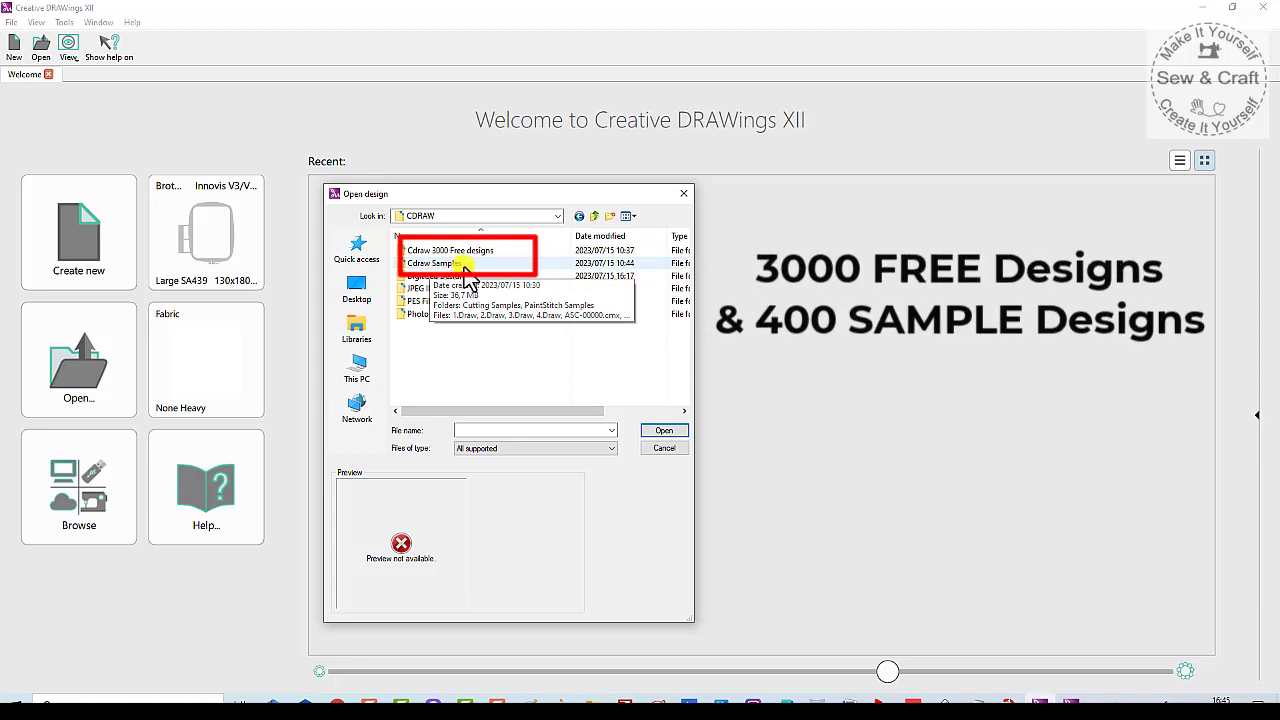
- Browse to the teddy bears folder inside the Cdraw 3000 Free designs folder
click(484, 251)
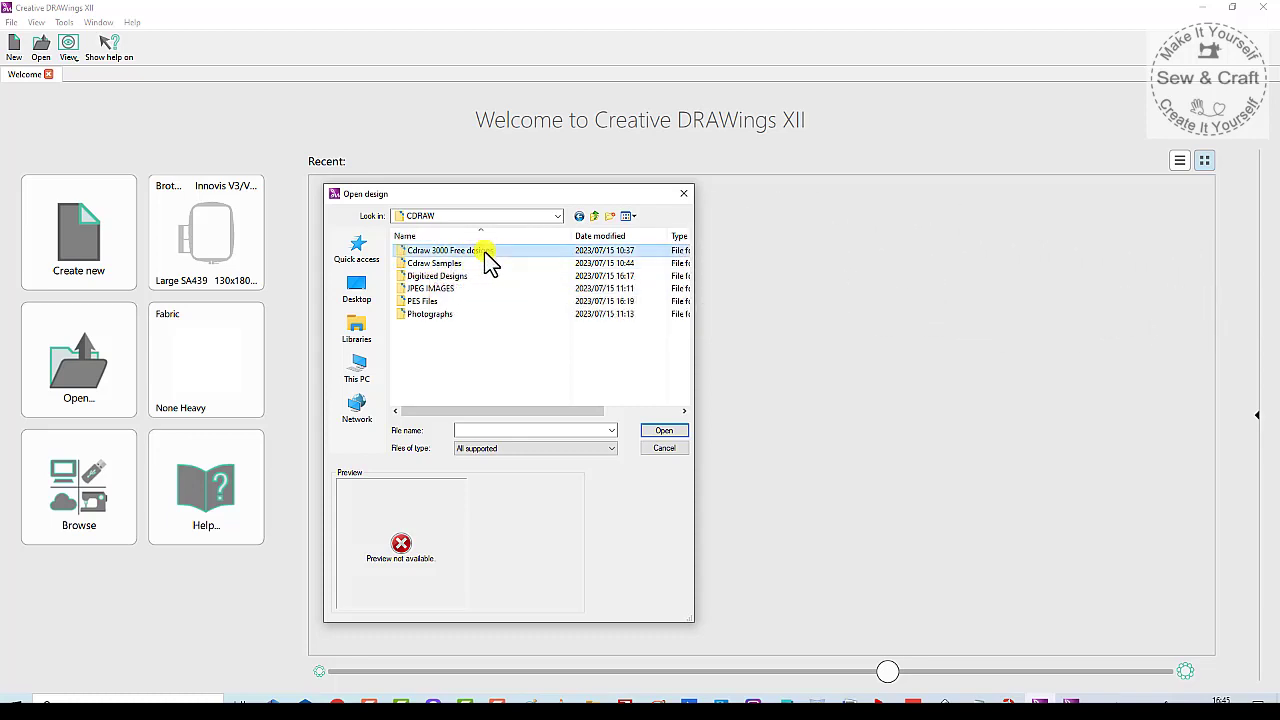
double_click(485, 251)
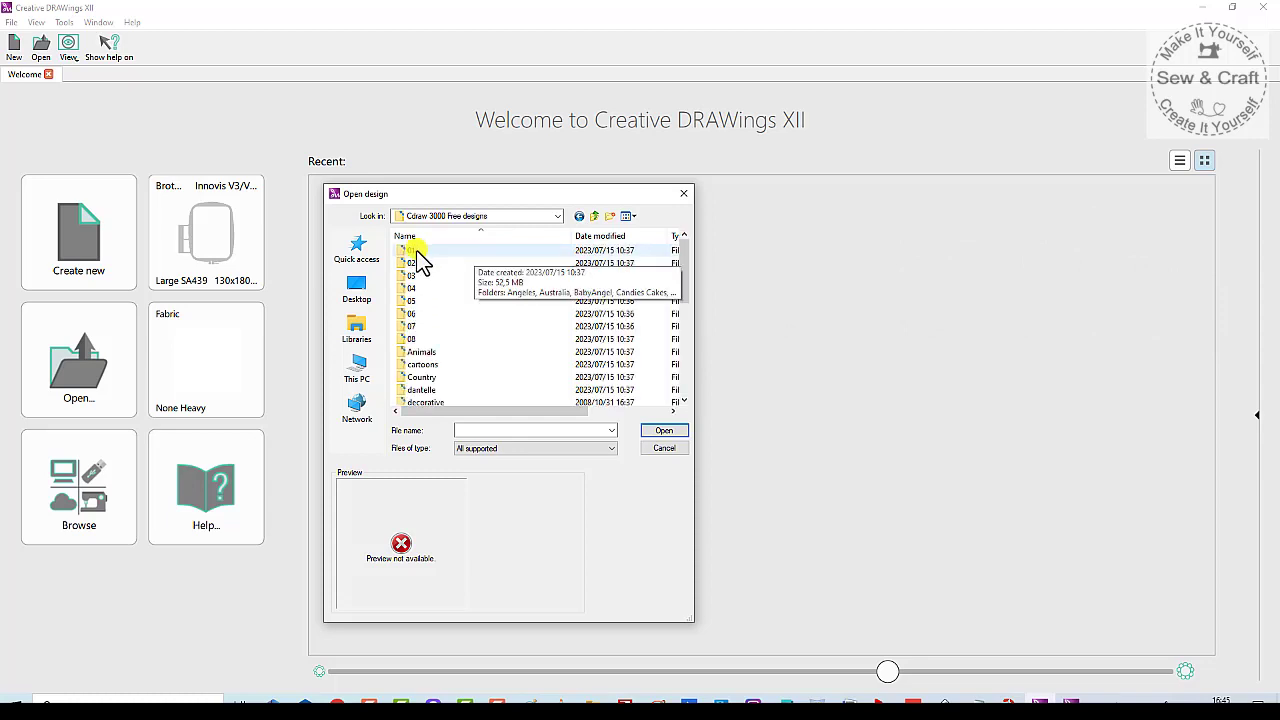
scroll(412, 300, down, 4)
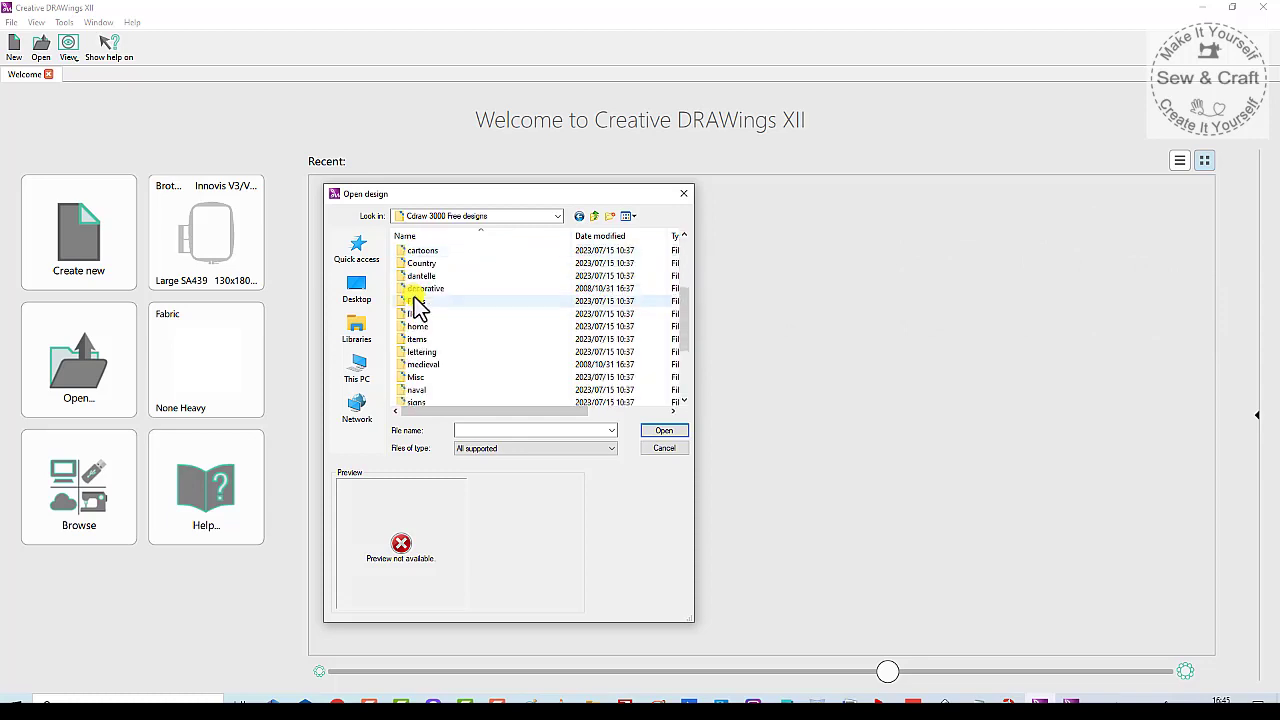
scroll(420, 290, up, 4)
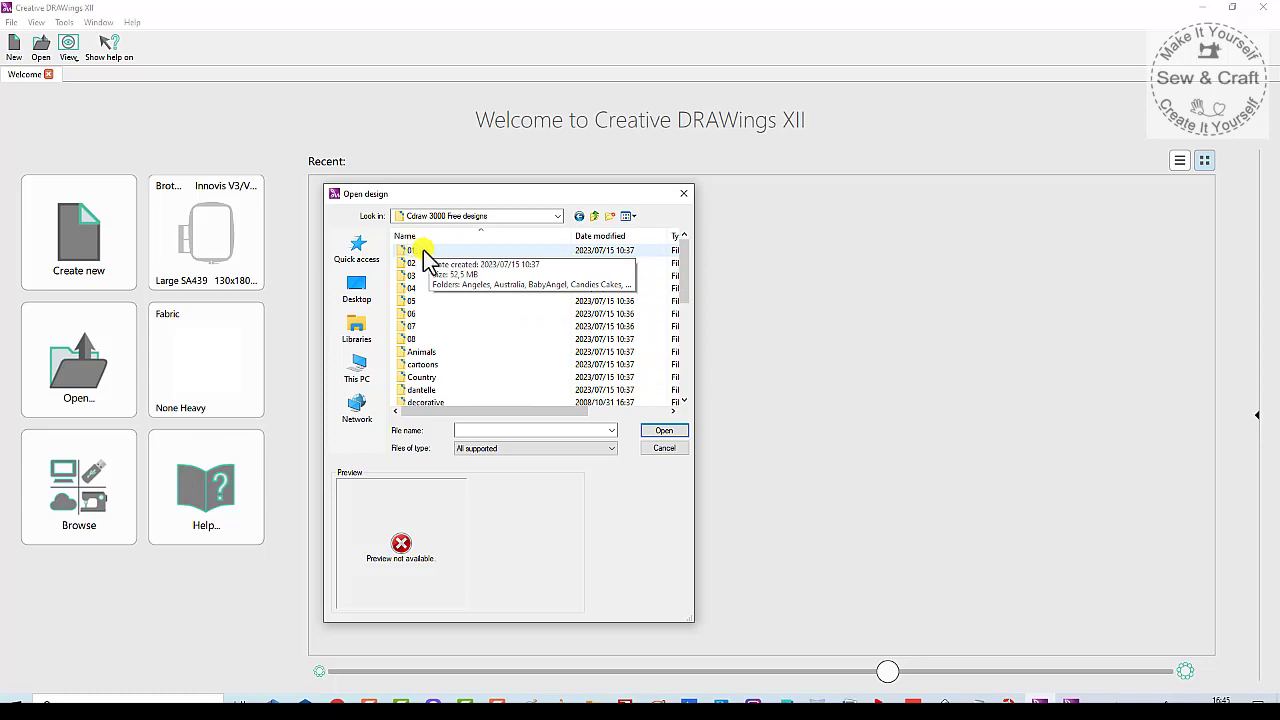
scroll(435, 262, down, 5)
double_click(418, 354)
- Preview the teddy bear designs 2087.ngs and 2123.ngs and open 2087.ngs, the pair of bears
click(425, 275)
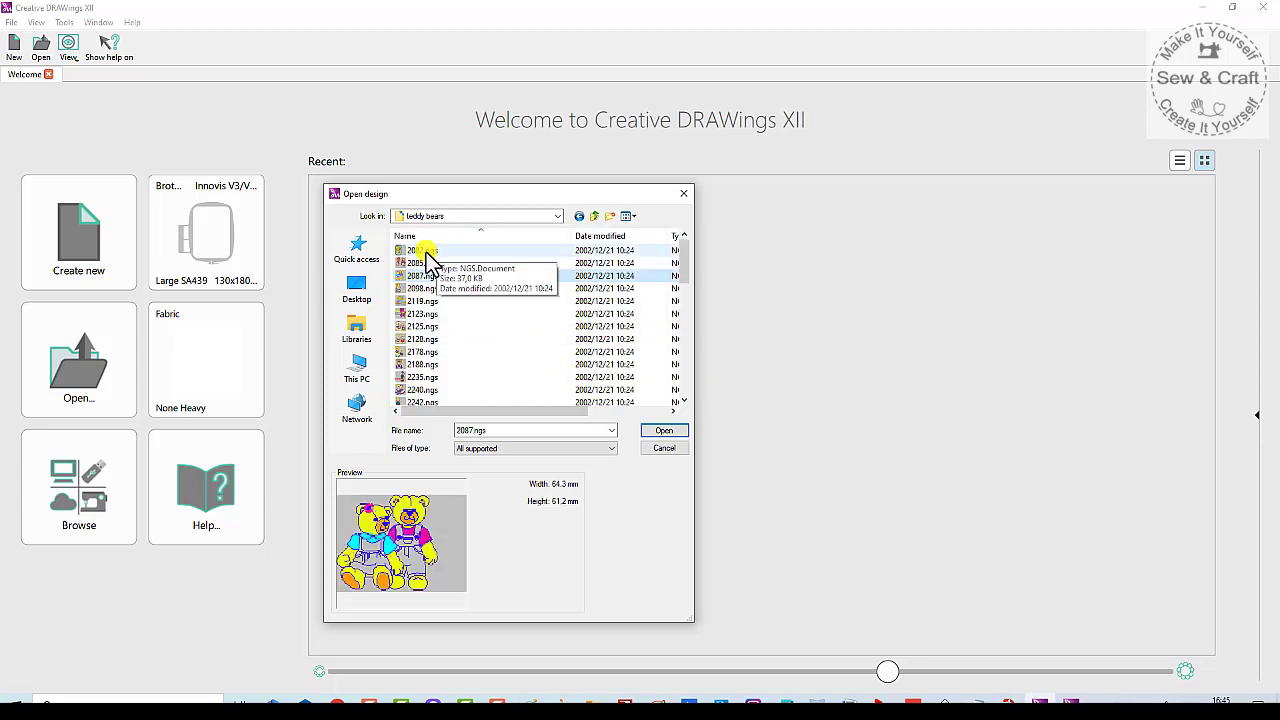
click(420, 313)
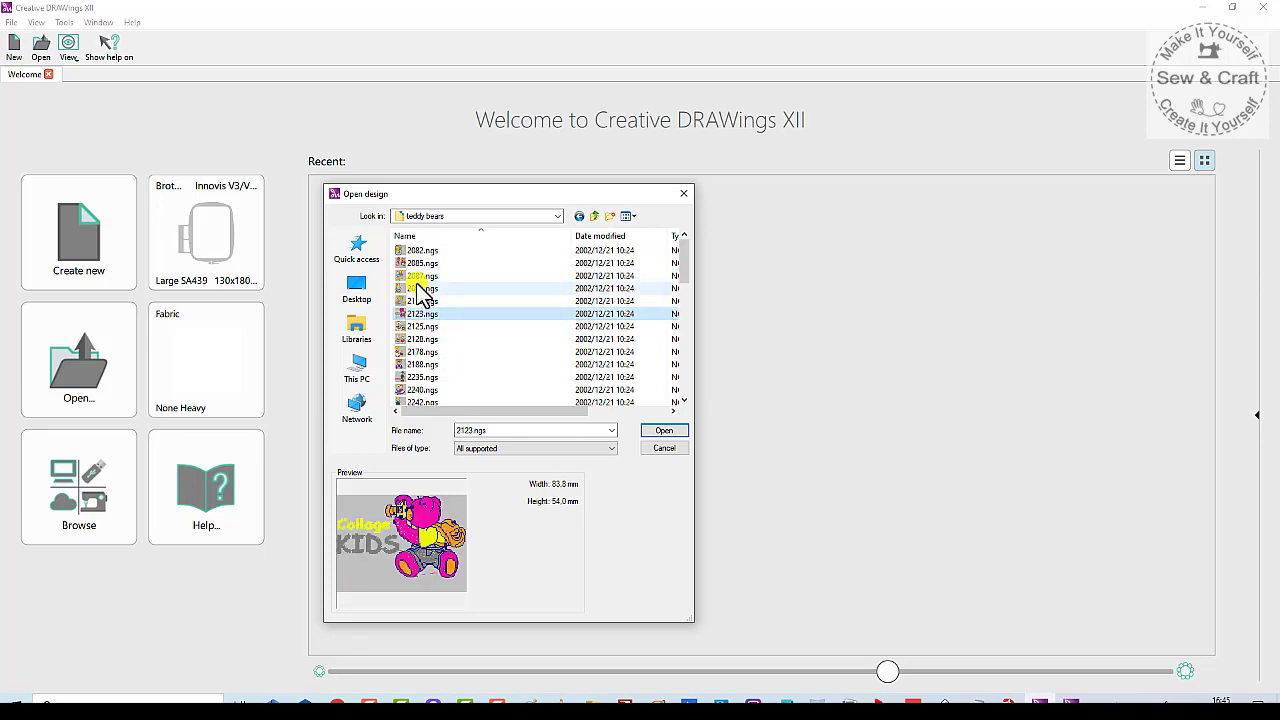
click(421, 276)
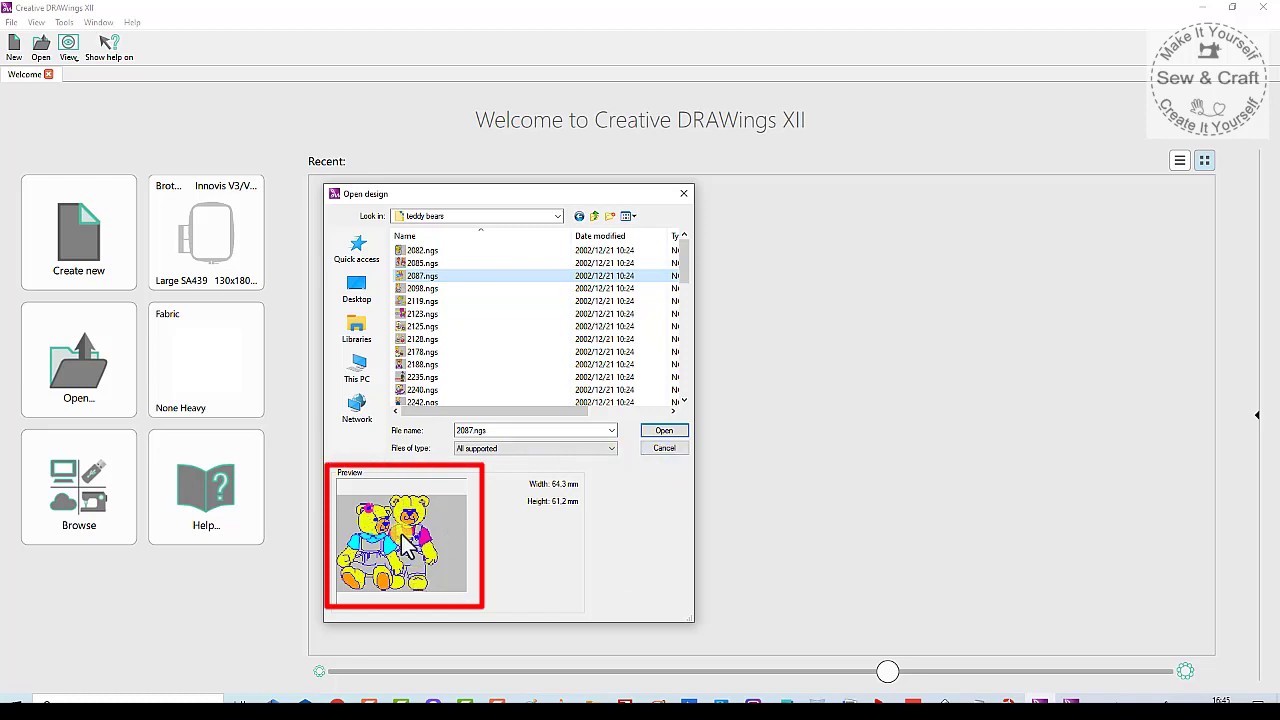
click(665, 432)
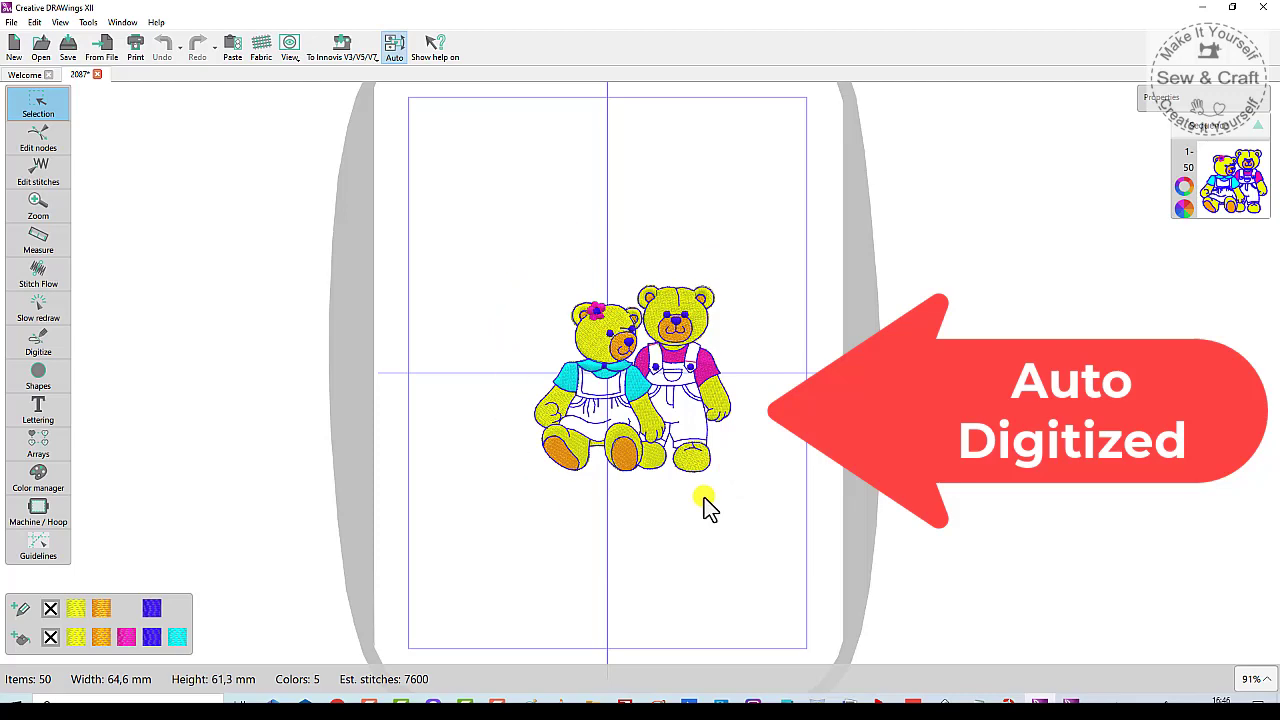
- Select the seated bear's yellow foot and switch its fill colour to the MARATHON thread palette
scroll(694, 466, up, 2)
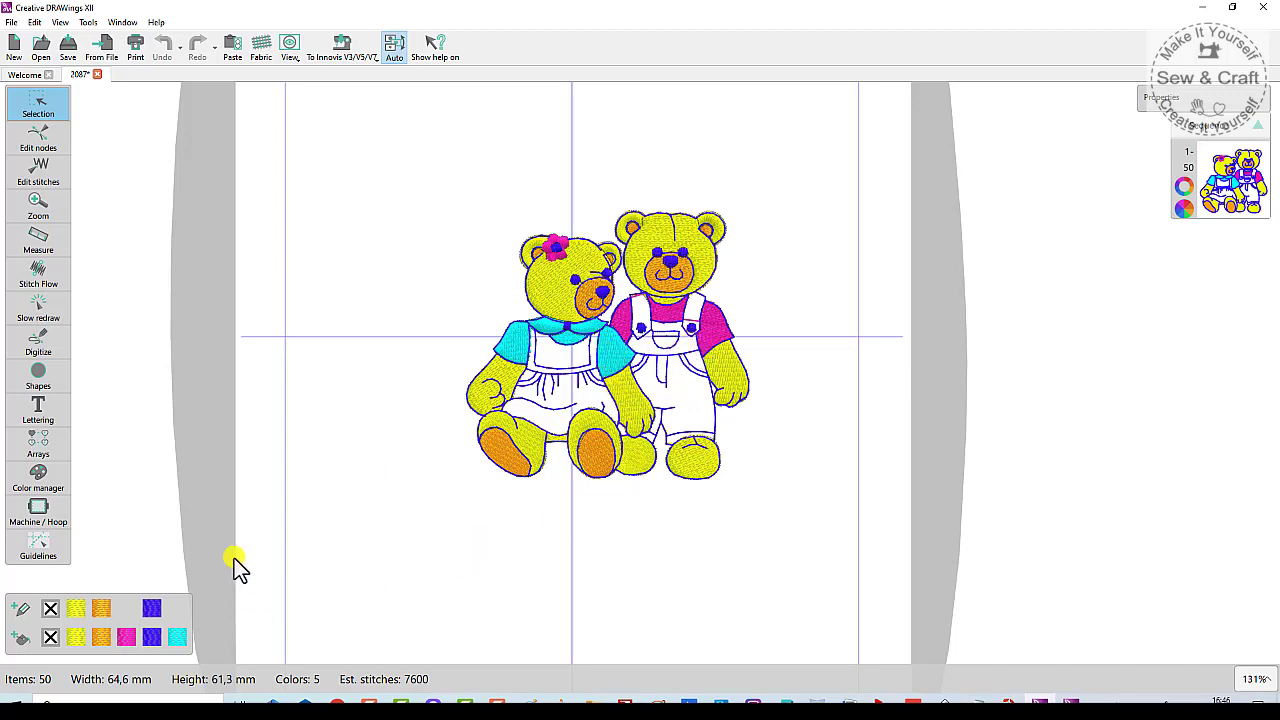
click(533, 462)
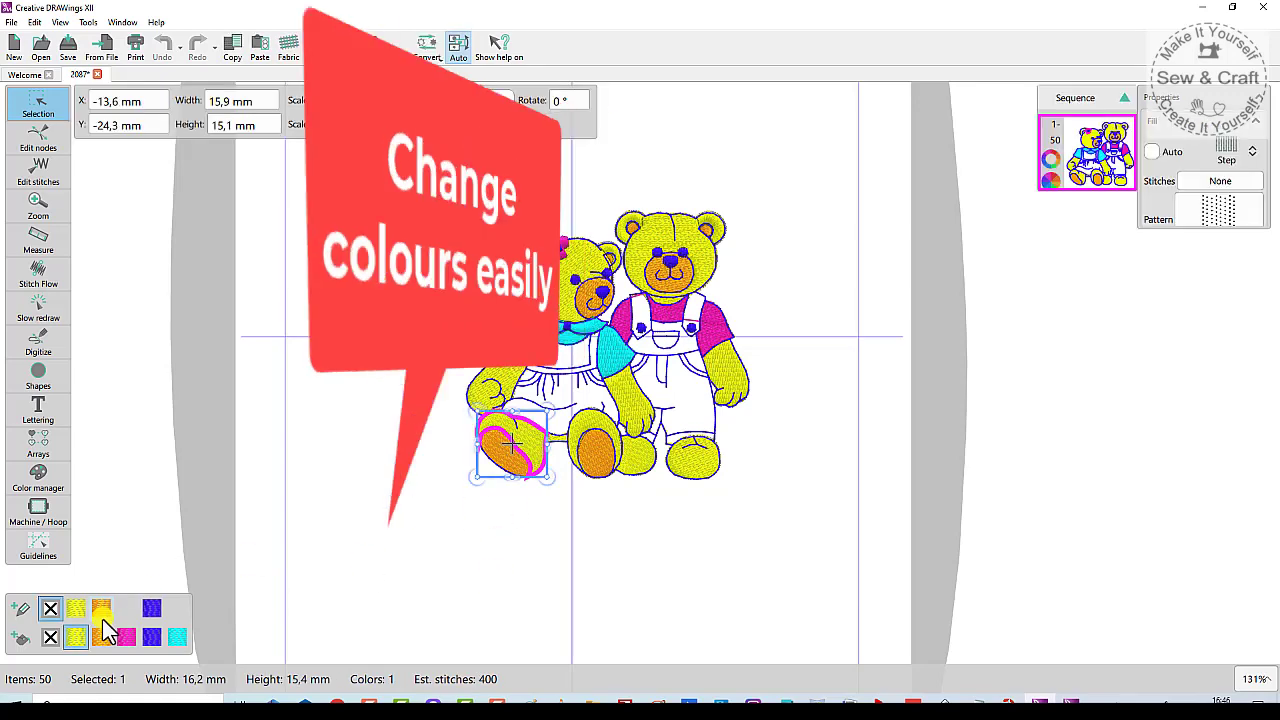
right_click(80, 645)
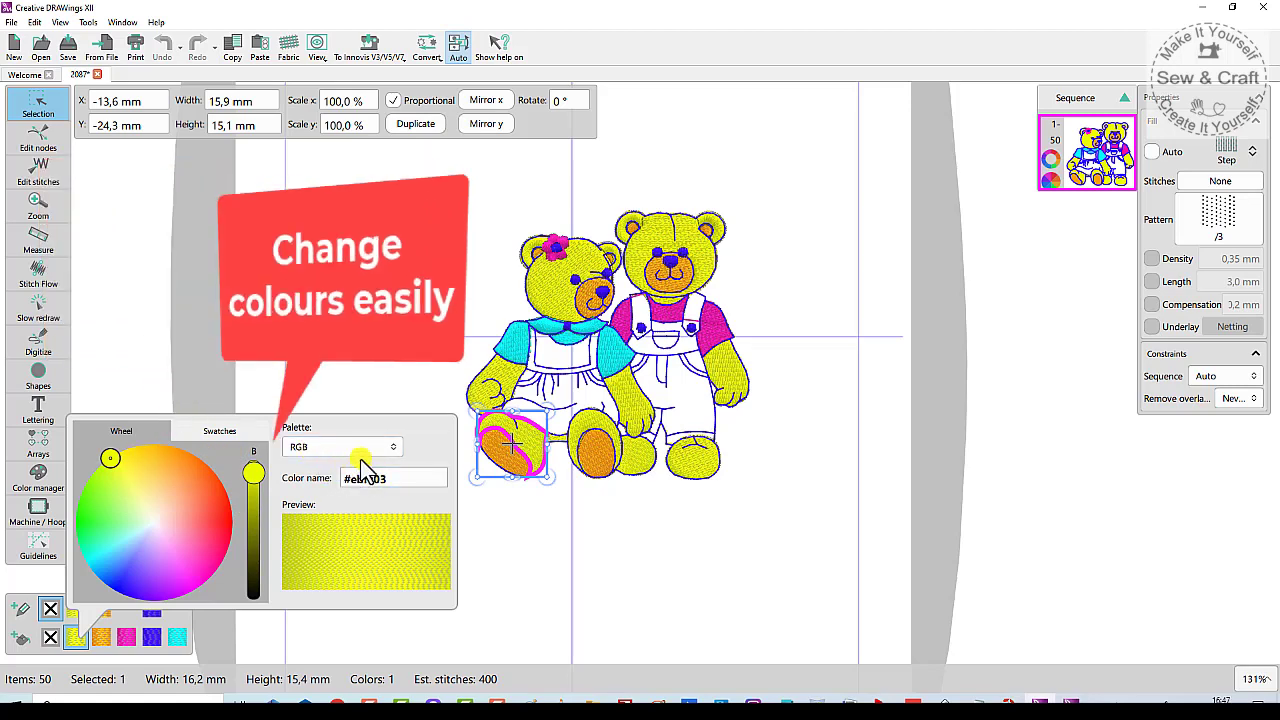
click(395, 462)
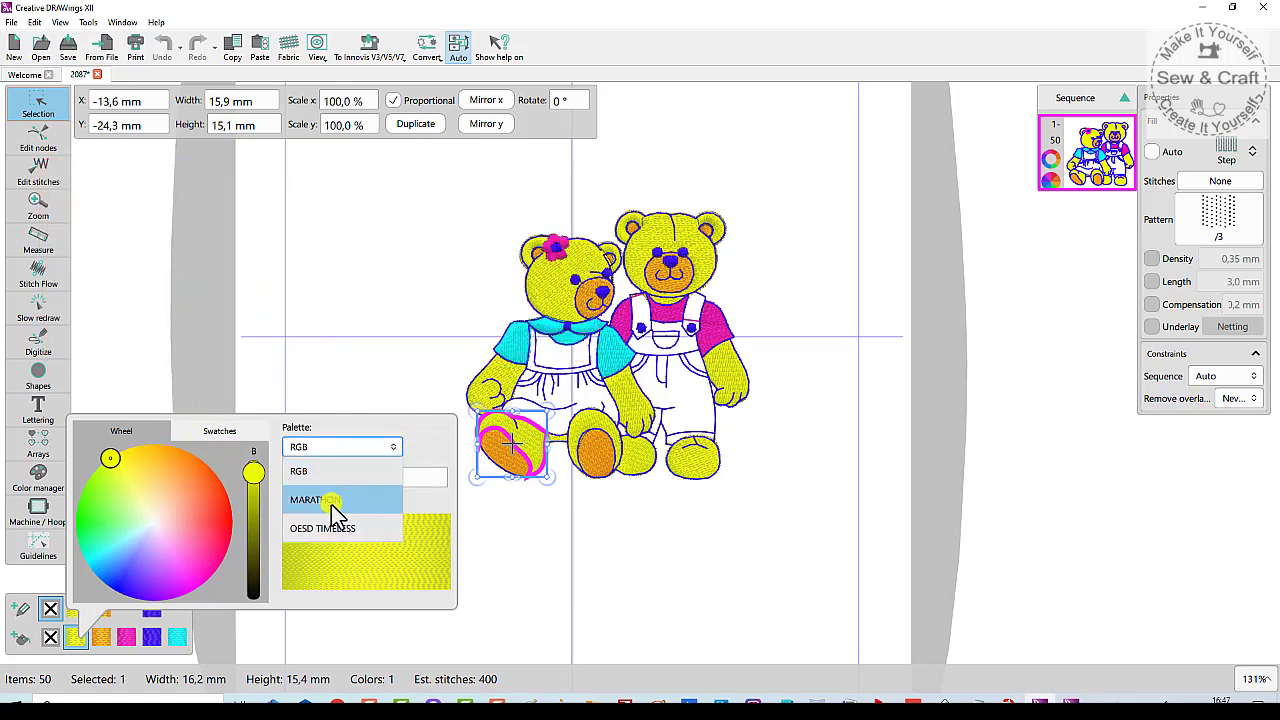
click(331, 504)
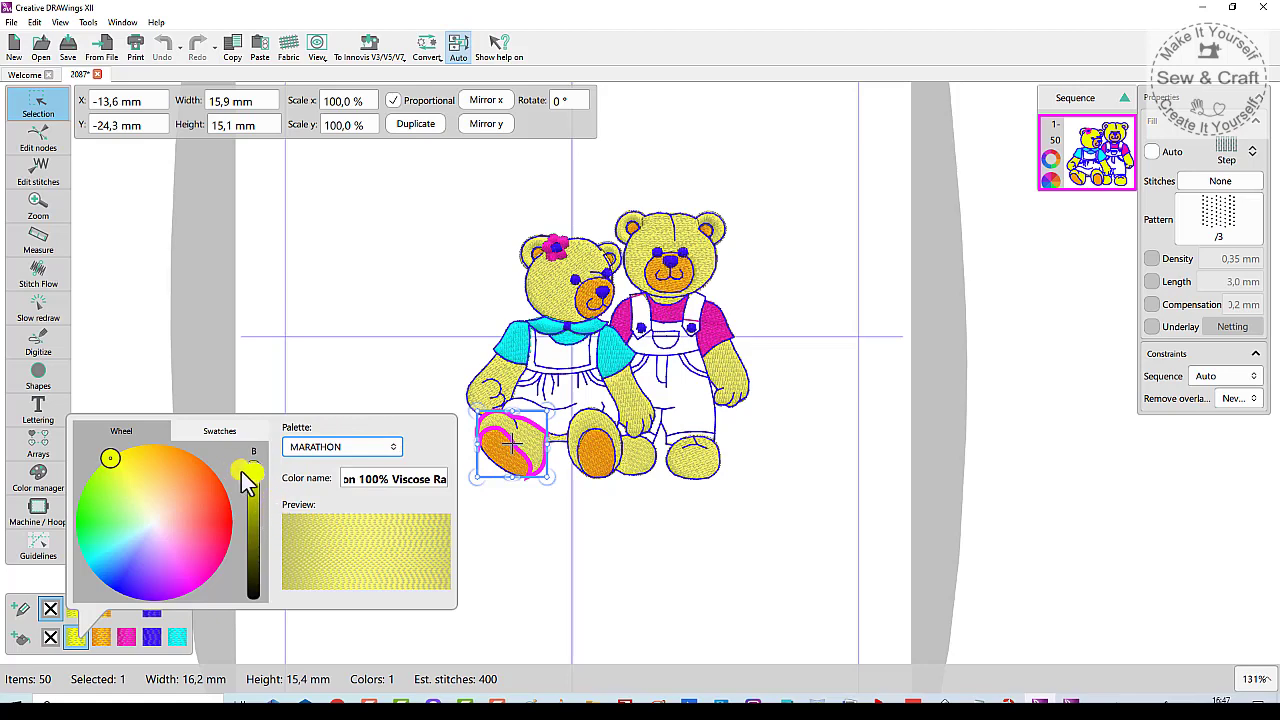
- Recolour the bears' yellow fur with a light orange-brown swatch from the MARATHON palette
click(222, 433)
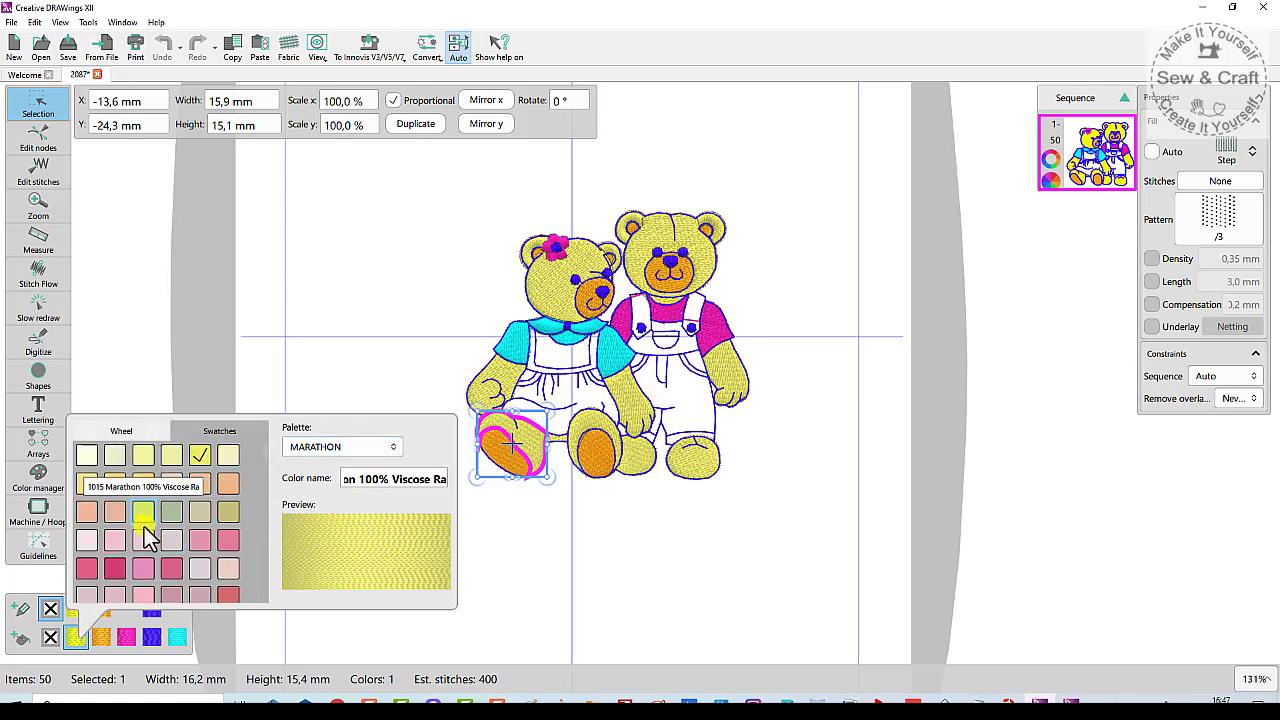
scroll(148, 550, down, 3)
scroll(120, 560, down, 1)
click(88, 522)
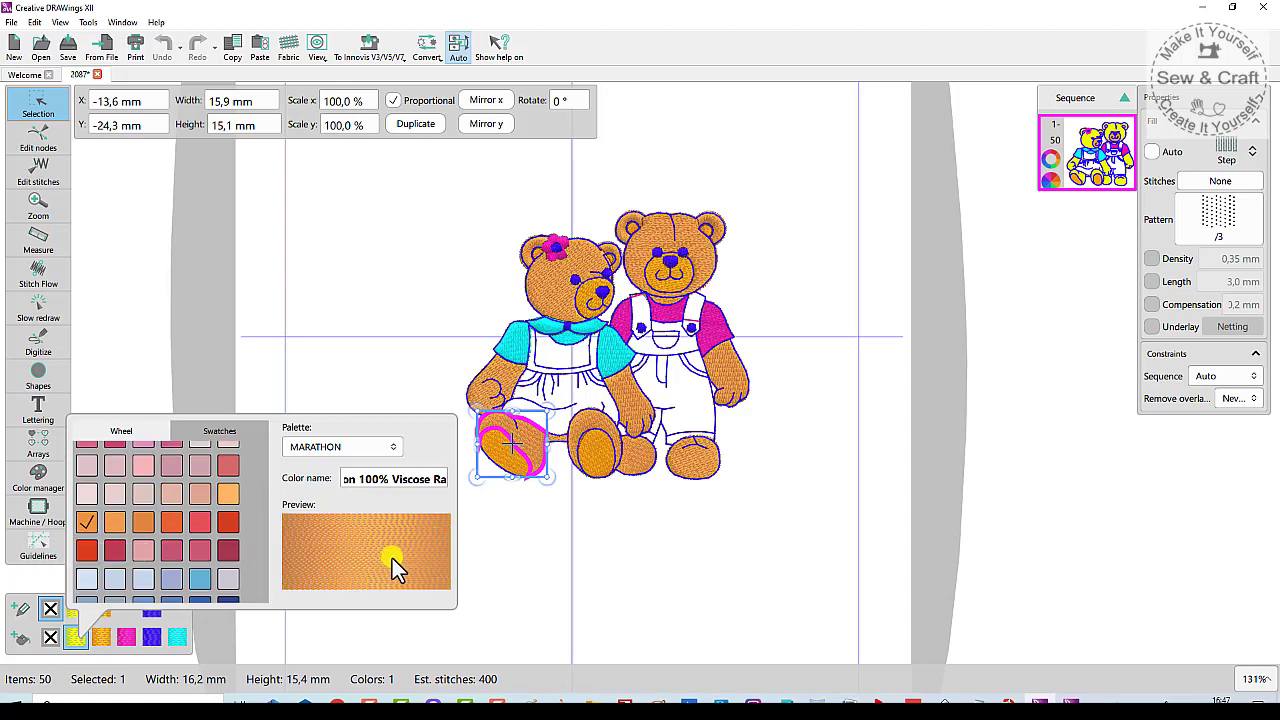
click(633, 597)
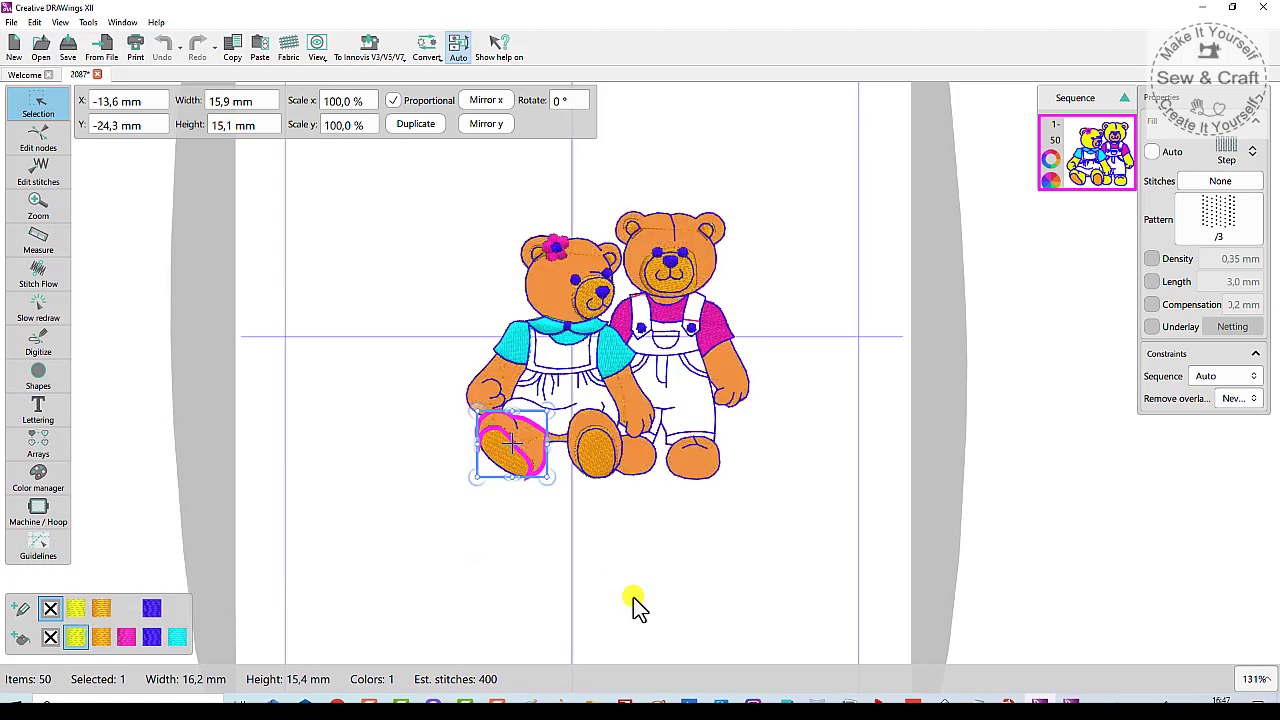
- Add the lettering "TEDDY BEAR" in the empty area above the two bears
scroll(633, 597, up, 1)
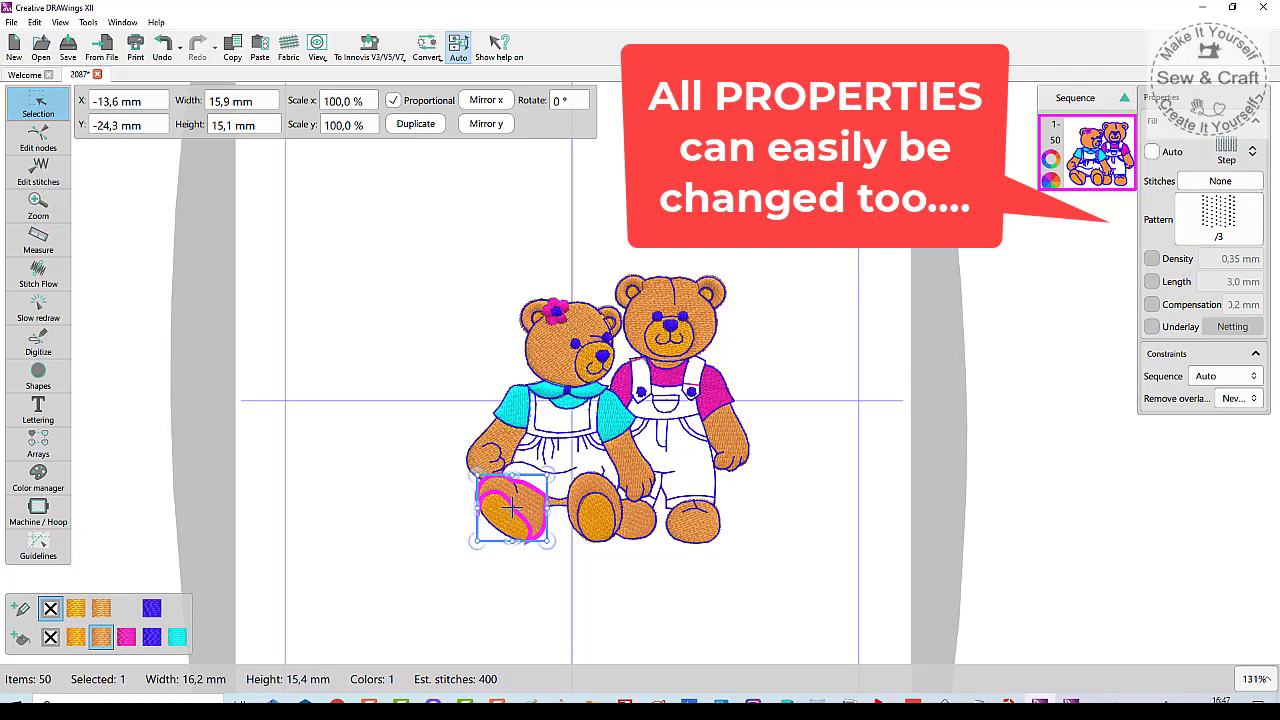
click(38, 410)
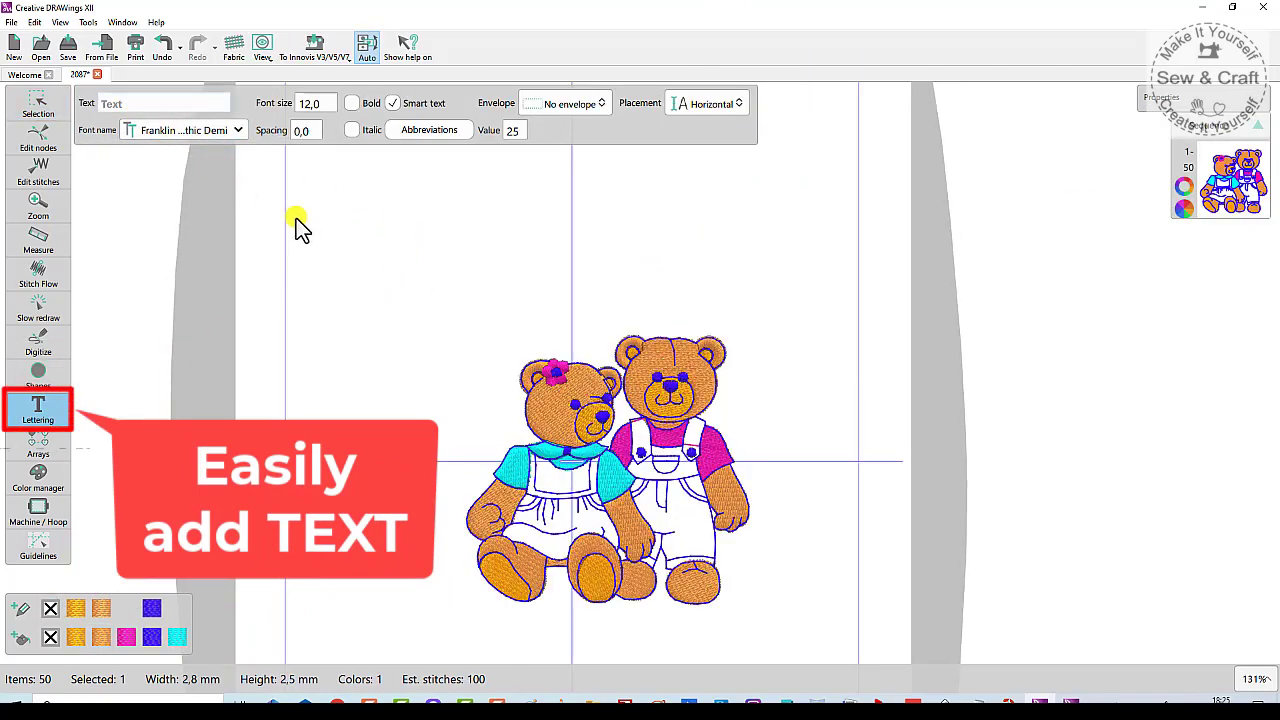
click(338, 252)
click(112, 102)
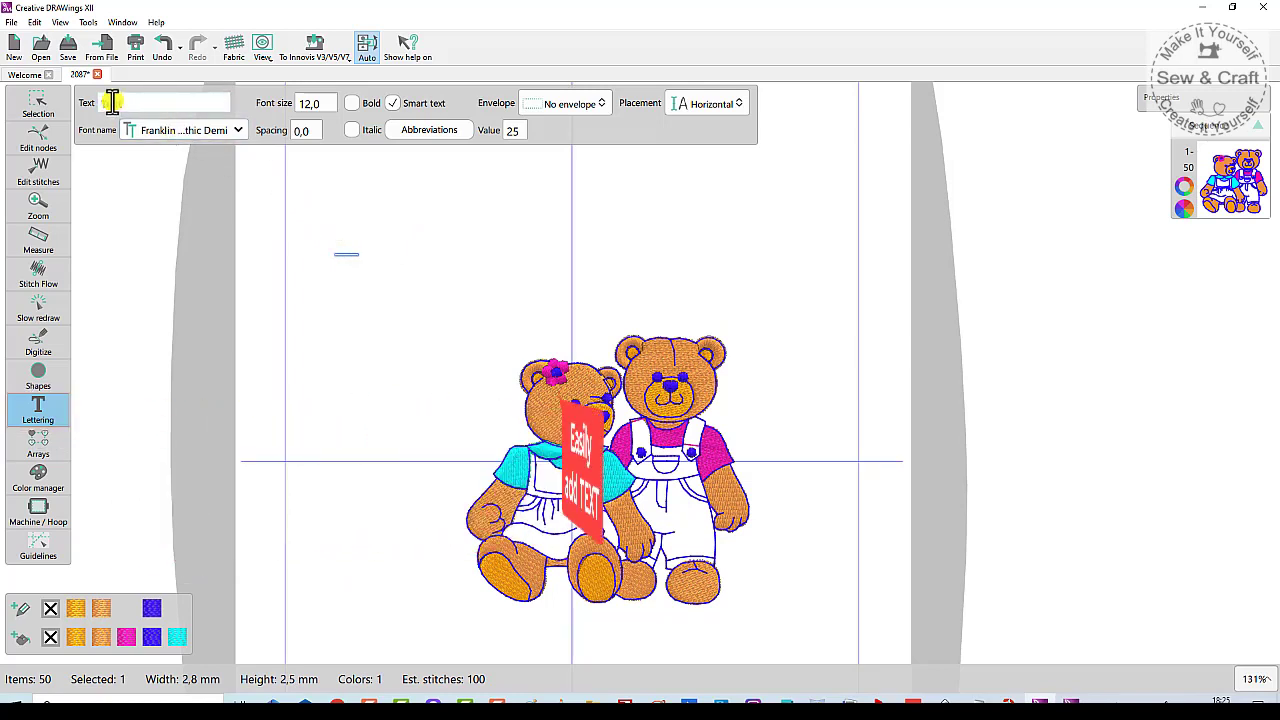
text(TE)
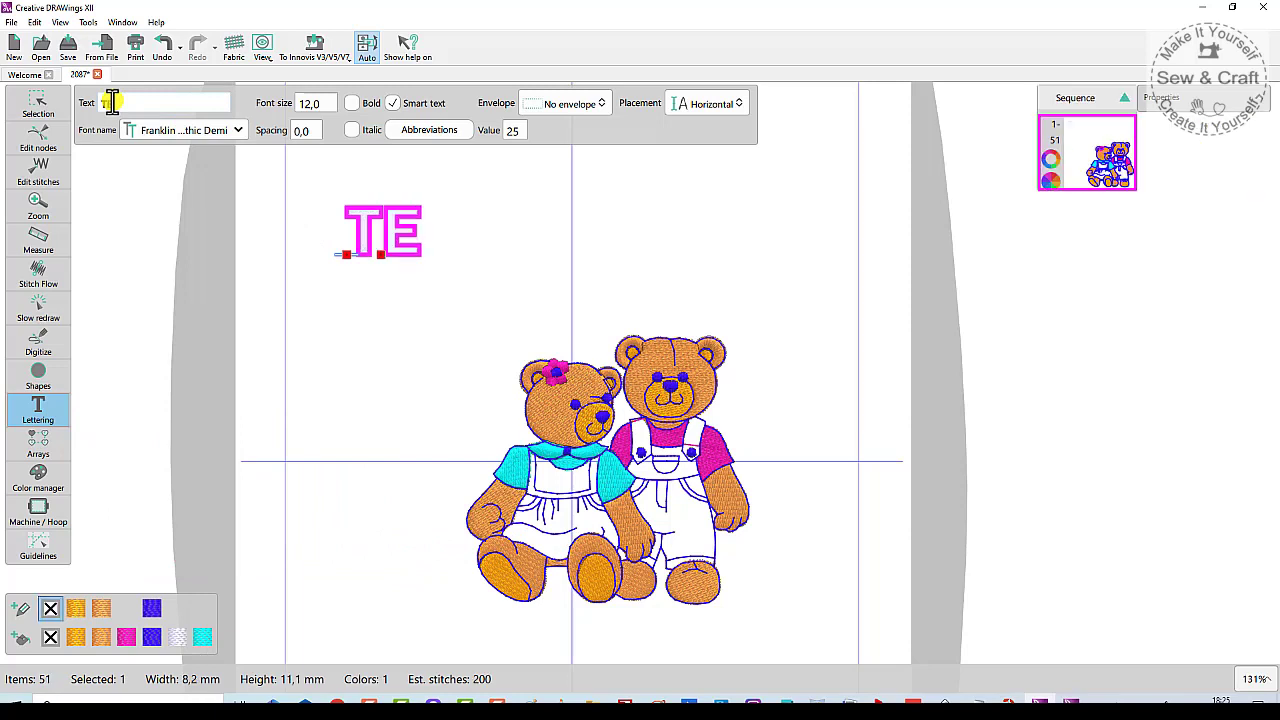
text(DDY BEAR)
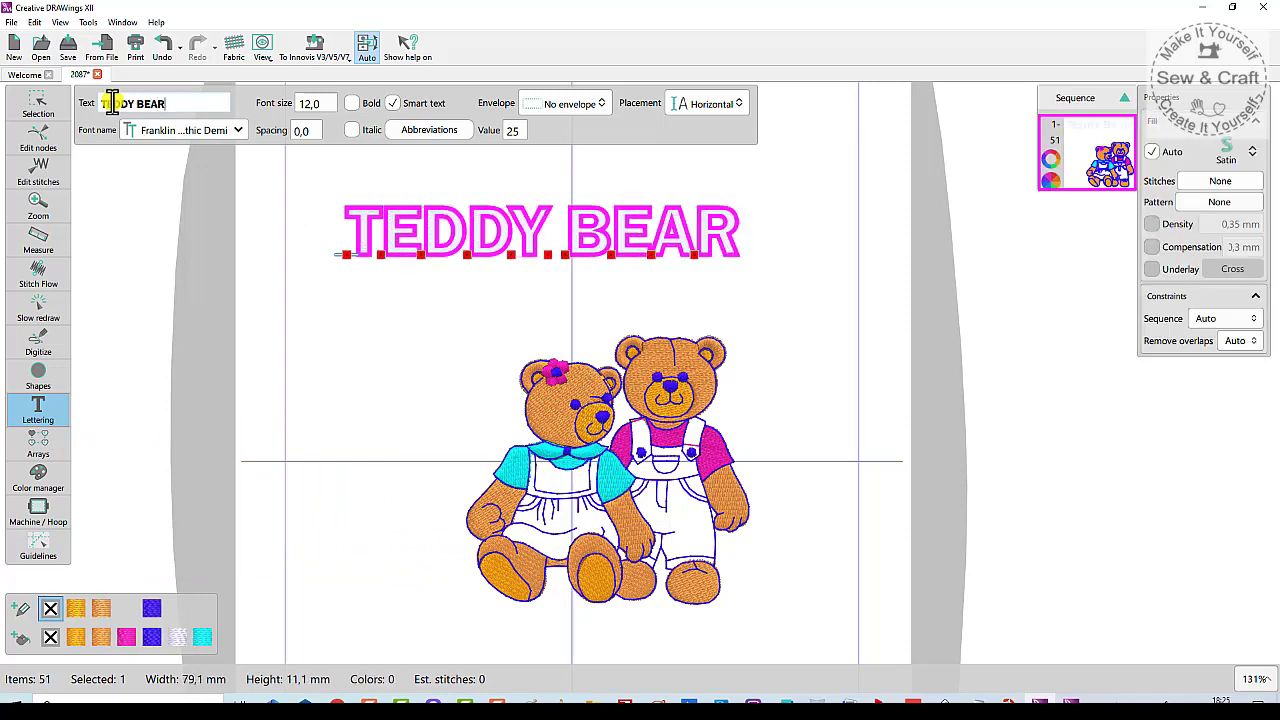
- Look through the fonts available for the TEDDY BEAR lettering and reselect the text
click(240, 131)
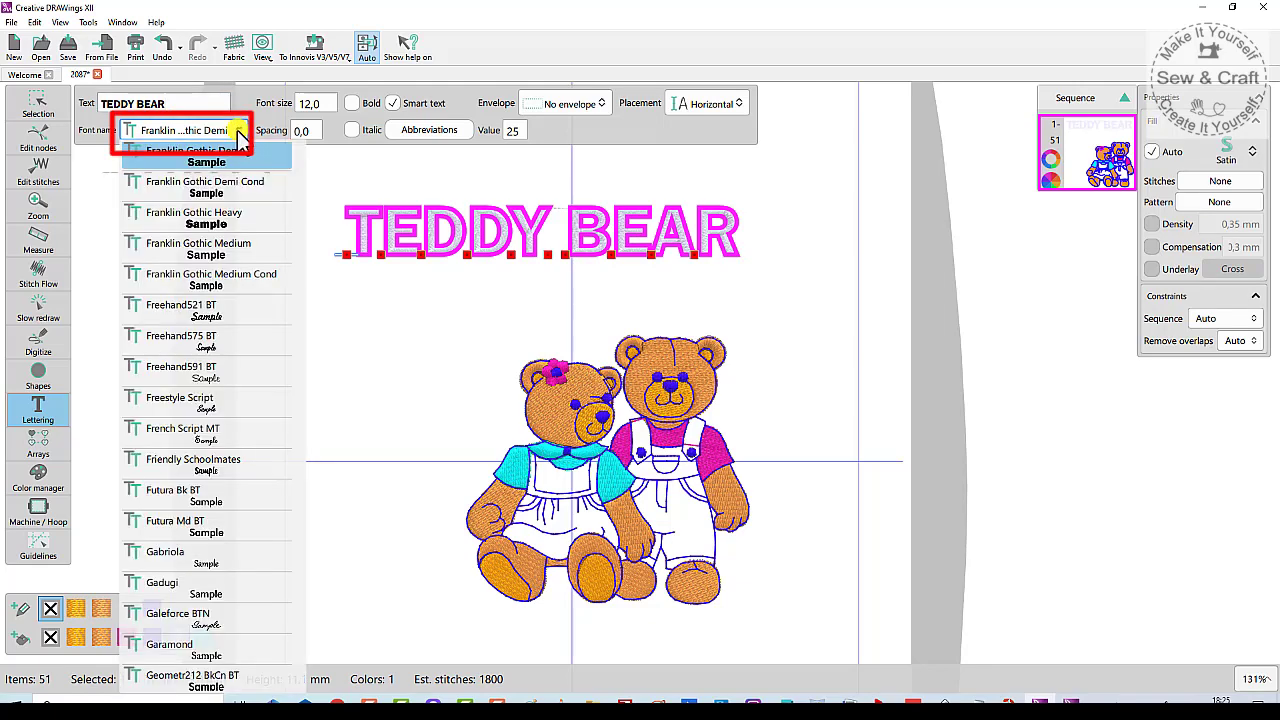
click(322, 170)
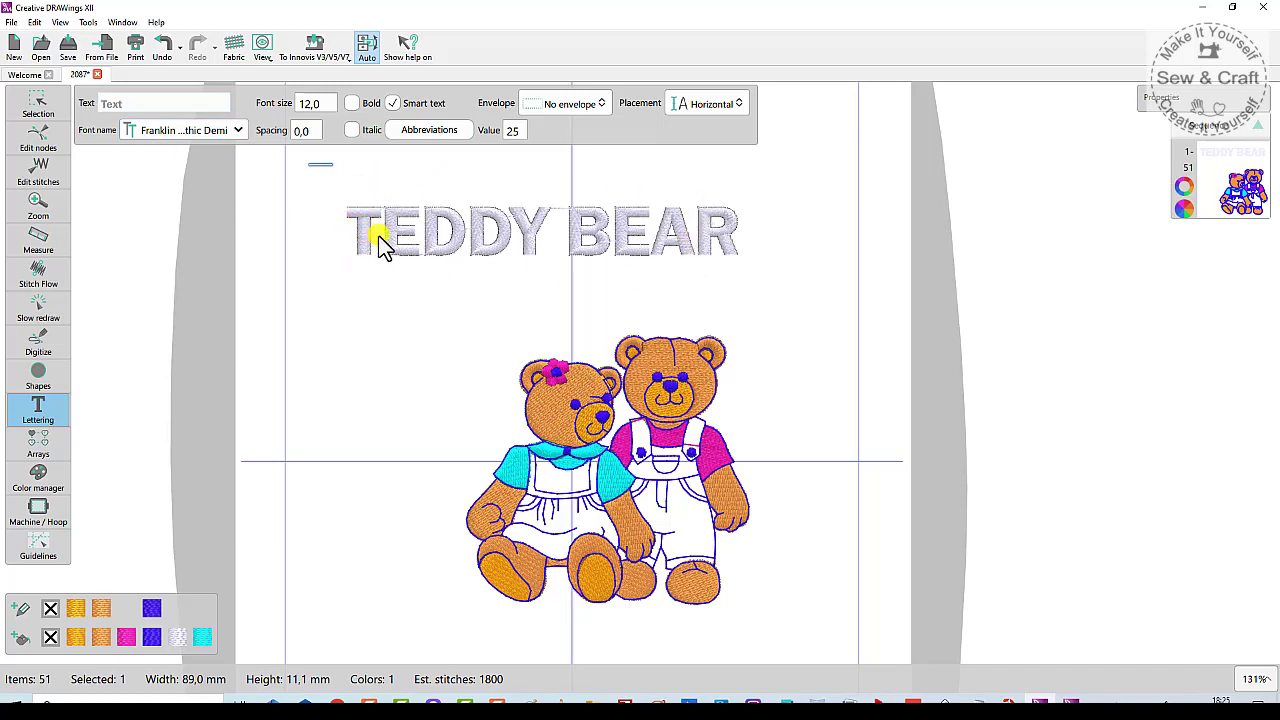
click(600, 246)
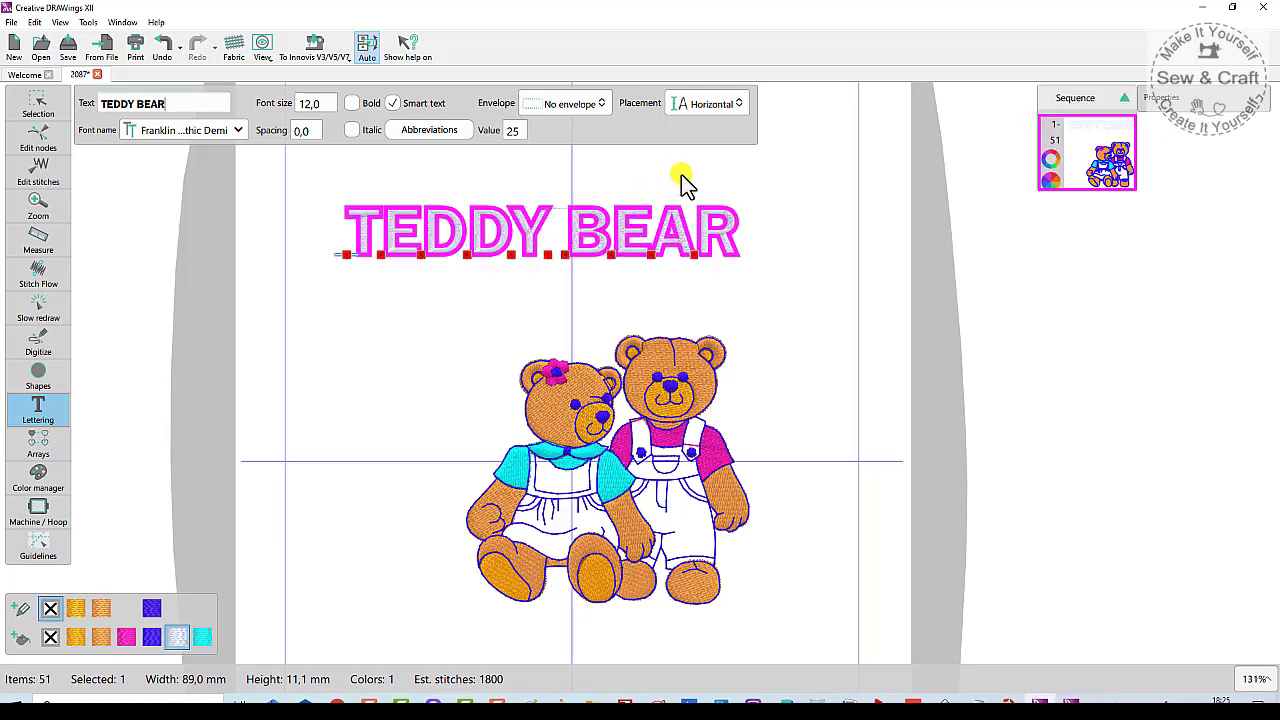
- Set the placement of the TEDDY BEAR lettering to On arc
click(712, 104)
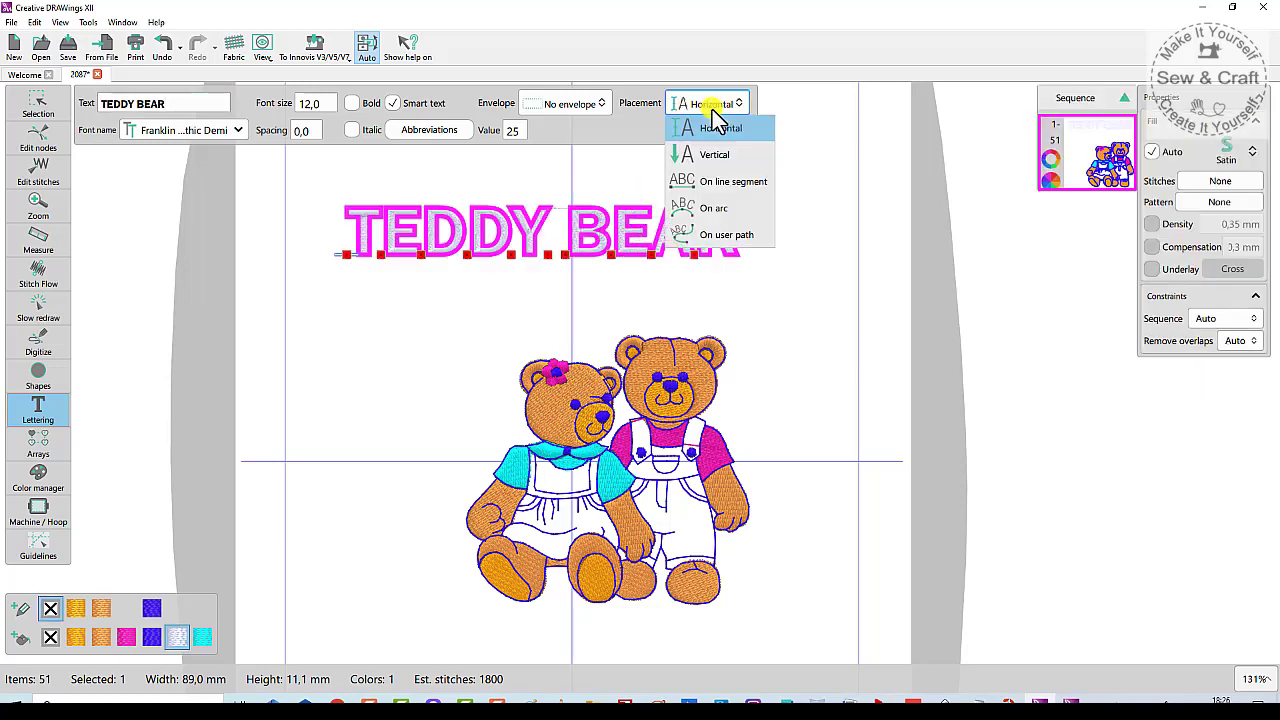
click(700, 208)
scroll(620, 220, up, 3)
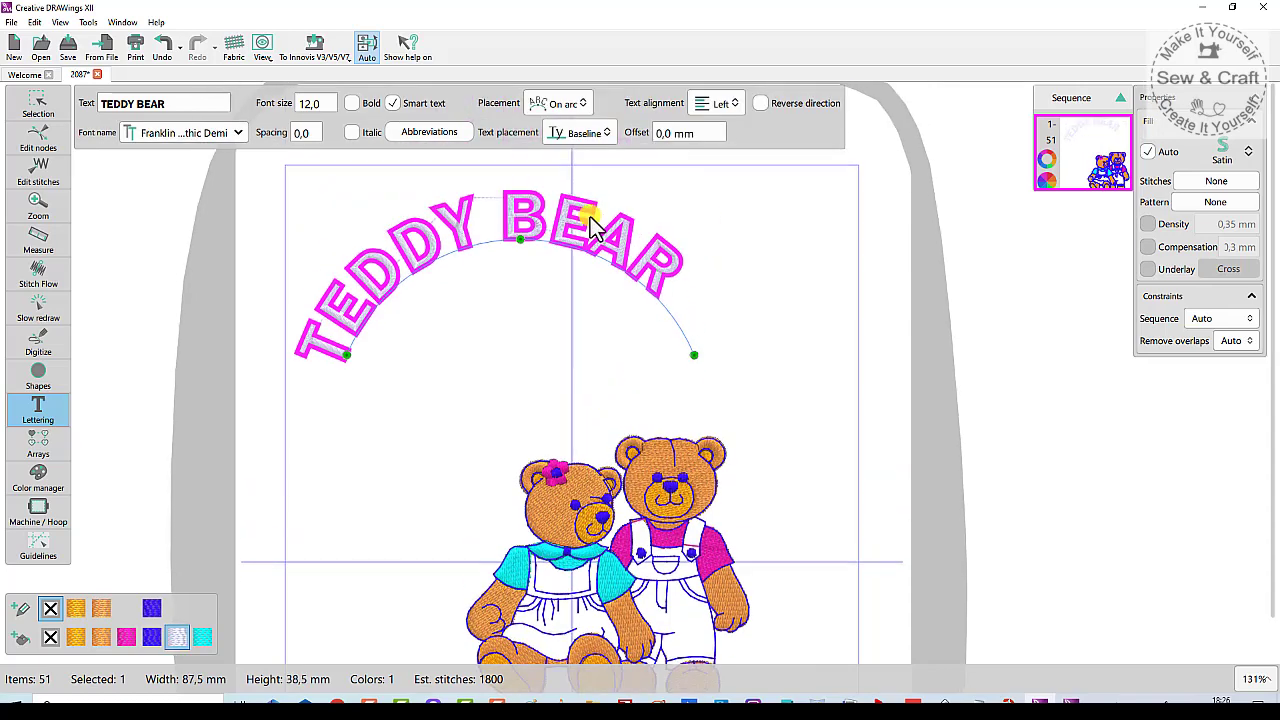
- Move the arched TEDDY BEAR text over the bears' heads, flatten its arc evenly across both bears, and leave the lettering tool
drag(533, 258, 712, 402)
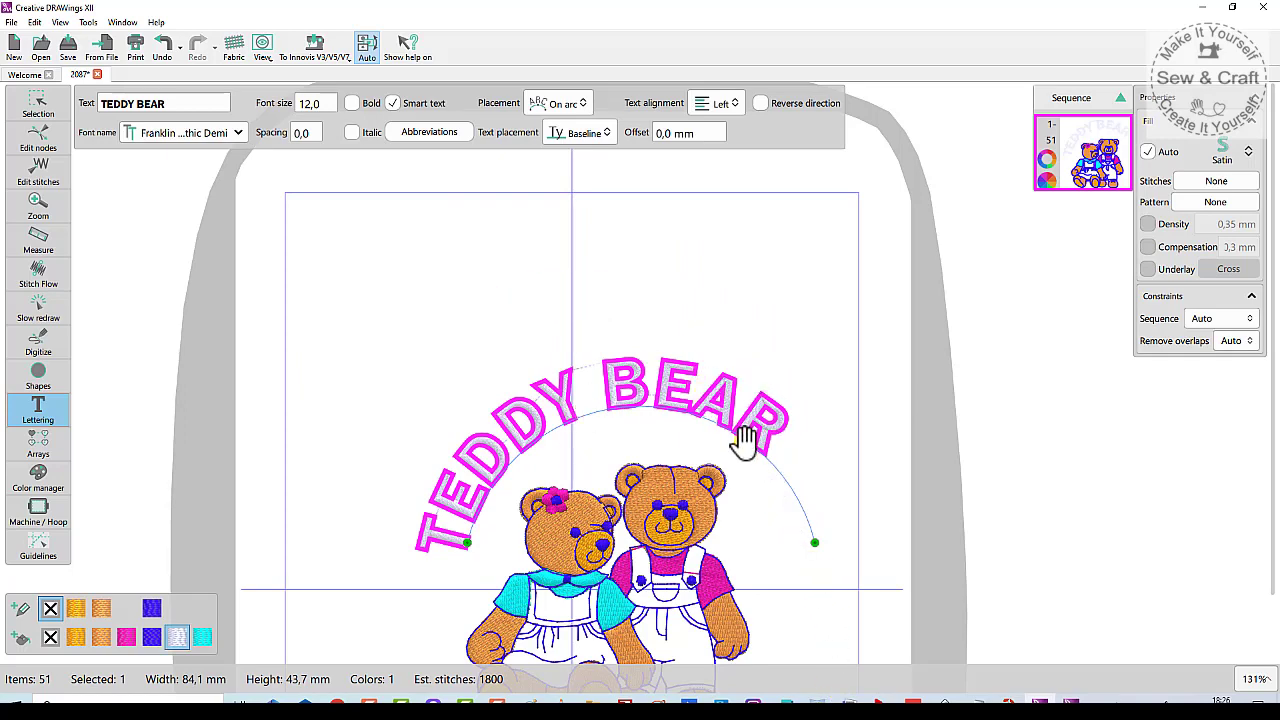
drag(748, 430, 603, 423)
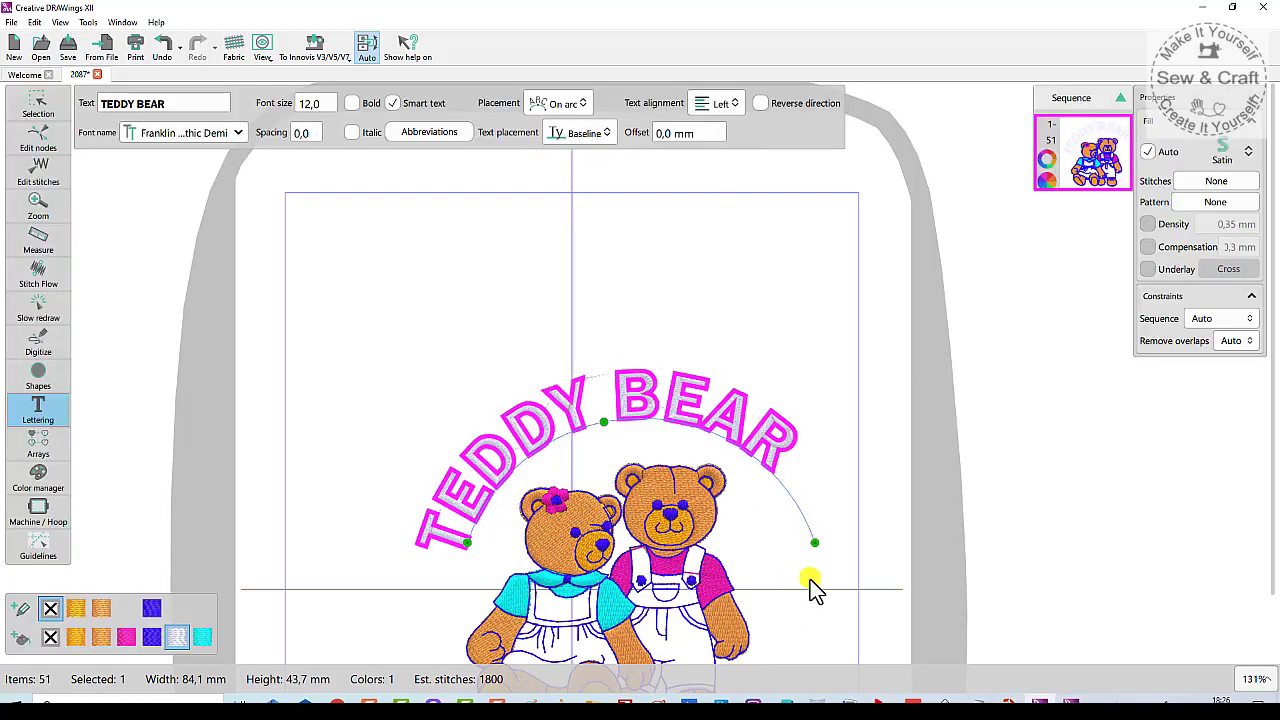
drag(814, 543, 779, 494)
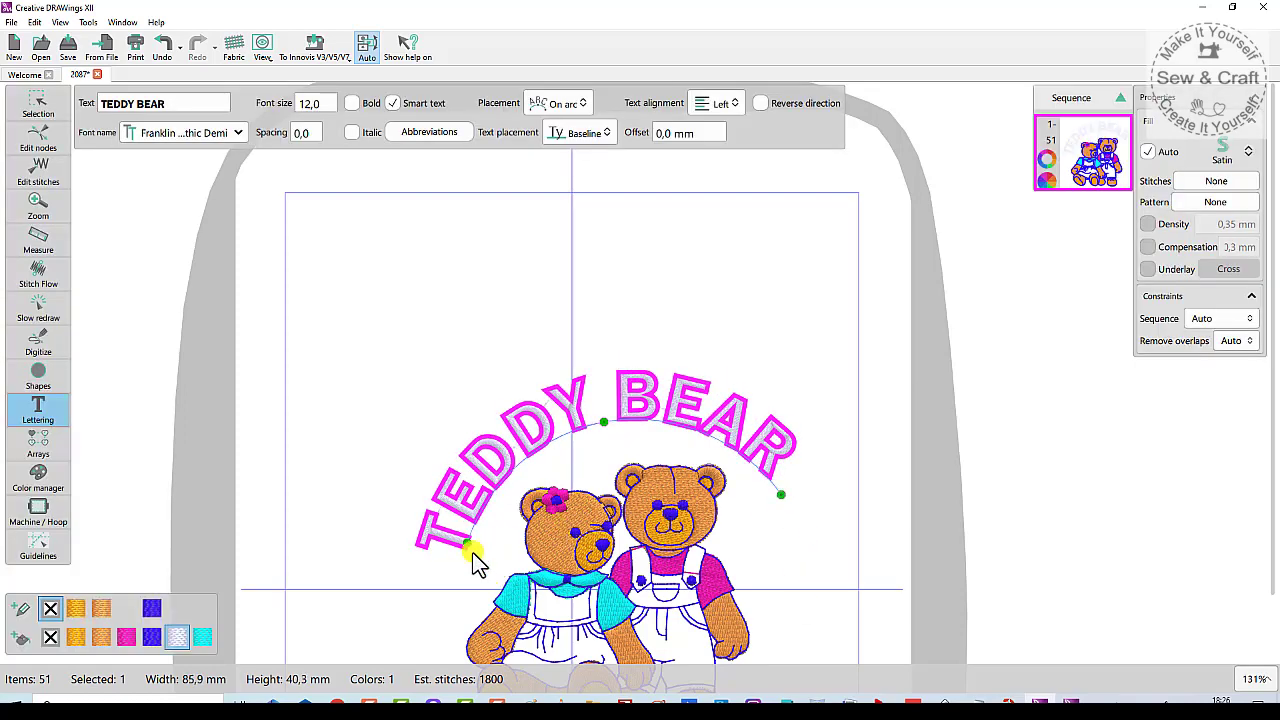
drag(469, 543, 454, 490)
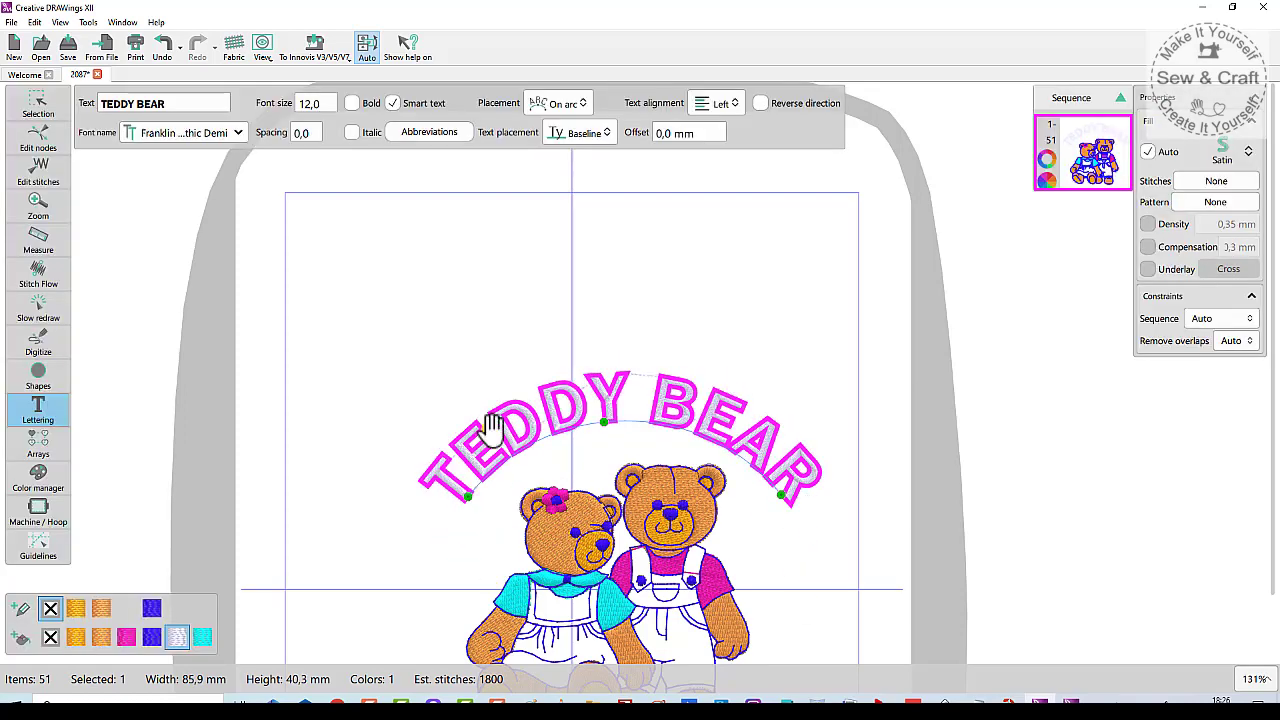
click(737, 305)
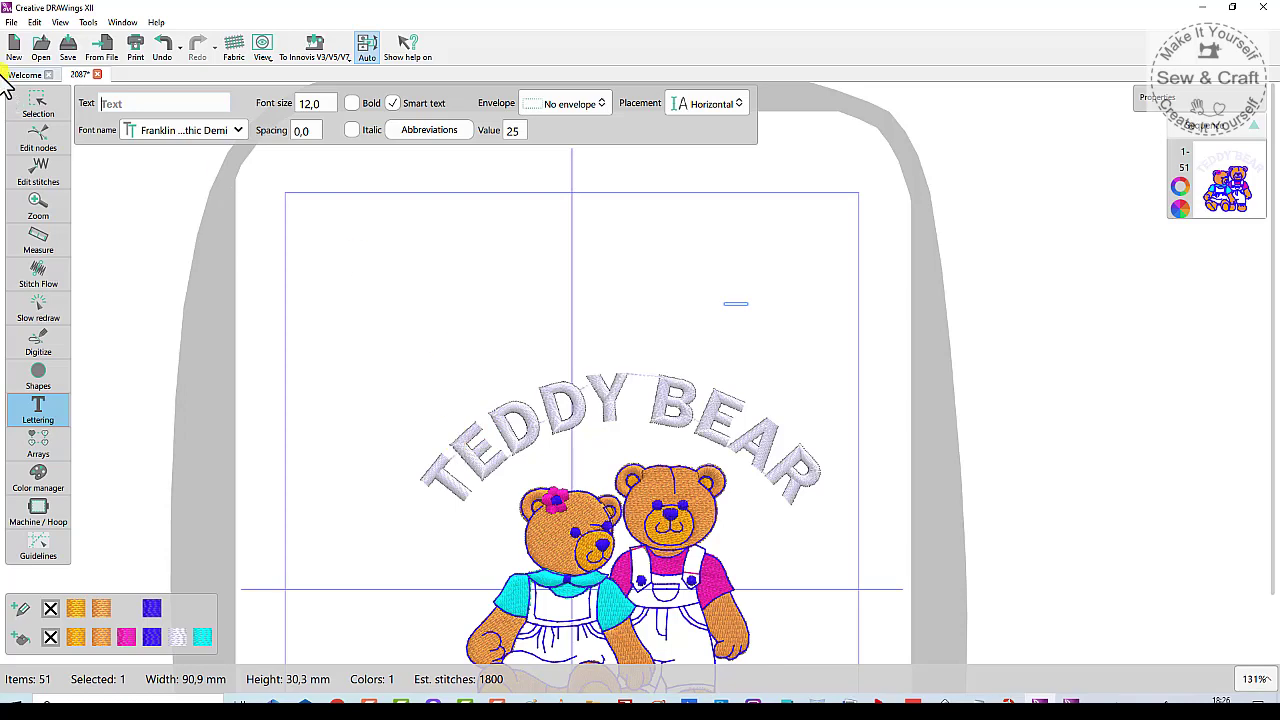
click(36, 102)
scroll(500, 288, down, 3)
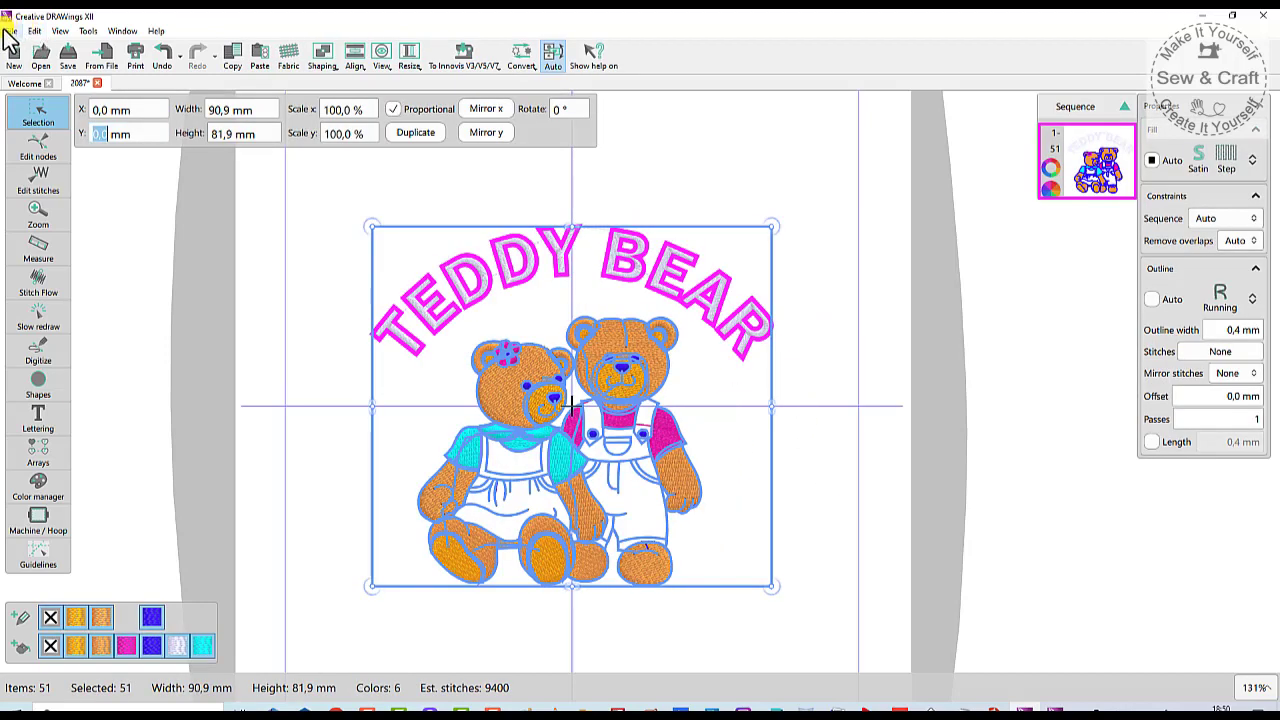
- Save the design as a Draw file named Teddy Bear in Desktop > CDRAW > Digitized Designs > Teddy bears
click(8, 31)
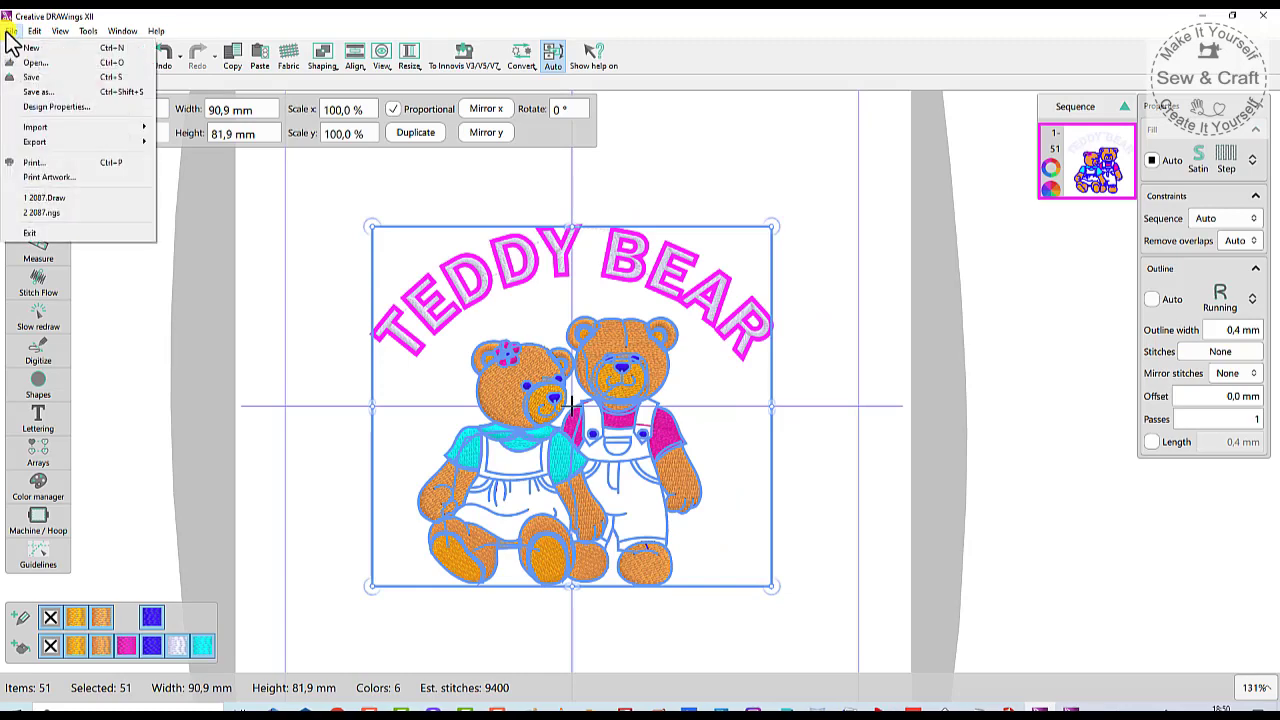
click(38, 92)
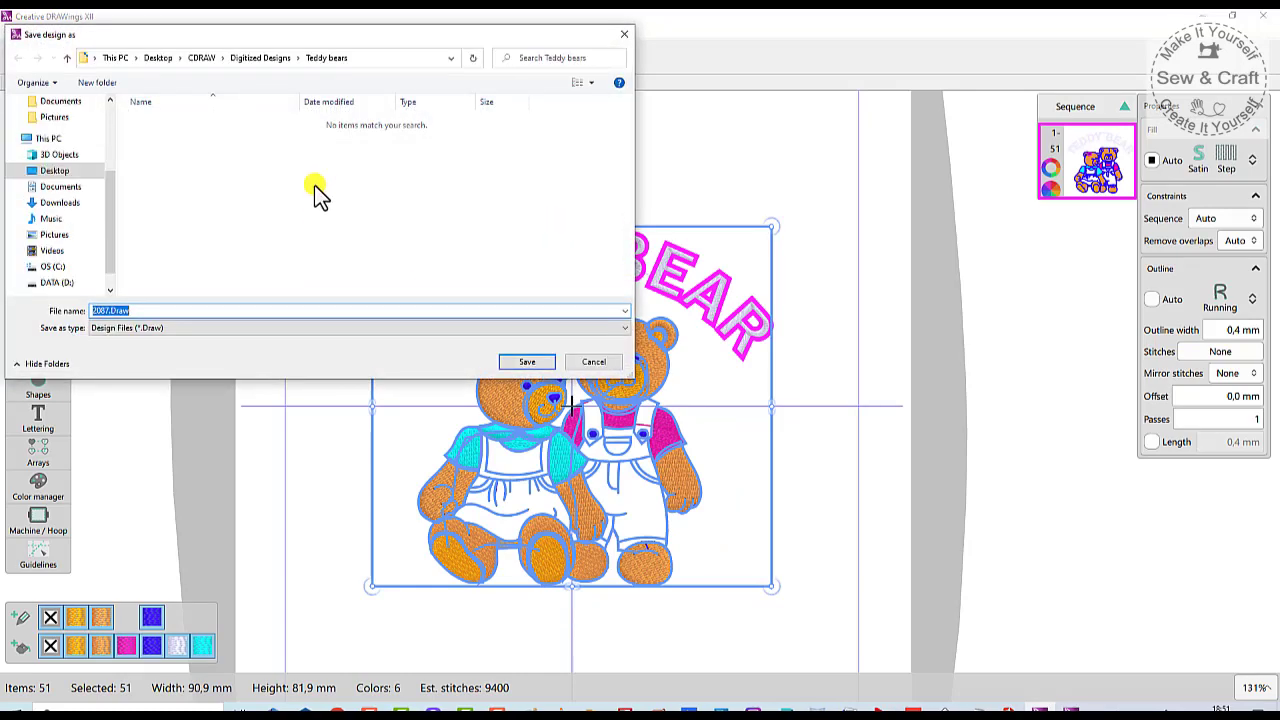
click(52, 172)
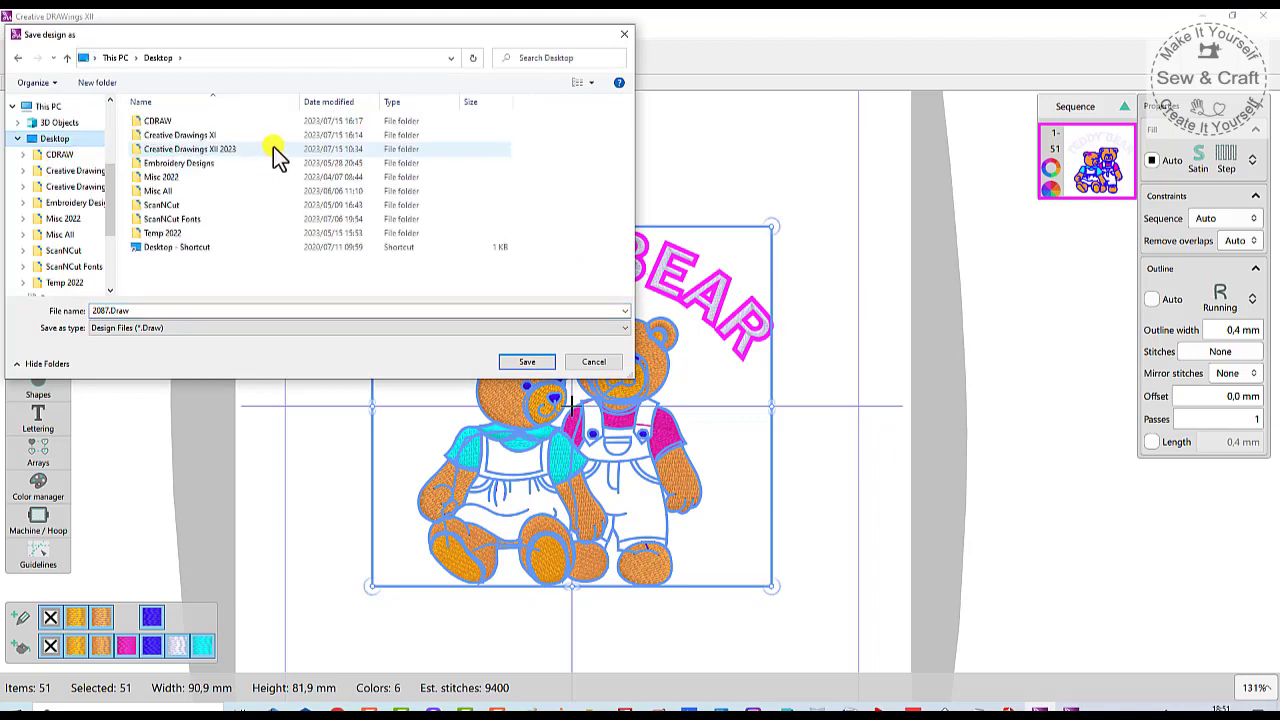
double_click(163, 121)
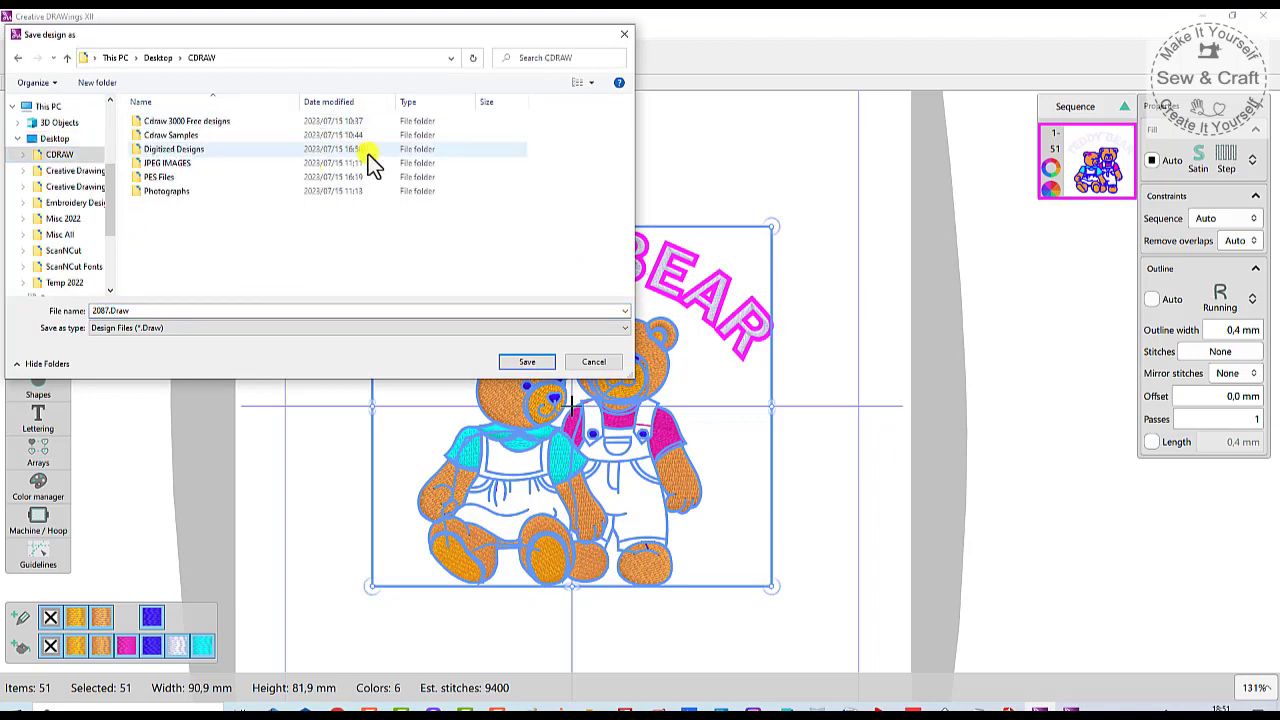
double_click(212, 152)
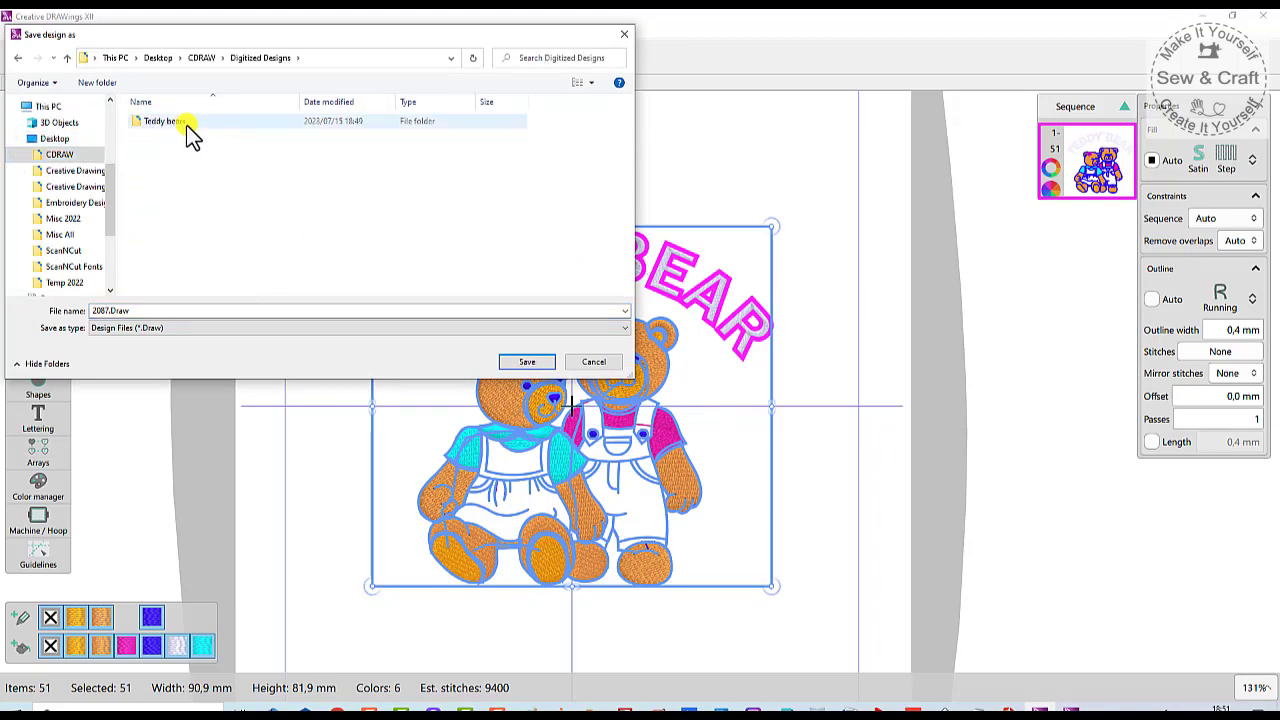
click(174, 125)
double_click(174, 125)
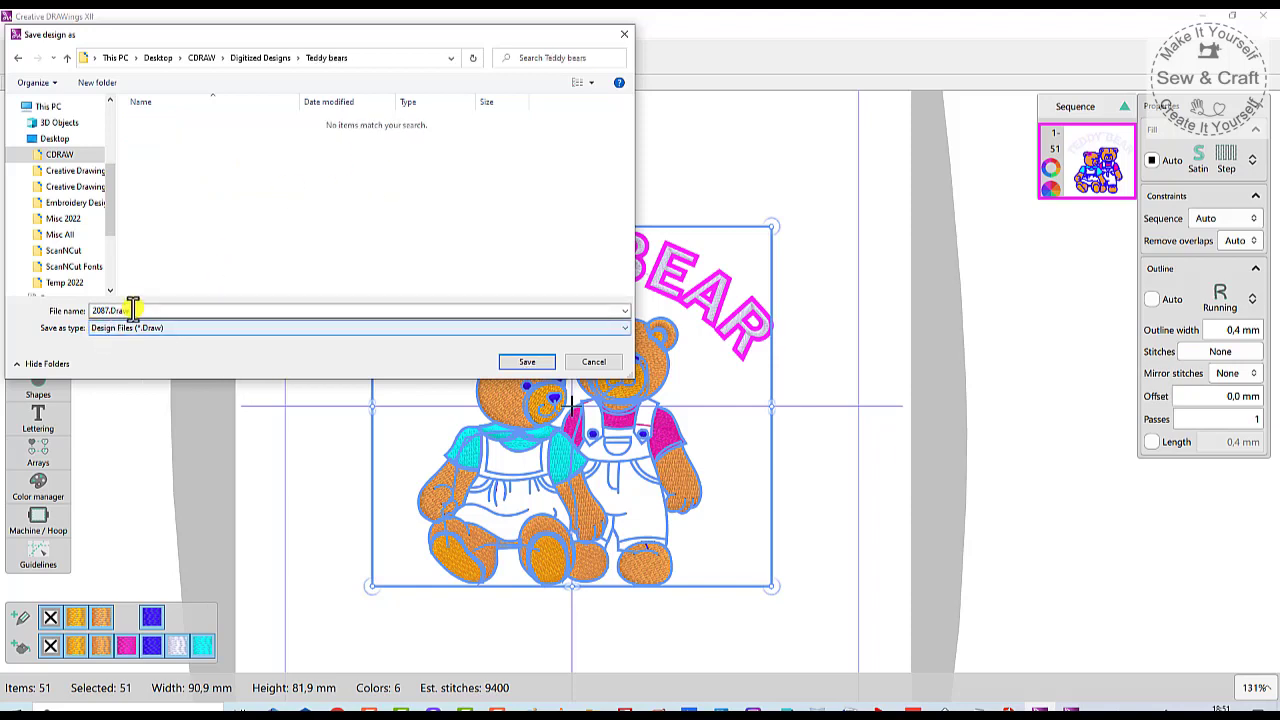
drag(138, 310, 30, 318)
text(Teddy Bear)
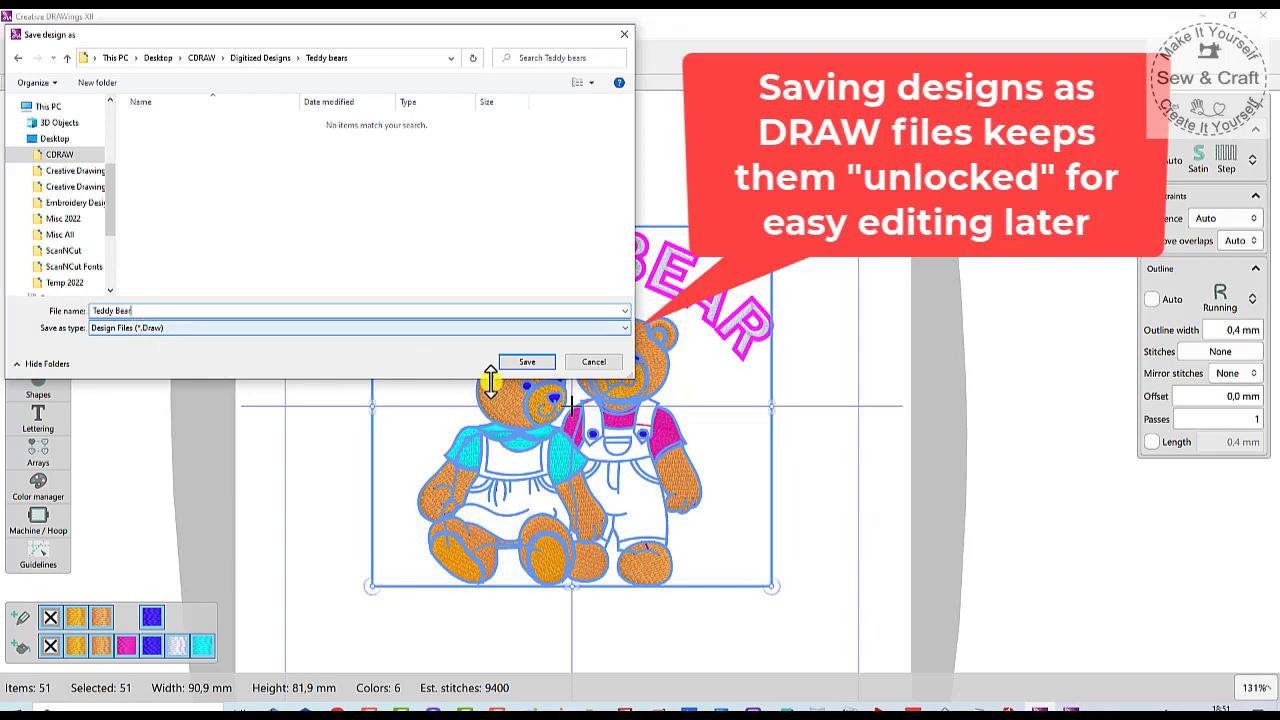
click(530, 363)
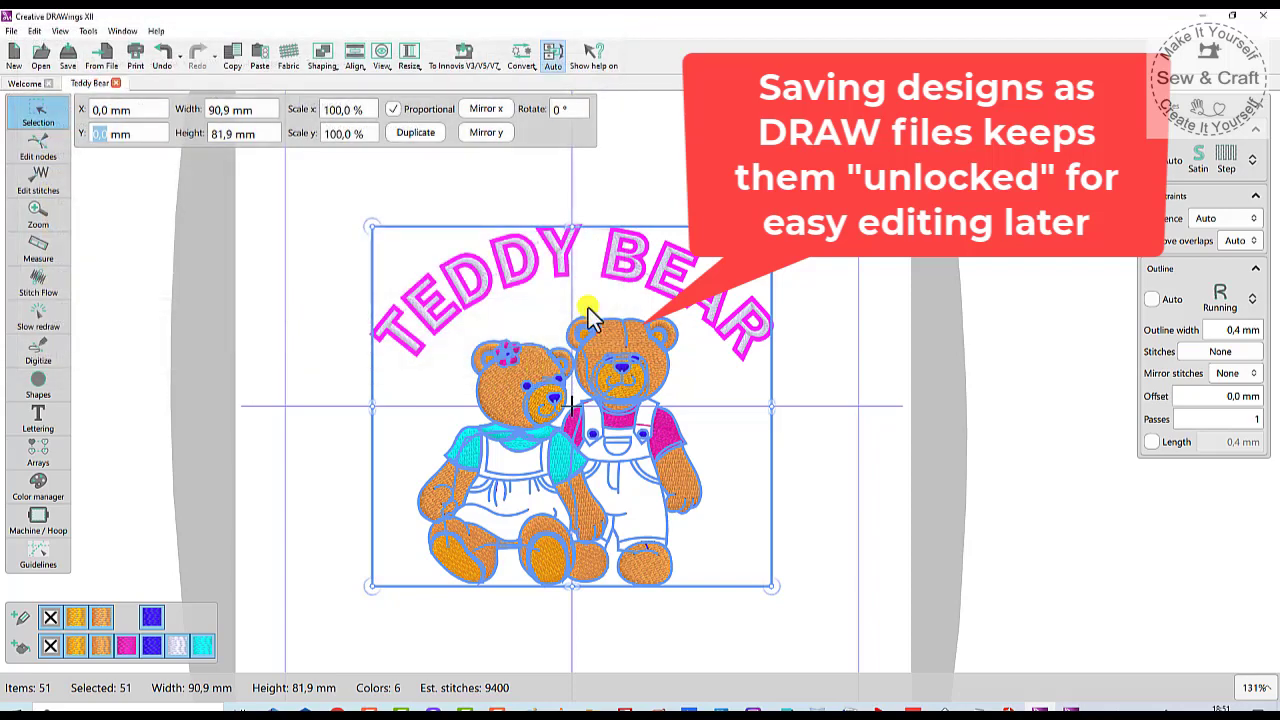
- Save a copy of the Teddy Bear design in PES Generic (*.PES) format in the same folder and deselect the design
click(11, 30)
click(35, 91)
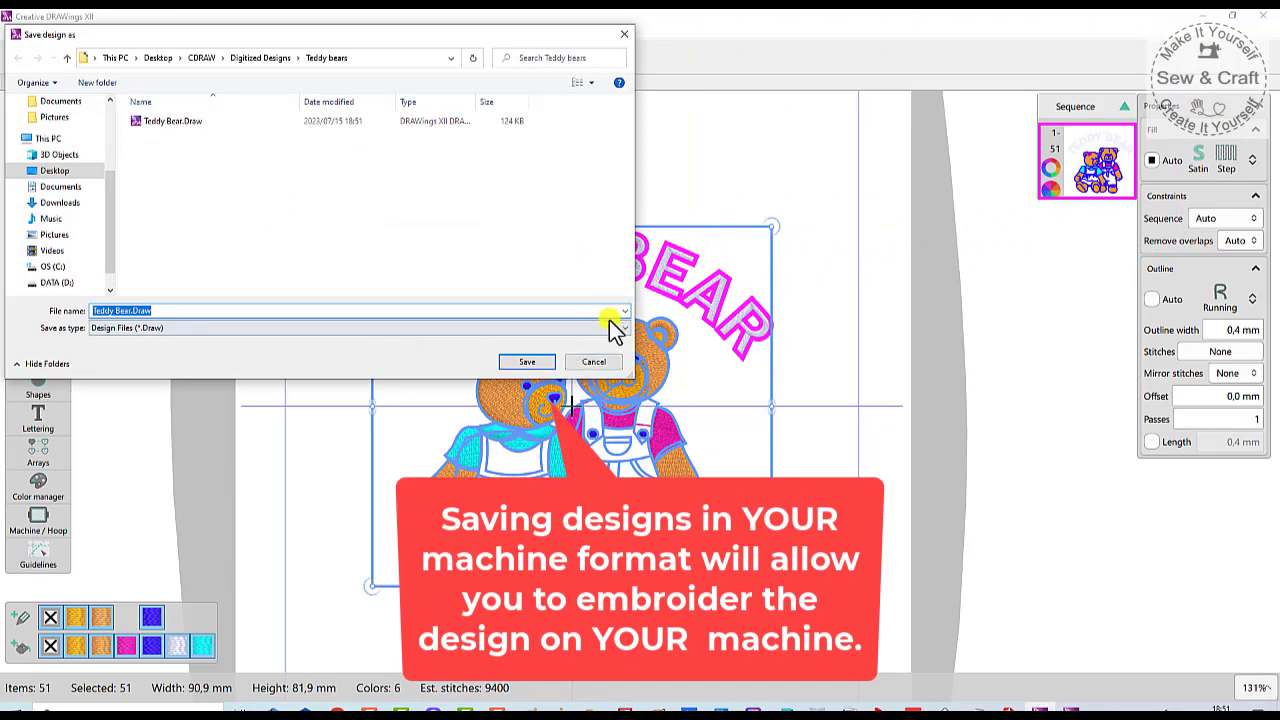
click(624, 329)
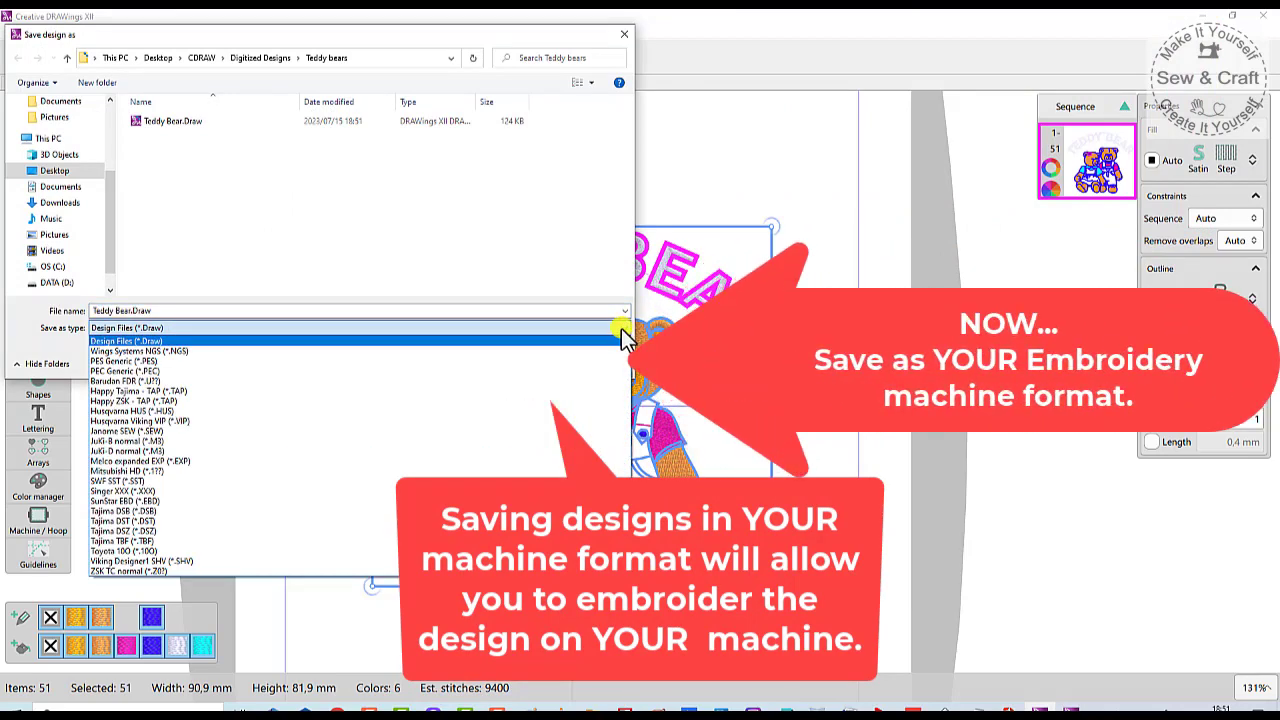
click(146, 361)
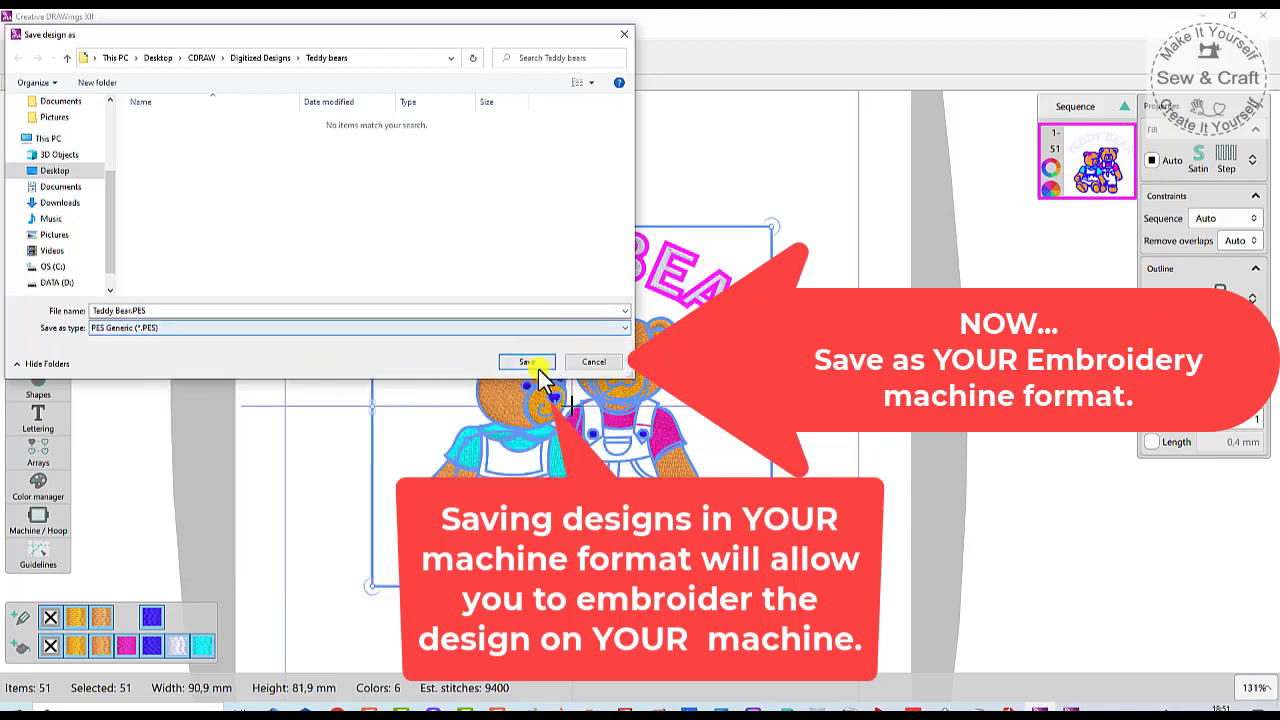
click(528, 360)
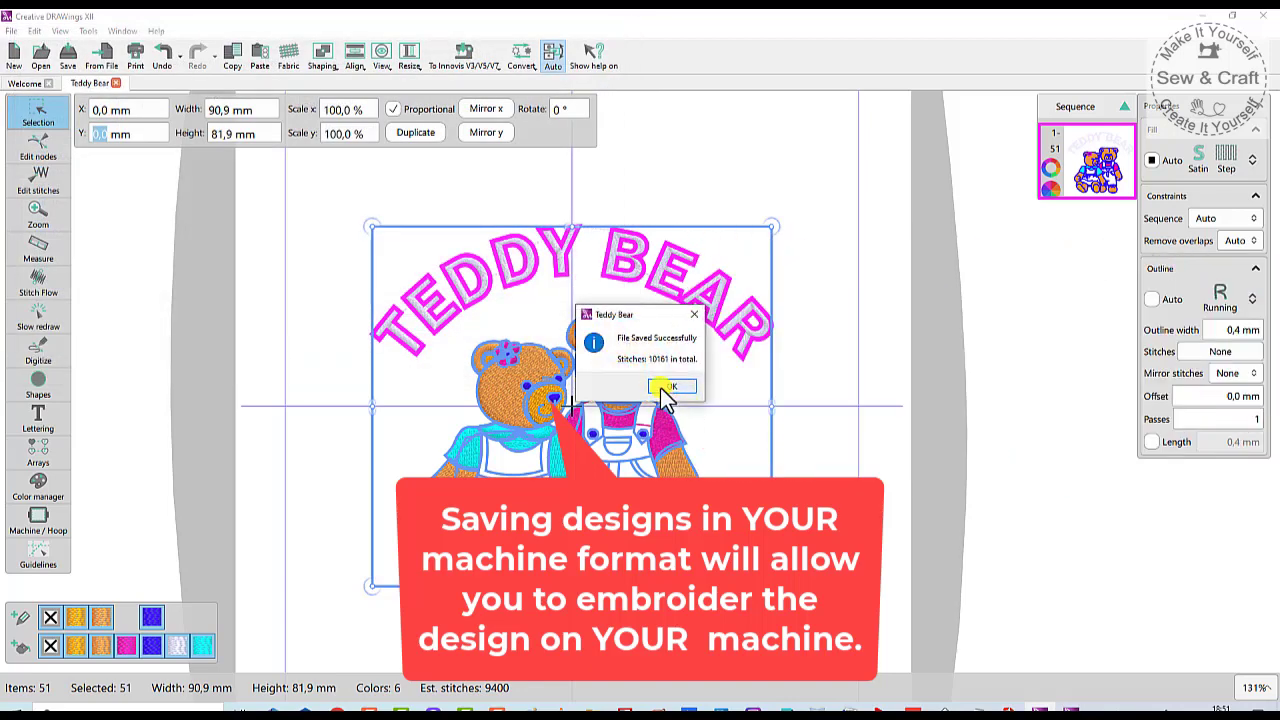
click(667, 390)
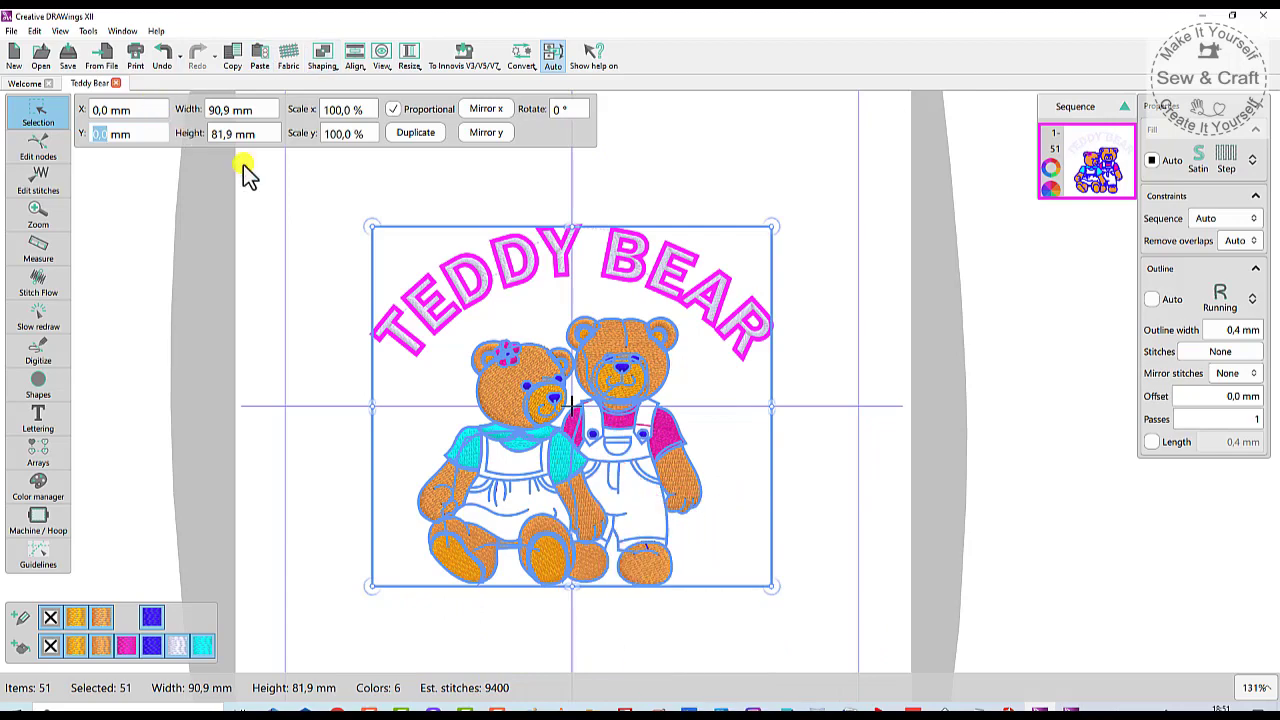
click(308, 200)
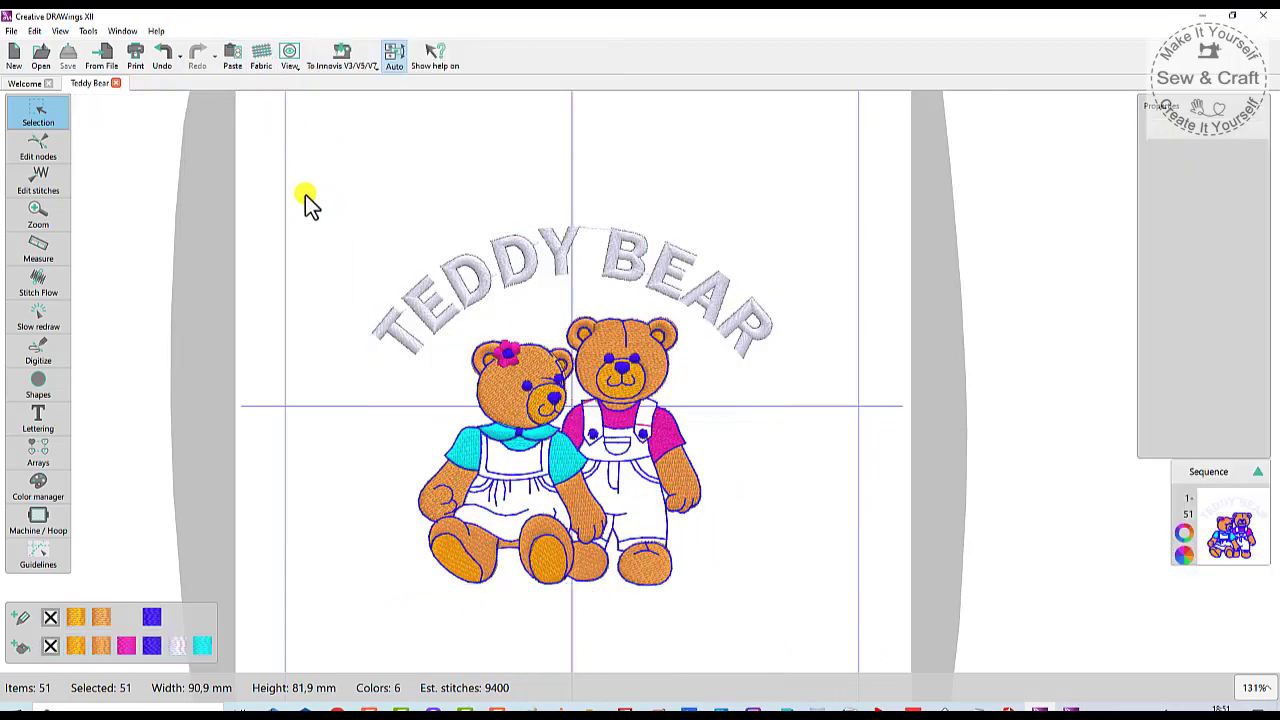
- Set up the artwork print preview as Design Only, plus the start-point, 3D-preview, color changes and sequence icons
click(11, 30)
click(46, 176)
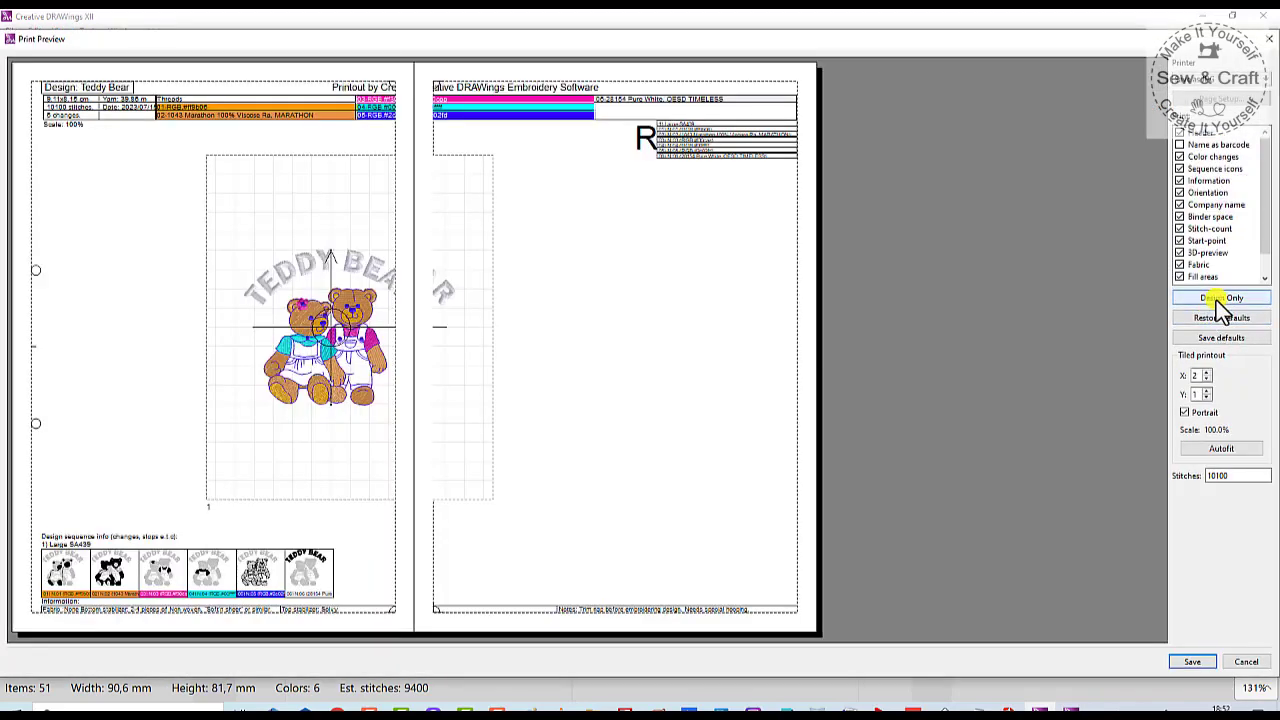
click(1220, 299)
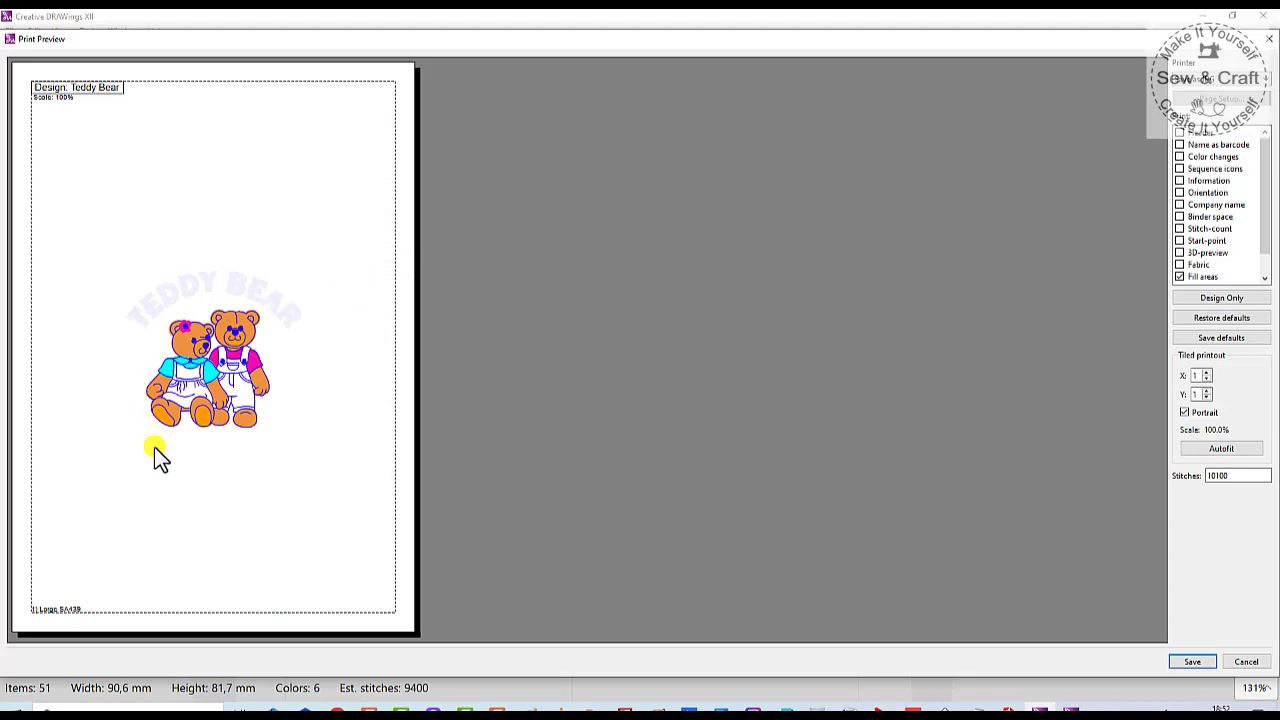
click(1180, 241)
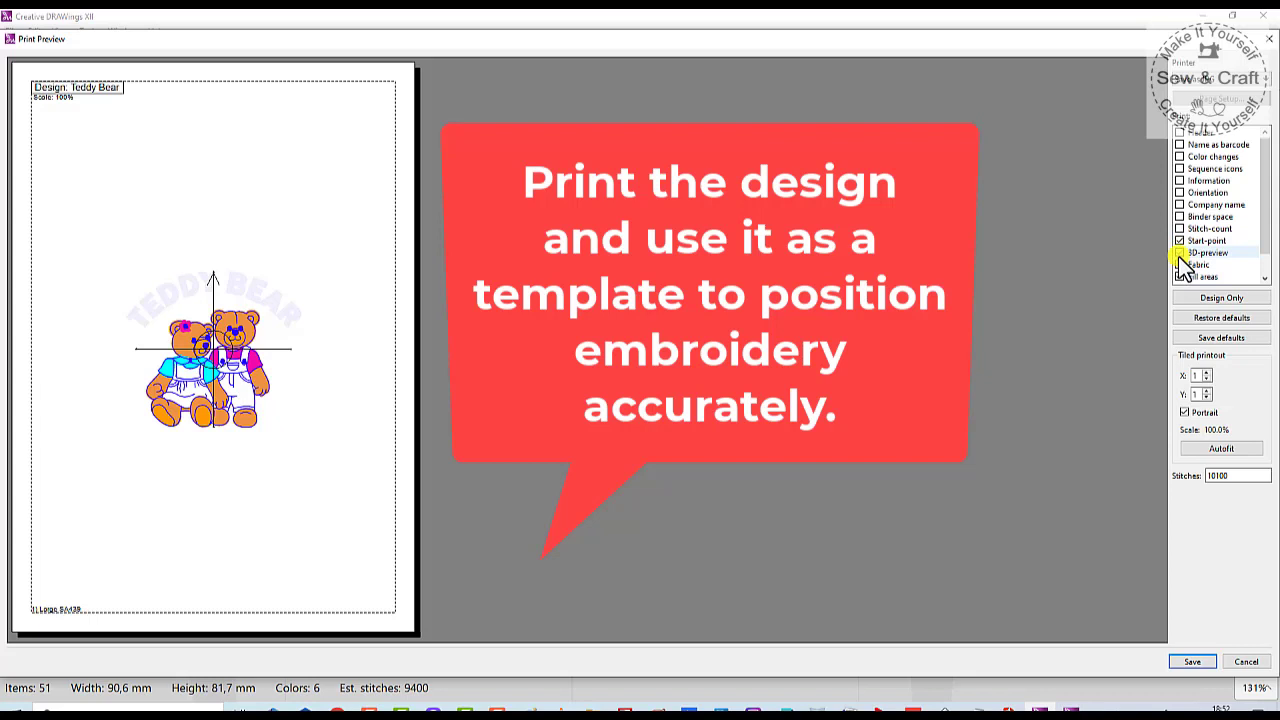
click(1181, 256)
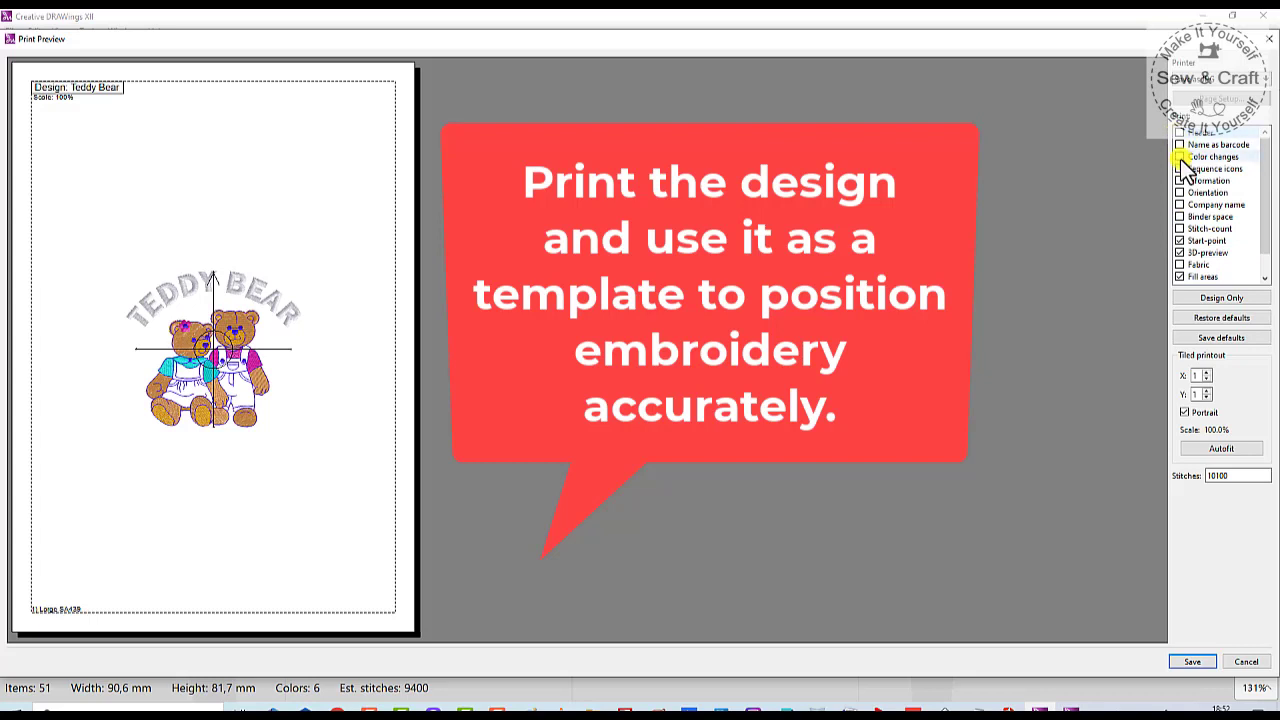
click(1180, 168)
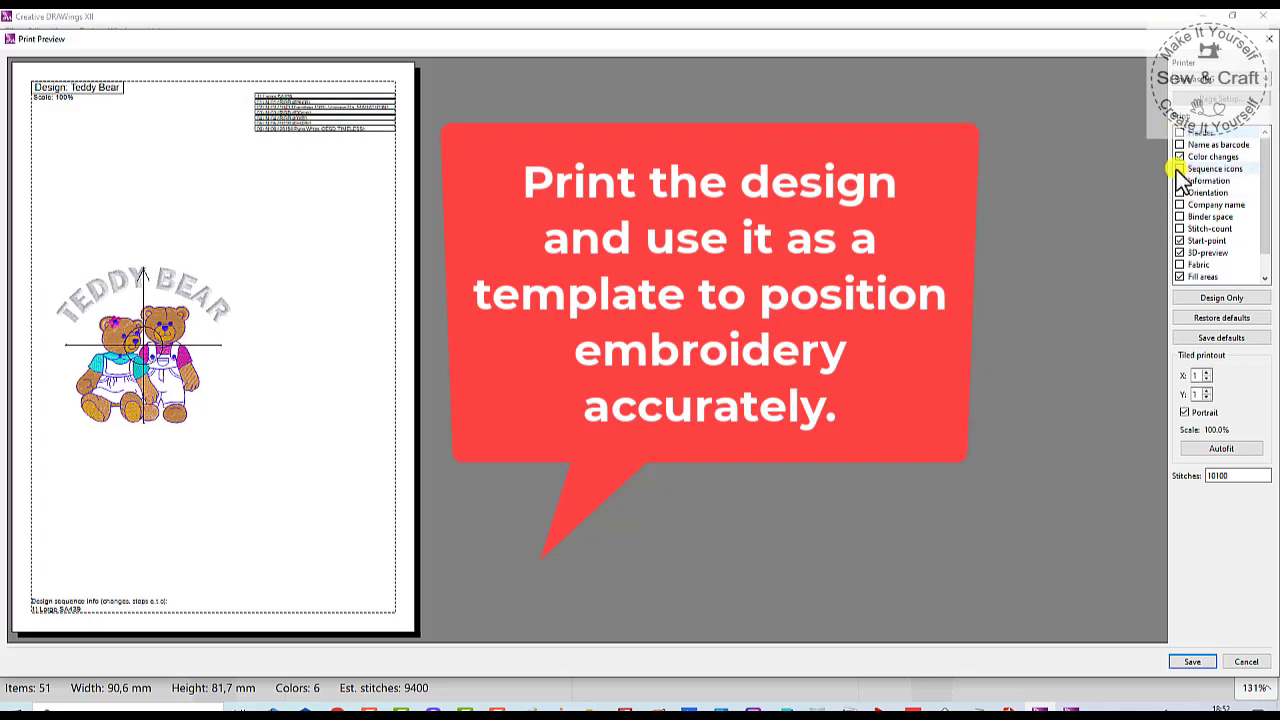
click(1179, 170)
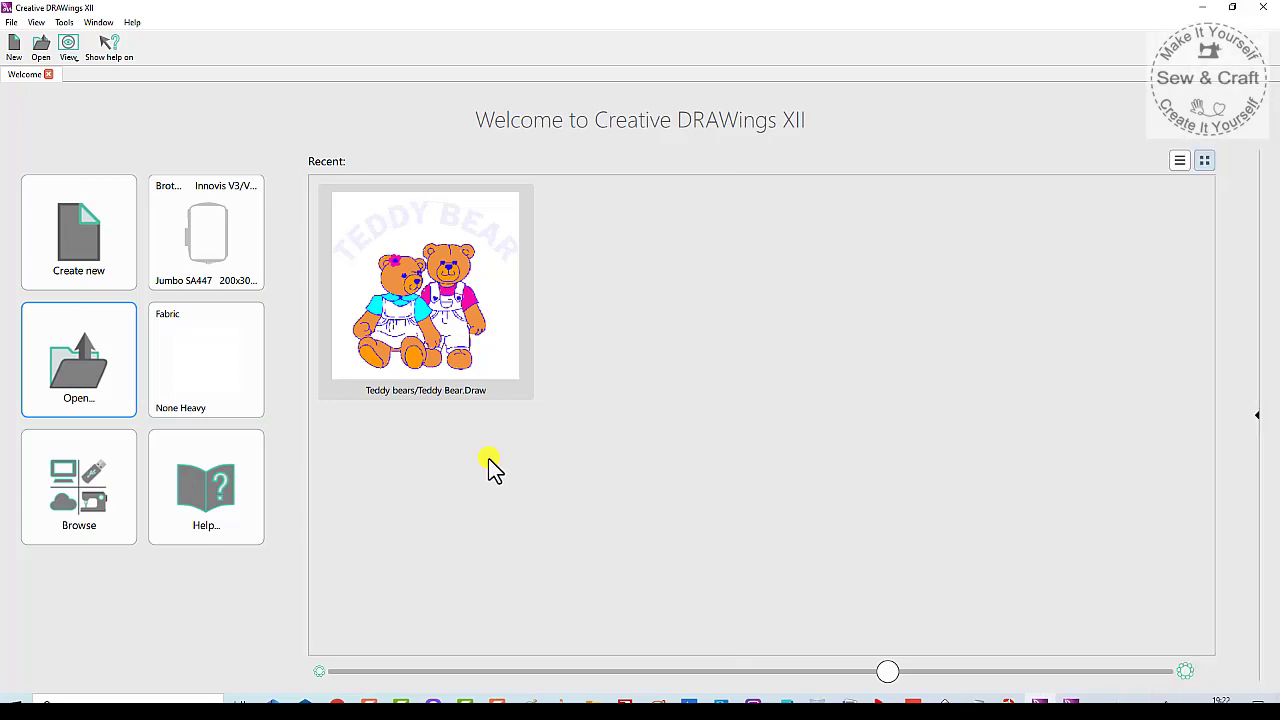
- Start opening a design and browse to the Cdraw Samples folder inside CDRAW on the Desktop
click(92, 362)
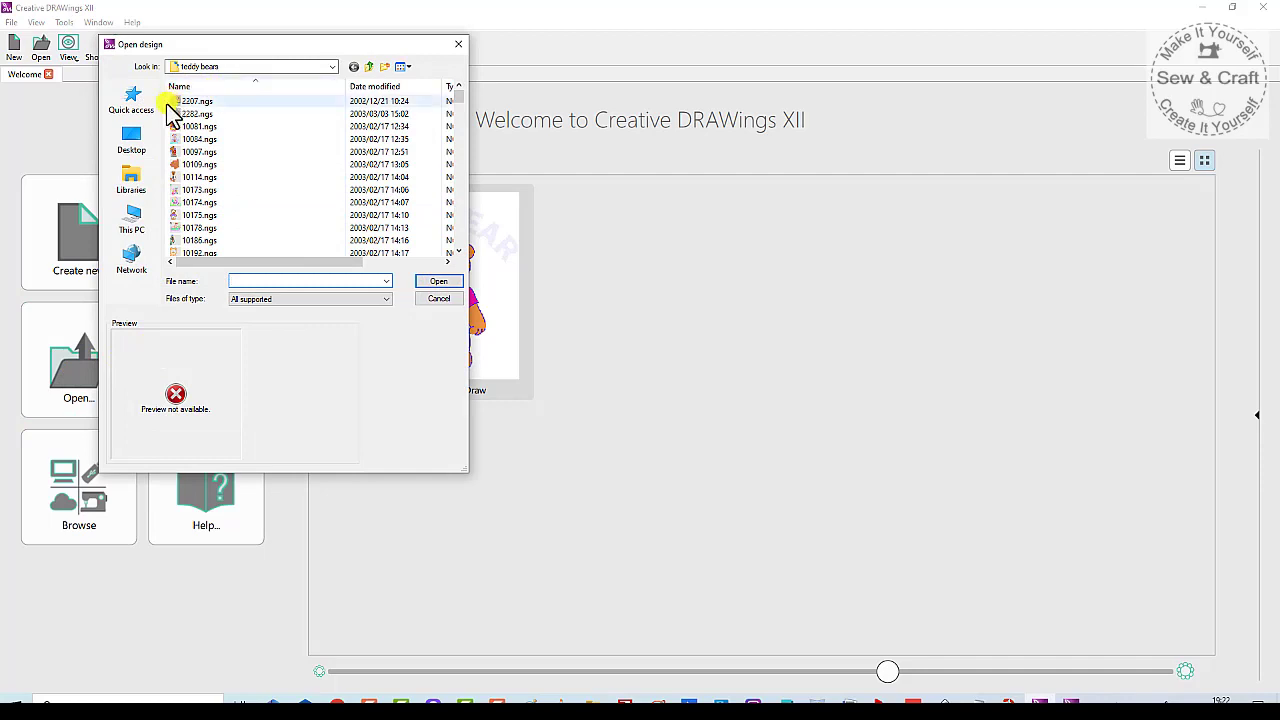
click(128, 143)
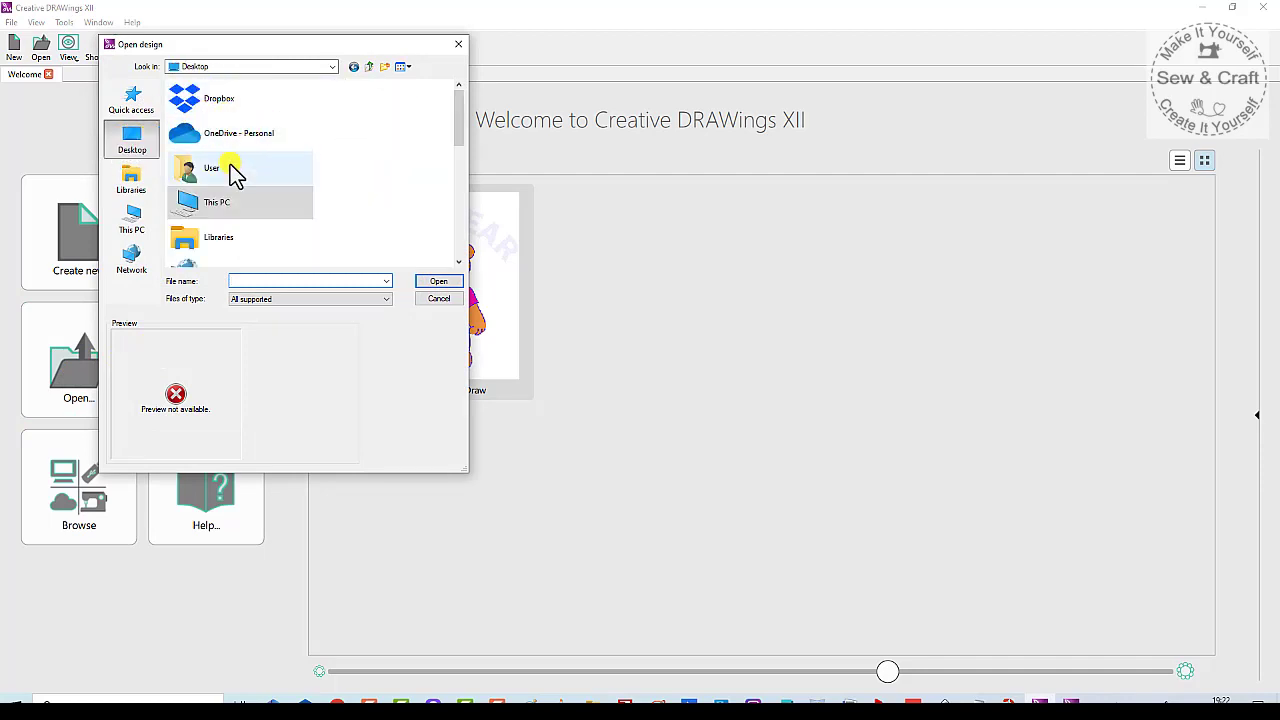
scroll(183, 200, down, 1)
click(205, 225)
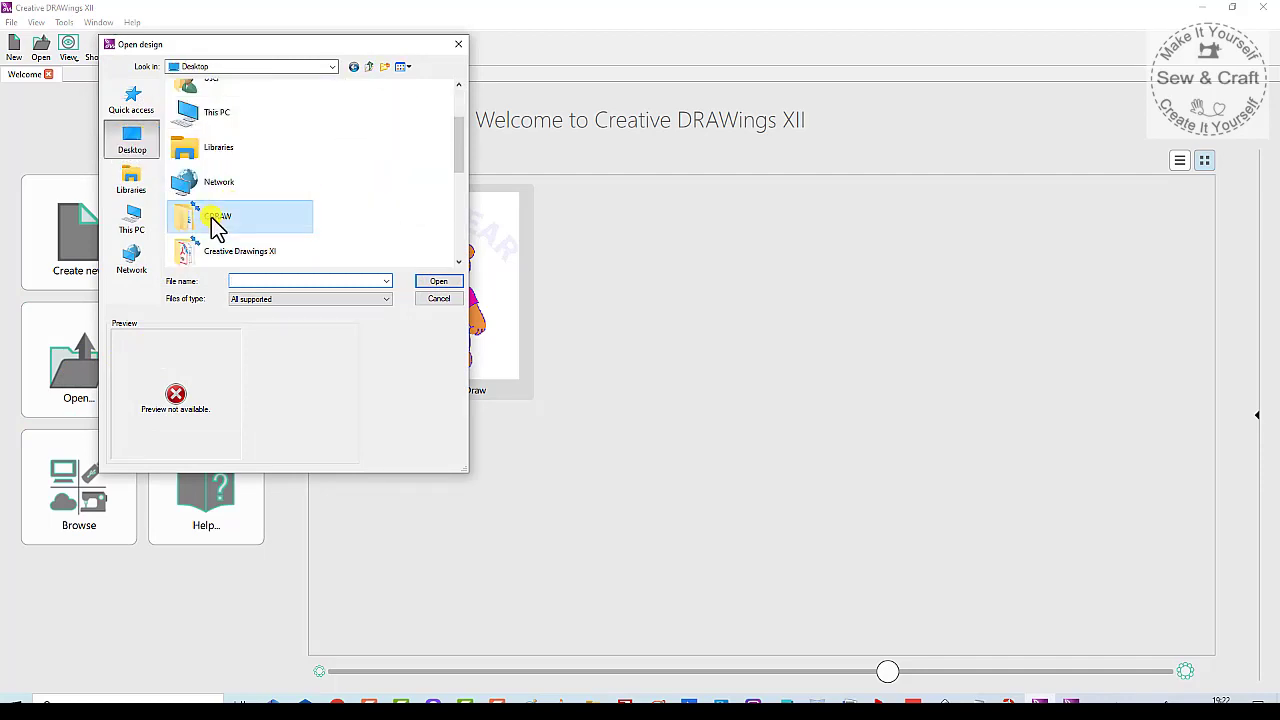
double_click(213, 228)
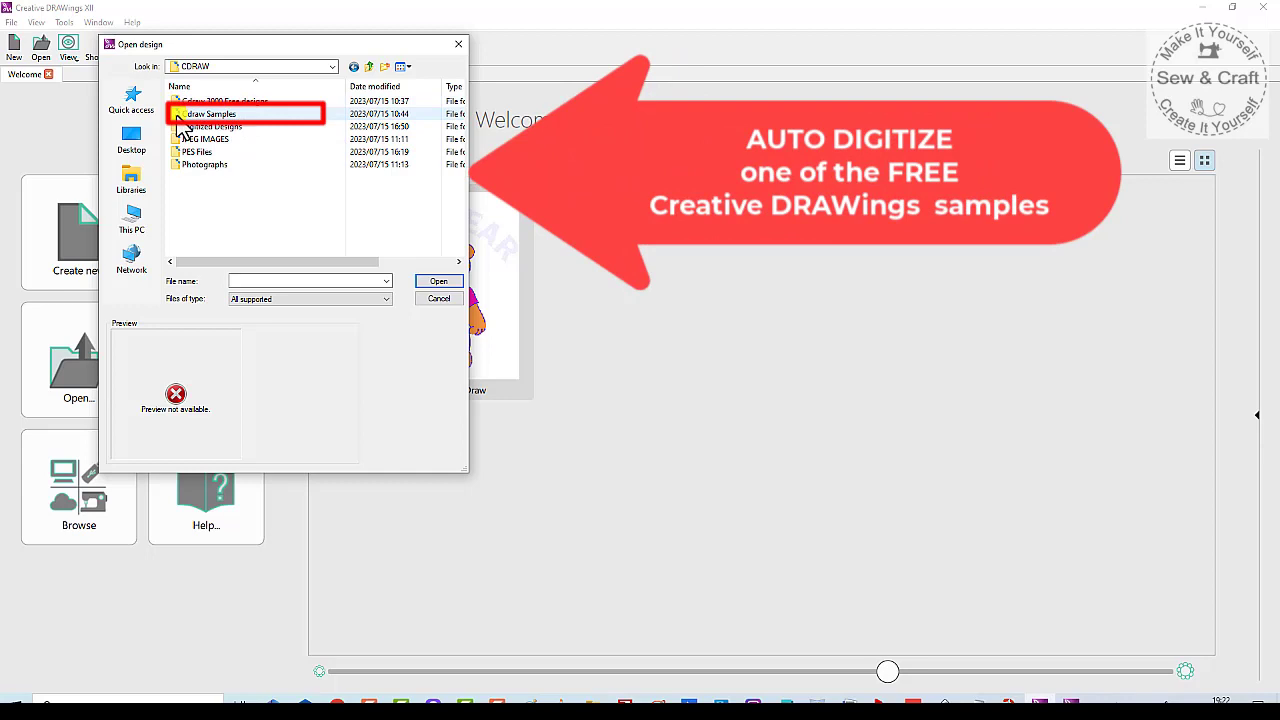
click(228, 116)
double_click(227, 117)
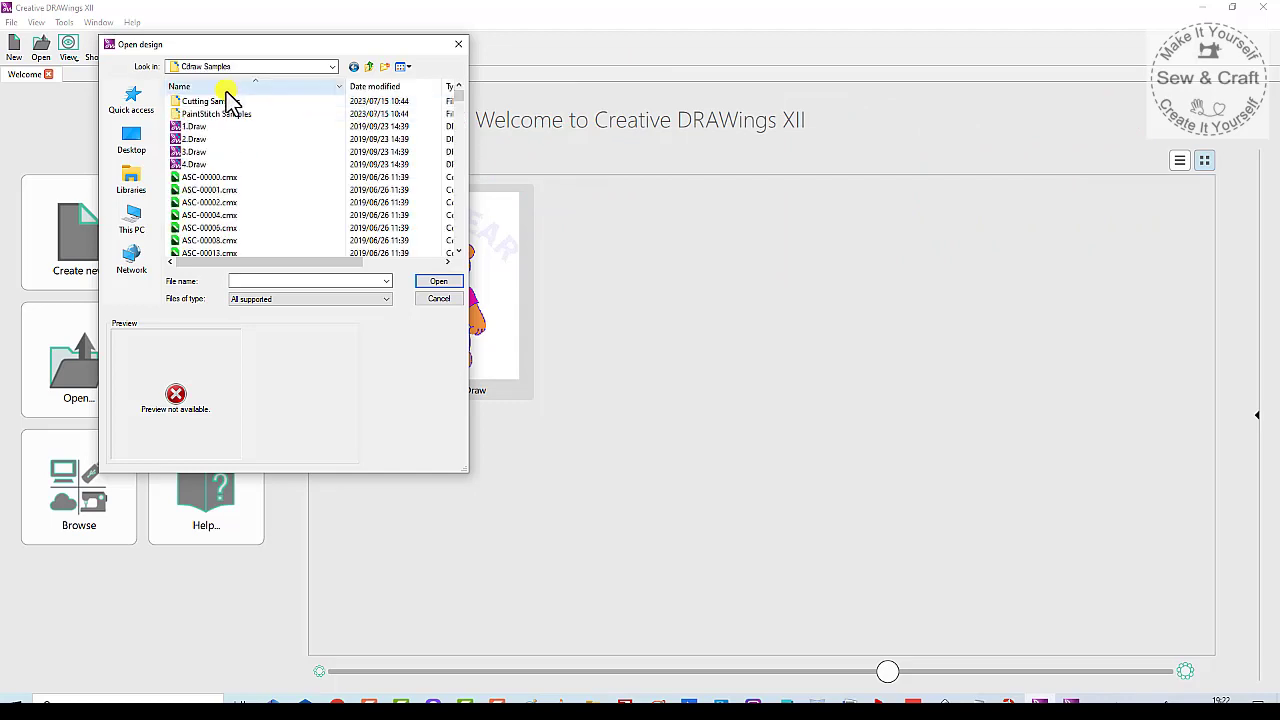
- Find the motorcycle sample CDW0001.ngs among the samples, preview it and open it
scroll(222, 122, down, 10)
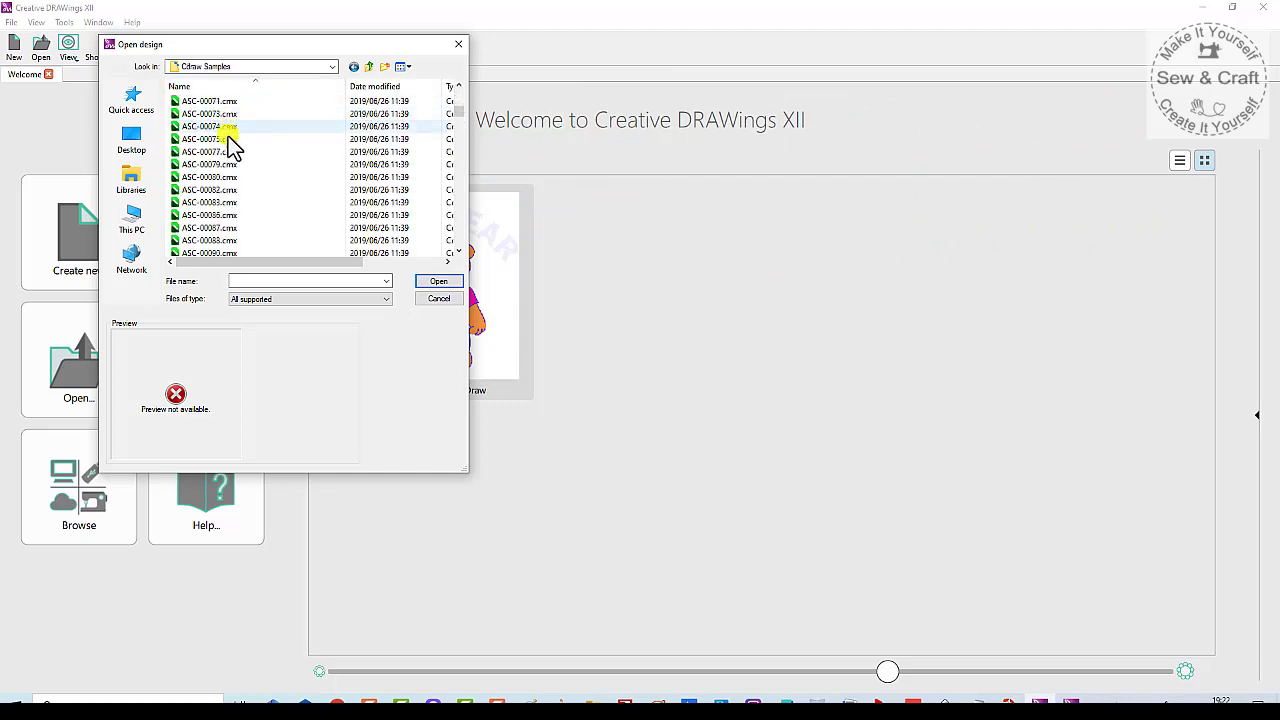
scroll(240, 150, down, 10)
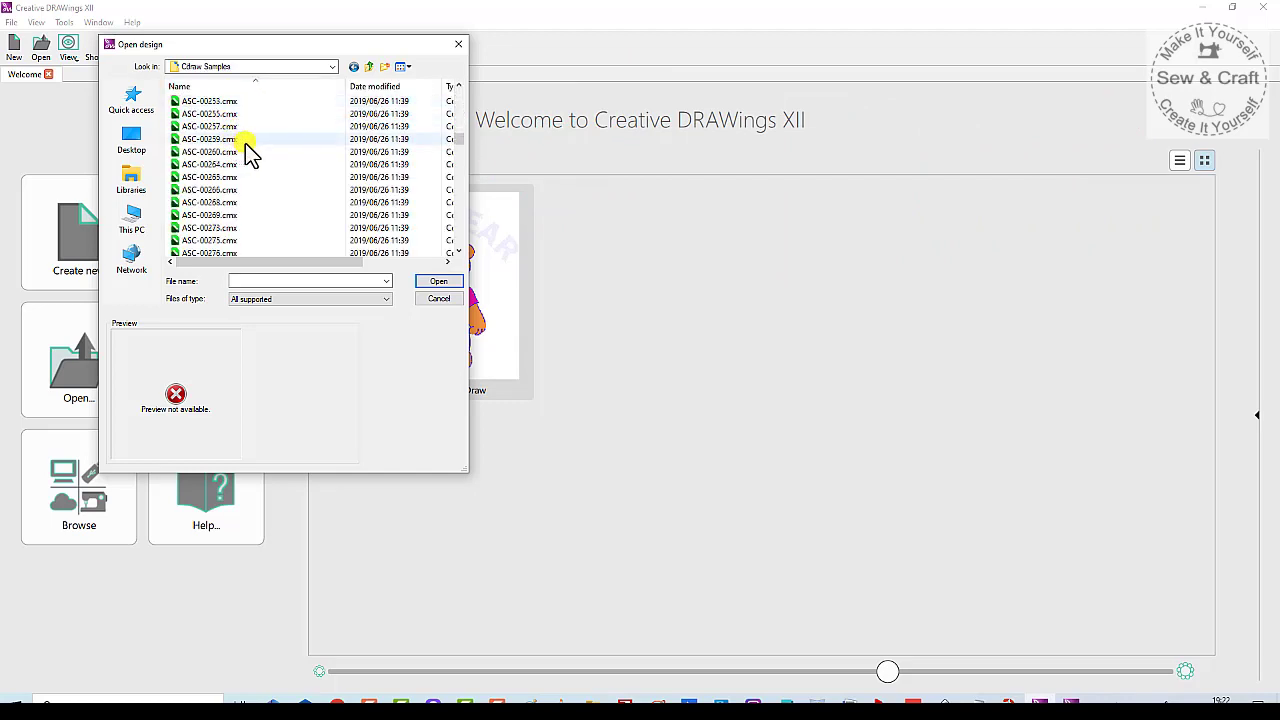
scroll(255, 145, down, 10)
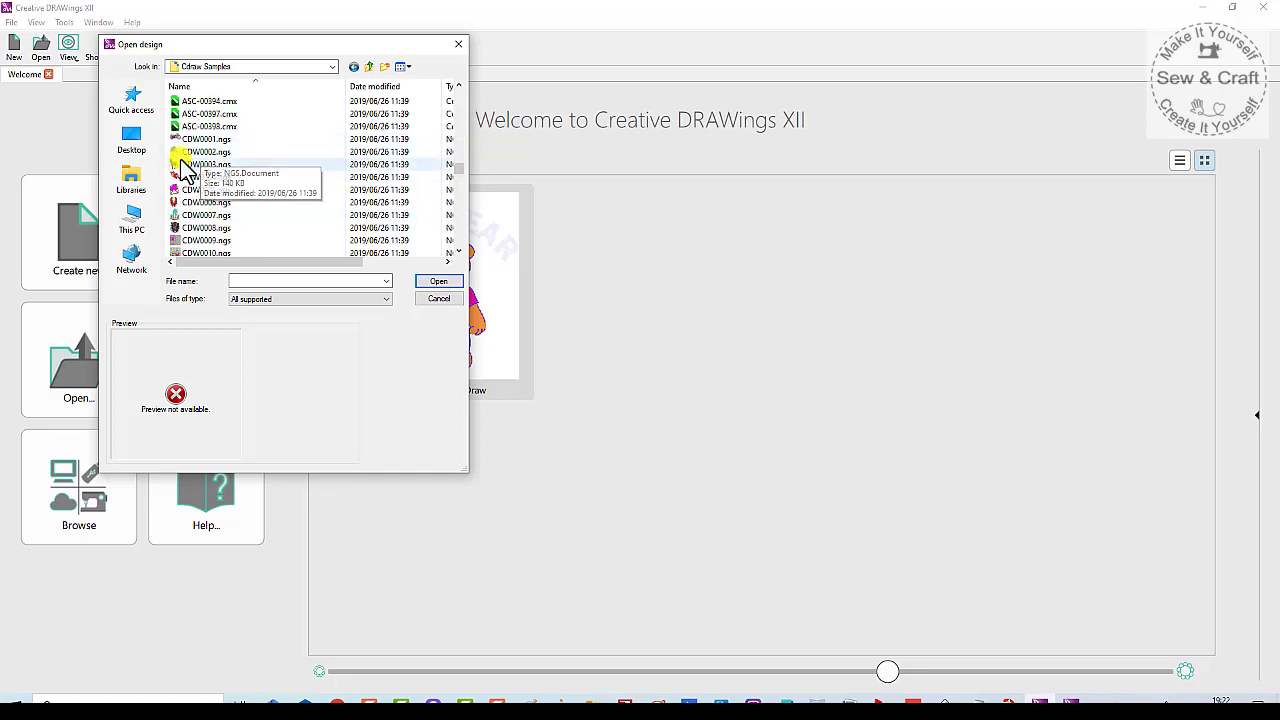
click(213, 141)
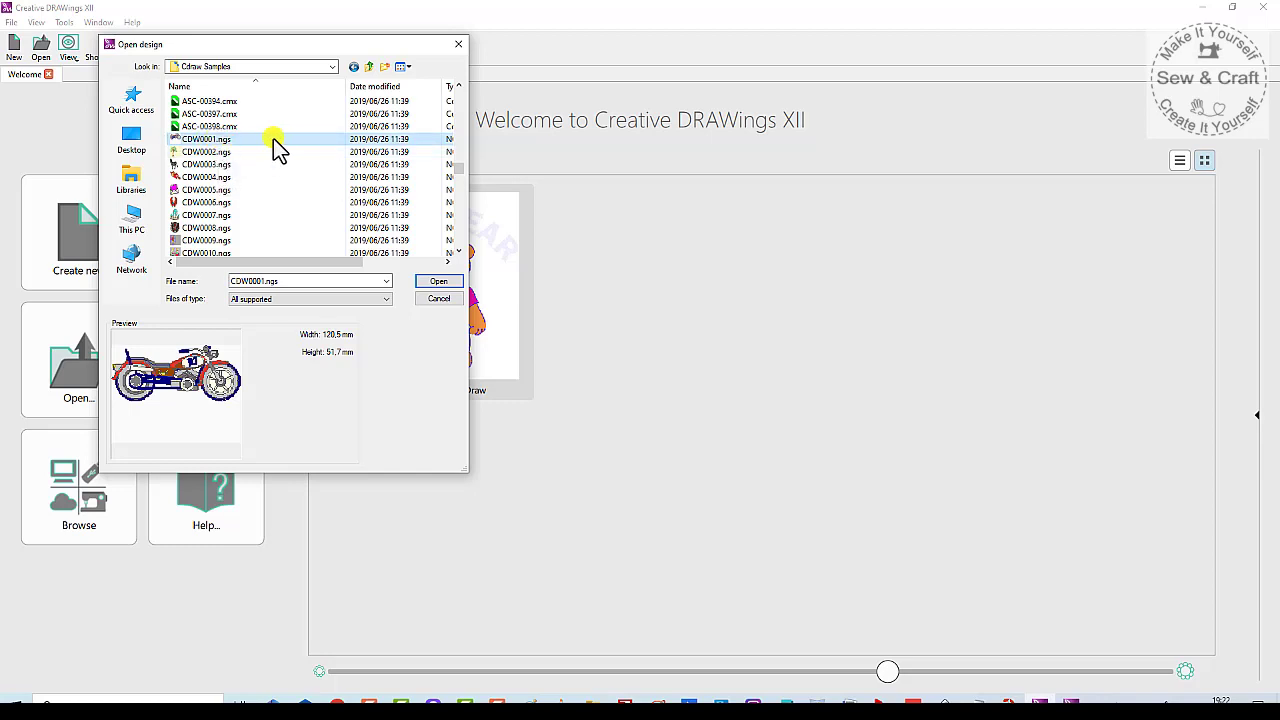
click(211, 153)
click(209, 140)
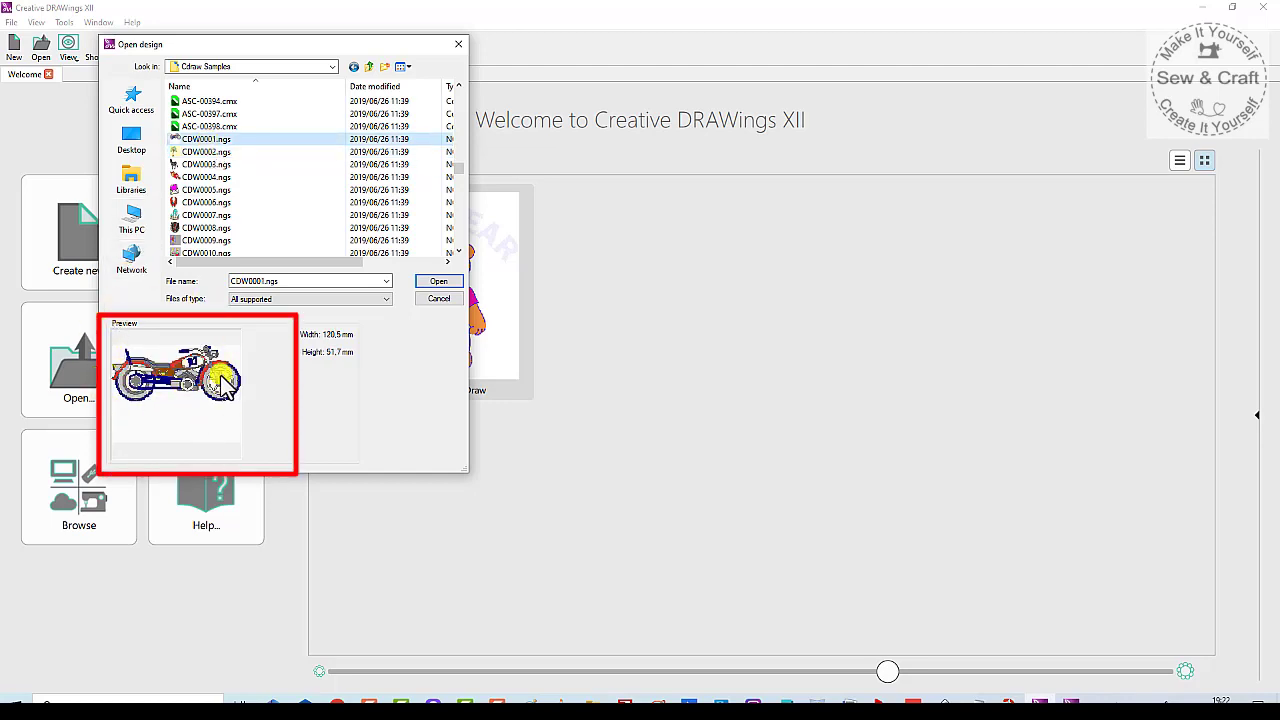
click(440, 284)
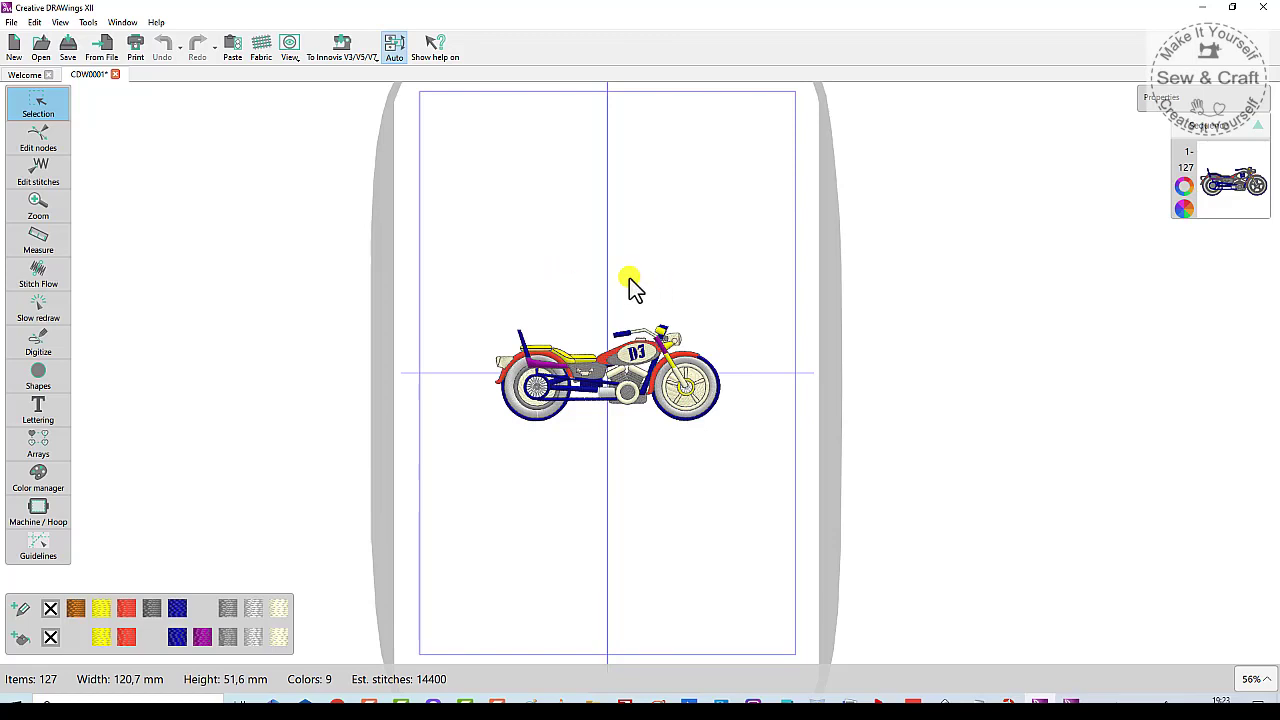
- Select the whole motorcycle, enlarge it proportionally to about 150.8 mm wide by 64.8 mm high, and deselect it
scroll(606, 291, up, 2)
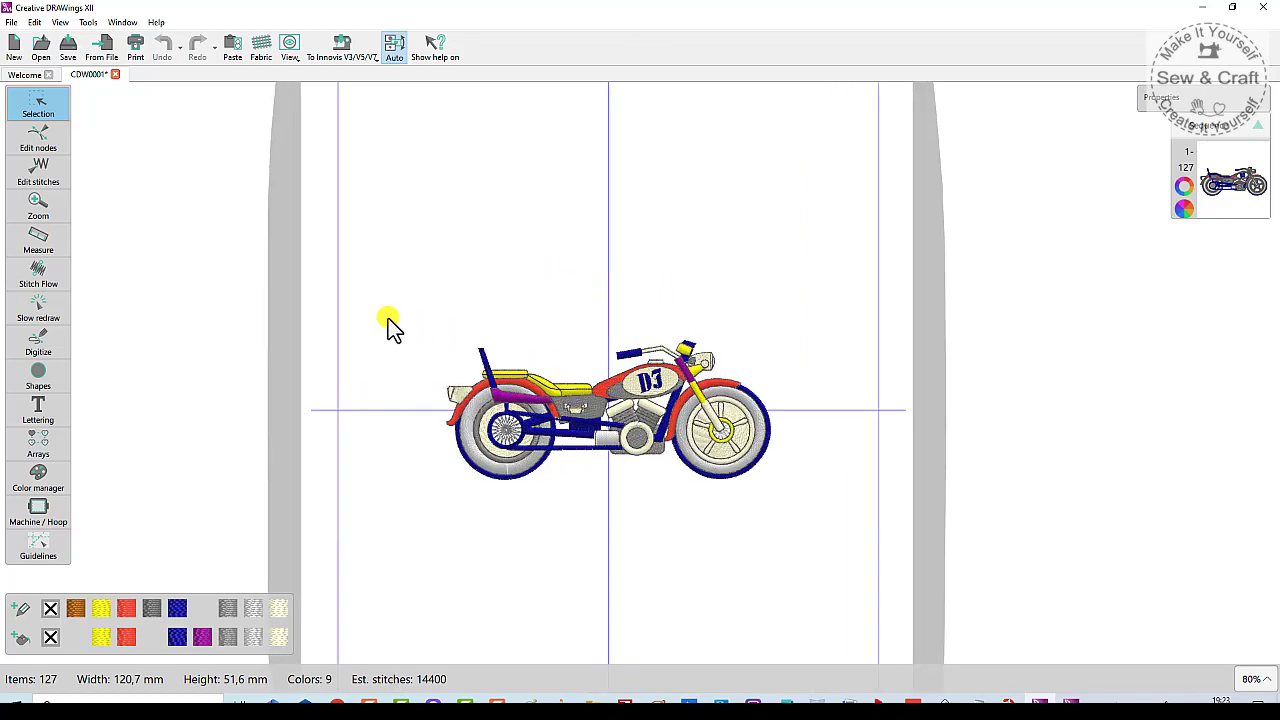
drag(392, 314, 802, 520)
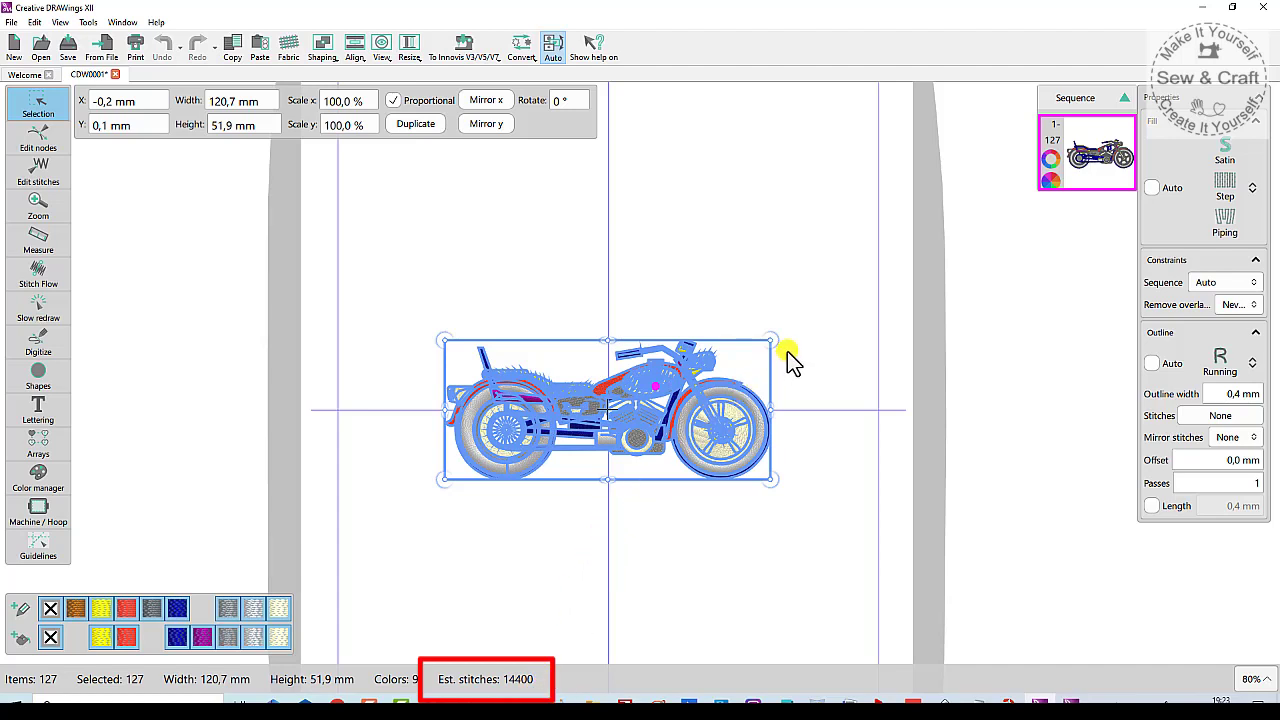
drag(772, 338, 852, 305)
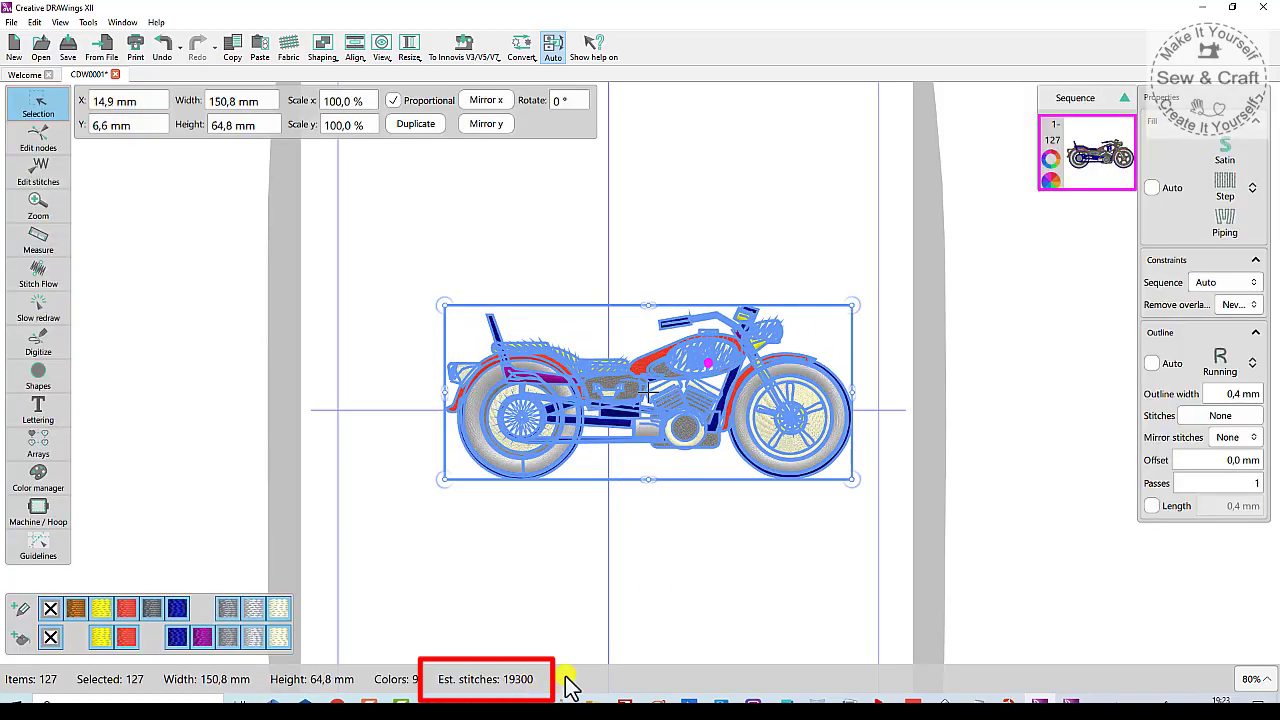
click(724, 587)
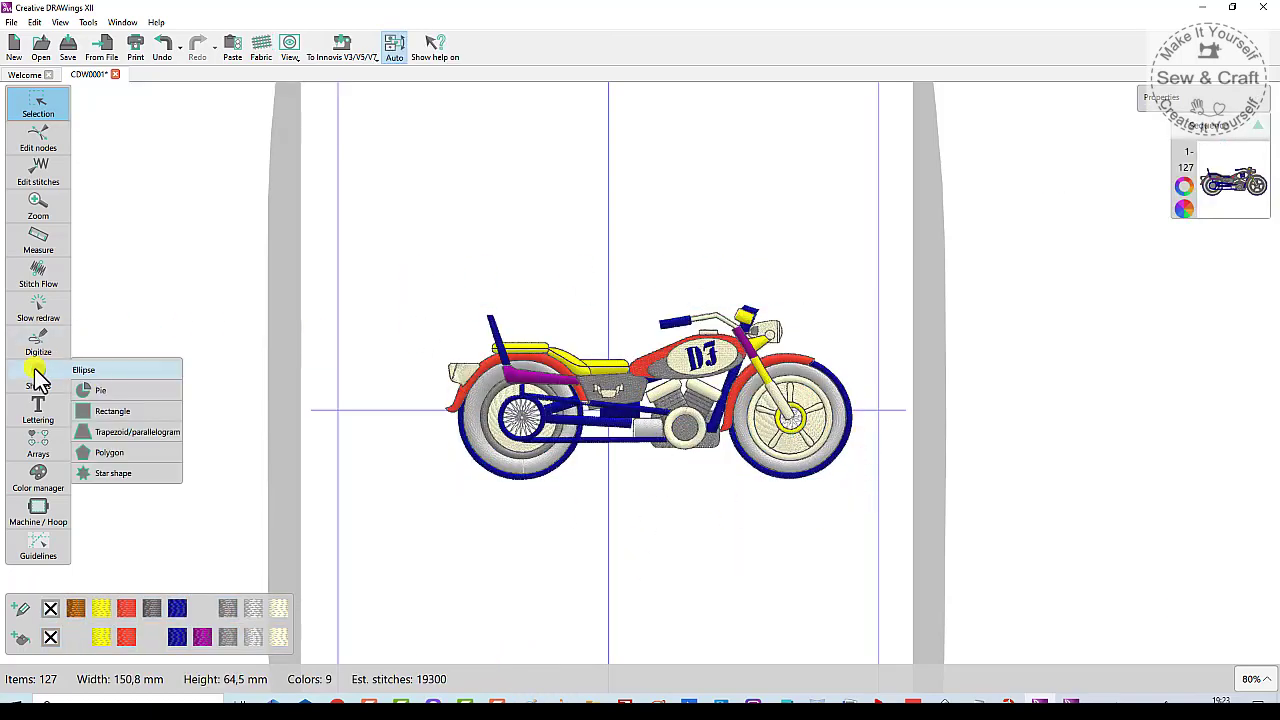
mouse_move(51, 355)
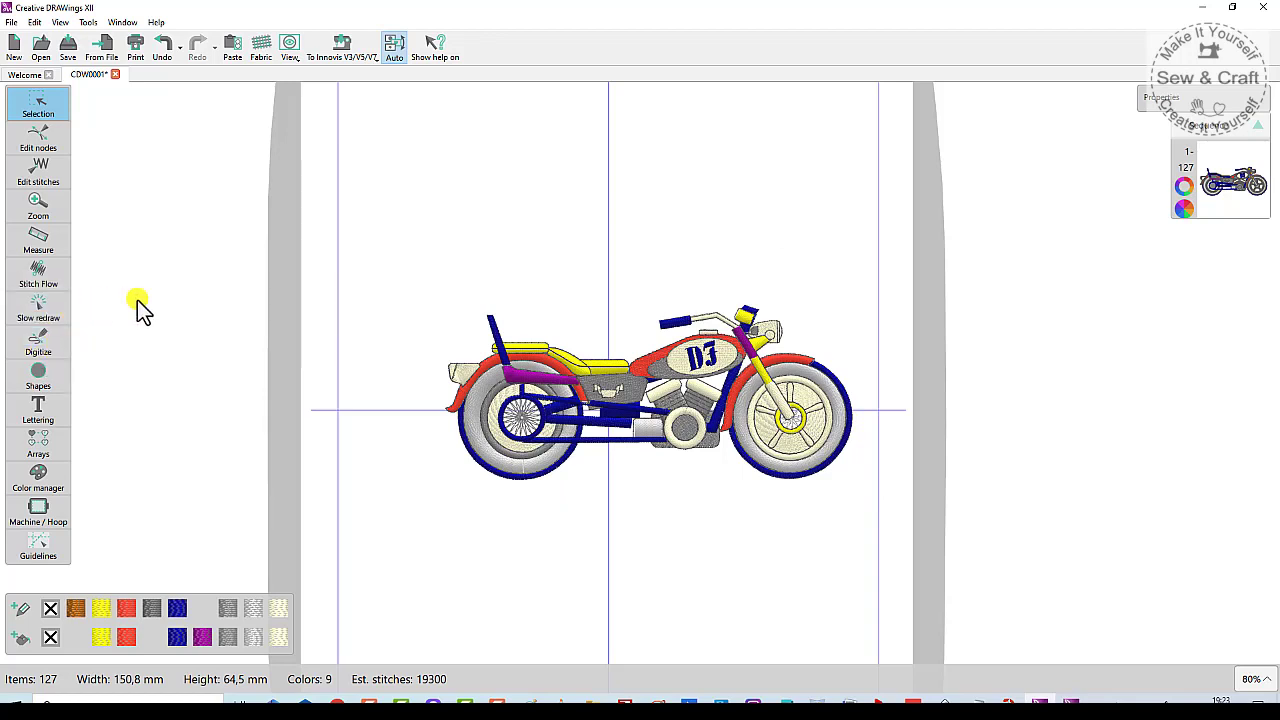
mouse_move(43, 410)
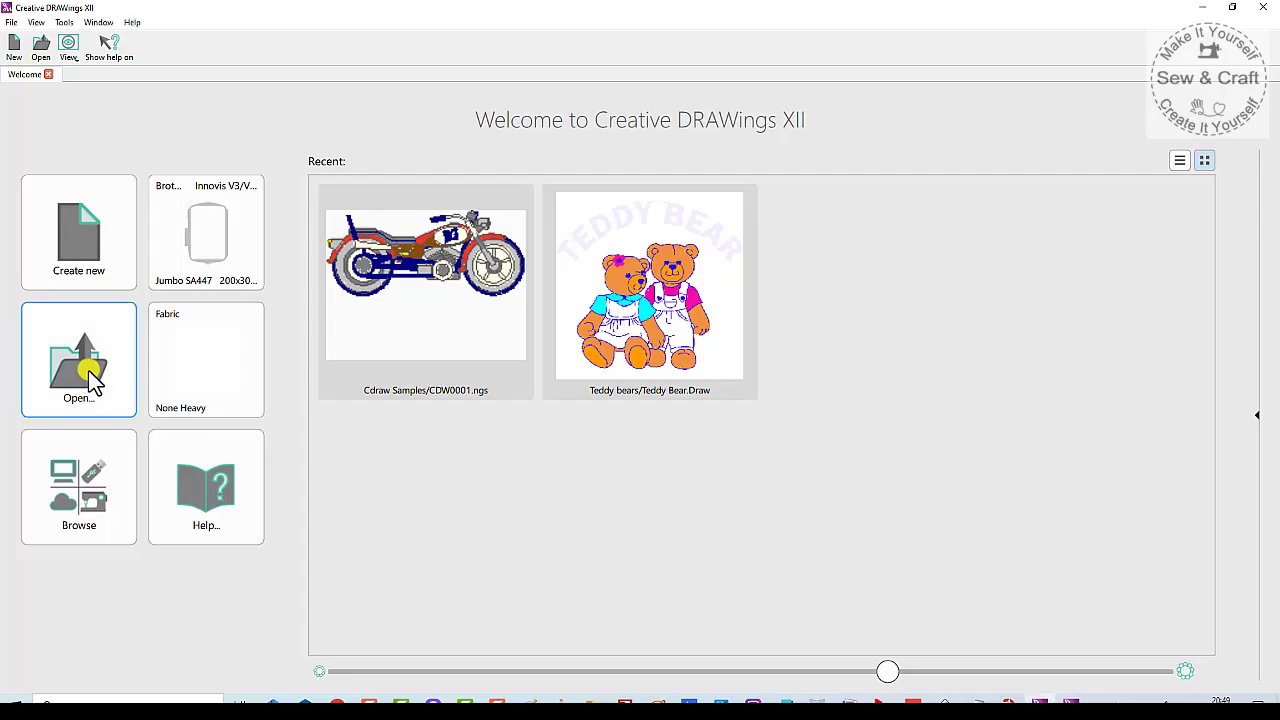
- Start opening a design and browse to the JPEG IMAGES folder inside CDRAW on the Desktop
click(92, 378)
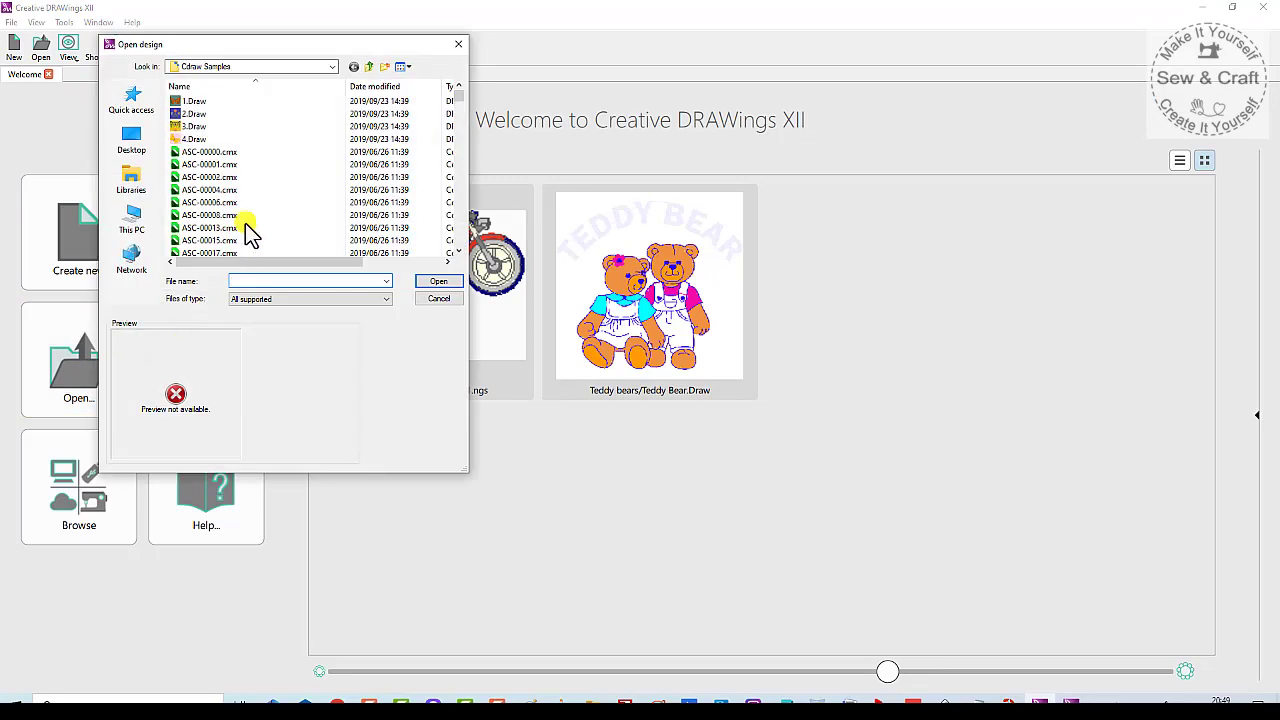
click(131, 143)
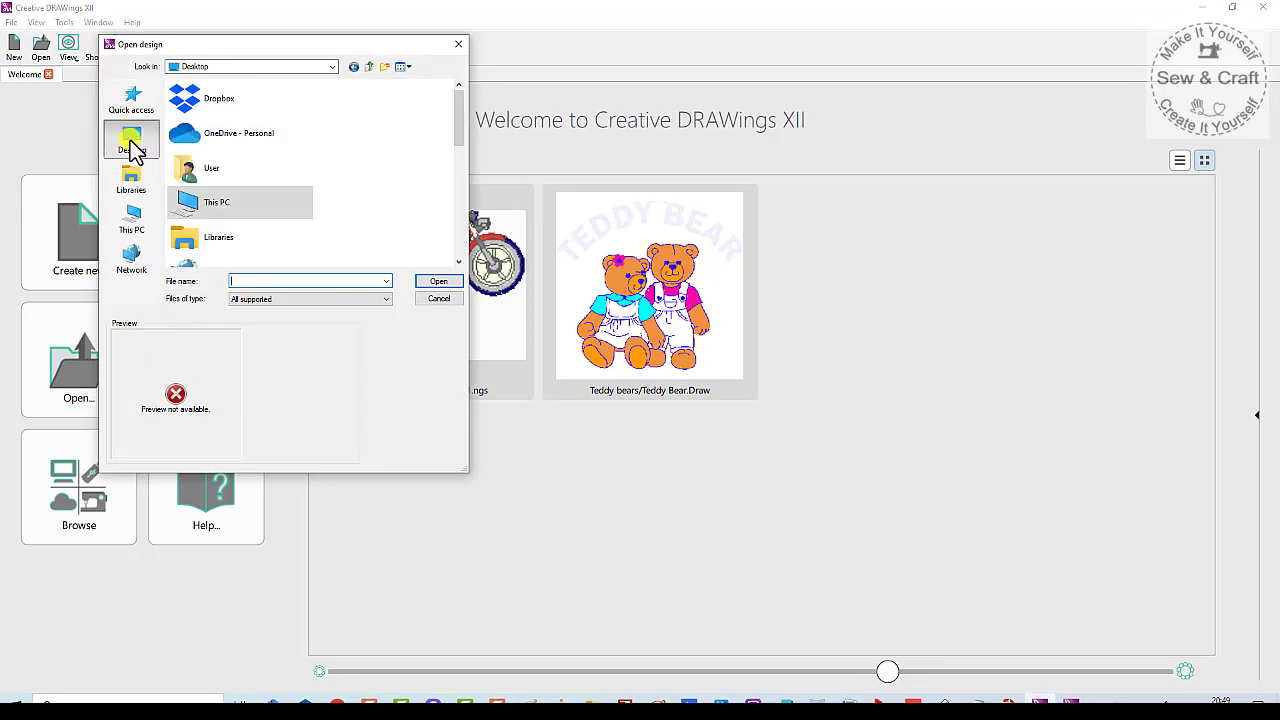
scroll(234, 229, down, 2)
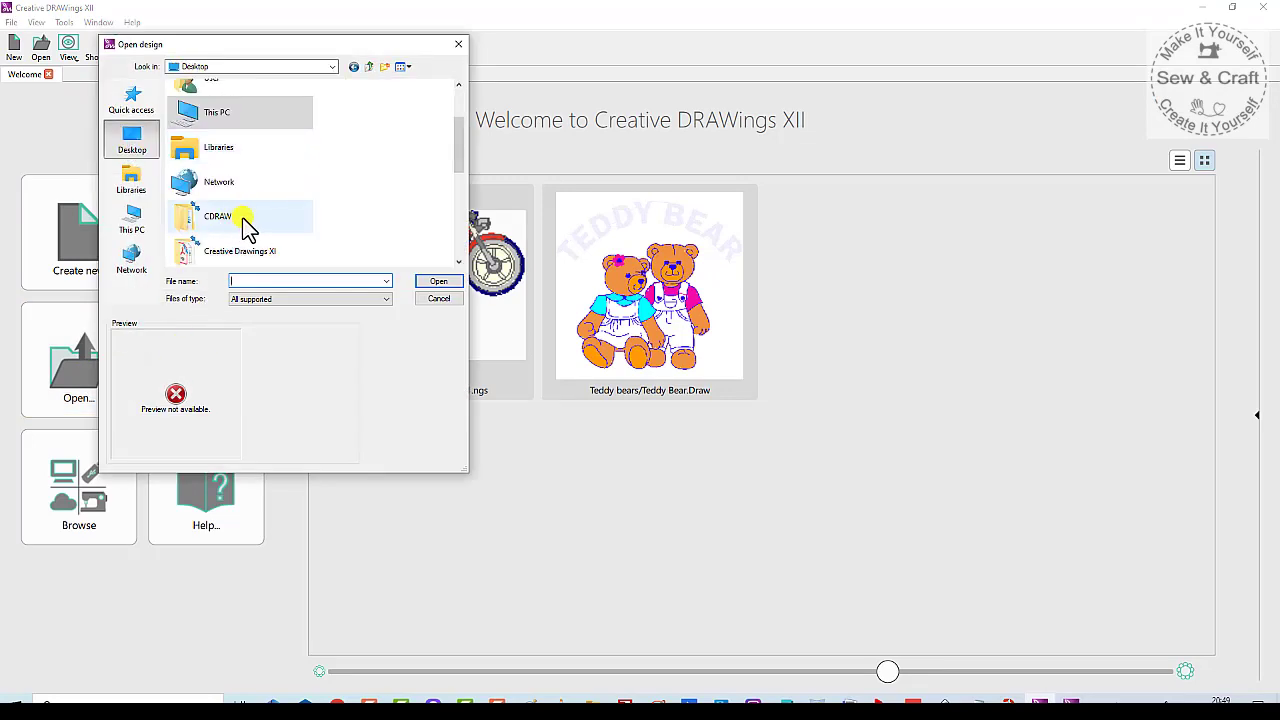
double_click(243, 218)
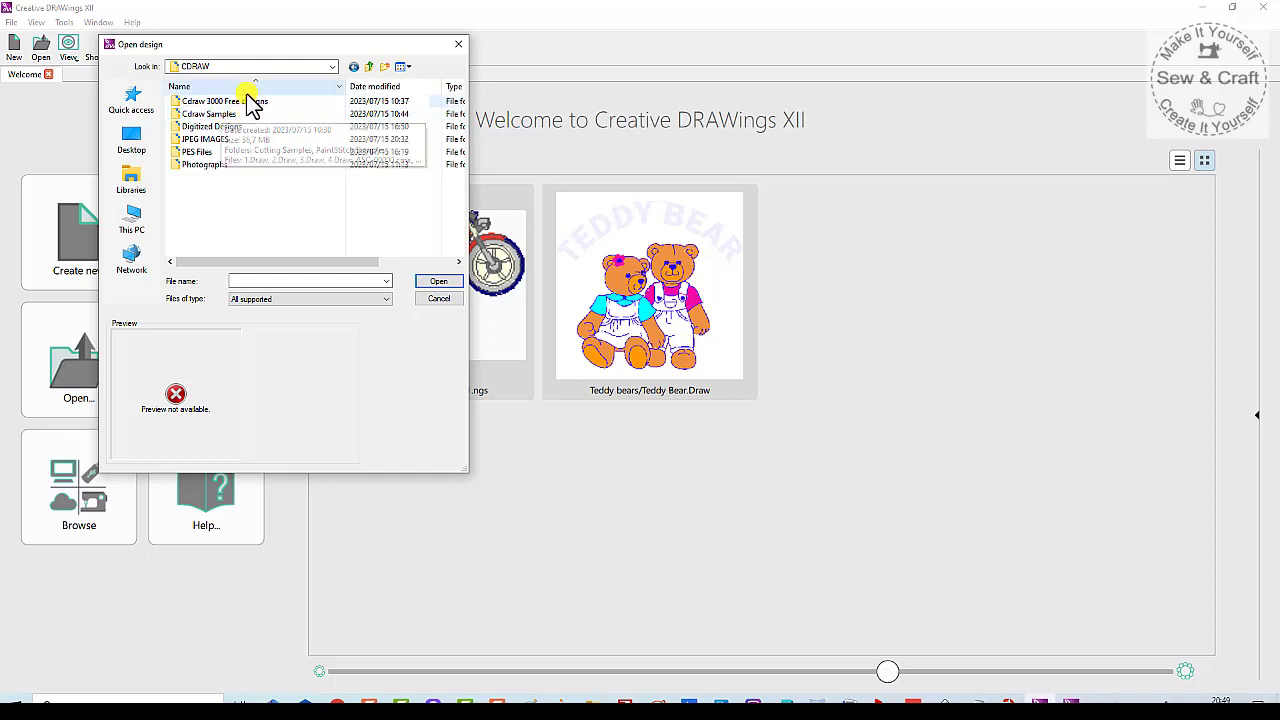
double_click(214, 143)
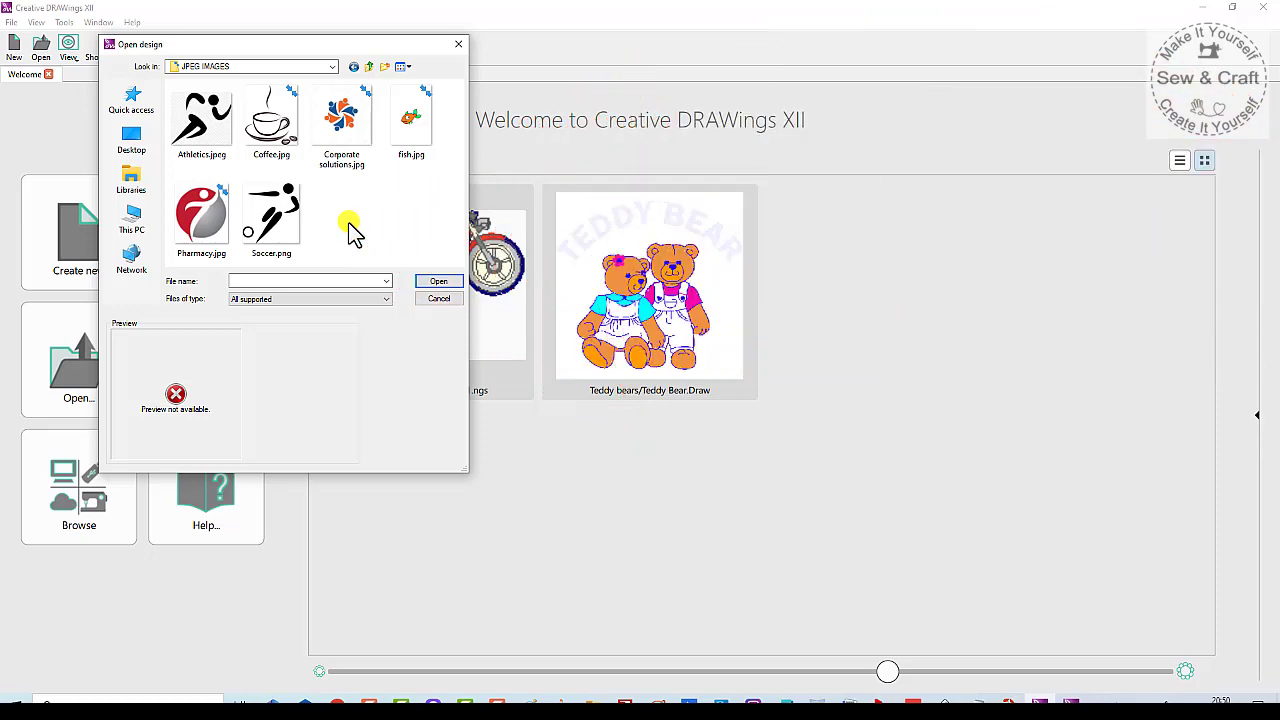
- Open Athletics.jpeg with Auto-digitize / Trace to outlines and trace it using the default trace options
click(197, 135)
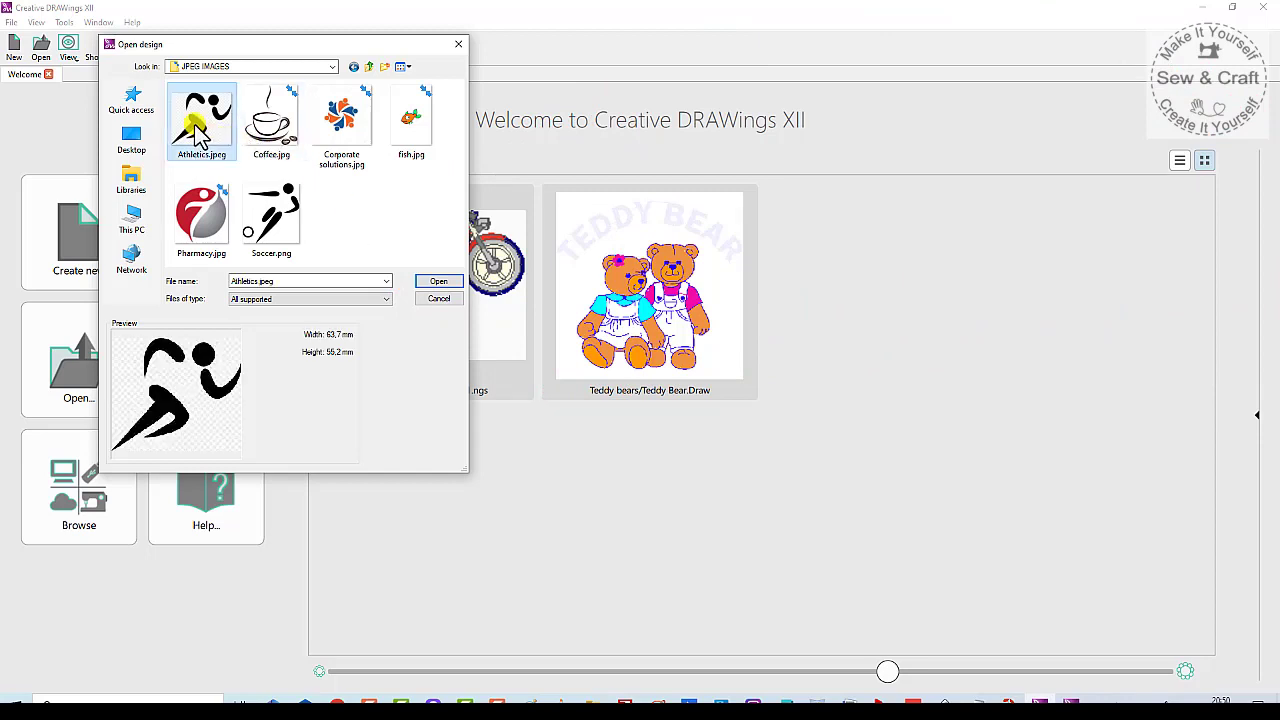
click(441, 283)
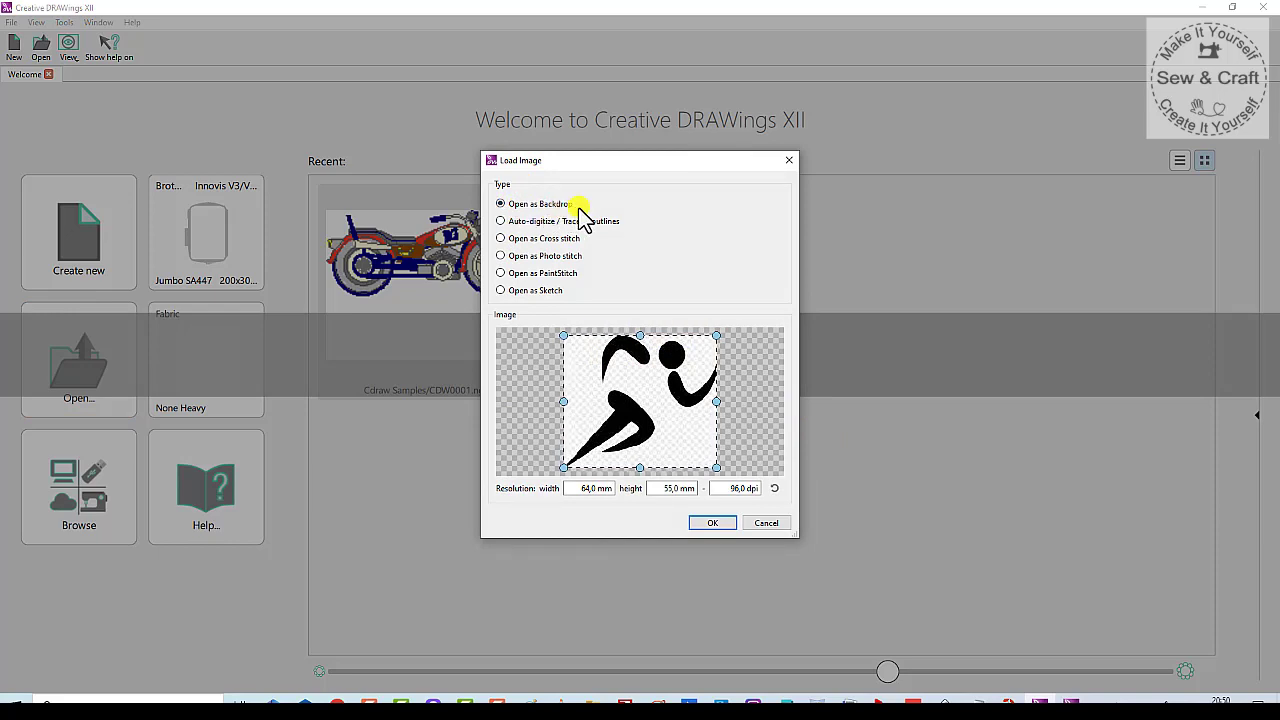
click(502, 221)
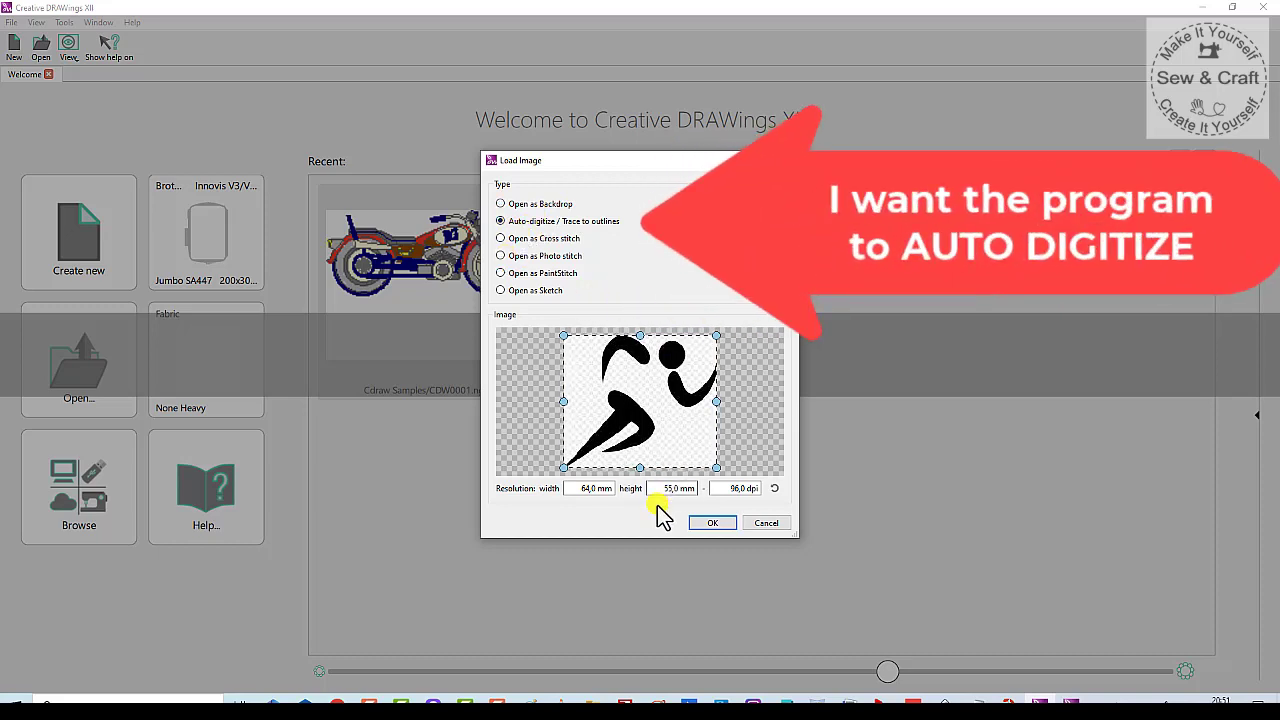
click(706, 524)
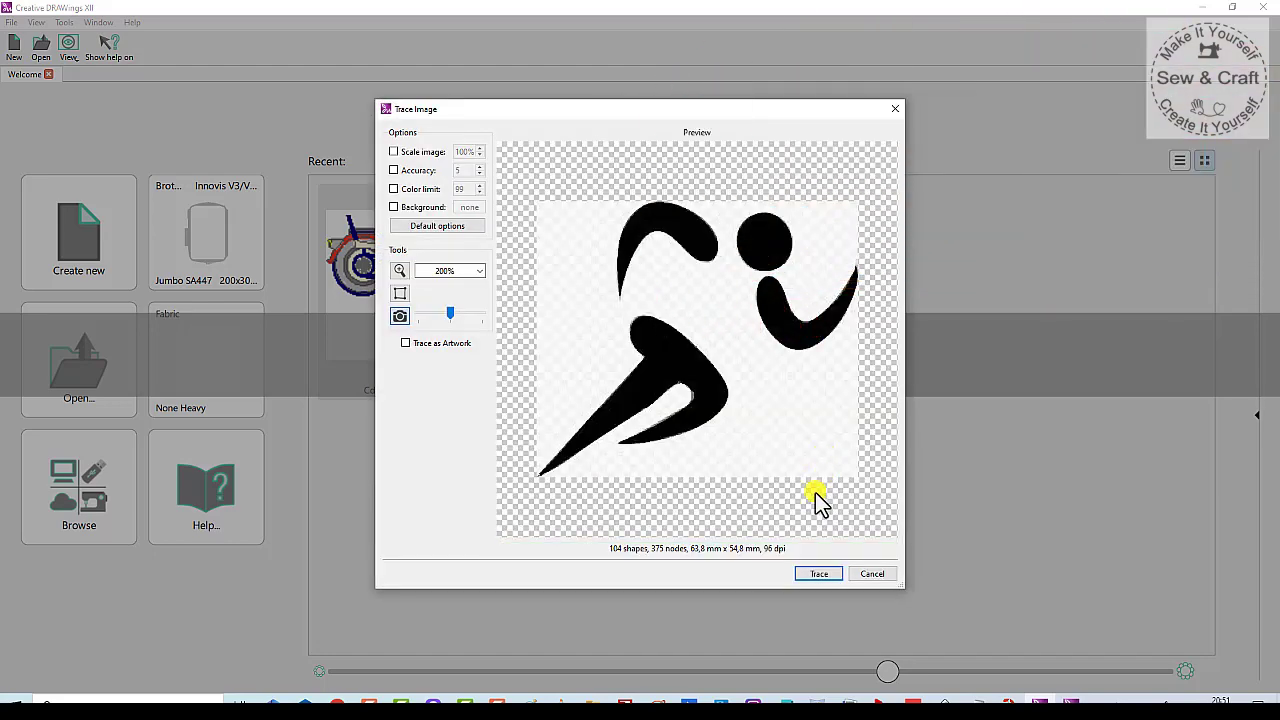
click(818, 574)
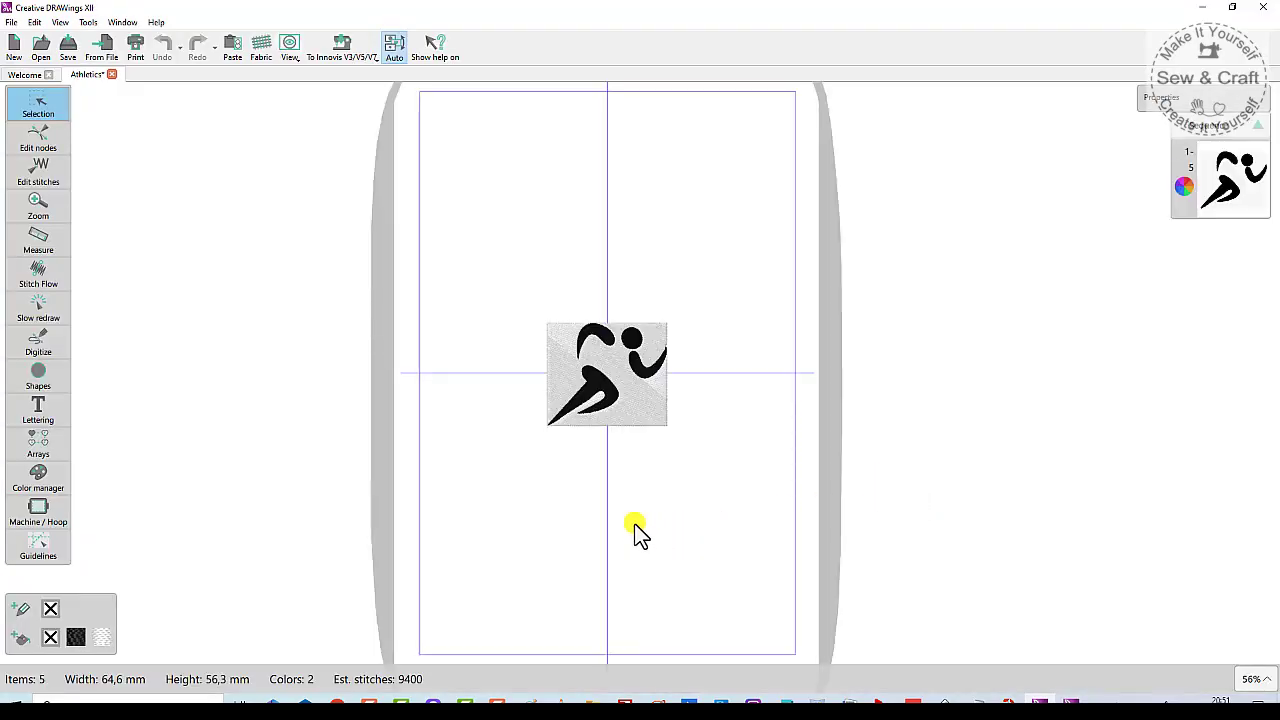
- Delete the white stitched background rectangle behind the running figure
scroll(592, 489, up, 3)
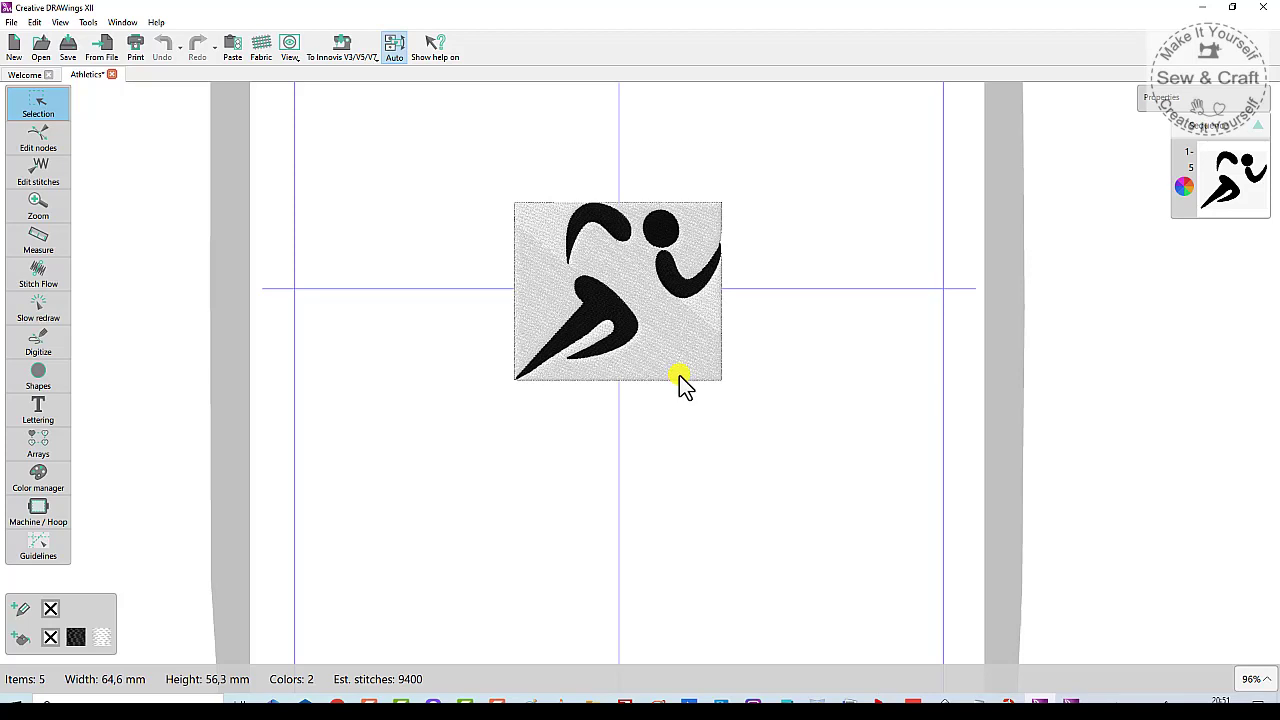
click(725, 392)
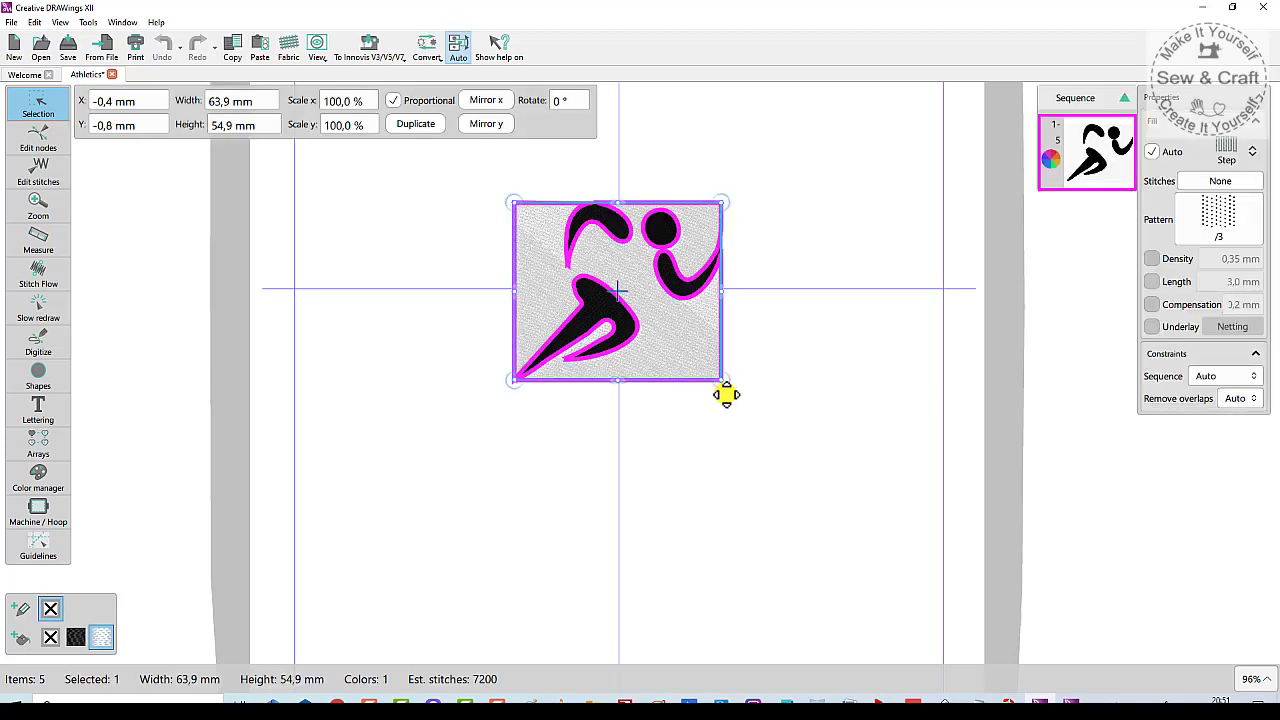
key(Delete)
click(748, 325)
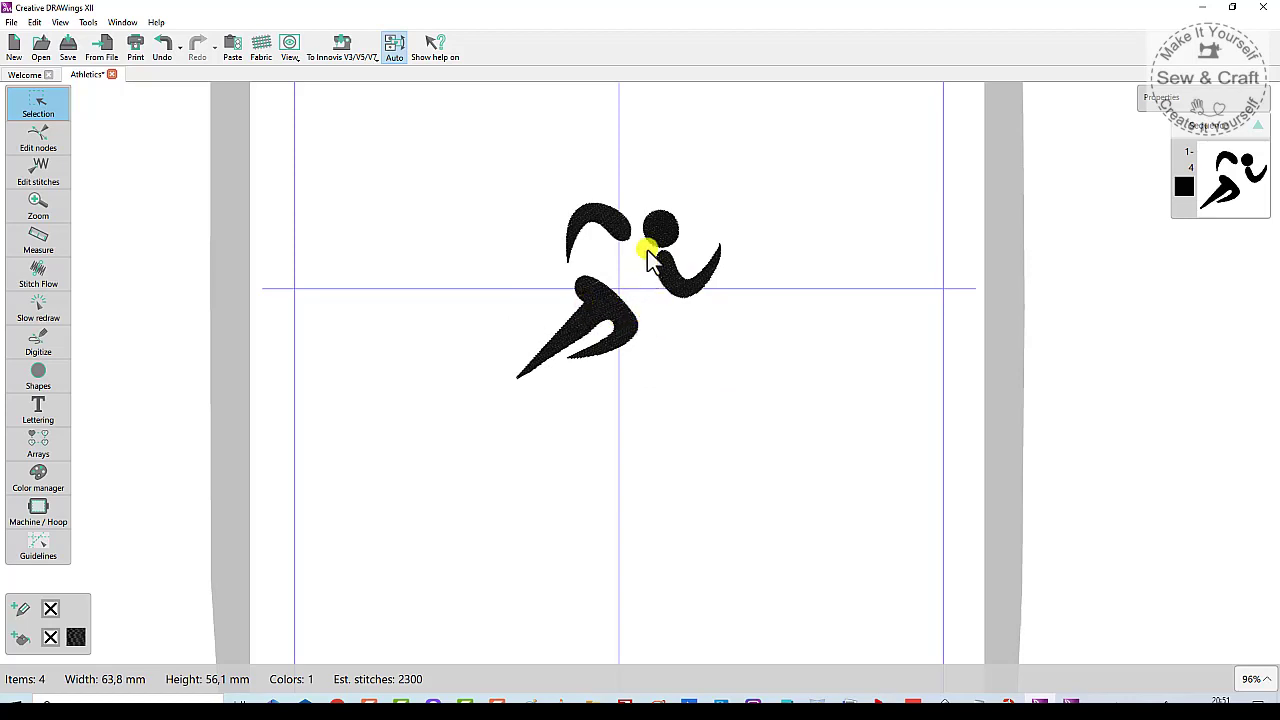
- Add the lettering ATHLETICS CLUB above the running figure
scroll(641, 235, up, 3)
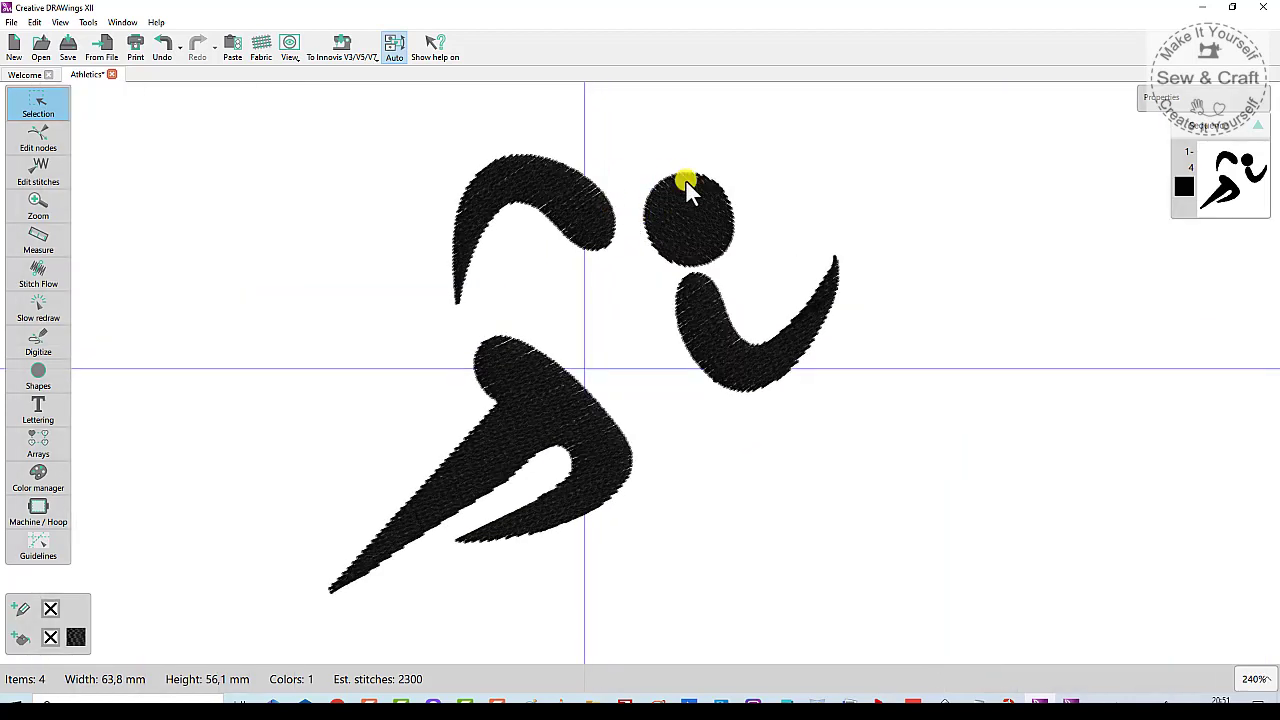
scroll(686, 181, down, 3)
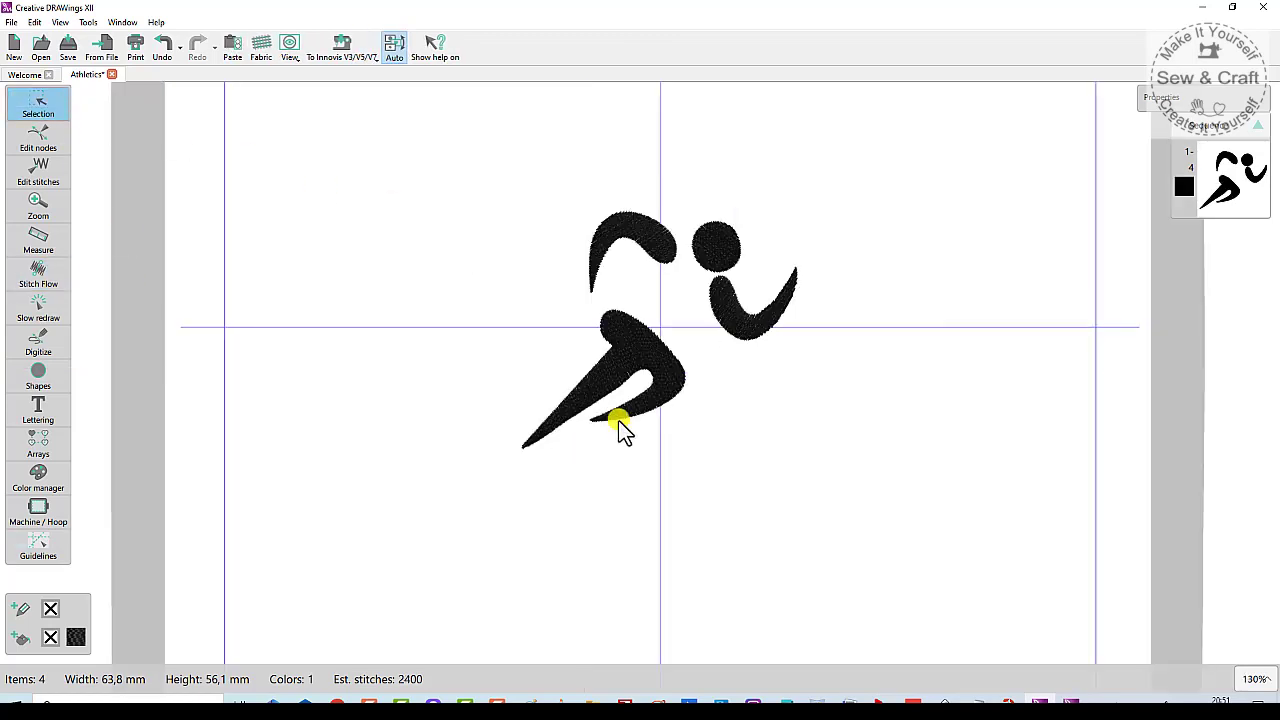
scroll(503, 383, down, 2)
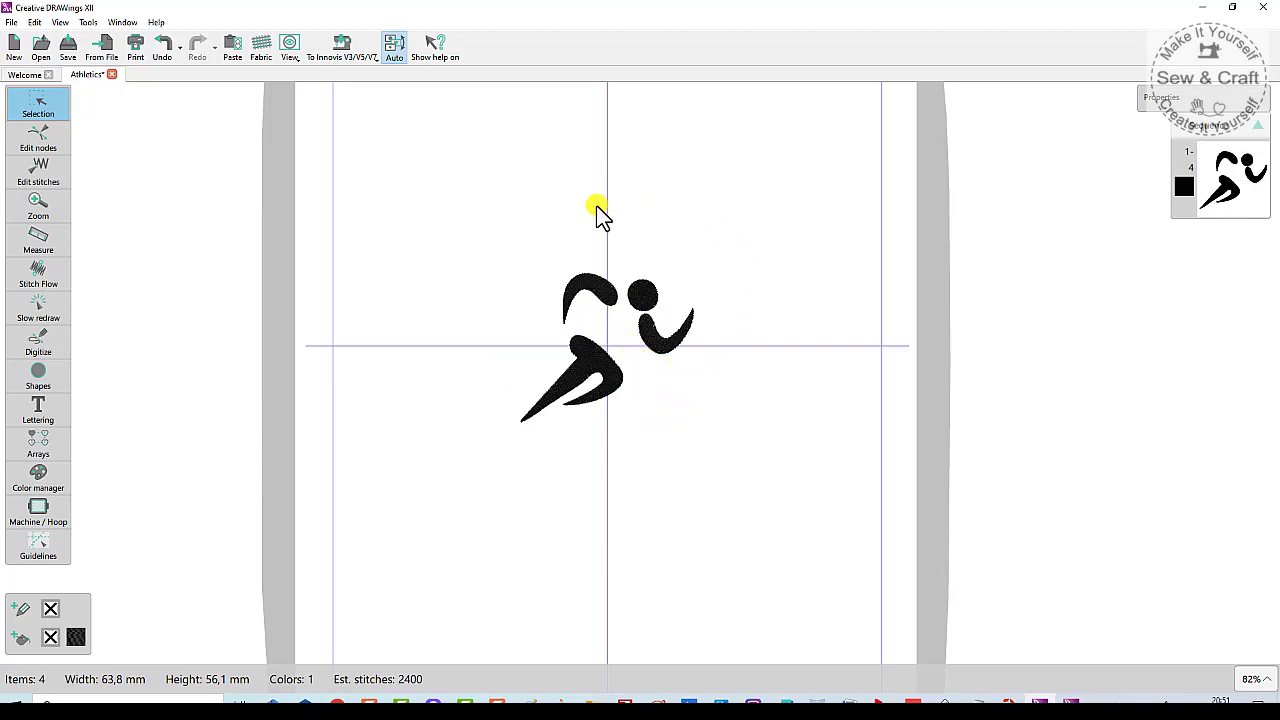
click(38, 410)
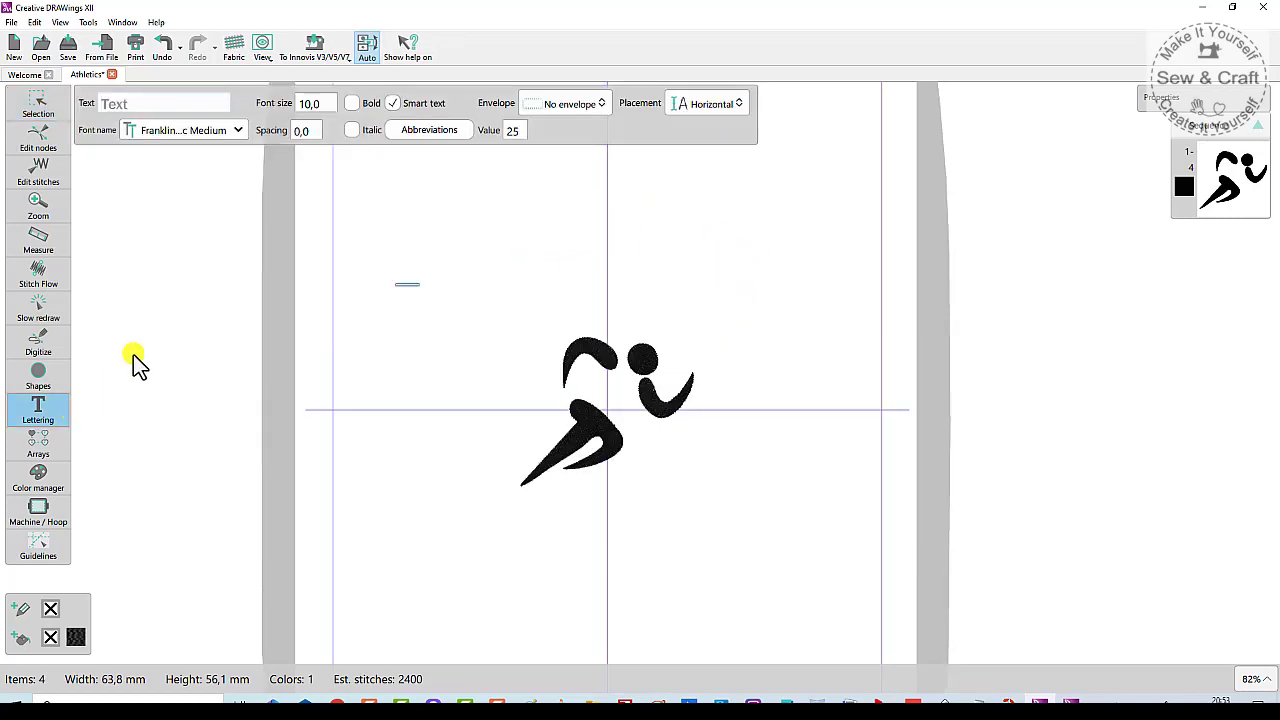
click(110, 104)
text(ATH)
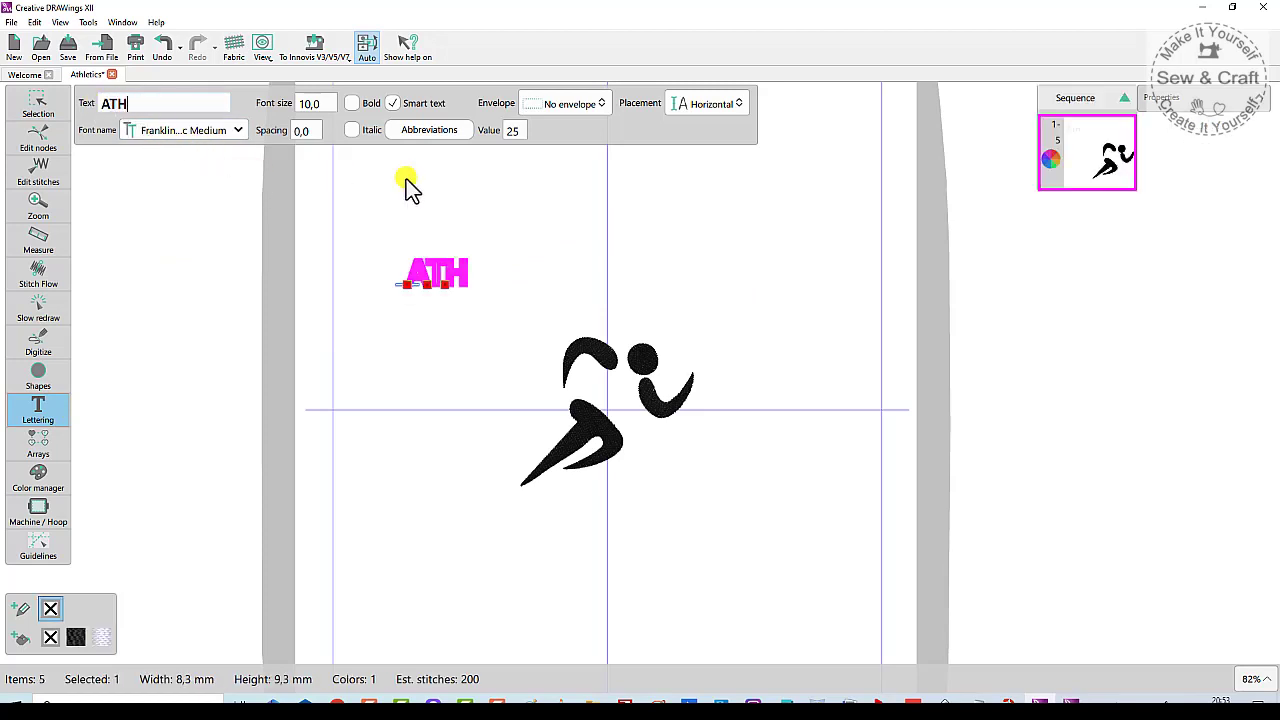
text(LETI)
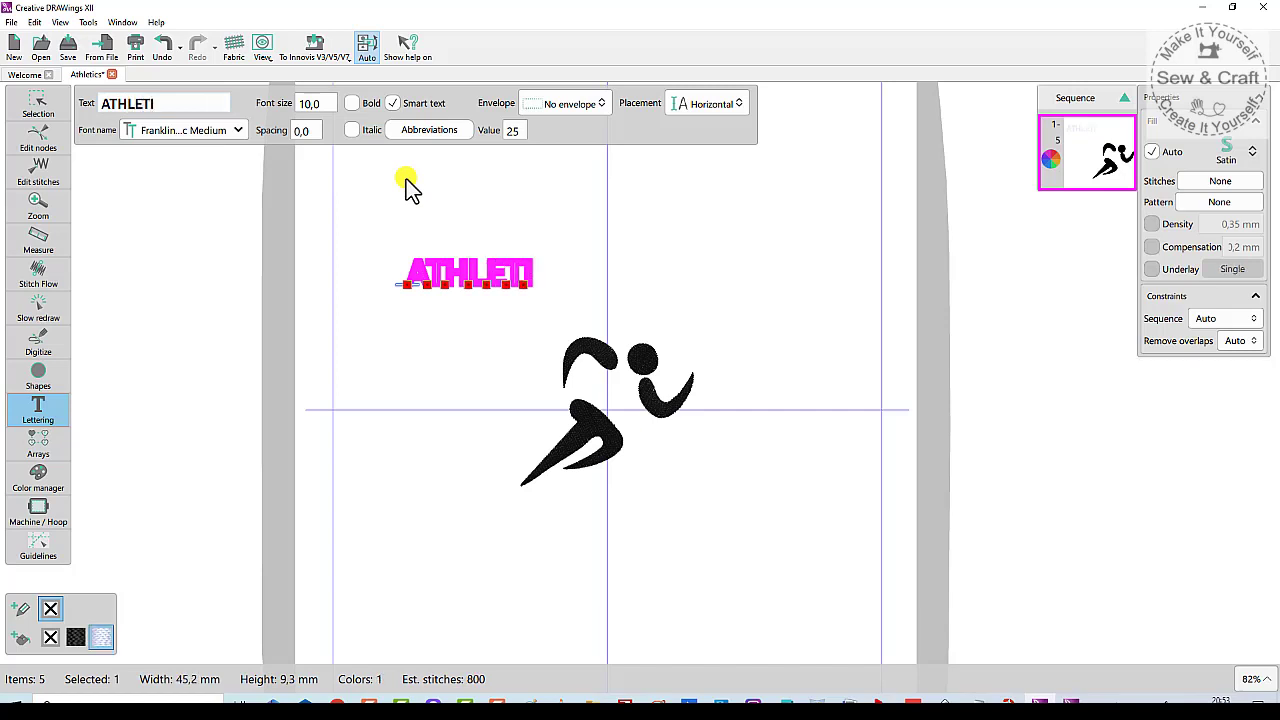
text(CS)
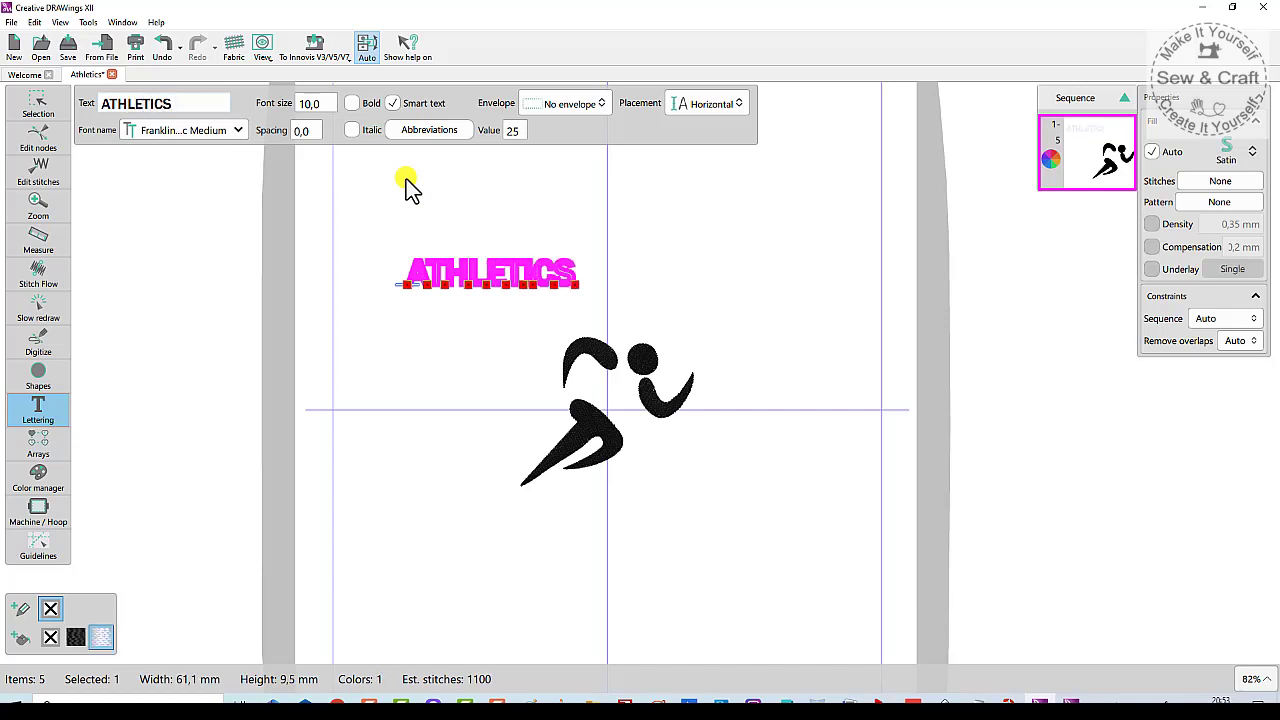
text( CLUB)
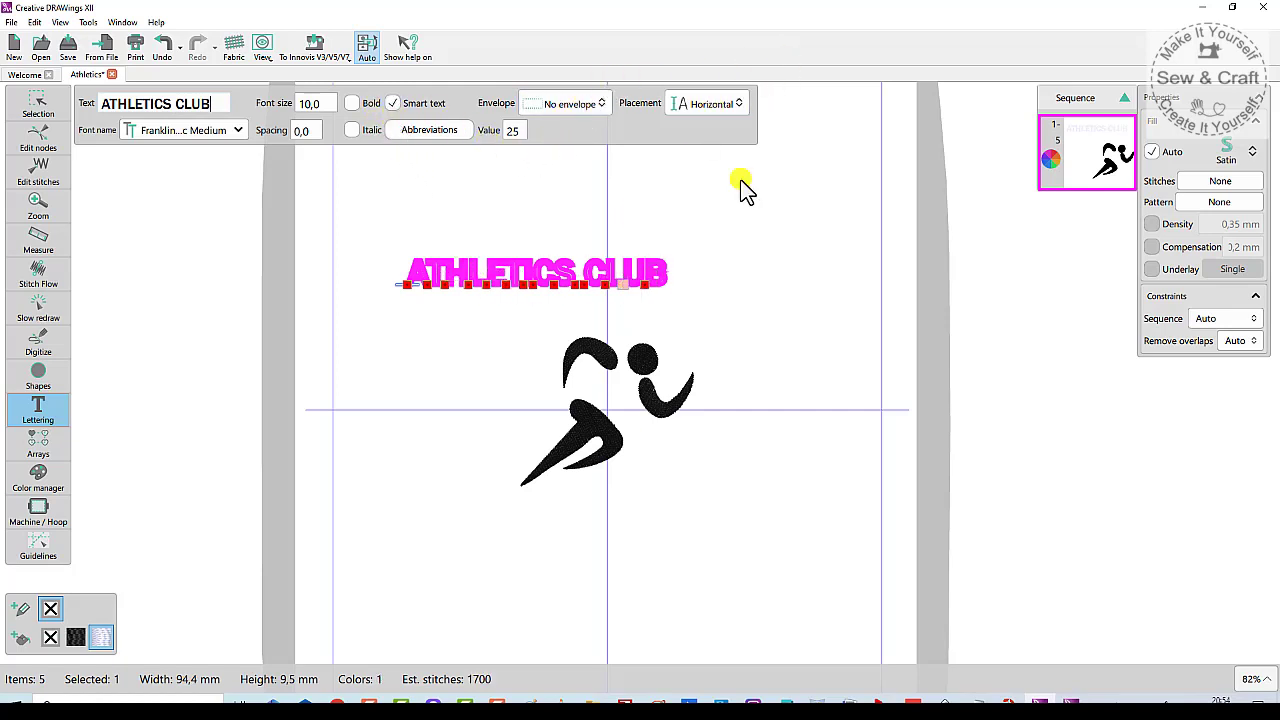
- Set the ATHLETICS CLUB lettering's placement to On arc and move it over the running figure
click(707, 103)
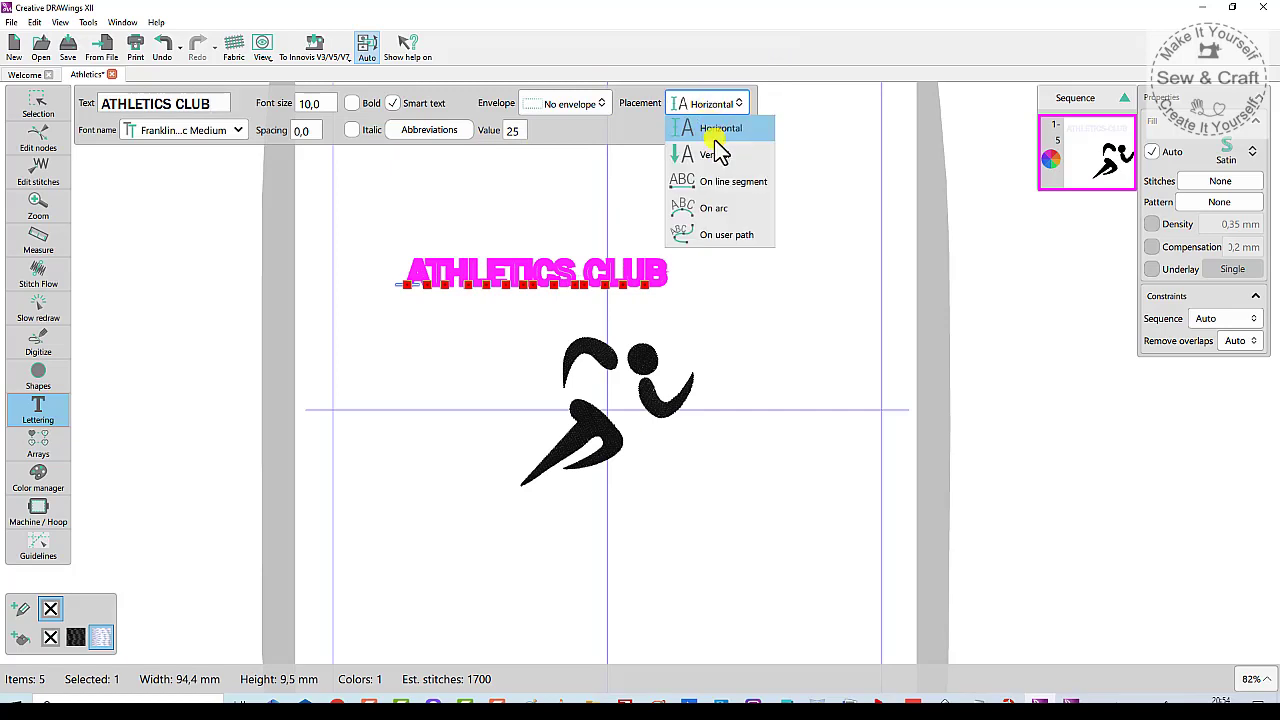
click(716, 206)
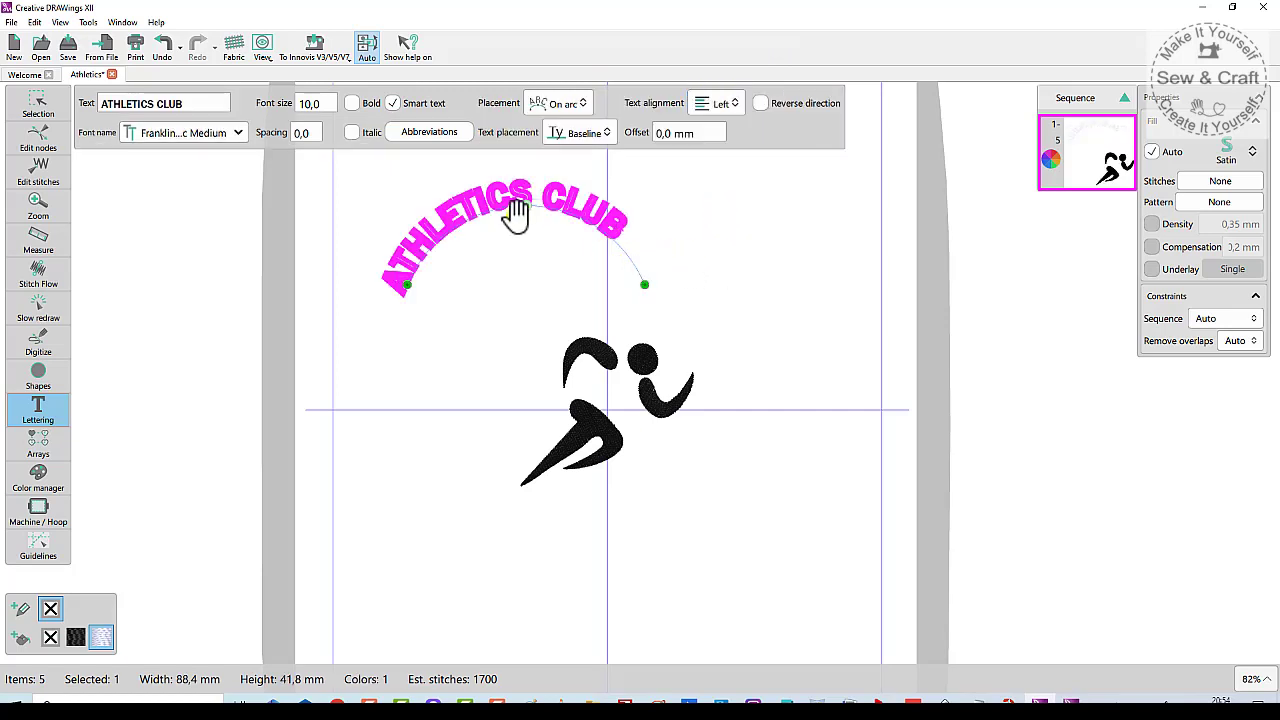
drag(523, 198, 595, 295)
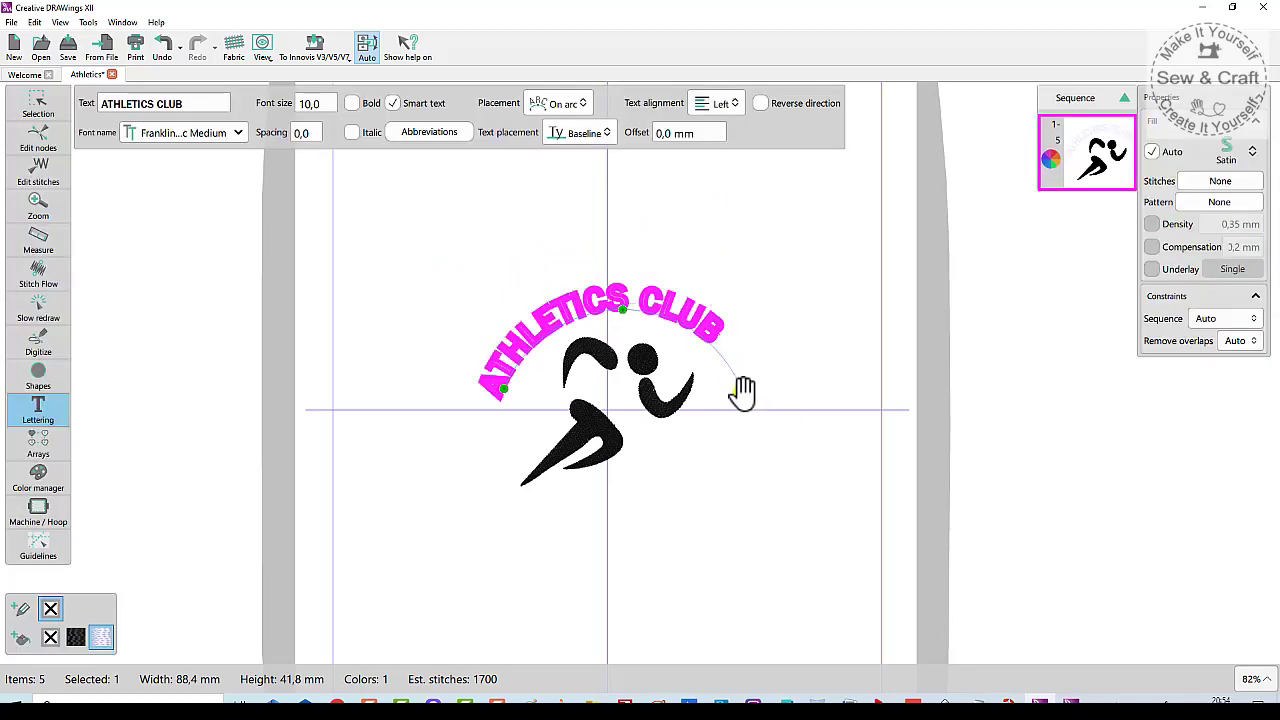
- Reshape the lettering's arc to about 86 mm wide by 36 mm high around the figure's head, and finish the lettering
drag(742, 393, 726, 449)
drag(503, 392, 515, 371)
drag(622, 310, 715, 377)
drag(514, 368, 518, 365)
click(465, 430)
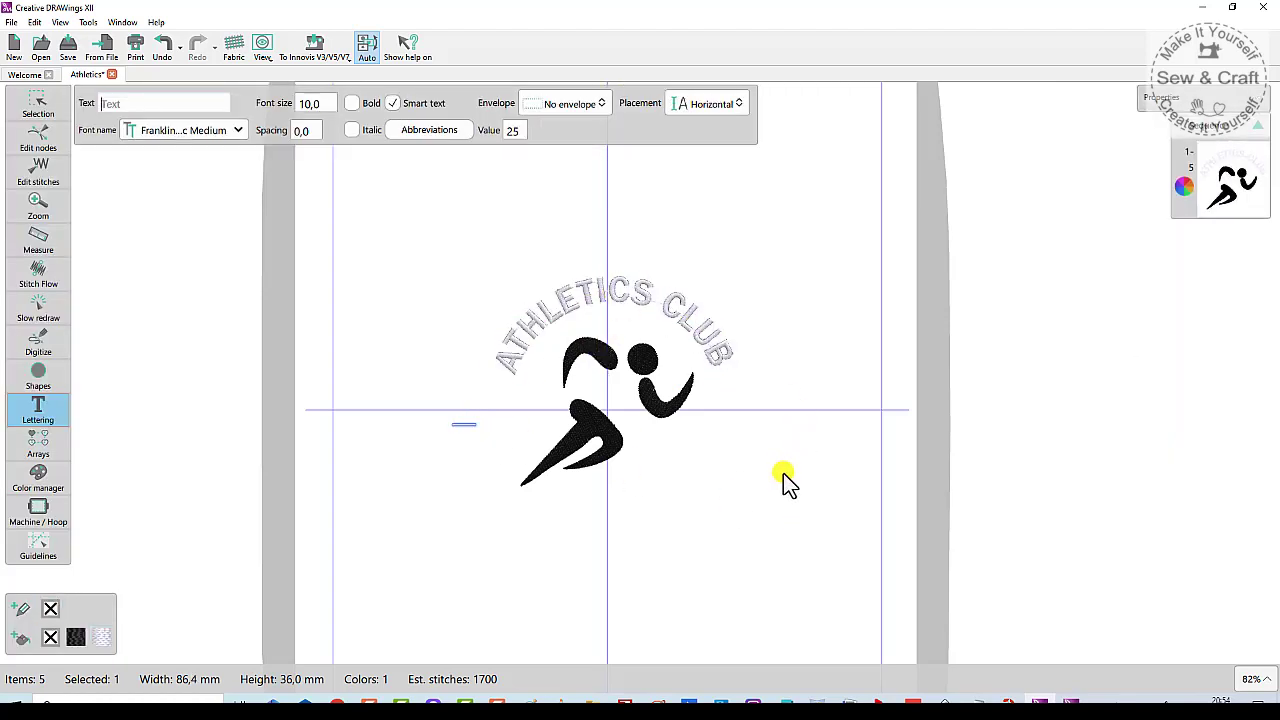
key(Escape)
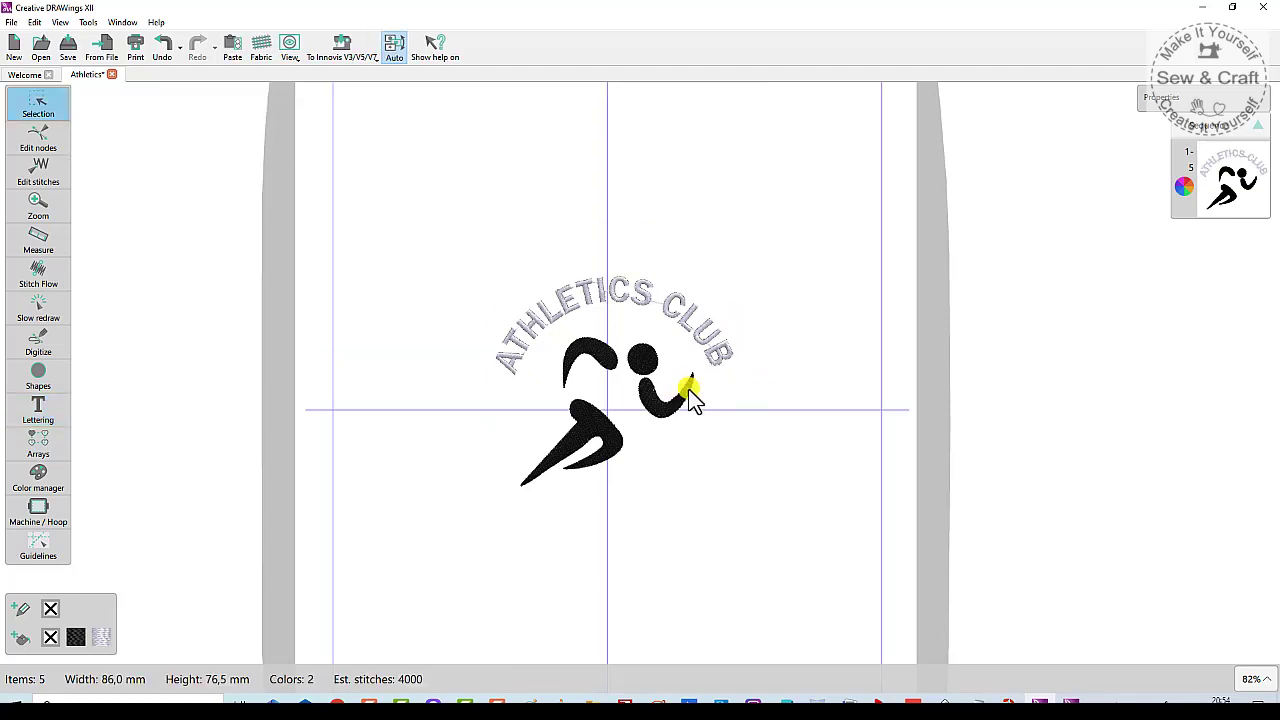
- Draw an ellipse around the lettering and figure and enlarge it to about 112.5 mm wide by 103.4 mm high
click(37, 378)
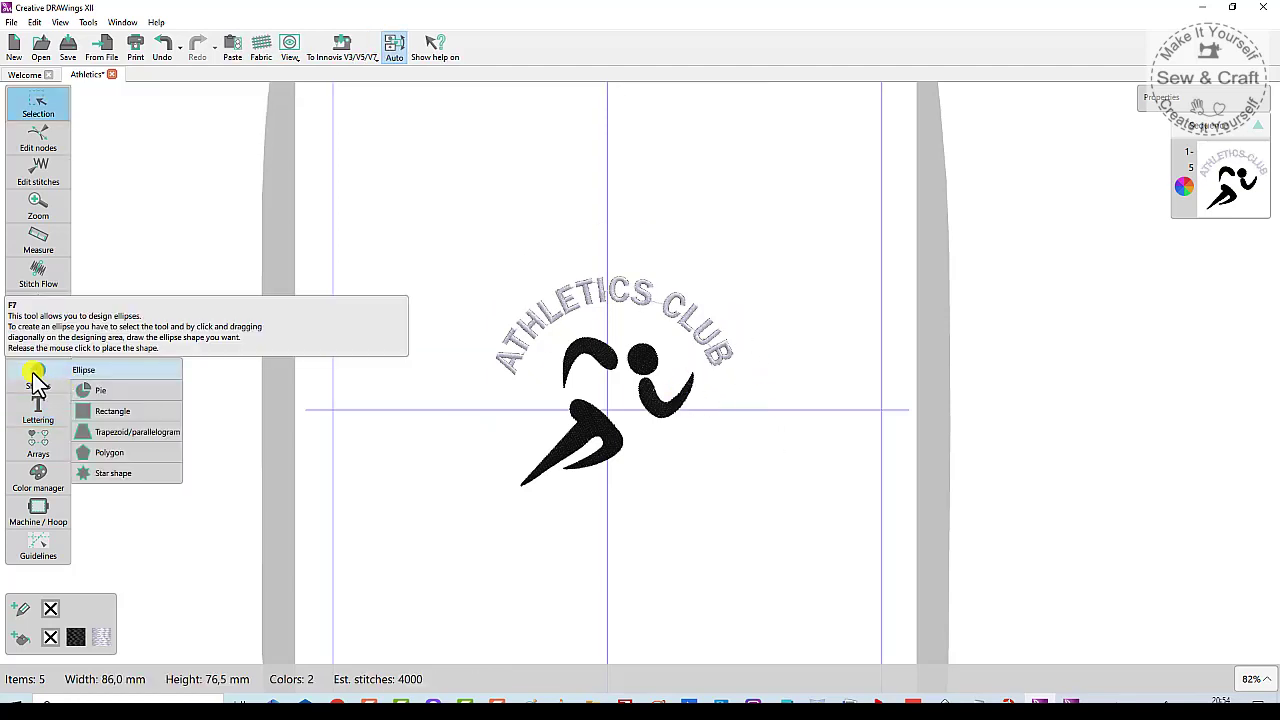
click(35, 378)
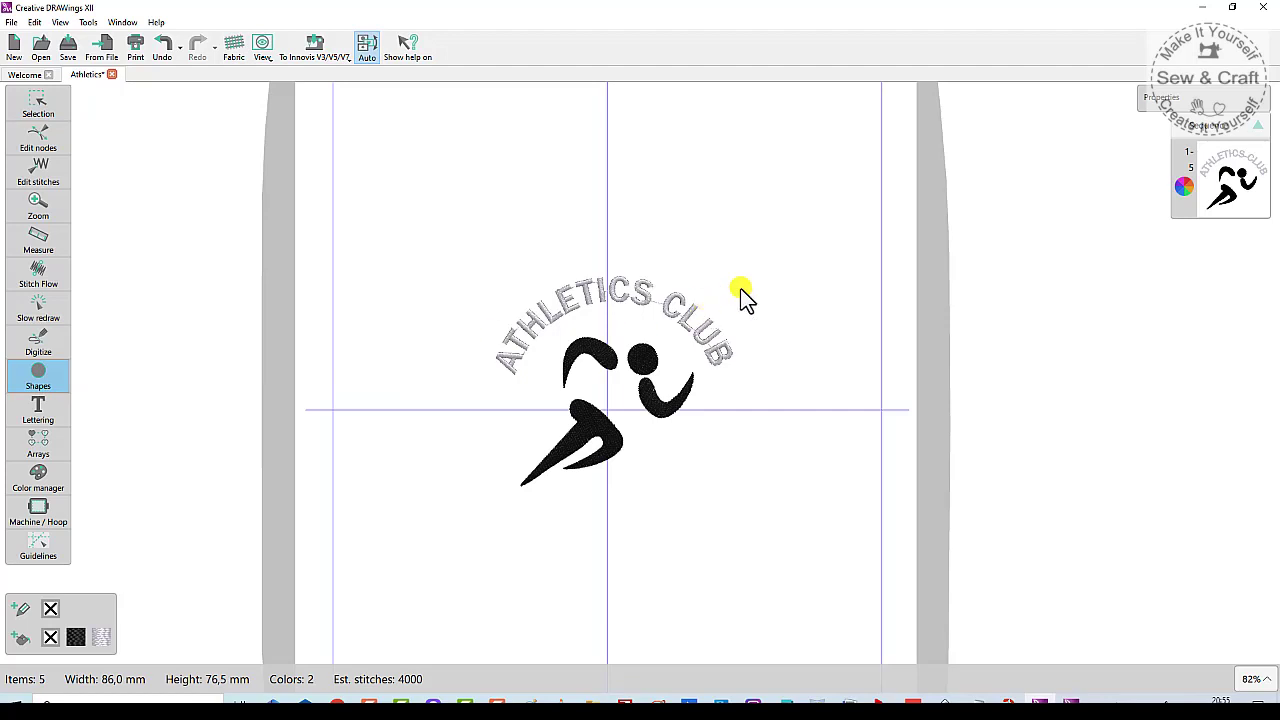
drag(730, 272, 454, 533)
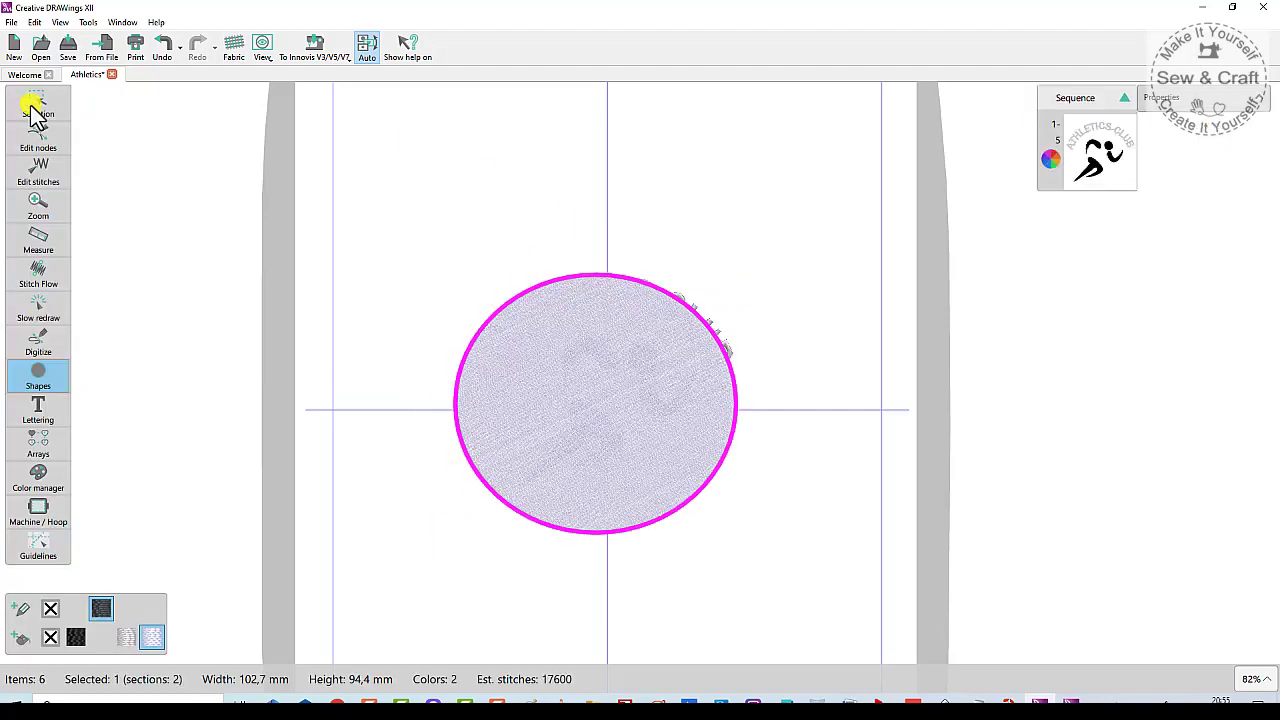
drag(737, 272, 760, 249)
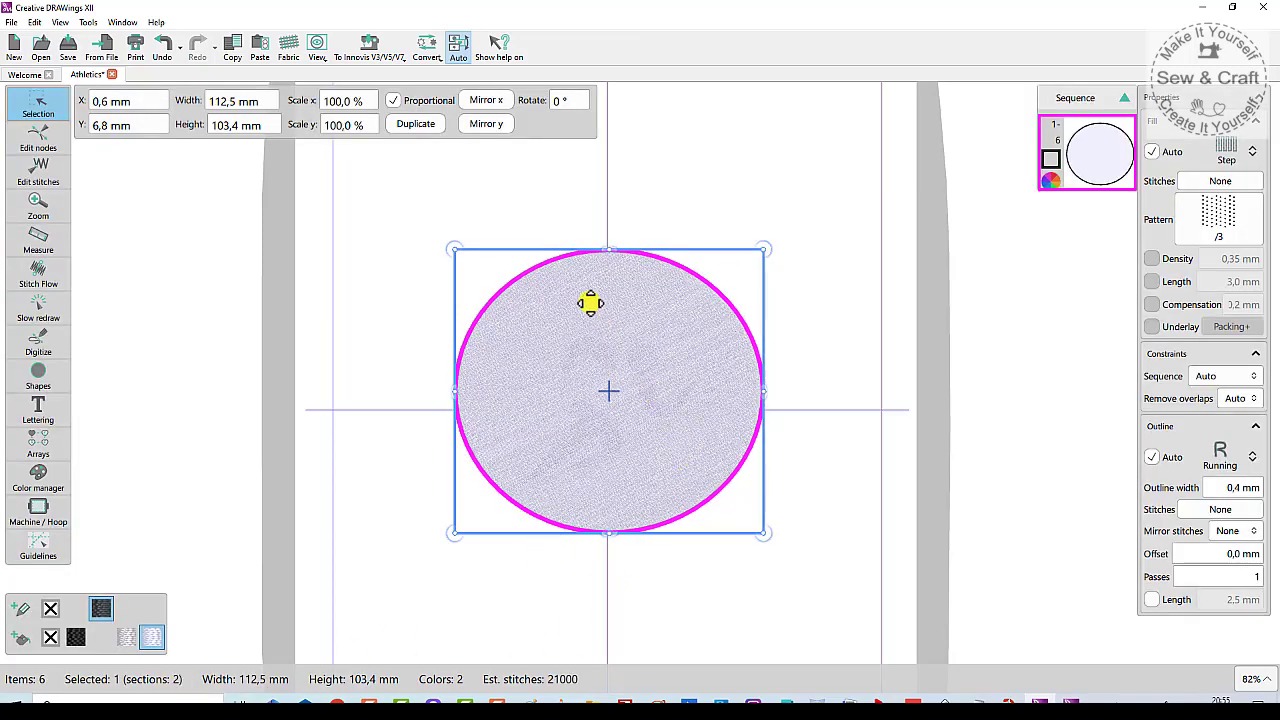
- Remove the ellipse's fill and change its outline stitch type to Satin serial
click(104, 610)
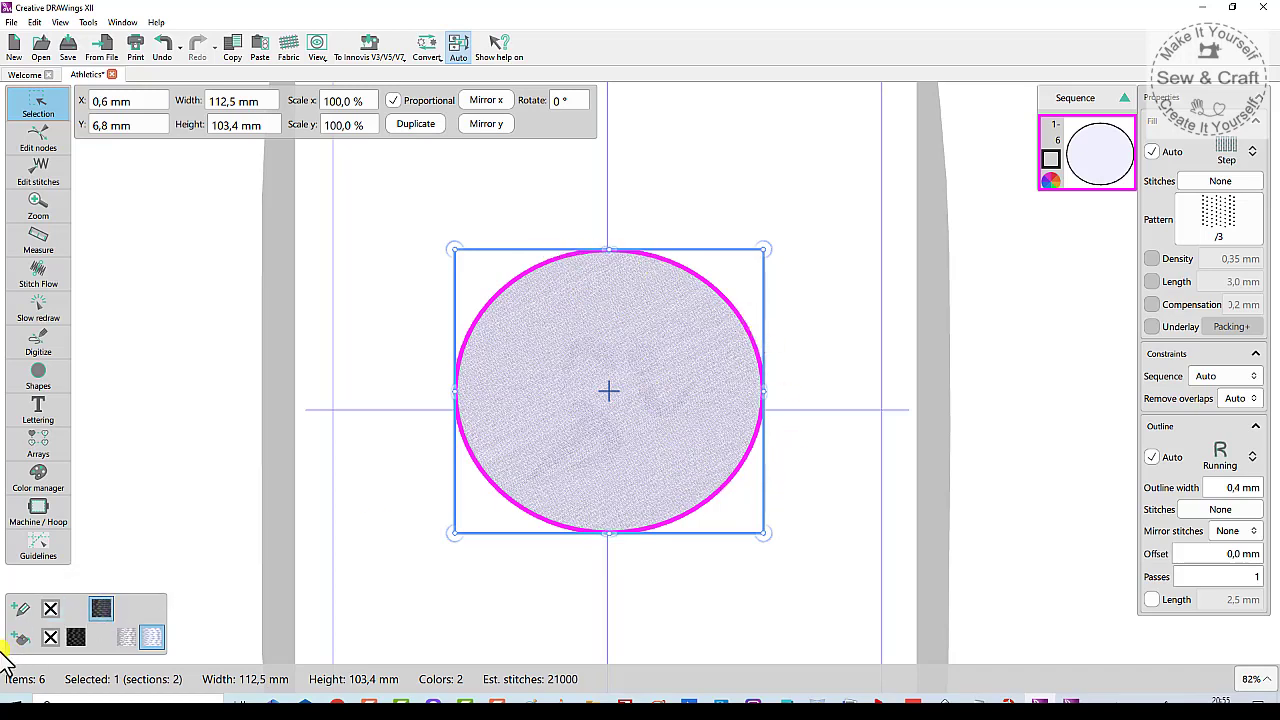
click(50, 637)
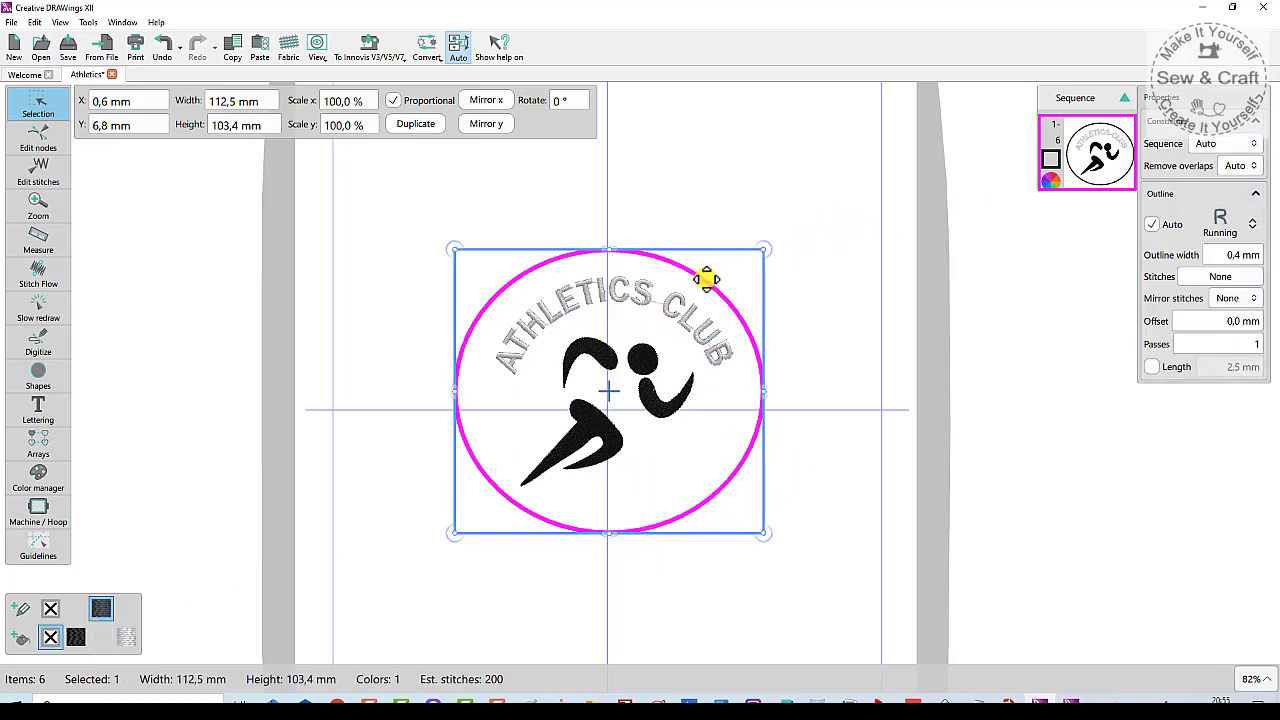
click(1252, 224)
click(1226, 265)
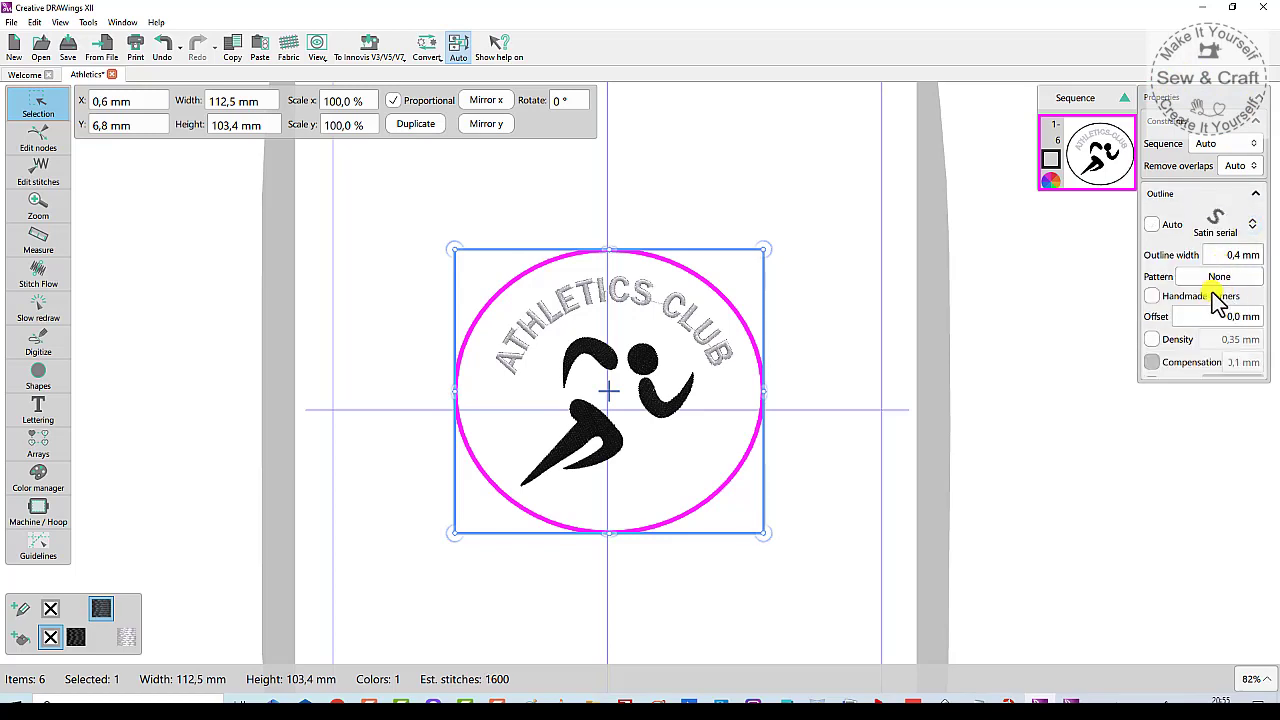
- Widen the ellipse's satin outline around the badge to 2.2 mm and deselect it
click(1228, 256)
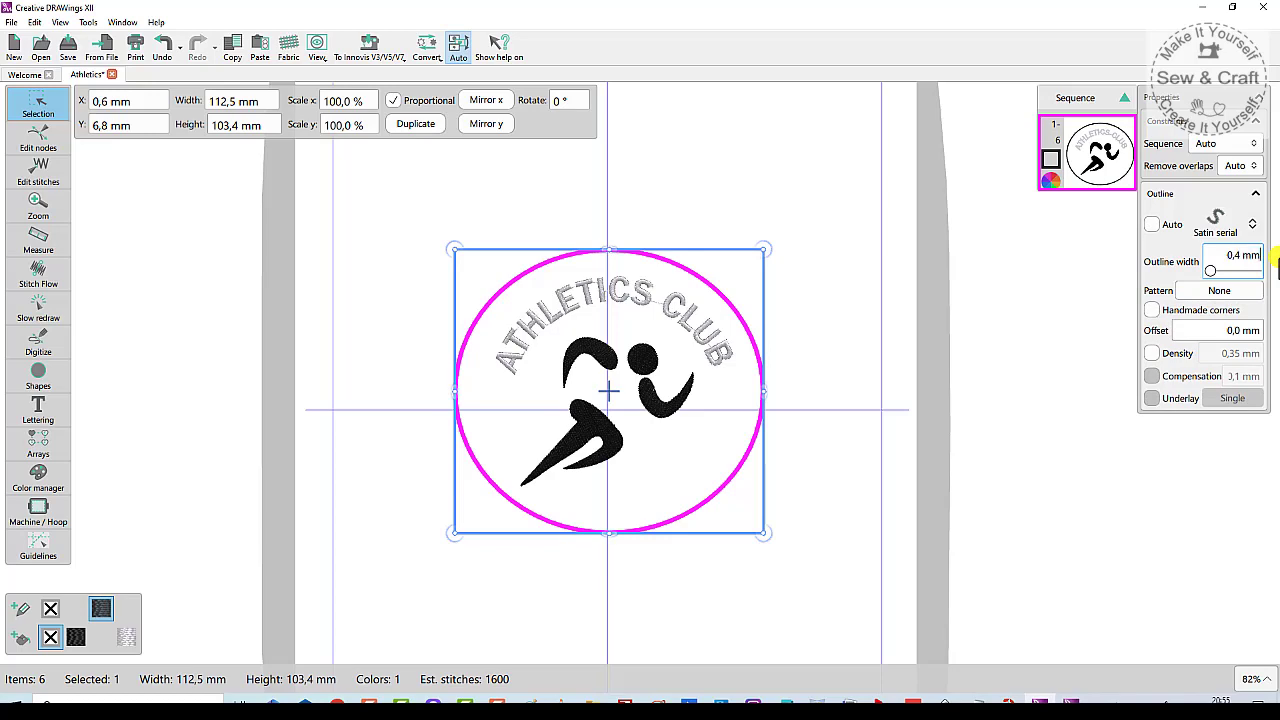
click(1023, 343)
scroll(663, 249, up, 3)
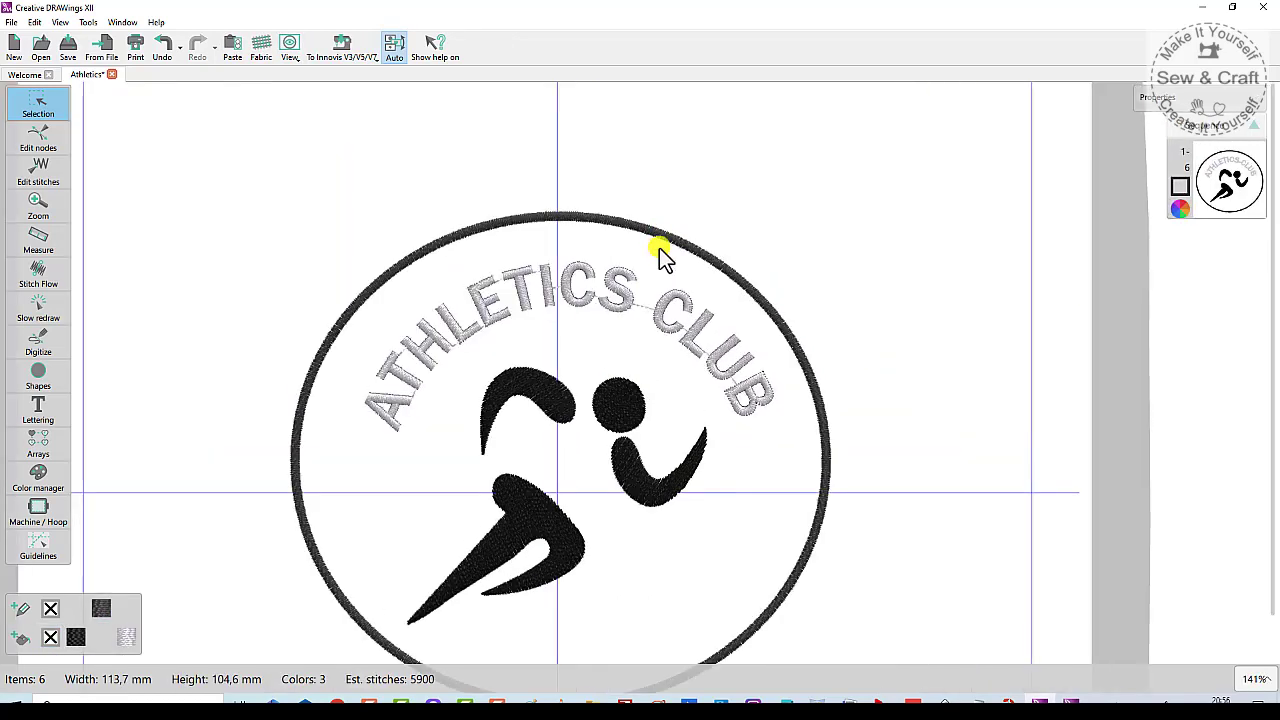
click(666, 248)
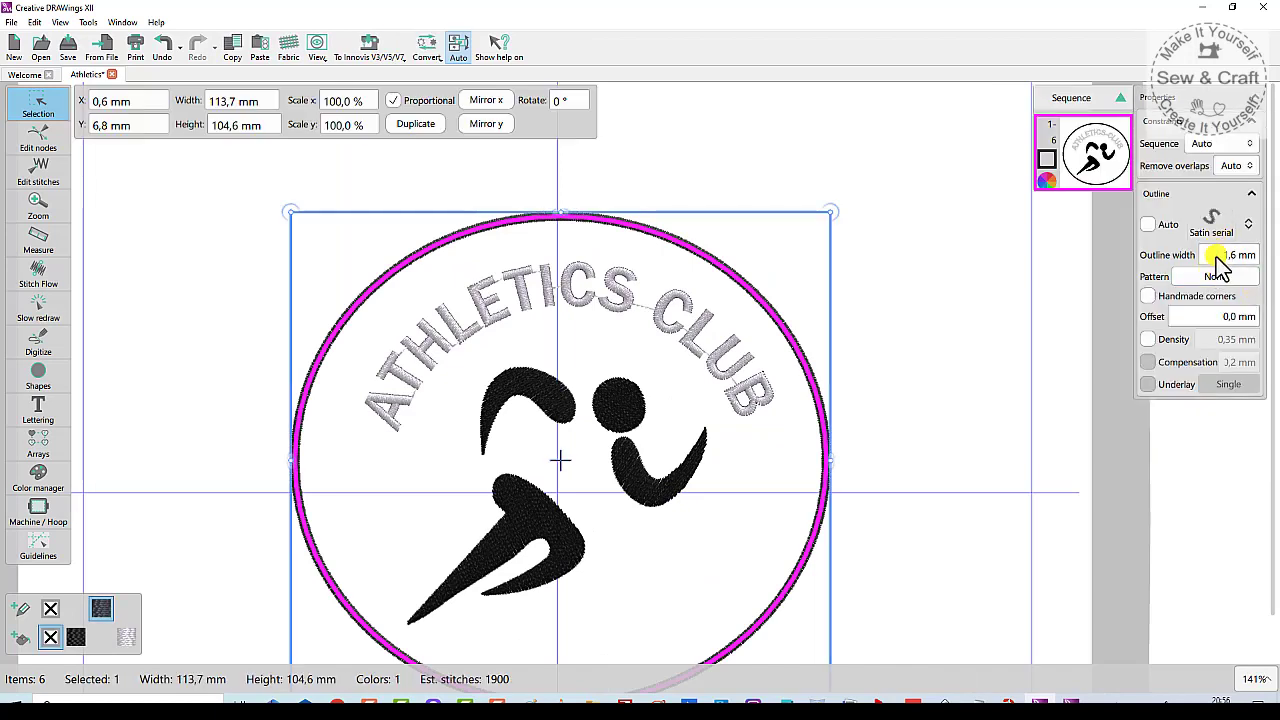
click(1226, 256)
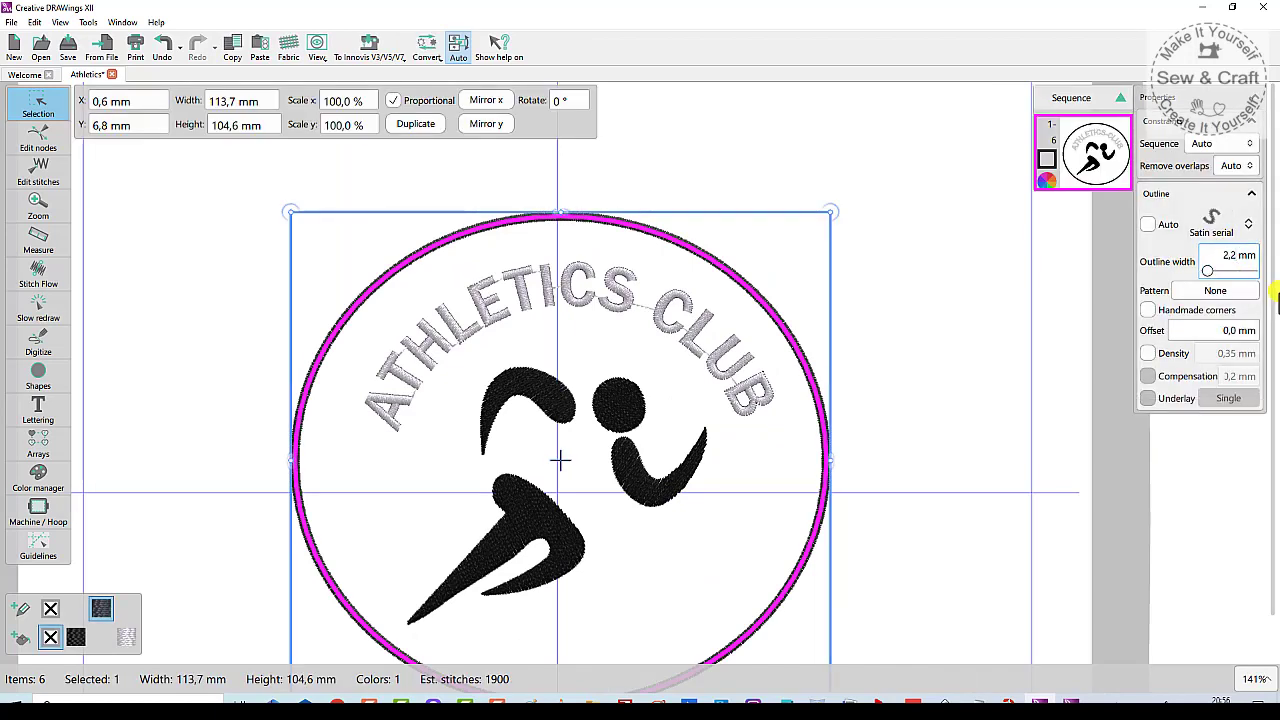
key(Return)
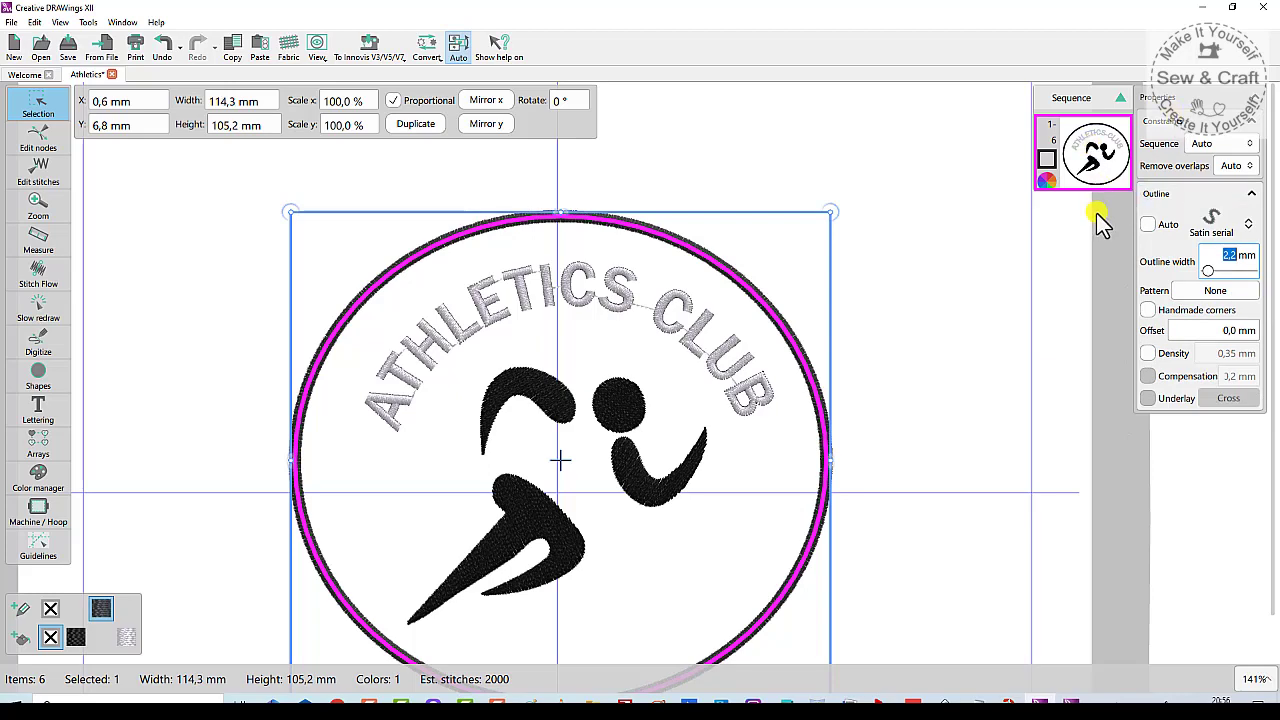
click(960, 94)
scroll(882, 186, down, 1)
scroll(882, 186, down, 1)
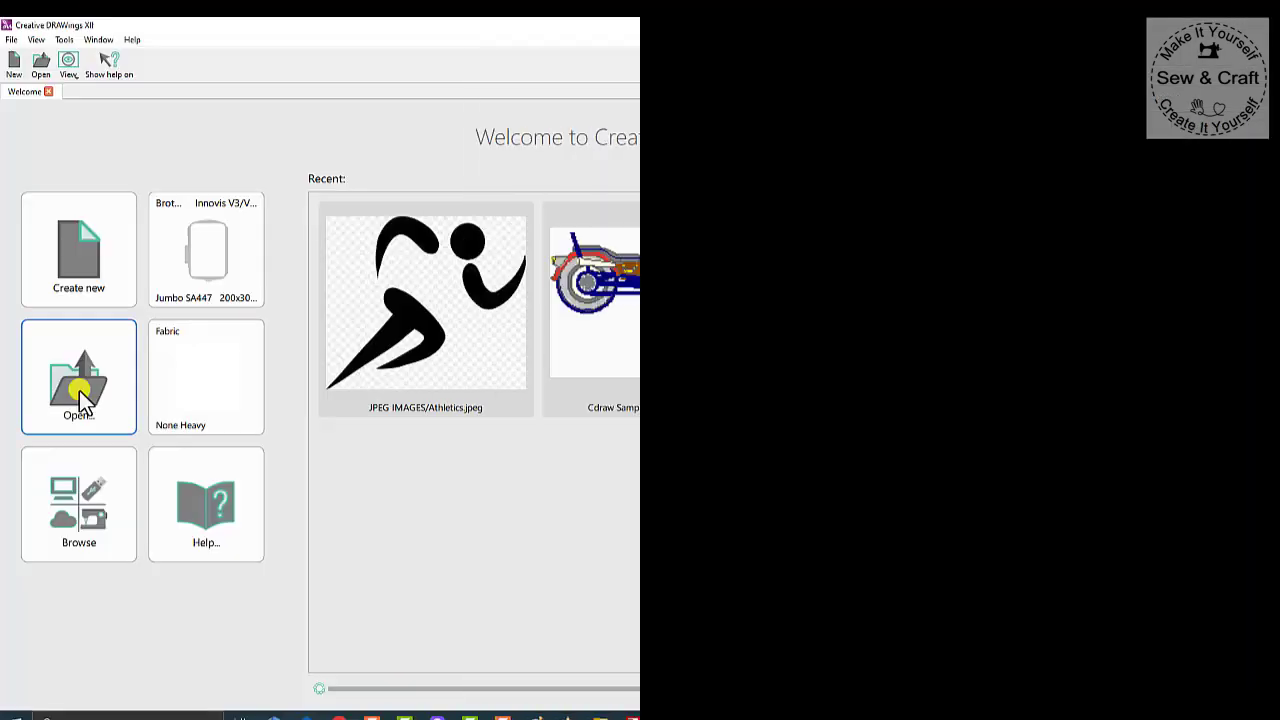
- Open fish.jpg from the JPEG IMAGES folder with Auto-digitize / Trace to outlines and trace it with the default options
click(82, 402)
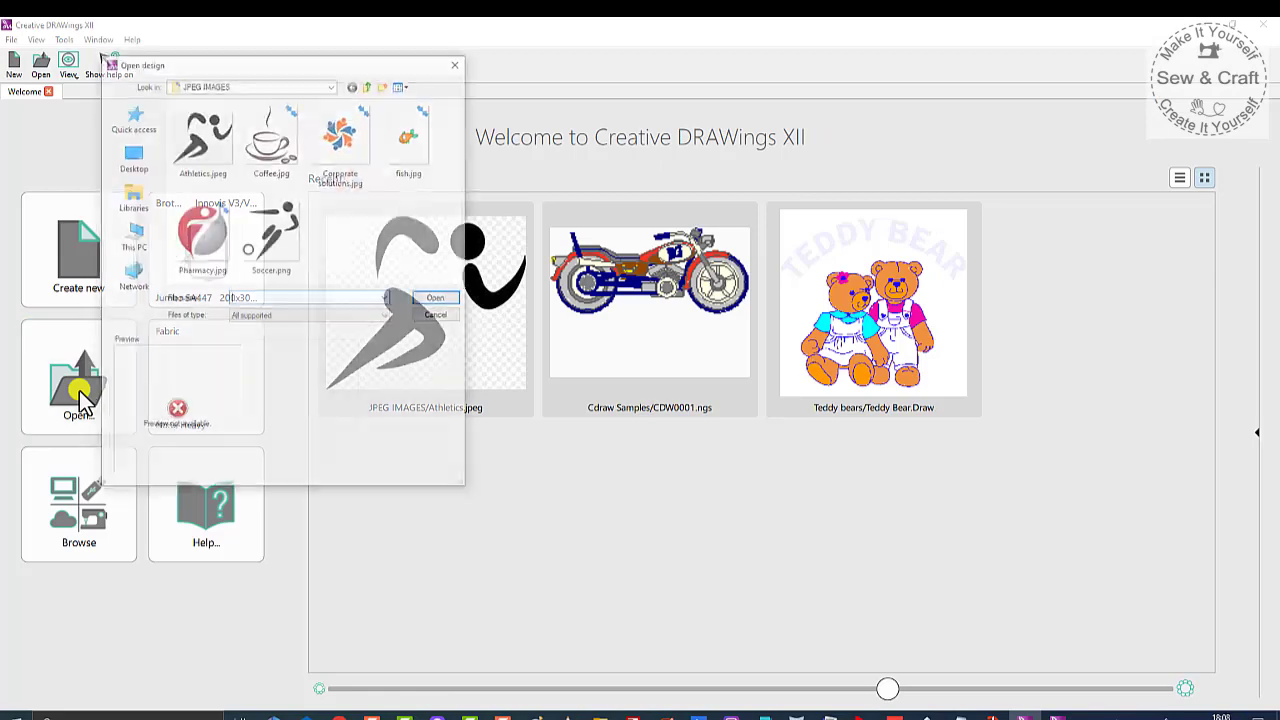
click(413, 130)
click(433, 299)
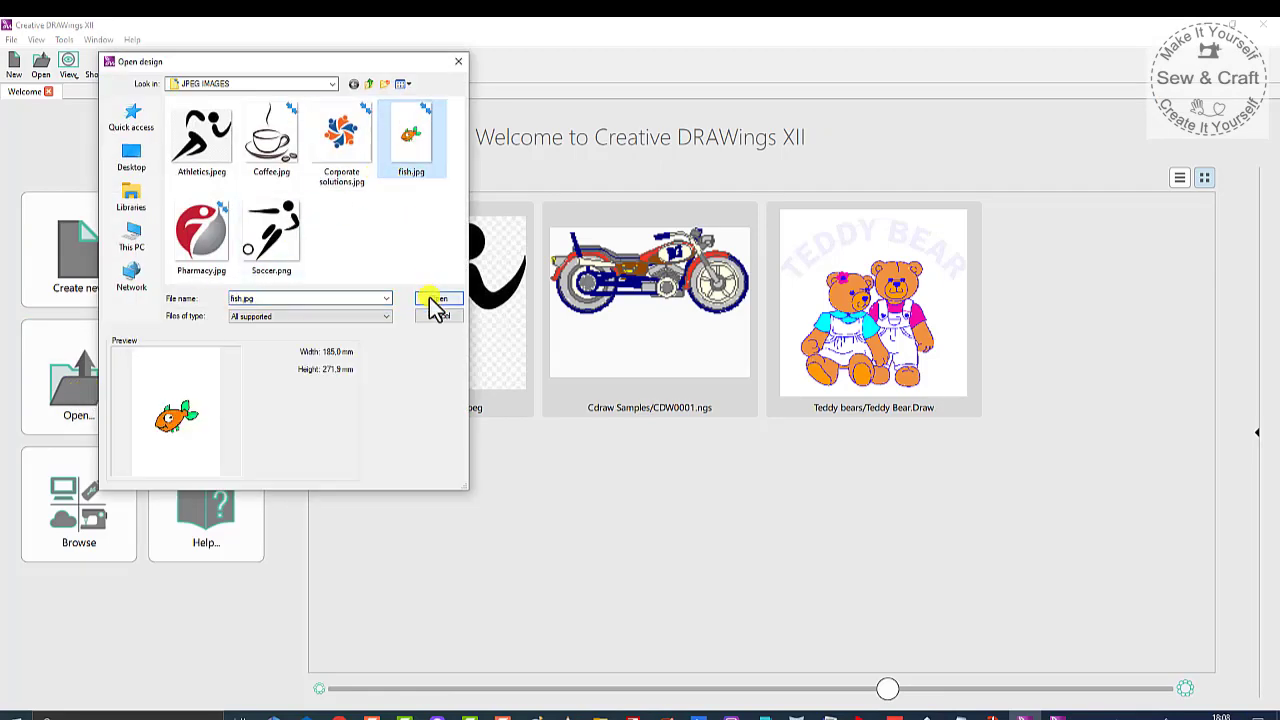
click(452, 300)
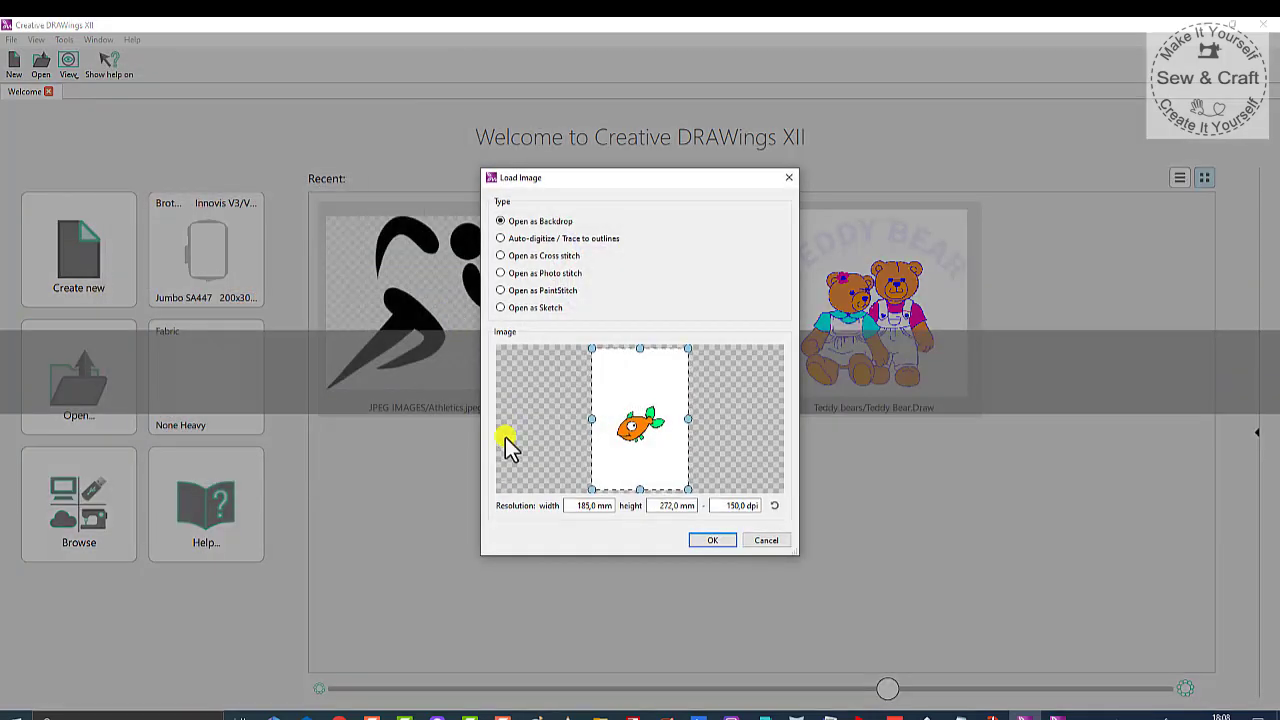
click(503, 243)
click(716, 548)
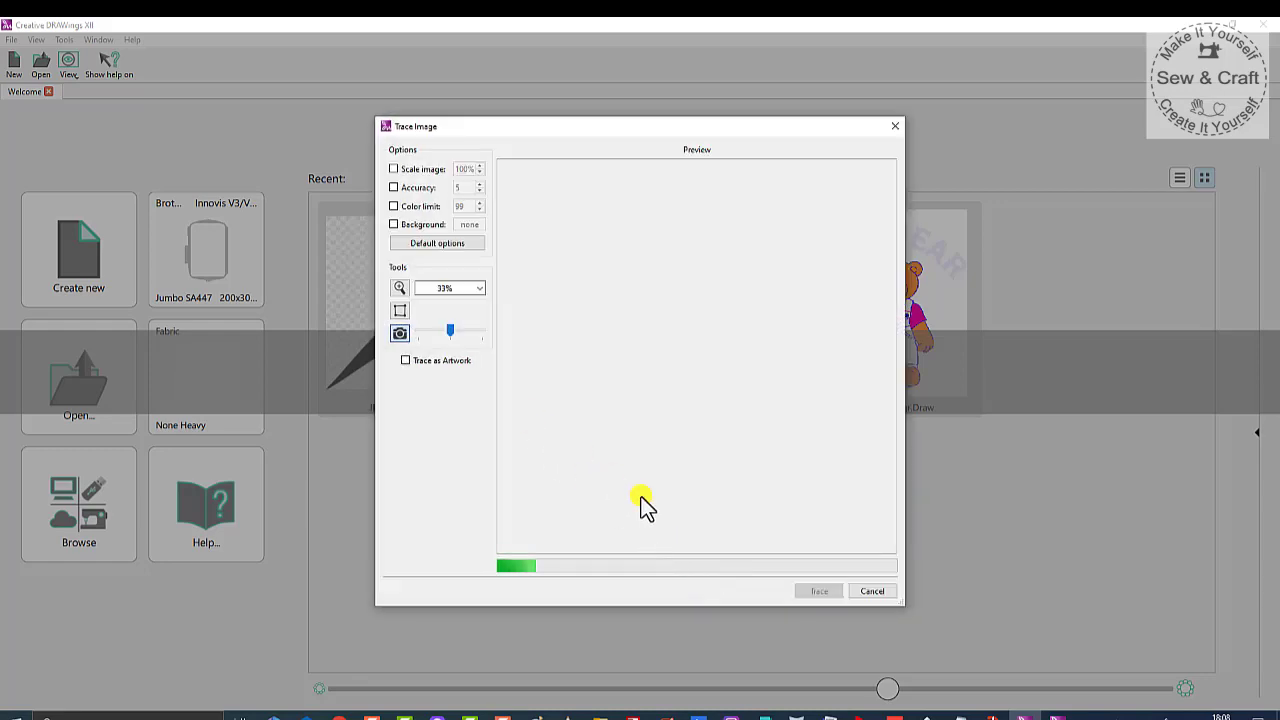
click(819, 592)
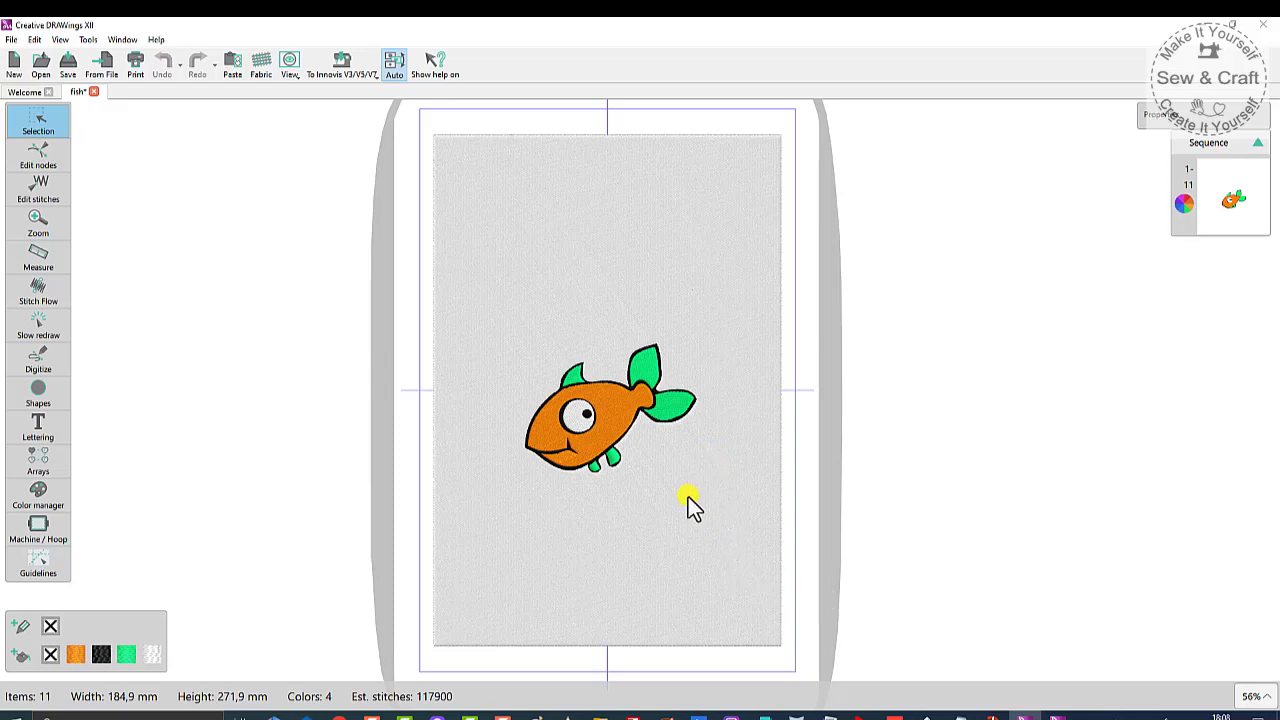
- Delete the large white background area behind the traced fish and deselect everything
click(781, 540)
key(Delete)
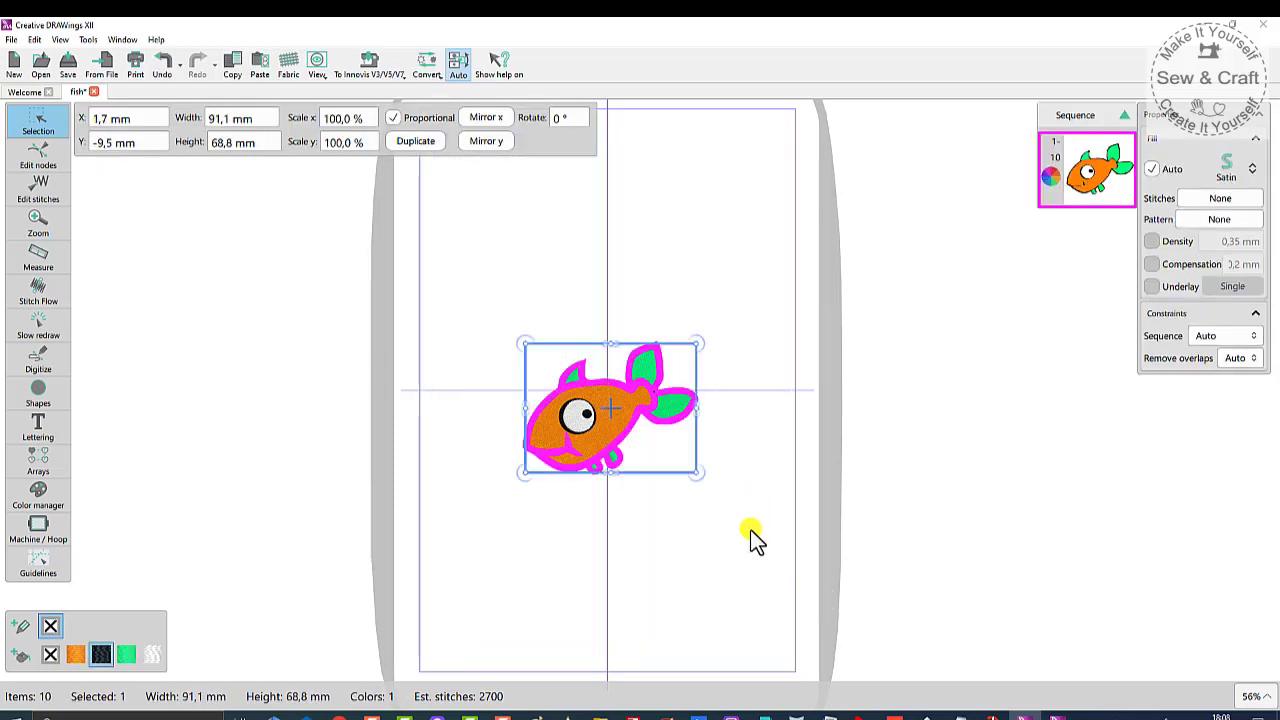
click(655, 560)
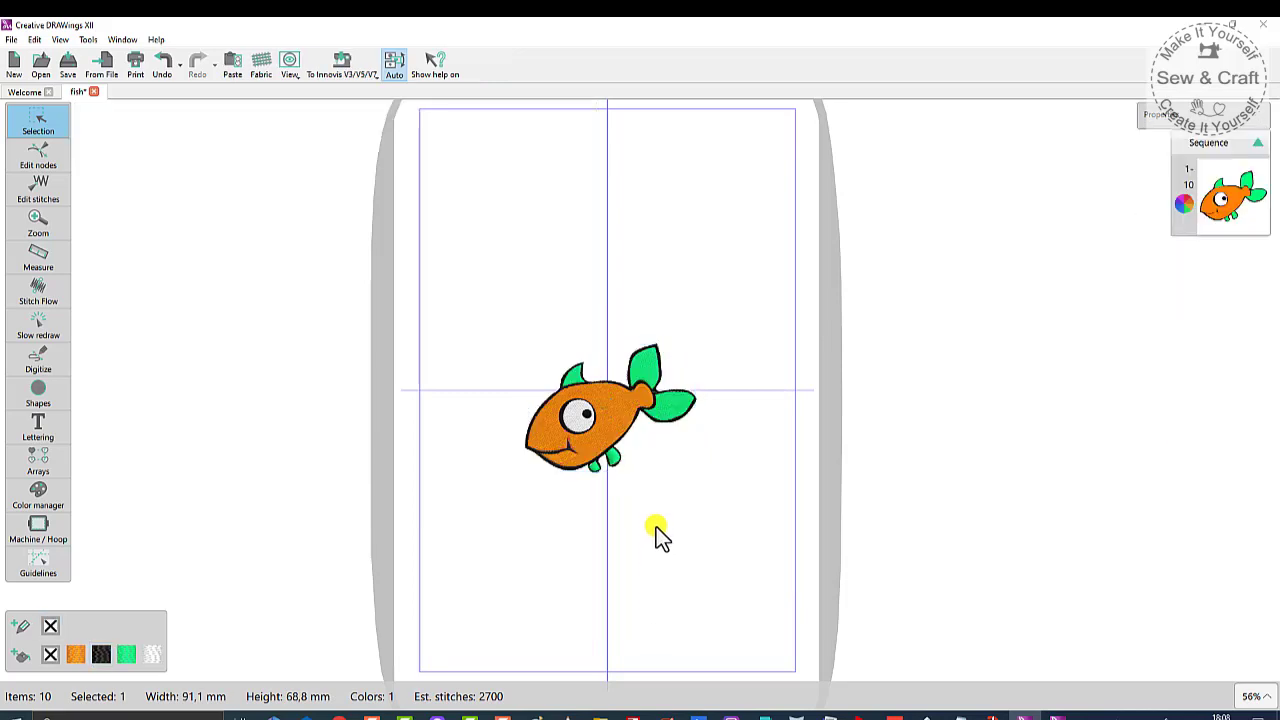
scroll(627, 509, up, 5)
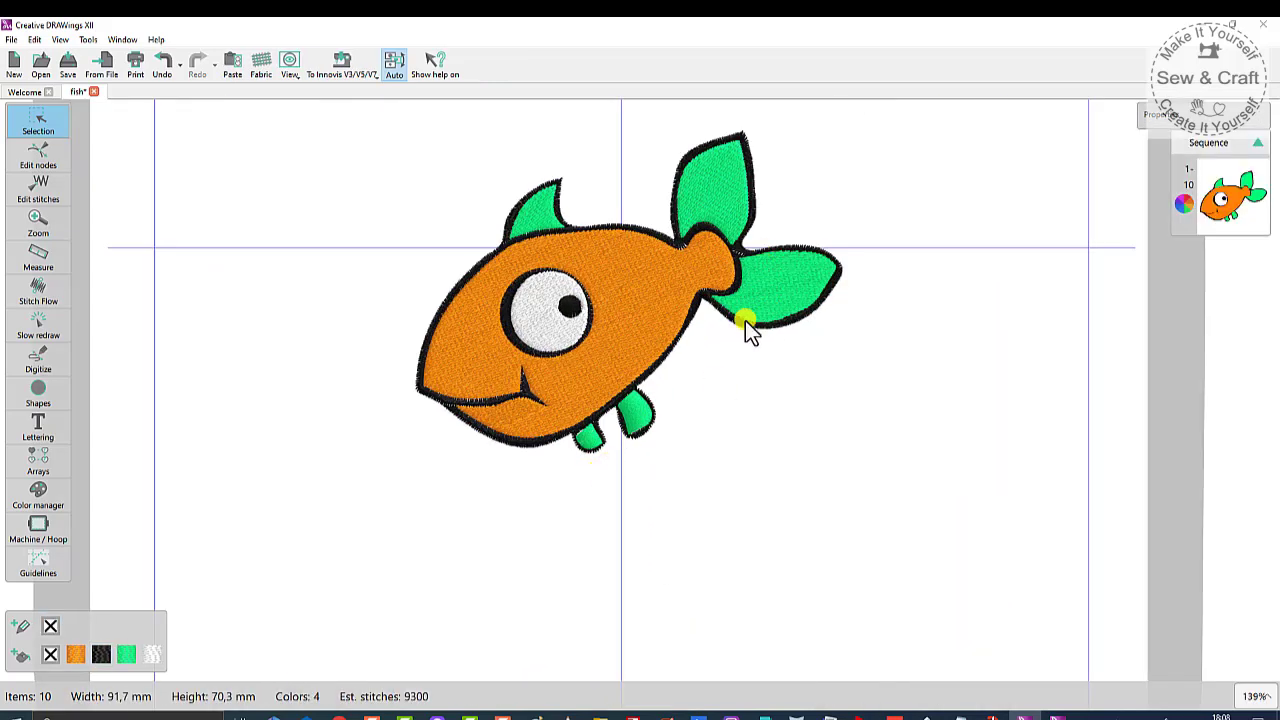
mouse_move(20, 470)
mouse_move(40, 368)
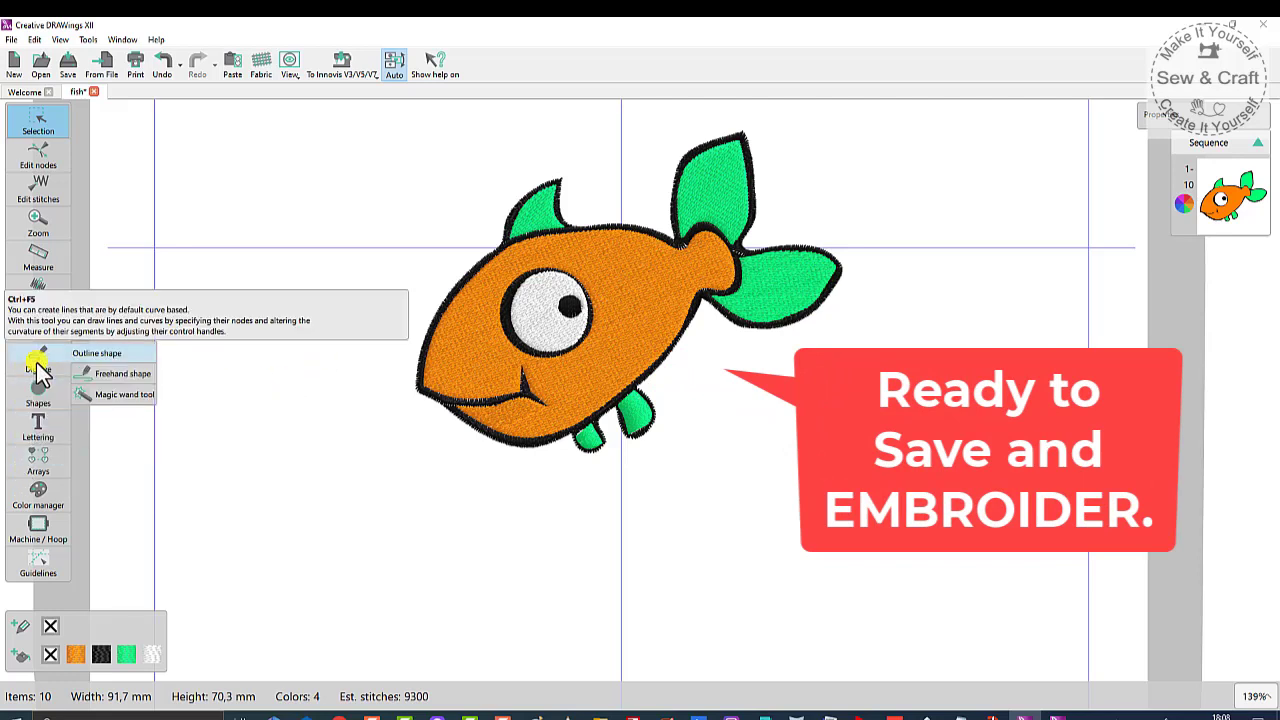
mouse_move(36, 430)
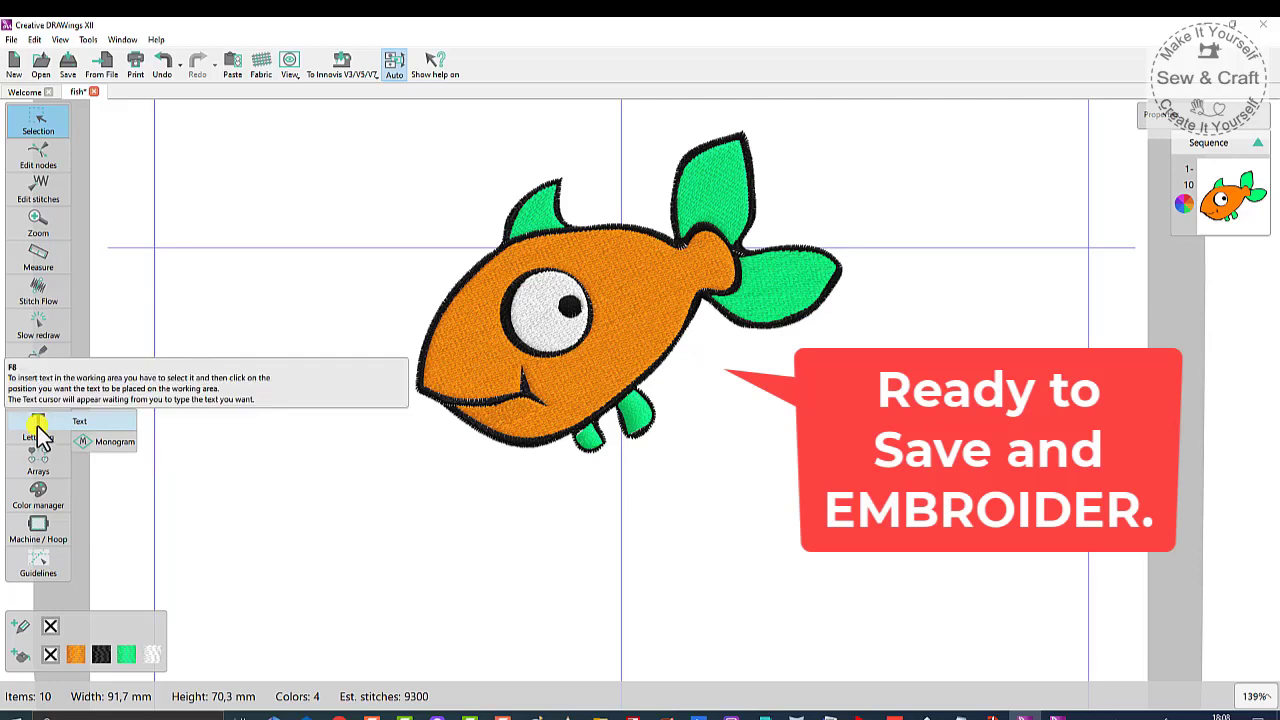
mouse_move(42, 400)
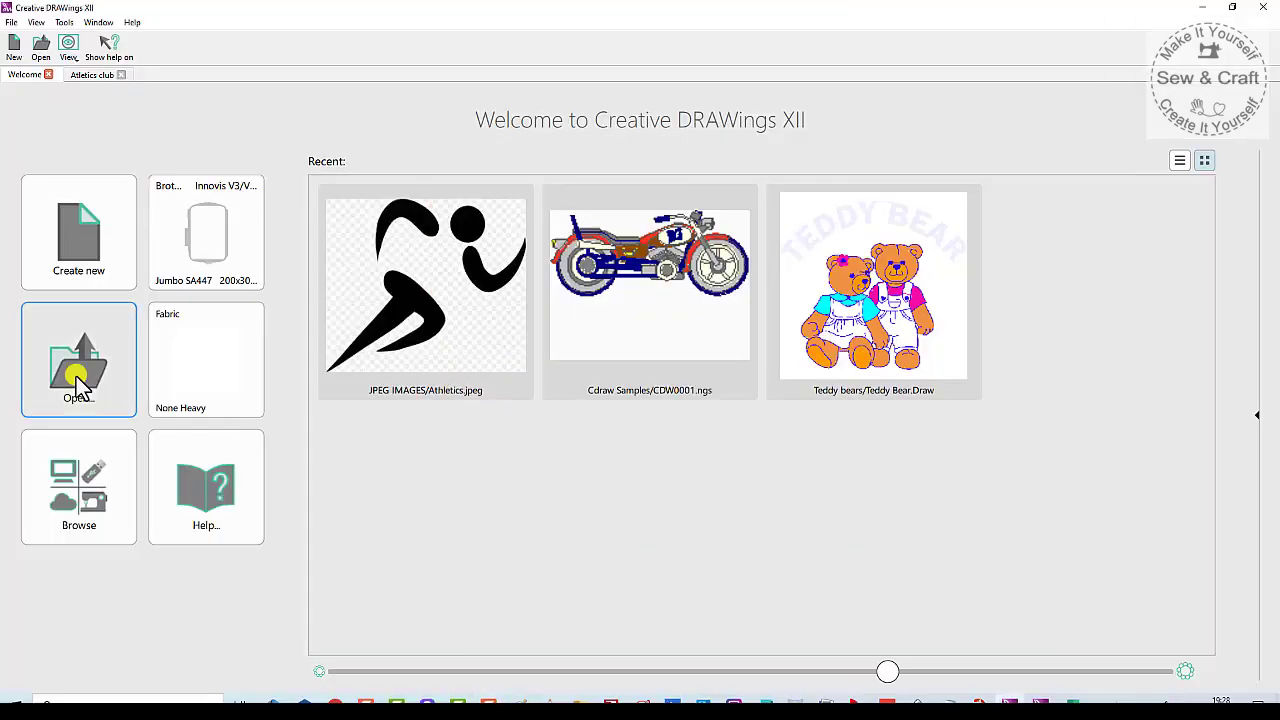
- Open Athletics.jpeg from the JPEG IMAGES folder as a backdrop for manual digitizing
click(76, 376)
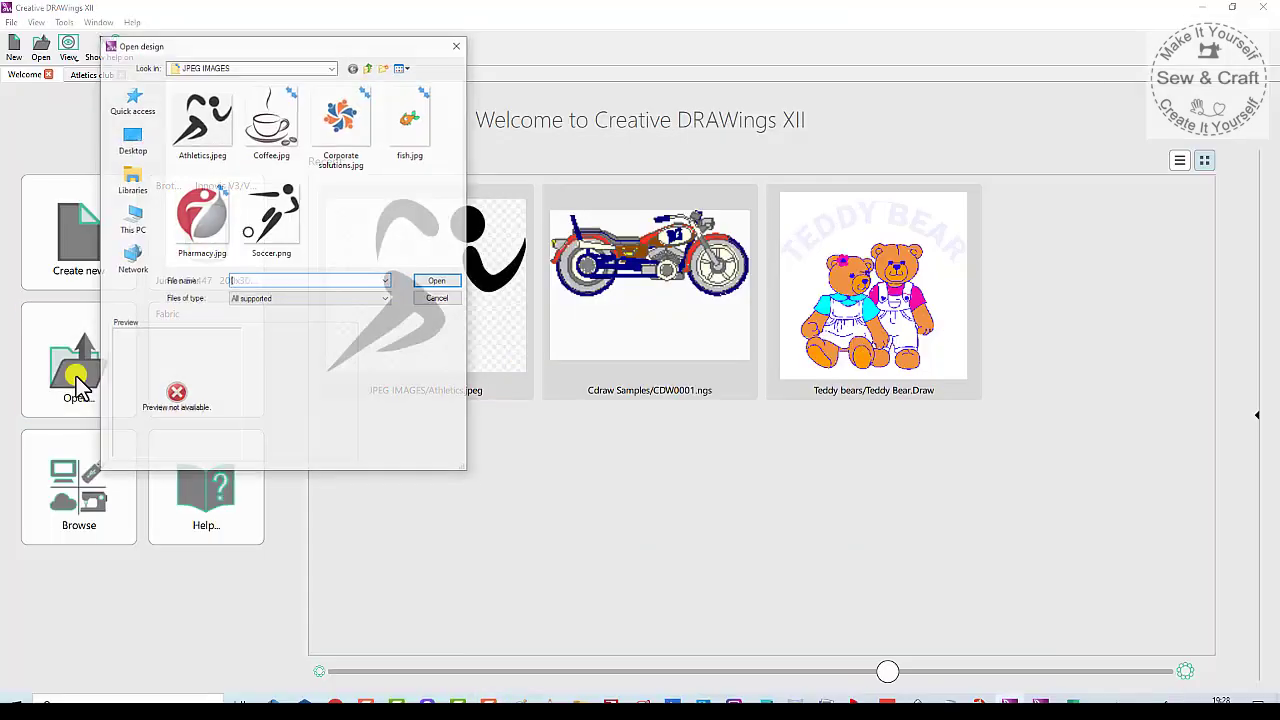
click(195, 125)
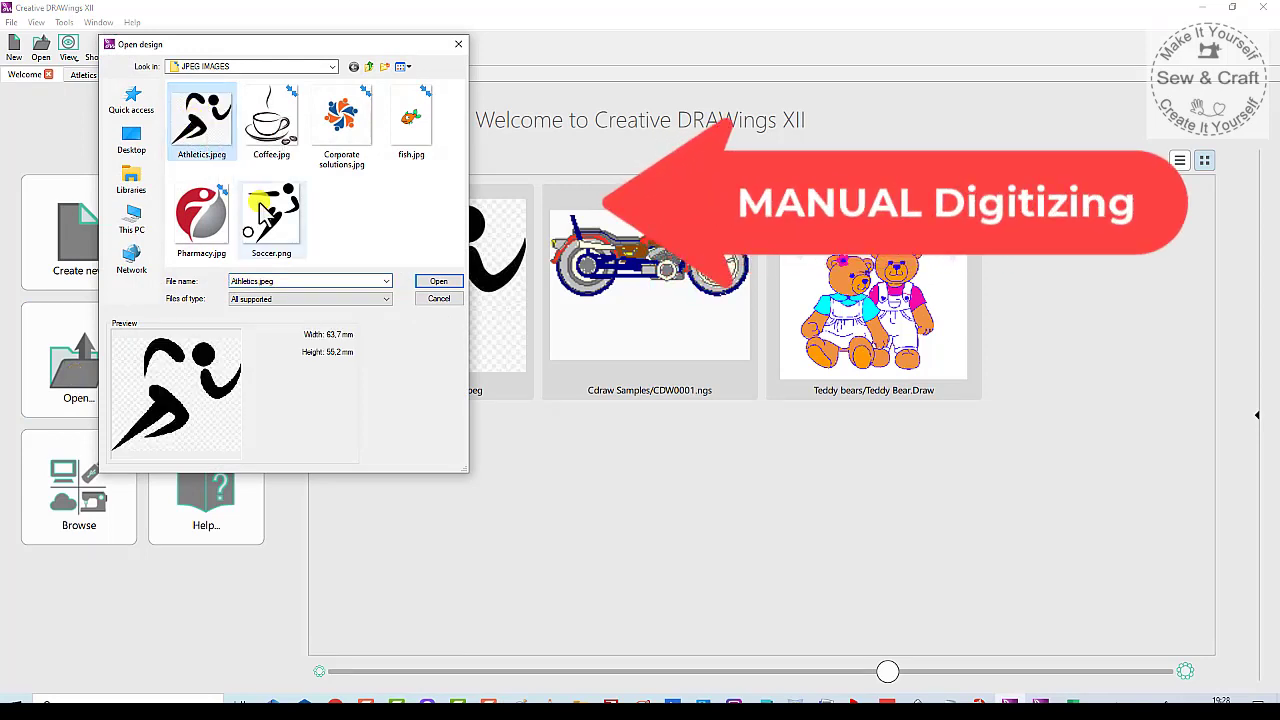
click(438, 281)
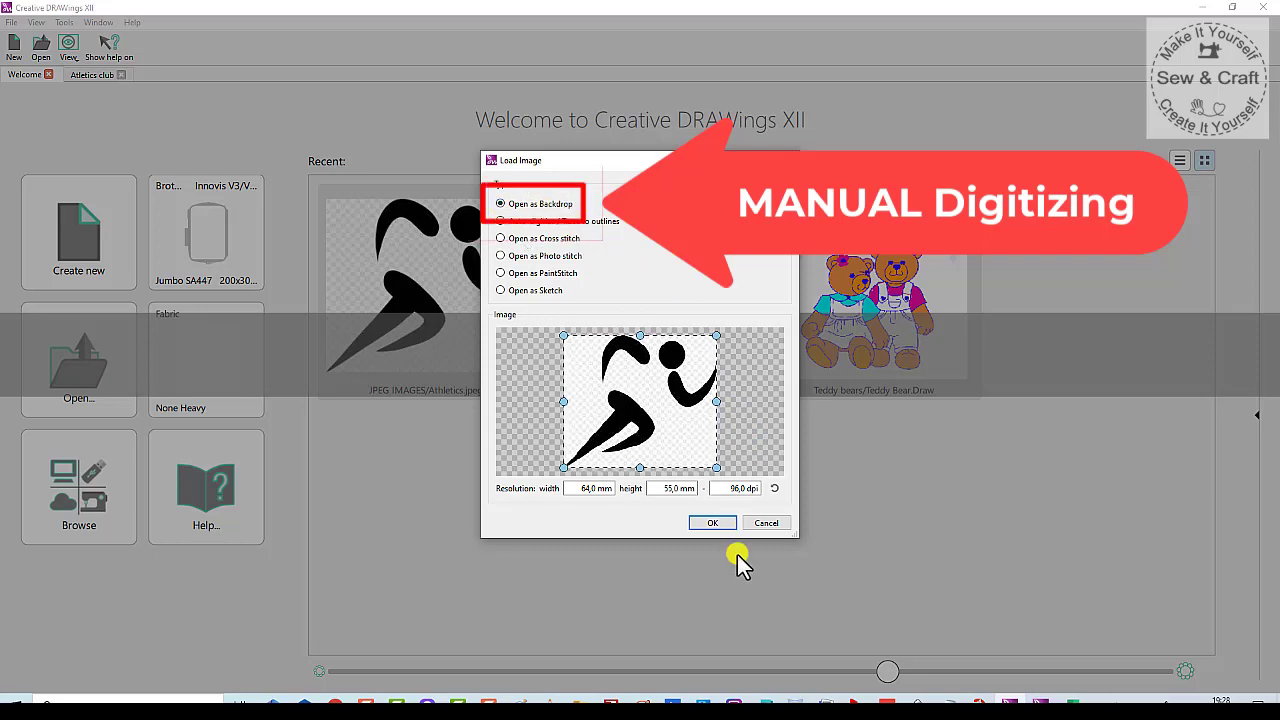
click(707, 523)
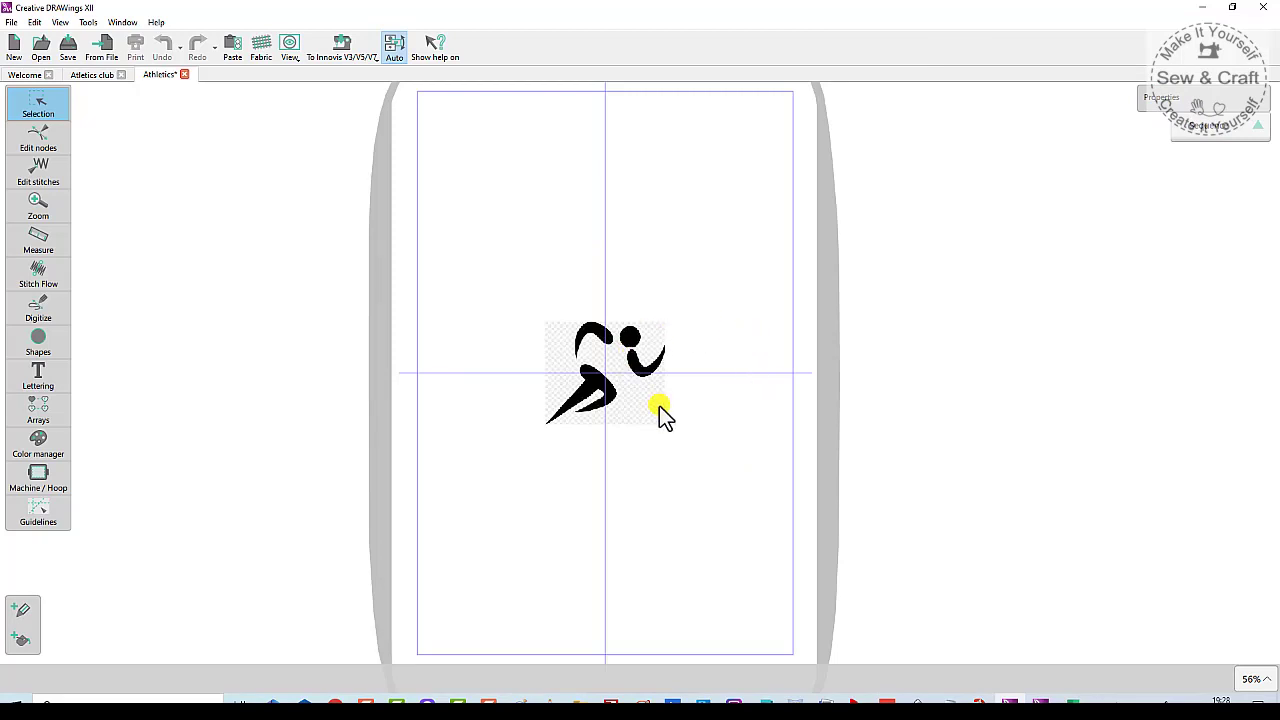
- Trace the runner's arched rear arm as a closed outline shape about 20 mm wide by 19 mm high
scroll(624, 438, up, 3)
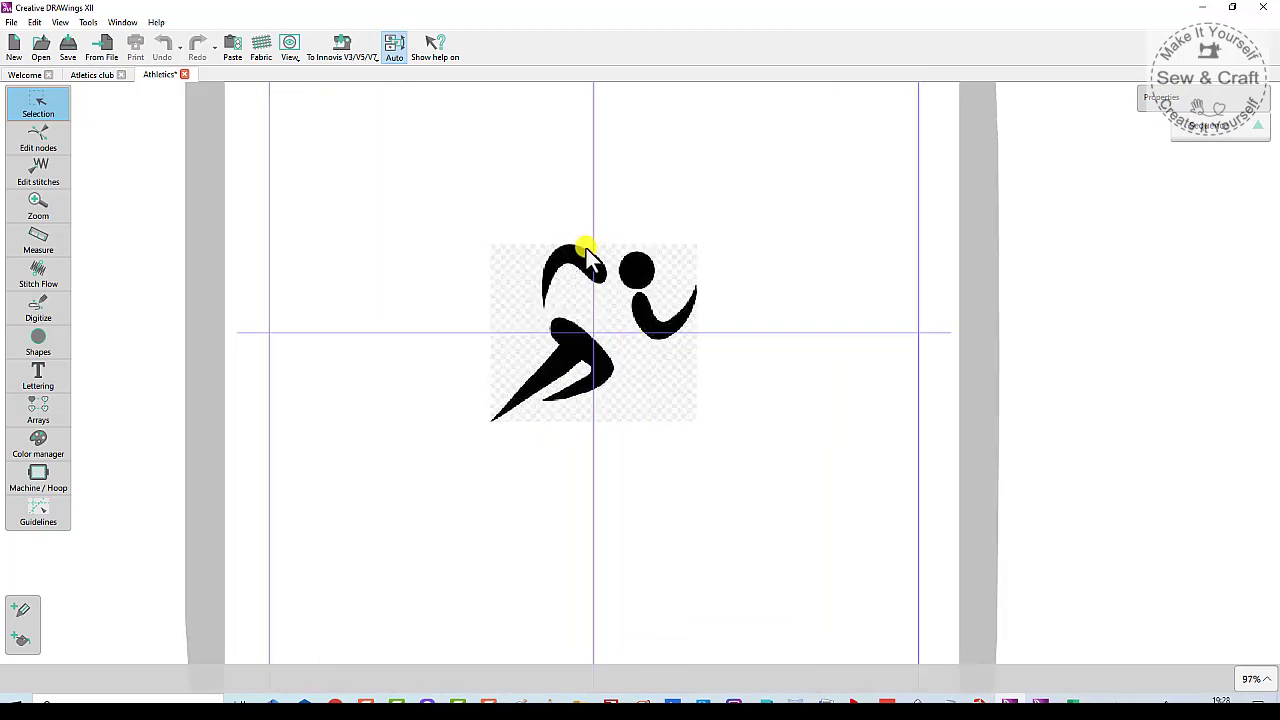
mouse_move(55, 308)
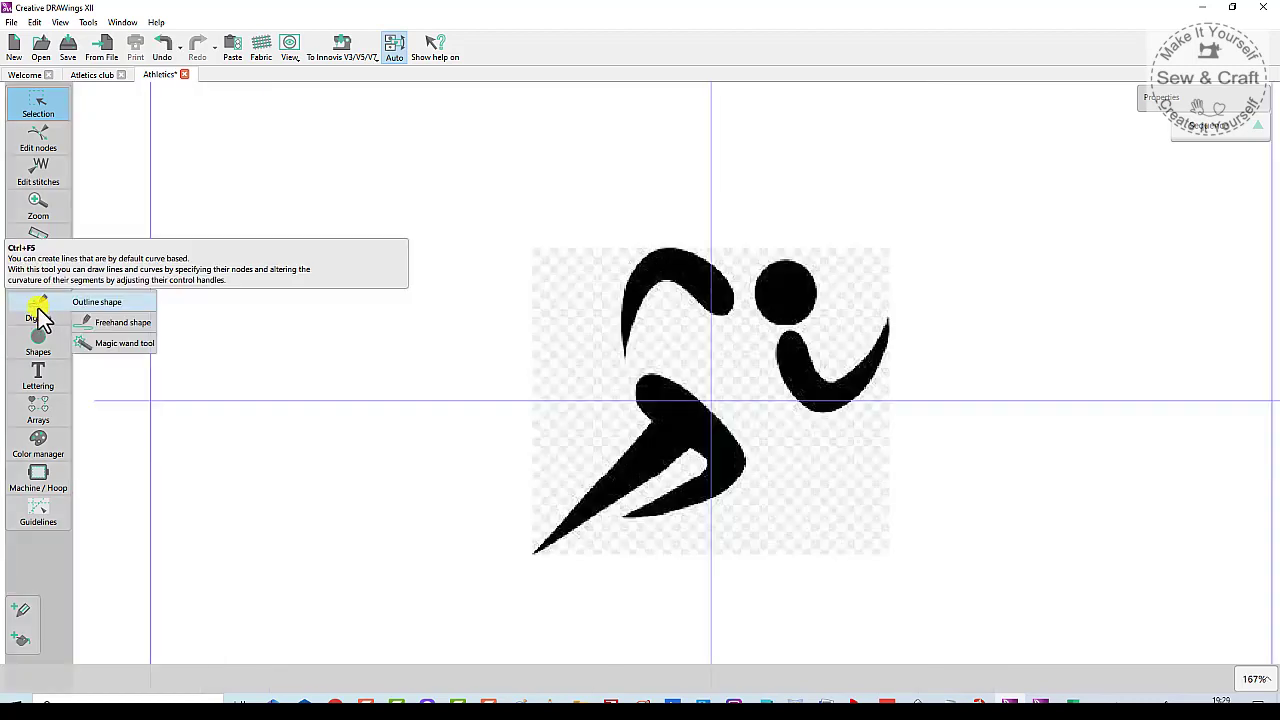
click(37, 316)
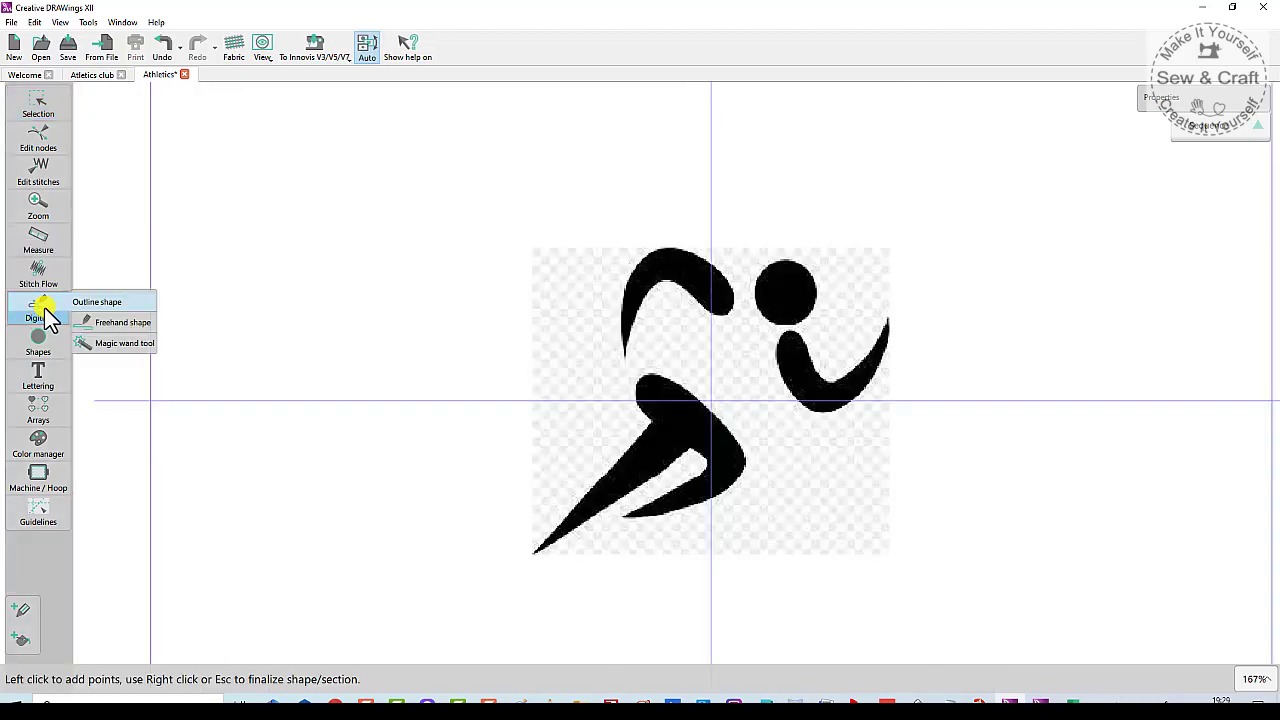
click(108, 303)
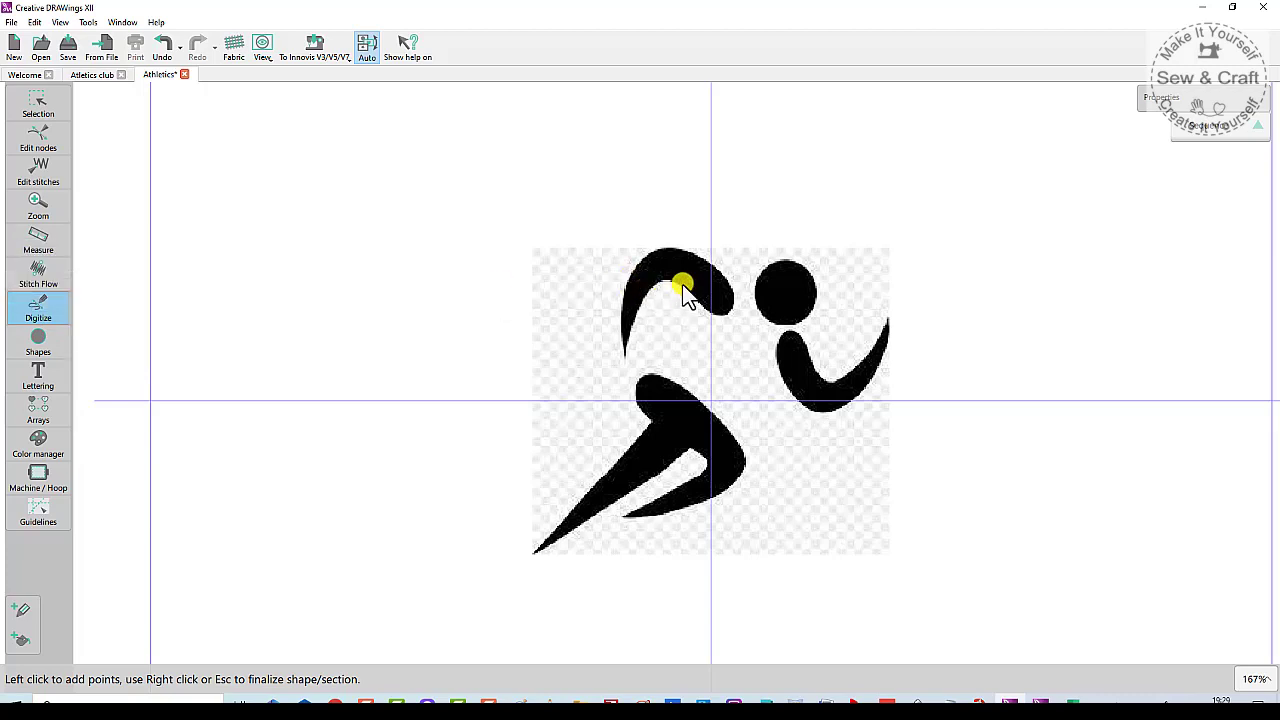
click(626, 350)
click(639, 304)
click(685, 291)
click(706, 310)
click(723, 314)
click(729, 290)
click(695, 258)
click(658, 246)
click(628, 280)
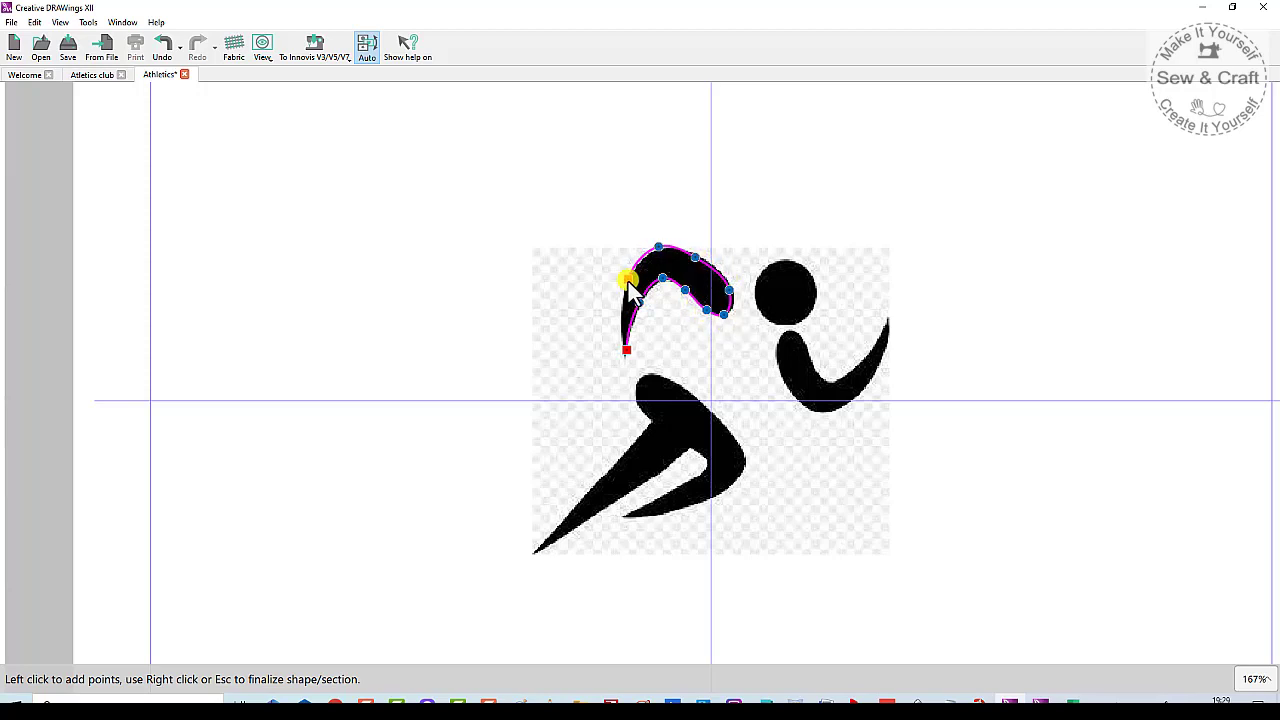
click(628, 352)
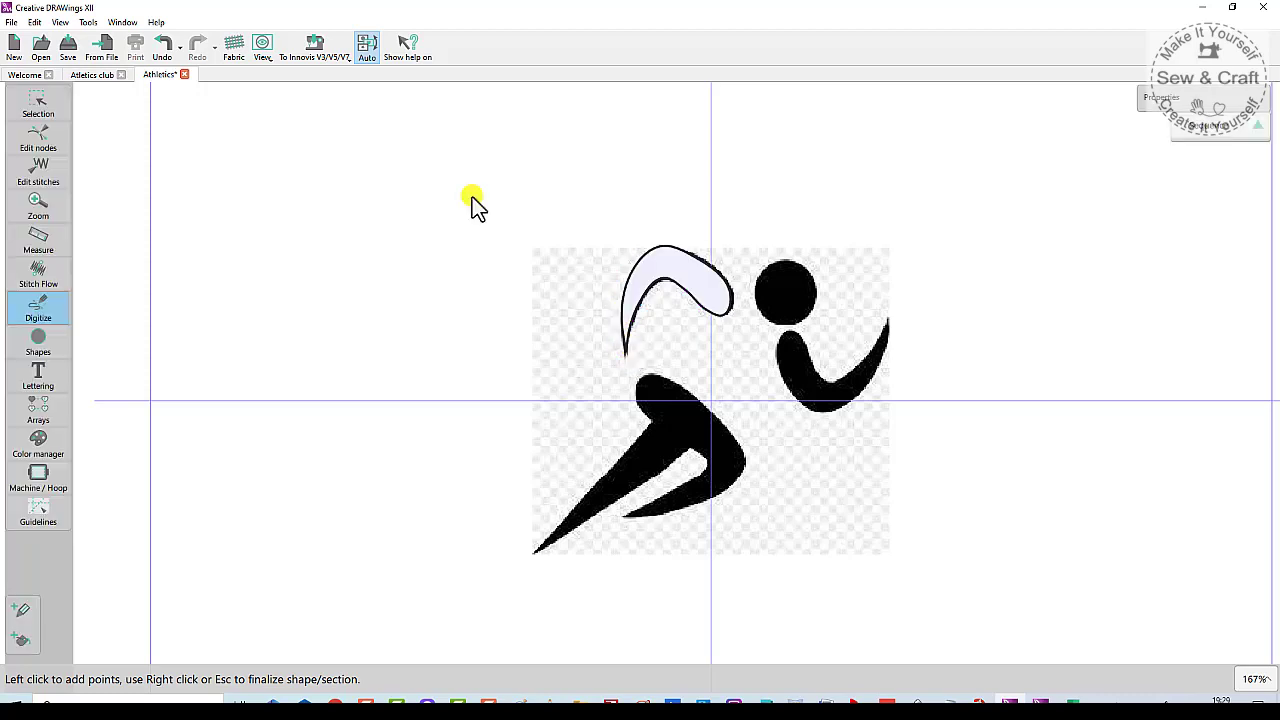
- Fill the traced rear arm with black and remove its outline
click(46, 106)
click(74, 606)
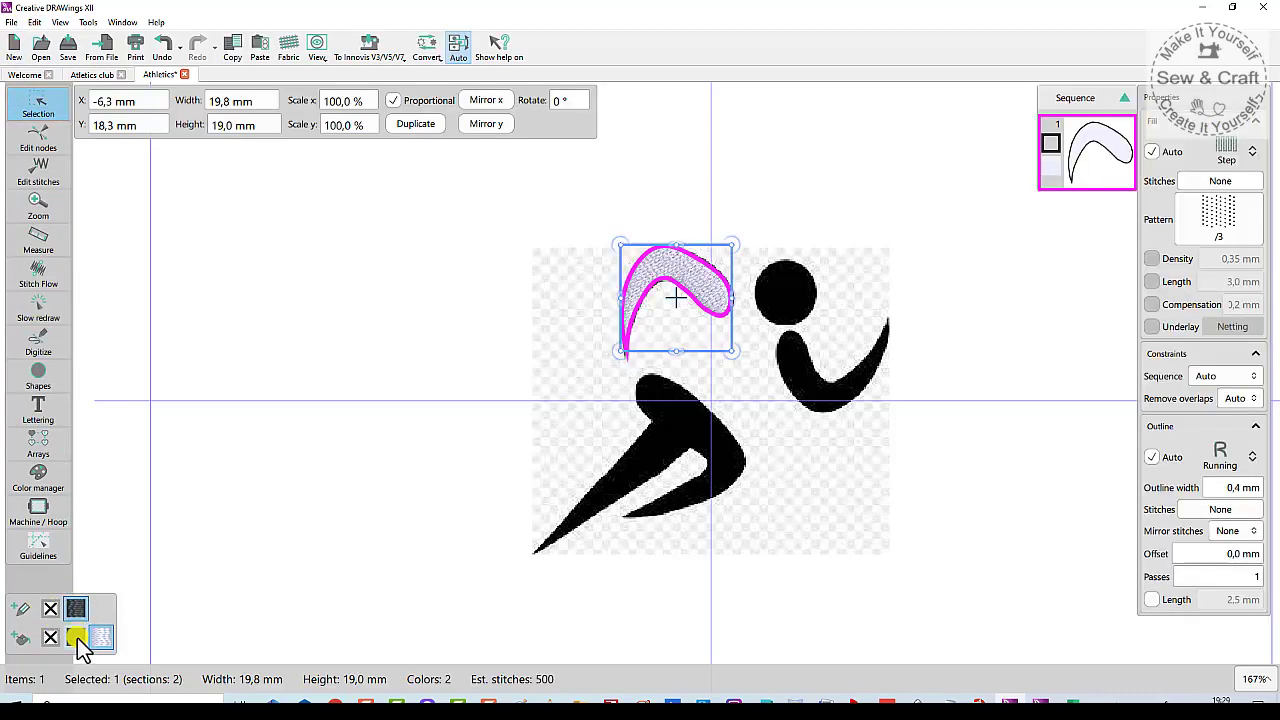
click(74, 634)
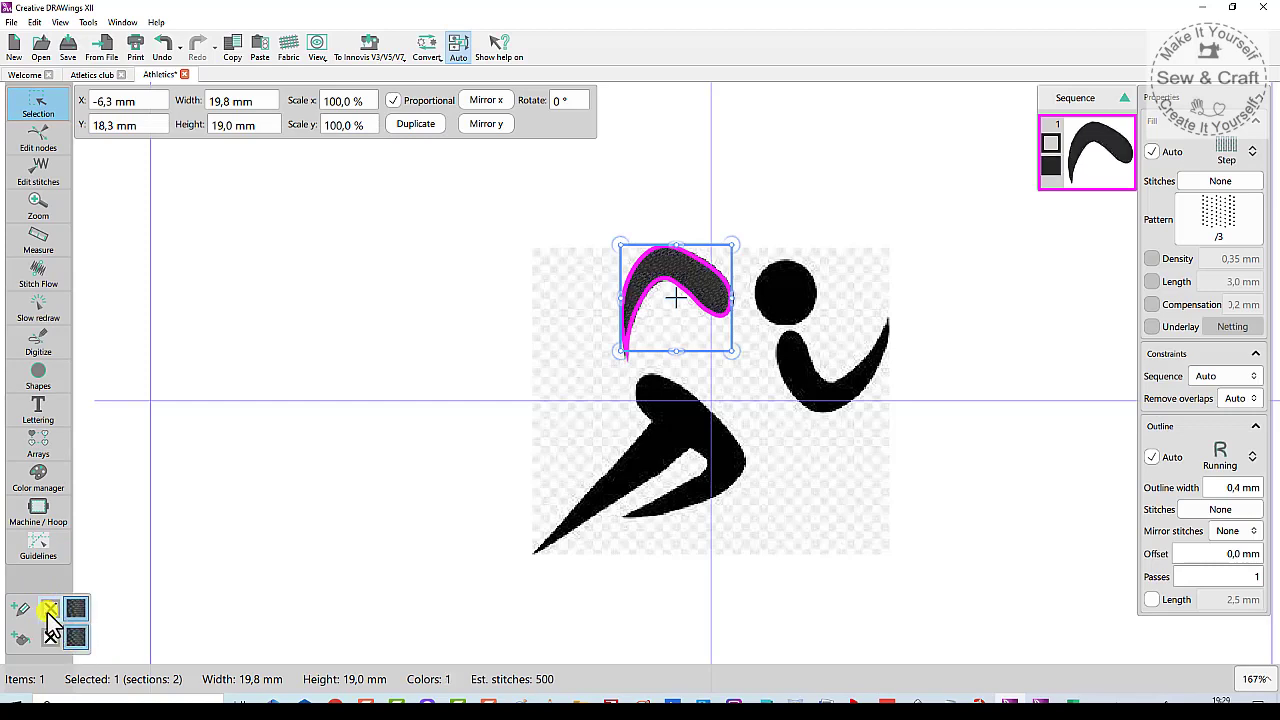
click(47, 608)
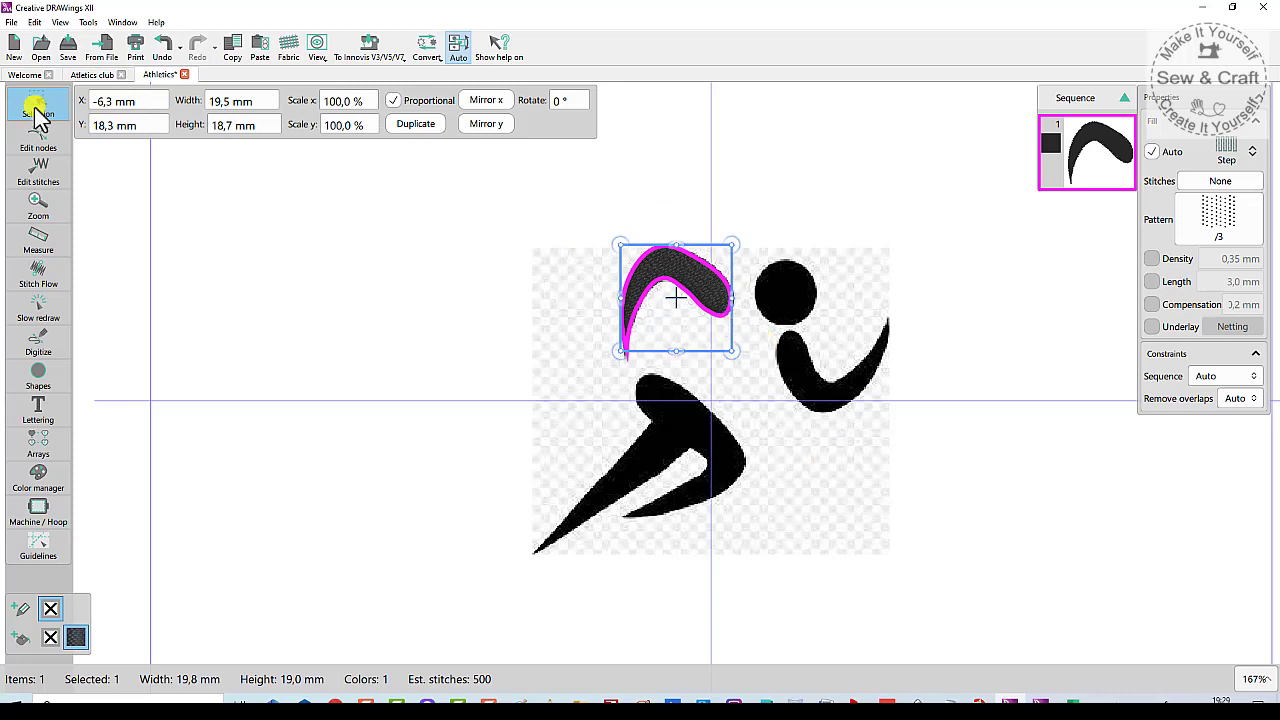
- Trace the runner's curved front arm below the head as a closed outline shape about 21 mm wide by 17 mm high
click(36, 340)
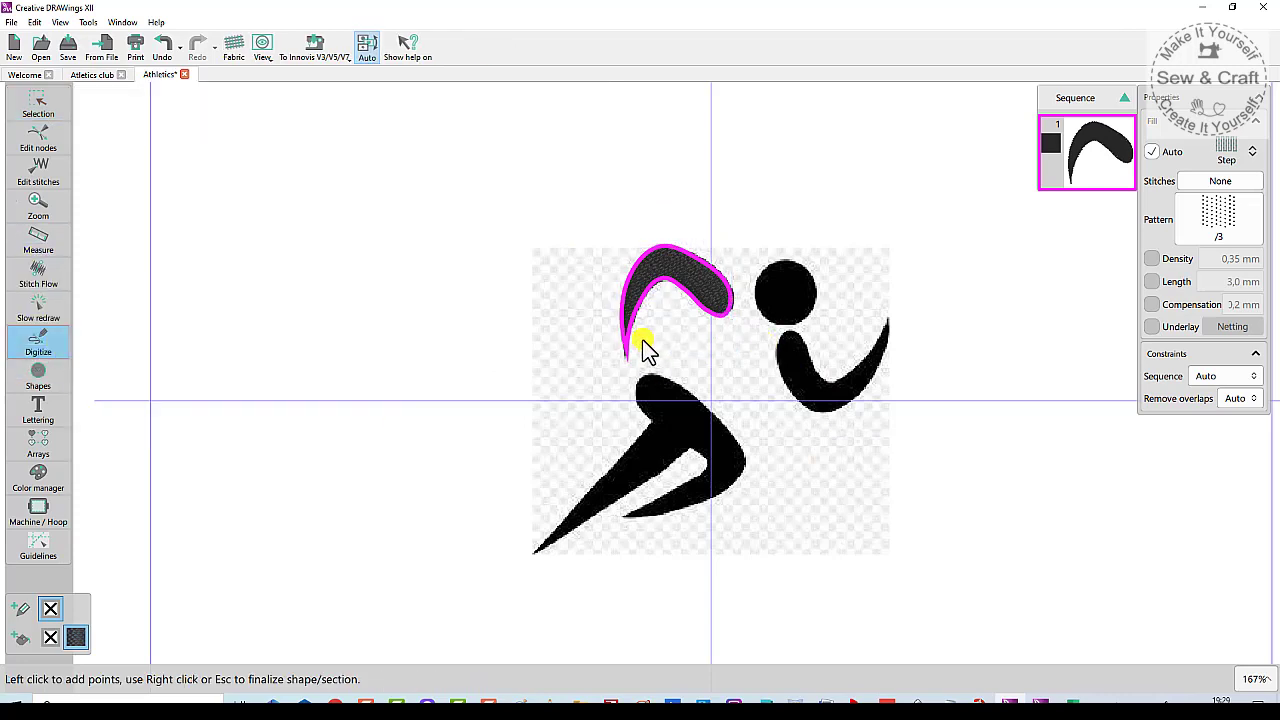
click(886, 317)
click(879, 361)
click(845, 405)
click(812, 411)
click(780, 376)
click(776, 338)
click(791, 331)
click(811, 360)
click(840, 379)
right_click(886, 315)
click(38, 104)
- Trace the runner's torso and both legs as one closed outline shape over the backdrop
mouse_move(49, 370)
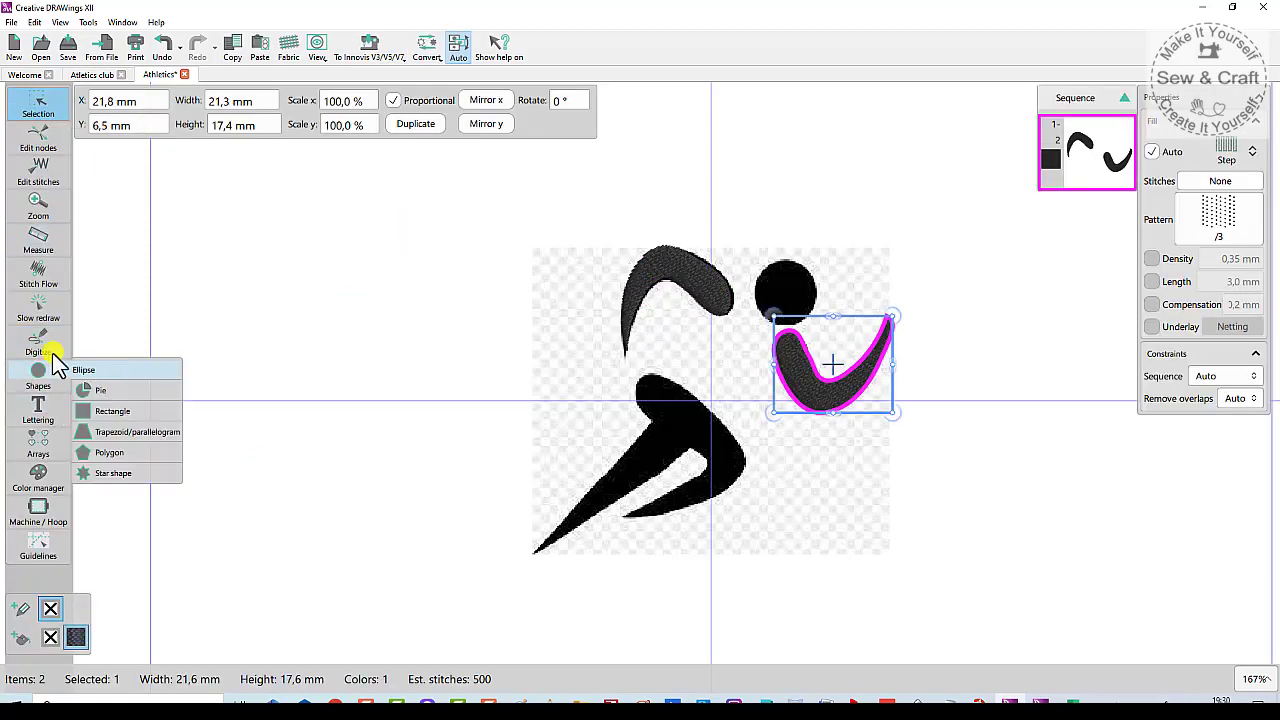
click(38, 342)
click(687, 447)
click(533, 552)
click(643, 486)
click(650, 422)
click(637, 403)
click(637, 377)
click(666, 374)
click(688, 393)
click(737, 441)
click(746, 464)
click(727, 488)
click(720, 492)
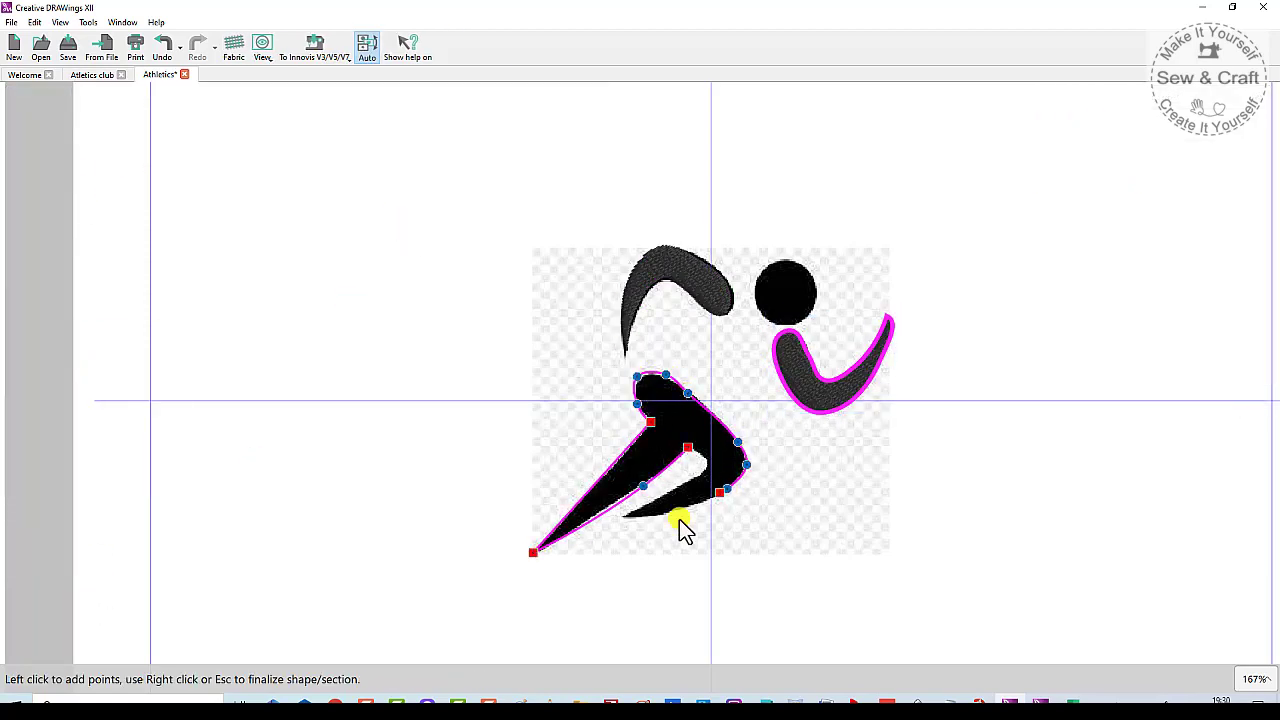
right_click(691, 450)
- Draw an ellipse about 10 mm wide by 11 mm high over the runner's head
click(38, 380)
click(83, 370)
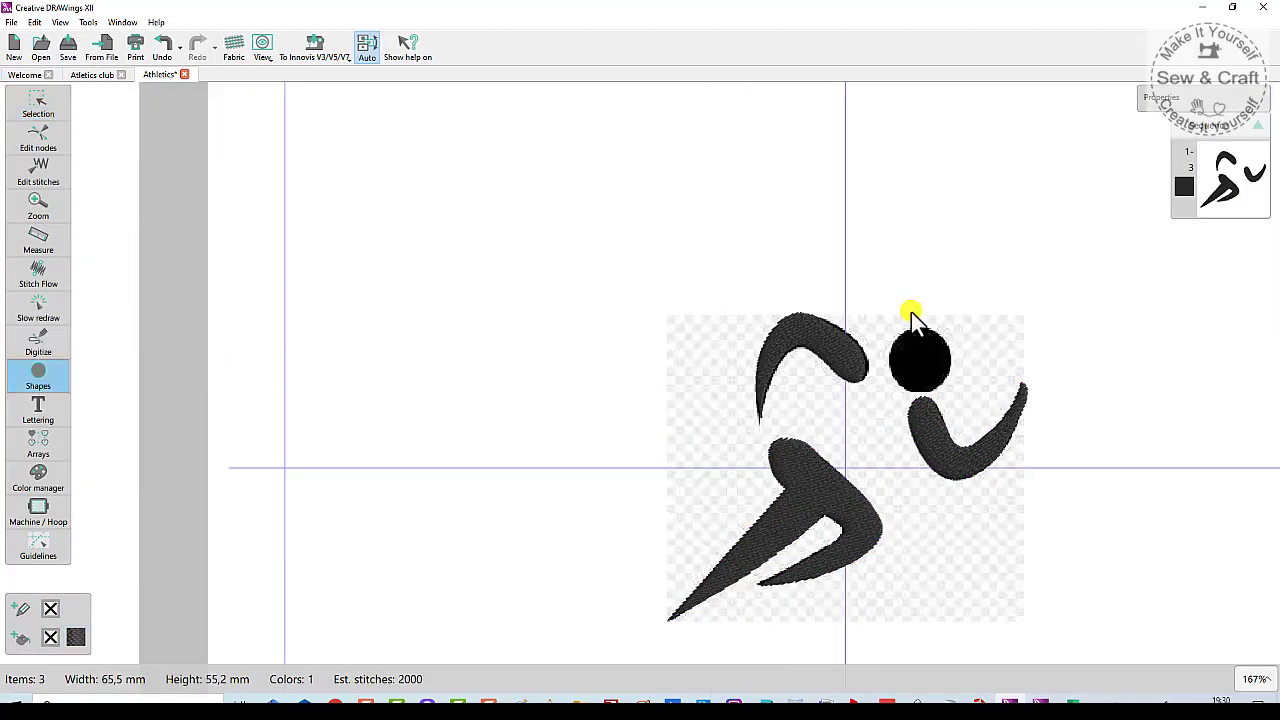
mouse_move(940, 338)
mouse_down()
mouse_move(871, 350)
mouse_move(889, 394)
mouse_up()
click(22, 112)
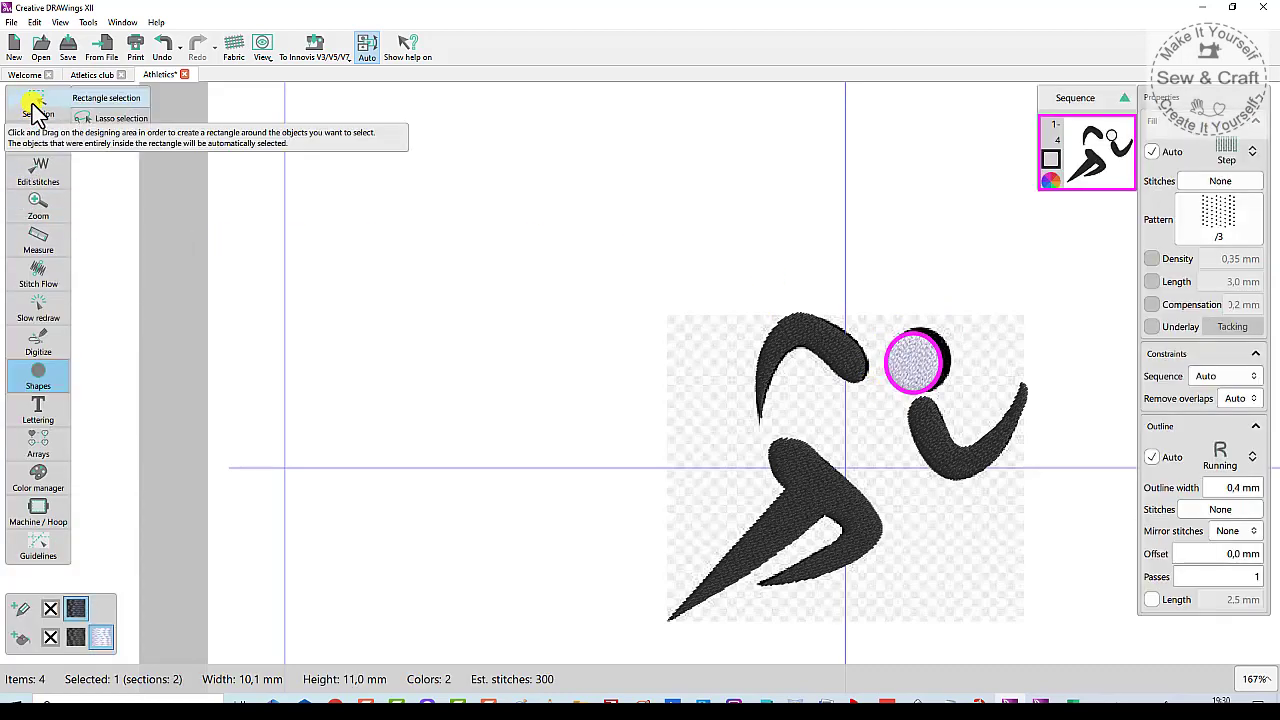
- Enlarge the head ellipse to about 12 mm wide by 13 mm high, fill it with black and remove its outline
click(38, 100)
drag(940, 338, 951, 323)
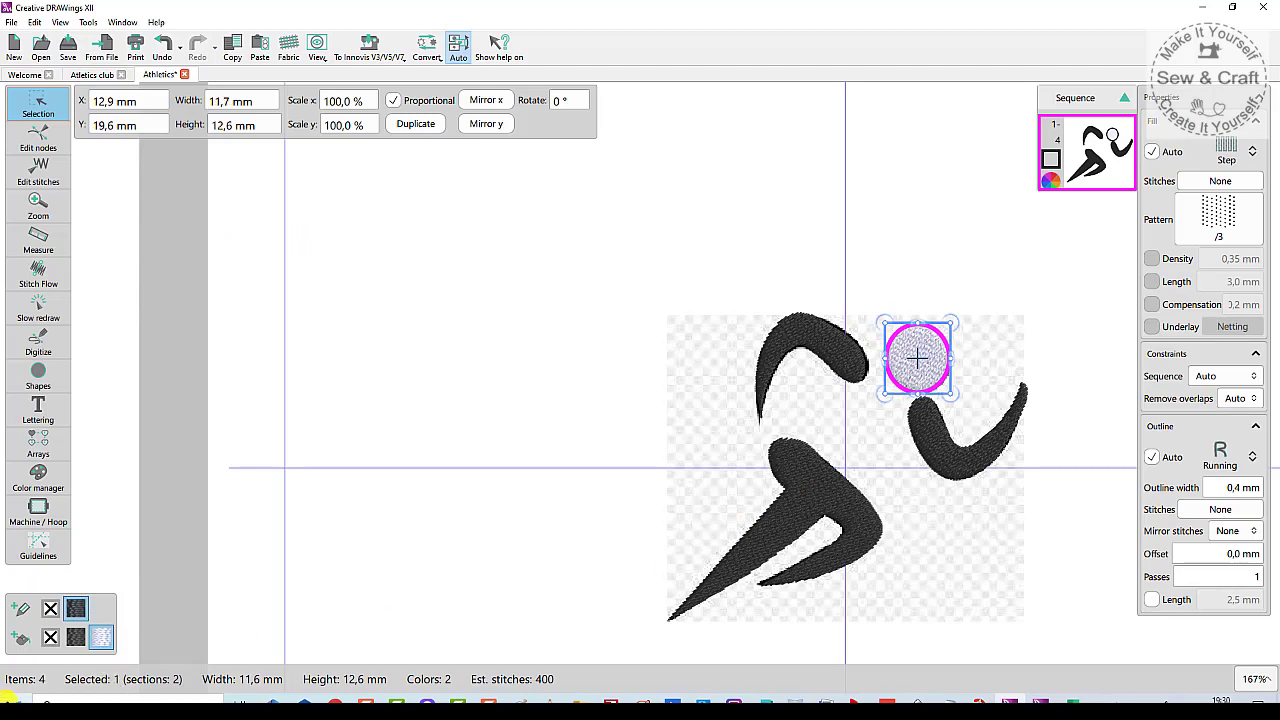
click(78, 637)
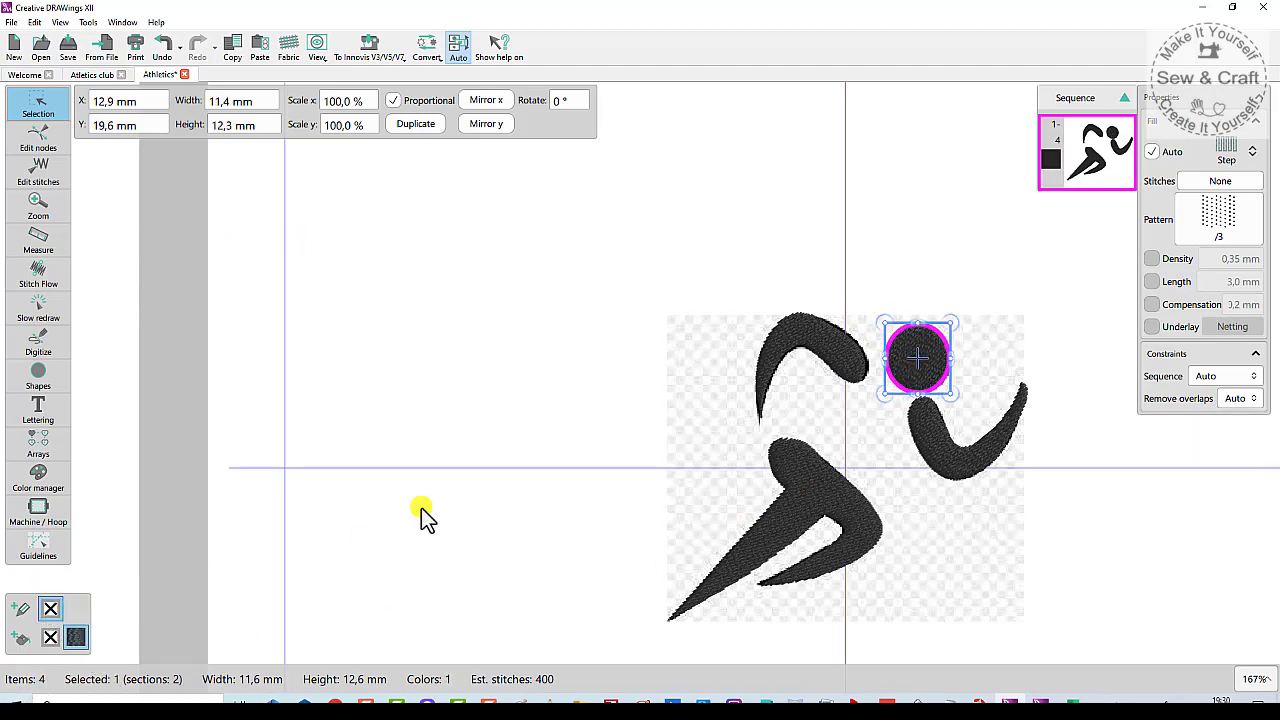
click(389, 471)
- Hide the backdrop image behind the digitized running figure
scroll(406, 443, down, 2)
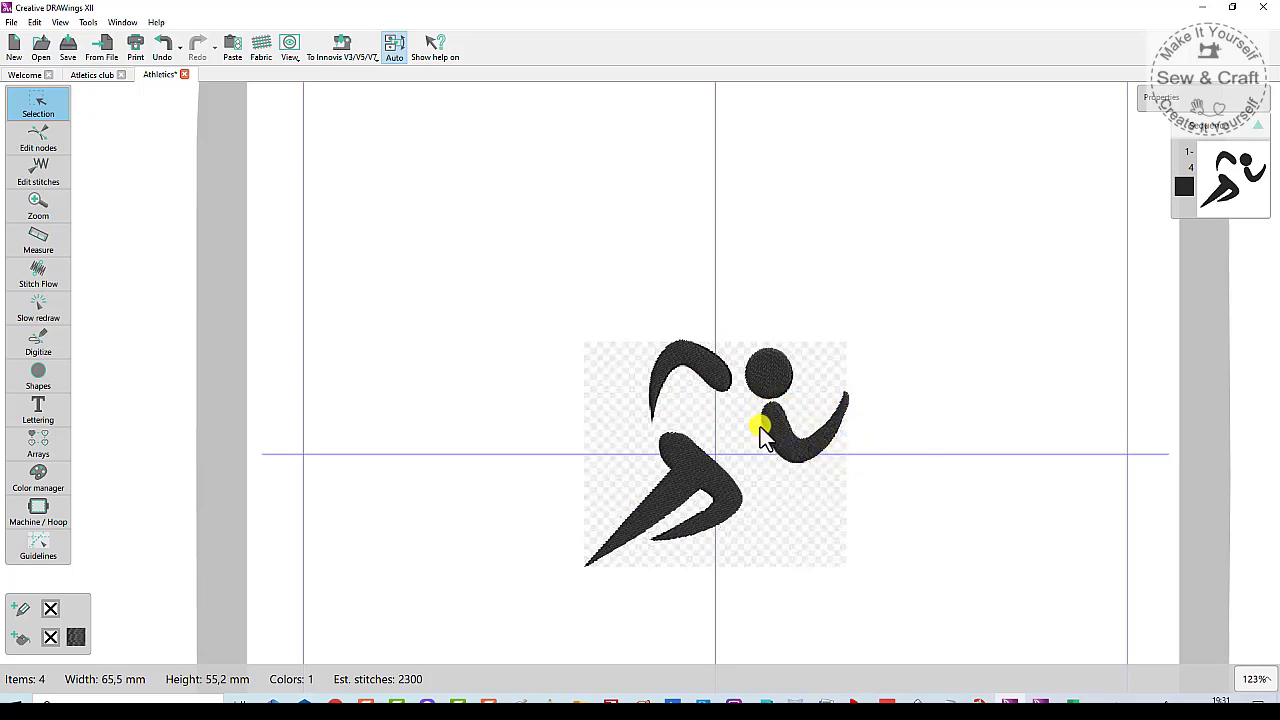
click(894, 488)
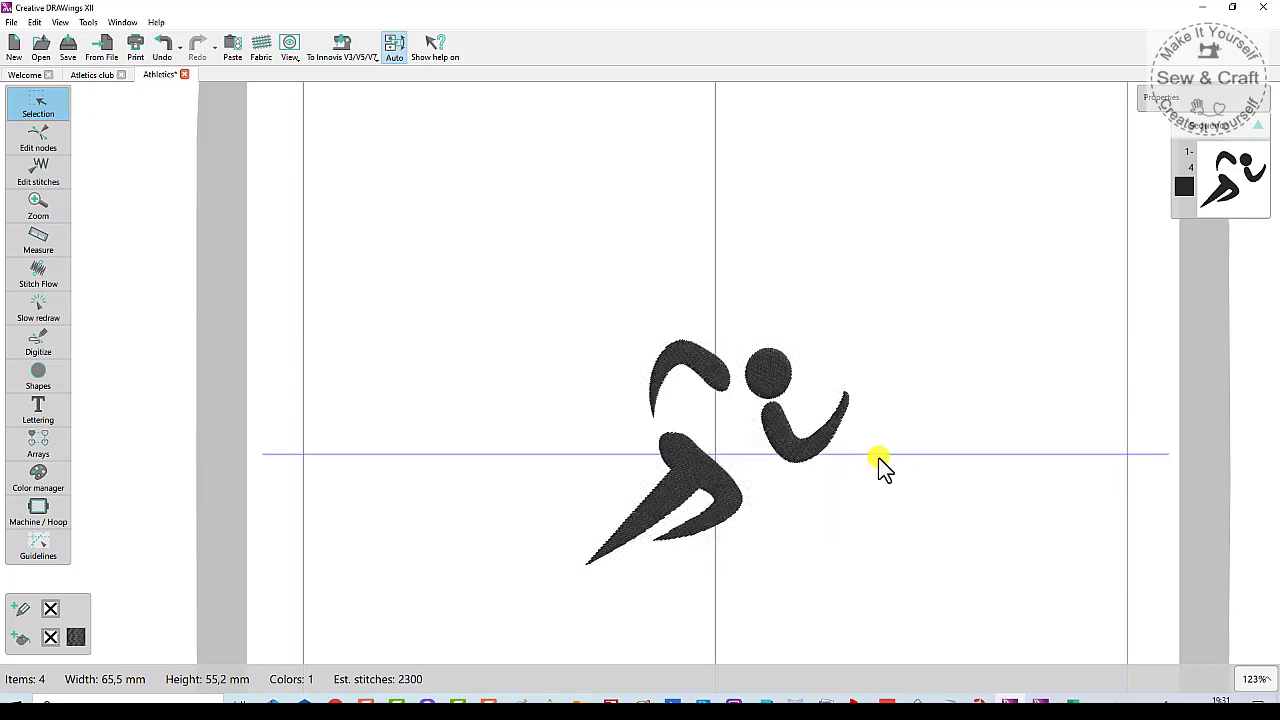
scroll(830, 462, up, 2)
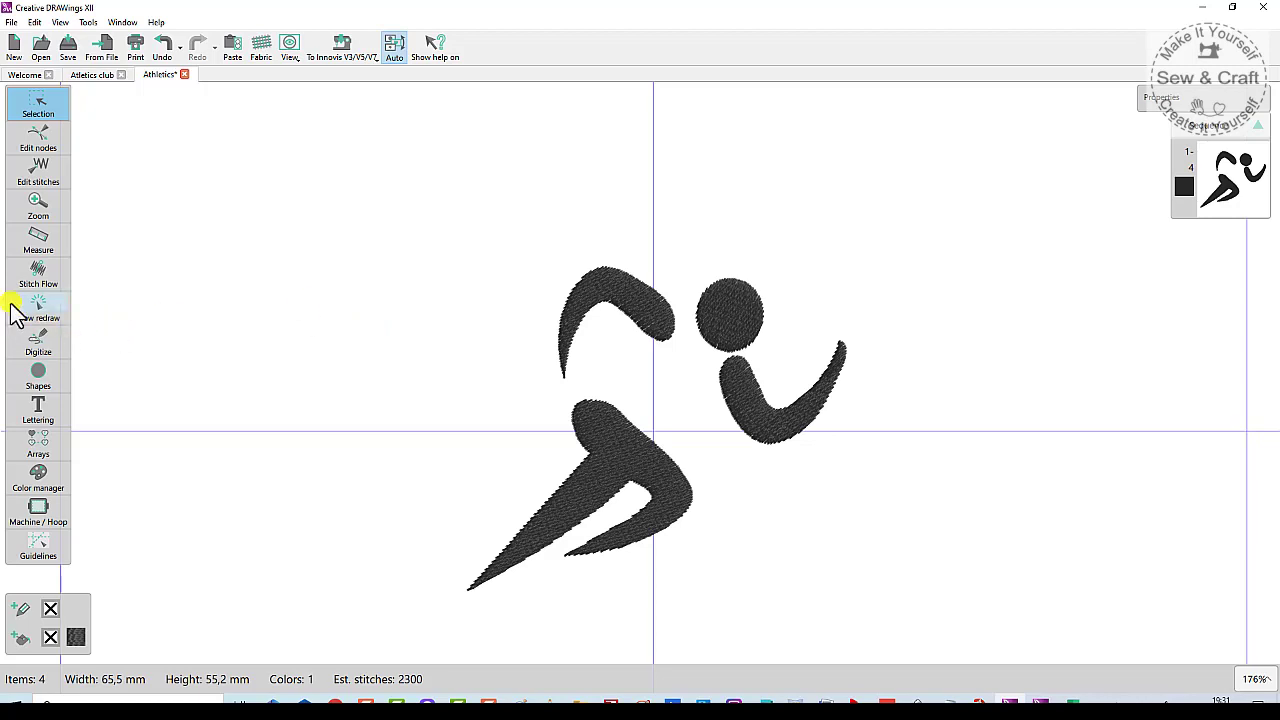
- Set the stitch direction vertically across the rear arm's peak and diagonally across the front arm's inner bend
click(40, 278)
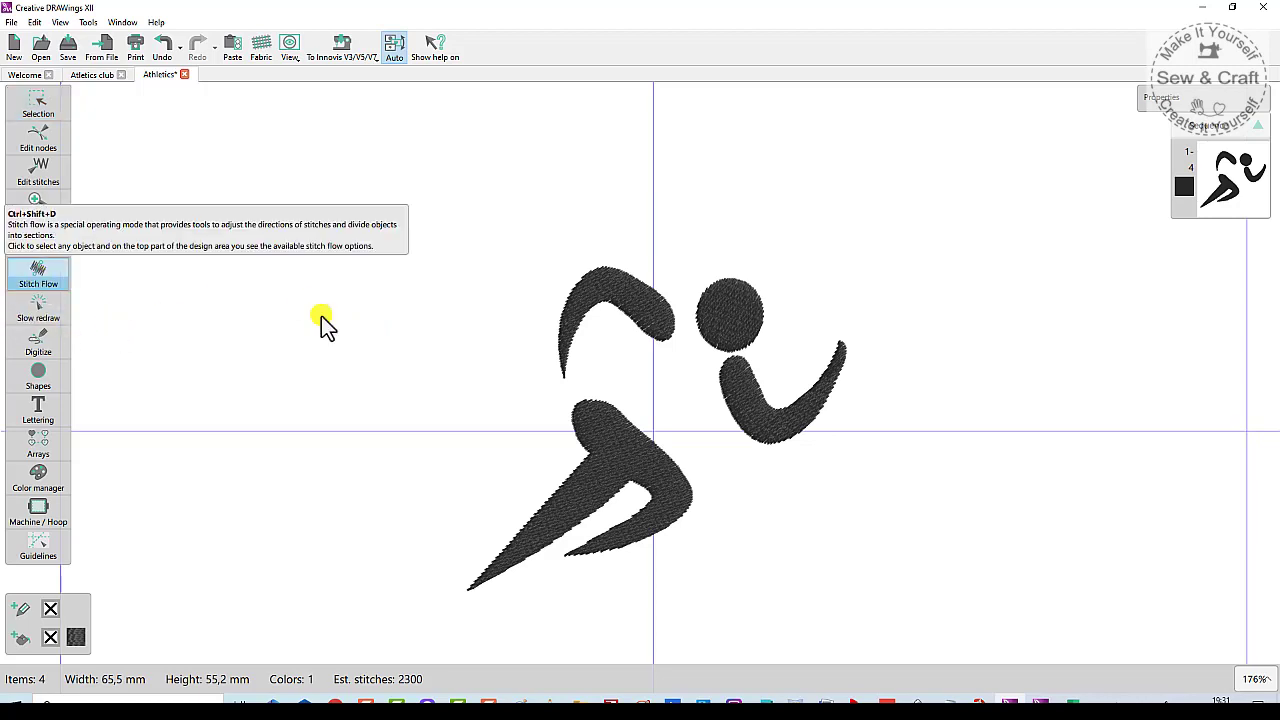
click(604, 279)
drag(607, 269, 603, 313)
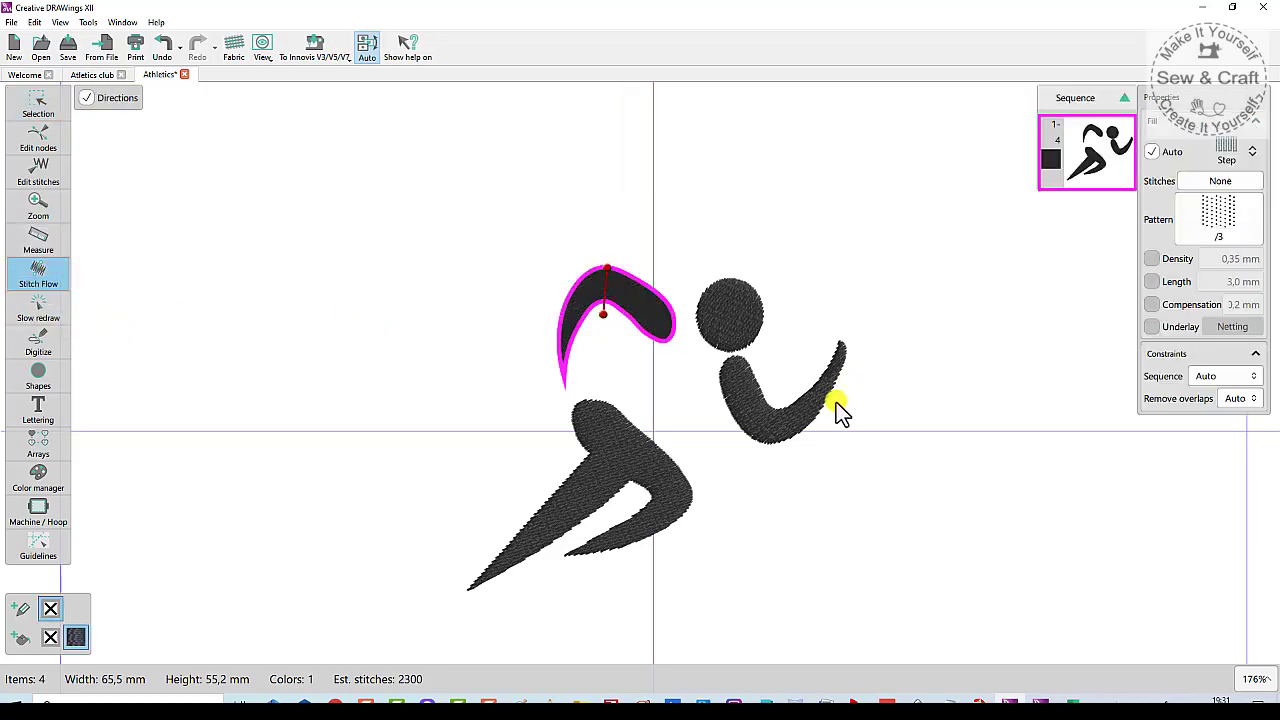
click(766, 403)
drag(766, 402, 741, 431)
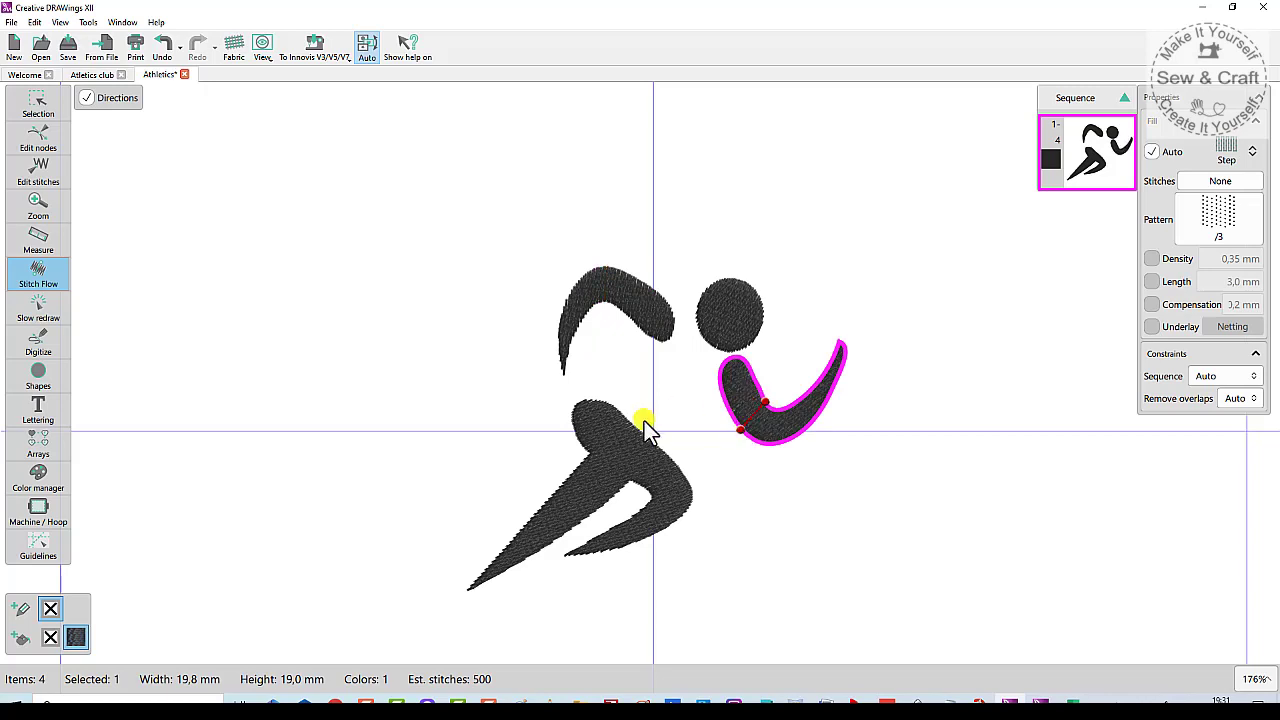
- Set the stitch direction diagonally across the bent front leg's upper part and diagonally across the runner's head
click(656, 450)
drag(657, 450, 633, 490)
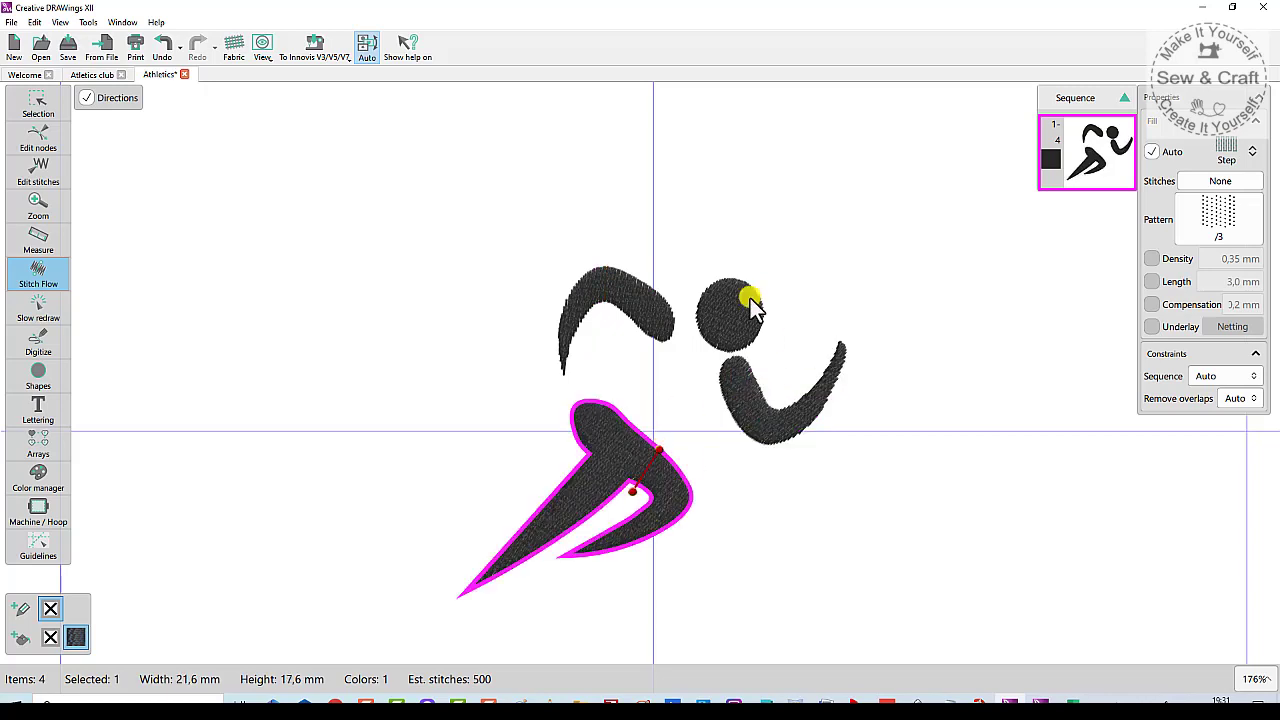
click(716, 287)
drag(715, 279, 760, 344)
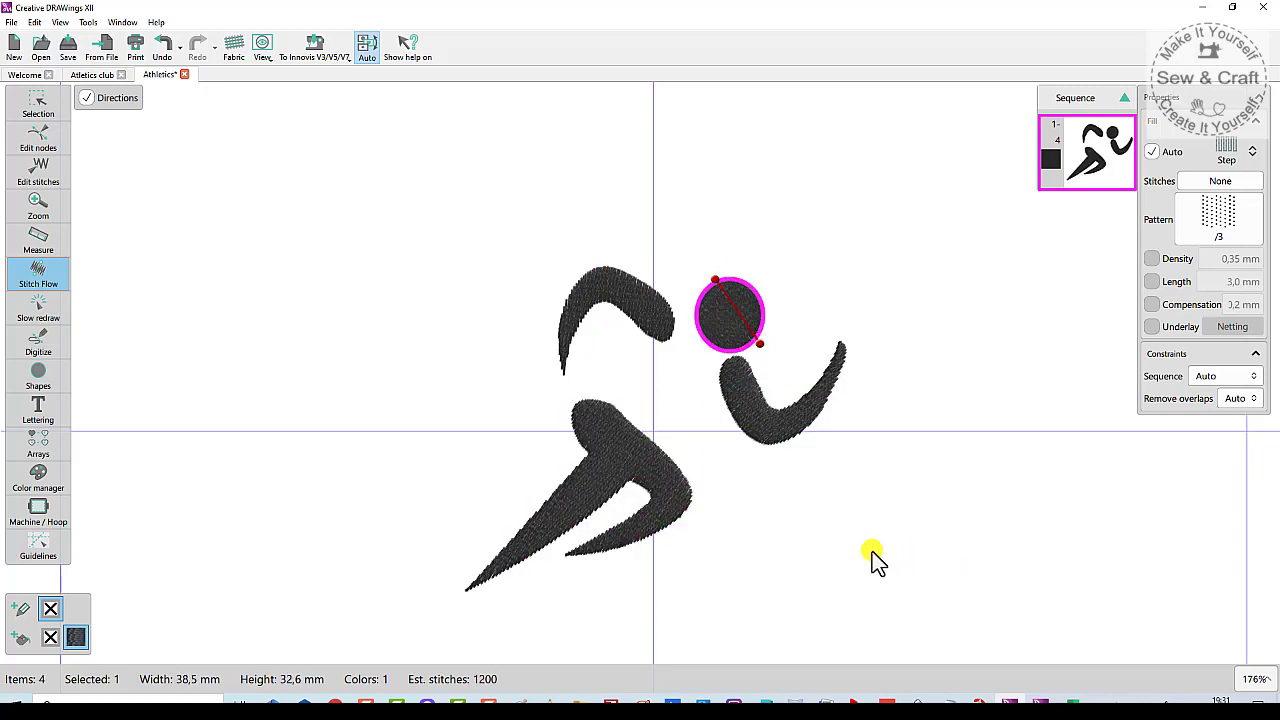
click(790, 377)
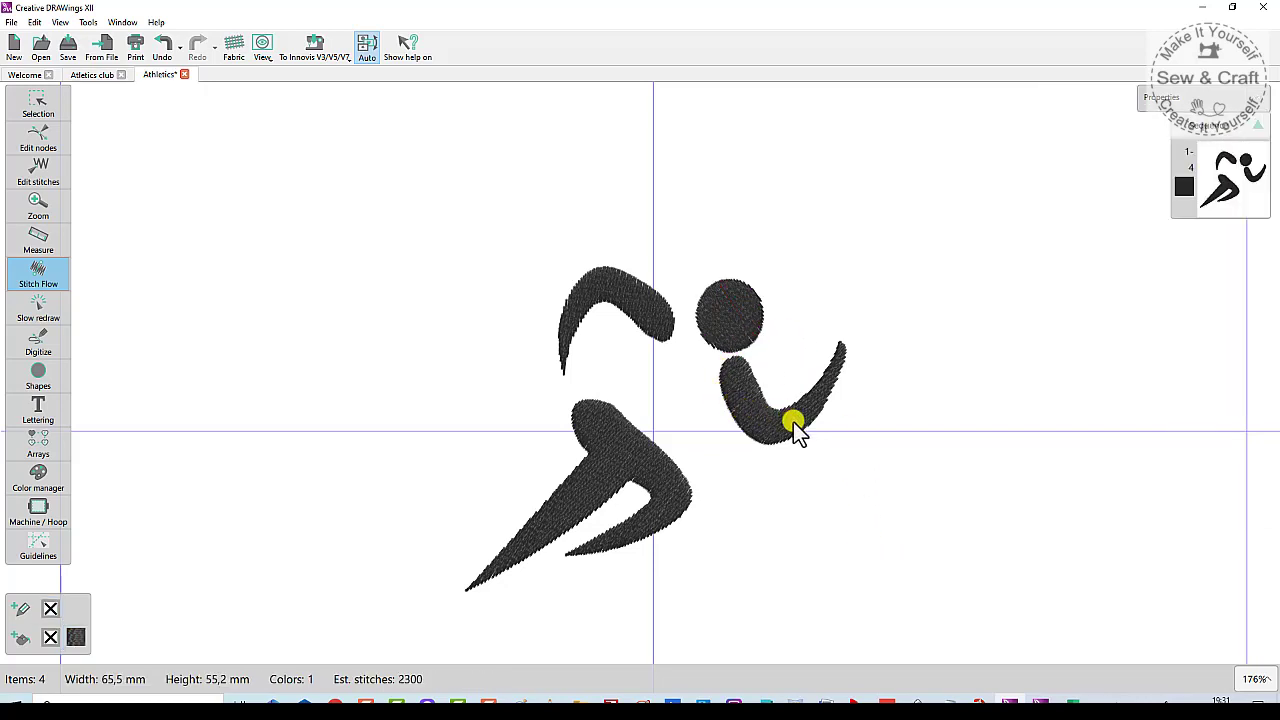
- Redraw the front arm's stitch direction as a short, steep line across the forearm just beyond the bend
click(794, 420)
drag(793, 410, 801, 434)
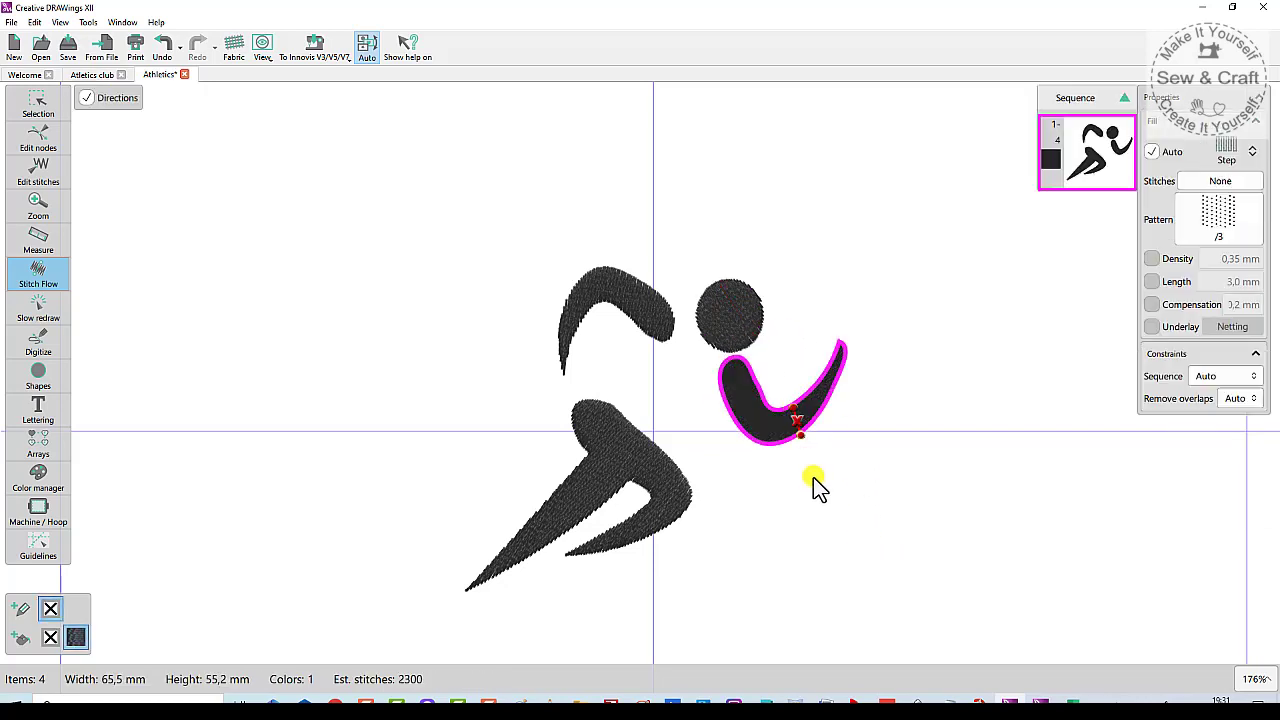
click(800, 490)
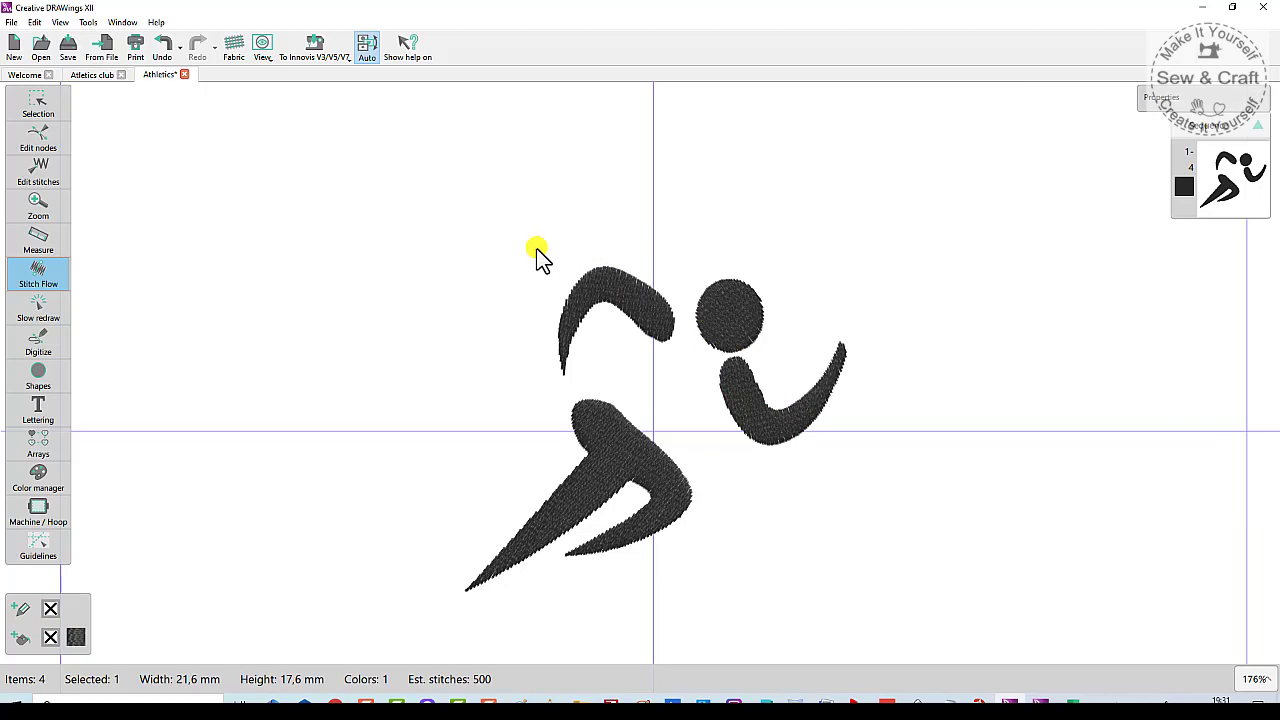
click(37, 104)
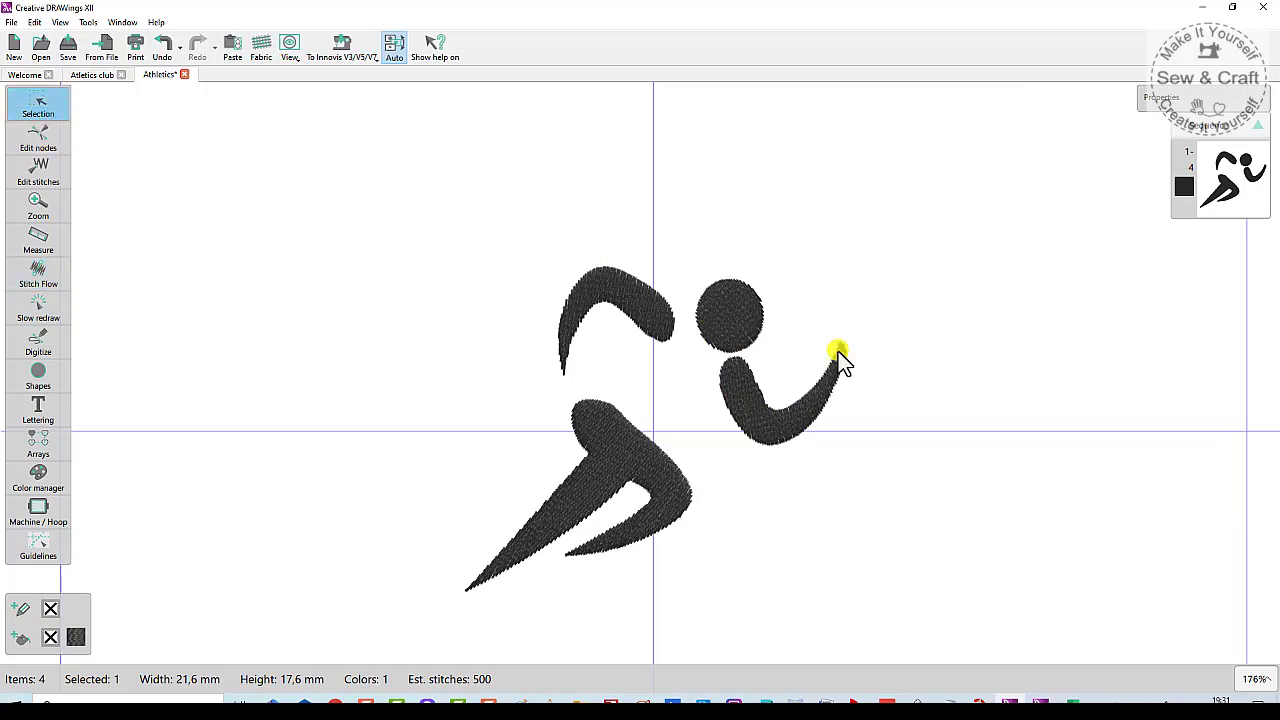
click(508, 340)
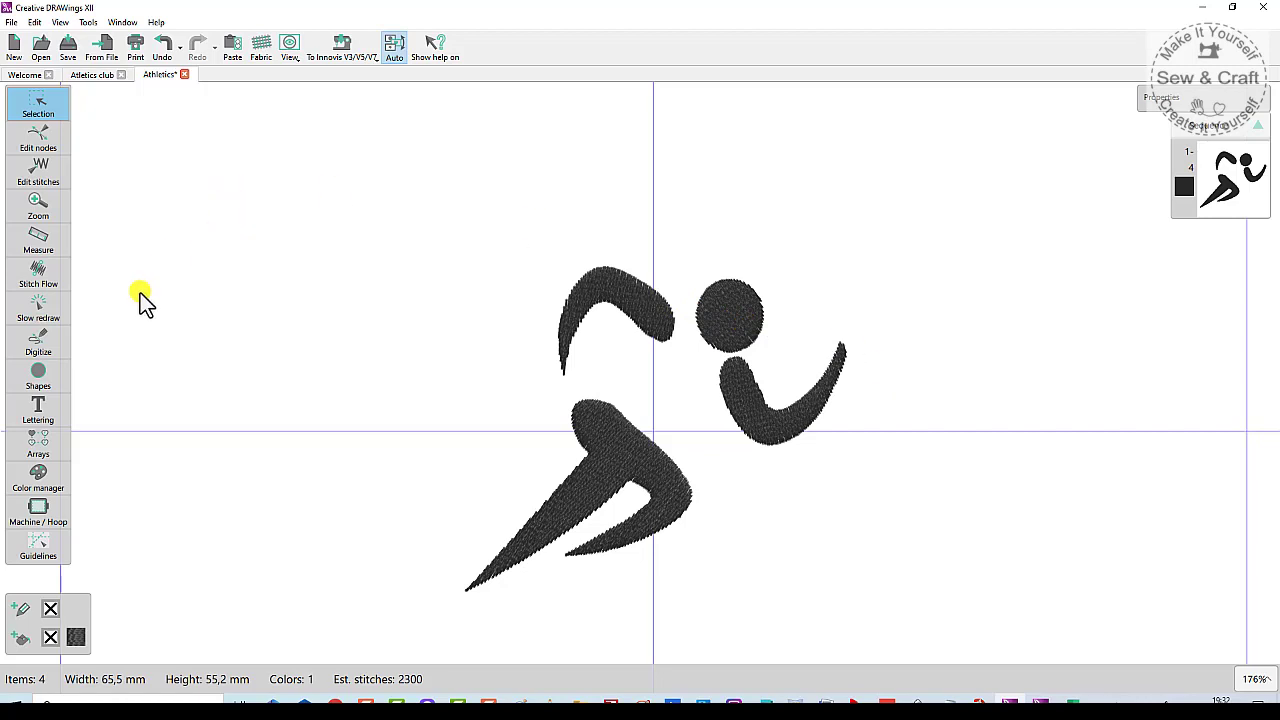
click(58, 344)
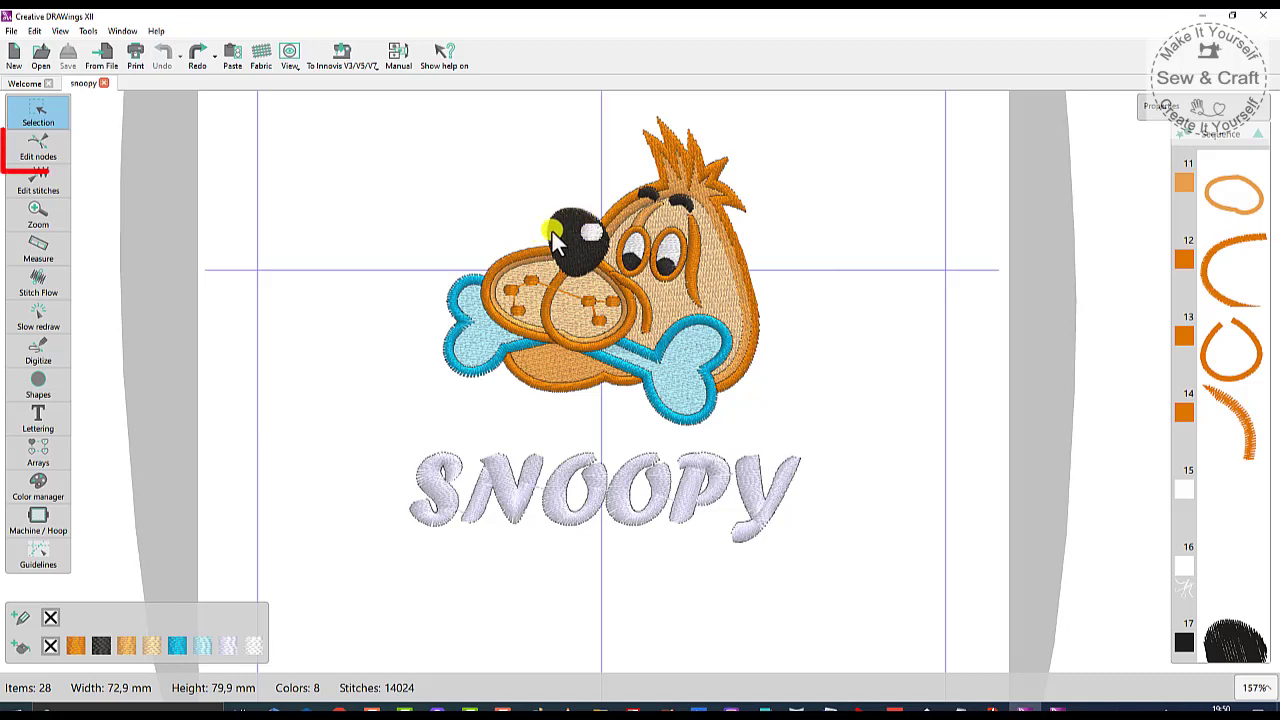
- Reshape the dog's black nose by pulling its outer node away from the face, making it about 19 mm wide by 13 mm high
click(39, 150)
click(555, 228)
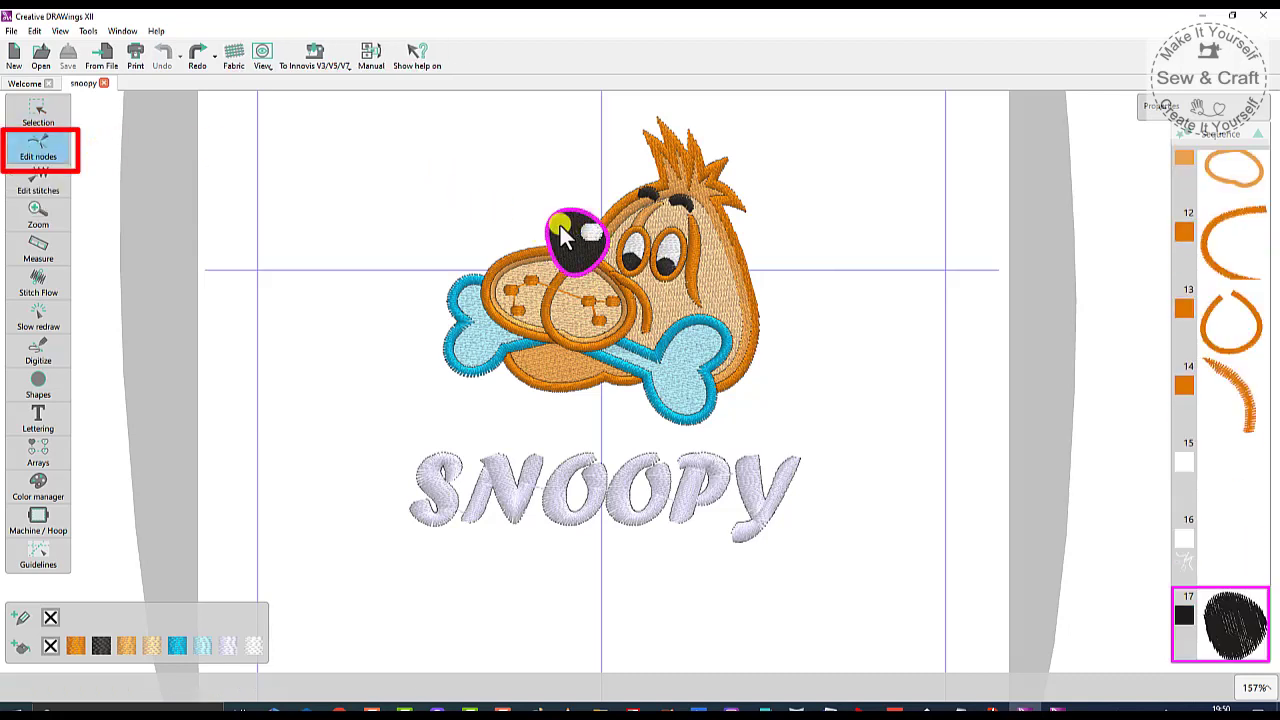
drag(542, 237, 508, 222)
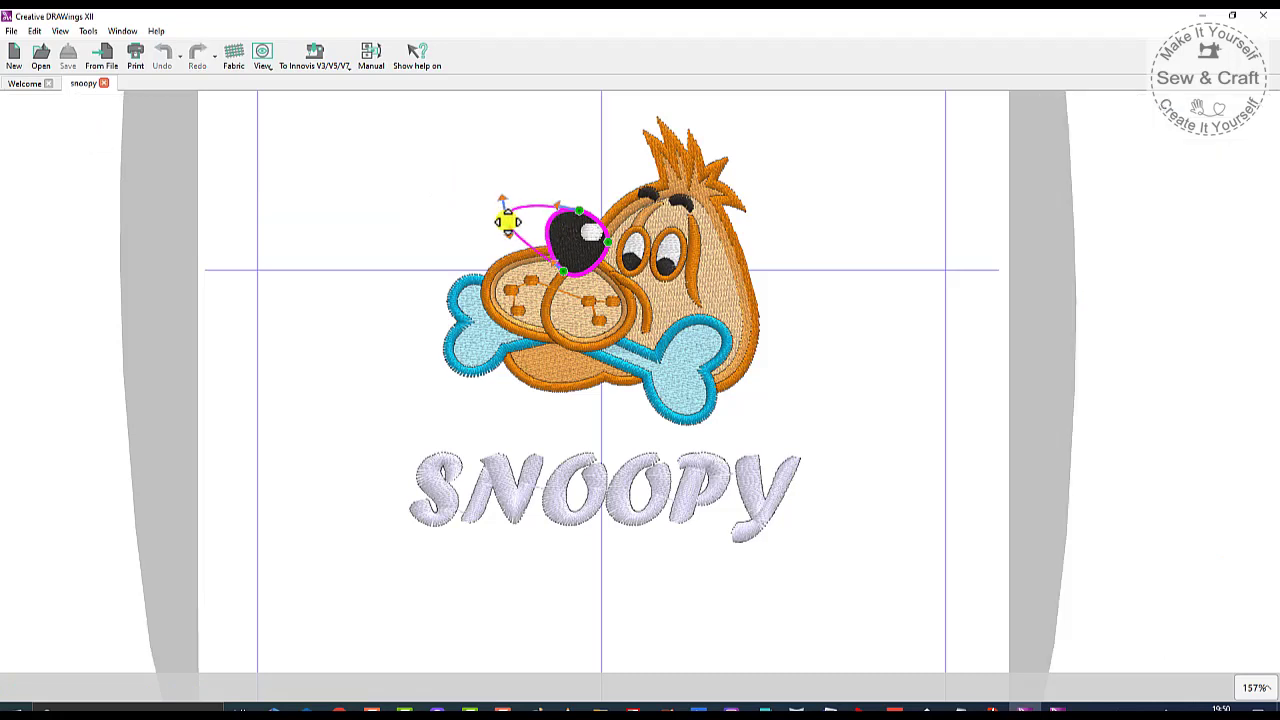
drag(508, 222, 508, 222)
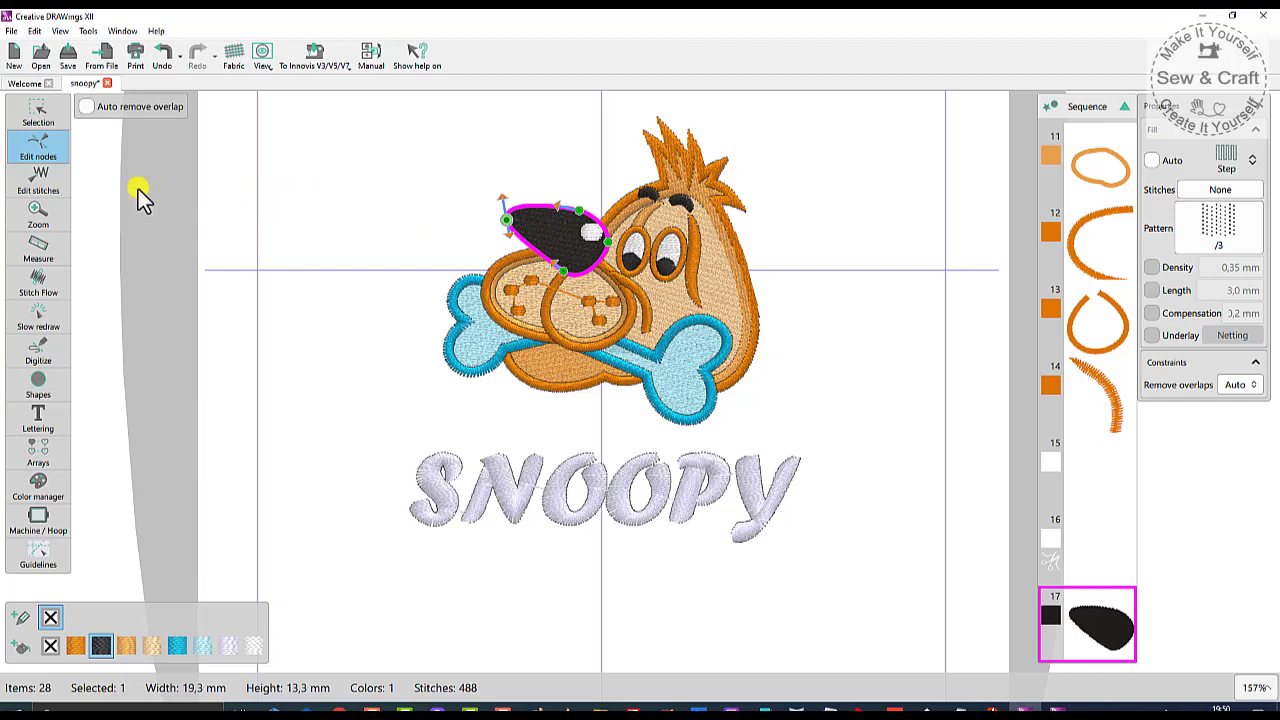
- Measure across the dog's eye farther from the nose in millimetres
mouse_move(34, 210)
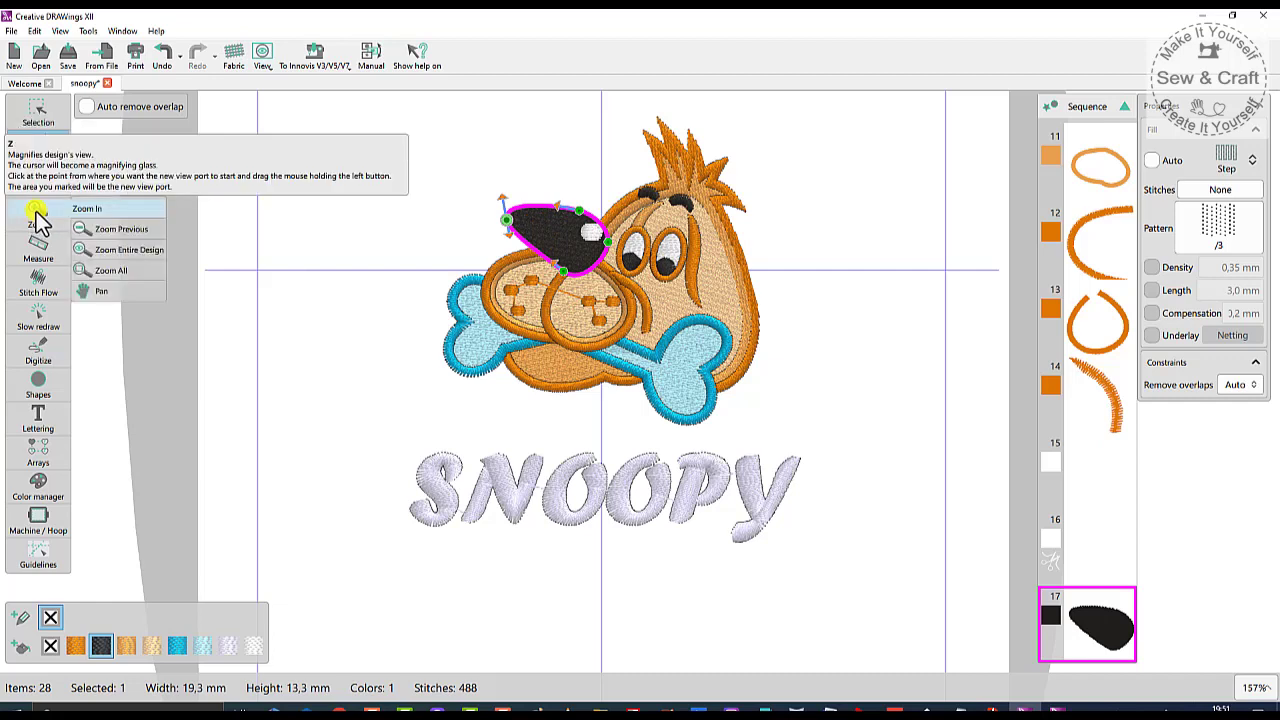
click(35, 250)
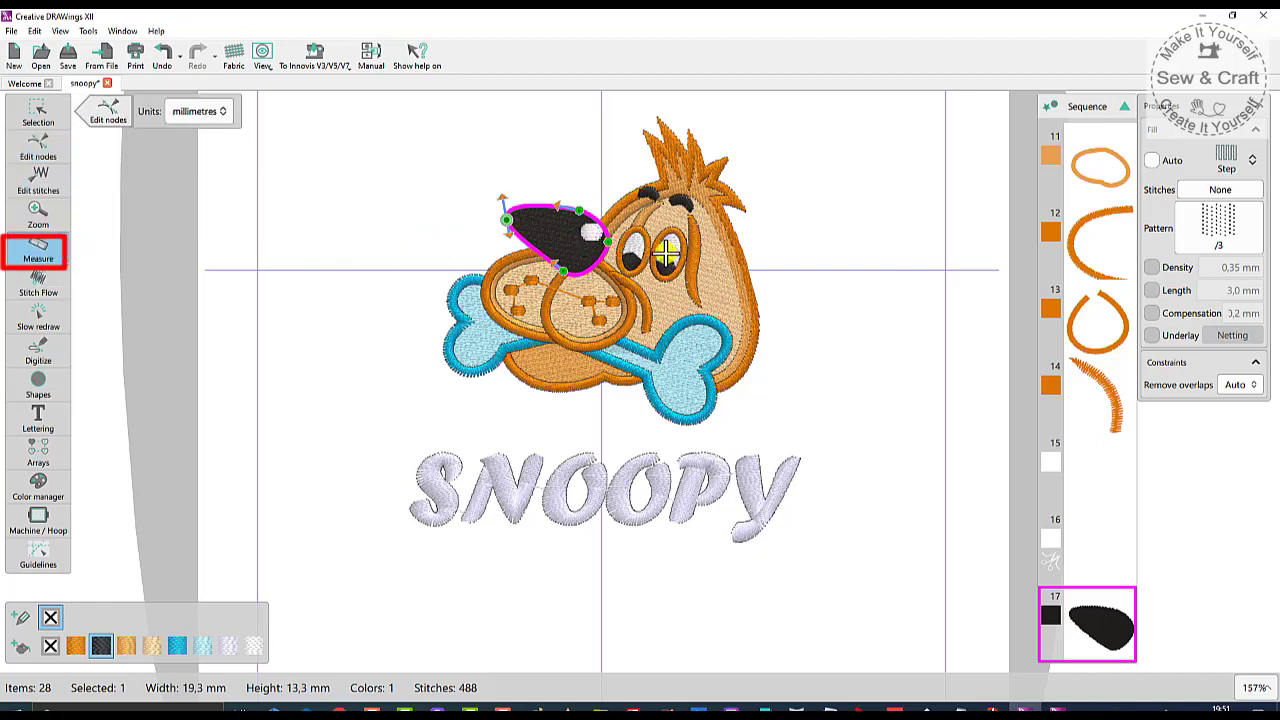
drag(656, 252, 681, 252)
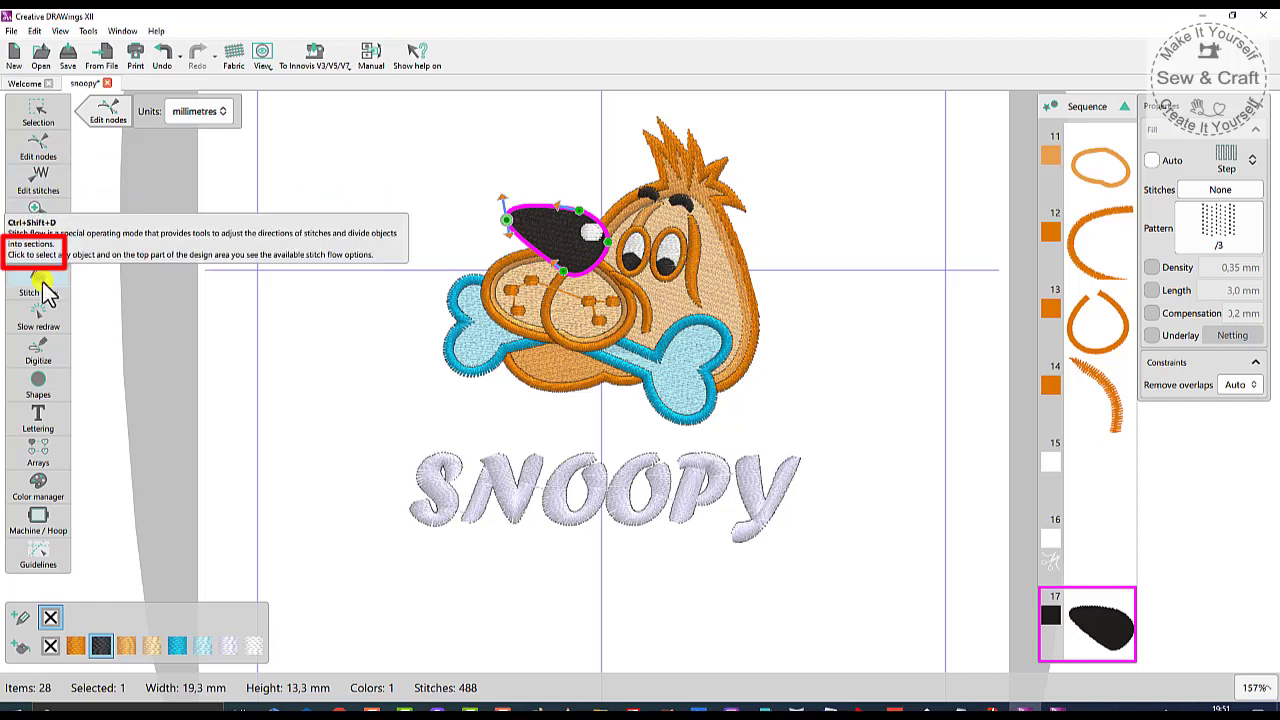
- Set a near-vertical stitch direction across the orange lower jaw beneath the bone
click(40, 287)
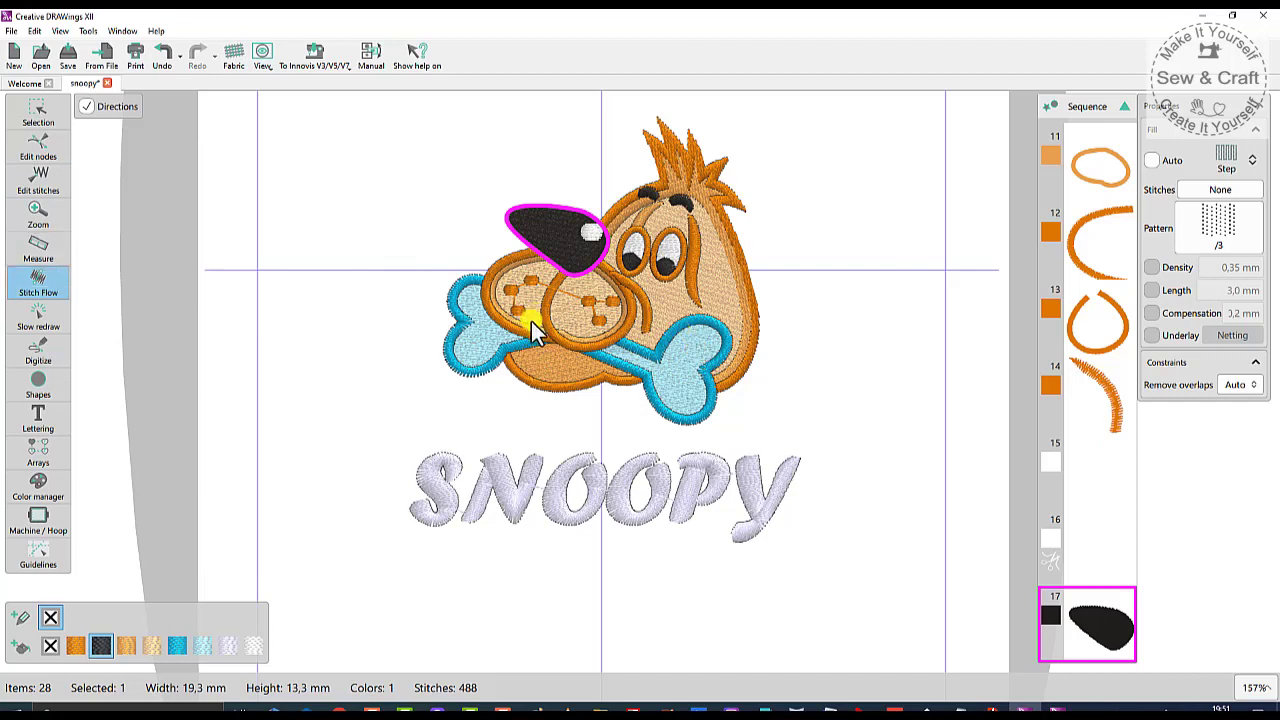
click(551, 371)
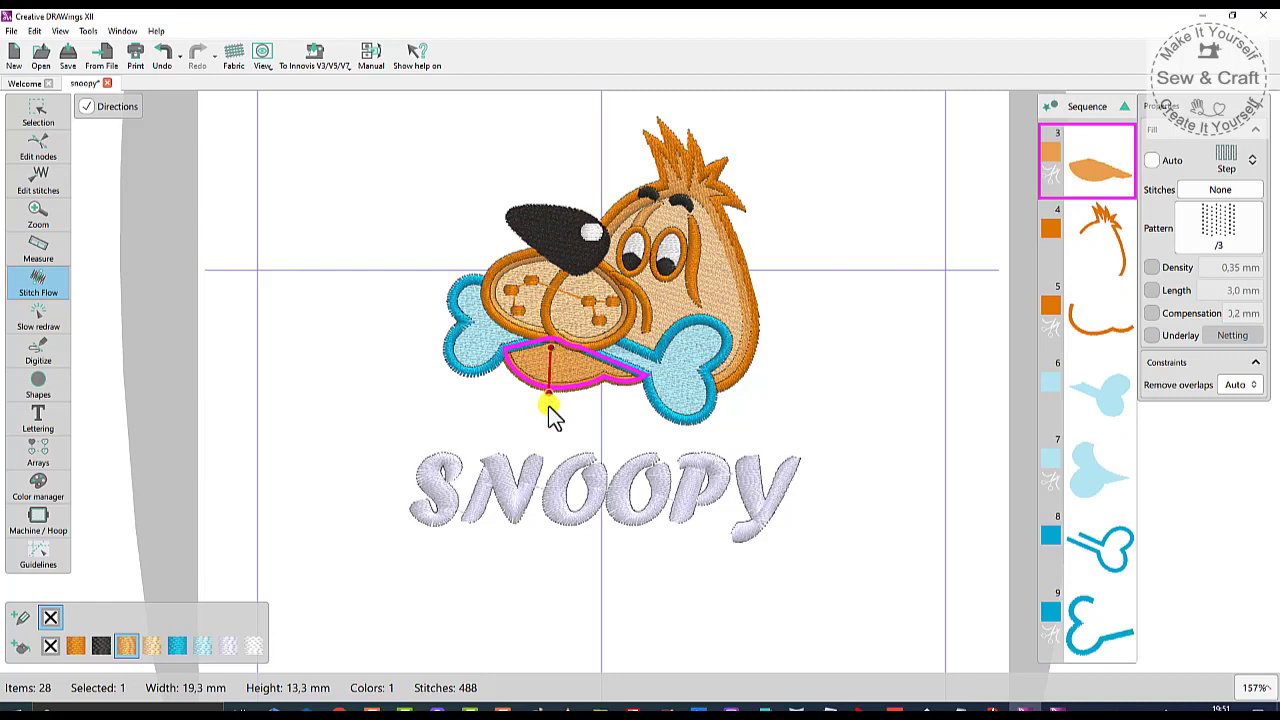
click(288, 346)
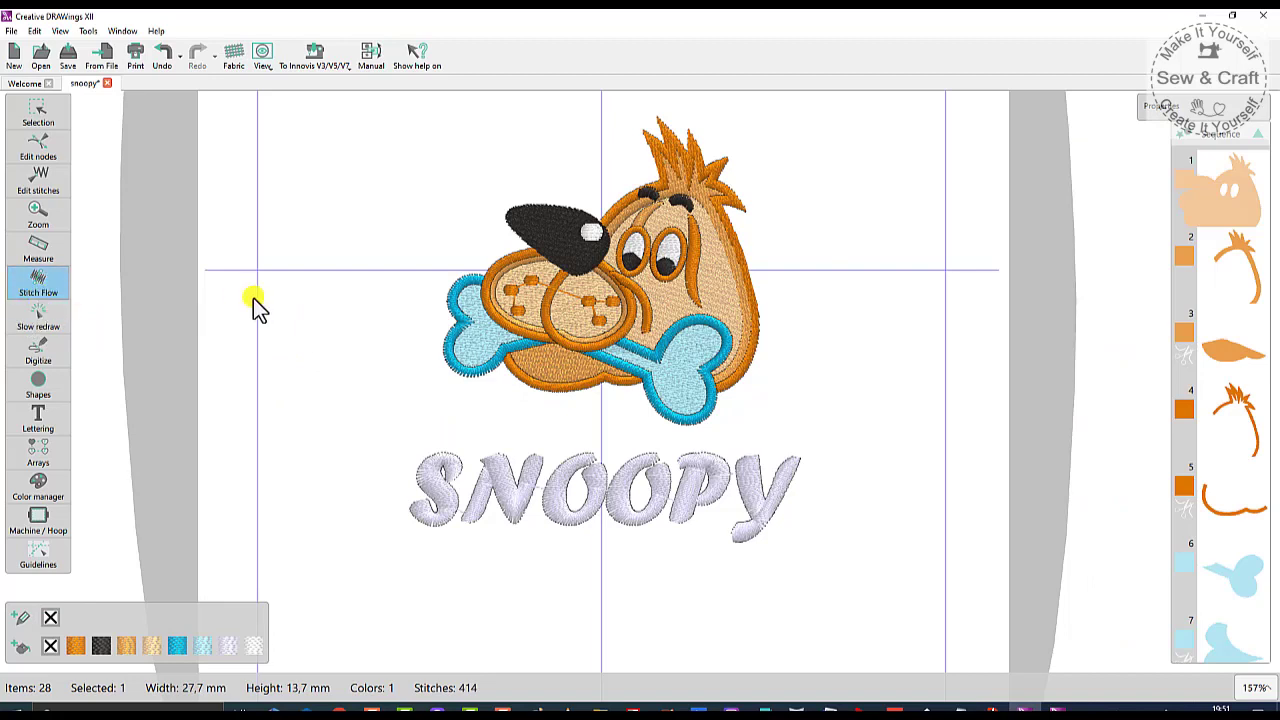
- Preview the dog design's sewing order with Slow redraw, advancing to about stitch 3237 and playing the simulation from there
click(36, 320)
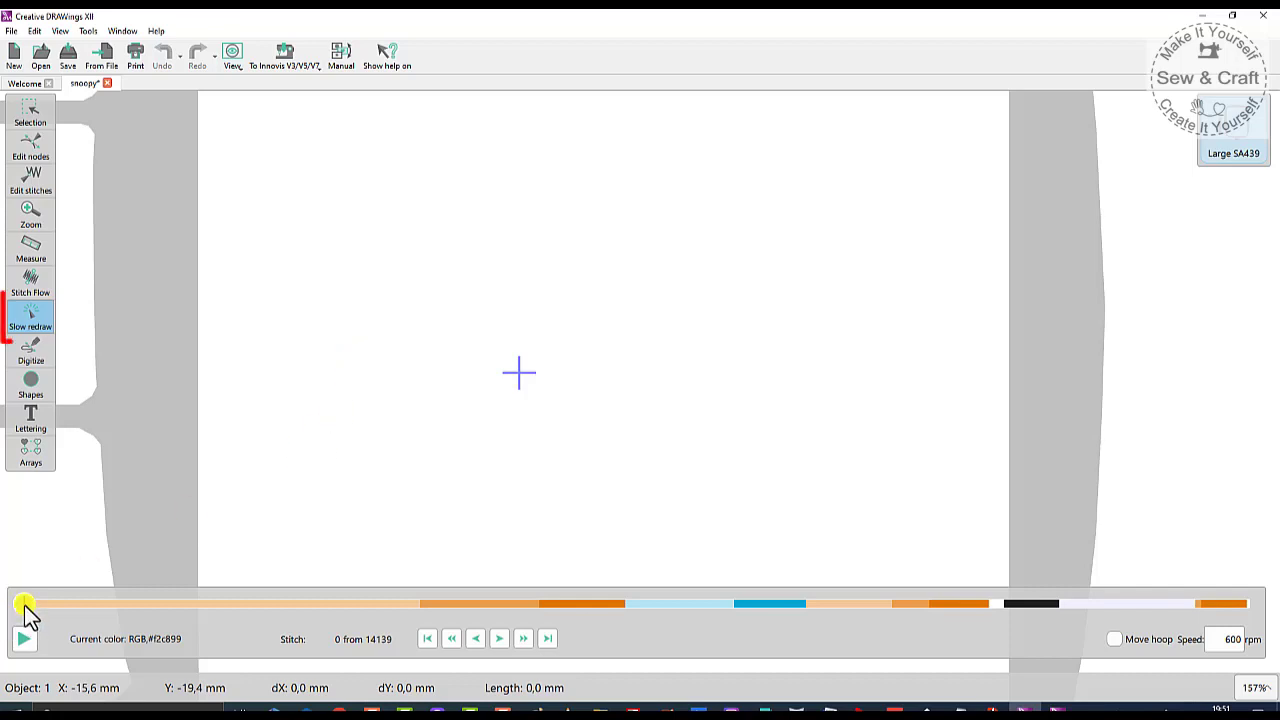
drag(22, 604, 304, 600)
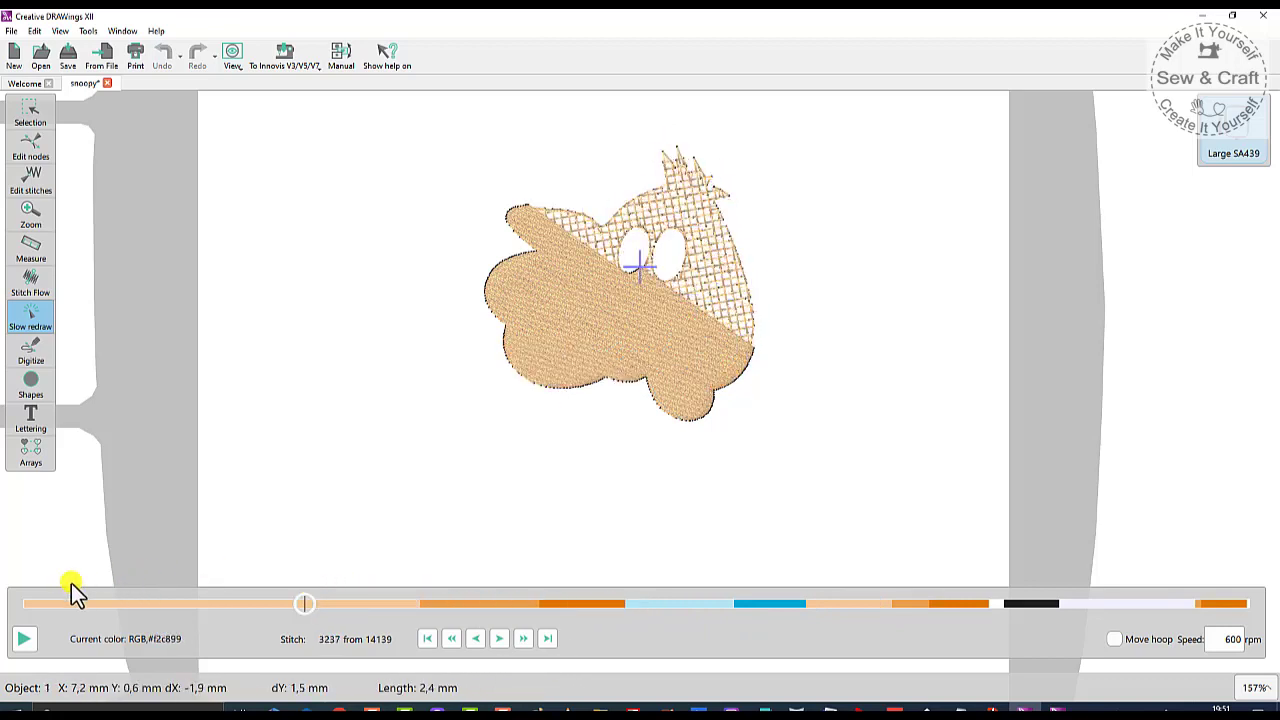
click(23, 638)
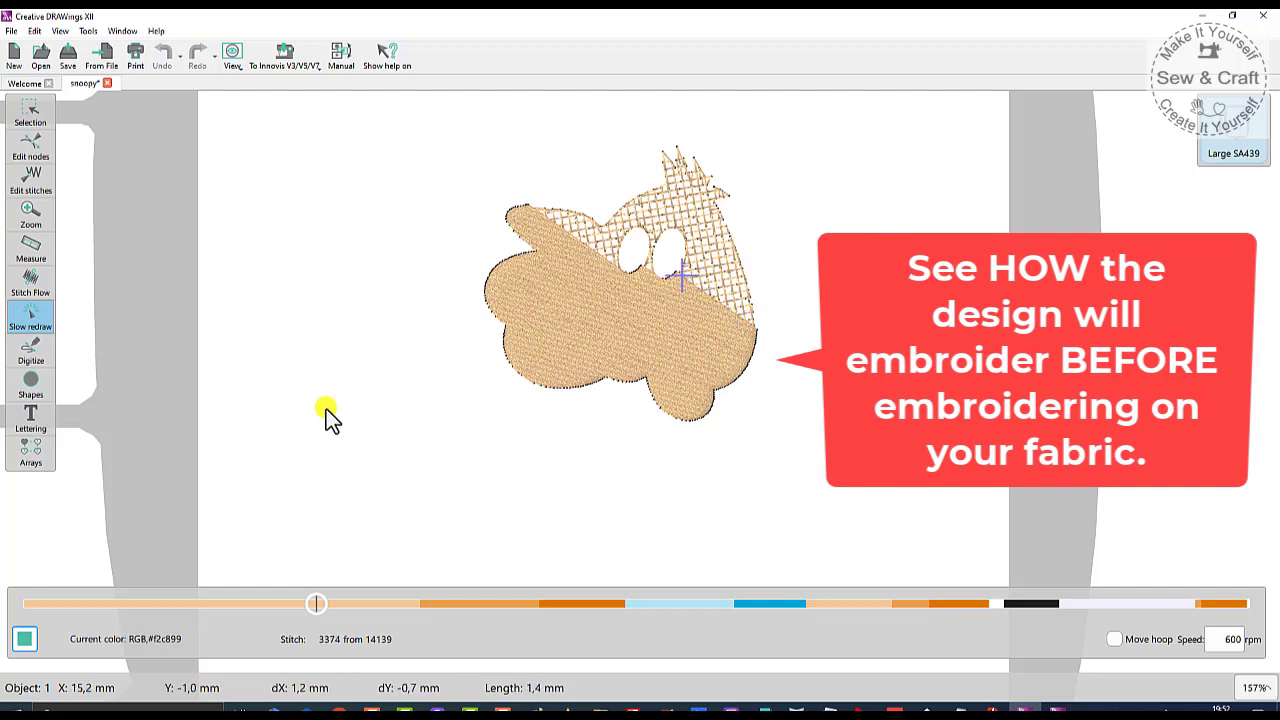
click(28, 112)
- Draw a star about 33 mm wide by 38 mm high above the dog's nose and set its number of rays to five
click(38, 345)
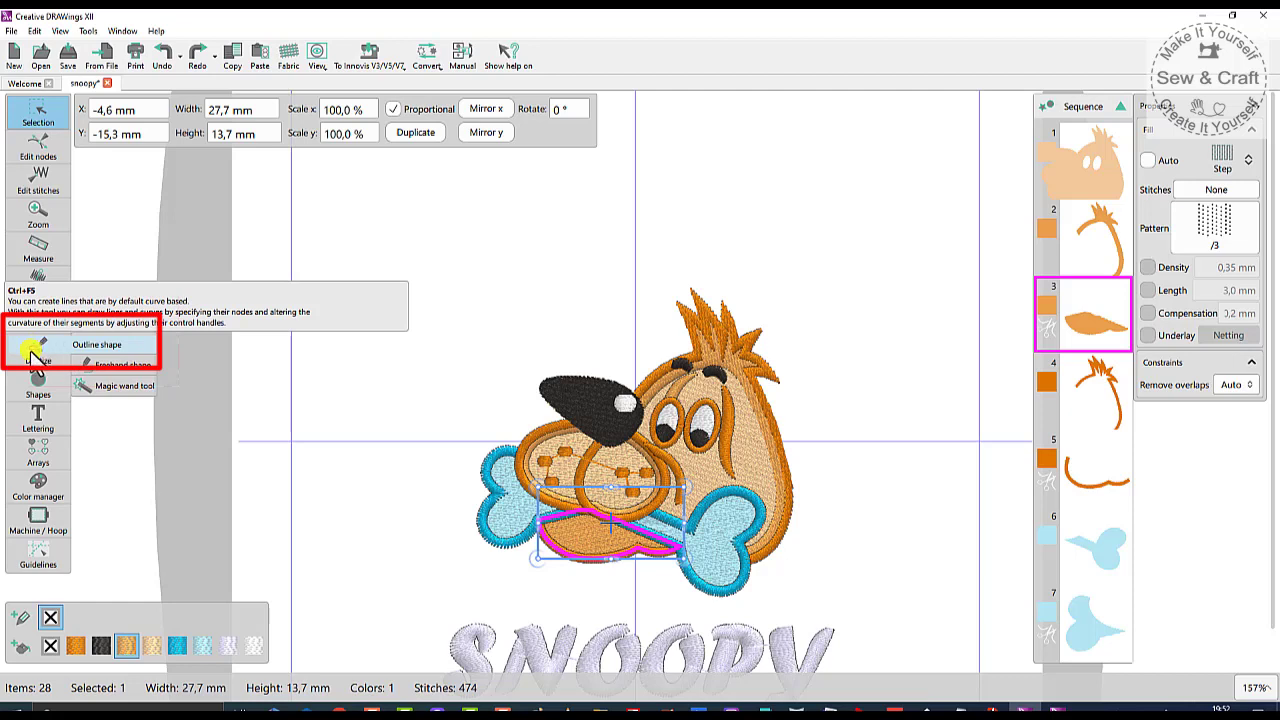
mouse_move(37, 390)
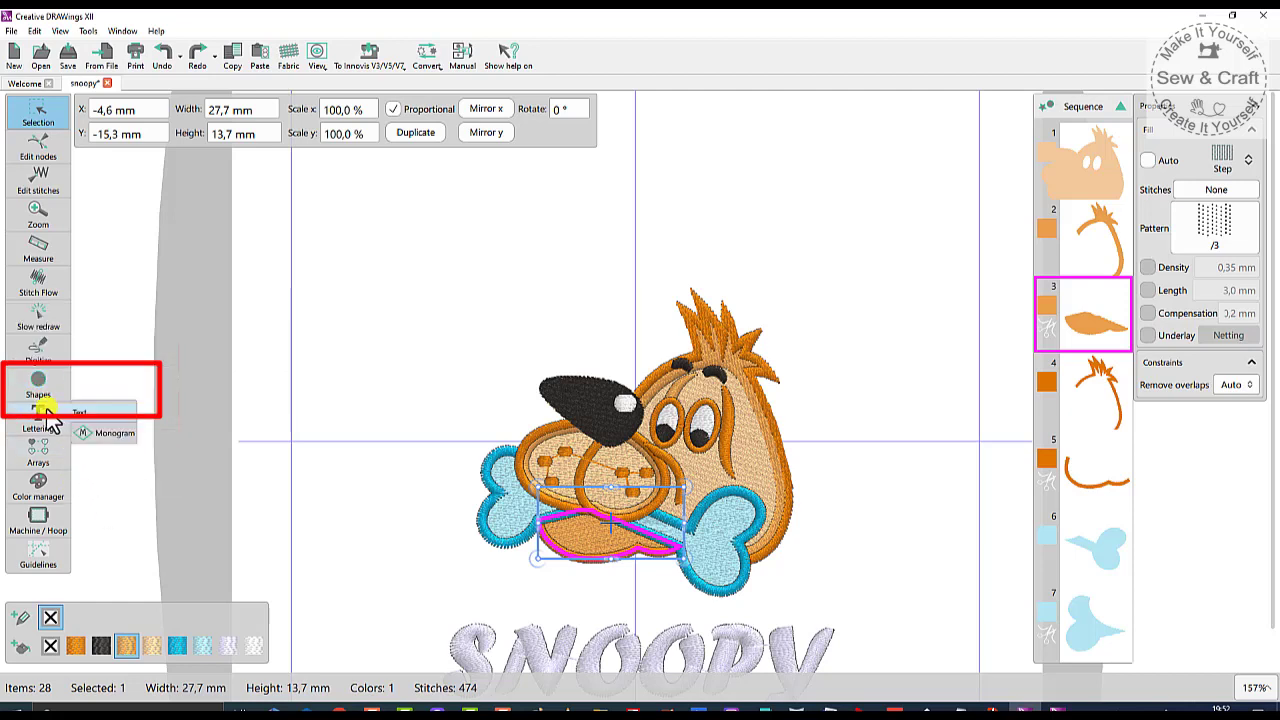
click(40, 400)
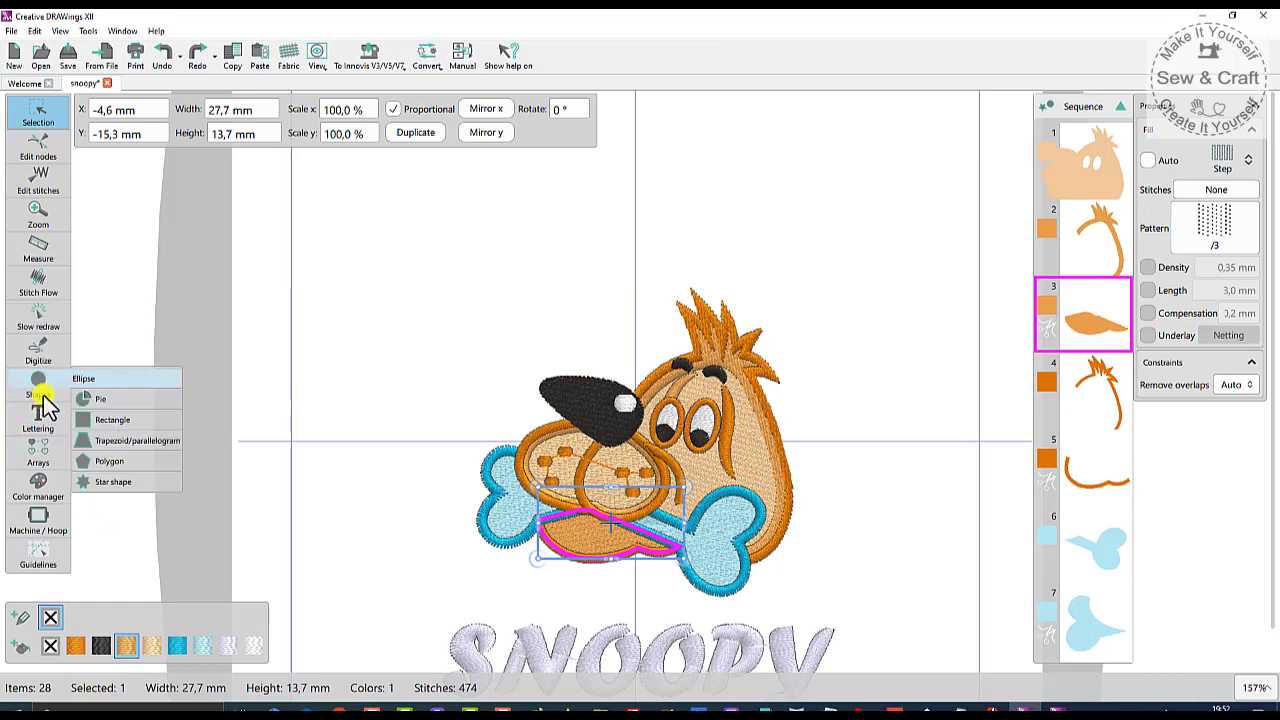
click(100, 482)
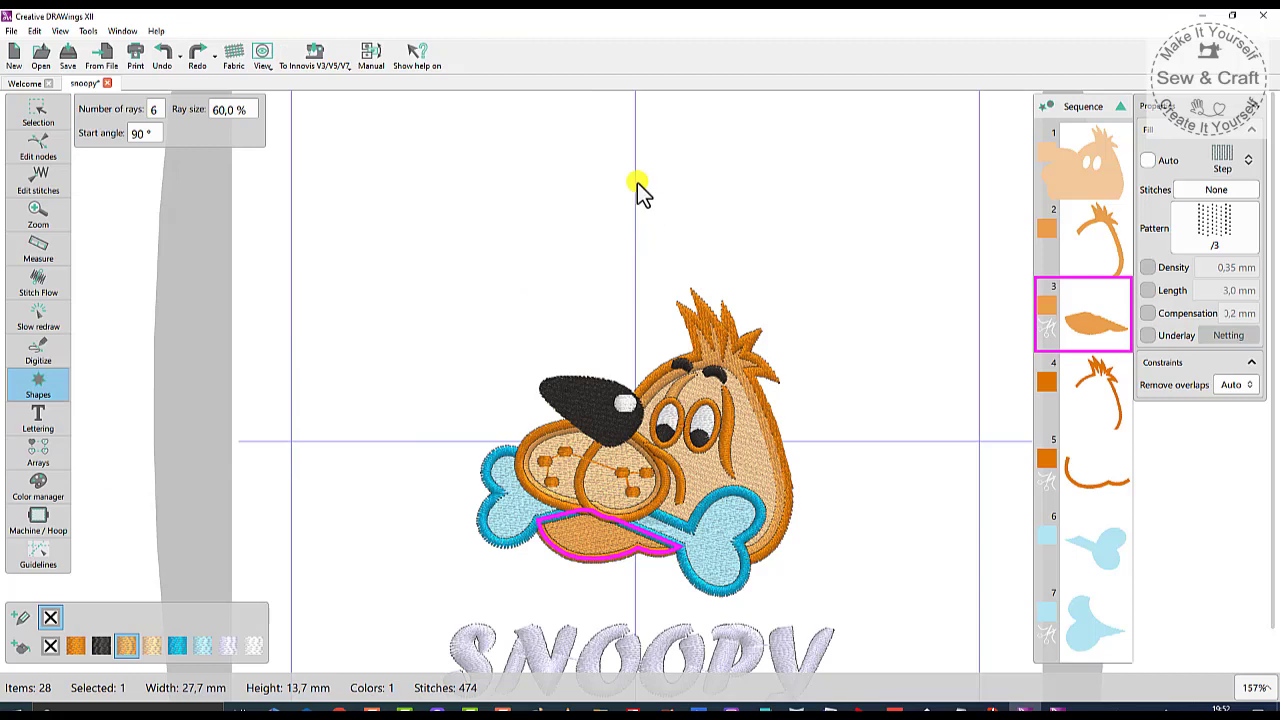
drag(582, 184, 394, 381)
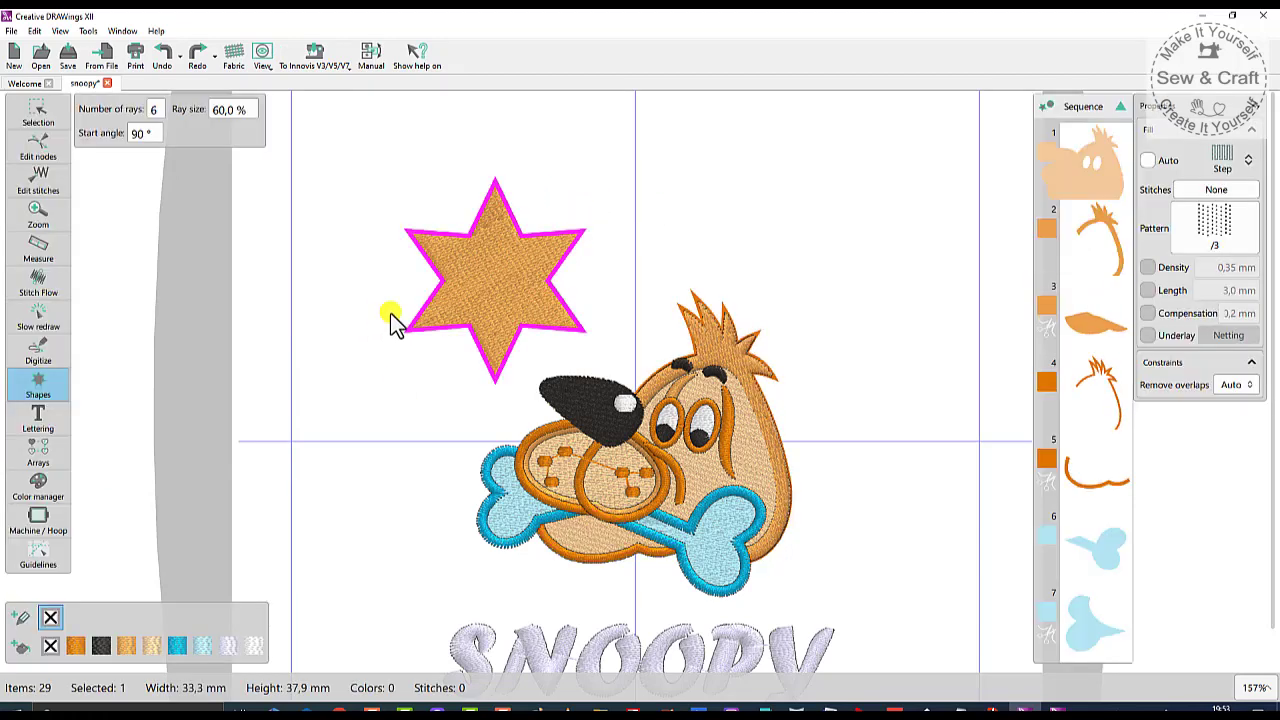
double_click(153, 110)
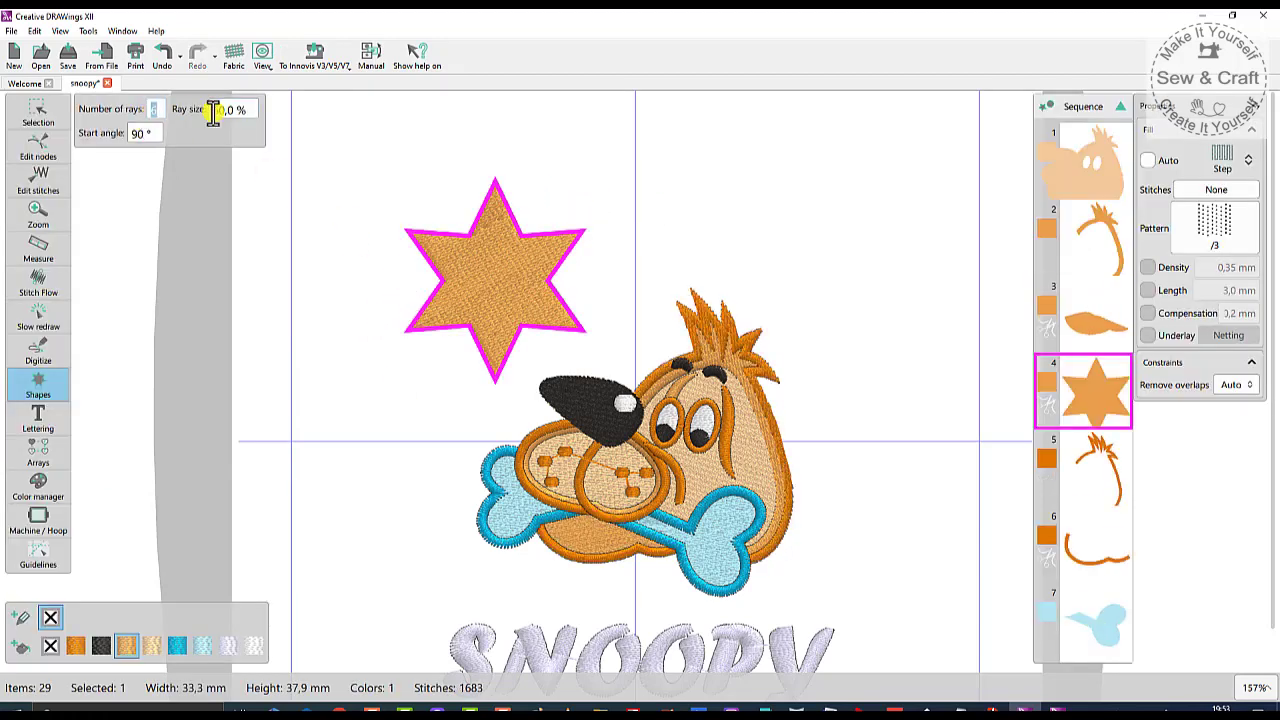
key(Return)
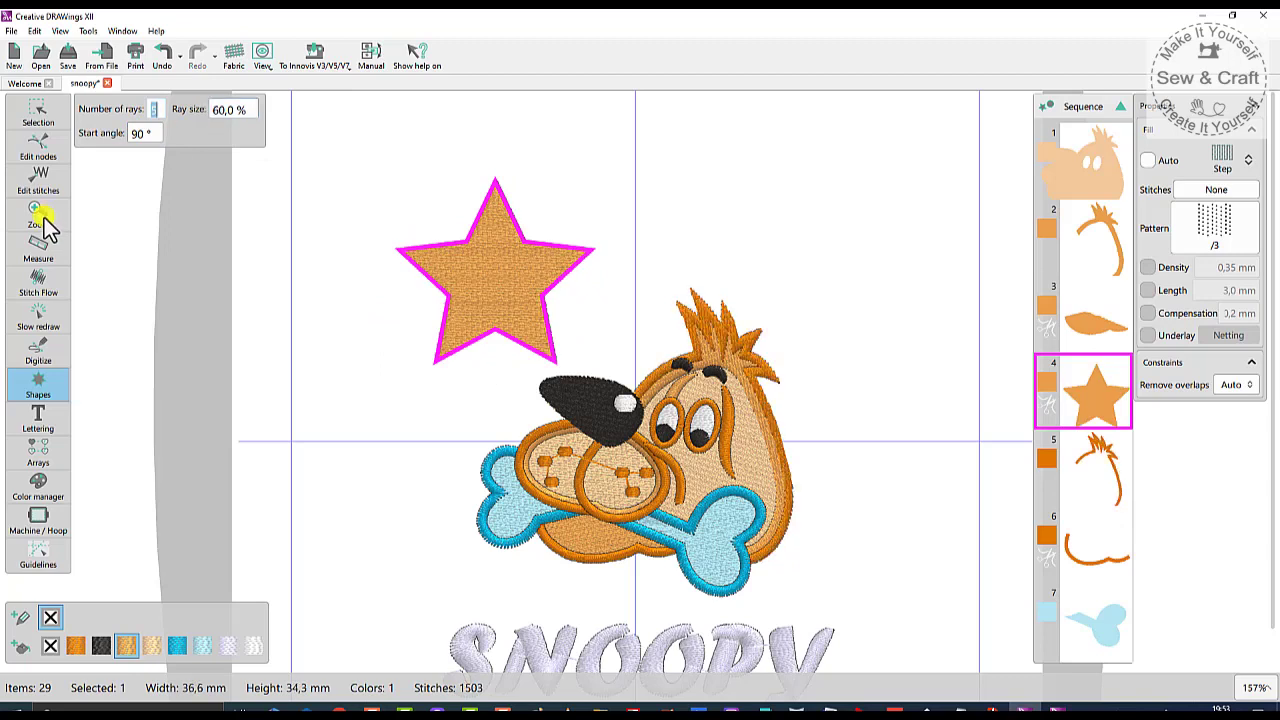
- Change the star's step fill pattern to Chain
click(44, 217)
click(228, 110)
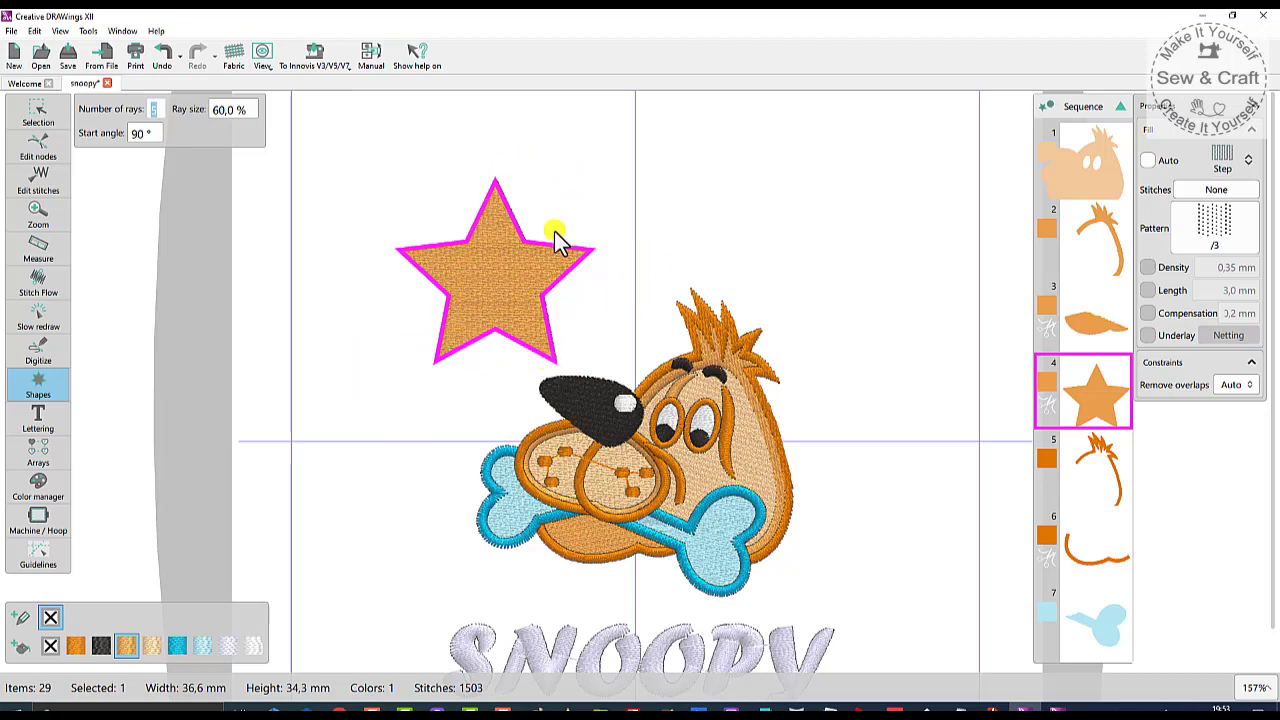
click(1220, 158)
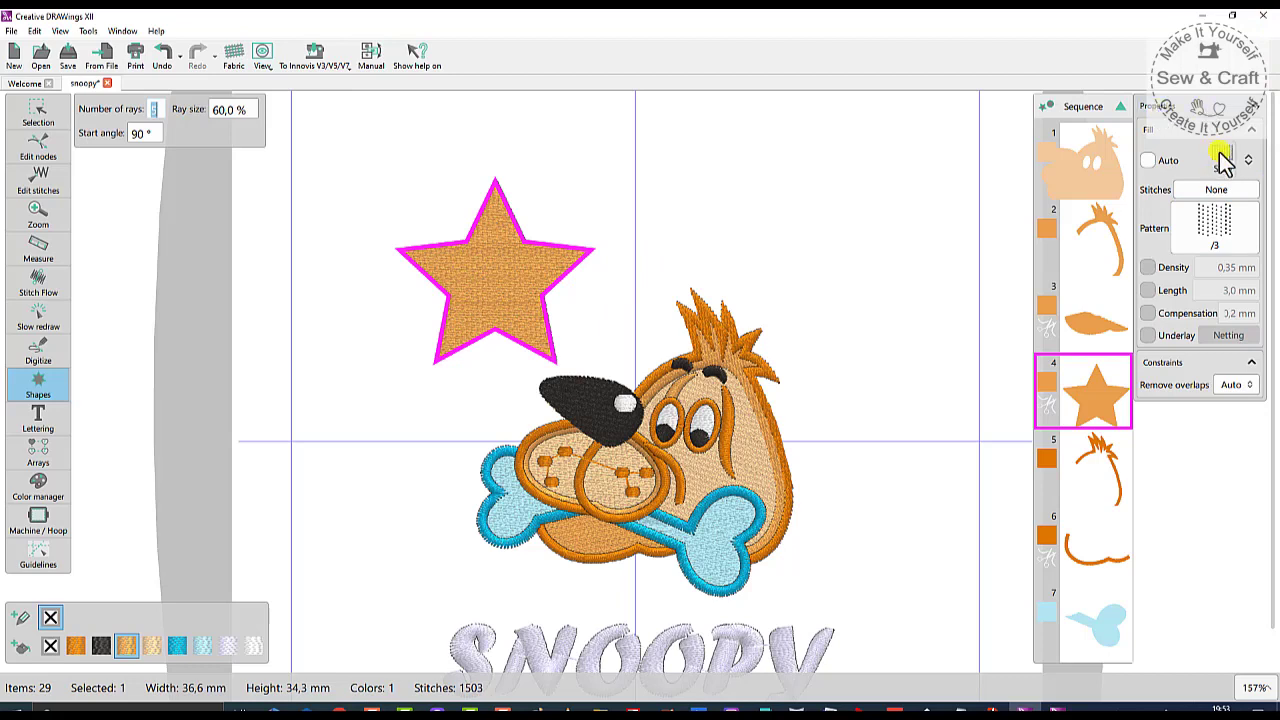
click(1222, 158)
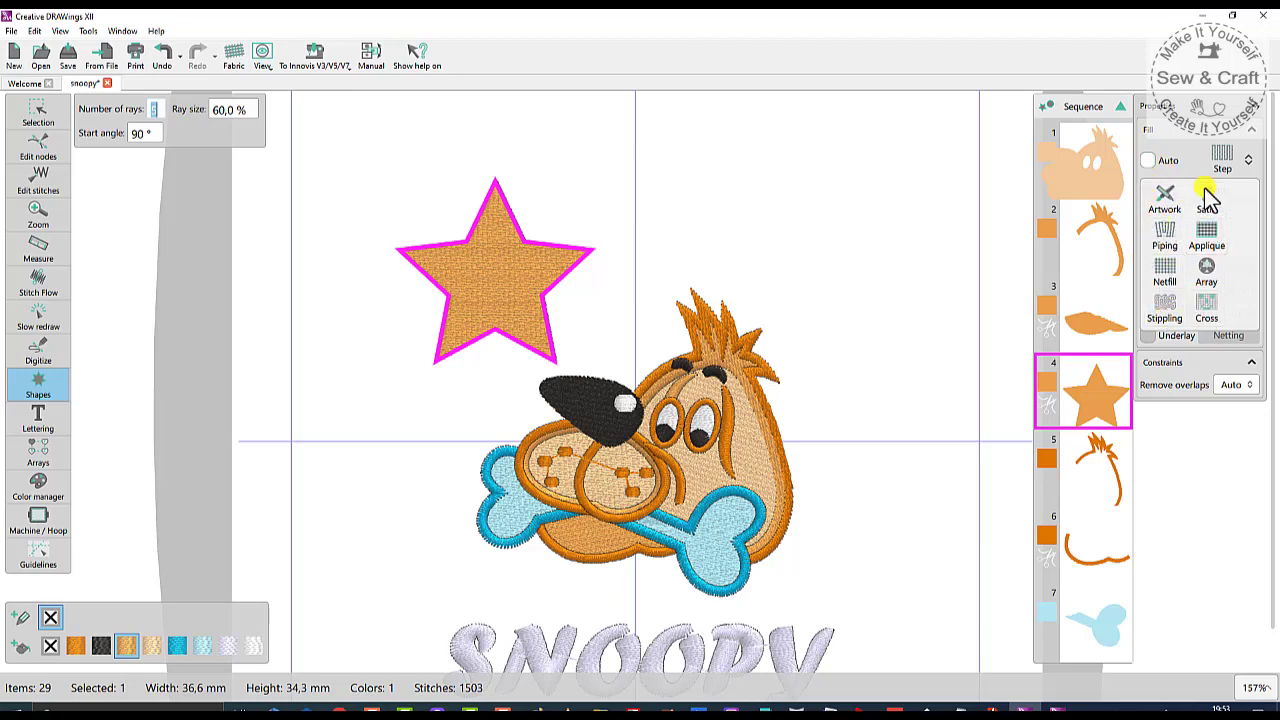
click(1220, 158)
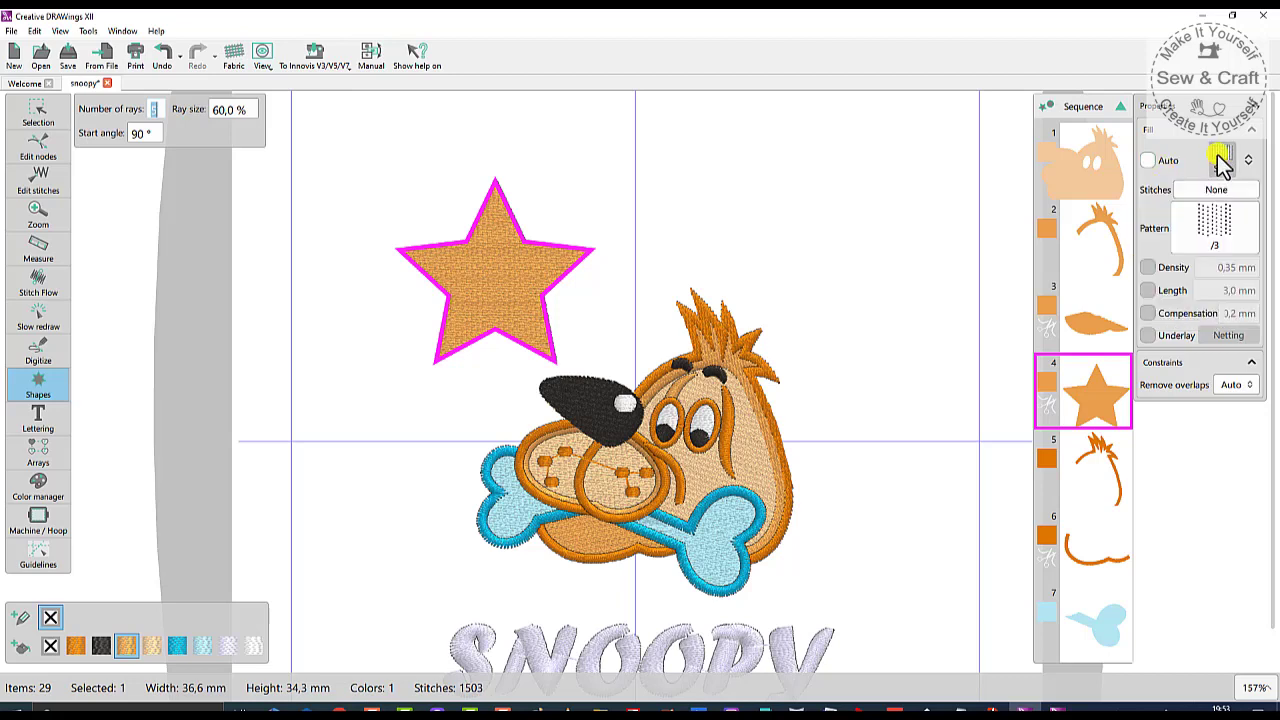
click(1200, 225)
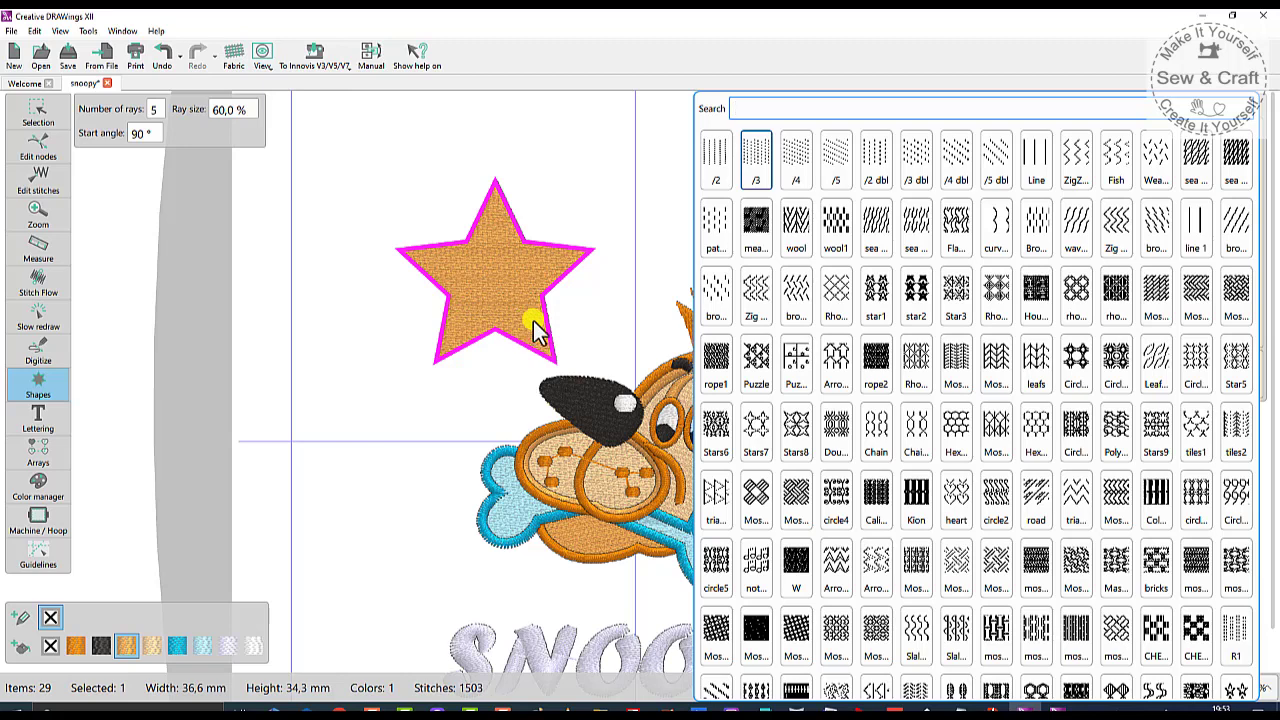
click(876, 424)
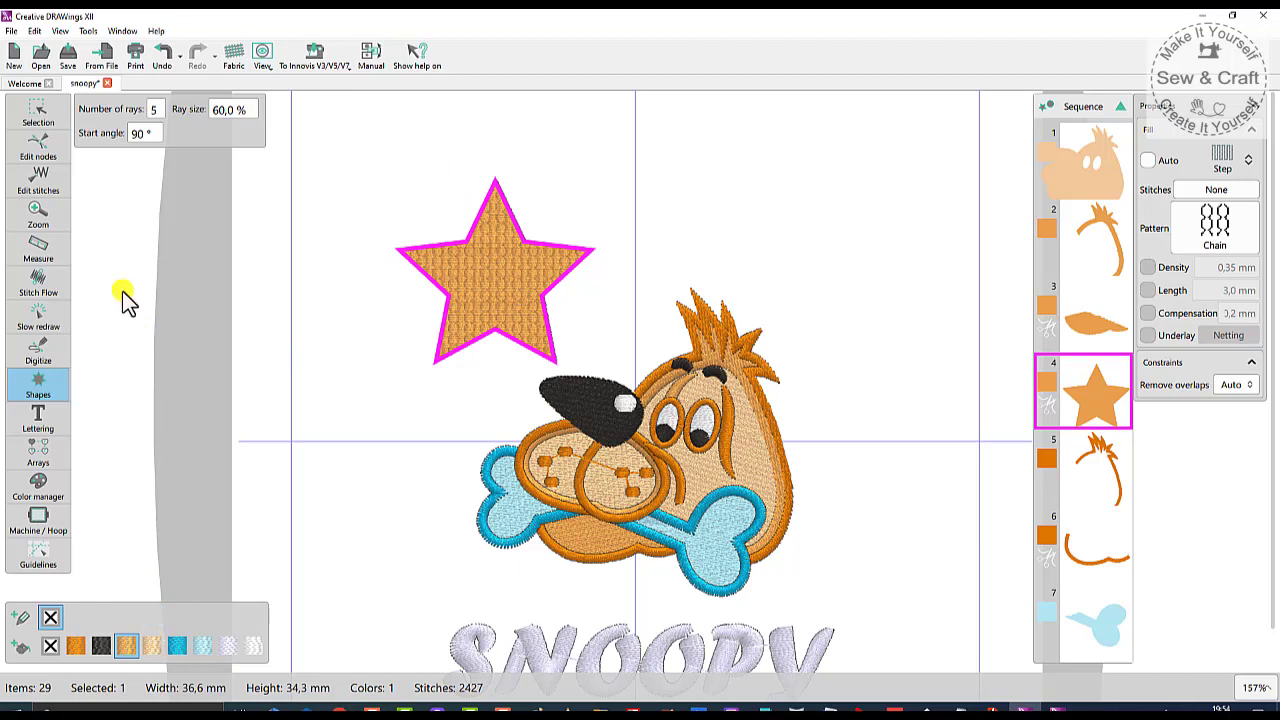
- Give the star's Chain fill a new stitch direction with Stitch Flow
click(44, 286)
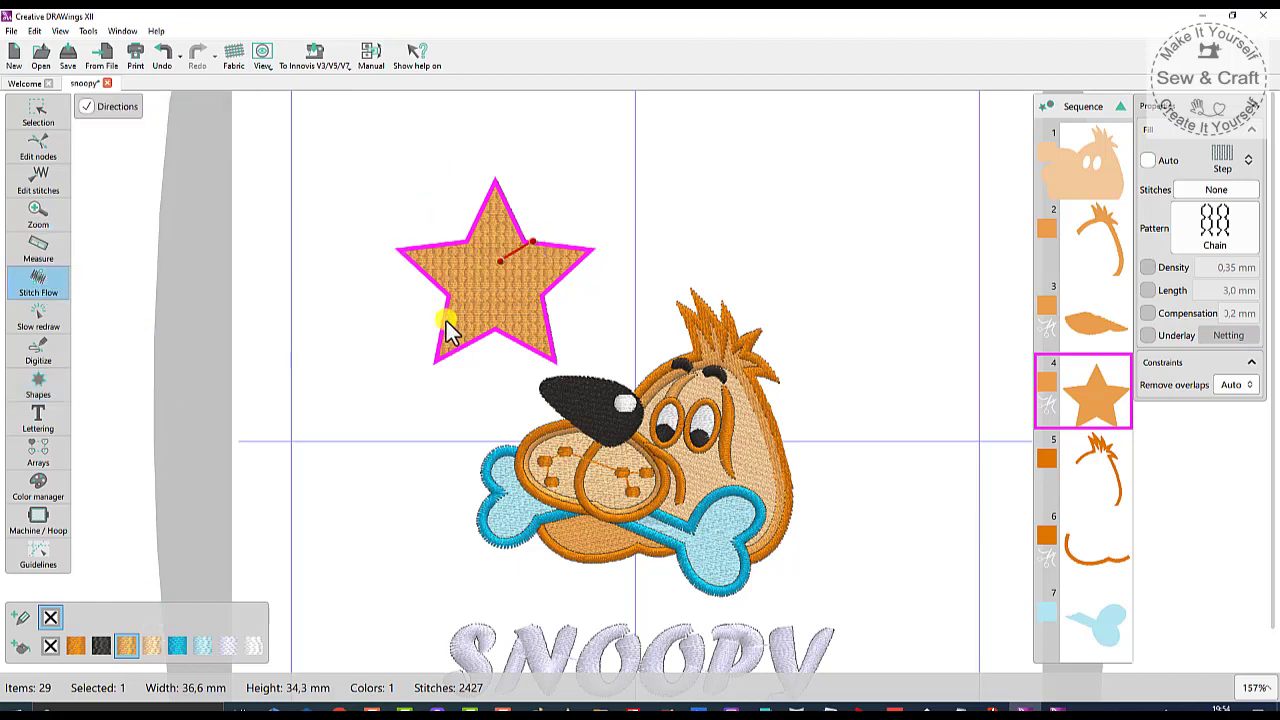
click(377, 292)
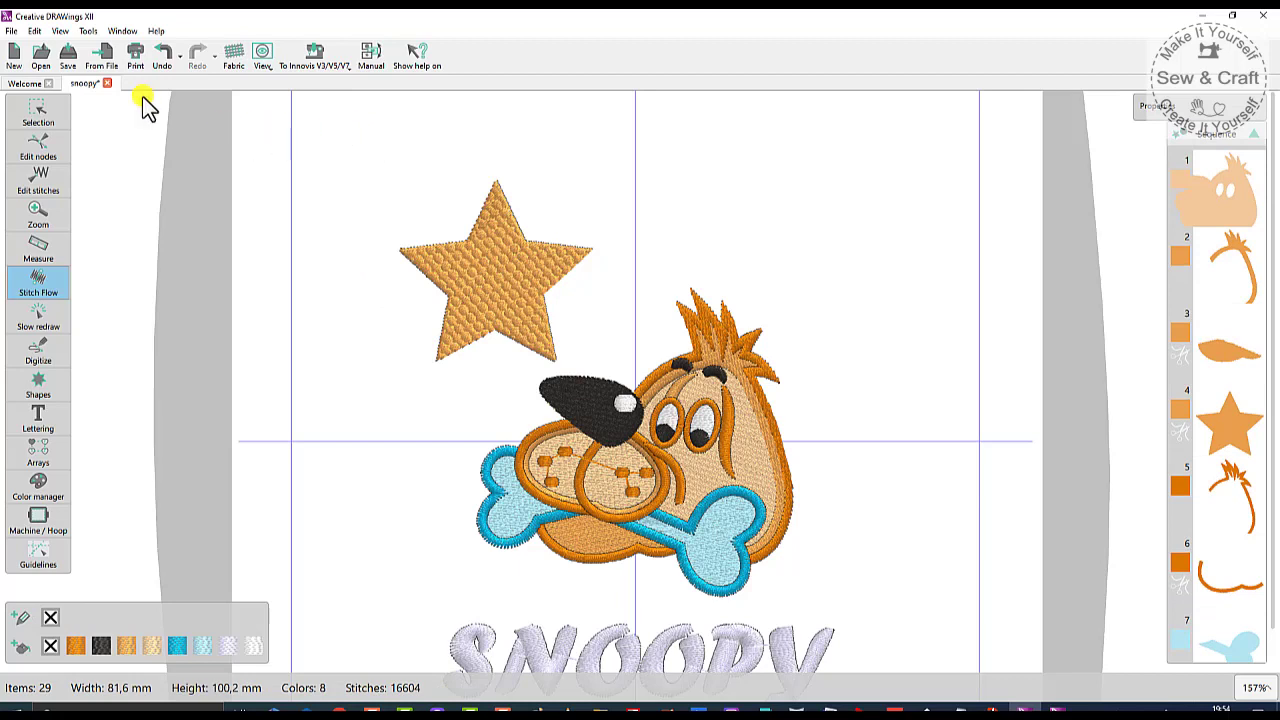
click(38, 112)
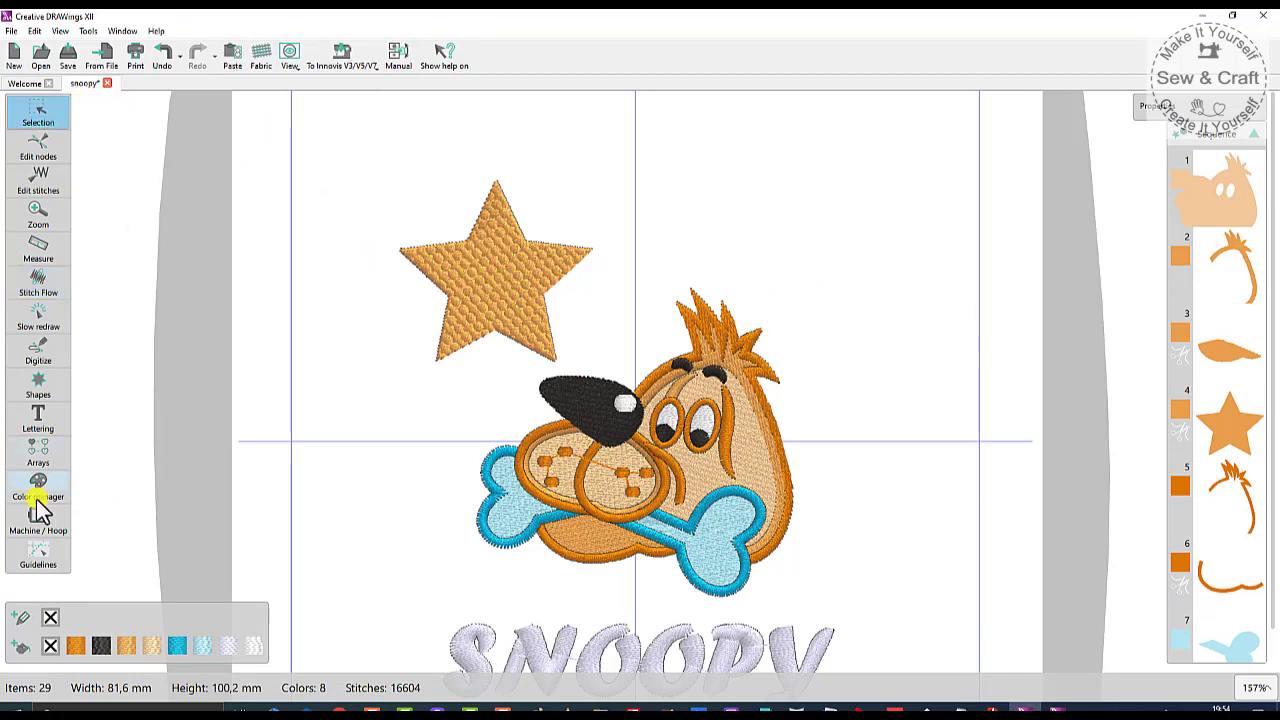
- Review the lettering options and the machine and hoop settings for the snoopy design
scroll(395, 457, down, 4)
mouse_move(14, 400)
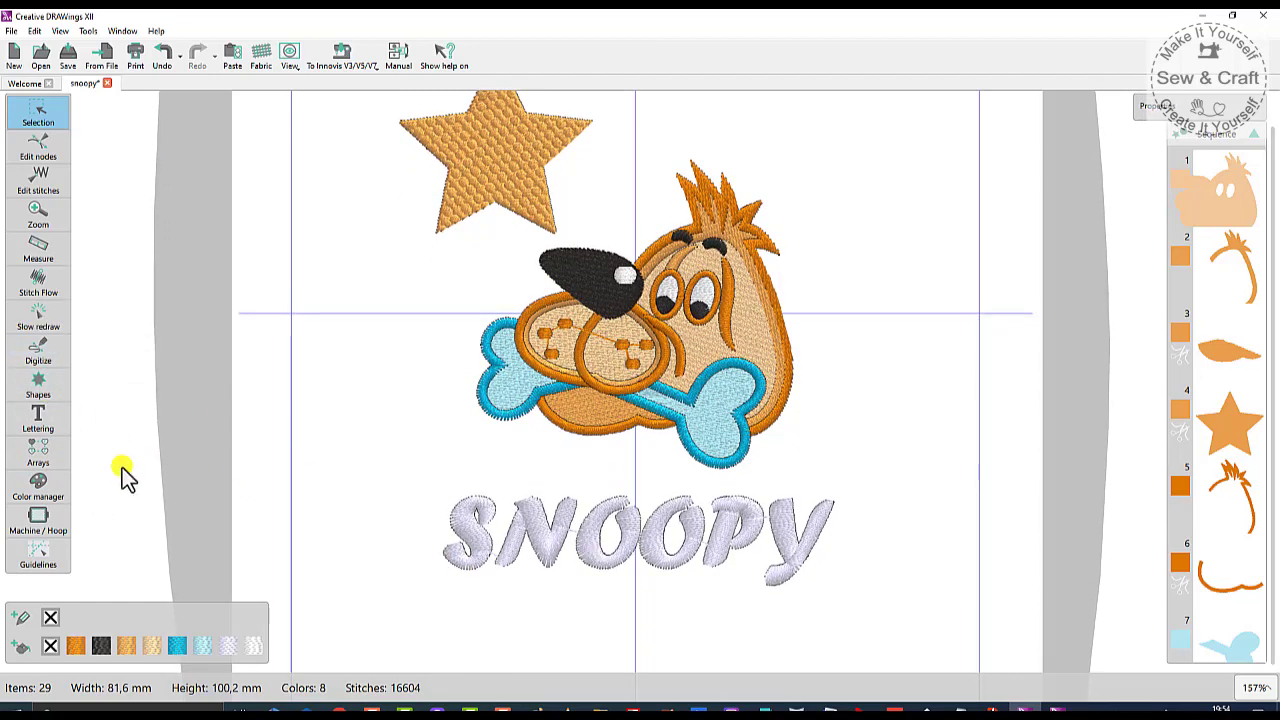
click(47, 430)
click(79, 412)
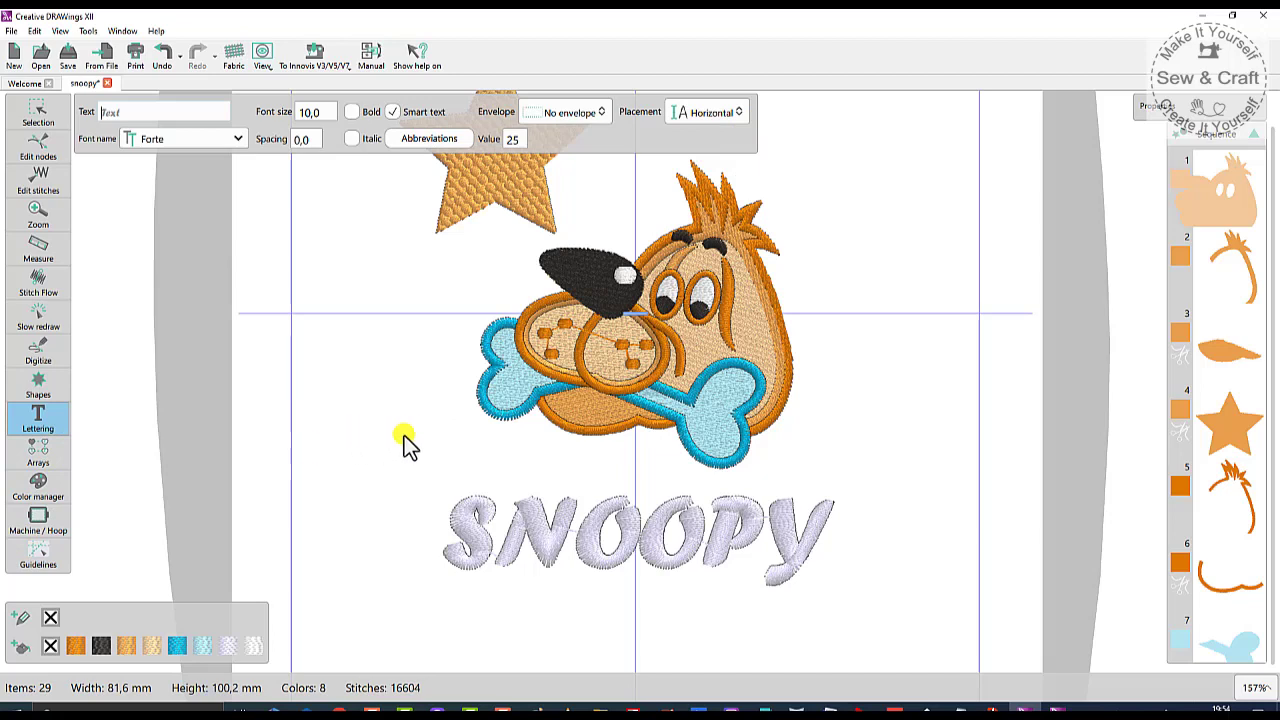
click(40, 522)
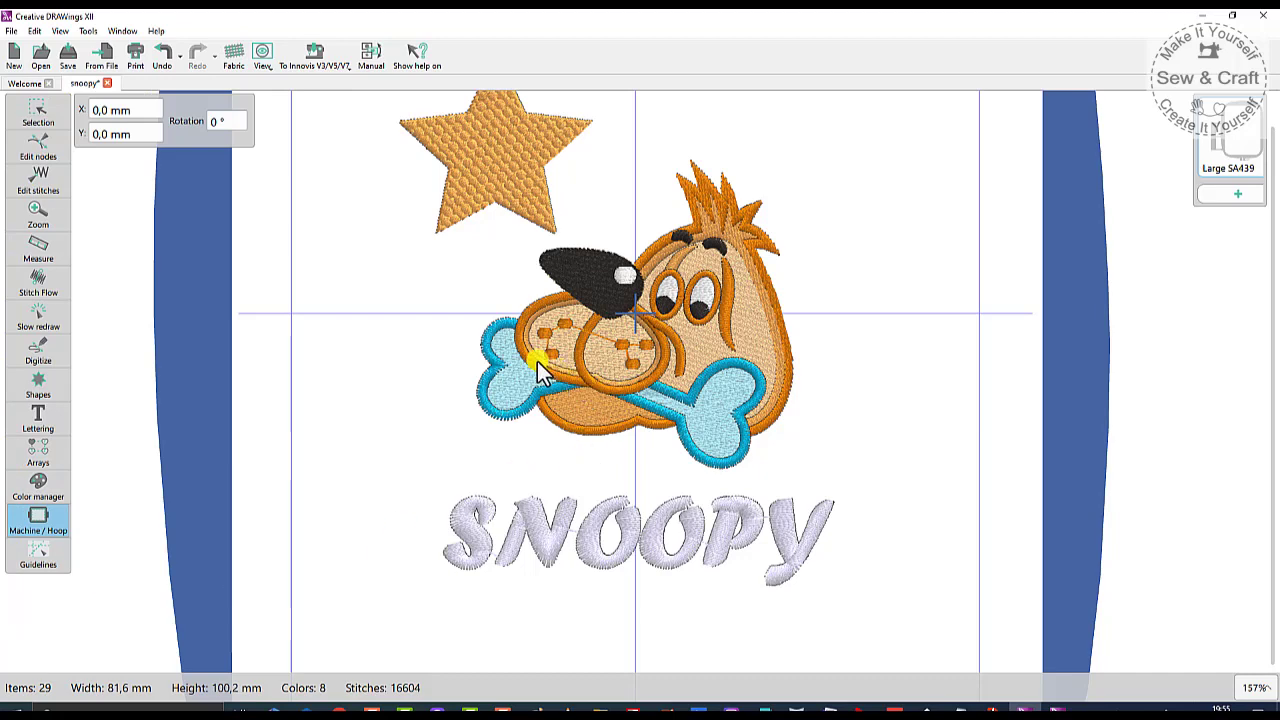
scroll(520, 356, down, 2)
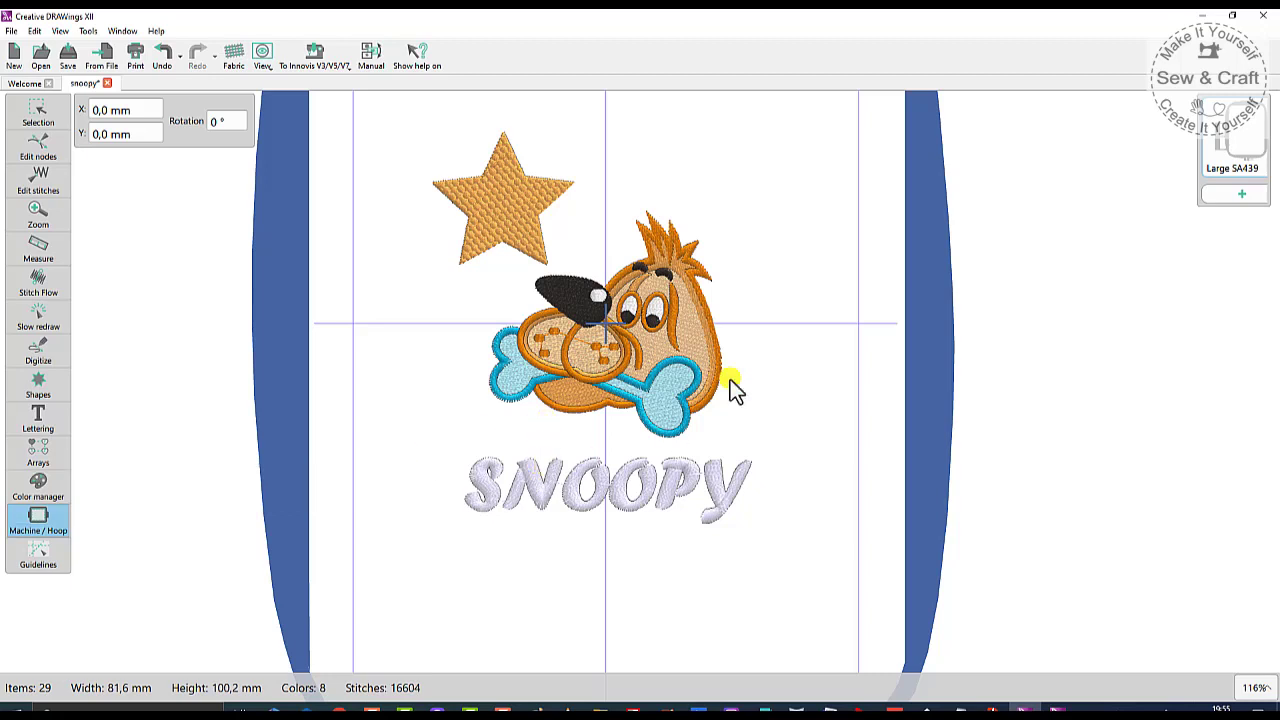
- Replace the star's fill with a black outline and enlarge the star to about 49.5 mm wide by 46.5 mm high
click(49, 106)
click(530, 228)
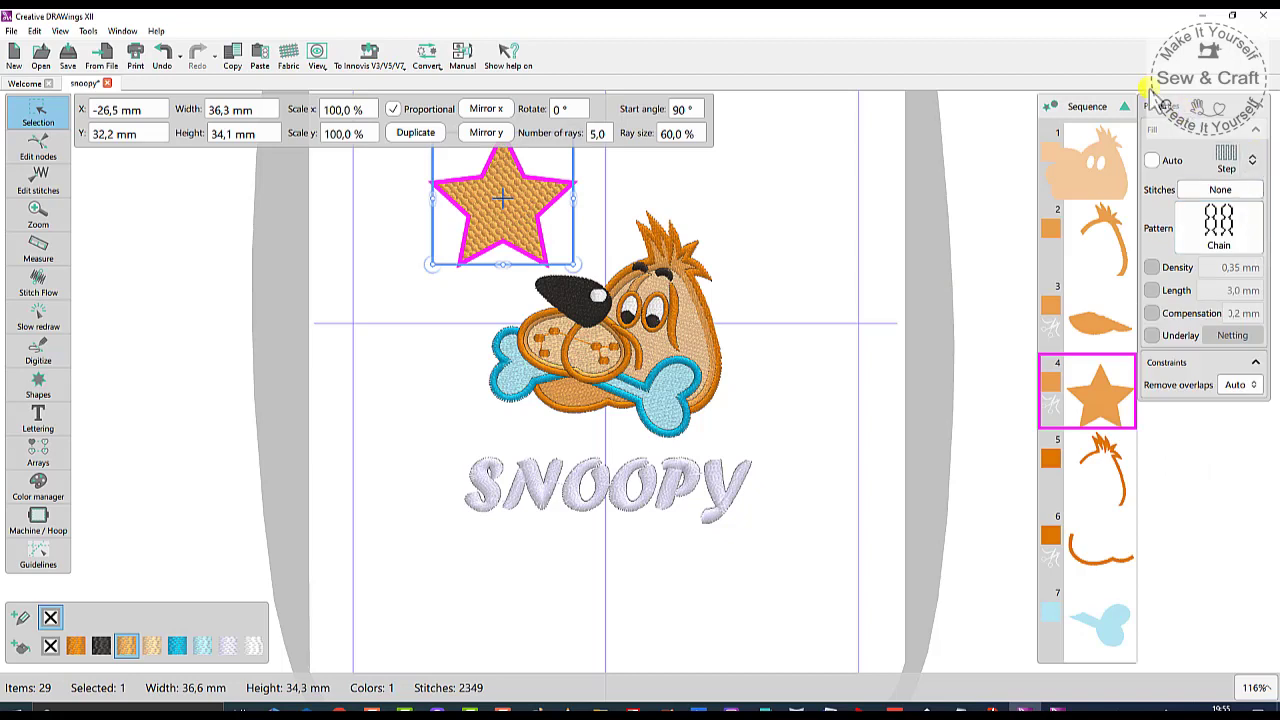
scroll(803, 225, up, 1)
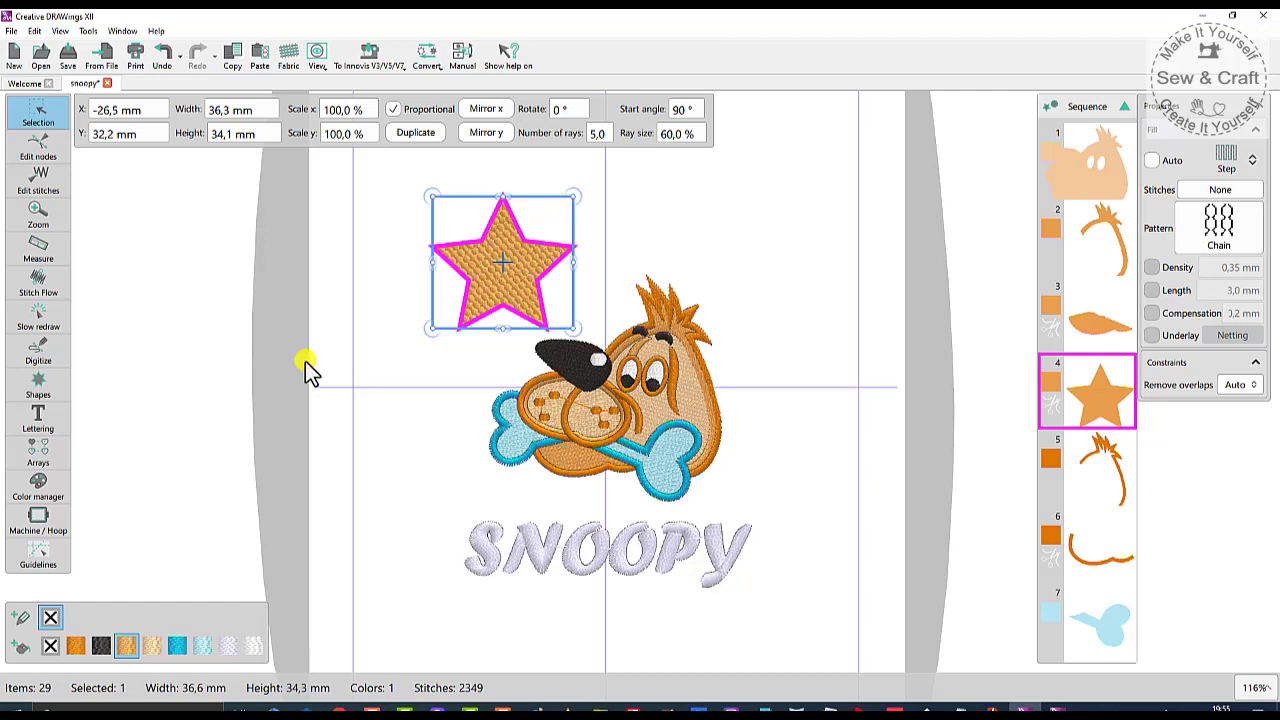
click(20, 620)
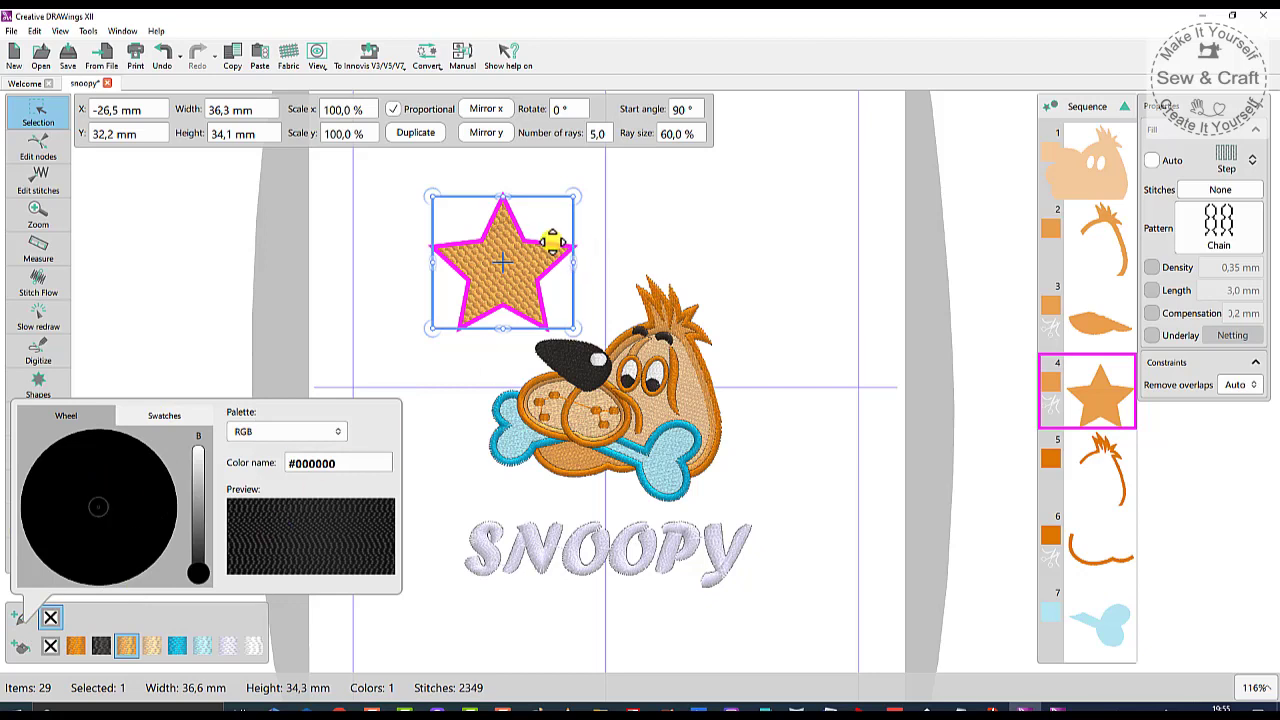
click(551, 196)
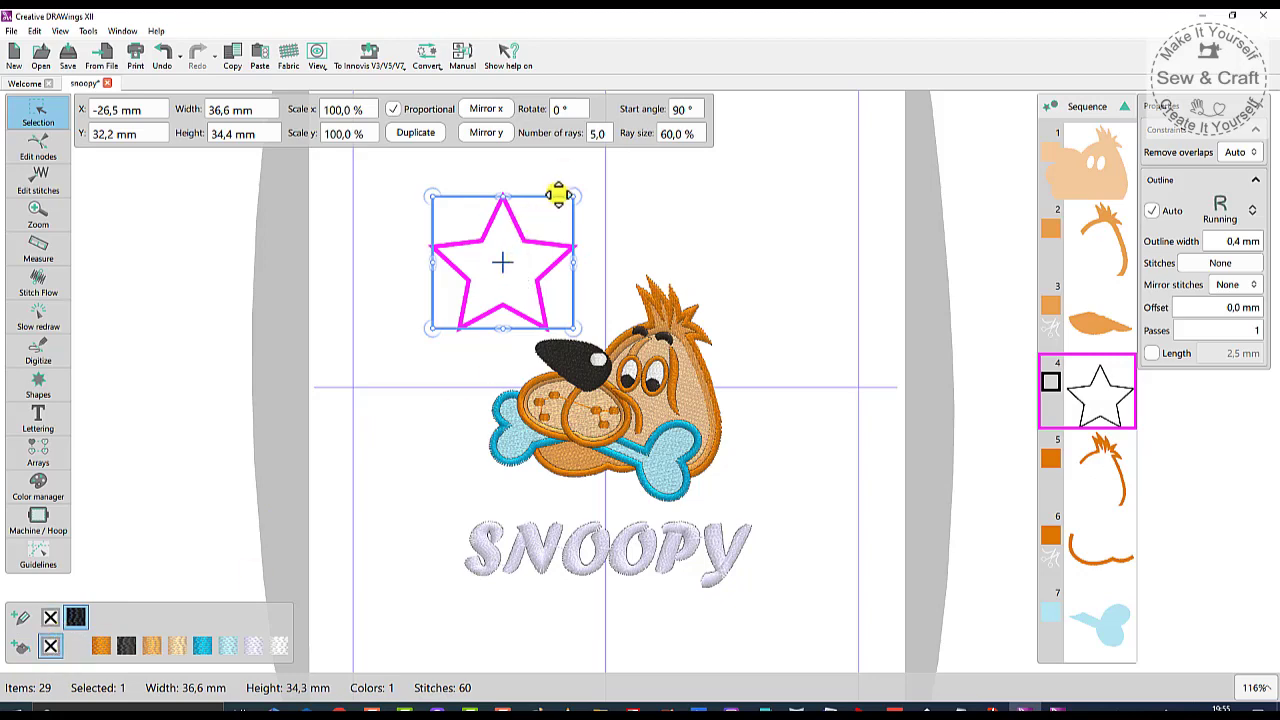
drag(570, 198, 624, 152)
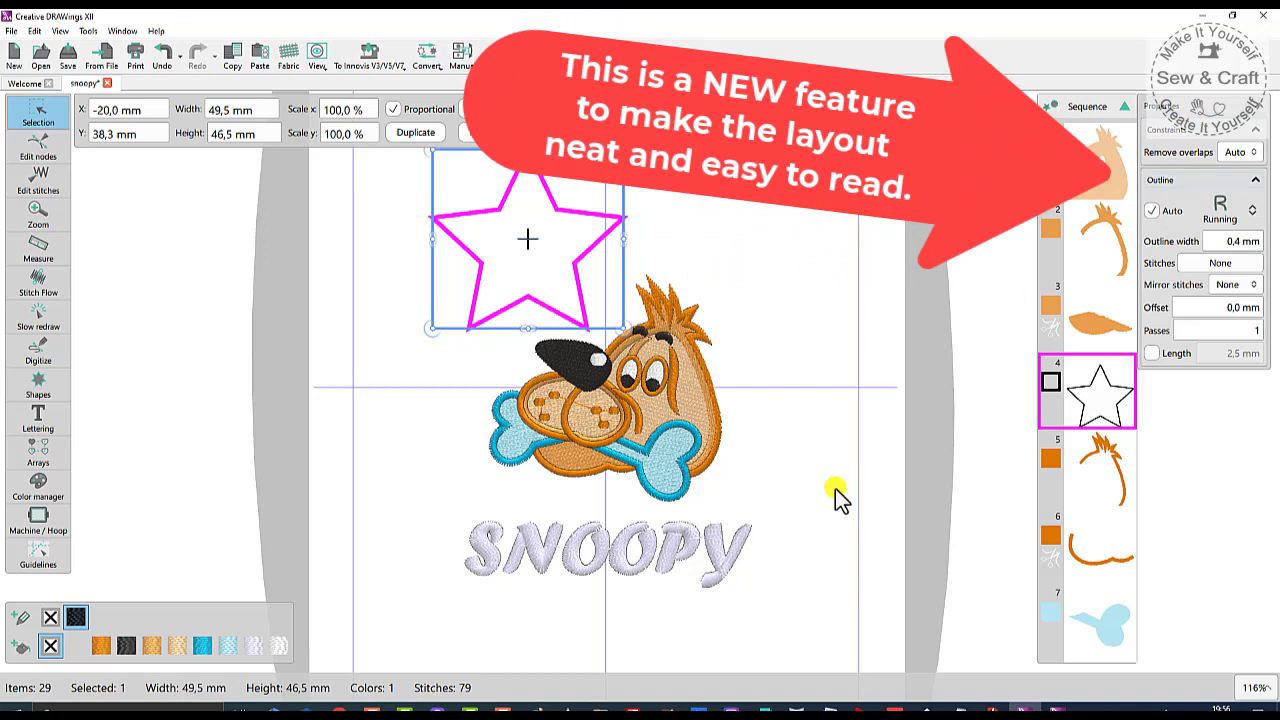
- Inspect the dog face's fill properties and the outline types available for the star
click(700, 405)
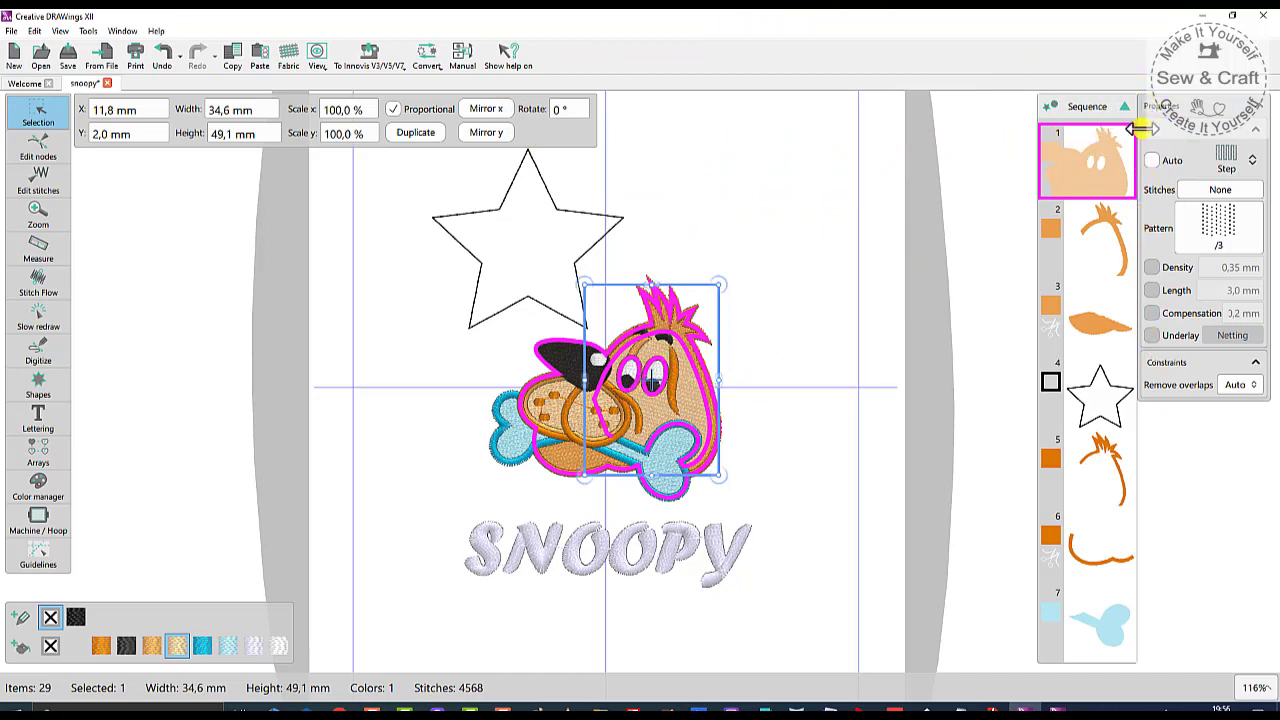
click(556, 215)
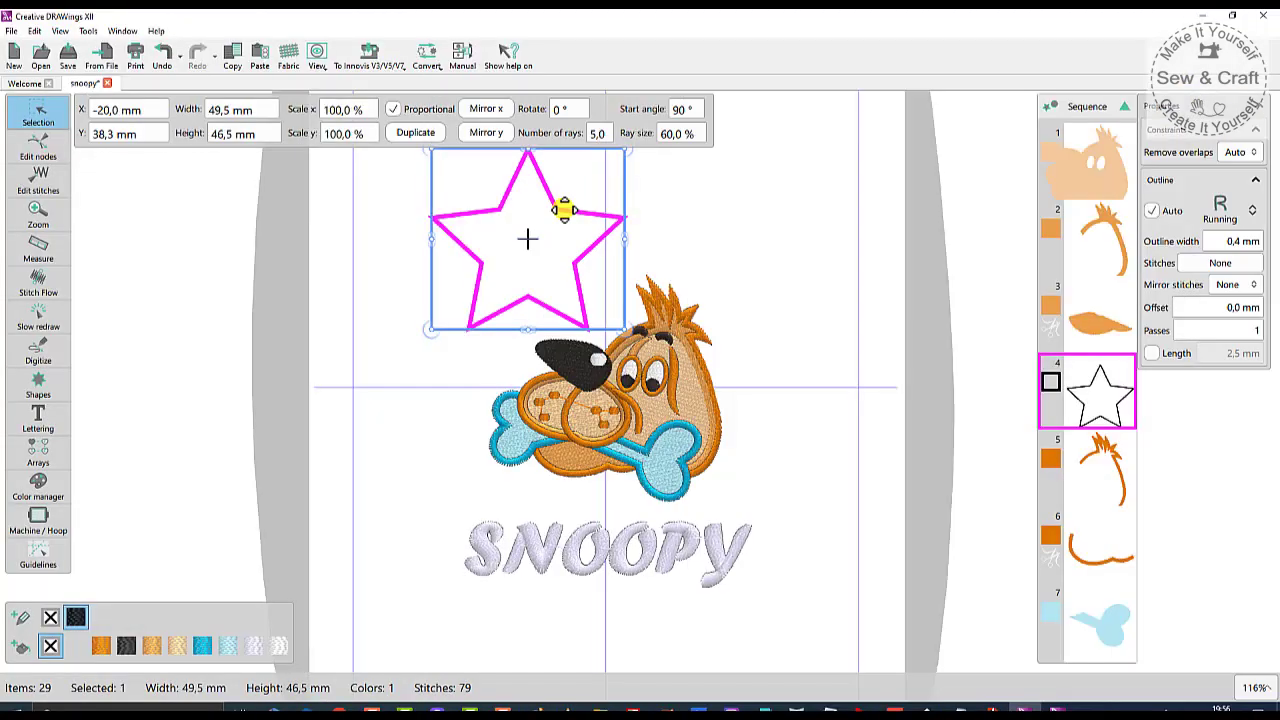
click(1256, 214)
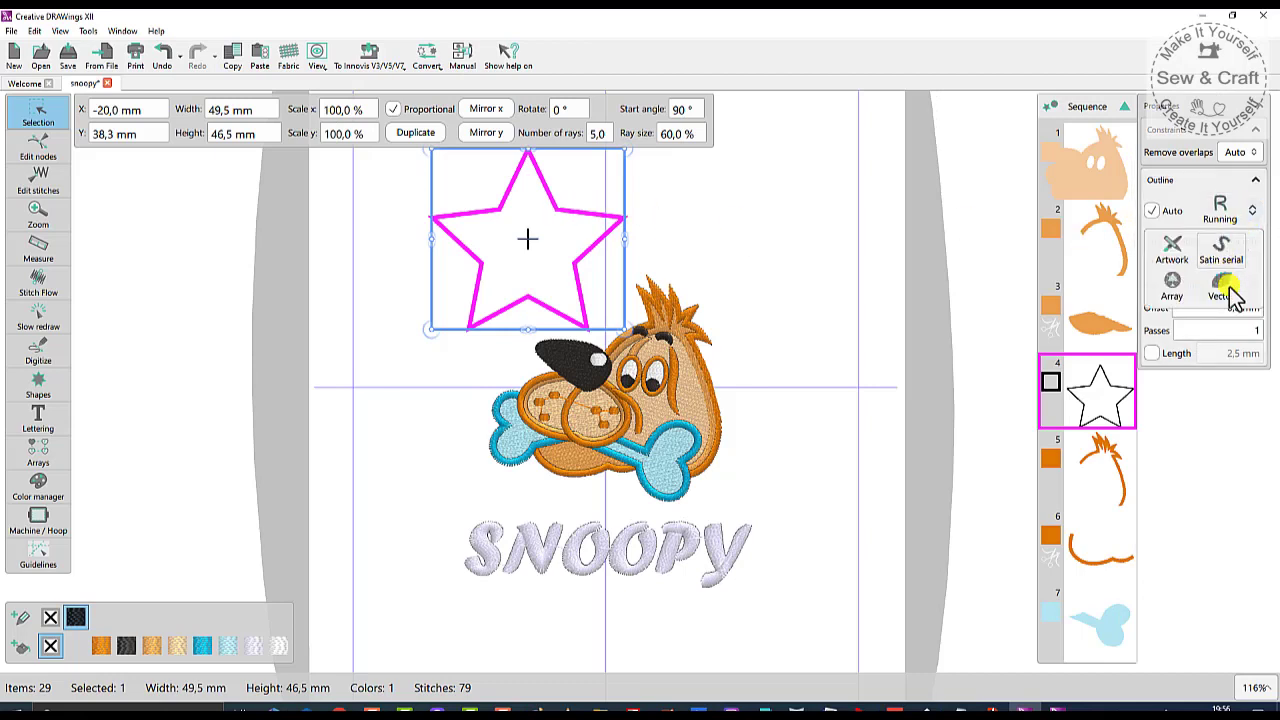
click(1220, 216)
click(1220, 214)
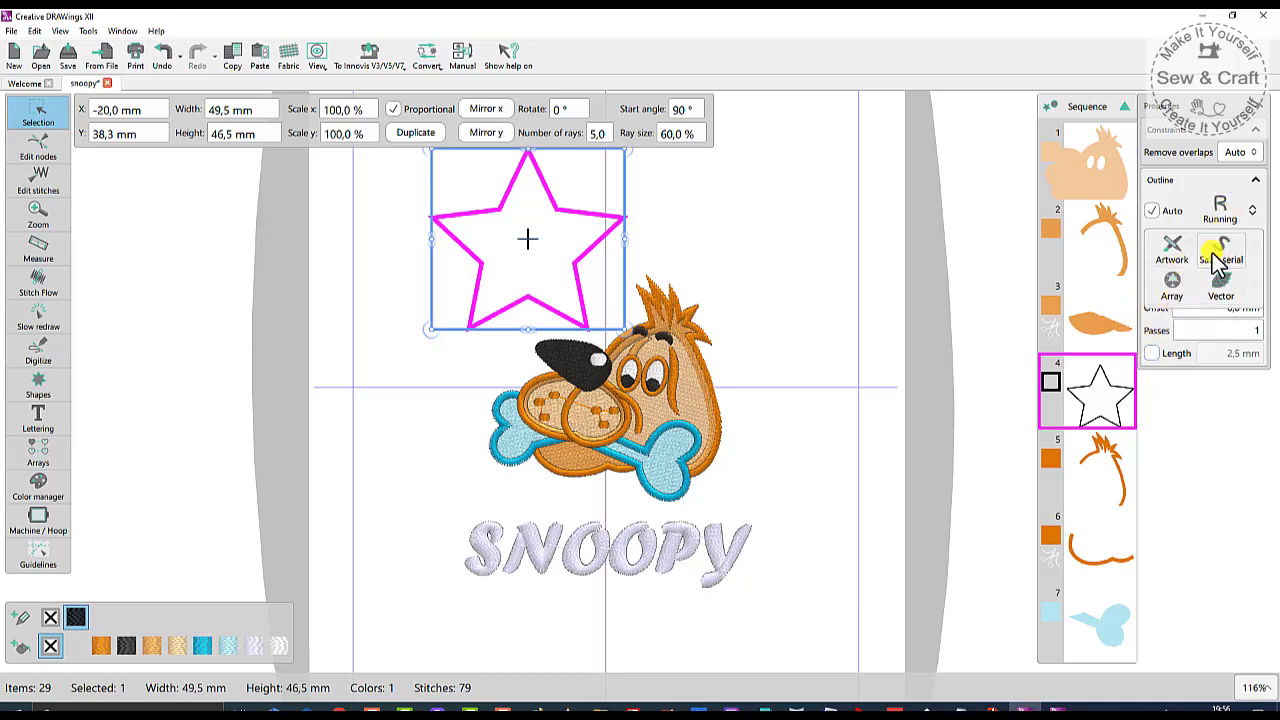
click(1226, 213)
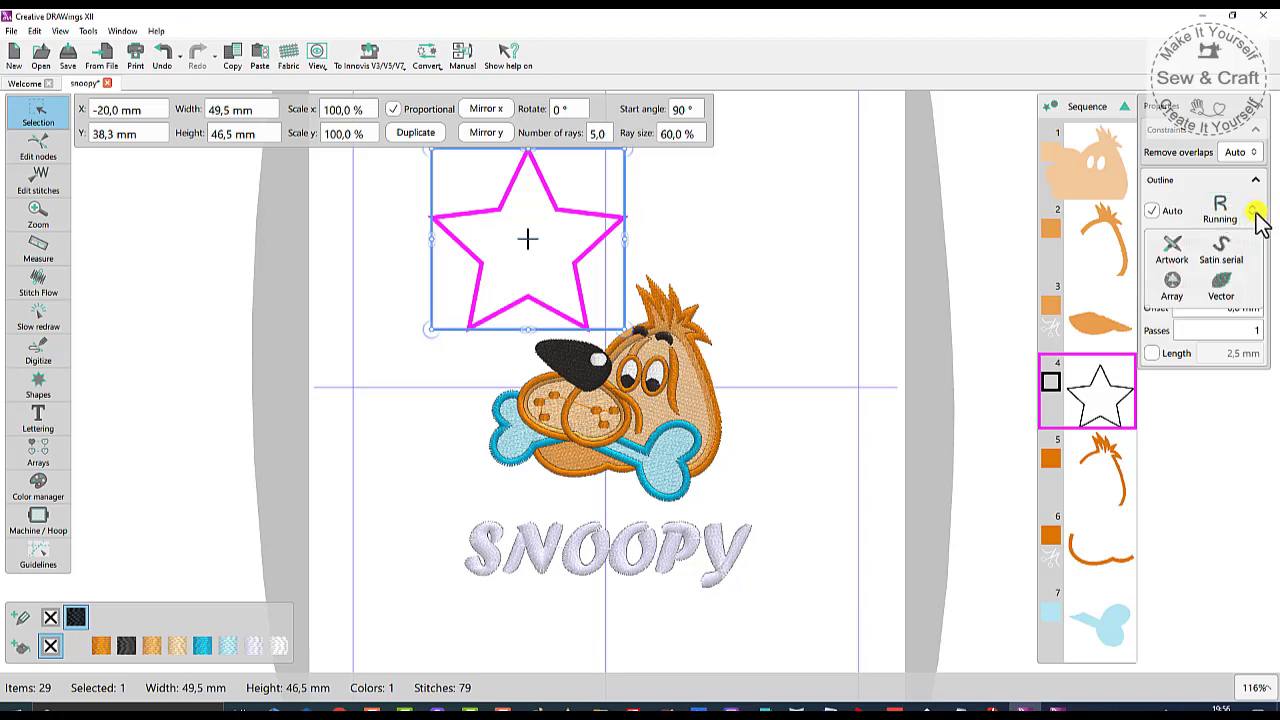
click(1253, 210)
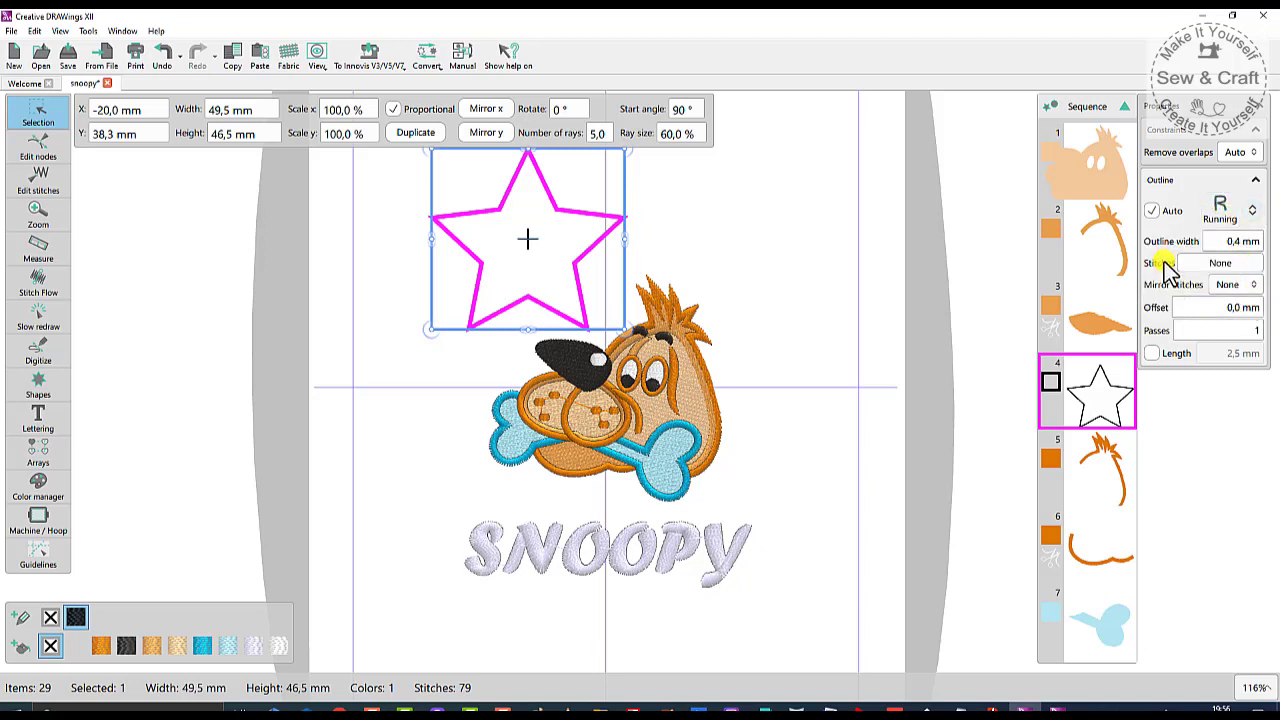
- Apply decorative circle stitch 07 to the star's running outline
click(1230, 265)
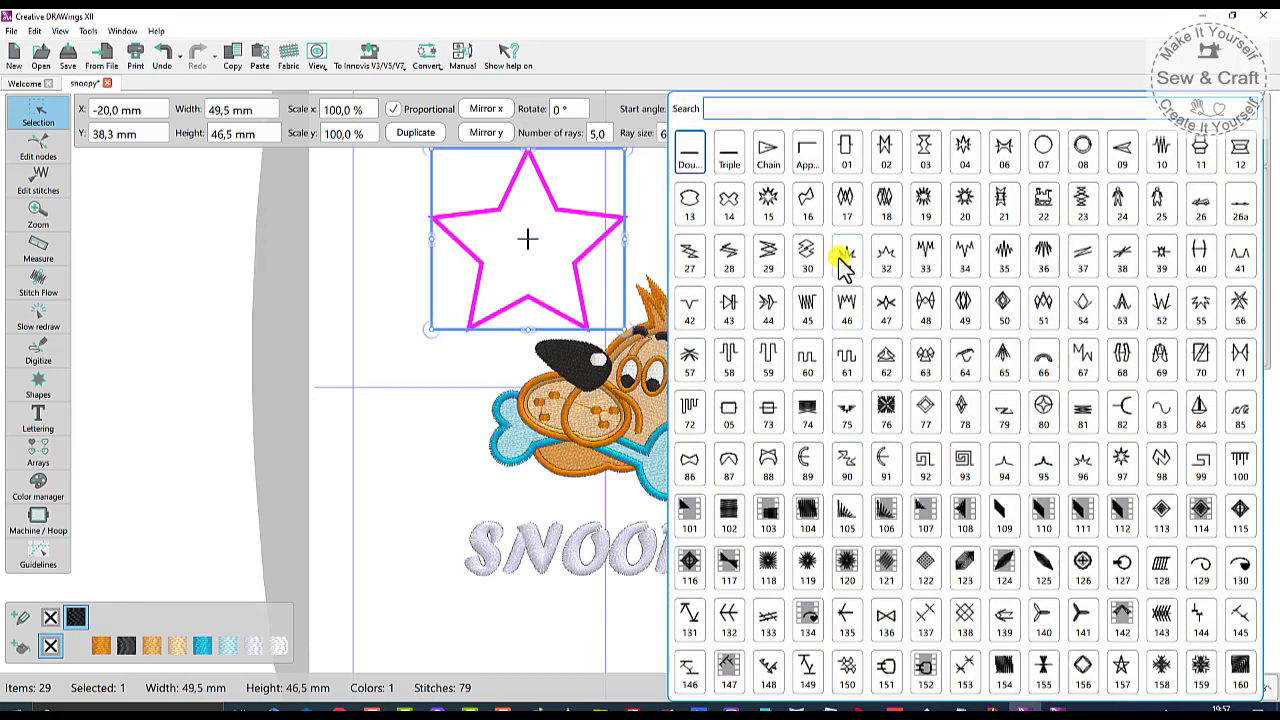
click(1045, 158)
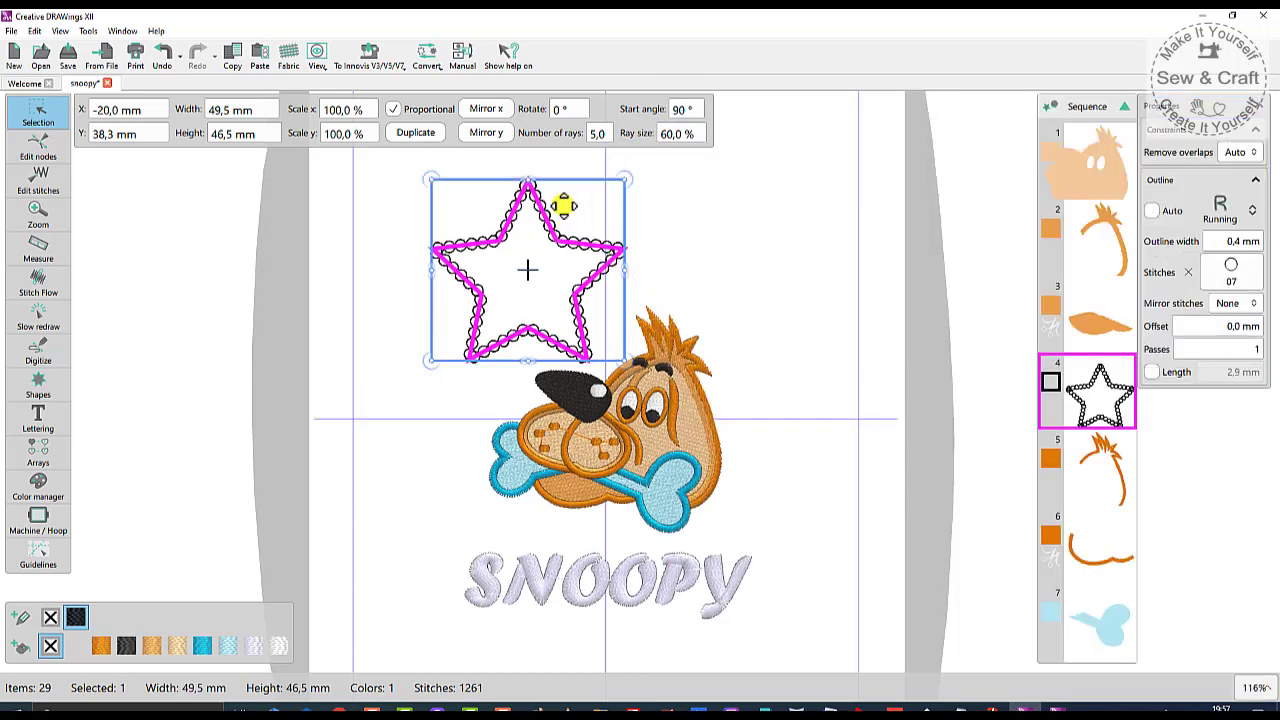
scroll(654, 237, up, 3)
click(649, 308)
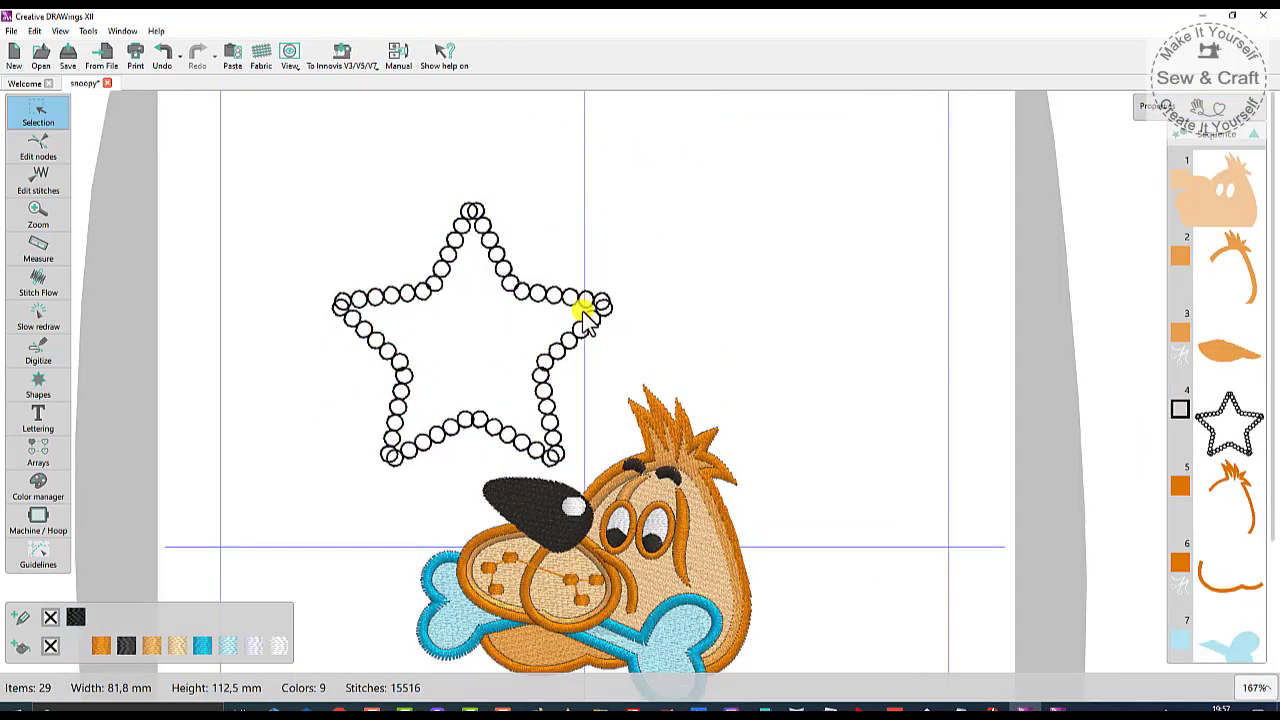
- Apply rectangular stitch 05 to the star's running outline
click(580, 303)
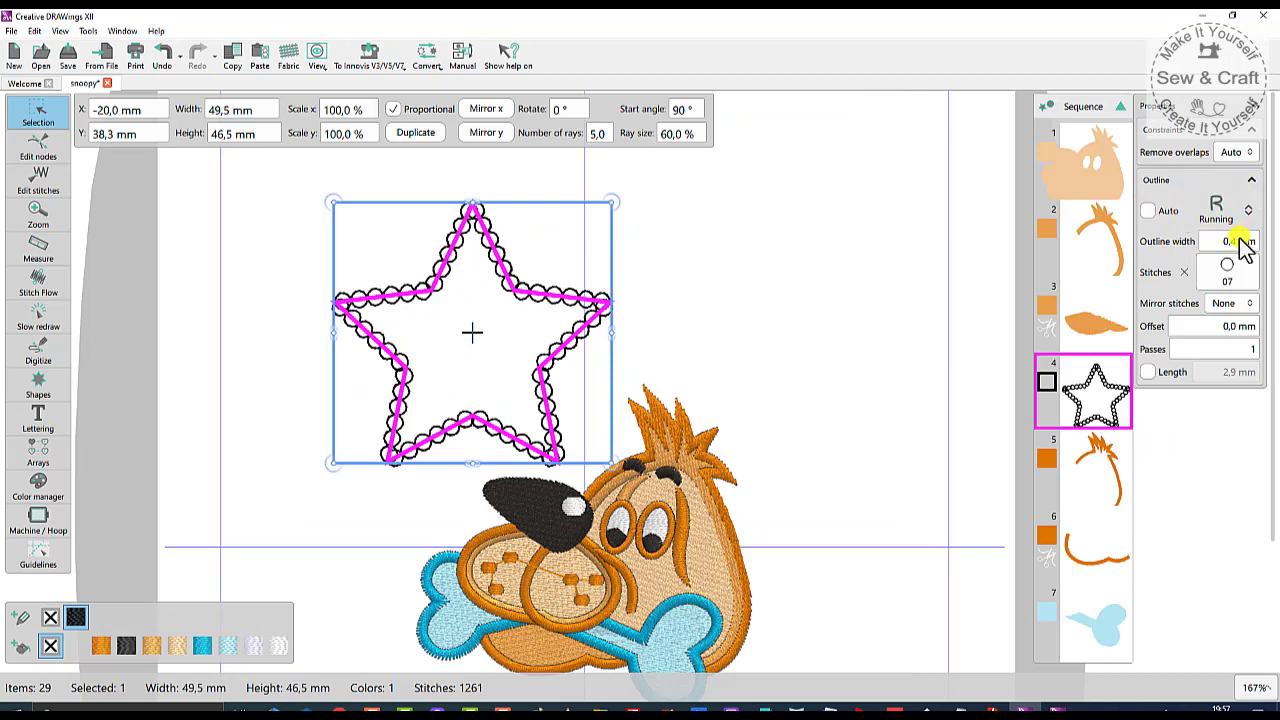
click(1228, 272)
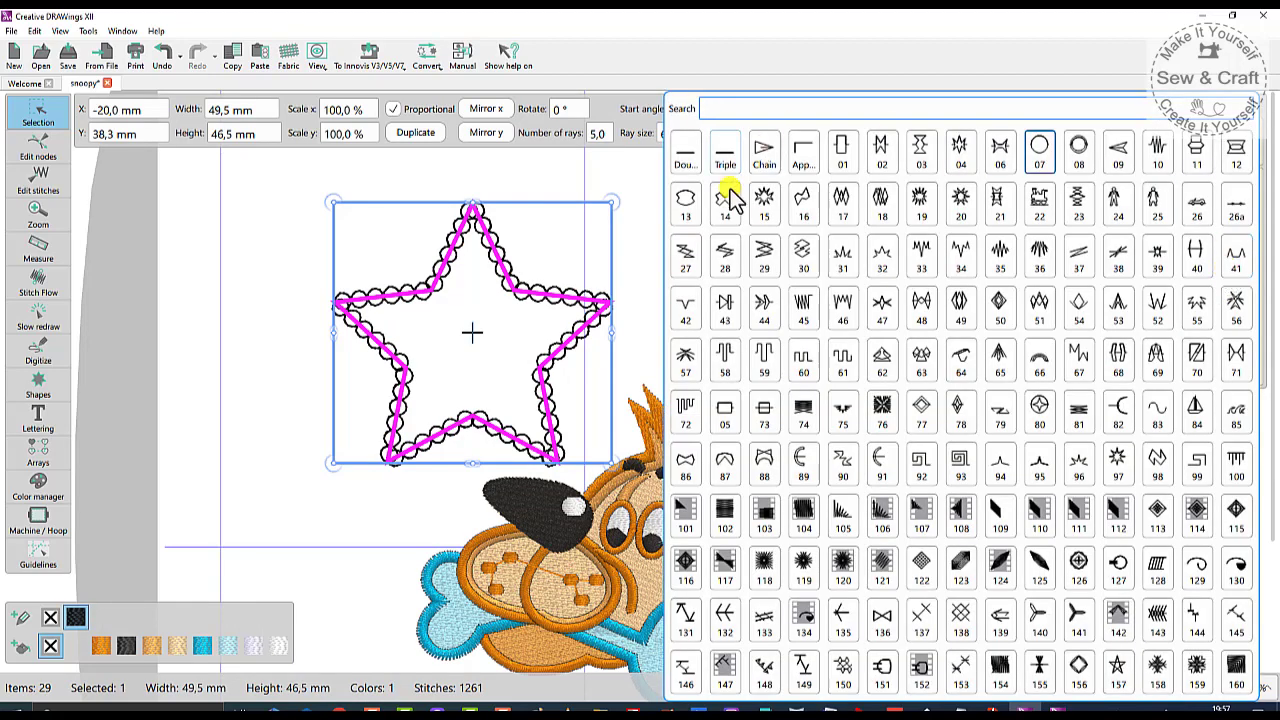
click(725, 405)
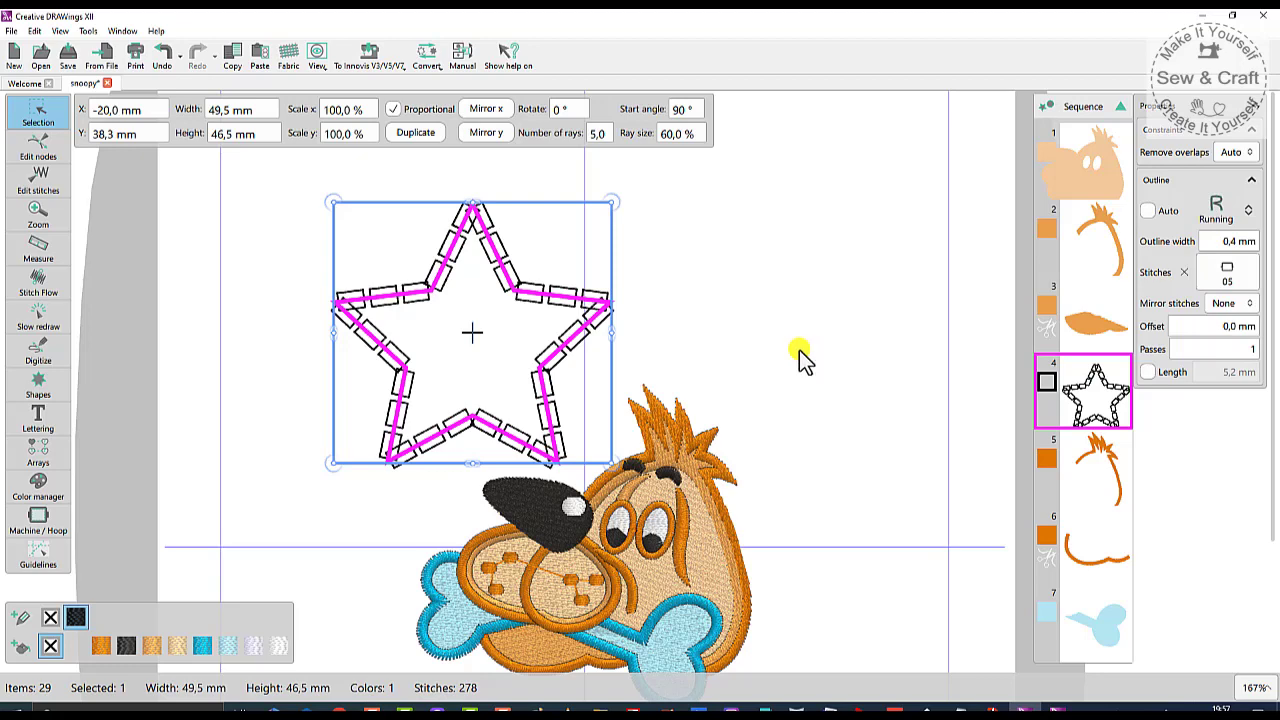
click(810, 325)
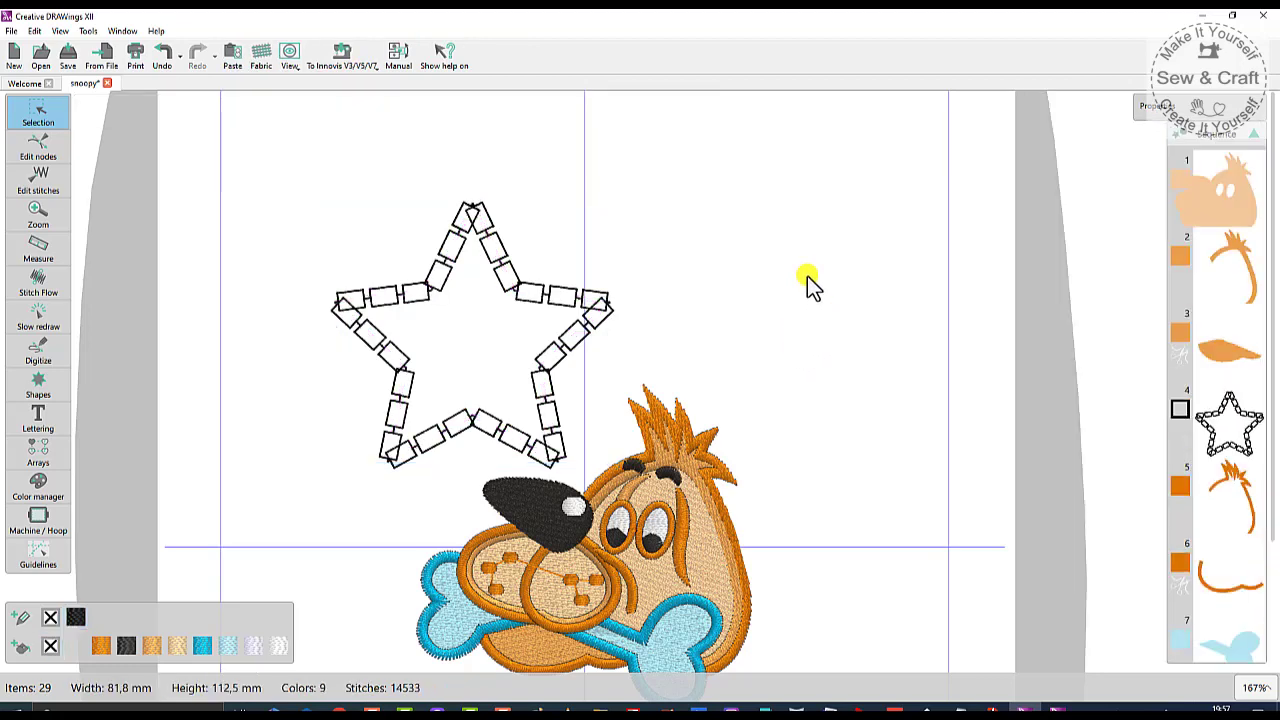
- Select the larger light-blue bone piece below the dog's face and browse the sewing sequence down to the black nose
scroll(794, 236, down, 3)
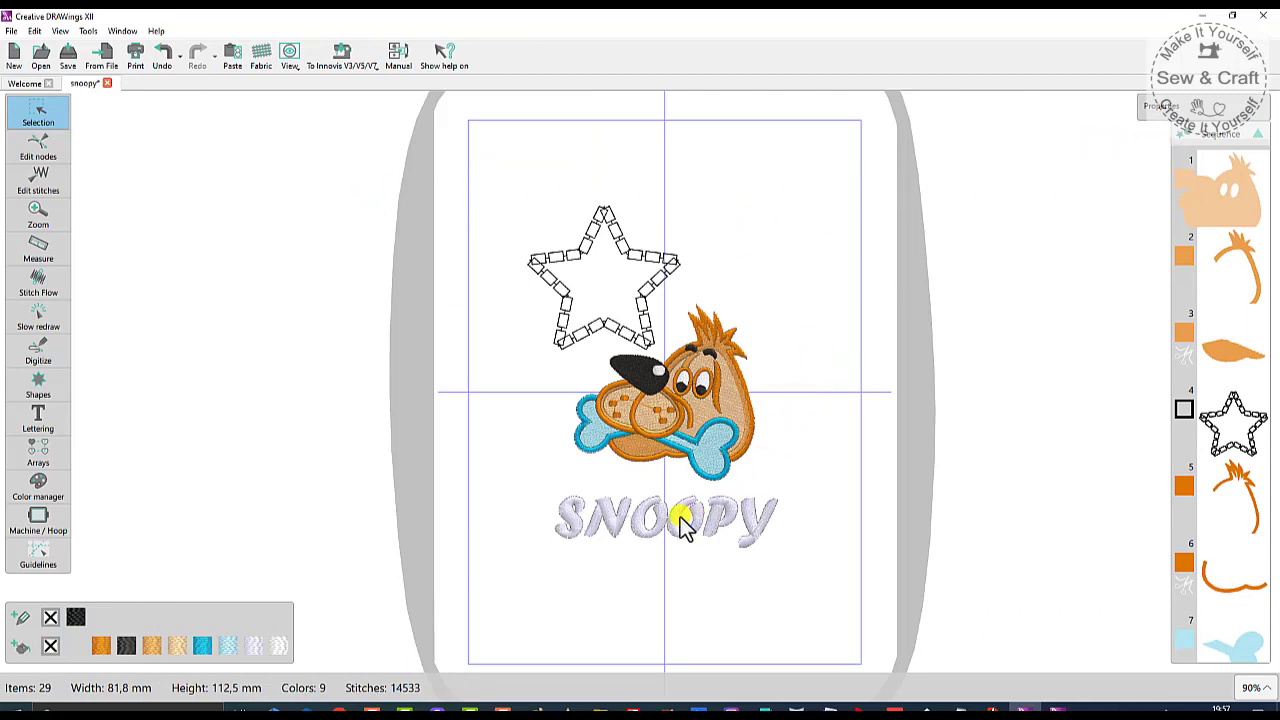
click(710, 455)
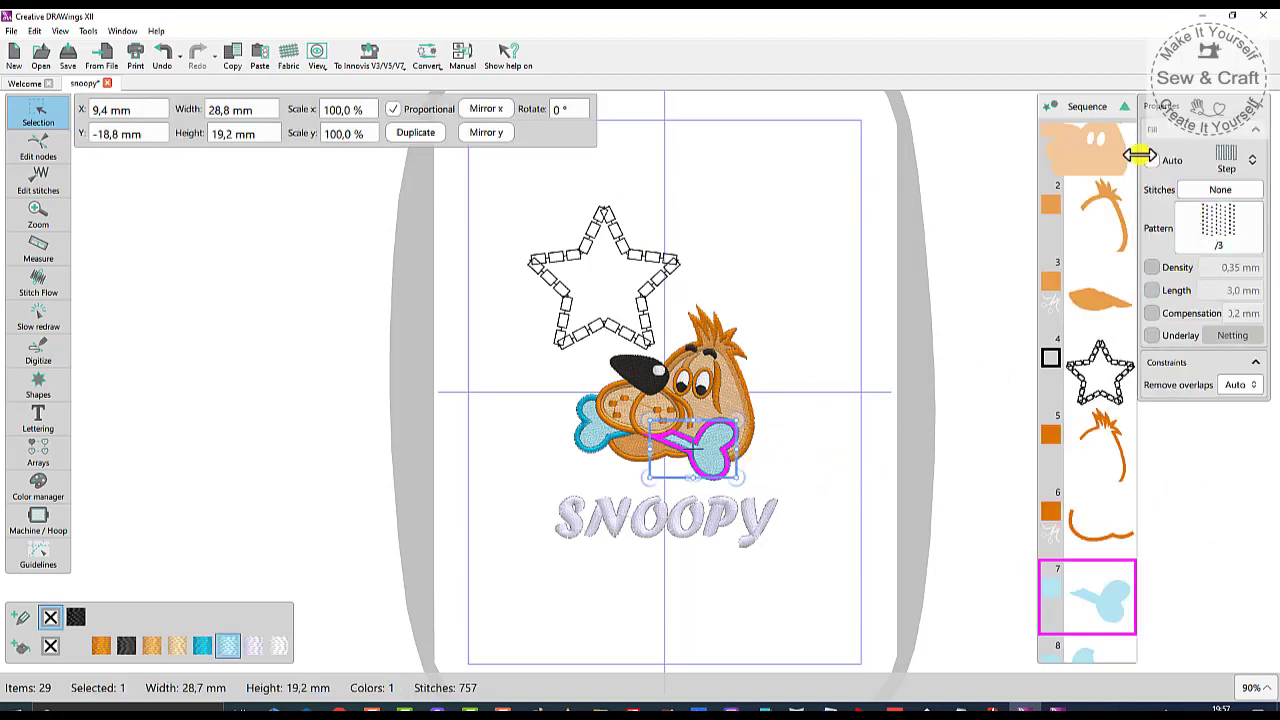
scroll(1094, 585, down, 3)
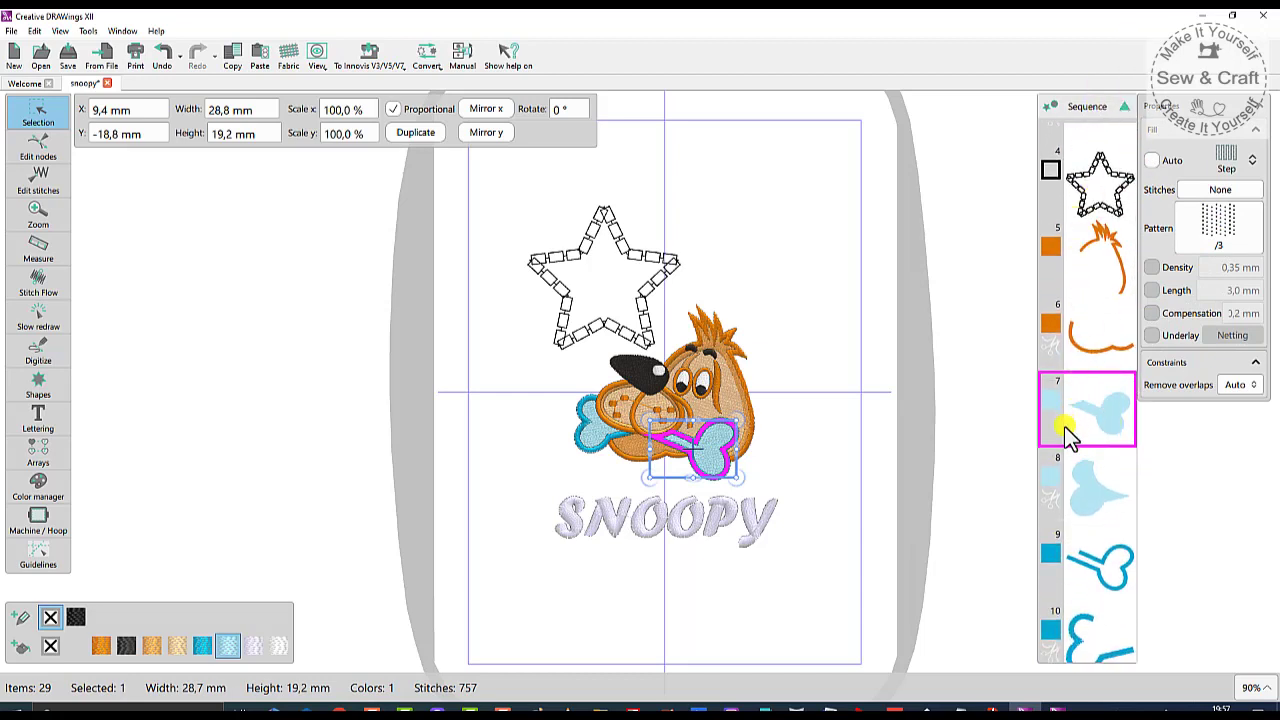
scroll(1098, 417, down, 7)
scroll(1098, 415, down, 2)
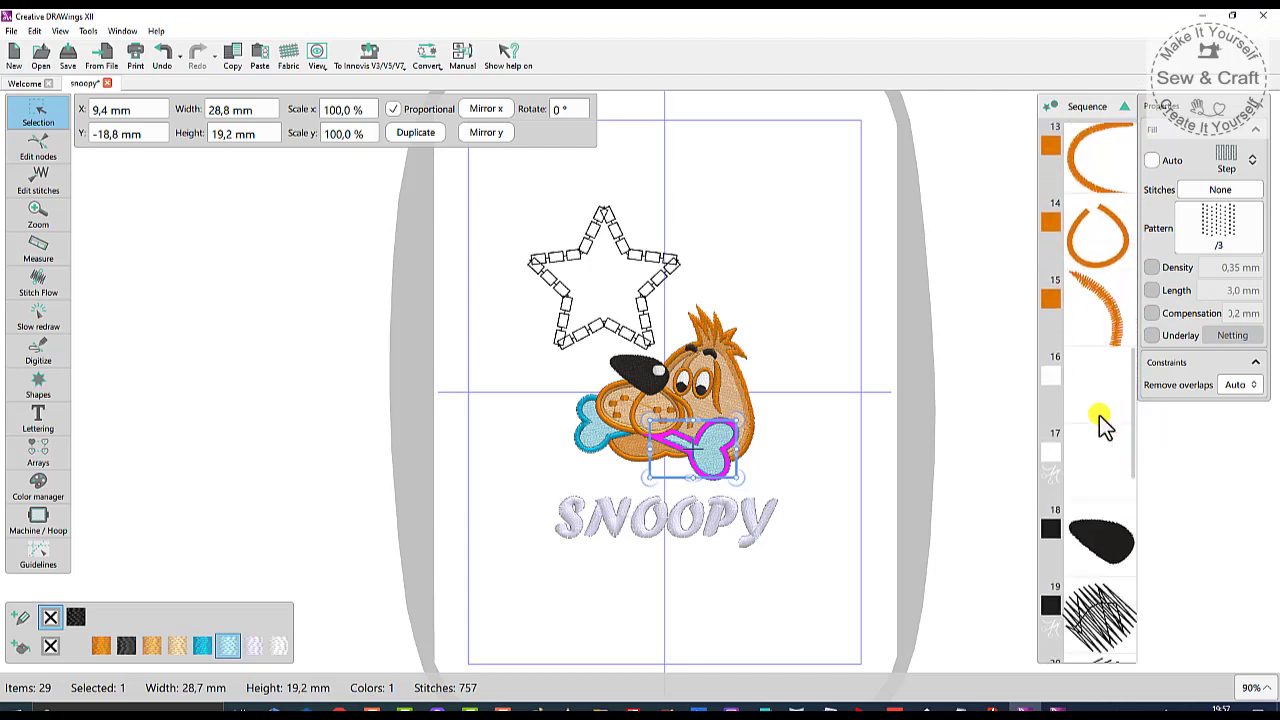
- Move the smaller light-blue bone piece ahead of the larger one in the sewing sequence
scroll(1100, 411, up, 10)
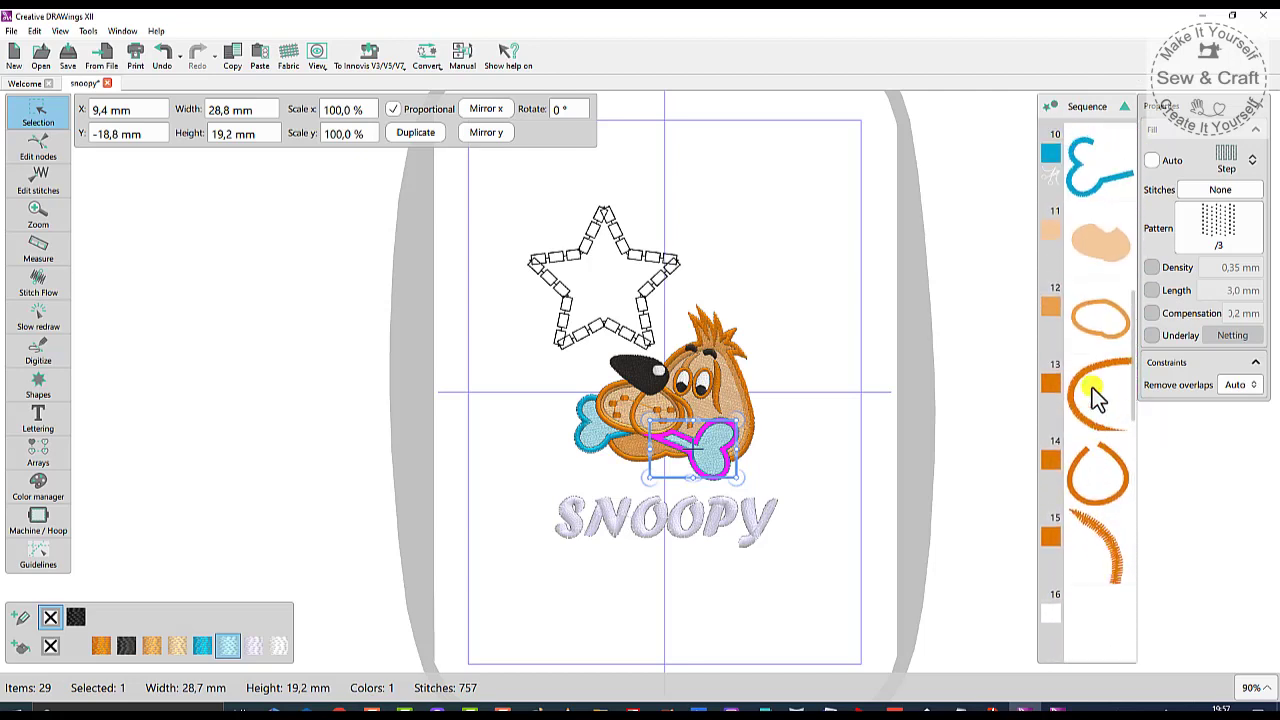
scroll(1070, 351, up, 1)
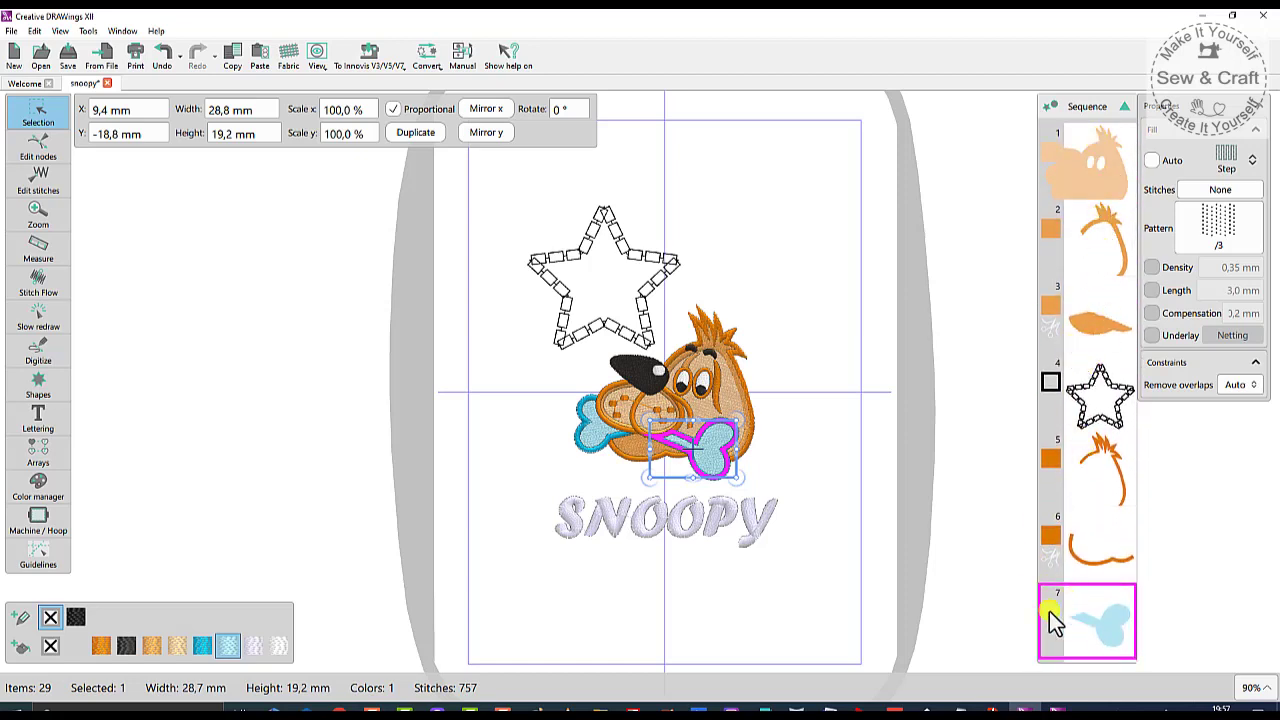
scroll(1051, 596, down, 3)
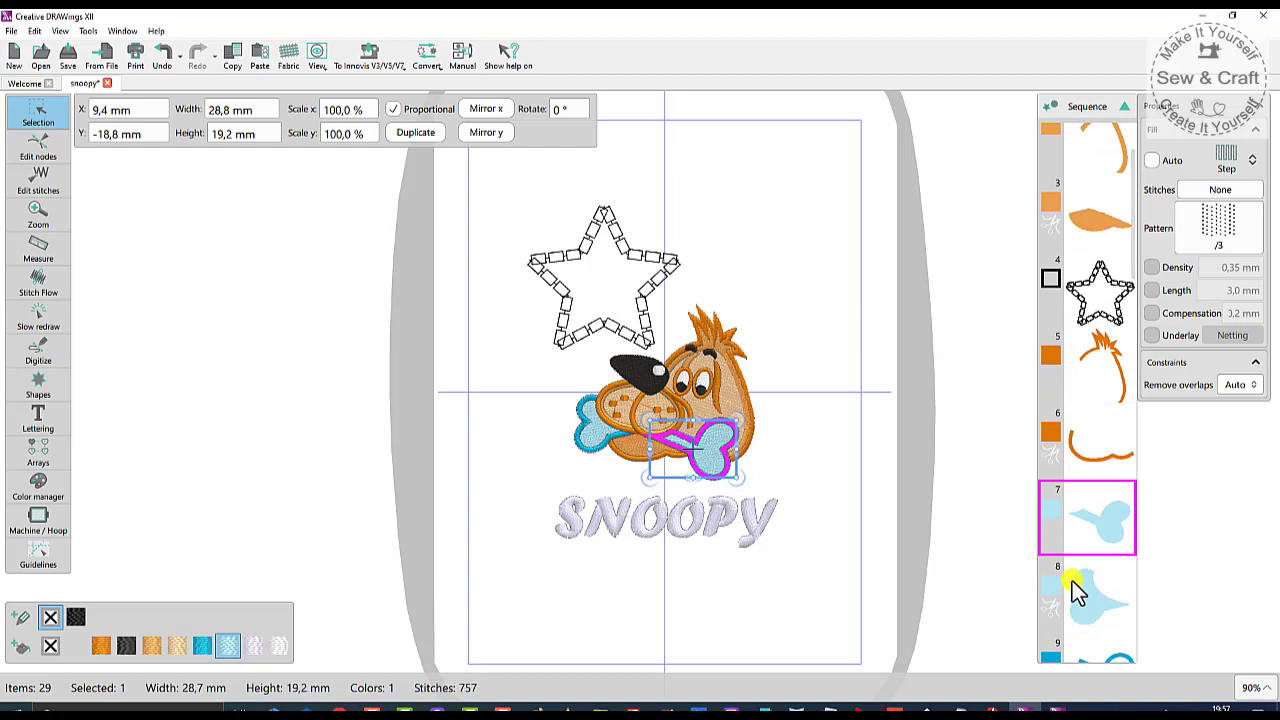
scroll(1080, 570, down, 1)
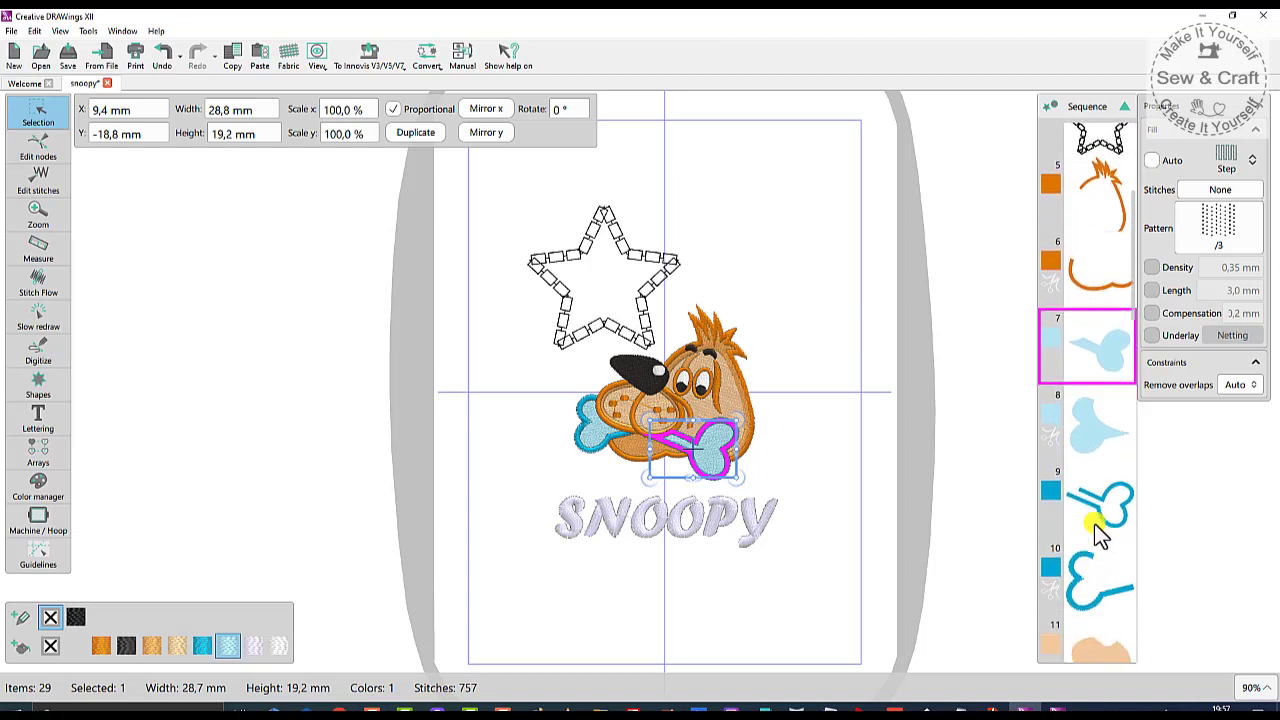
click(1090, 440)
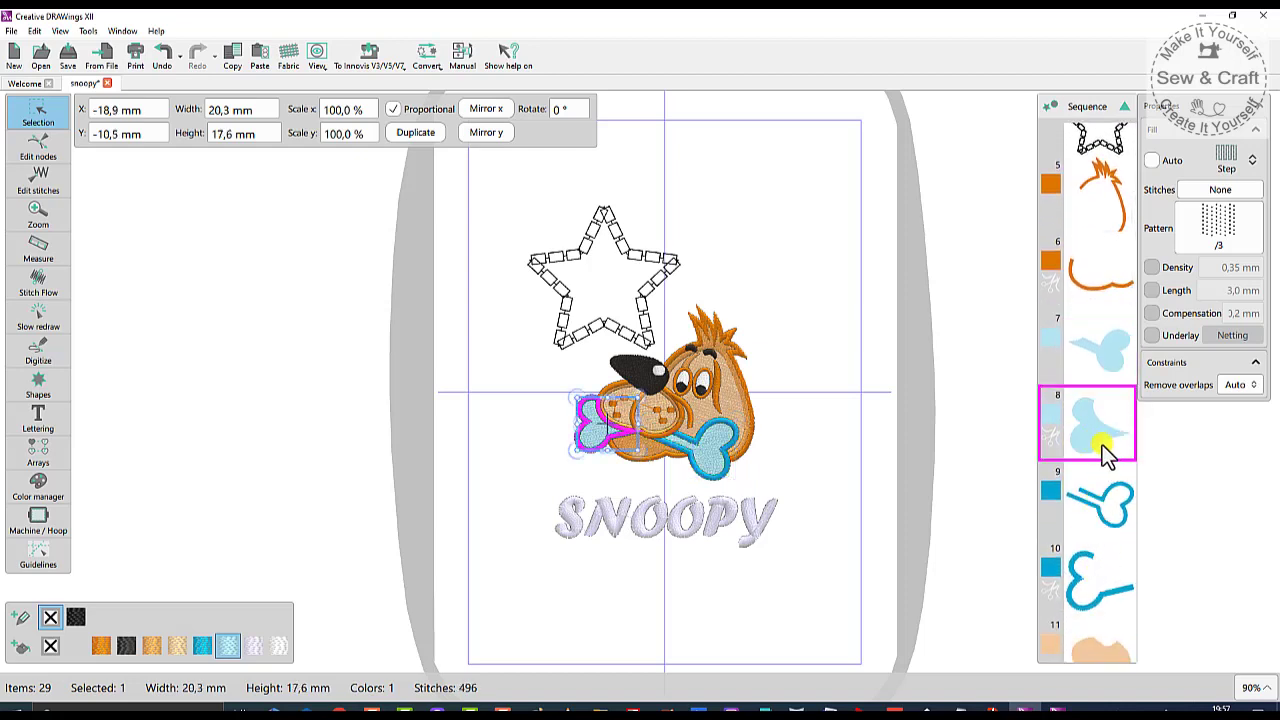
drag(1099, 443, 1095, 350)
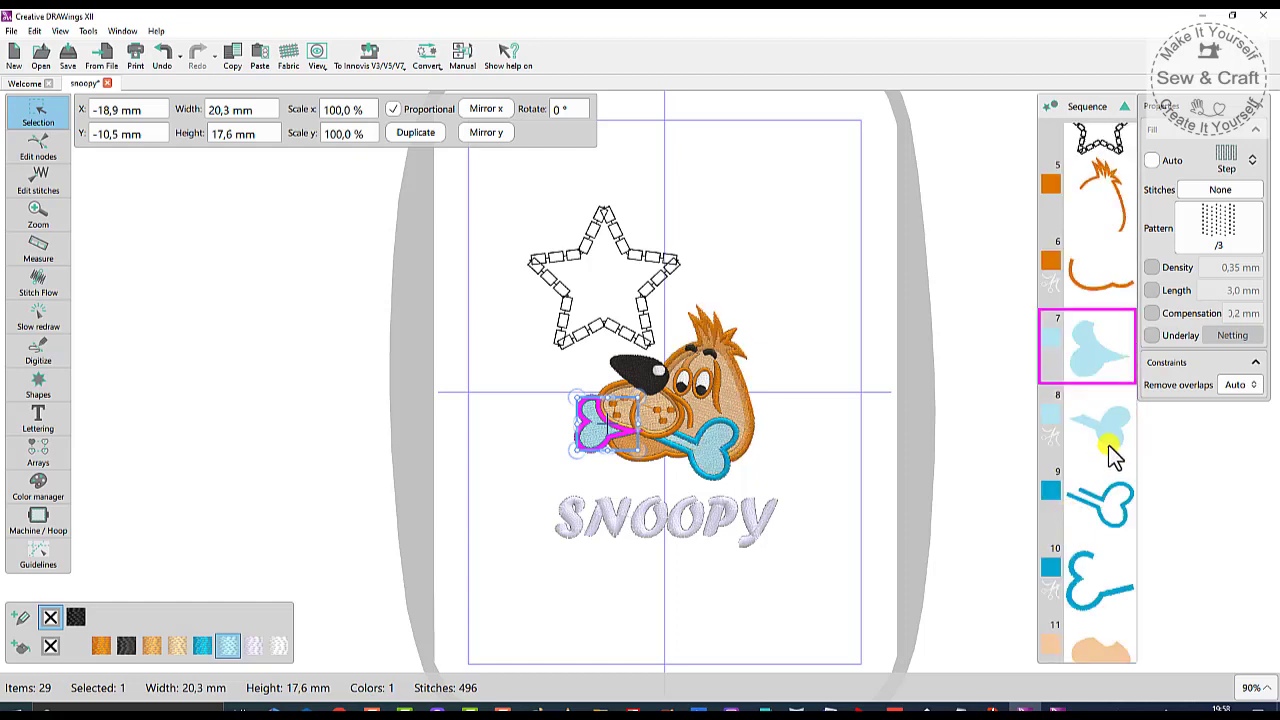
- Restore the larger light-blue bone piece to its place before the smaller one in the sewing sequence
scroll(1116, 425, down, 1)
click(1100, 370)
drag(1100, 370, 1098, 298)
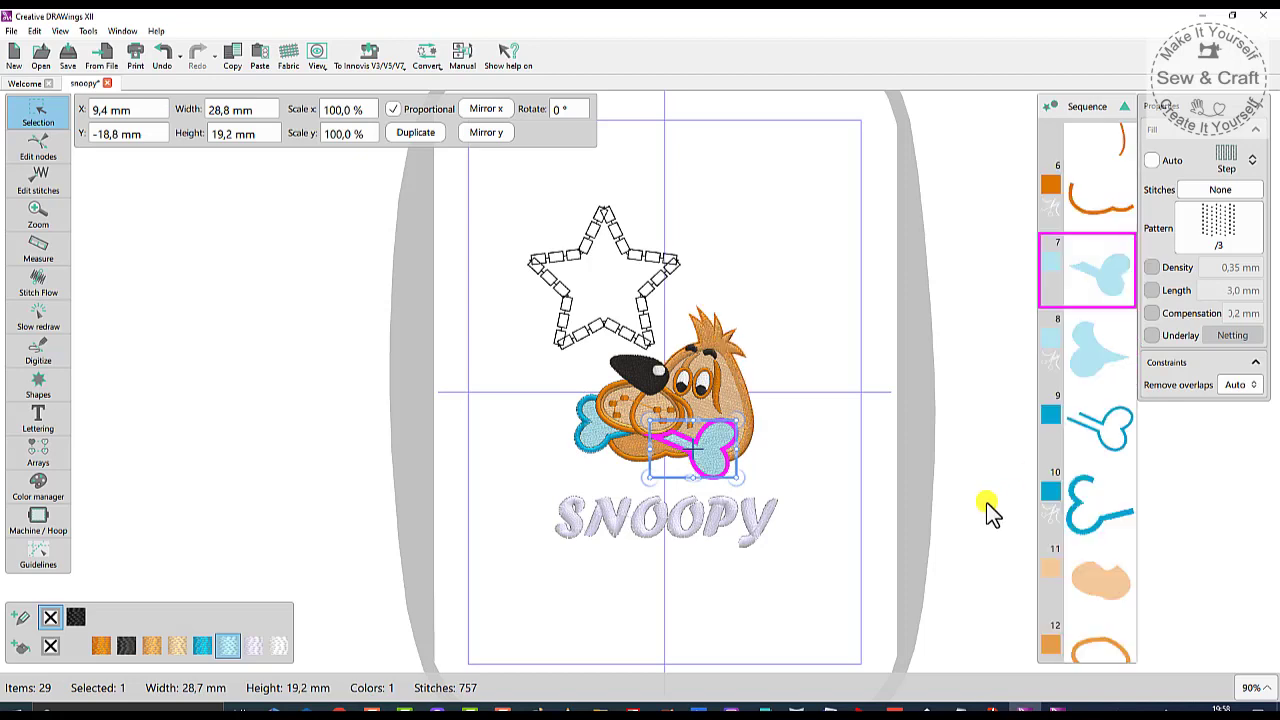
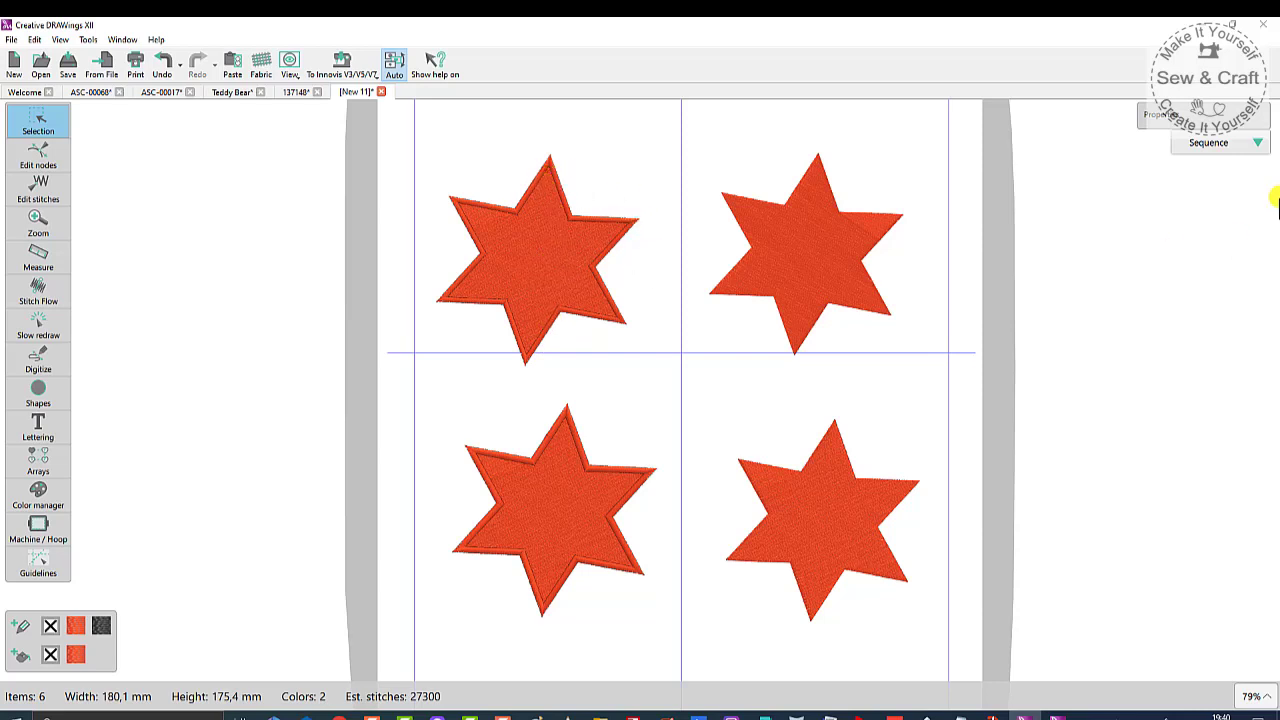
- Change the fill type of the upper-left red star in the hoop to Netfill
click(504, 268)
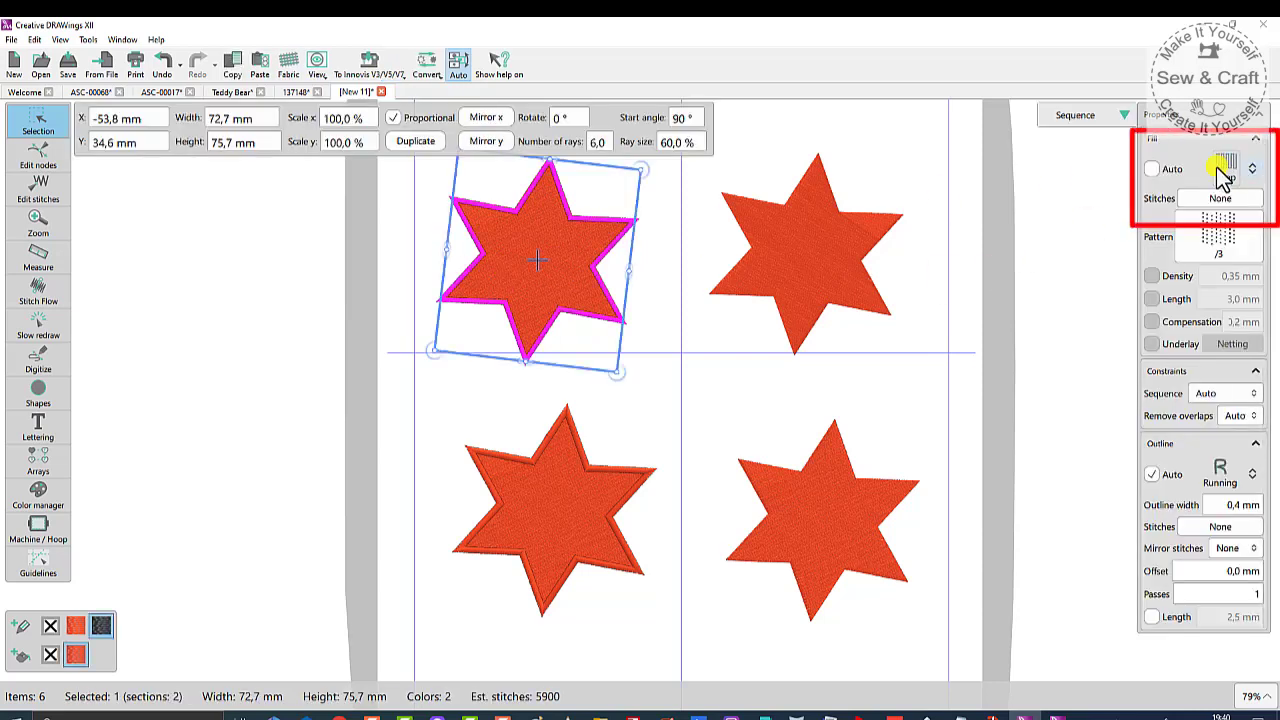
click(435, 268)
click(504, 268)
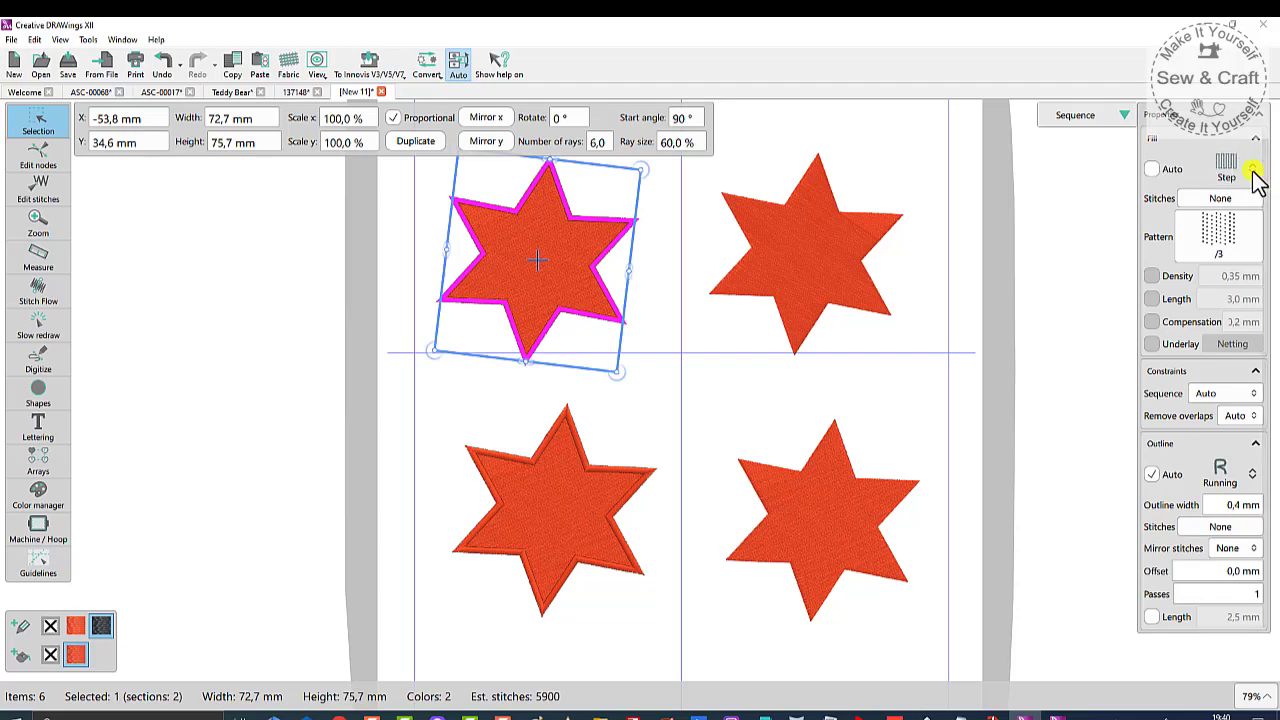
click(1253, 171)
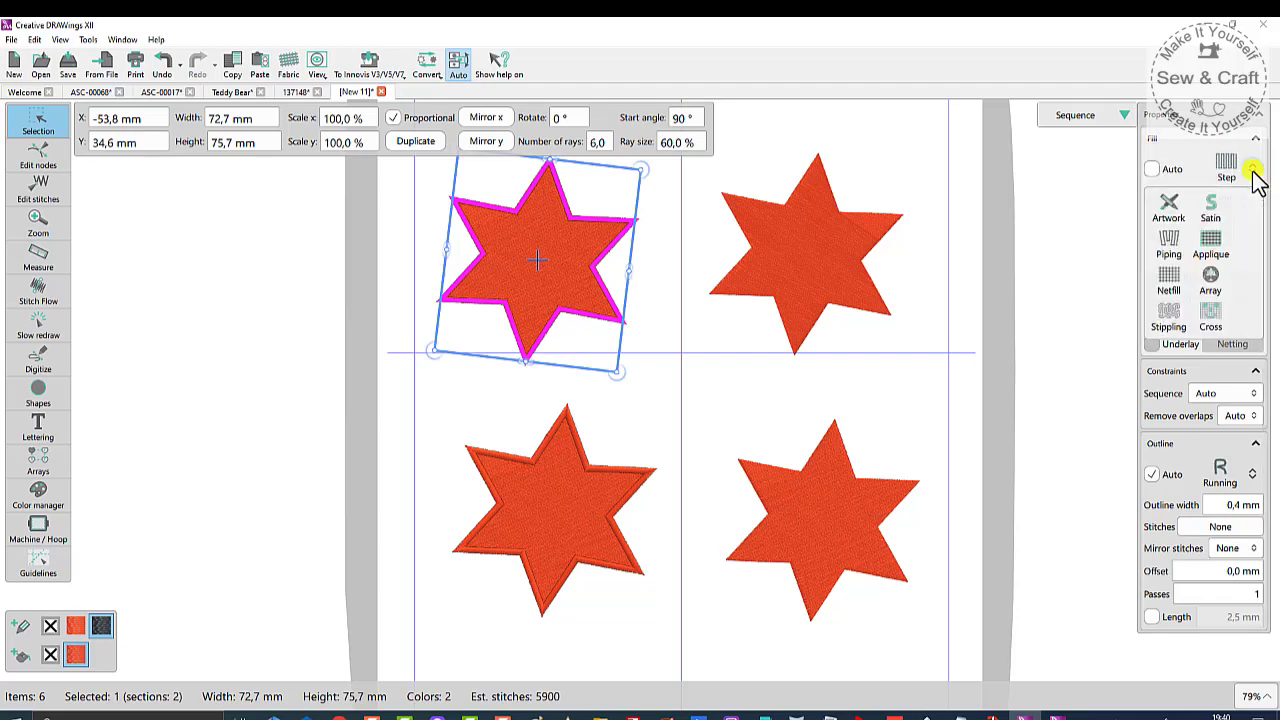
click(1165, 282)
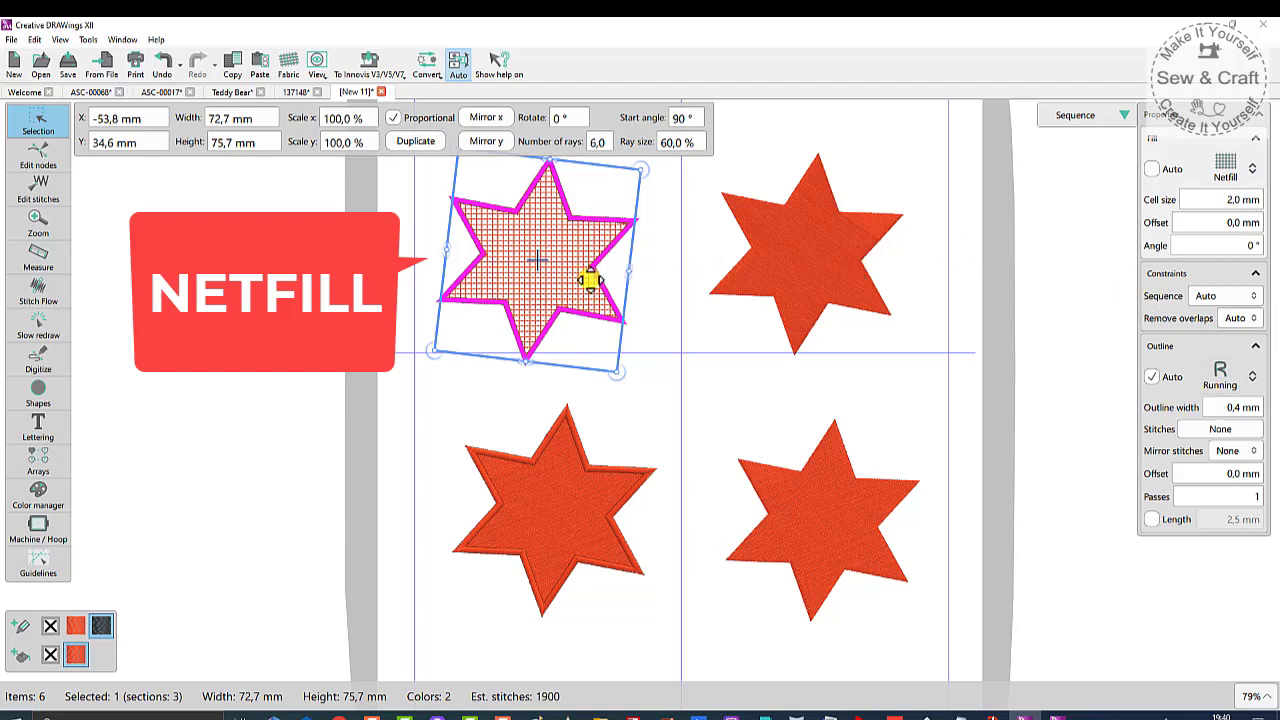
- Change the fill type of the upper-right red star in the hoop to Stippling
click(806, 288)
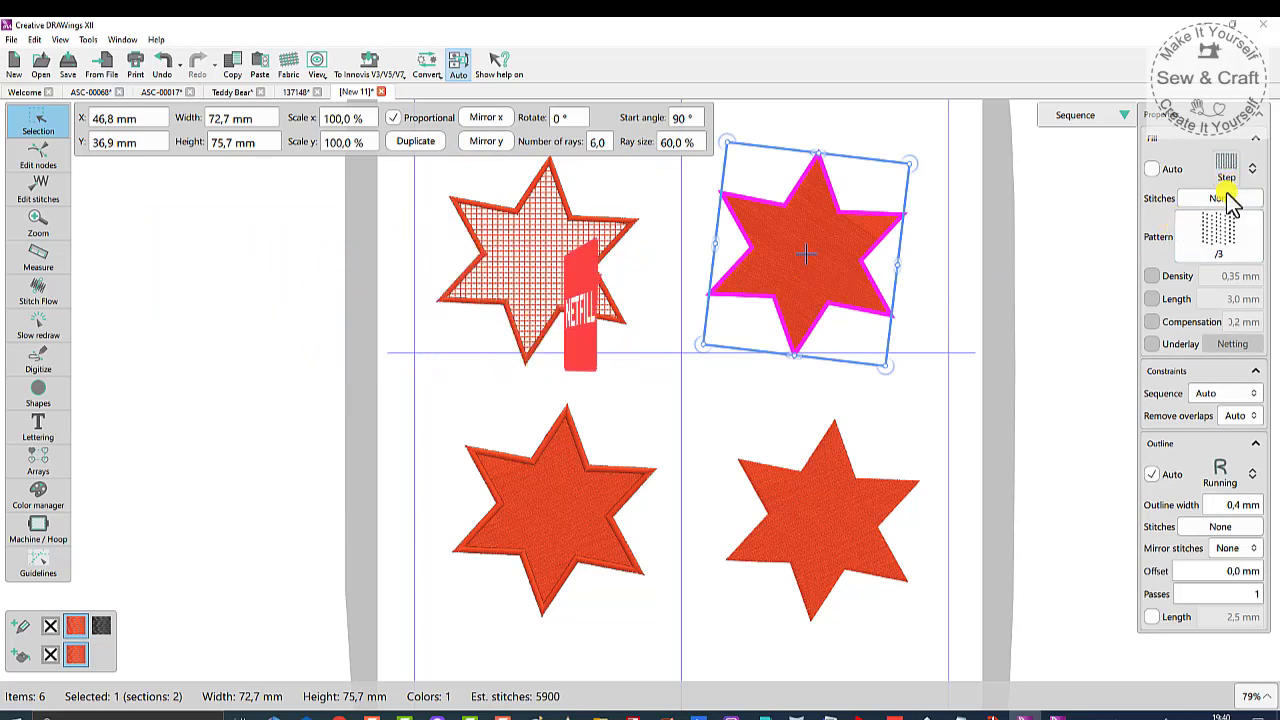
click(1254, 172)
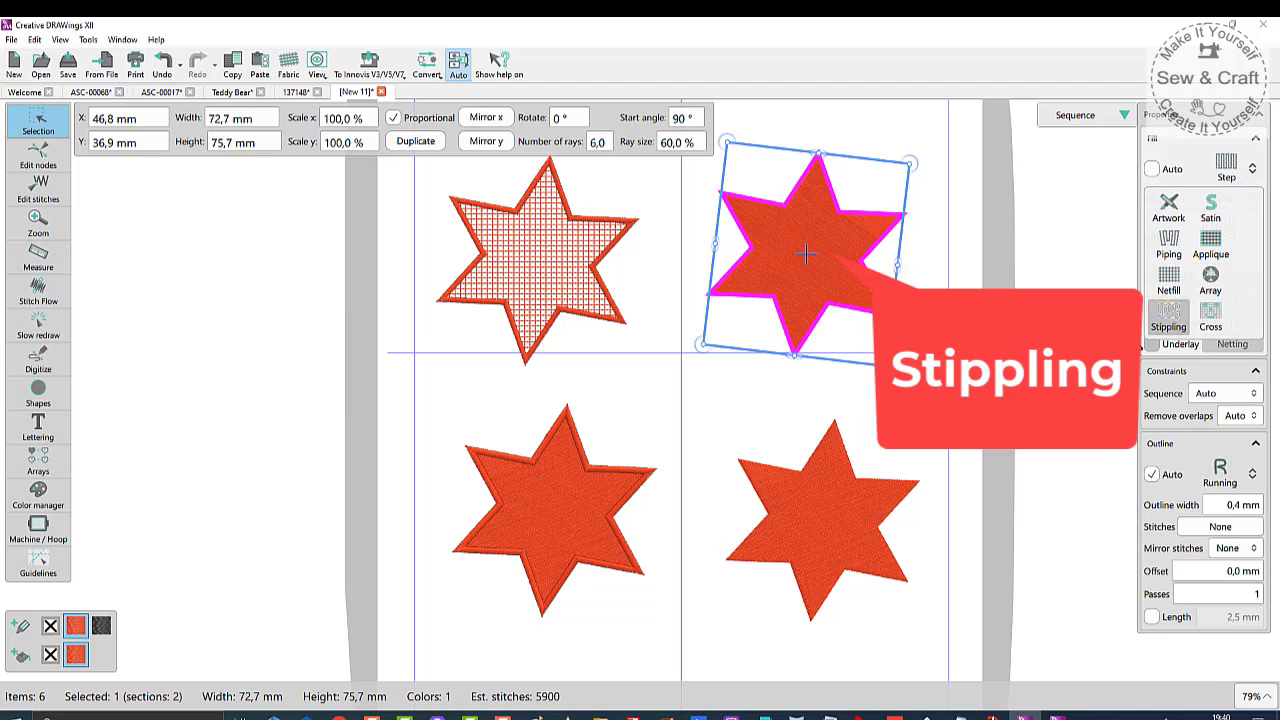
click(1168, 314)
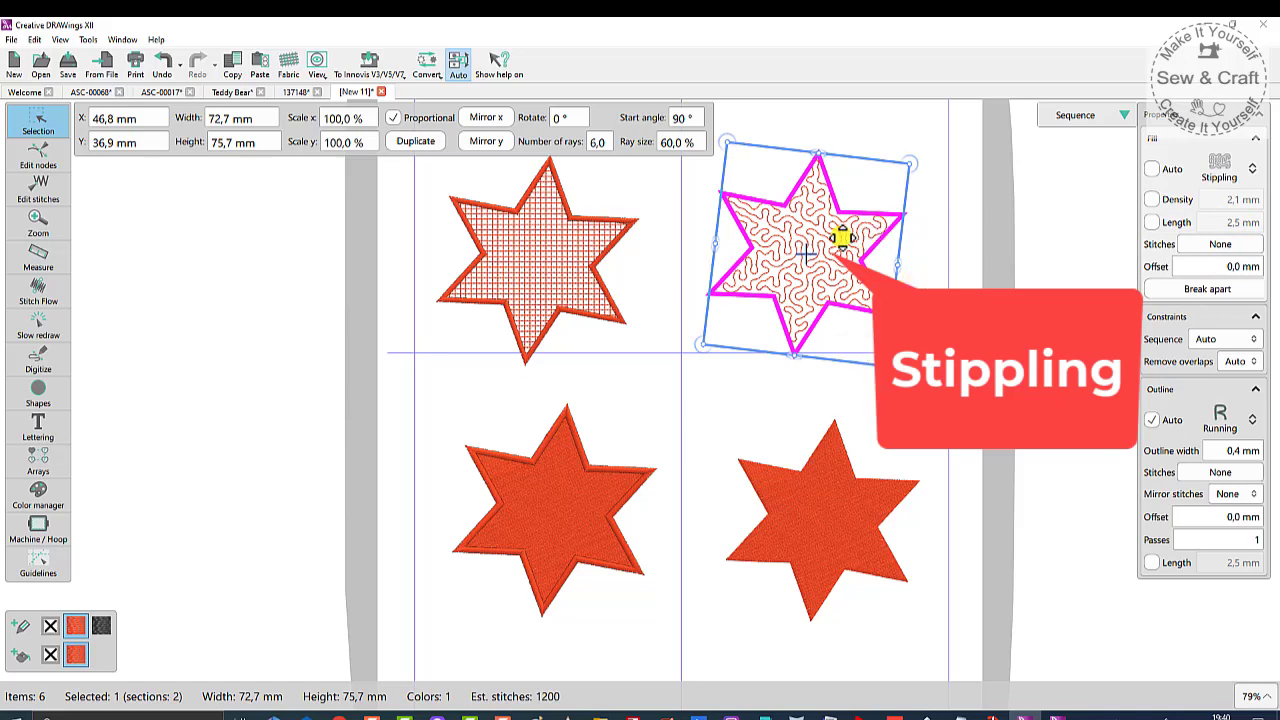
- Change the fill type of the lower-left red star in the hoop to Cross
scroll(765, 310, down, 1)
scroll(745, 340, down, 2)
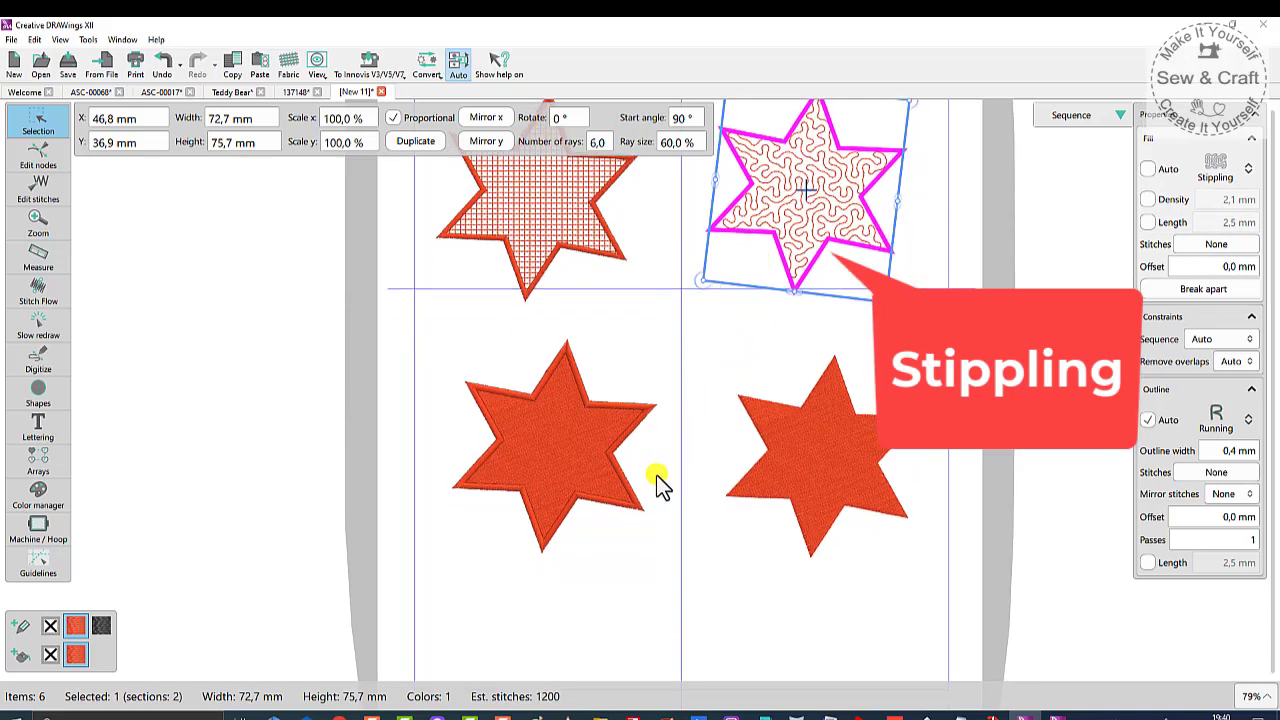
click(611, 453)
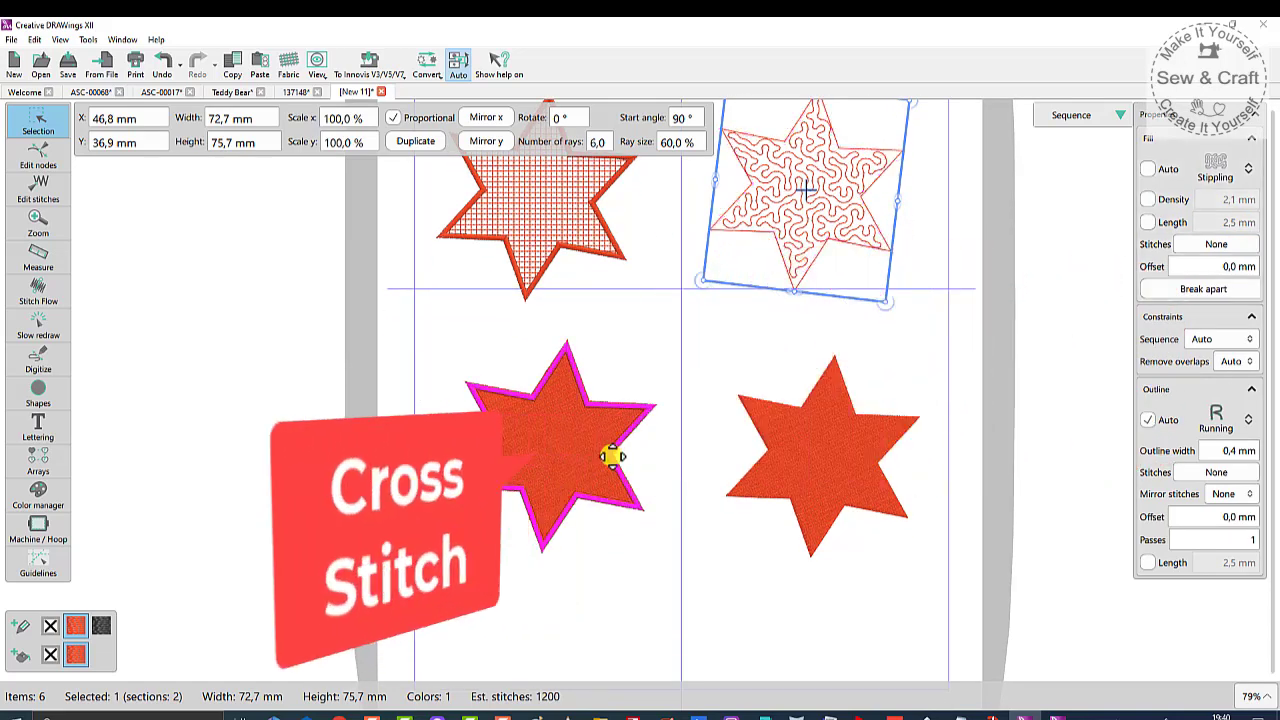
click(1248, 168)
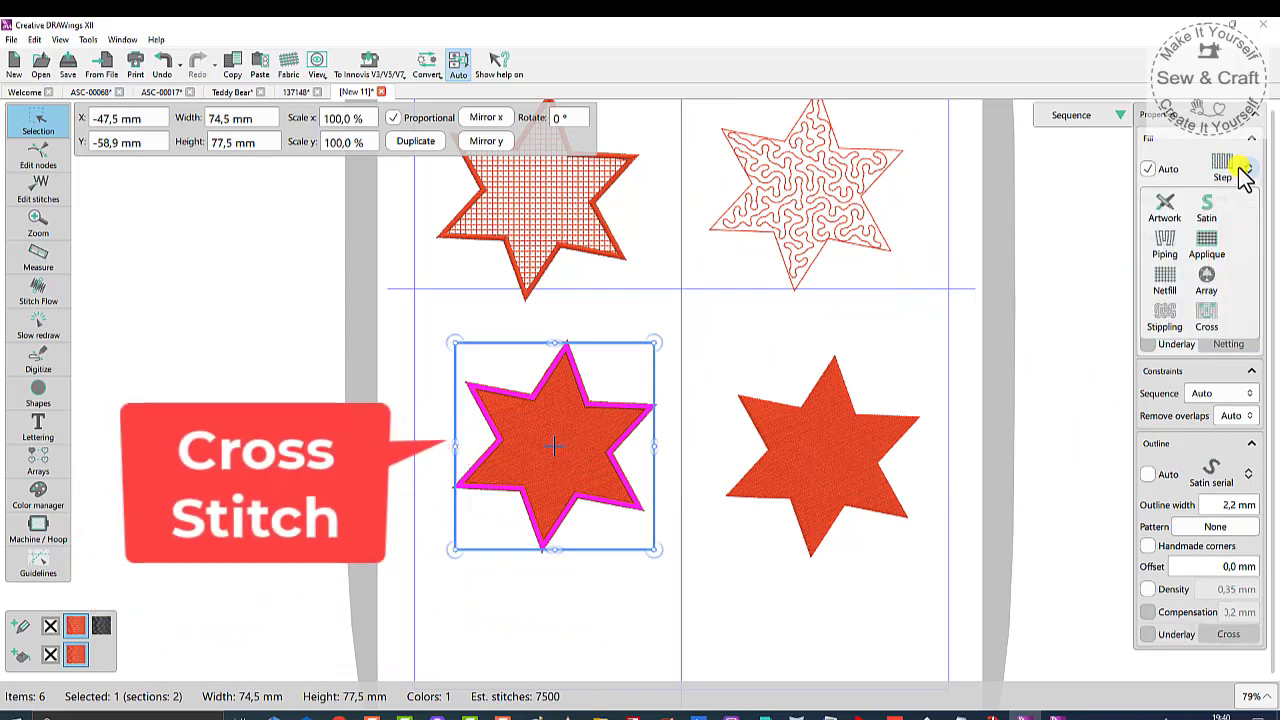
click(1207, 320)
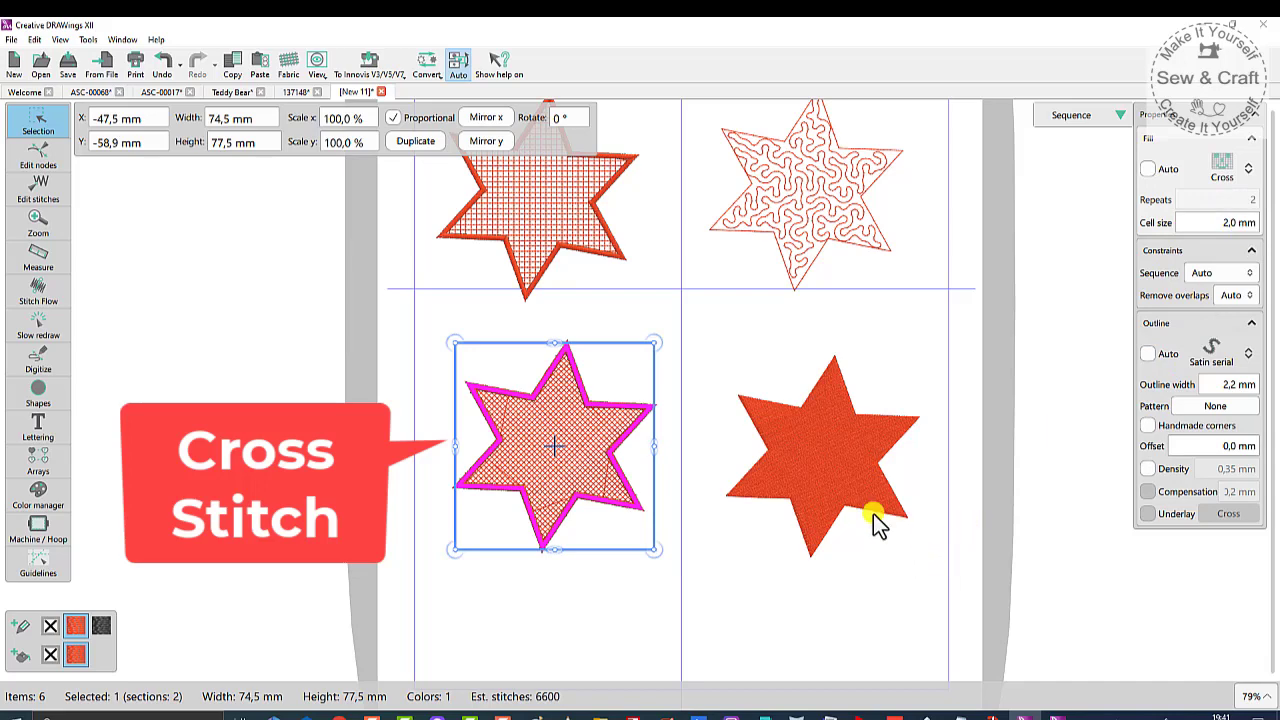
- Change the fill type of the lower-right red star to Applique and check its fabric options
click(849, 504)
scroll(855, 504, up, 2)
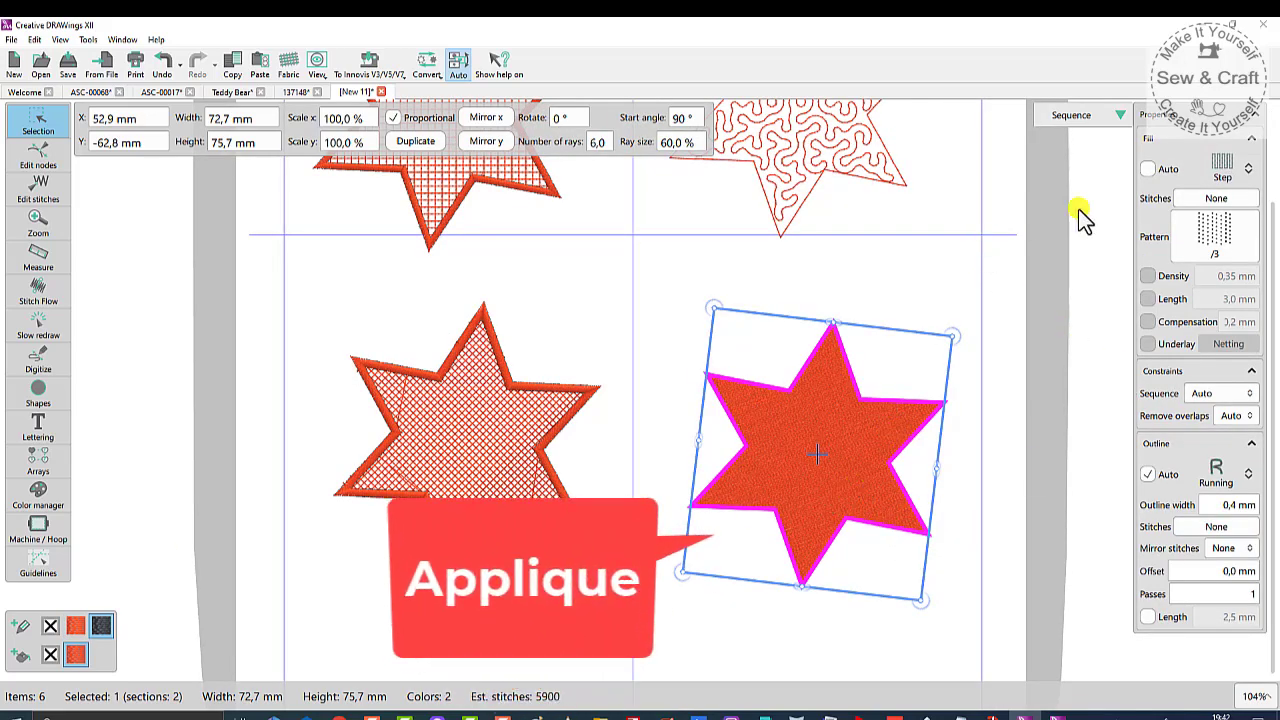
click(1248, 172)
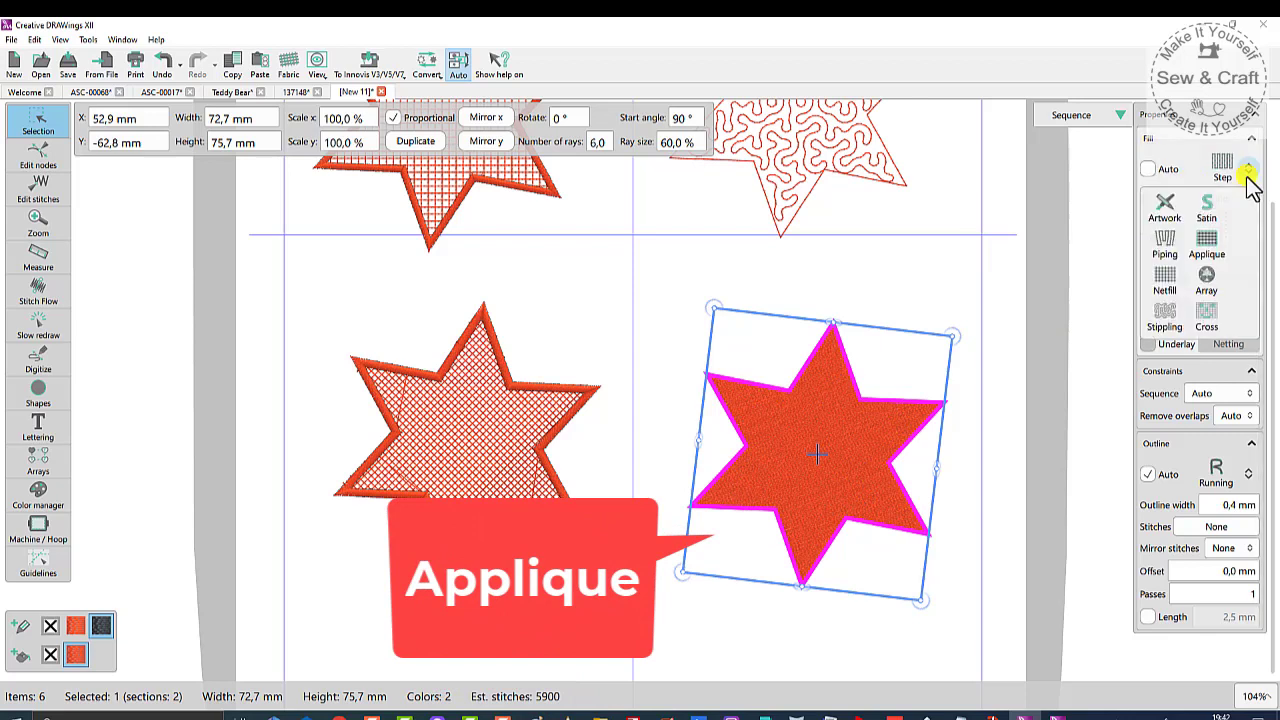
click(1208, 248)
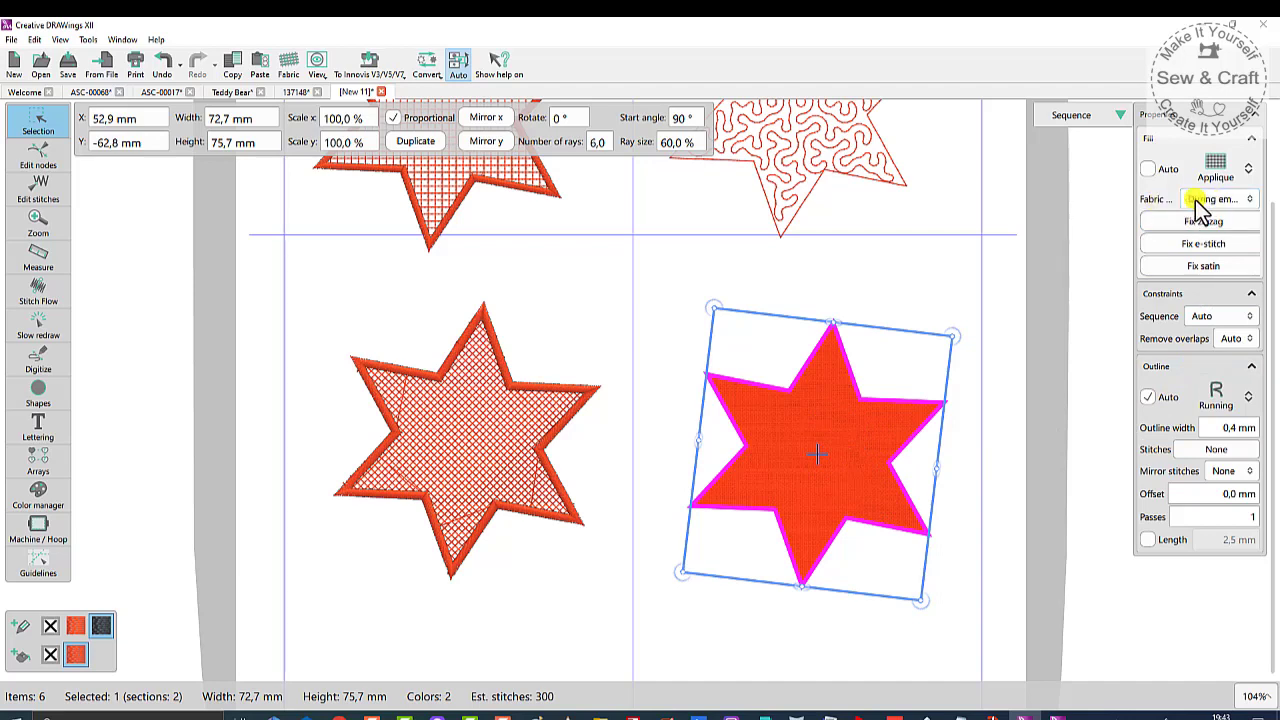
click(1250, 202)
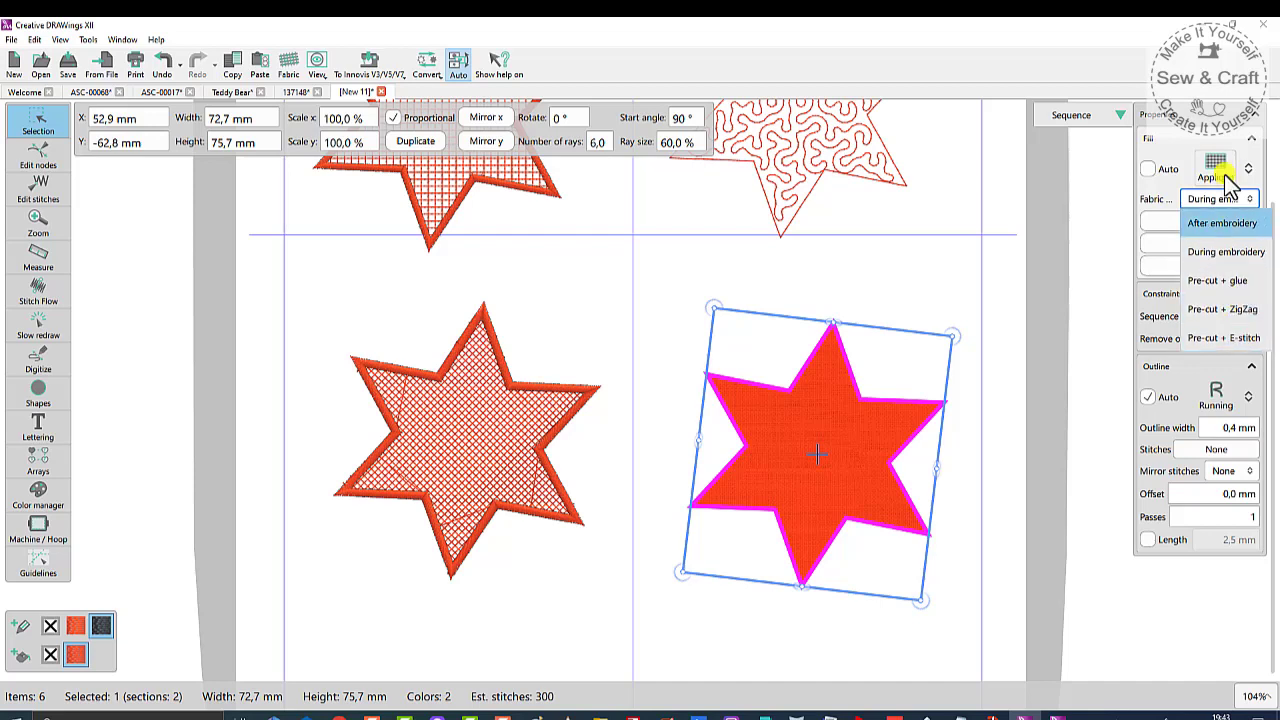
click(1065, 280)
click(913, 419)
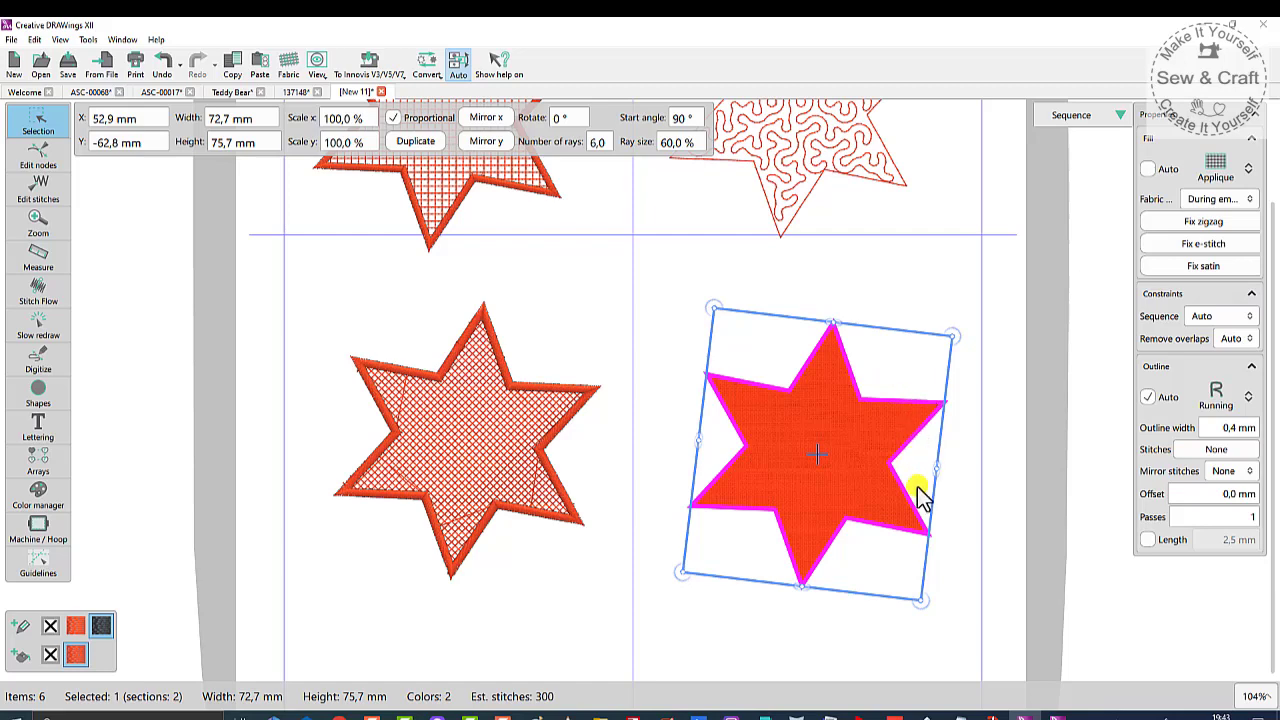
- Try the zigzag and e-stitch fixings on the applique star and settle on the satin fixing for its edge
click(1210, 224)
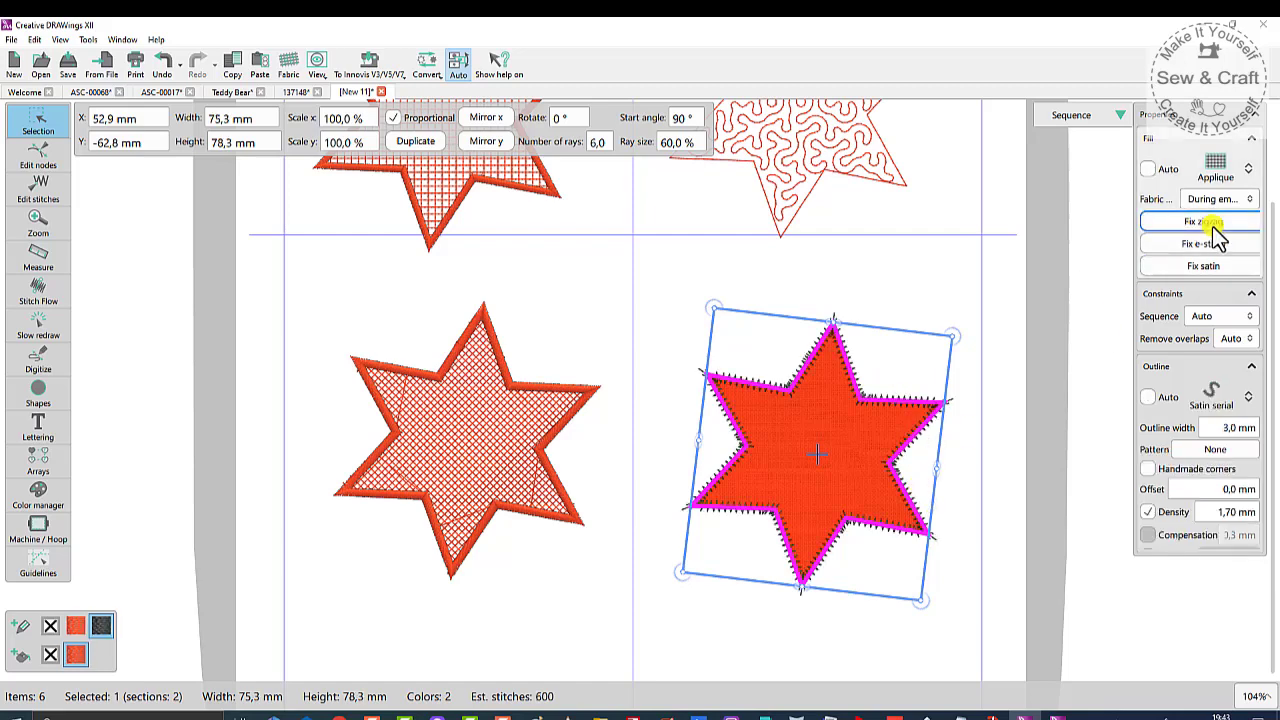
click(1205, 247)
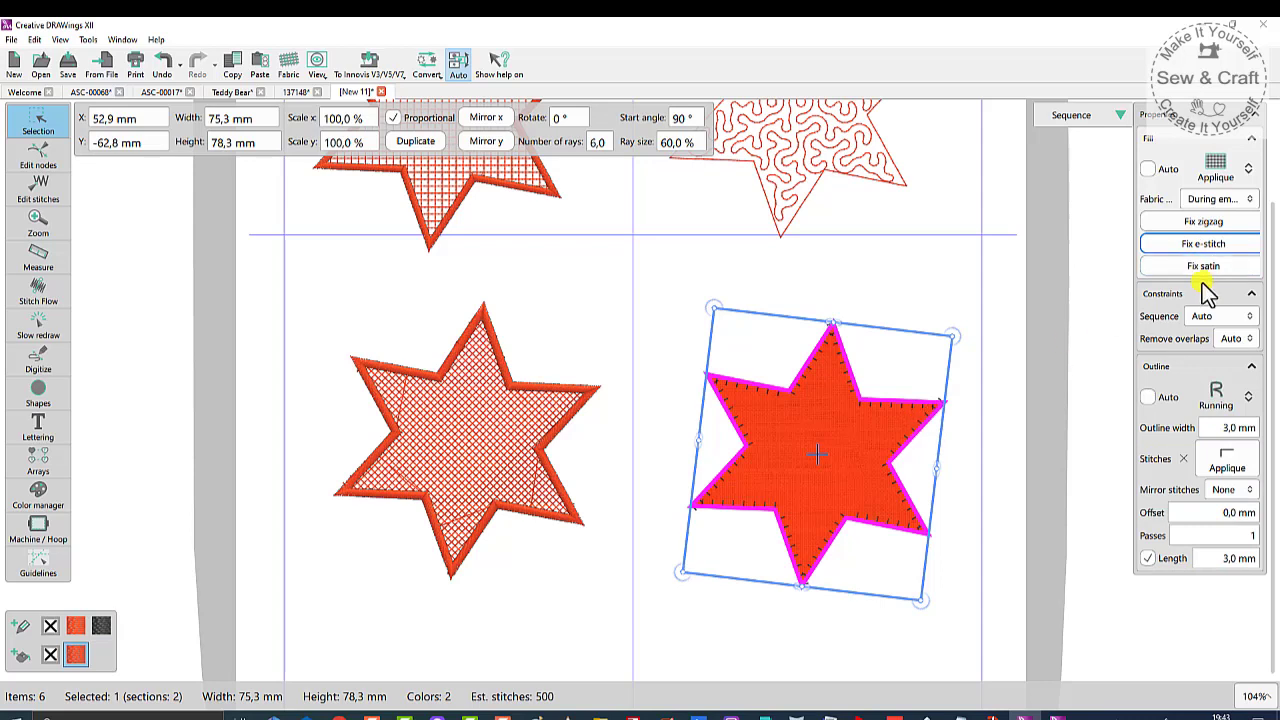
click(1203, 266)
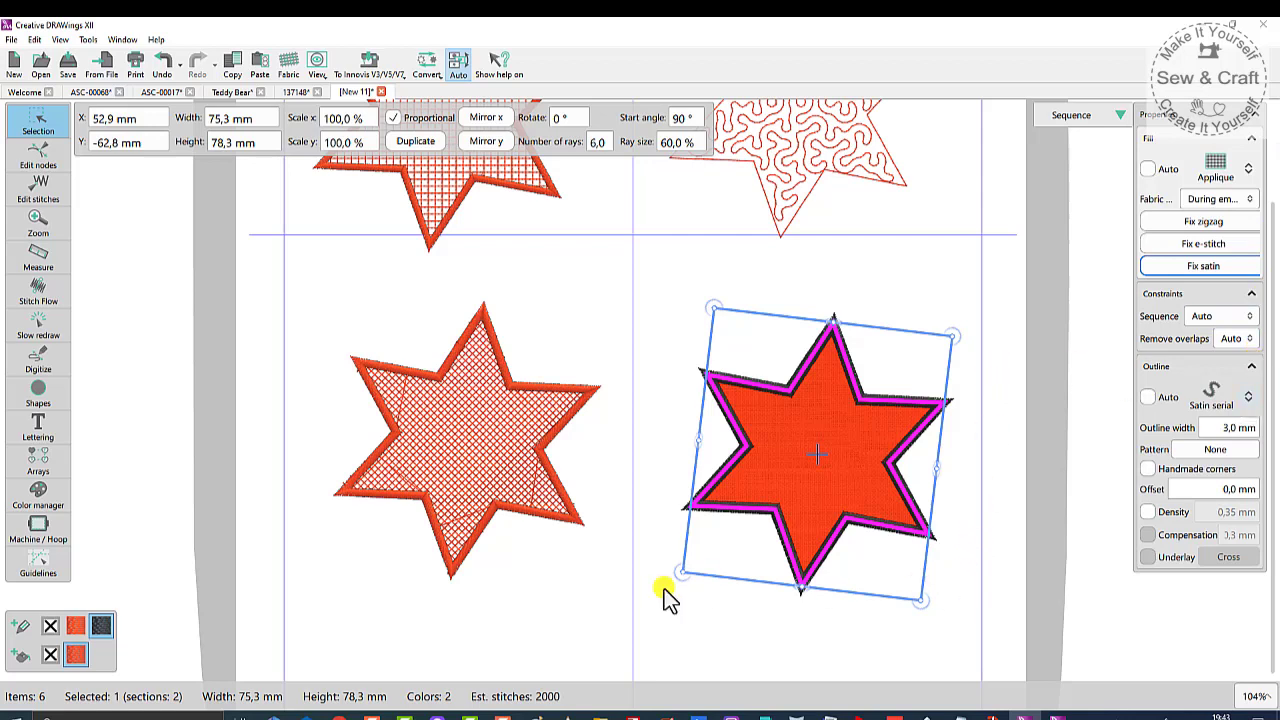
click(856, 632)
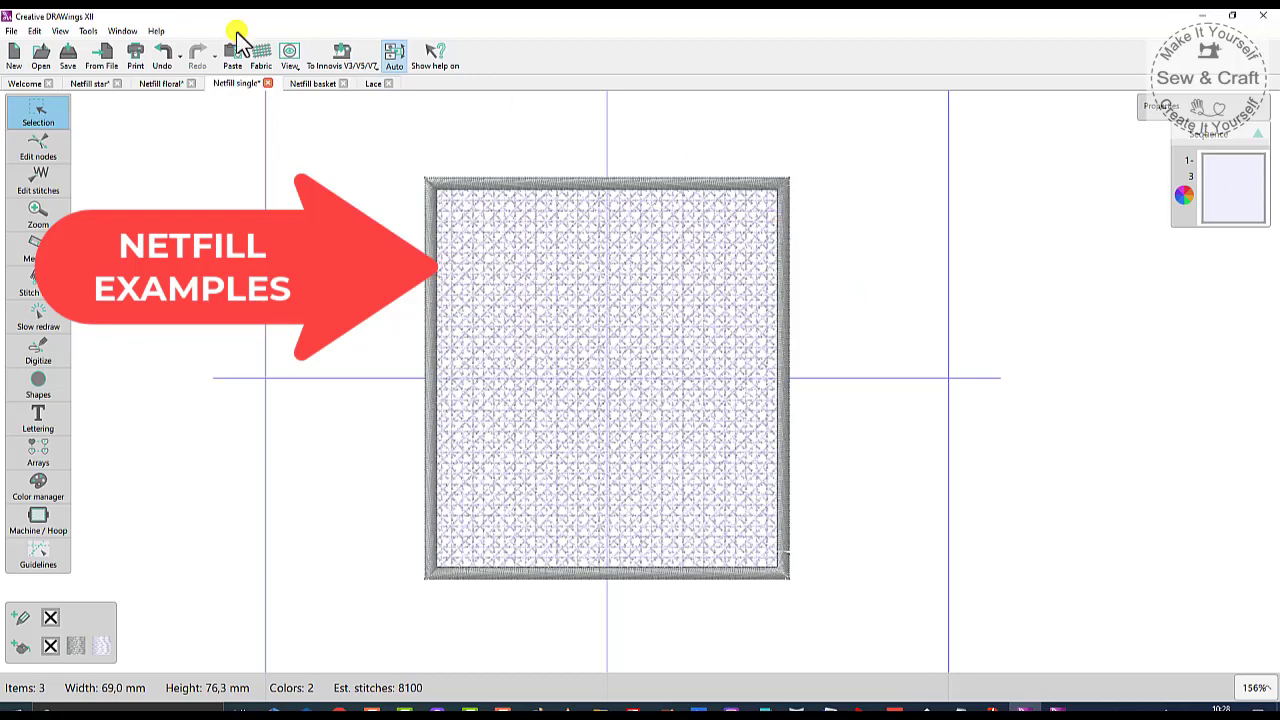
- View the example designs Netfill floral, Netfill star, Netfill basket and Lace
click(165, 83)
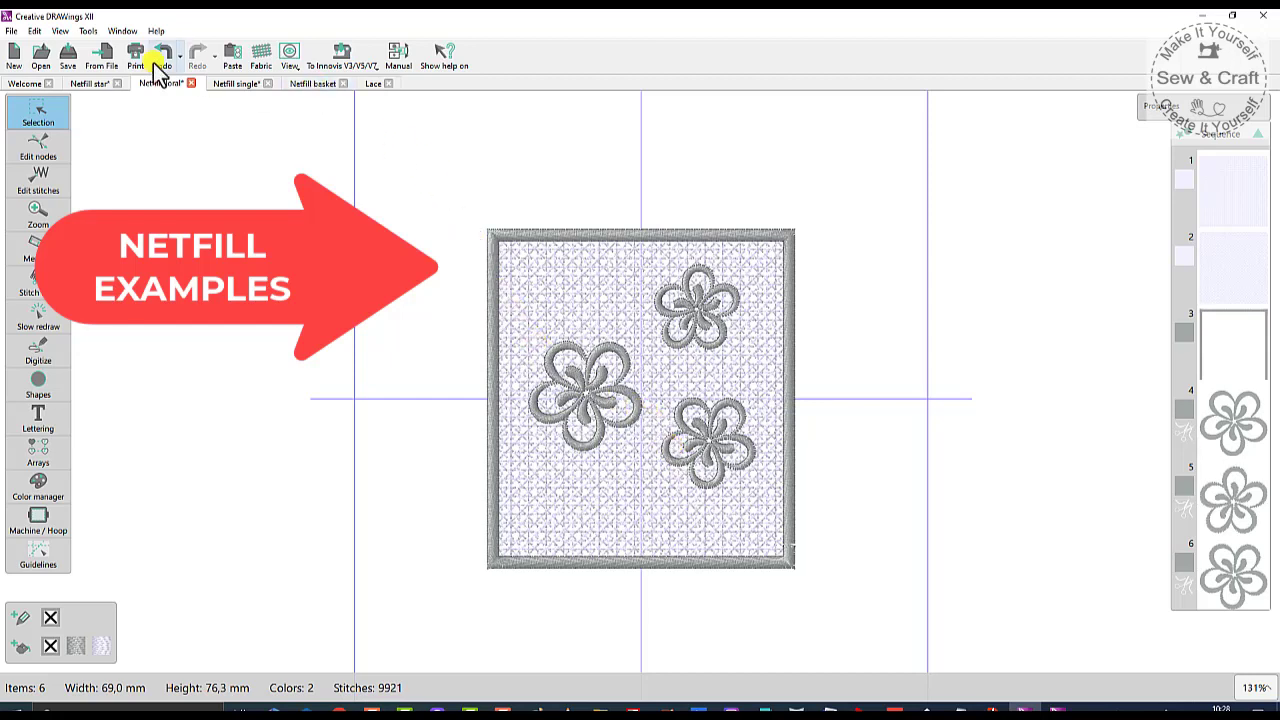
click(98, 83)
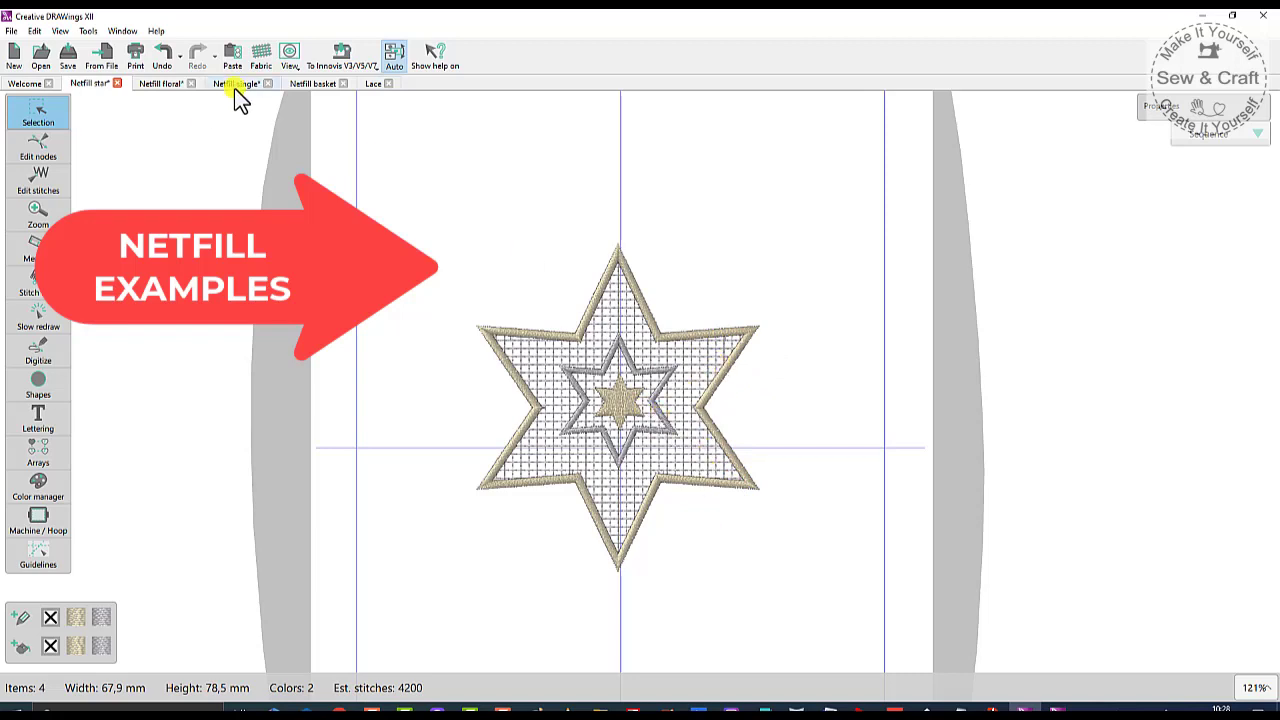
click(302, 84)
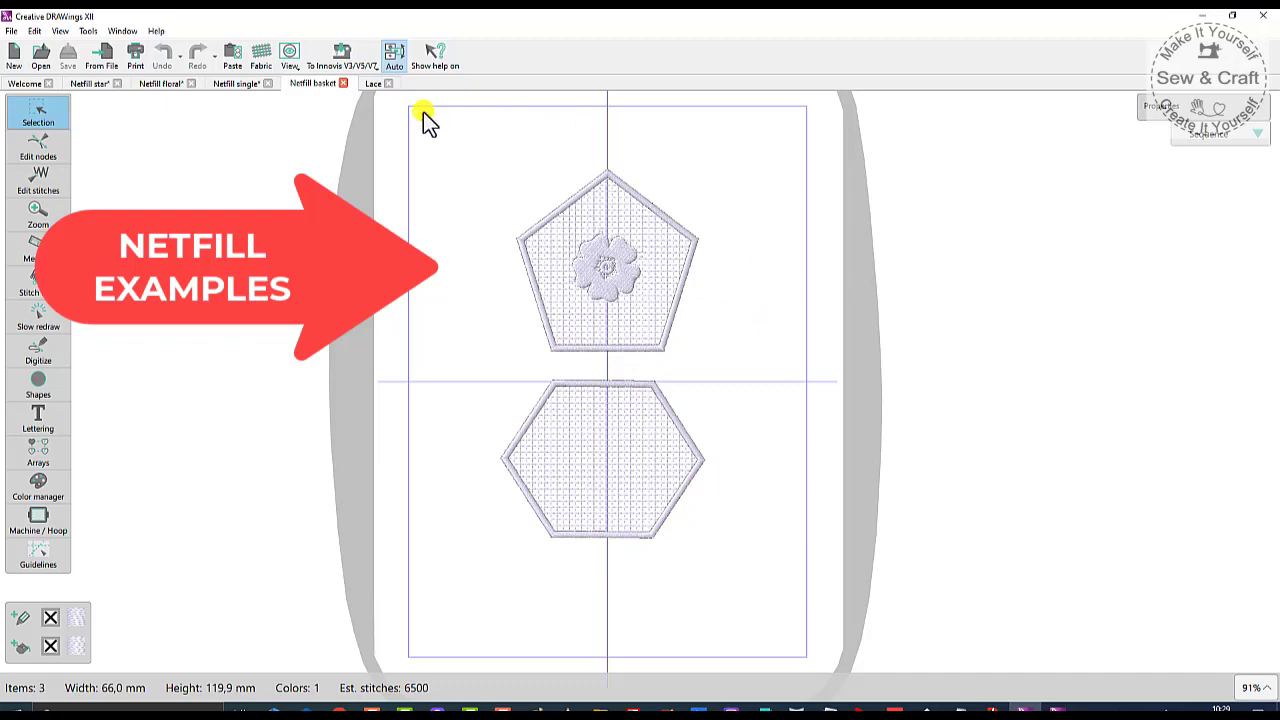
click(372, 84)
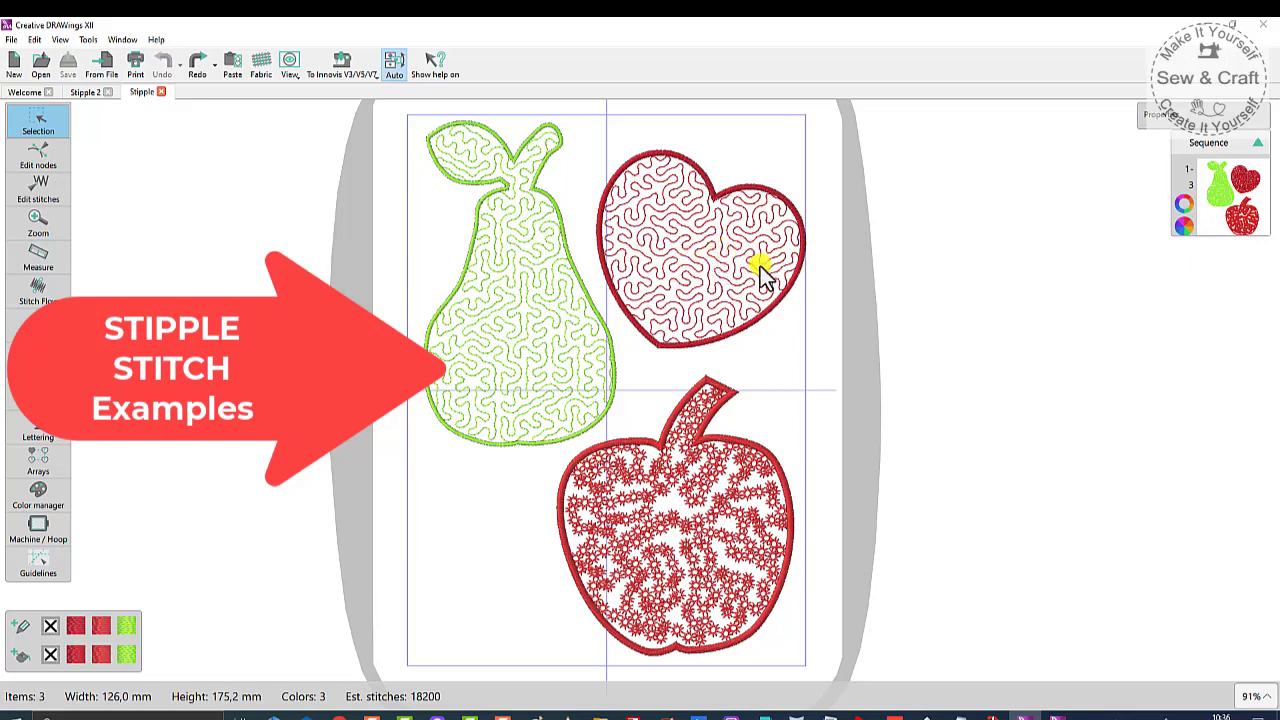
- Apply decorative stitch 47 to the stippling fill of the red apple
click(697, 530)
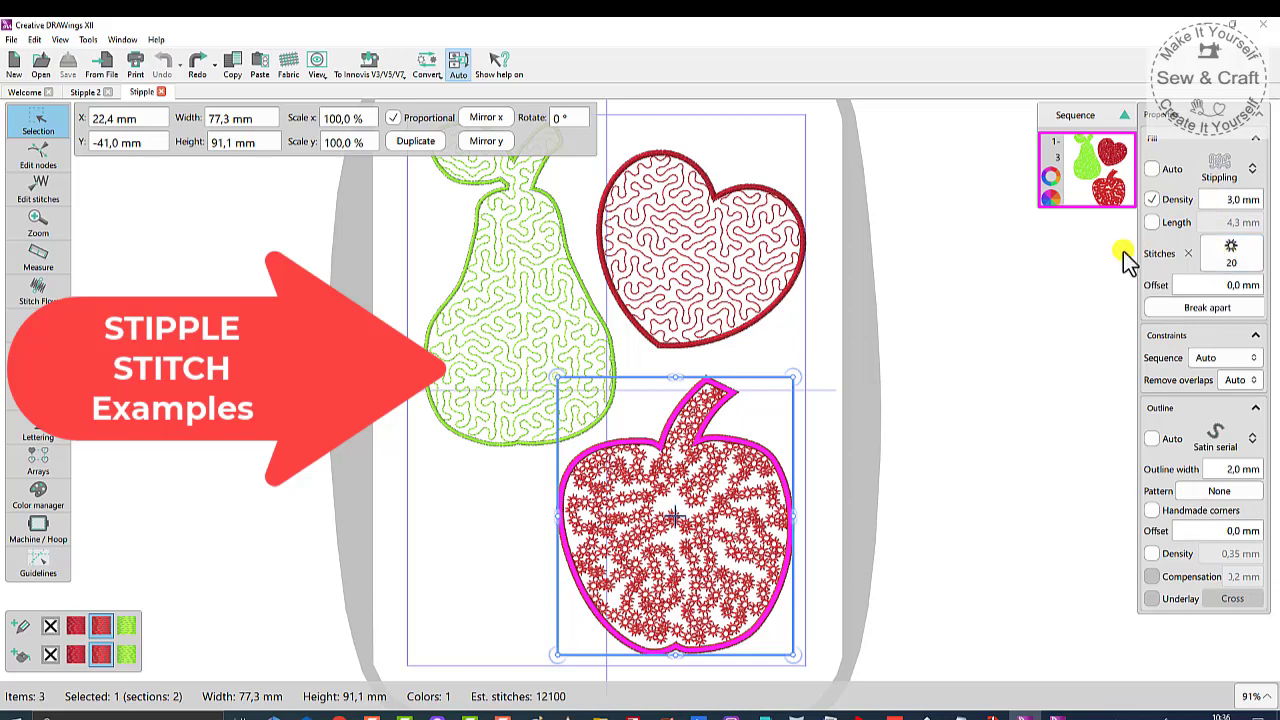
click(1236, 258)
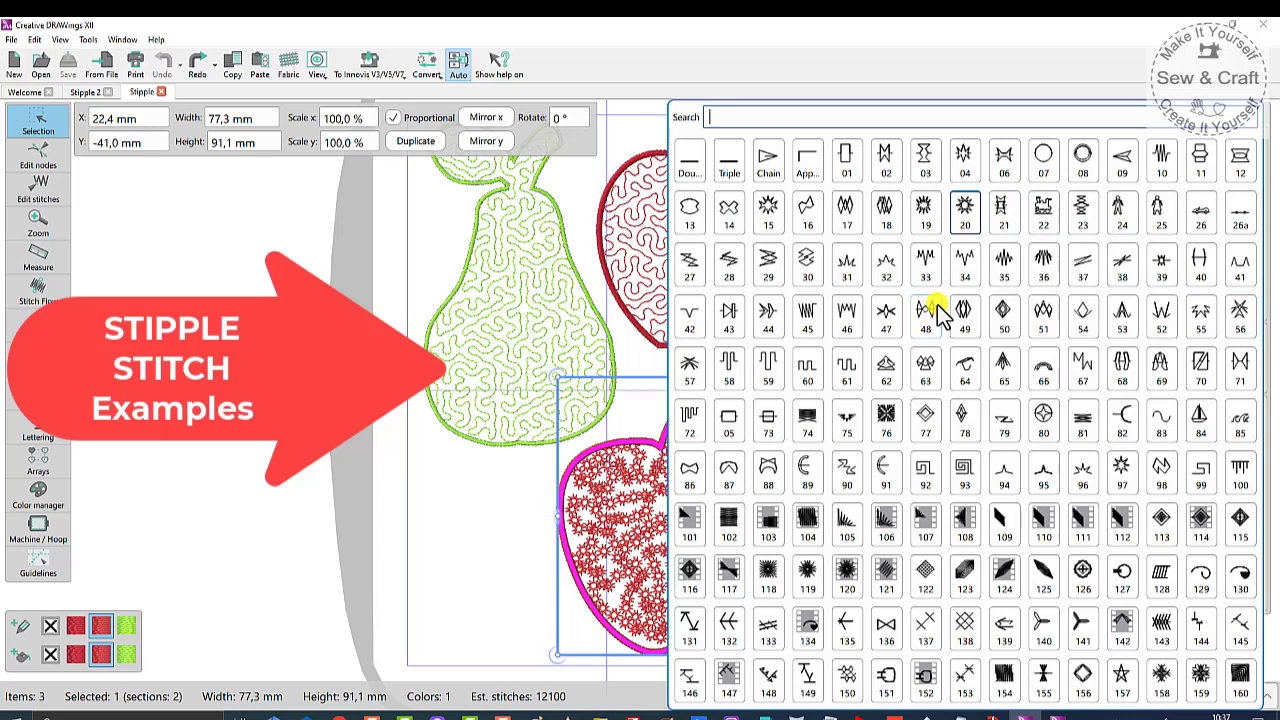
click(887, 313)
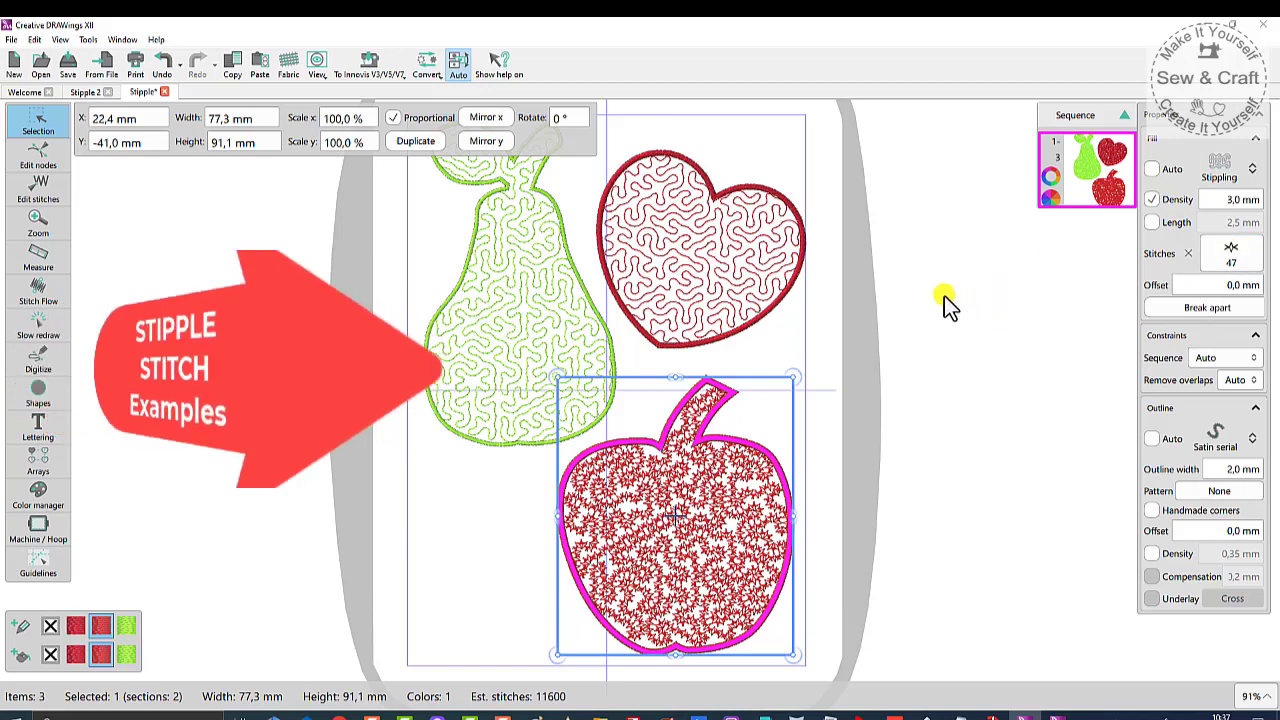
- View the Stipple 2 example, and change the fill type of the whole floral border design to Cross
click(86, 92)
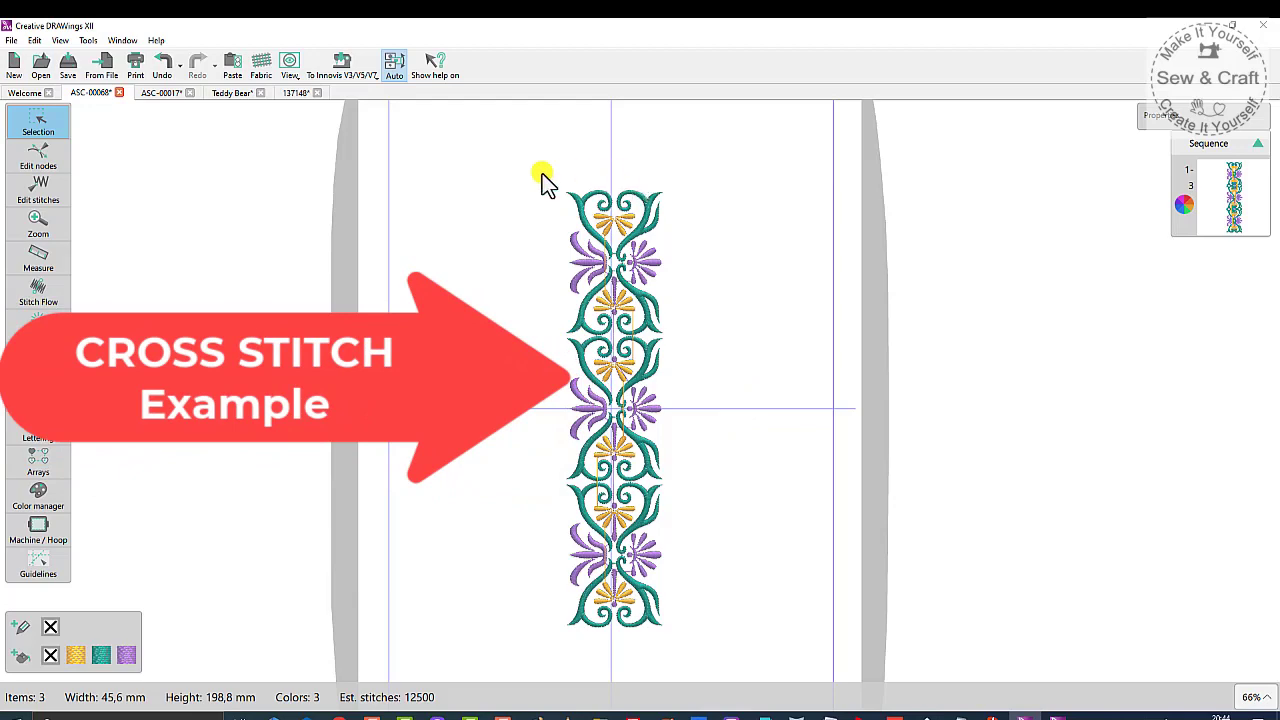
drag(549, 181, 718, 645)
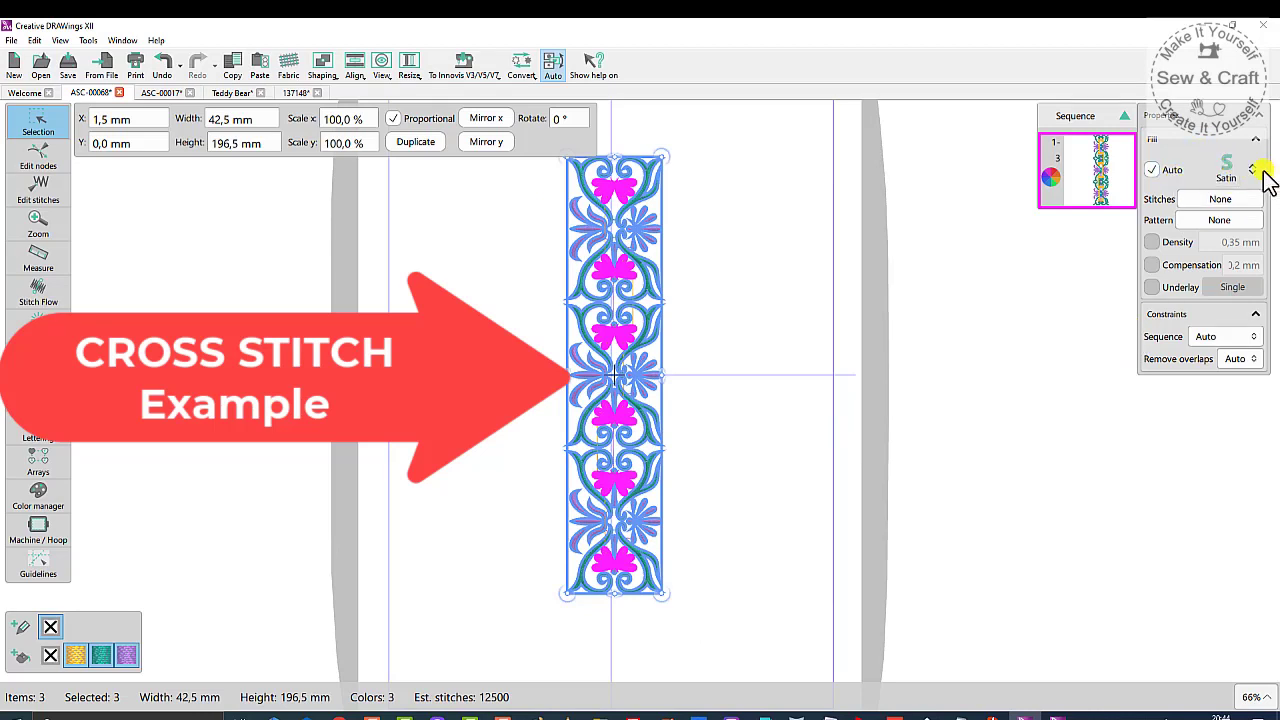
click(1214, 163)
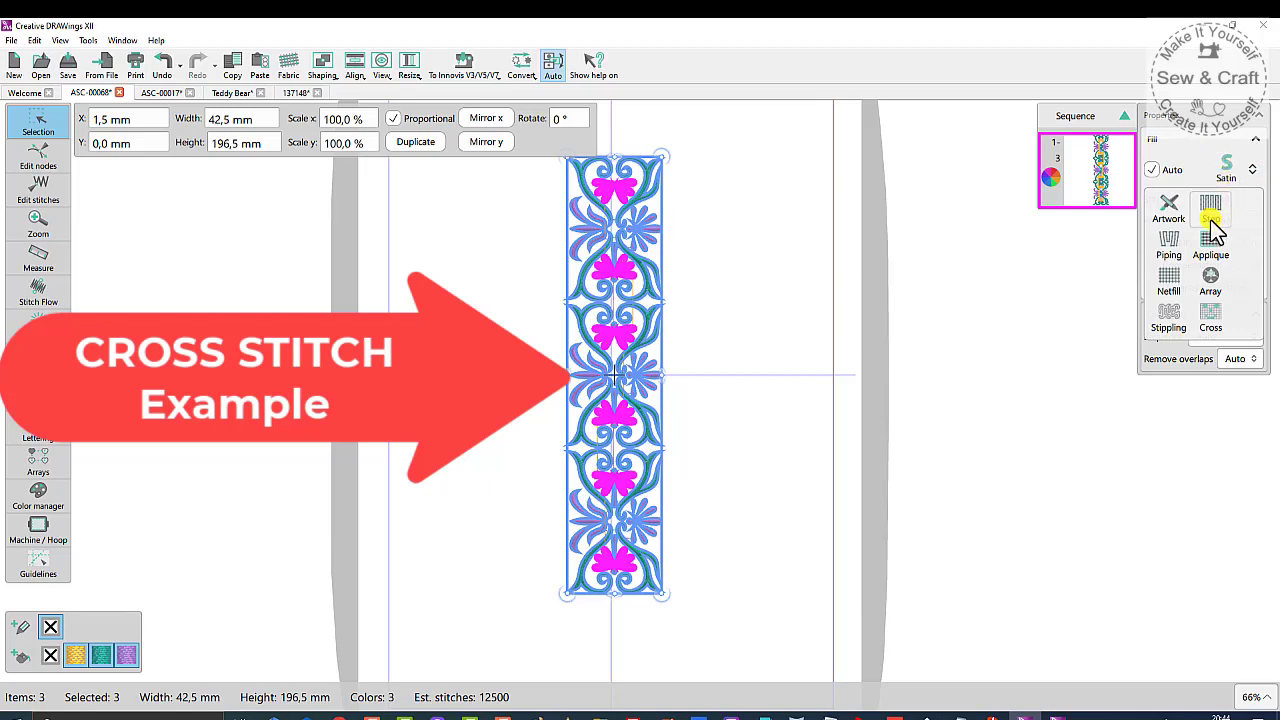
click(1205, 320)
click(719, 478)
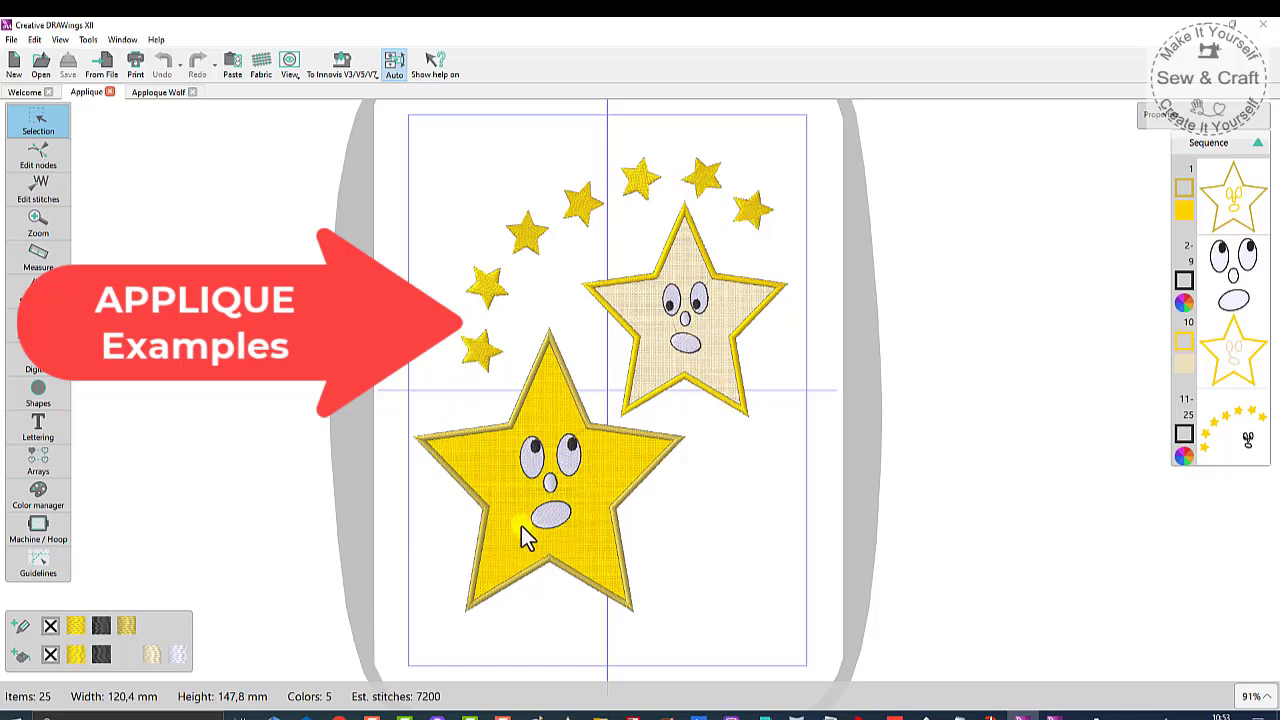
- View the applique wolf example, and add stippled ambience quilting with a 152.4 × 152.4 mm border and 2.0 mm density around the teddy bears
click(152, 95)
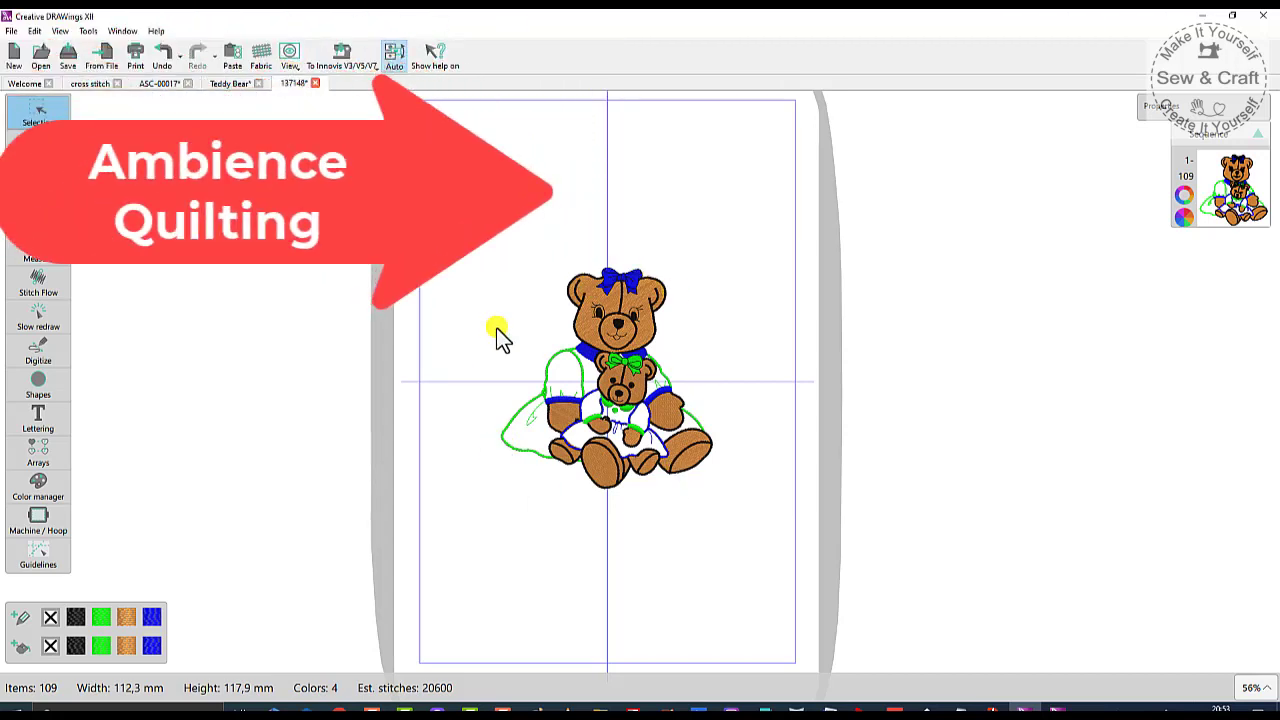
drag(495, 256, 748, 544)
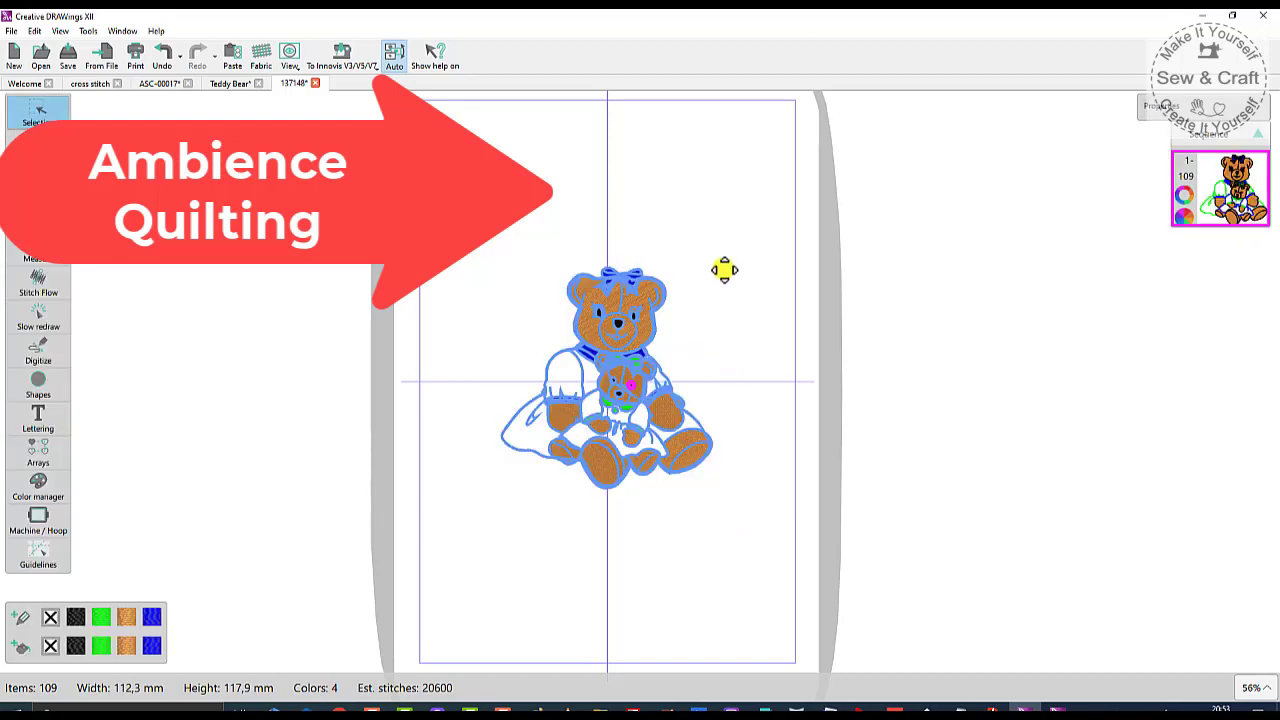
right_click(722, 268)
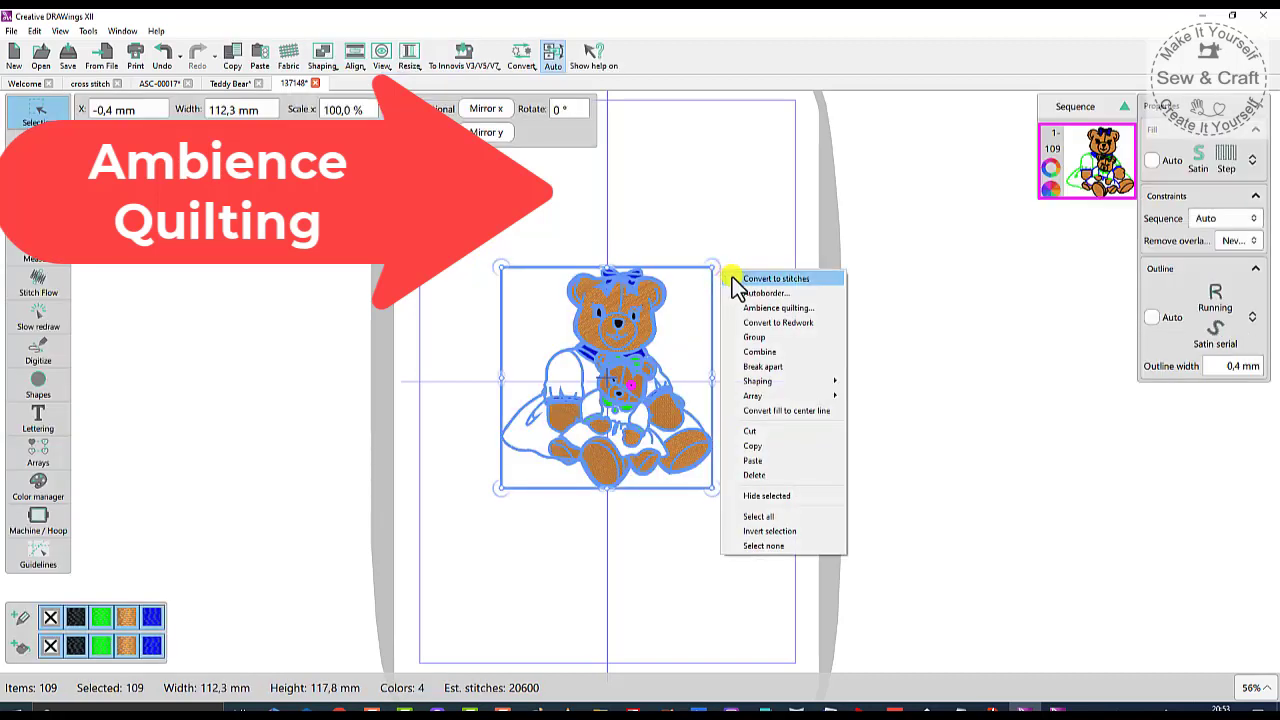
click(776, 309)
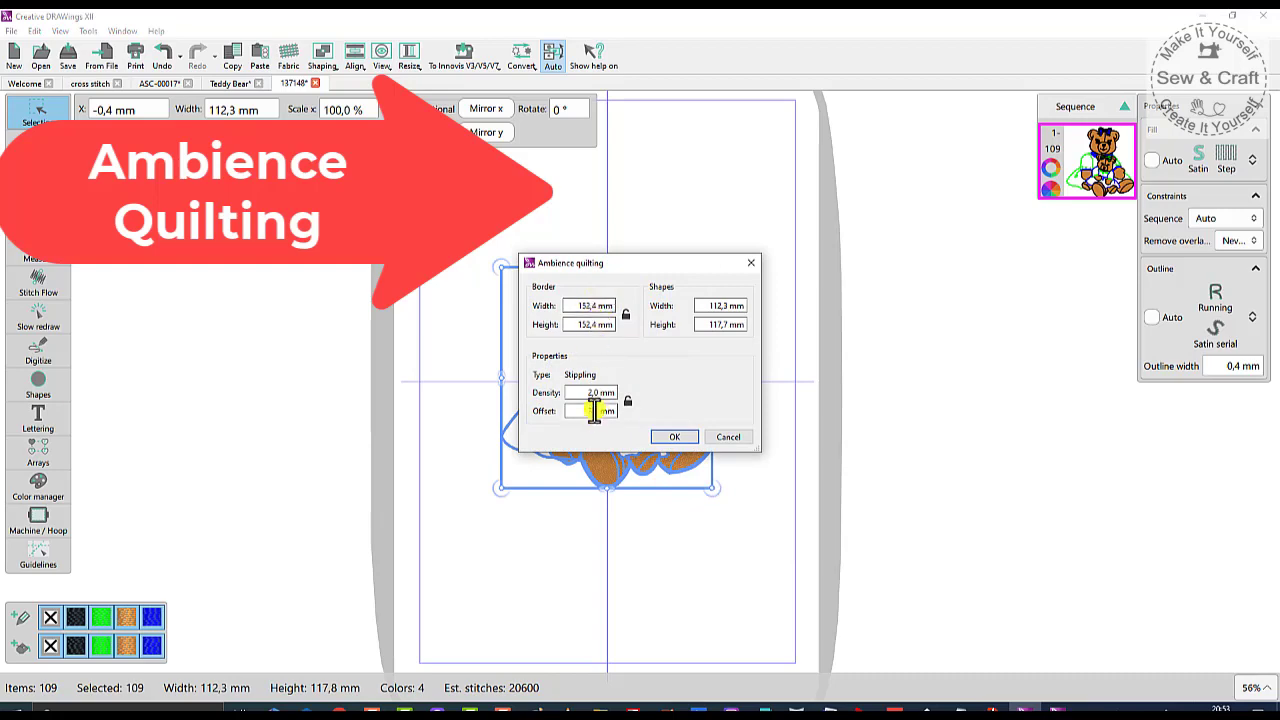
key(Return)
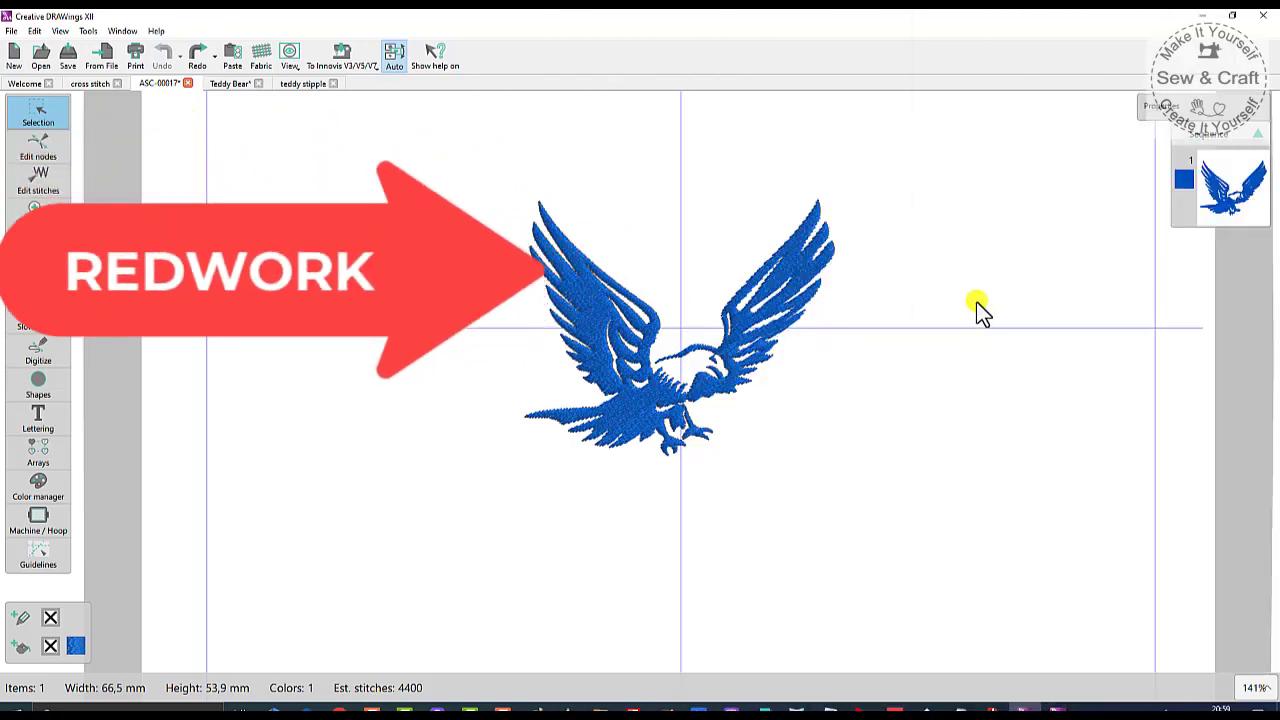
- Convert the blue eagle design to Redwork
drag(470, 163, 885, 485)
right_click(902, 281)
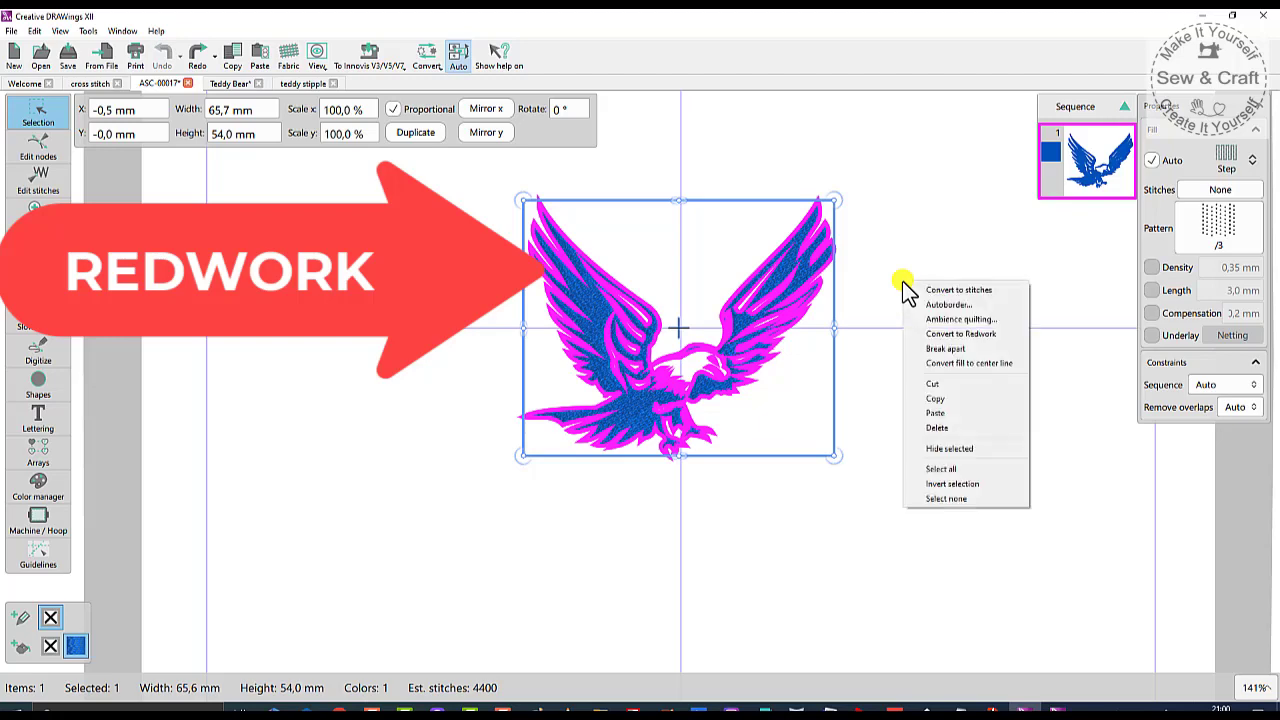
click(962, 335)
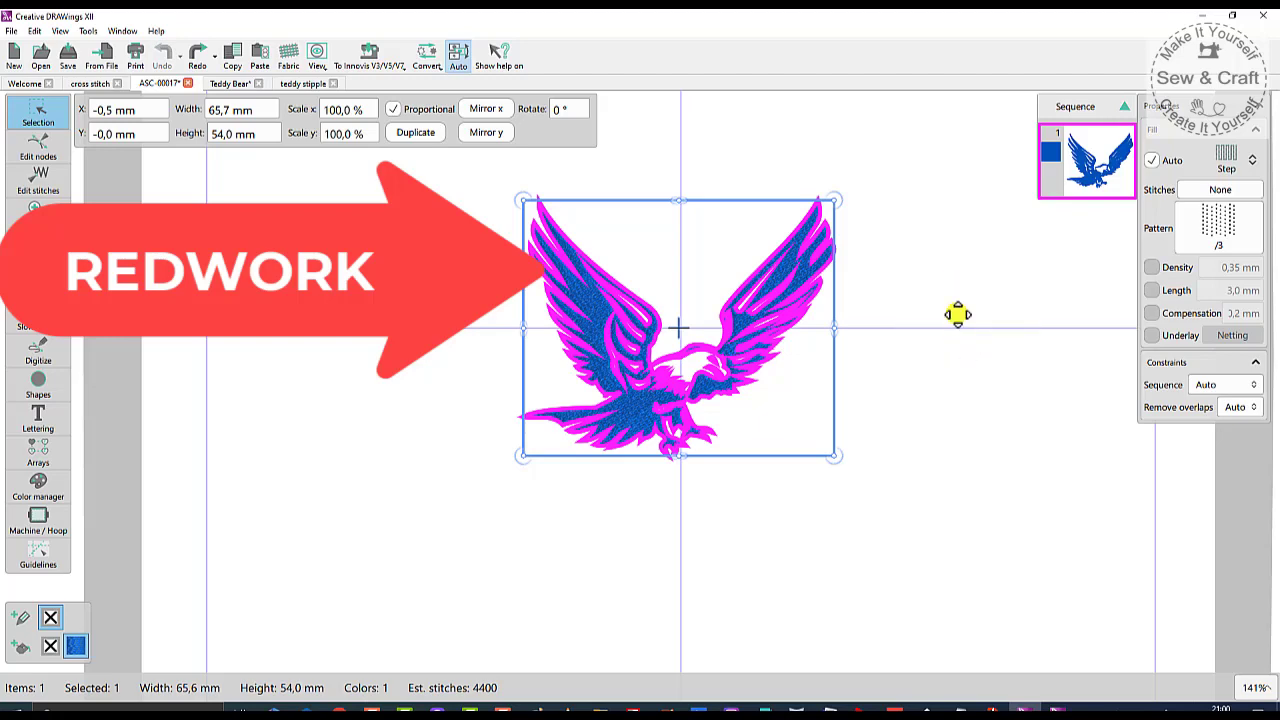
click(822, 499)
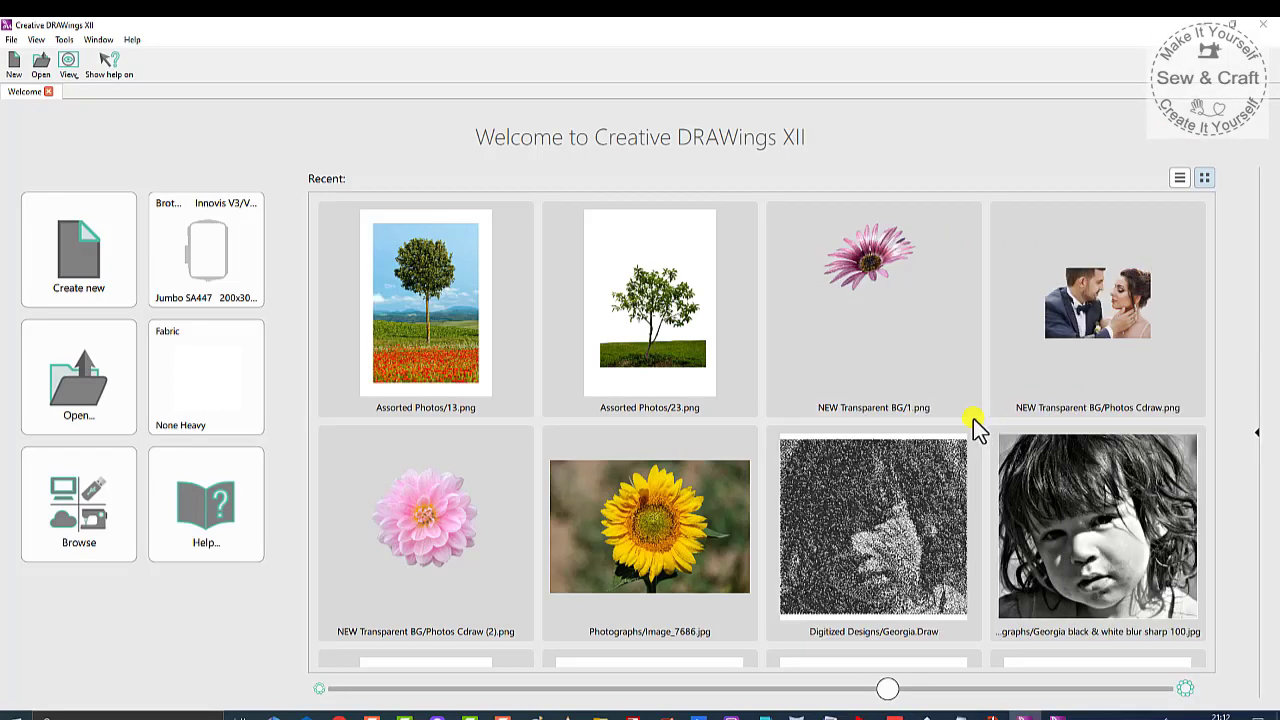
- Open the tree photo 13.png as cross stitch, cropping off its white margins to about 167 × 241 mm
click(436, 337)
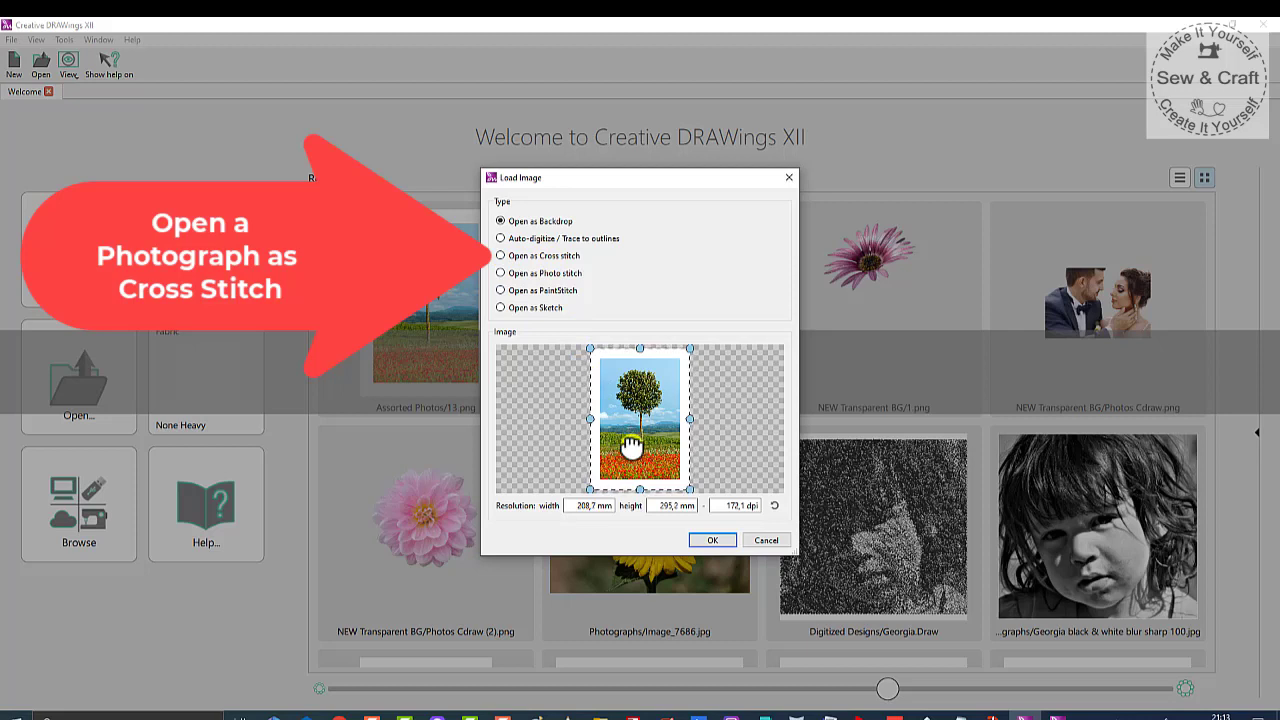
drag(689, 349, 681, 363)
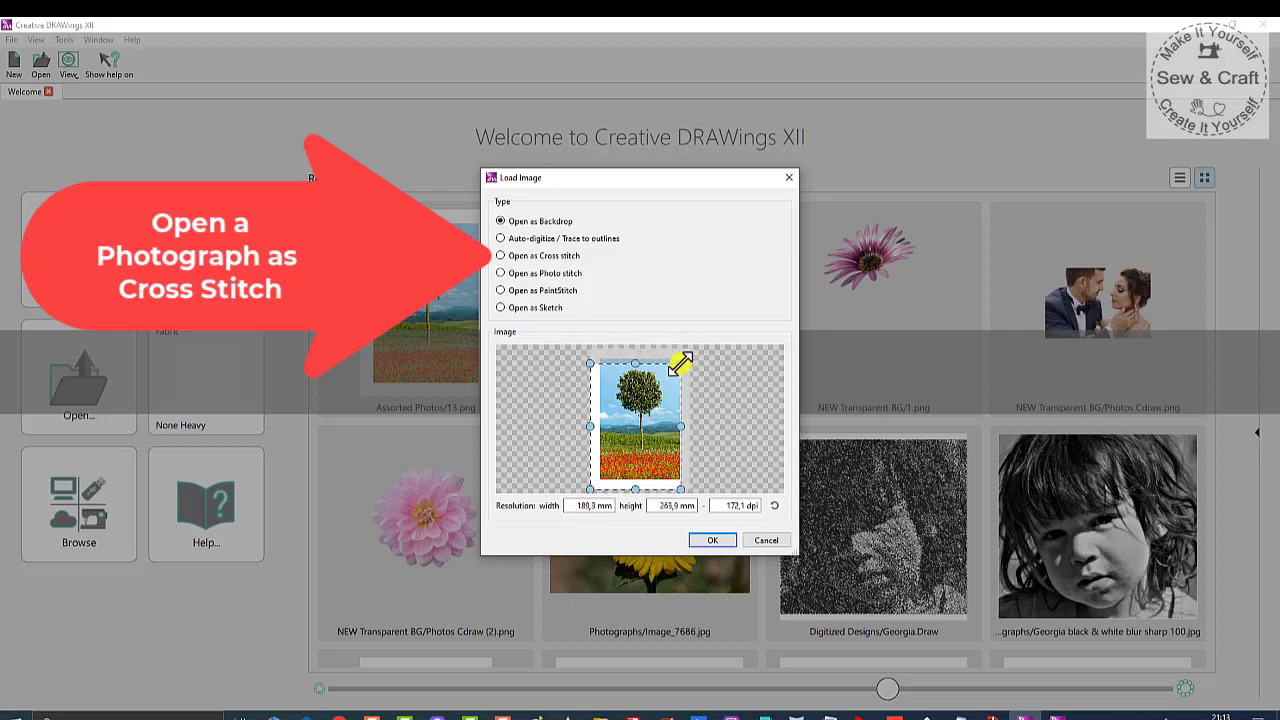
drag(590, 489, 606, 476)
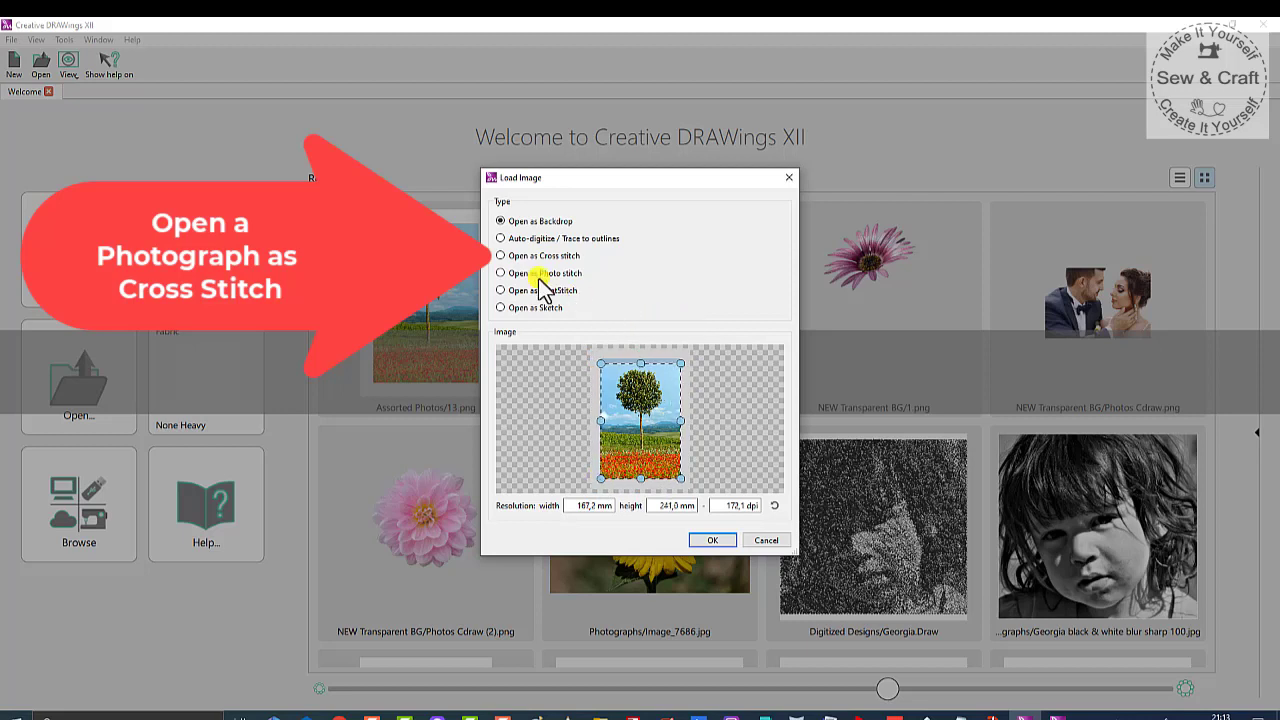
click(500, 256)
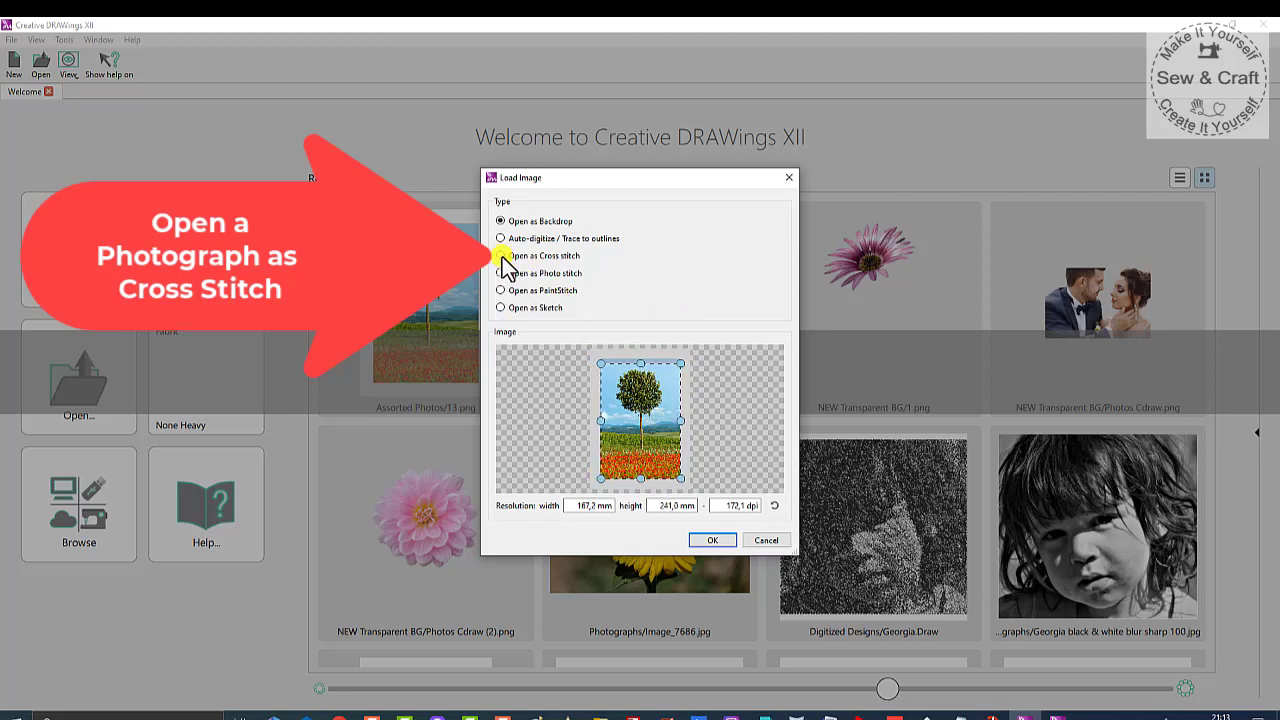
click(712, 540)
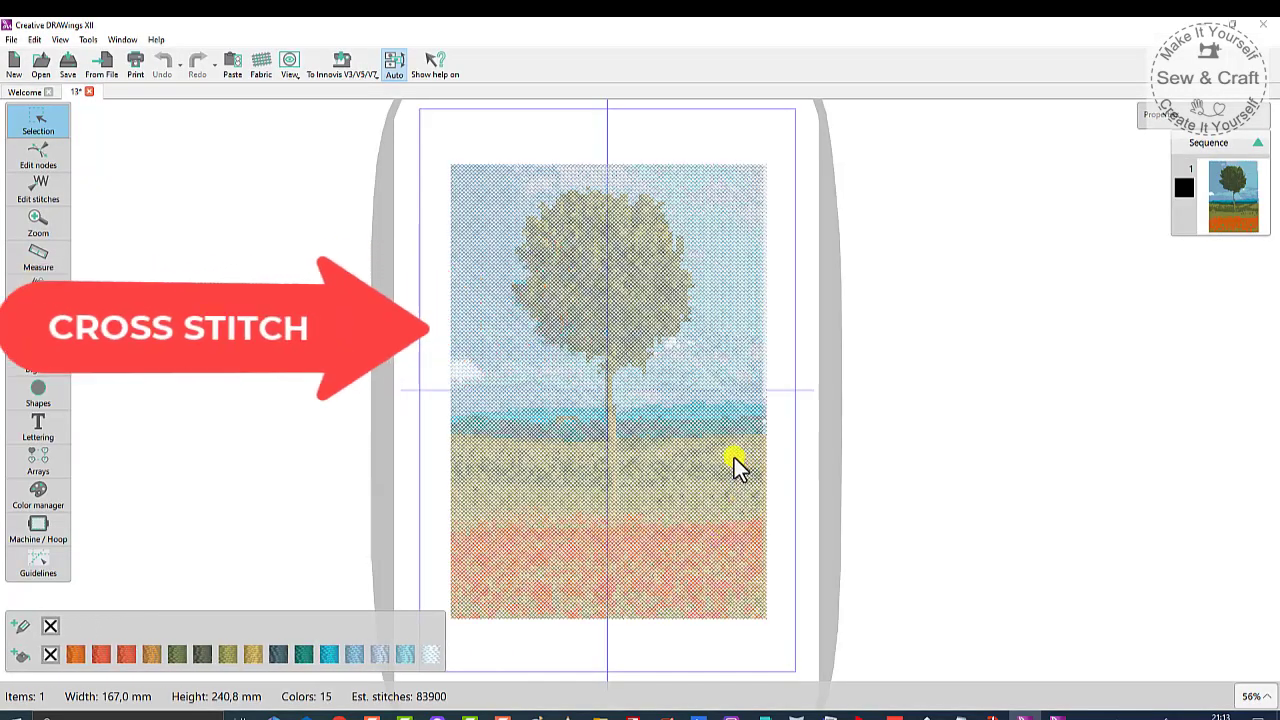
- Open the black-and-white photograph of the child as photo stitch at 102 × 95 mm
scroll(700, 412, down, 3)
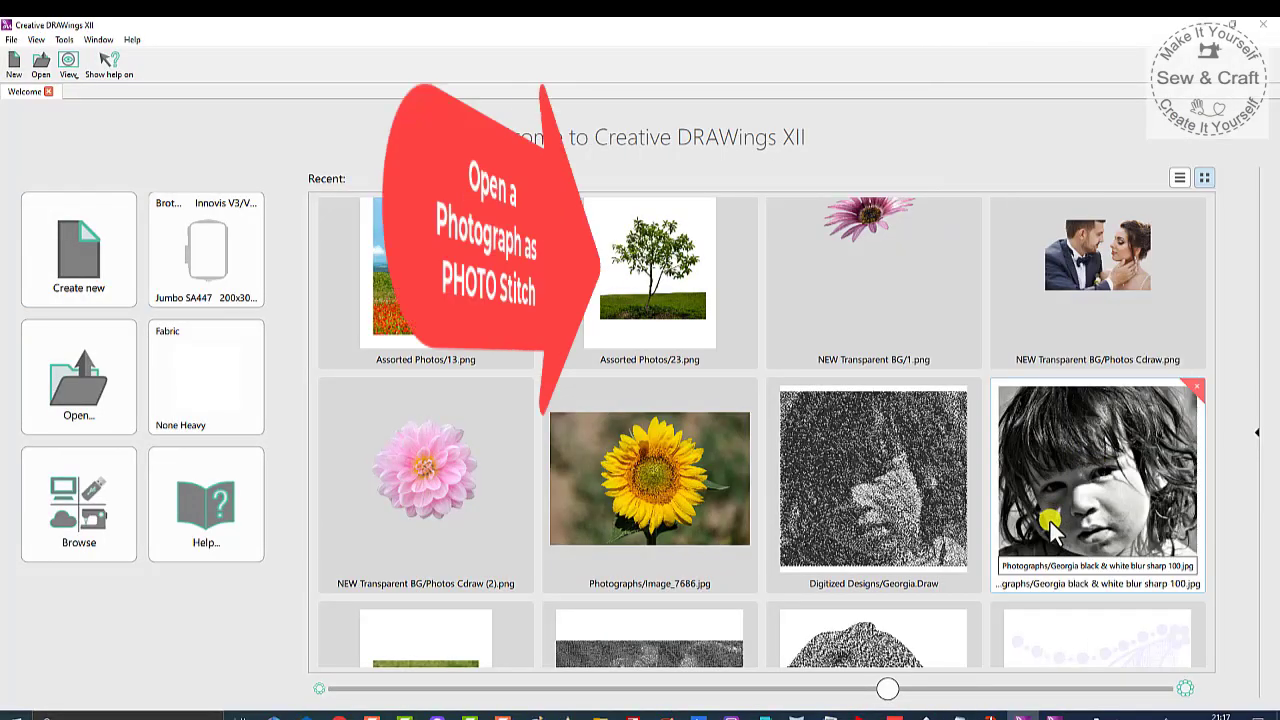
click(1088, 495)
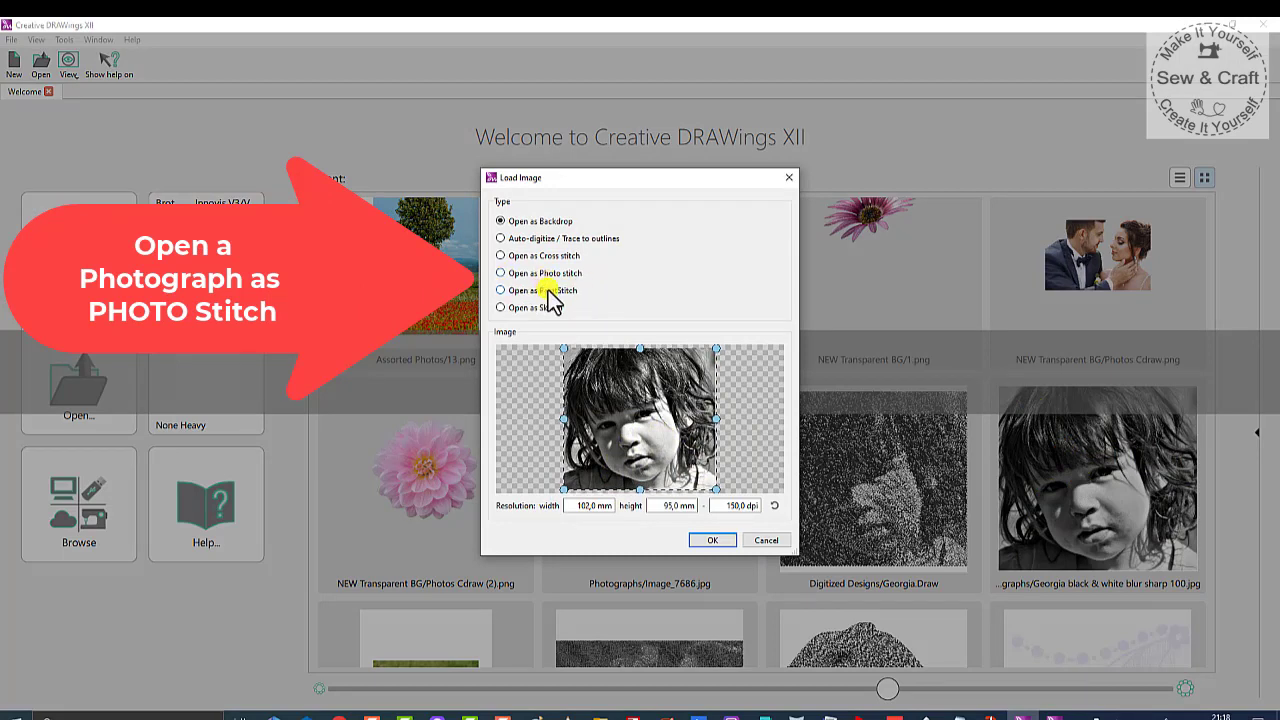
click(501, 273)
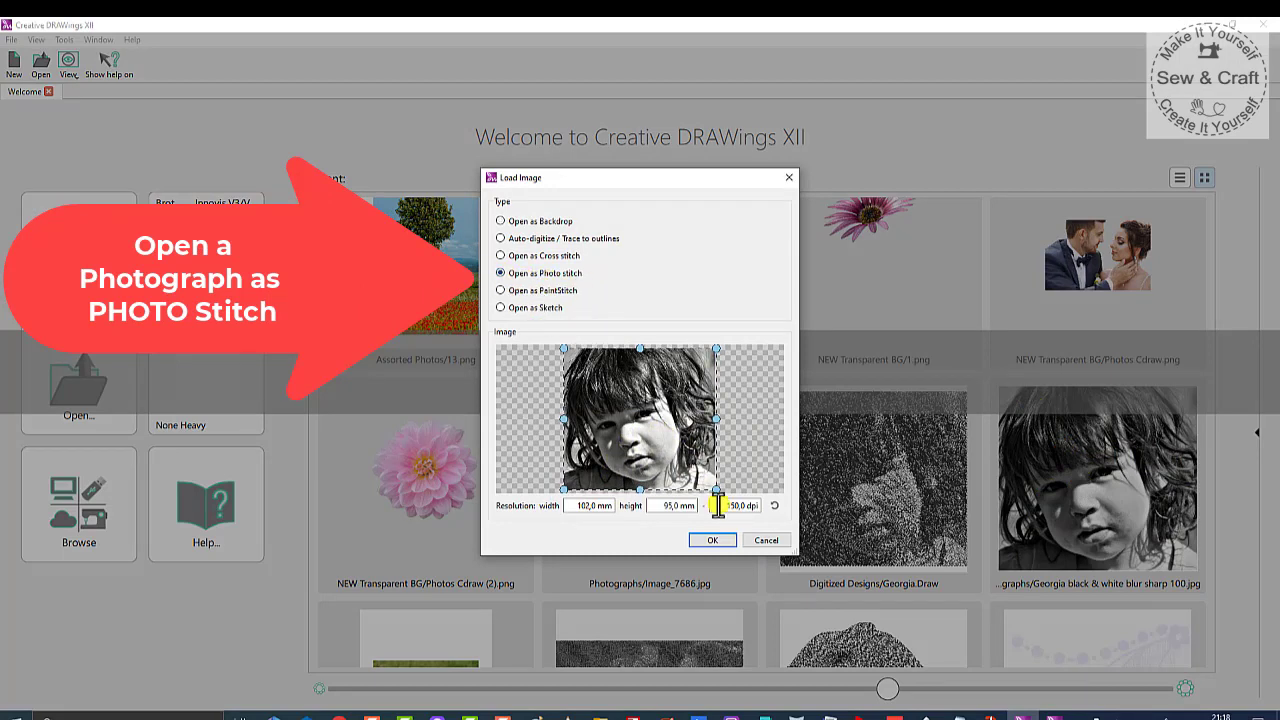
click(716, 541)
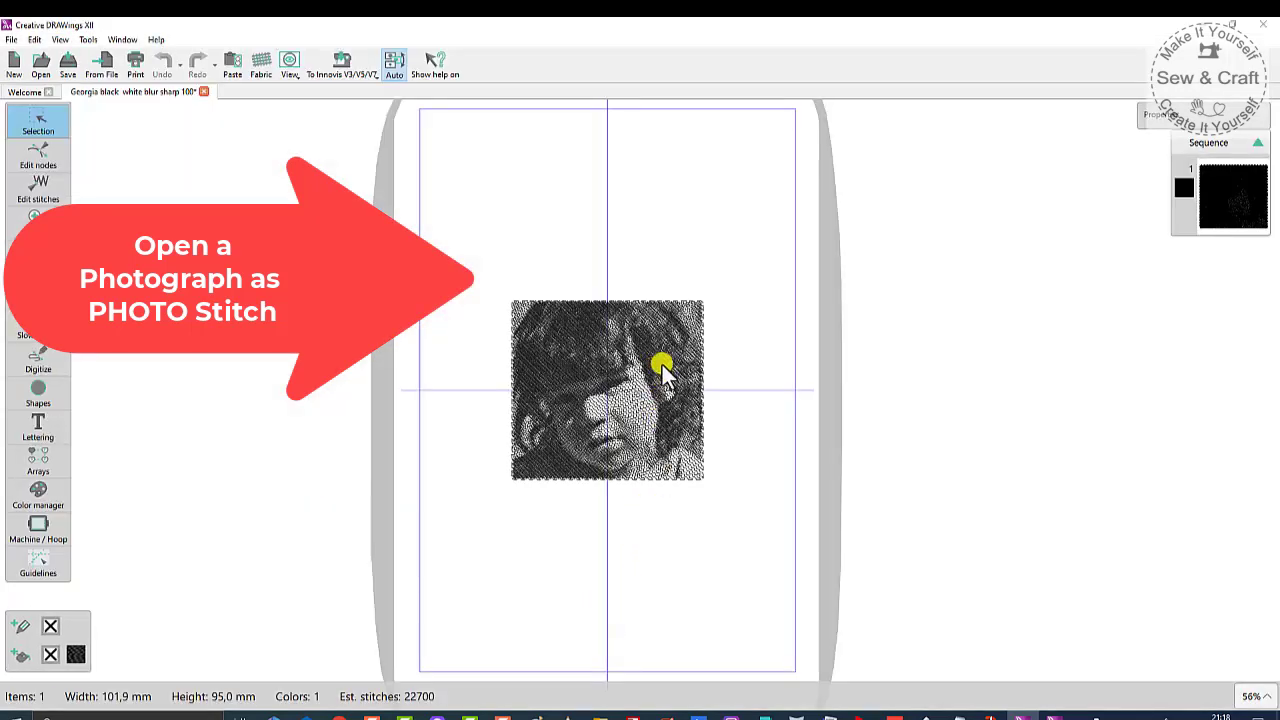
- Enlarge the child's photo stitch design proportionally to about 193 × 180 mm within the hoop
click(660, 362)
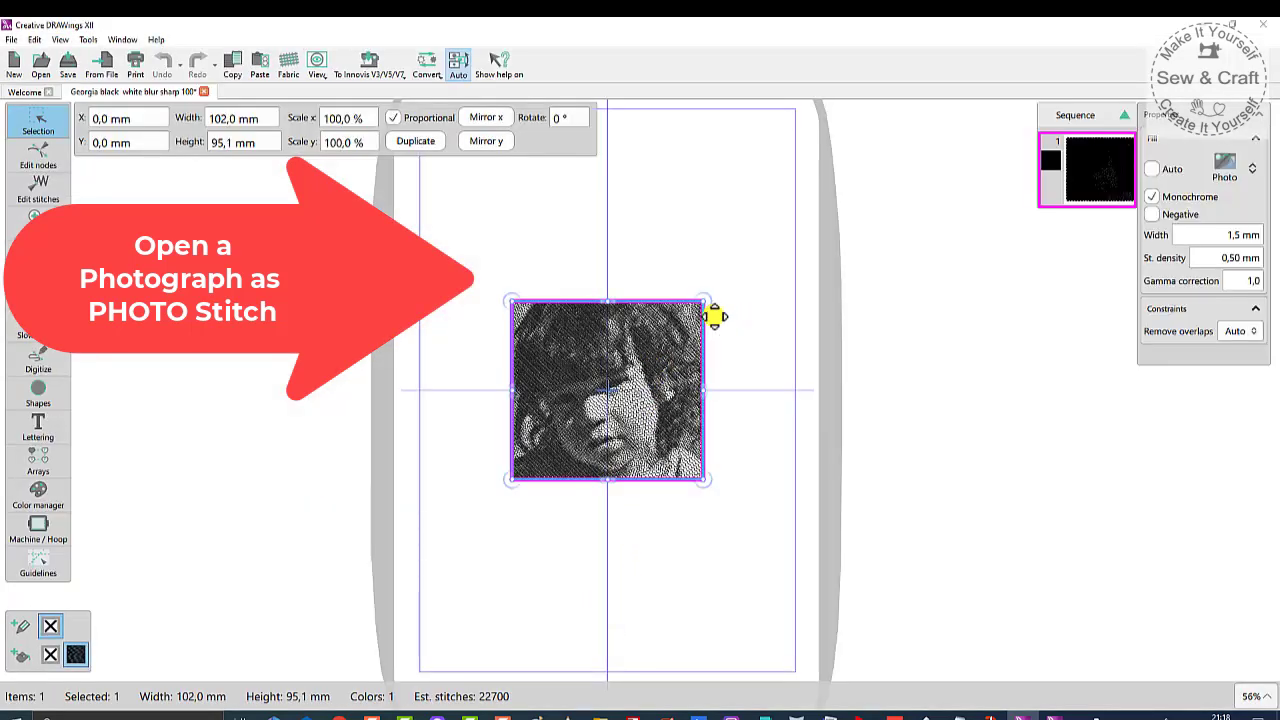
drag(704, 301, 790, 221)
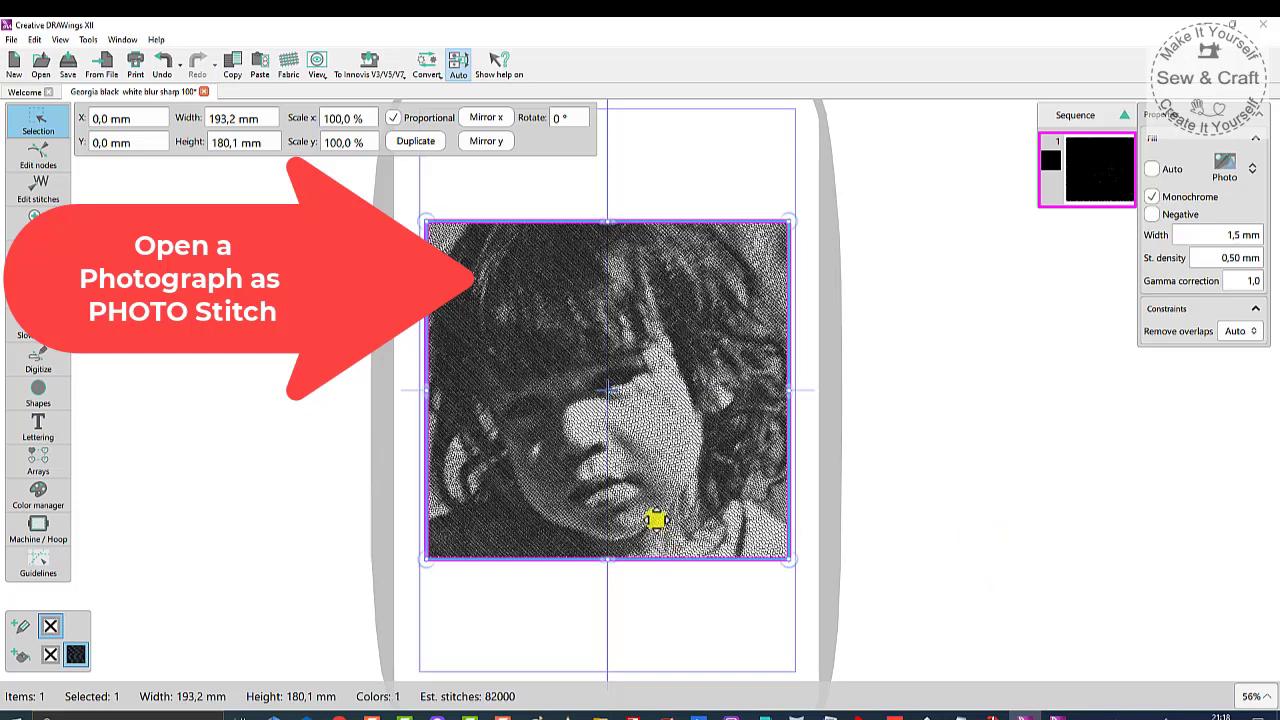
click(586, 612)
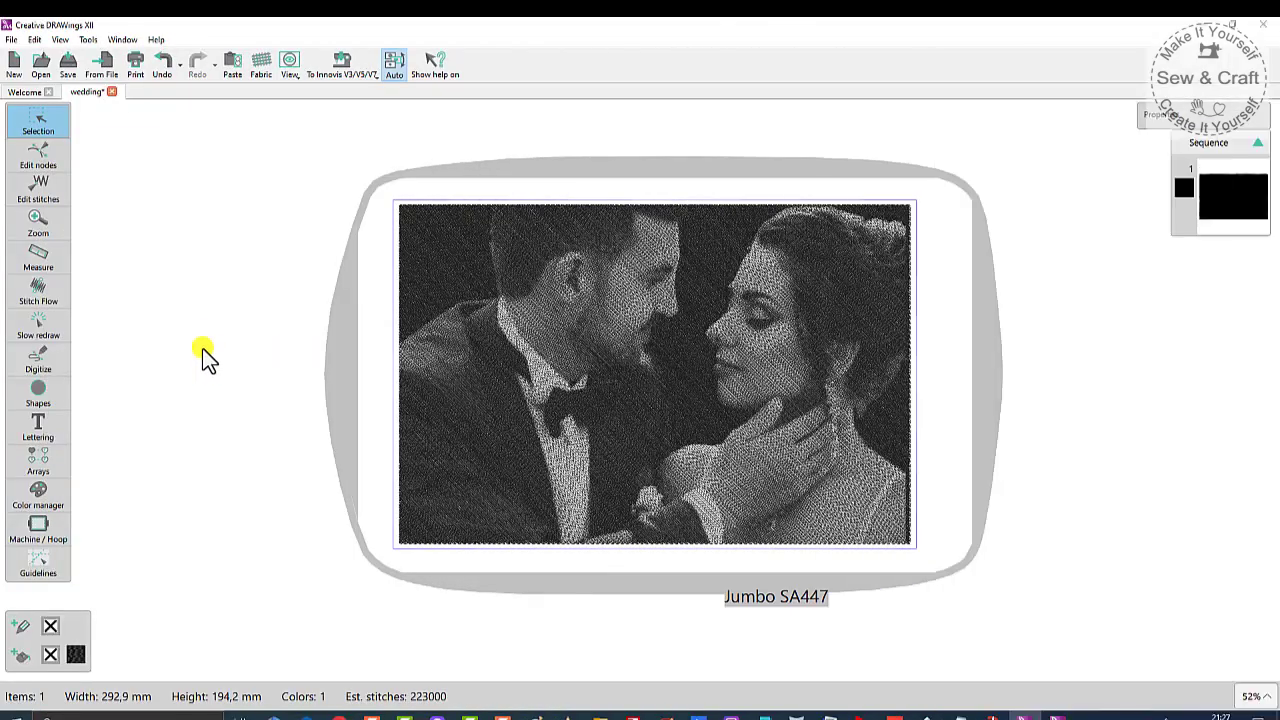
- Compare the wedding design with its original photo, and turn off the Monochrome option of its photo stitch fill
click(20, 92)
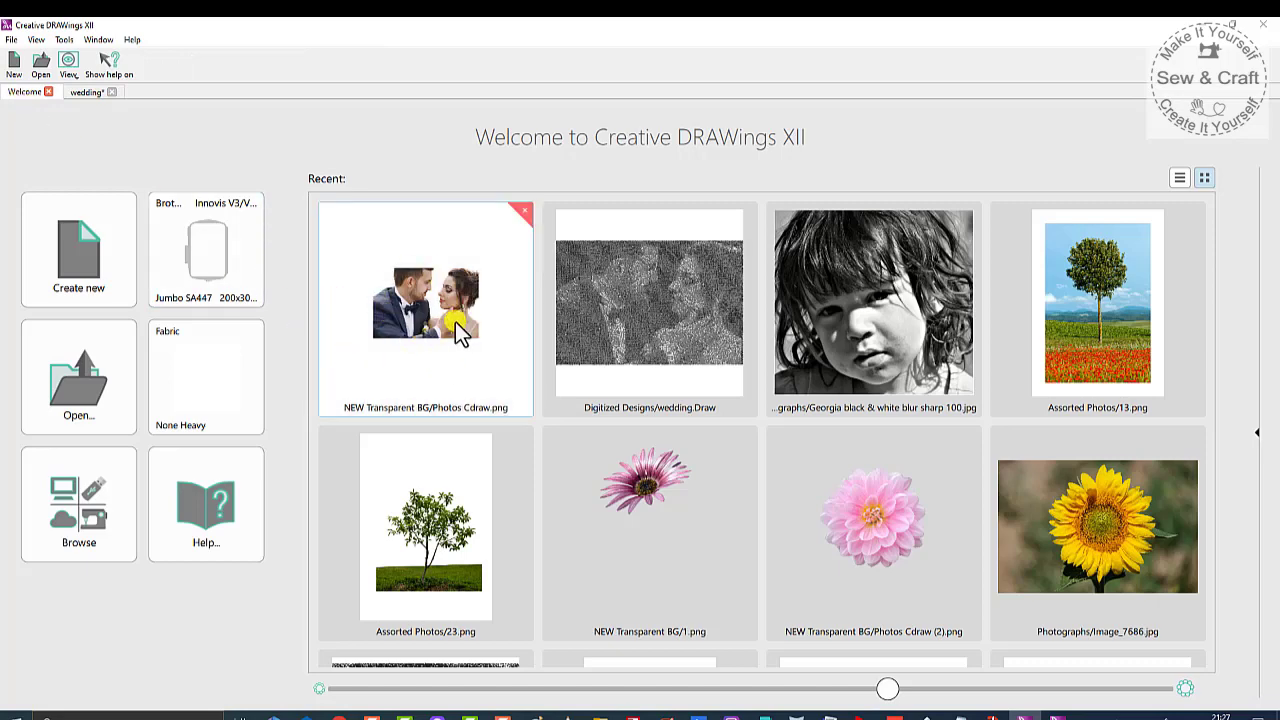
click(76, 96)
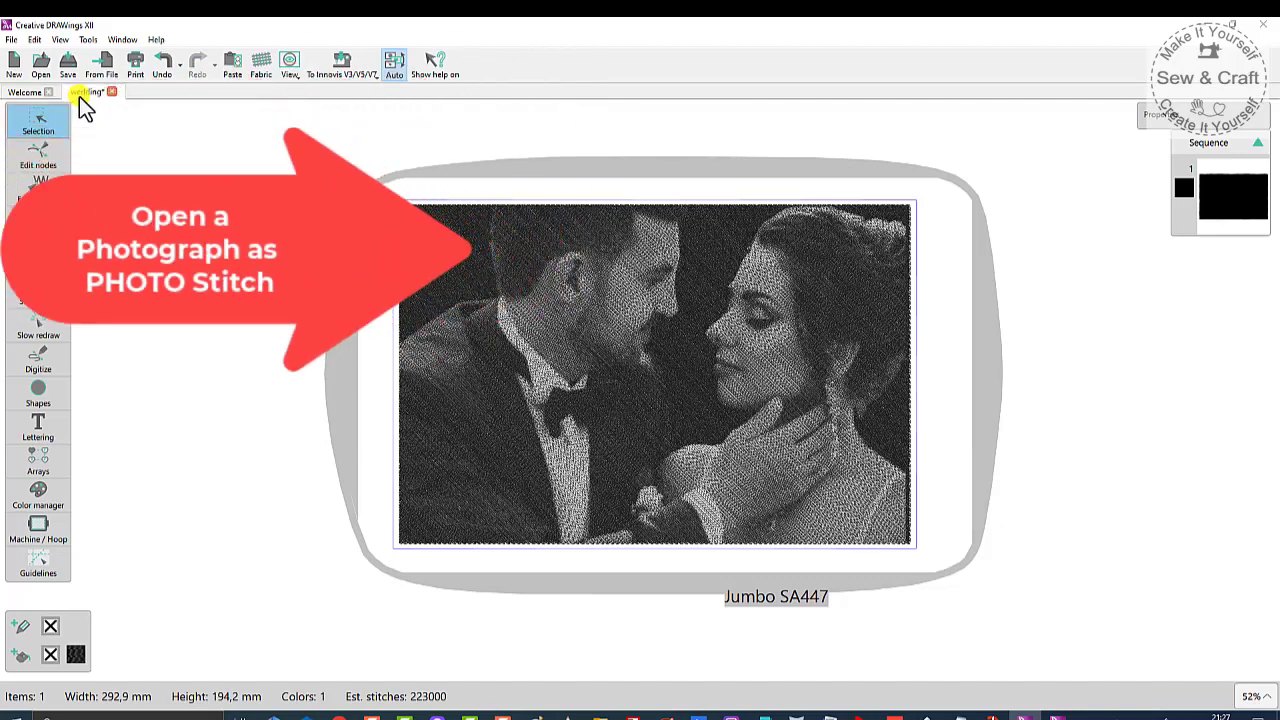
click(902, 283)
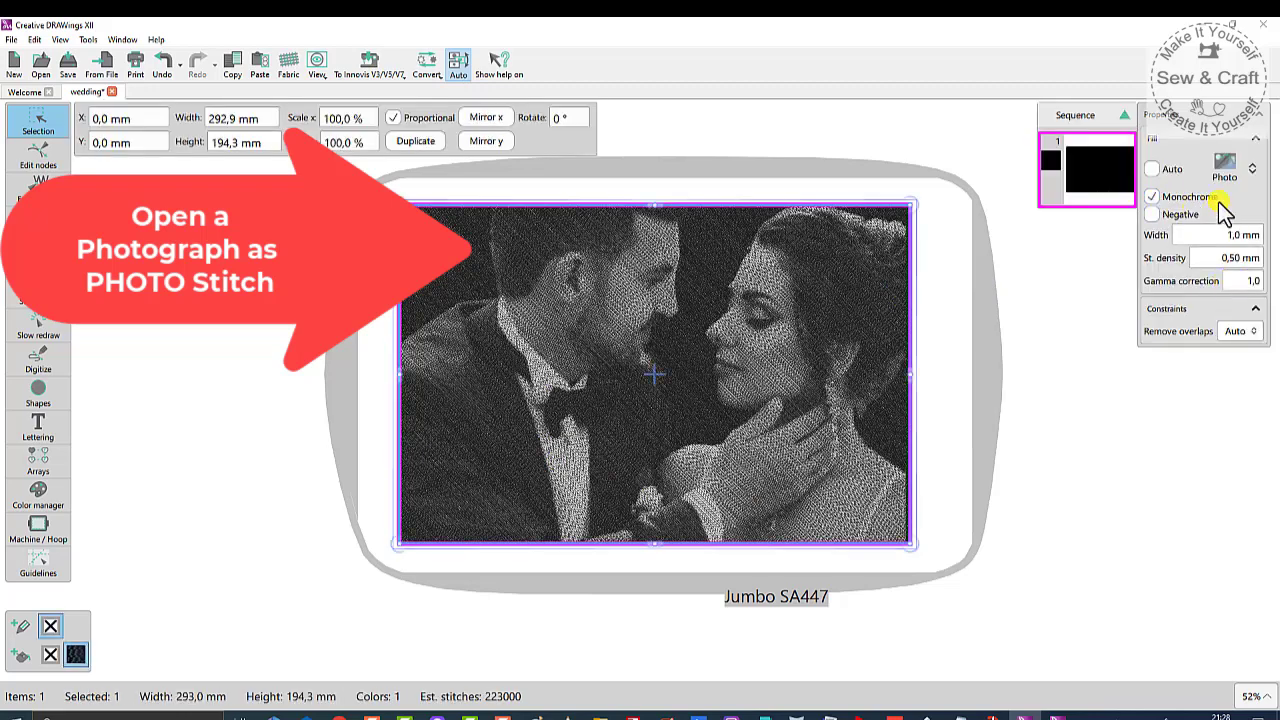
click(1152, 197)
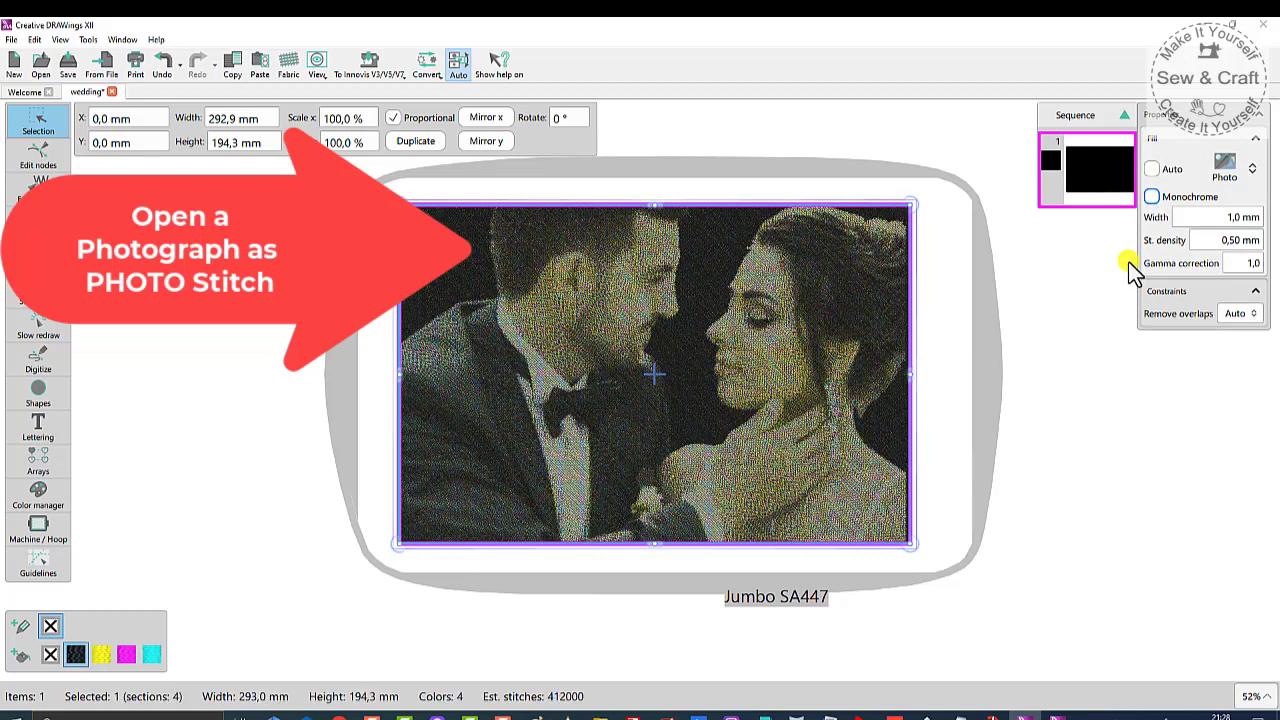
- Turn on Monochrome for the wedding photo stitch, and switch to the Snoopy only design
click(1153, 197)
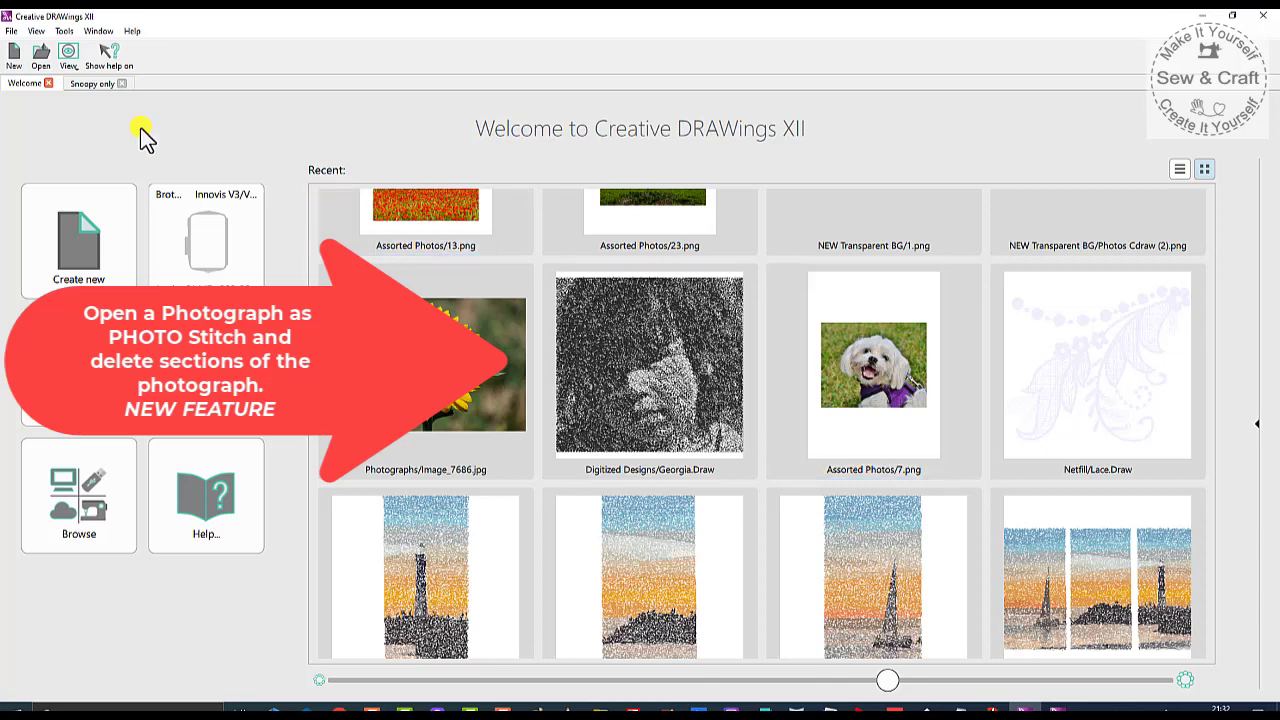
click(85, 86)
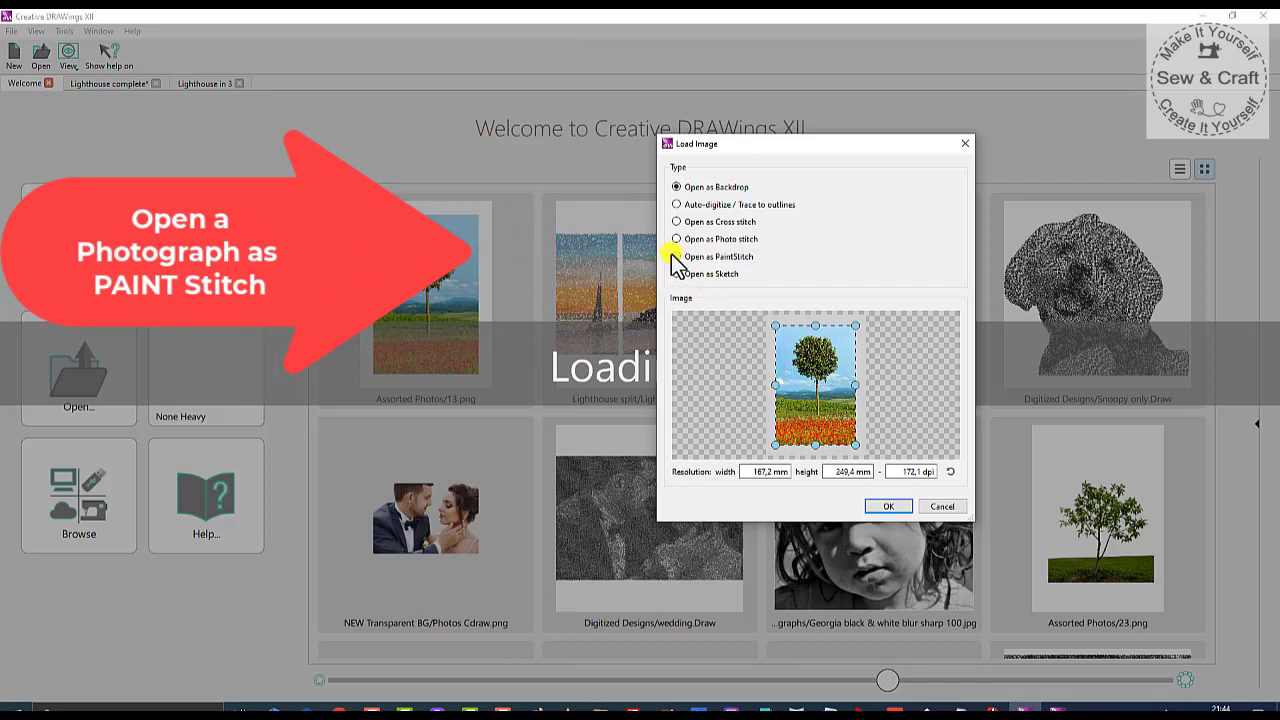
- Load the tree and poppy field photo as PaintStitch, and select the stitched result to check its fill properties
click(677, 257)
click(888, 508)
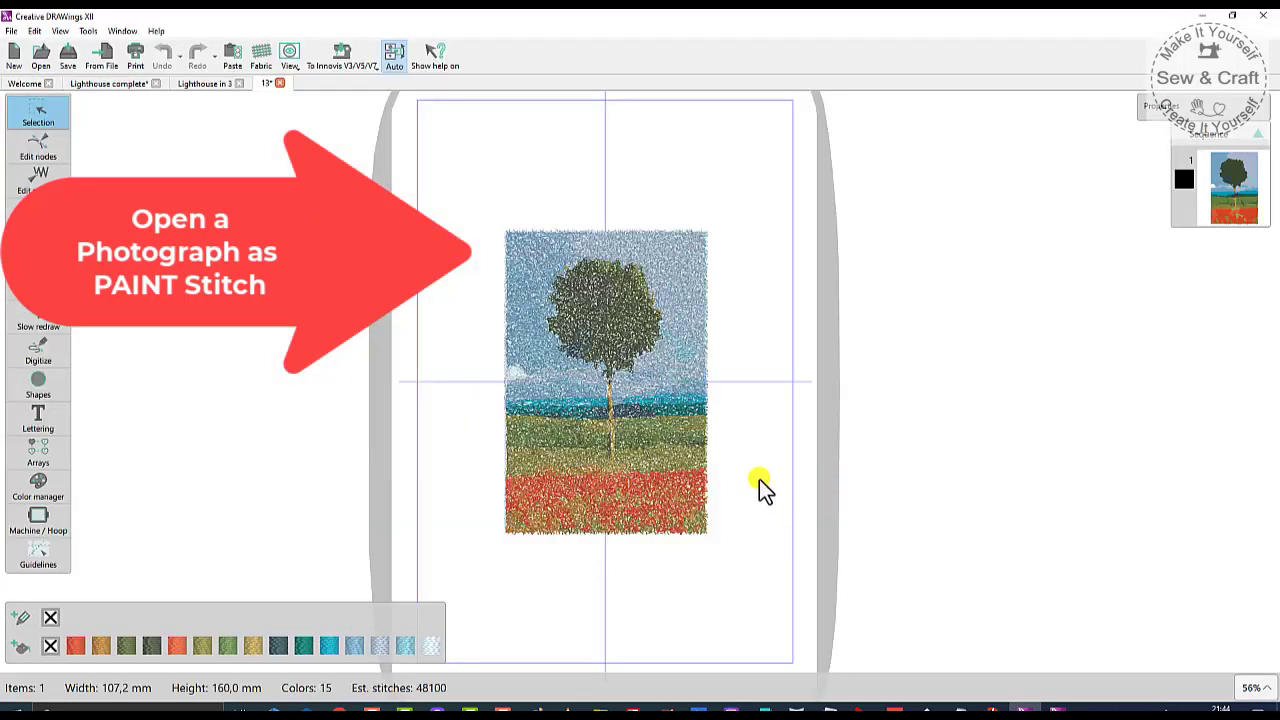
click(682, 472)
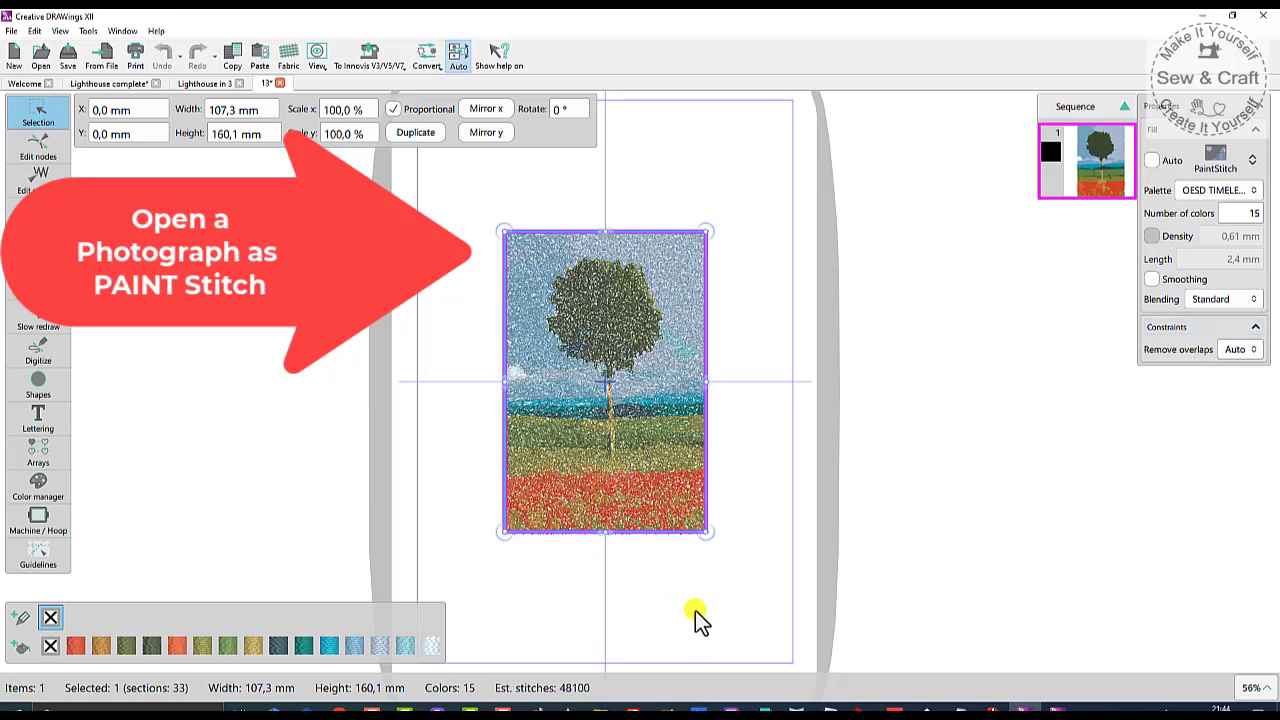
click(709, 563)
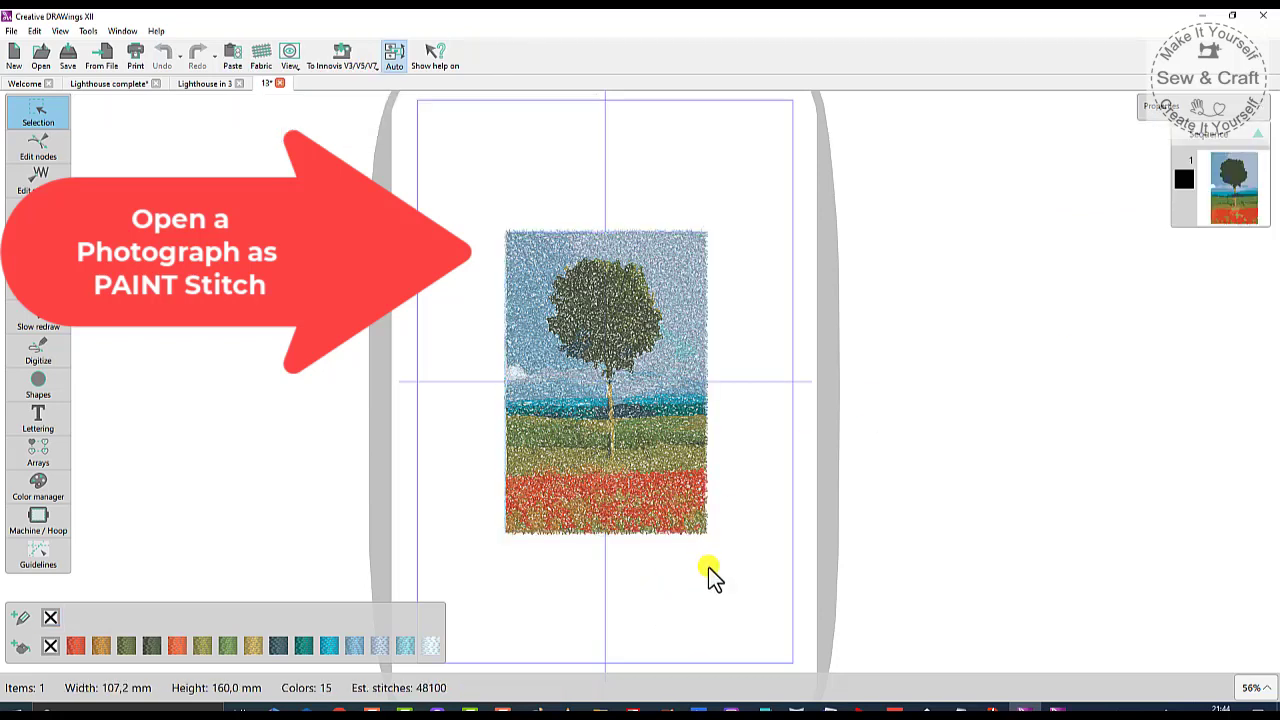
- Look through the recent files on the Welcome page, and view the Lighthouse complete and Lighthouse in 3 designs
mouse_move(60, 108)
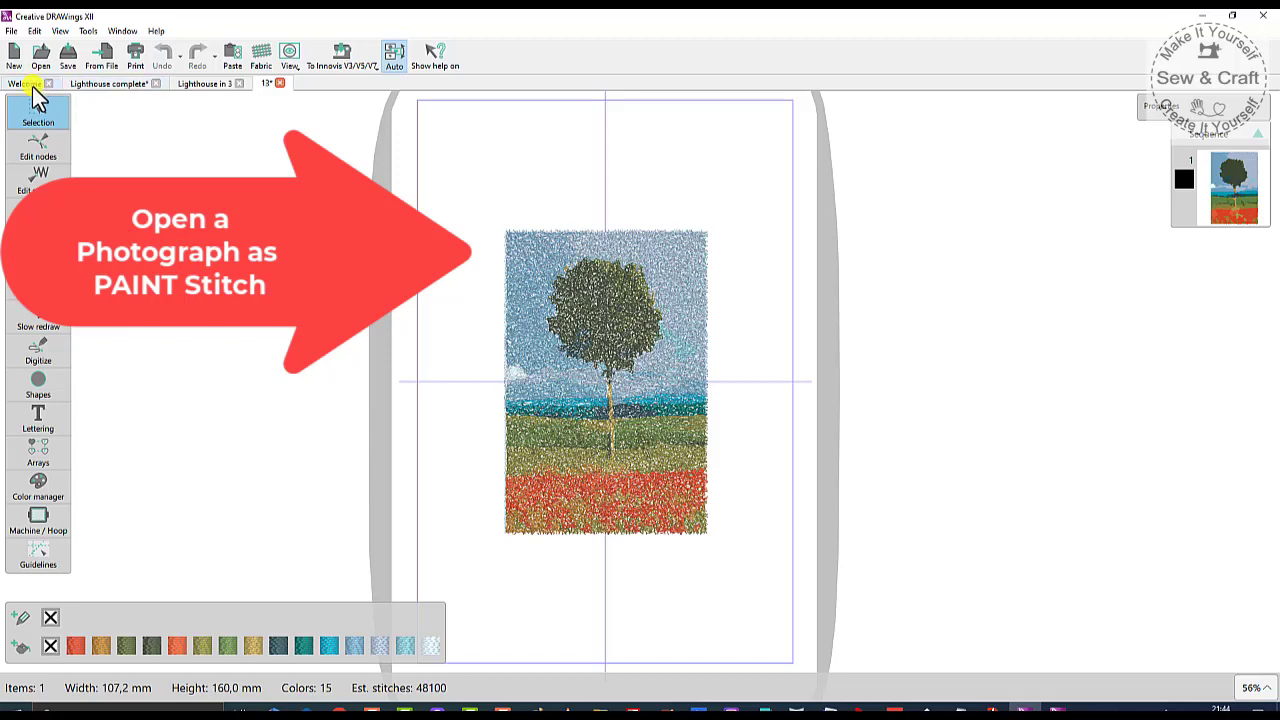
click(28, 84)
scroll(900, 420, down, 1)
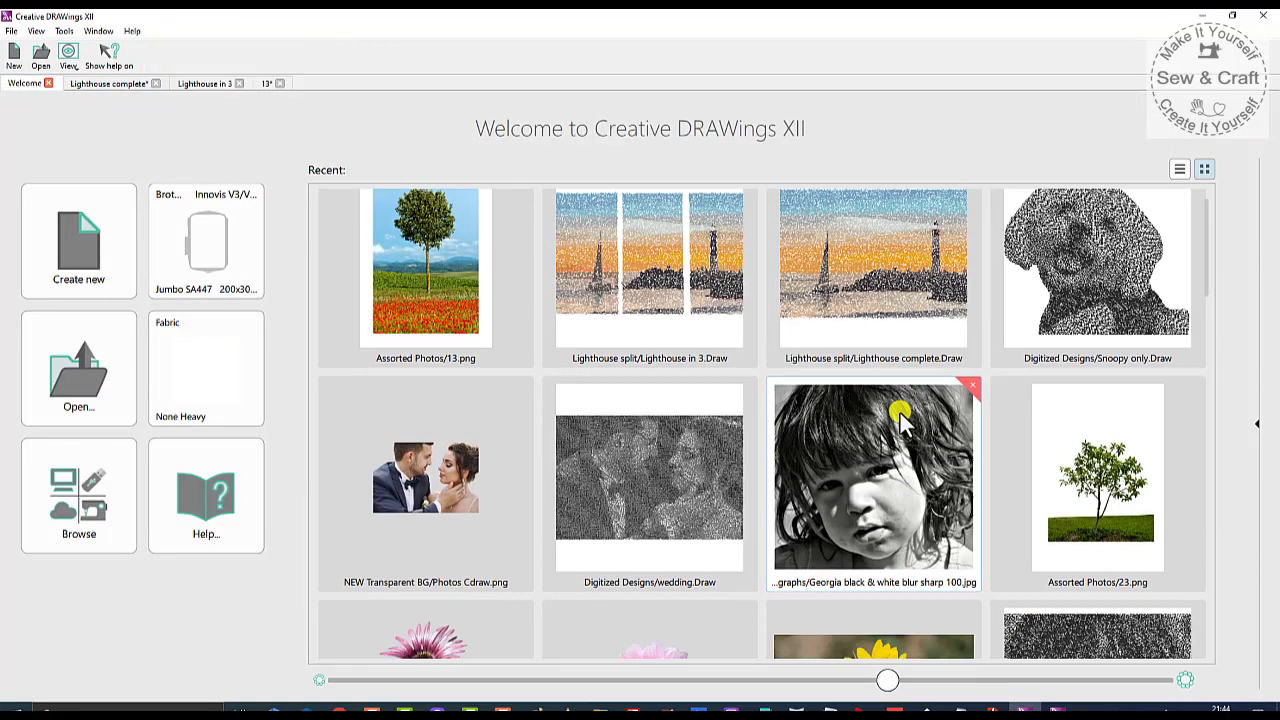
scroll(900, 420, down, 10)
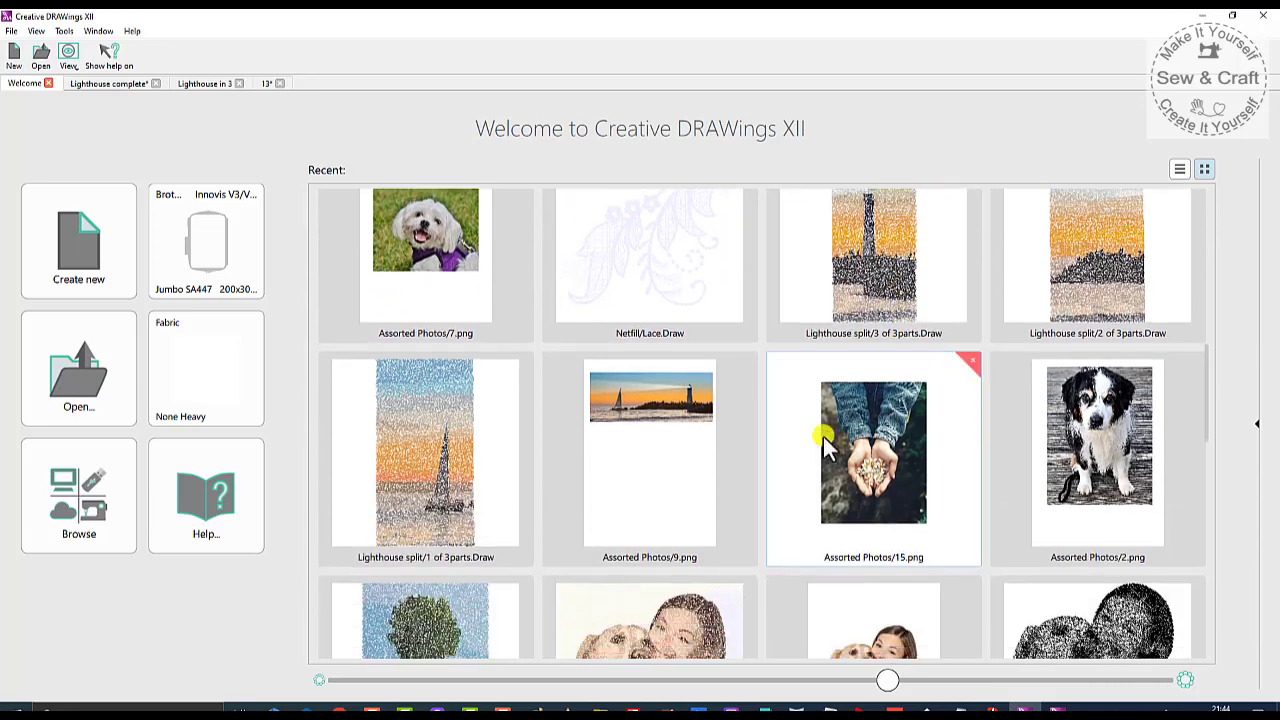
scroll(845, 432, down, 1)
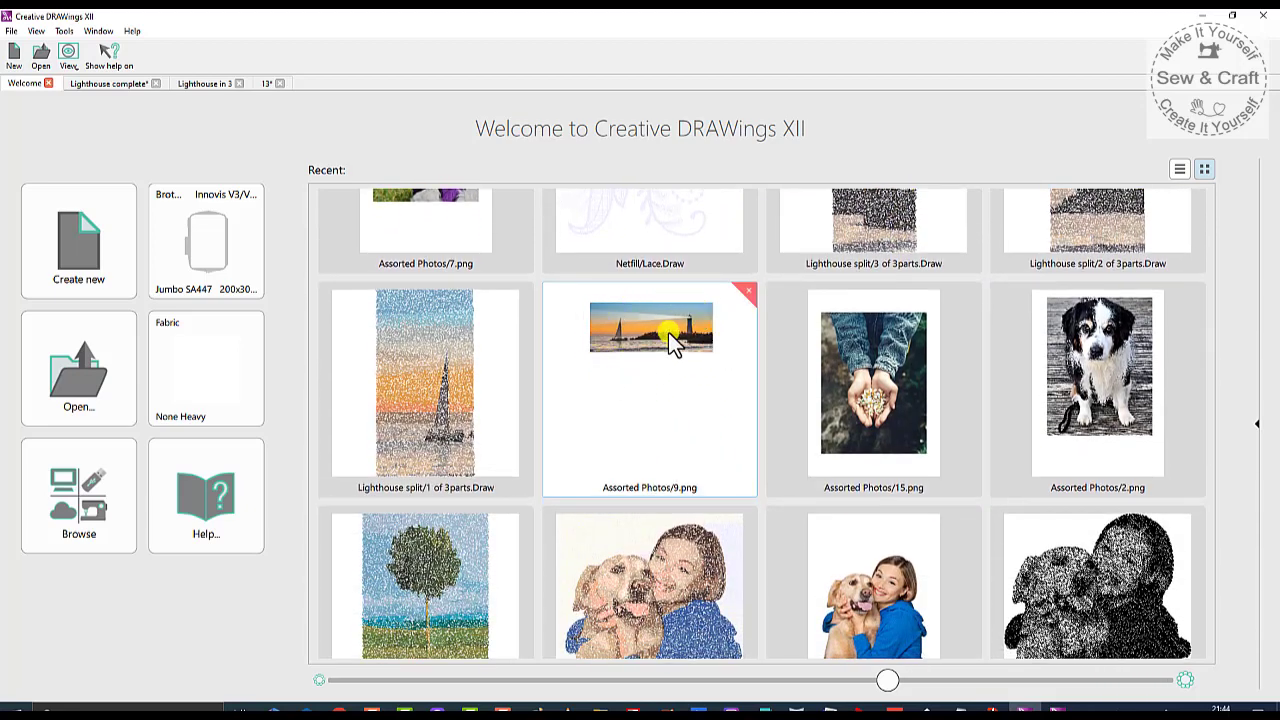
scroll(690, 353, up, 1)
scroll(690, 353, up, 2)
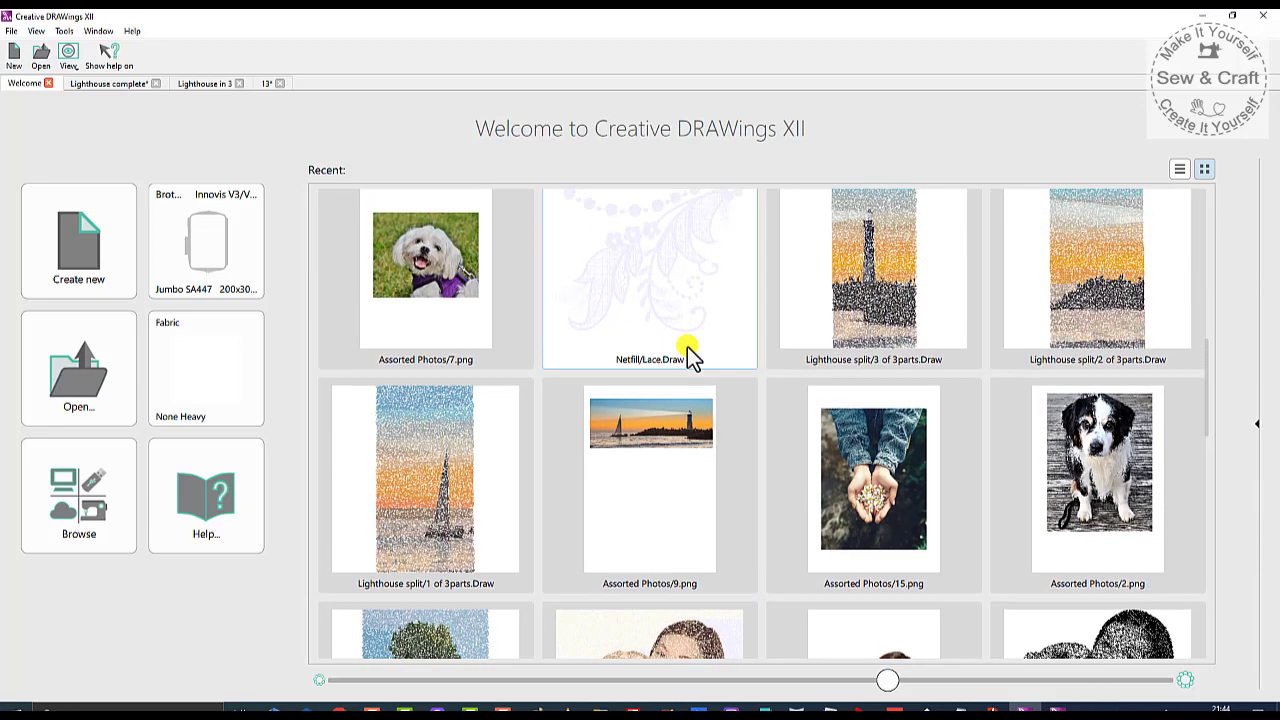
click(124, 84)
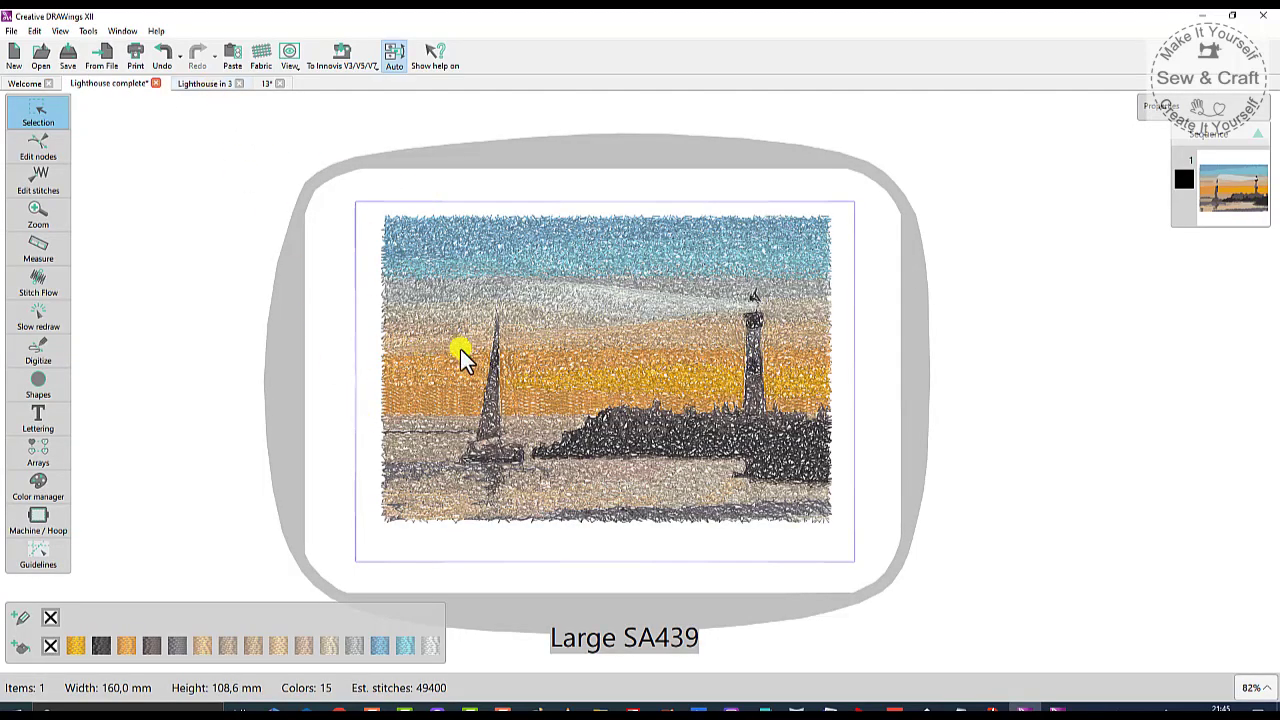
click(203, 85)
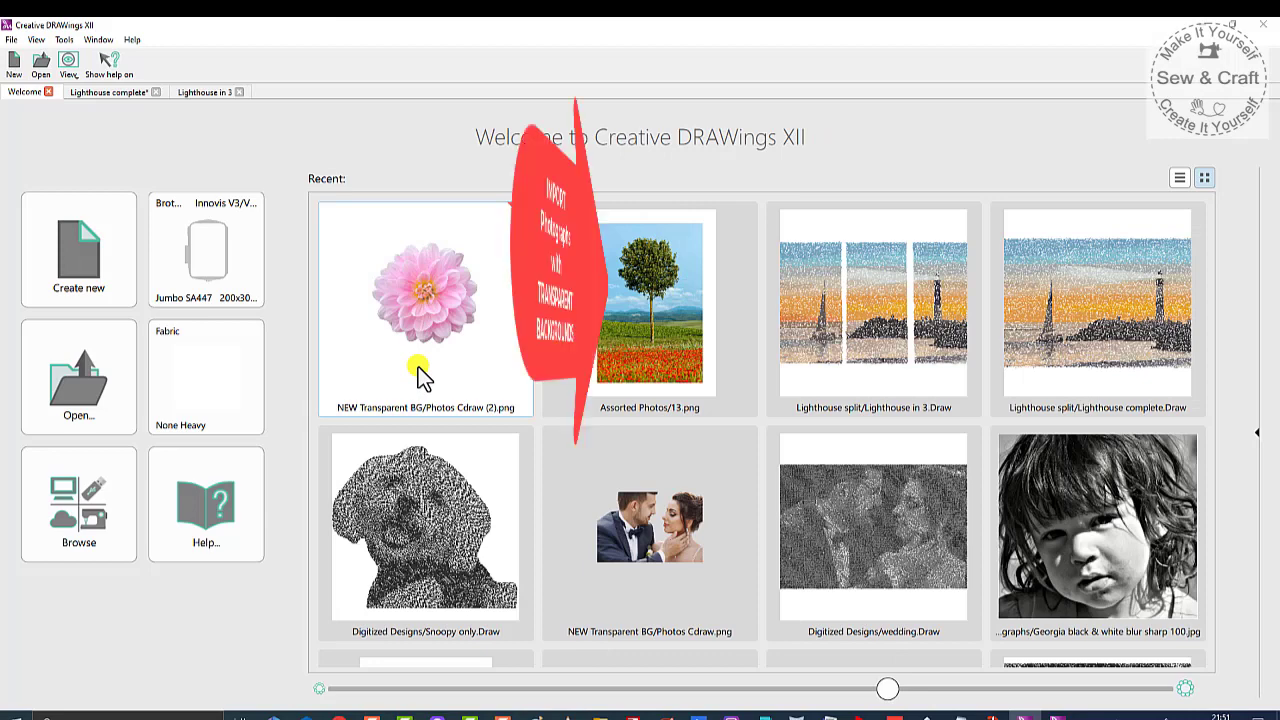
- Load the transparent-background pink flower photo as PaintStitch, cropped around the flower to about 189.5 by 161.6 mm
click(445, 320)
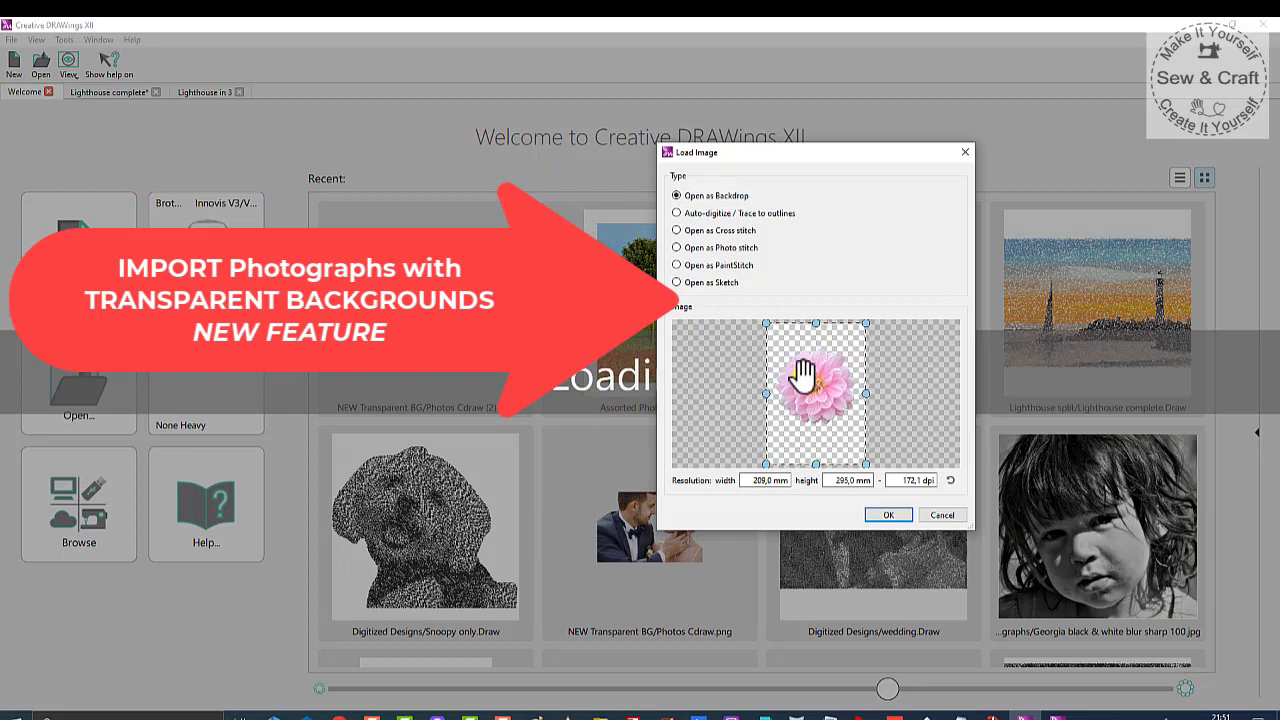
drag(865, 323, 863, 344)
drag(767, 462, 772, 425)
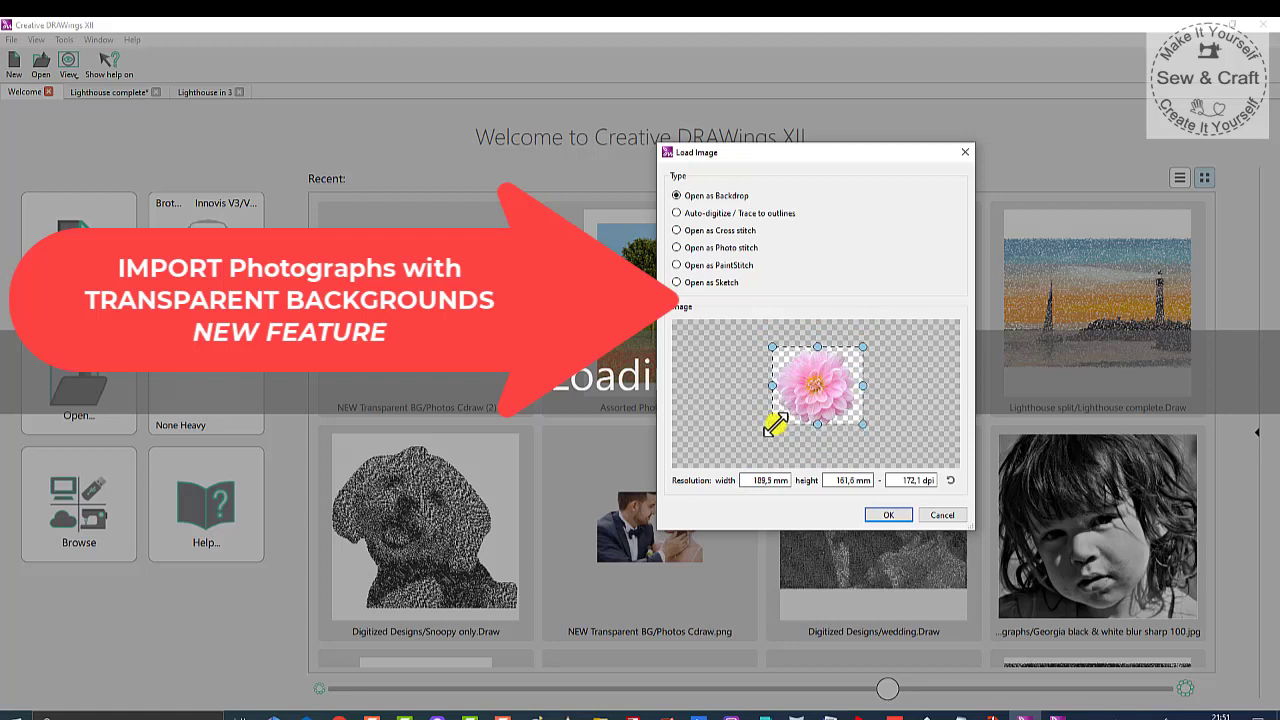
click(676, 265)
click(884, 516)
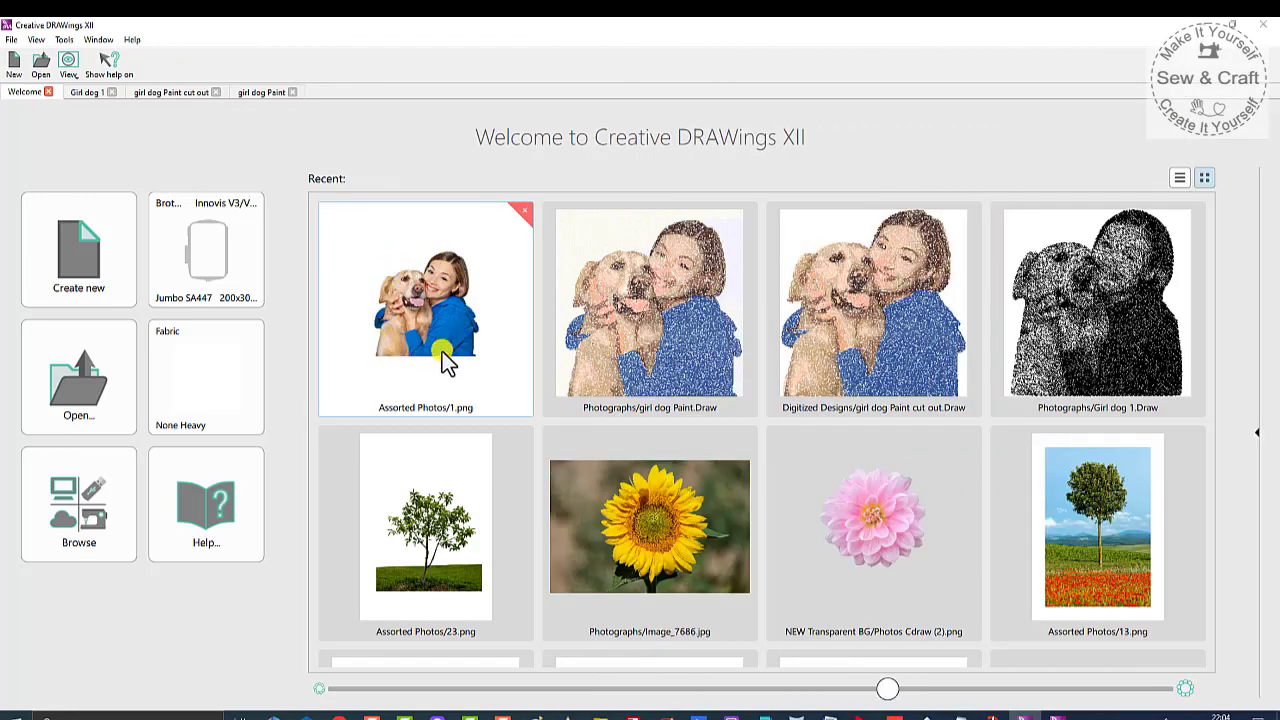
- Open girl dog Paint.Draw and compare it with the girl dog Paint cut out design
click(686, 368)
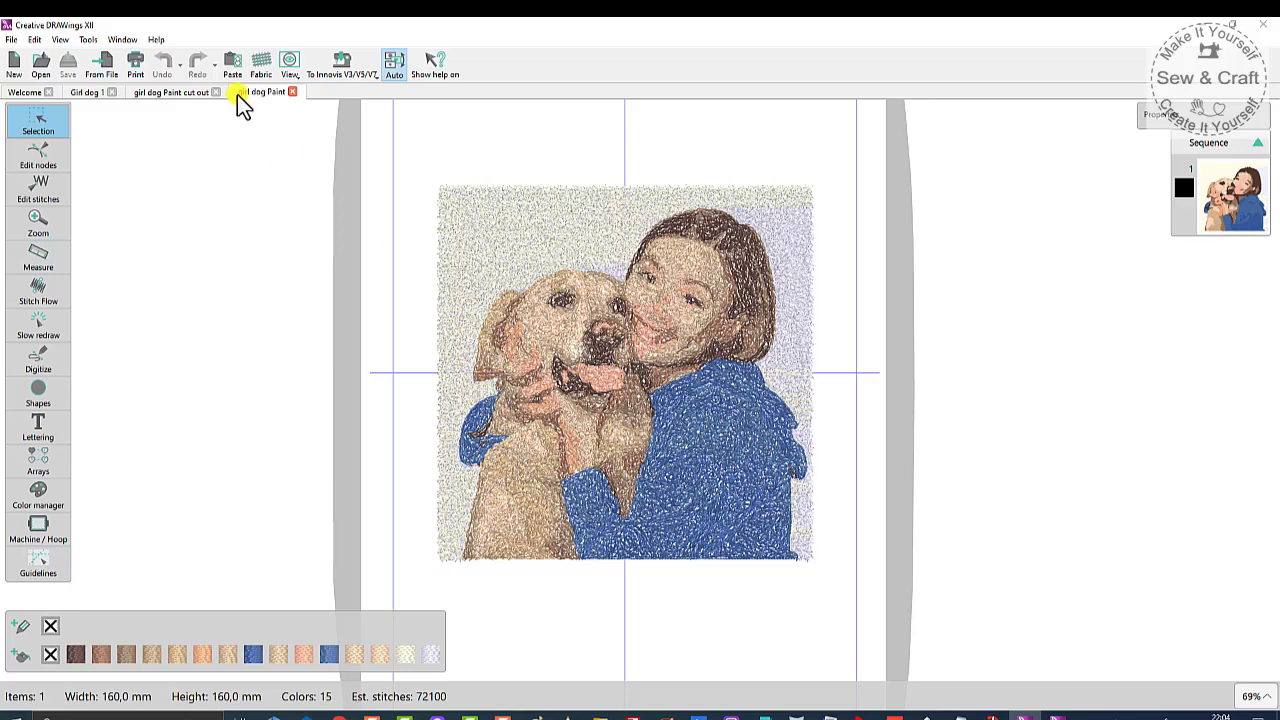
click(188, 96)
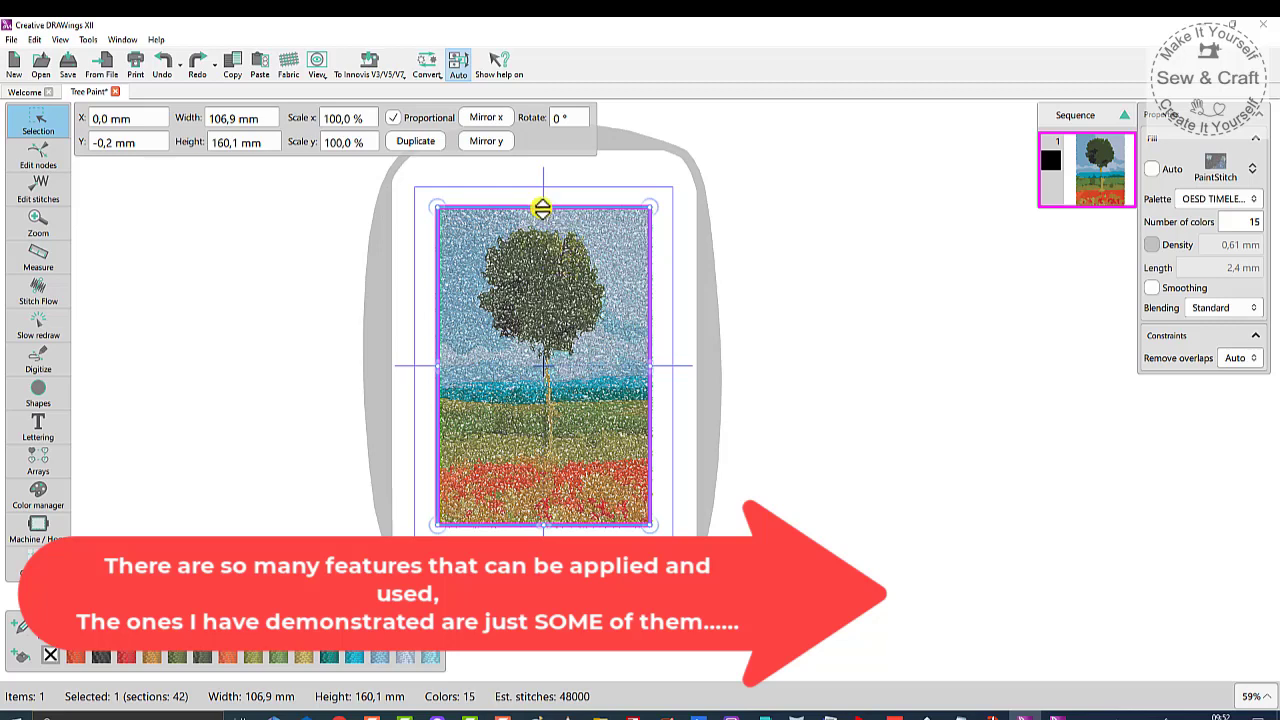
drag(566, 207, 582, 207)
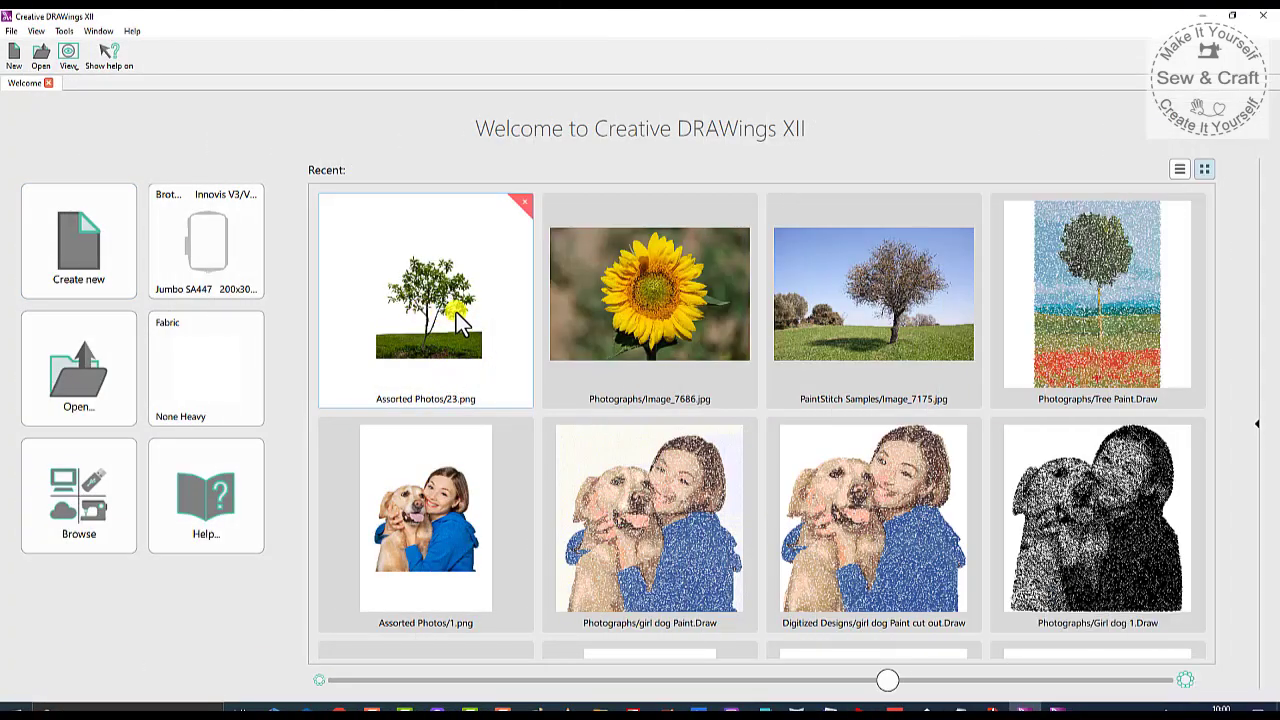
- Load the recent tree photo 23.png as a Sketch stitch design
click(456, 316)
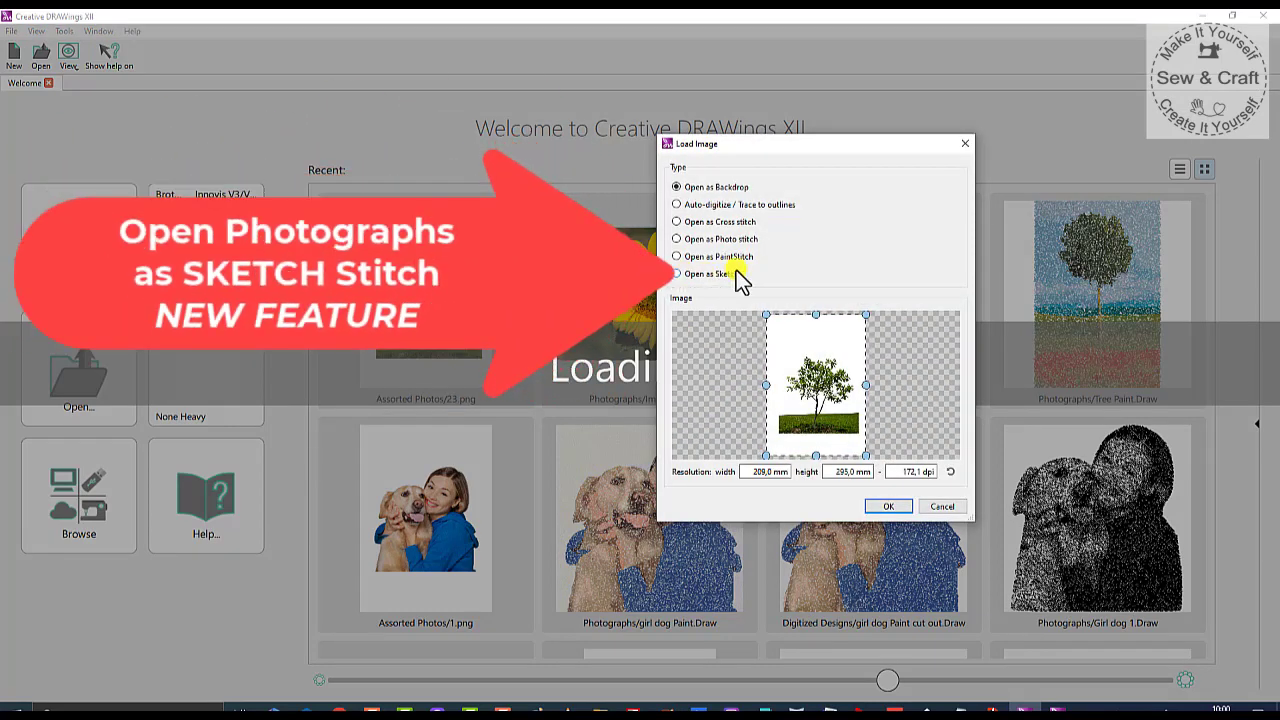
click(678, 274)
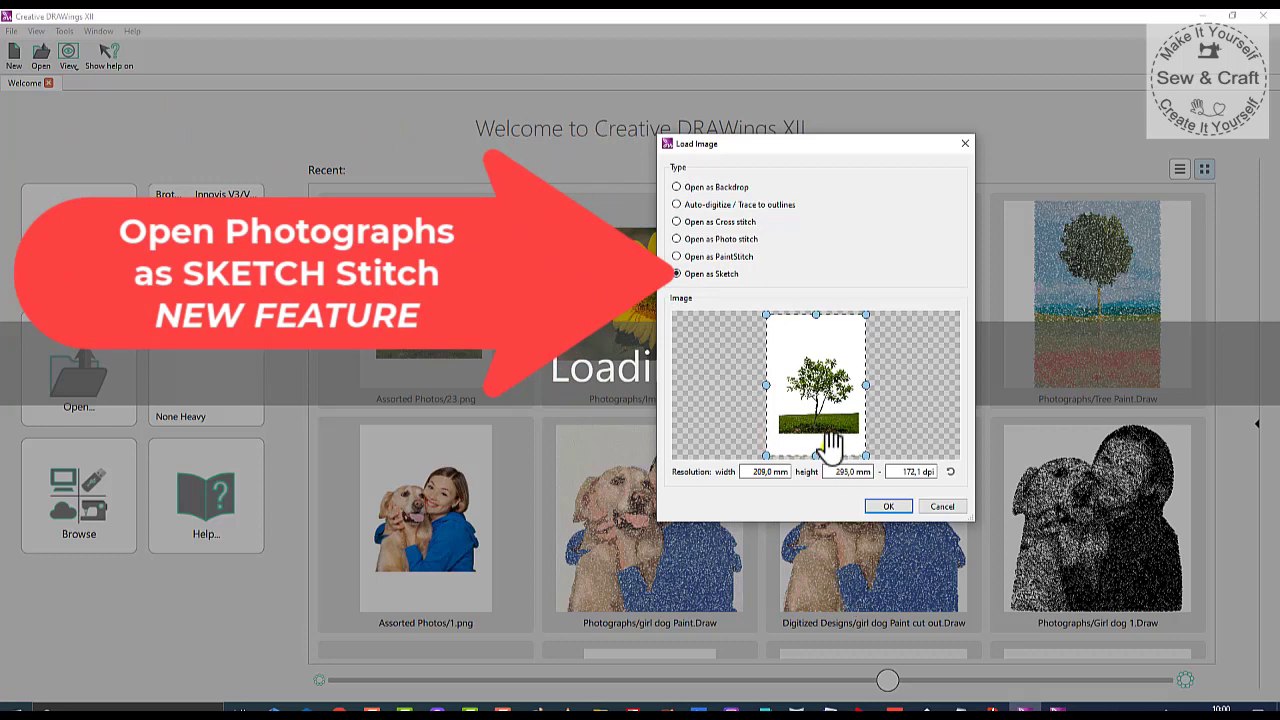
click(886, 508)
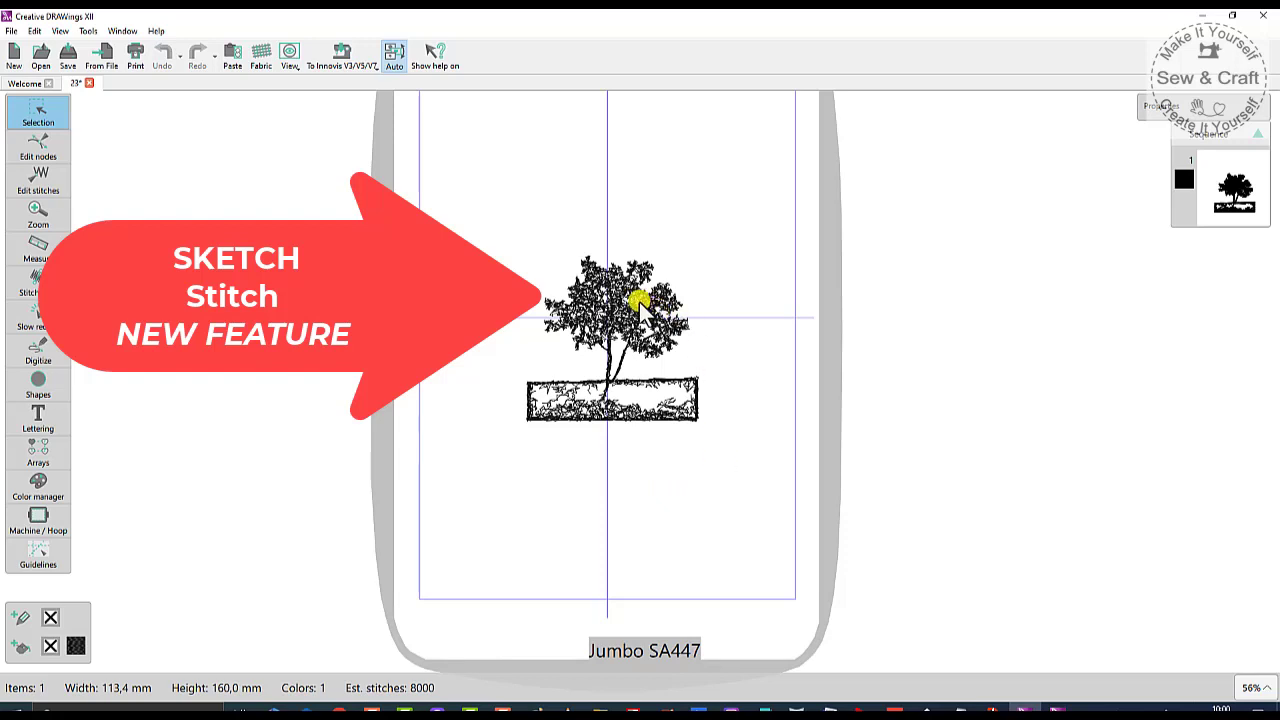
- Return to the Welcome page and load the sunflower photo Image_7686.jpg as a Sketch design
click(20, 84)
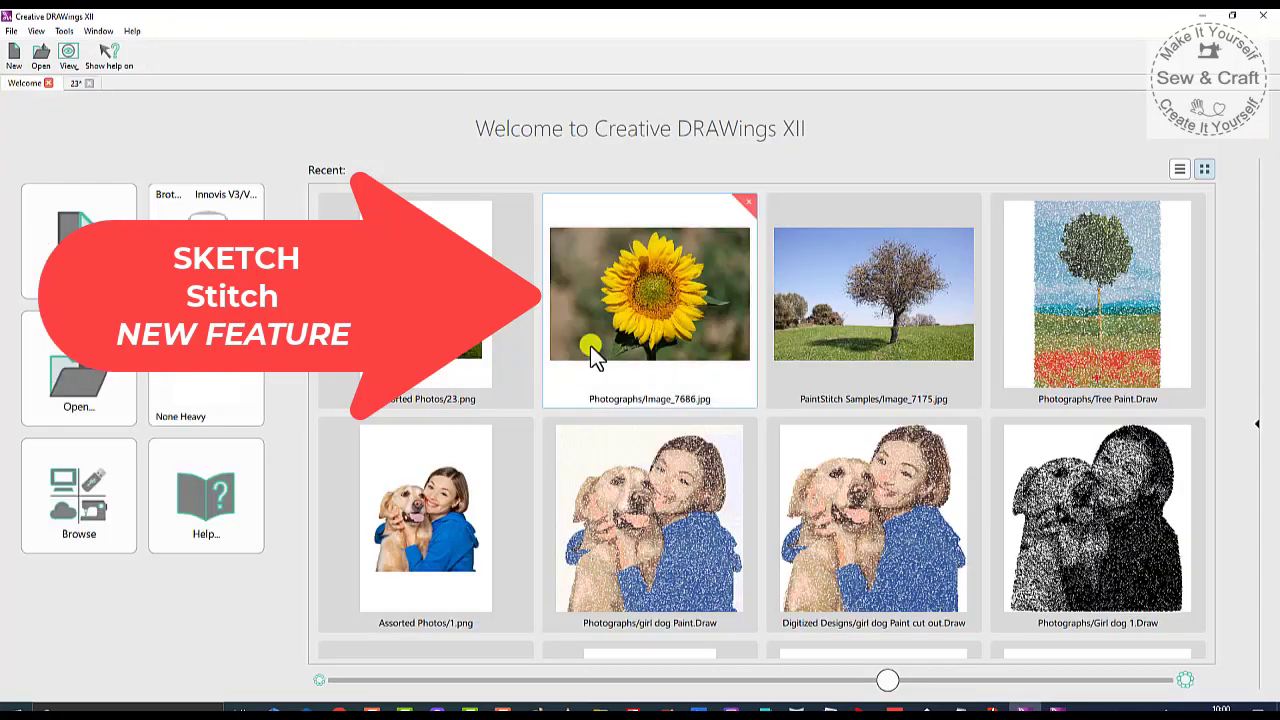
click(646, 331)
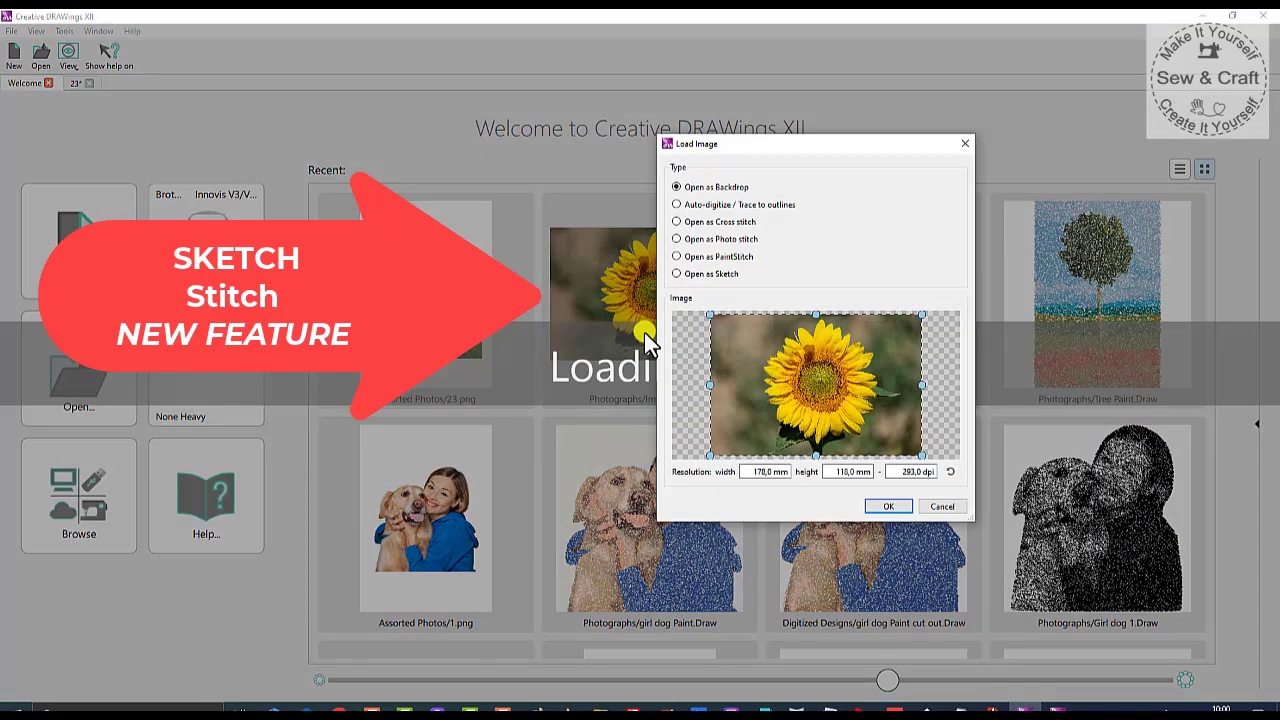
click(676, 274)
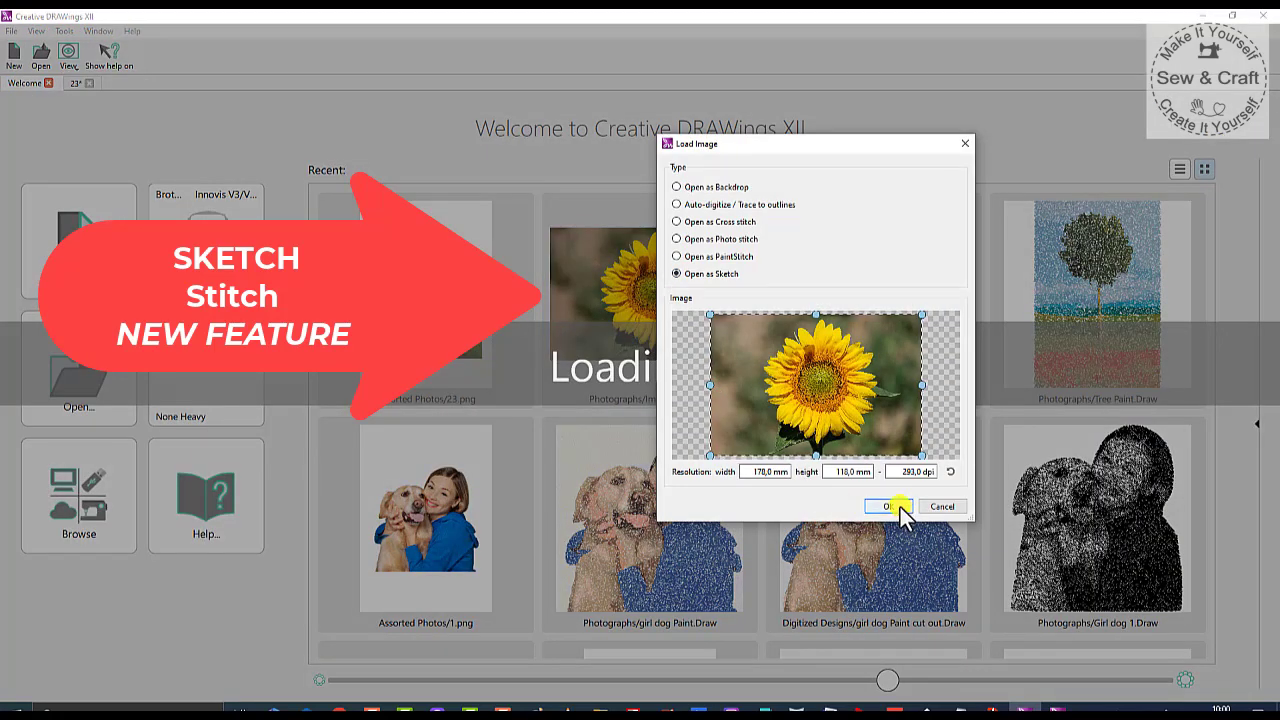
key(Return)
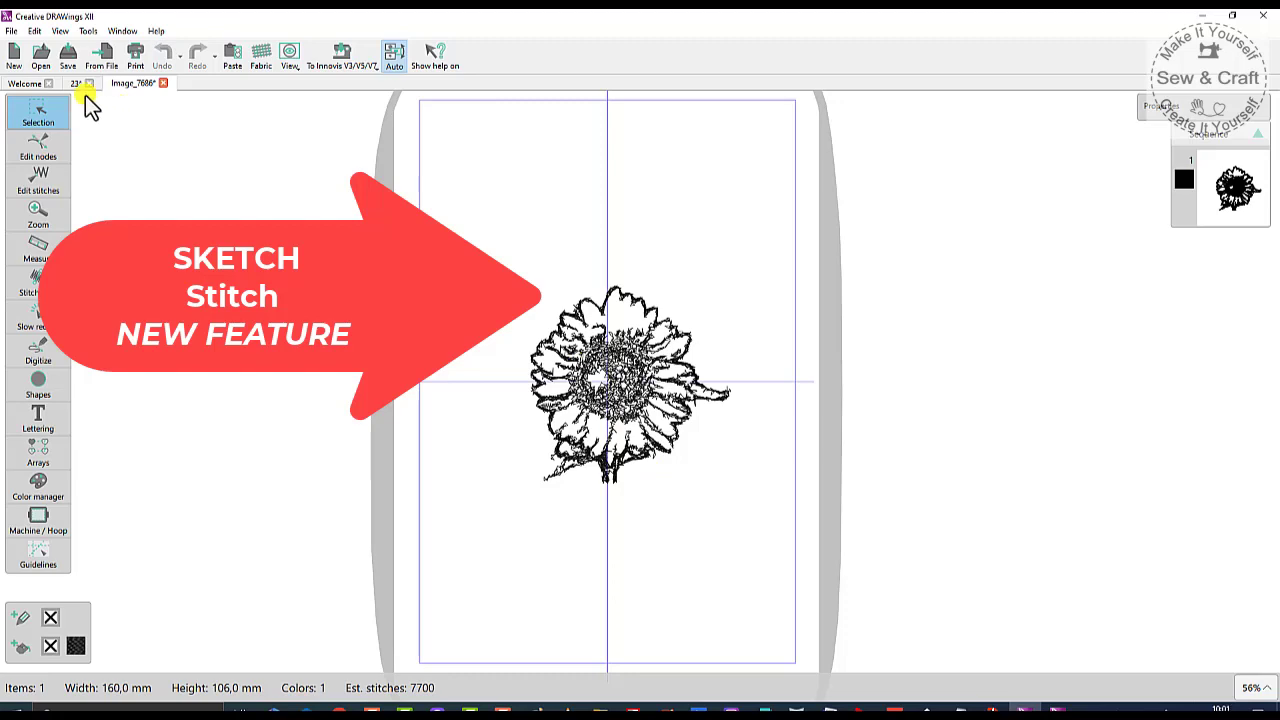
- Return to the Welcome page and load the tree photo Image_7175.jpg as a Sketch design
click(33, 85)
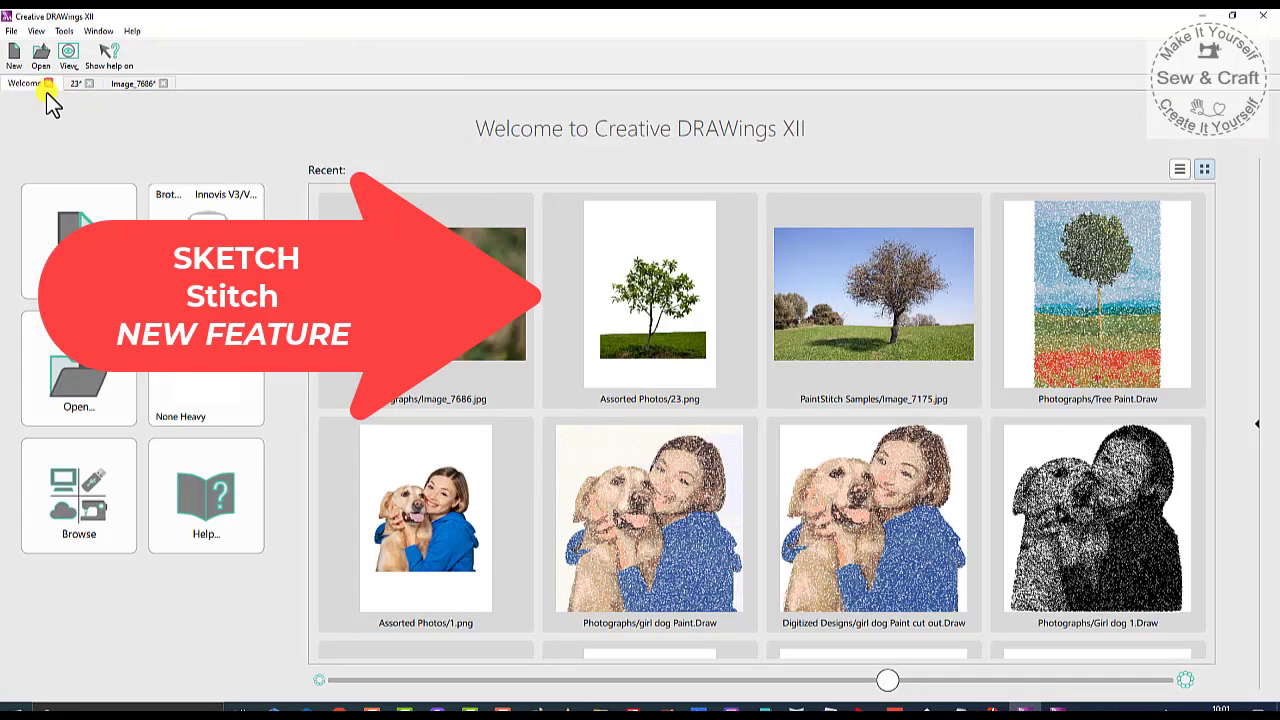
click(866, 230)
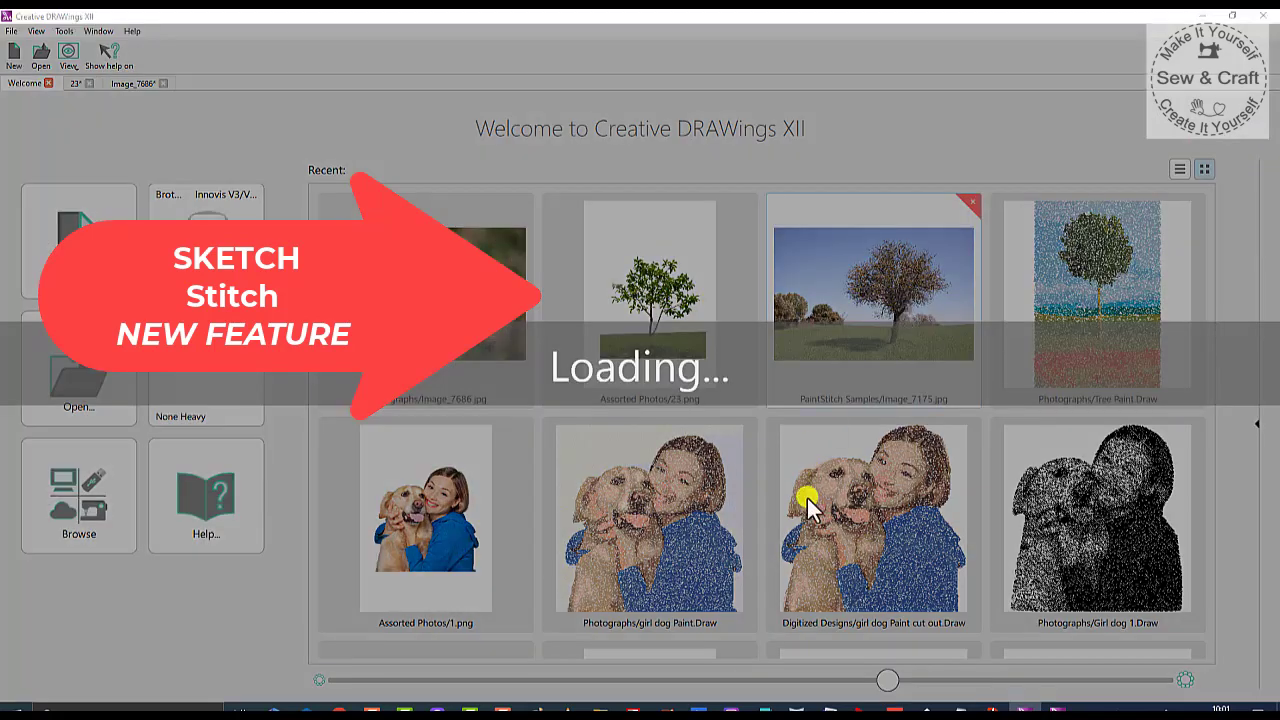
click(676, 273)
click(888, 506)
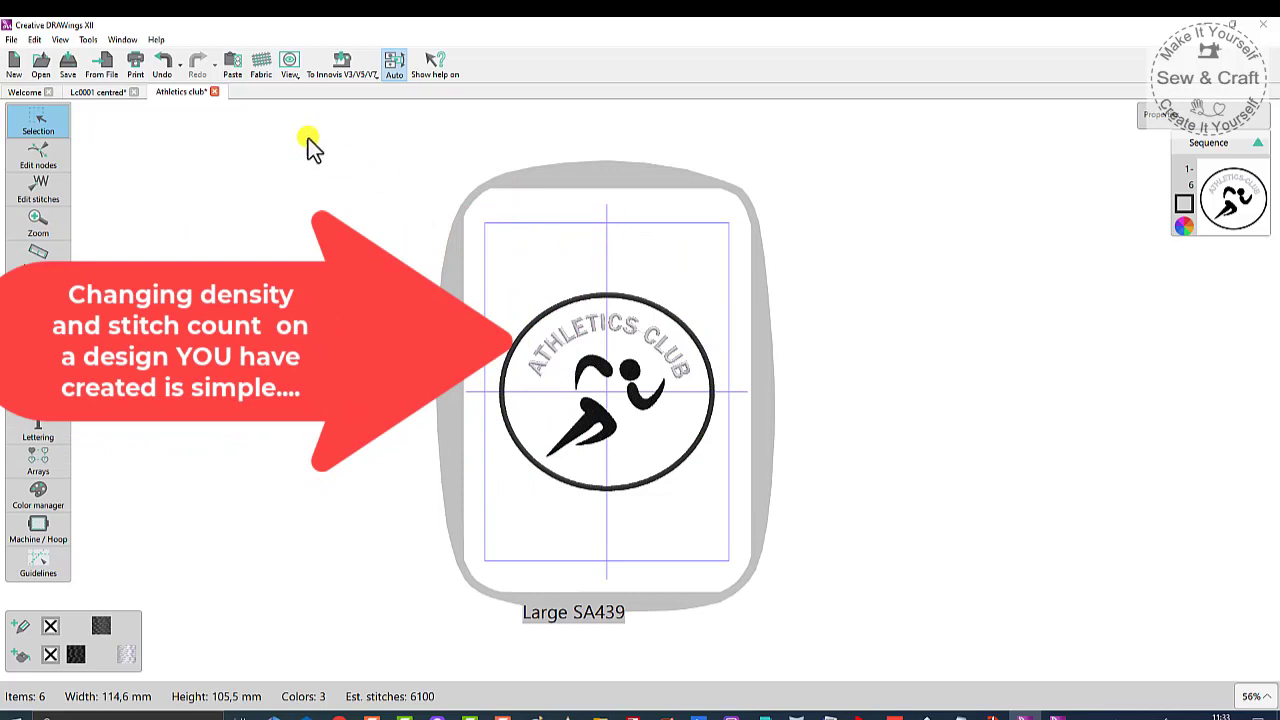
- Change the fabric embroidery category of the Athletics club design to Smooth
click(260, 66)
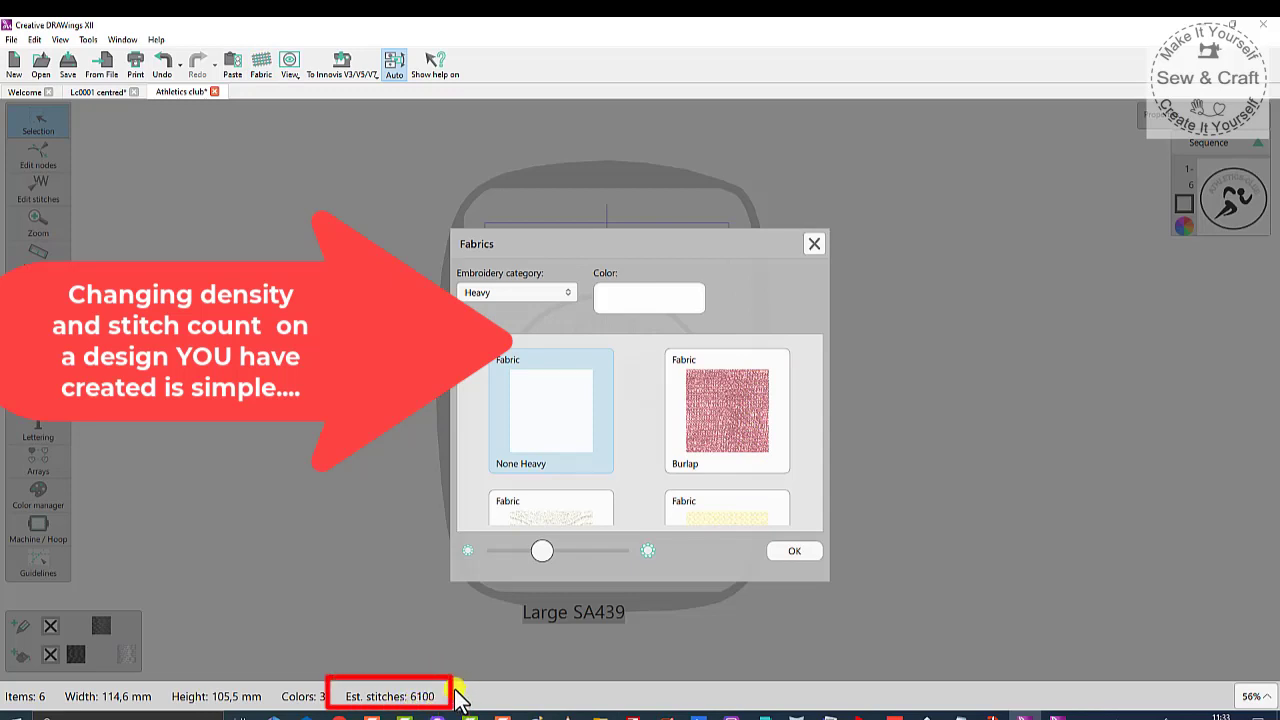
click(566, 298)
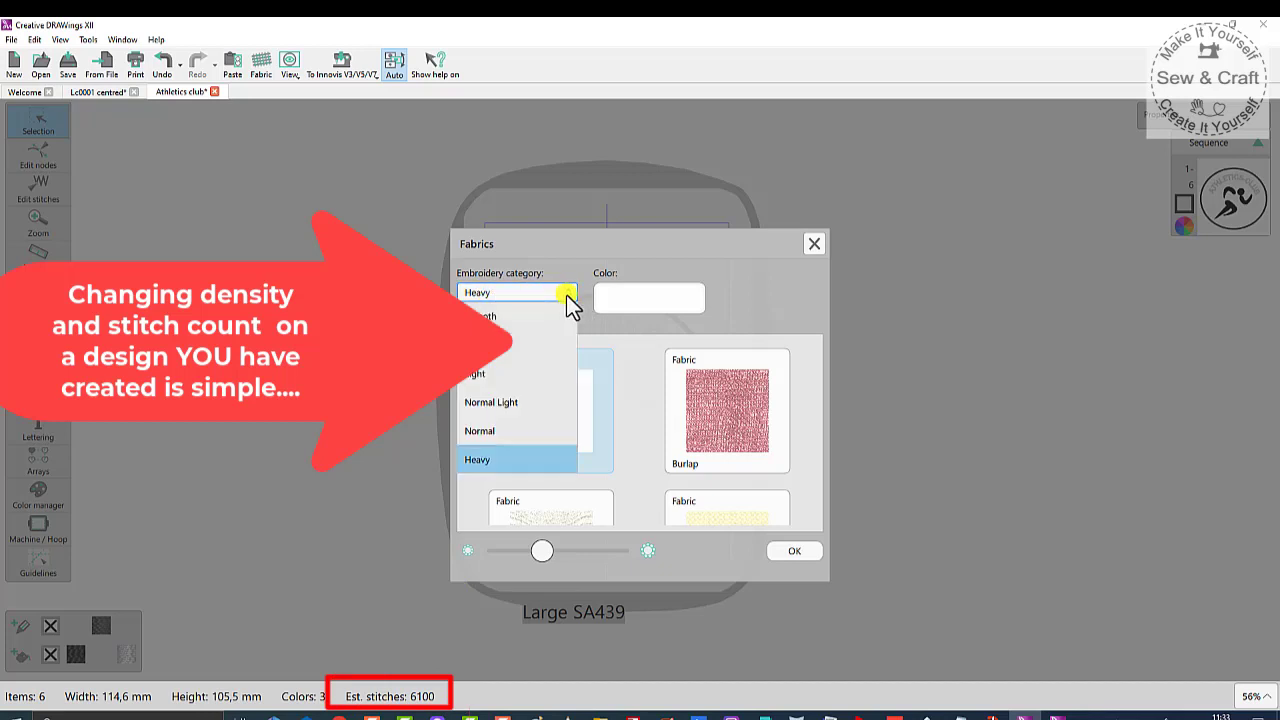
click(508, 325)
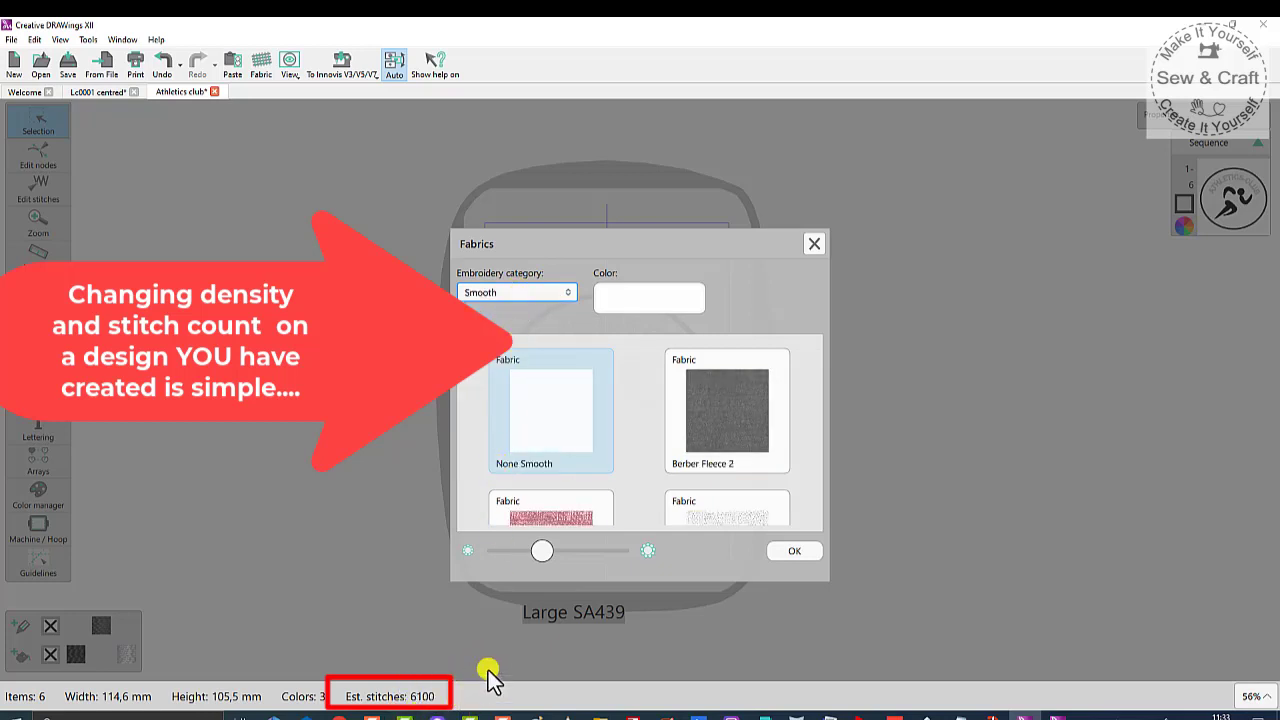
click(812, 552)
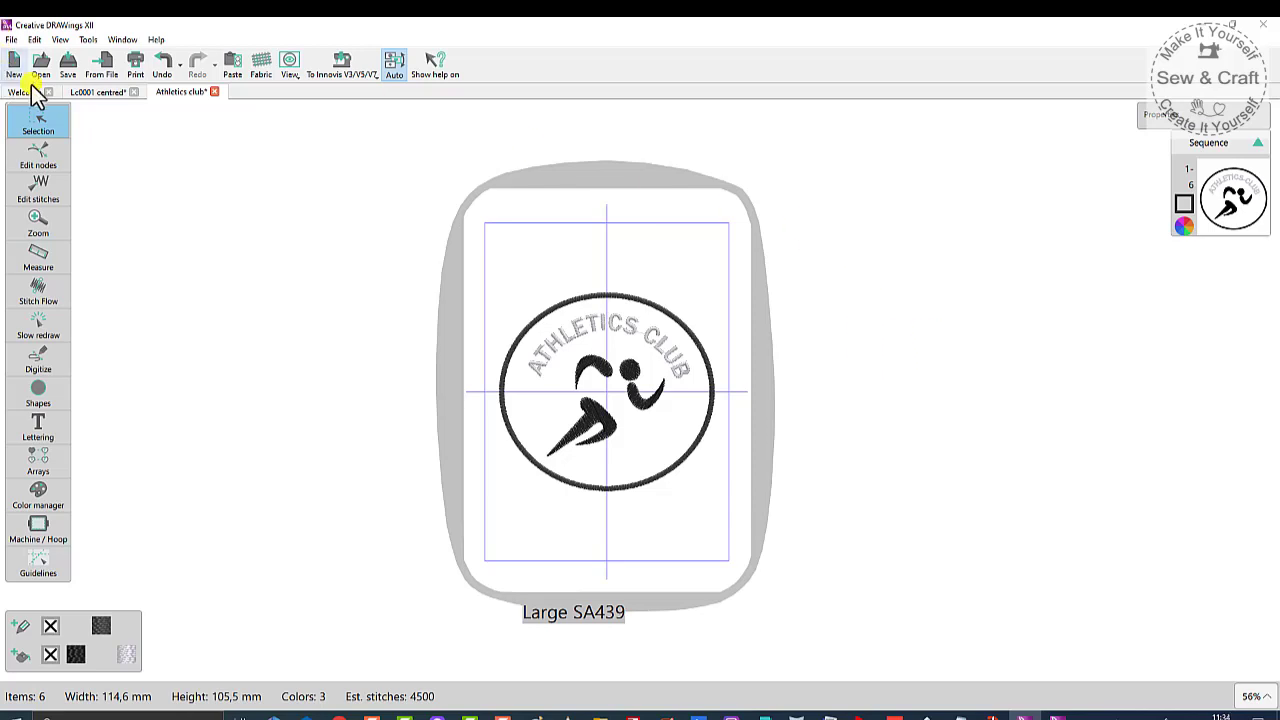
- Select the whole dog head in the Lc0001 centred design to examine its automatic density adjustment and fine-tune settings
click(92, 94)
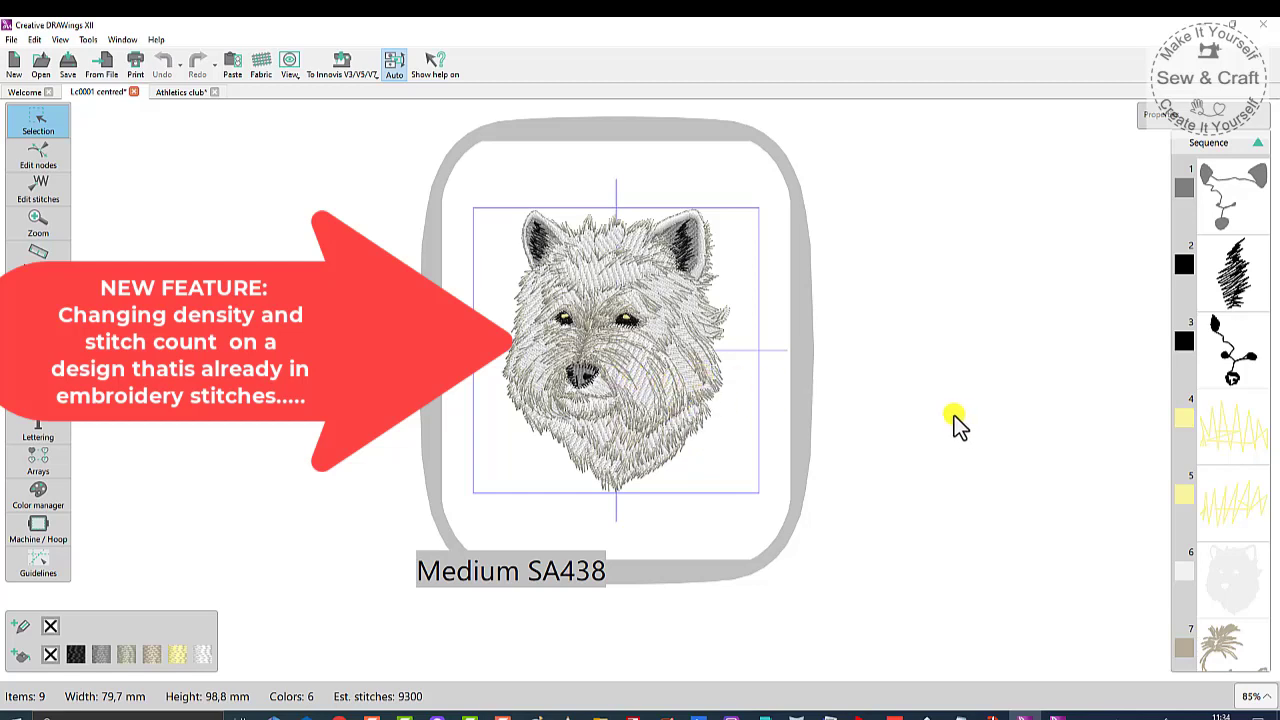
drag(486, 204, 761, 491)
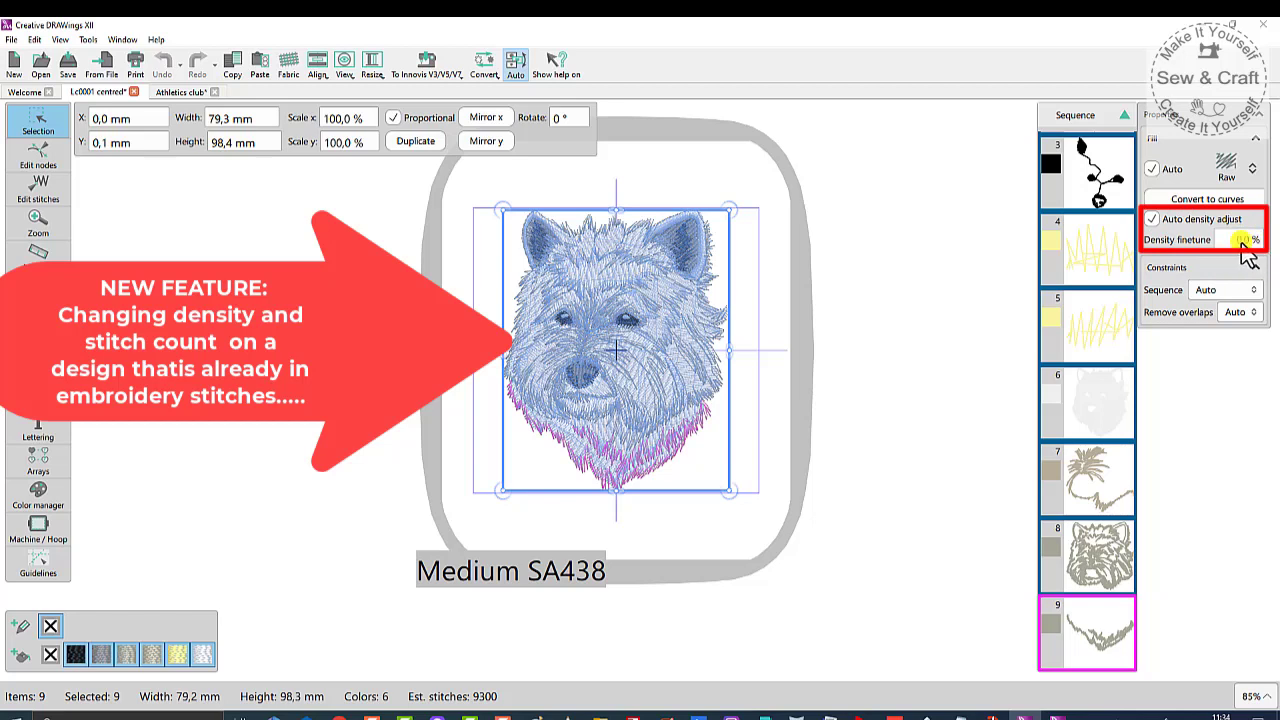
click(766, 360)
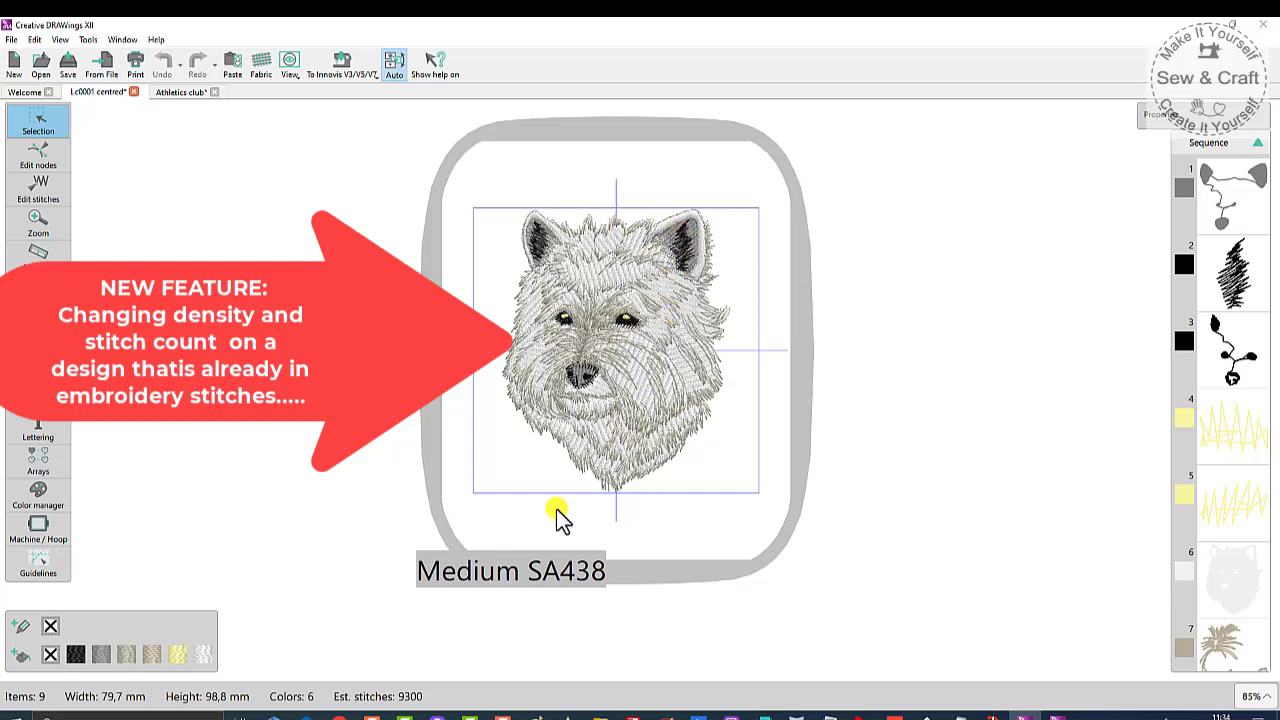
- Select the whole dog head and set its density finetune first to -12,0 %, next to 11,0 %, and finally to -5,0 %
drag(472, 208, 758, 516)
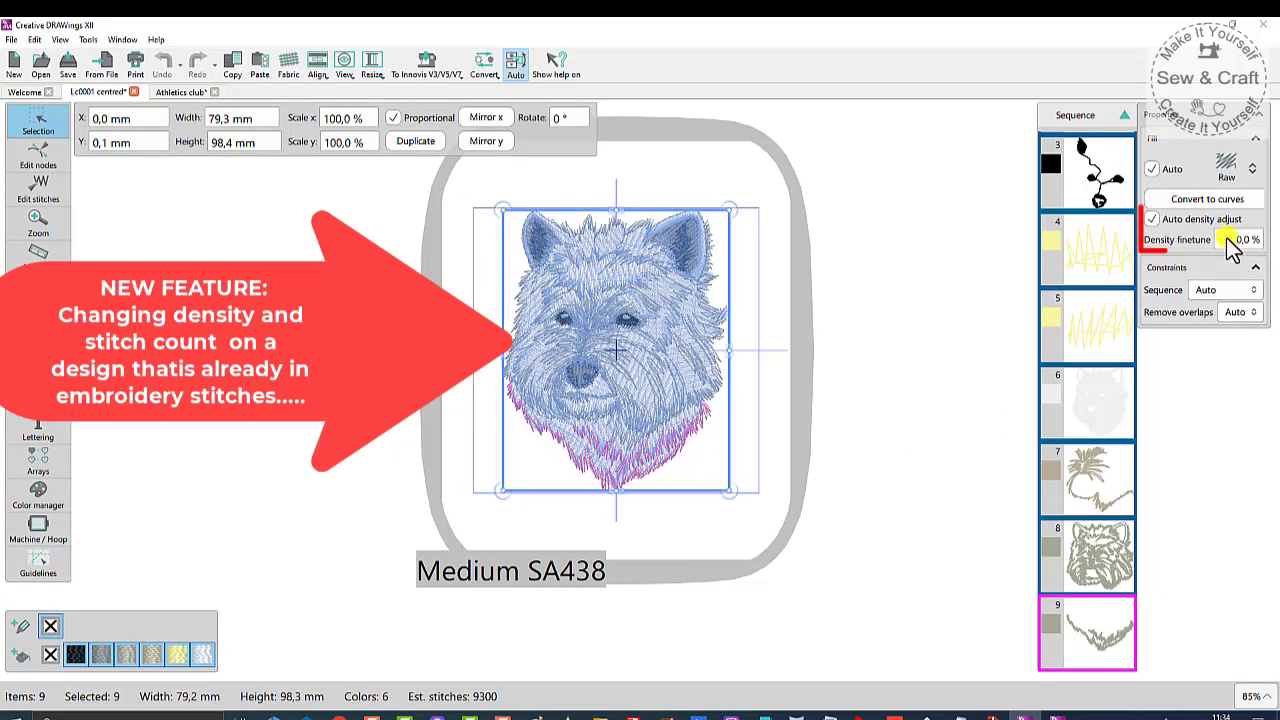
click(1240, 243)
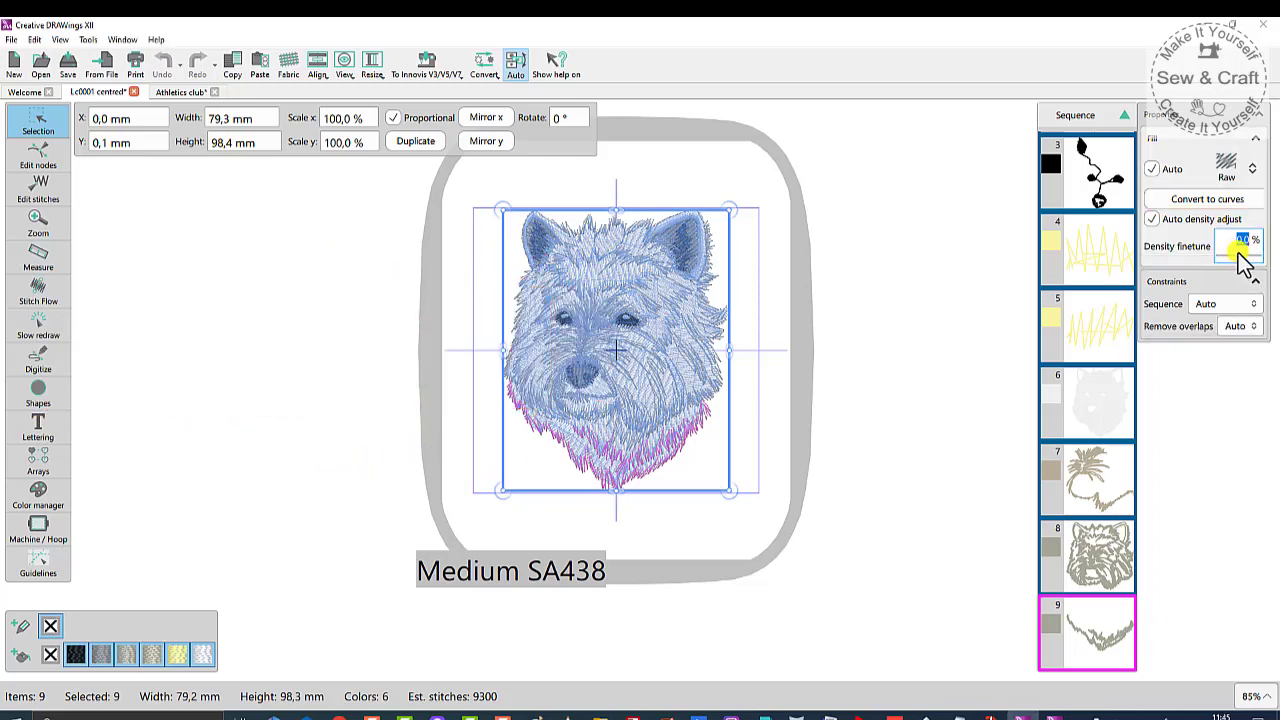
text(-12,0)
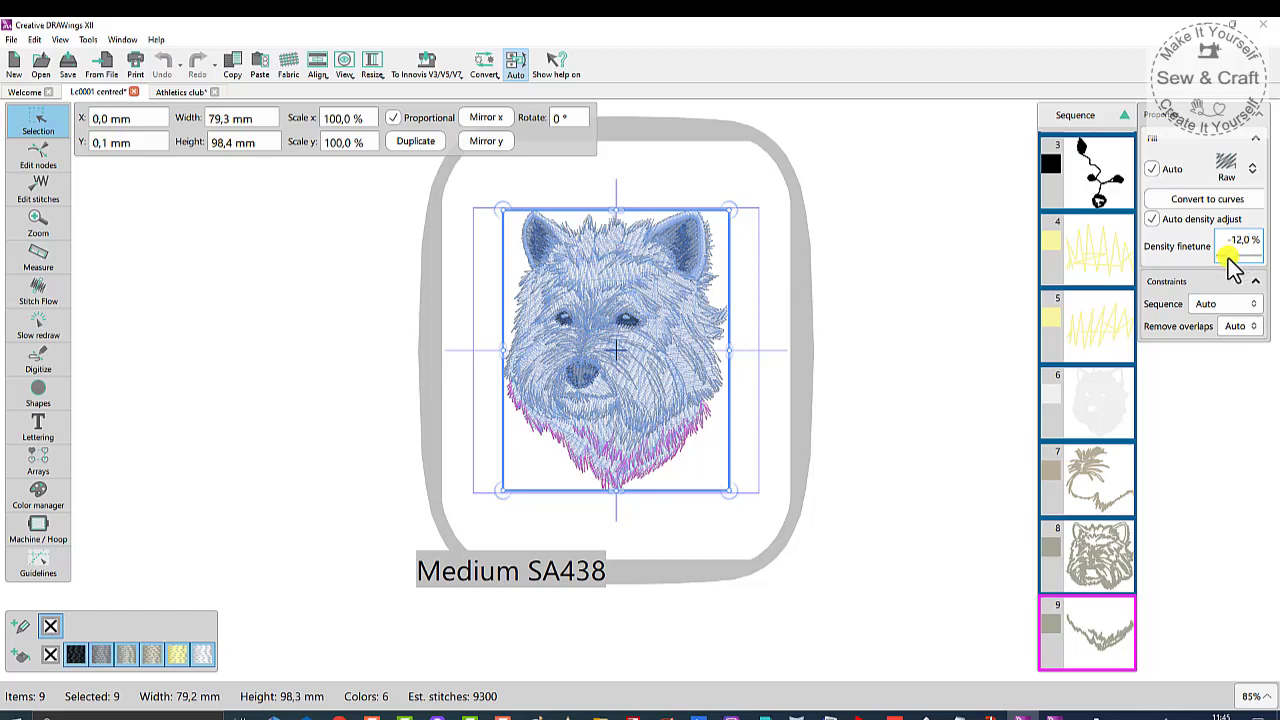
key(Return)
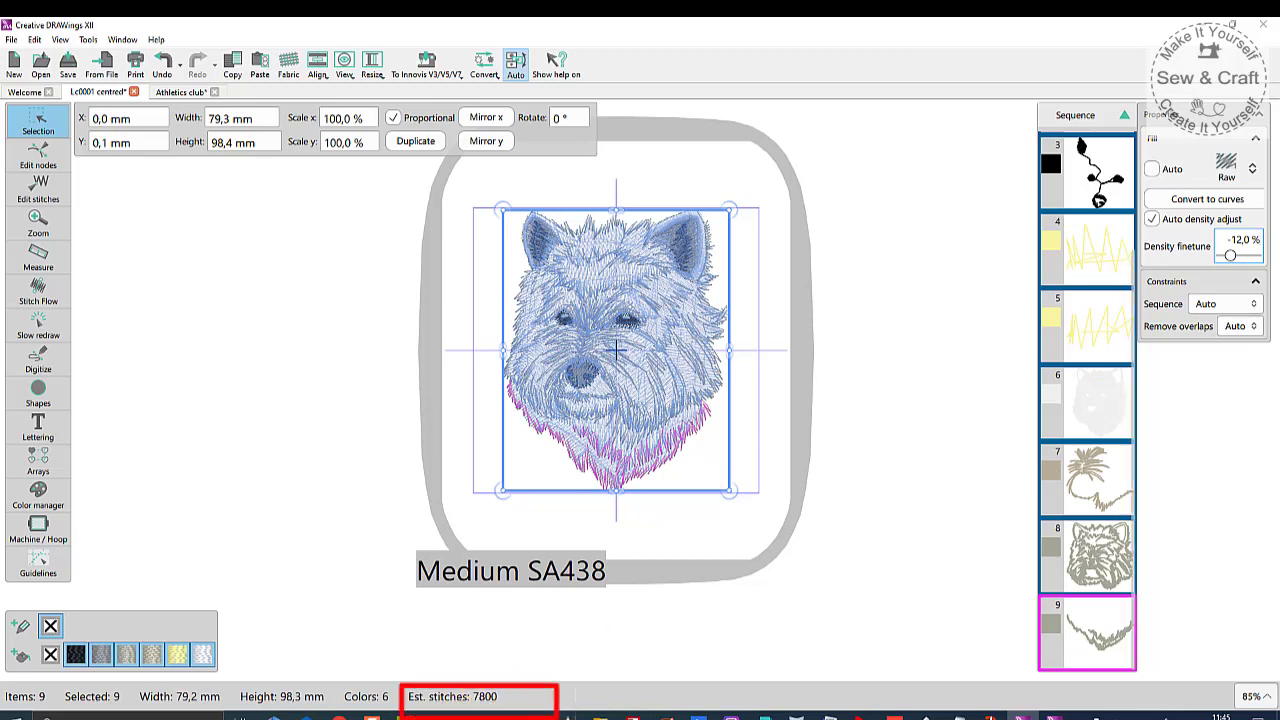
drag(1227, 255, 1254, 272)
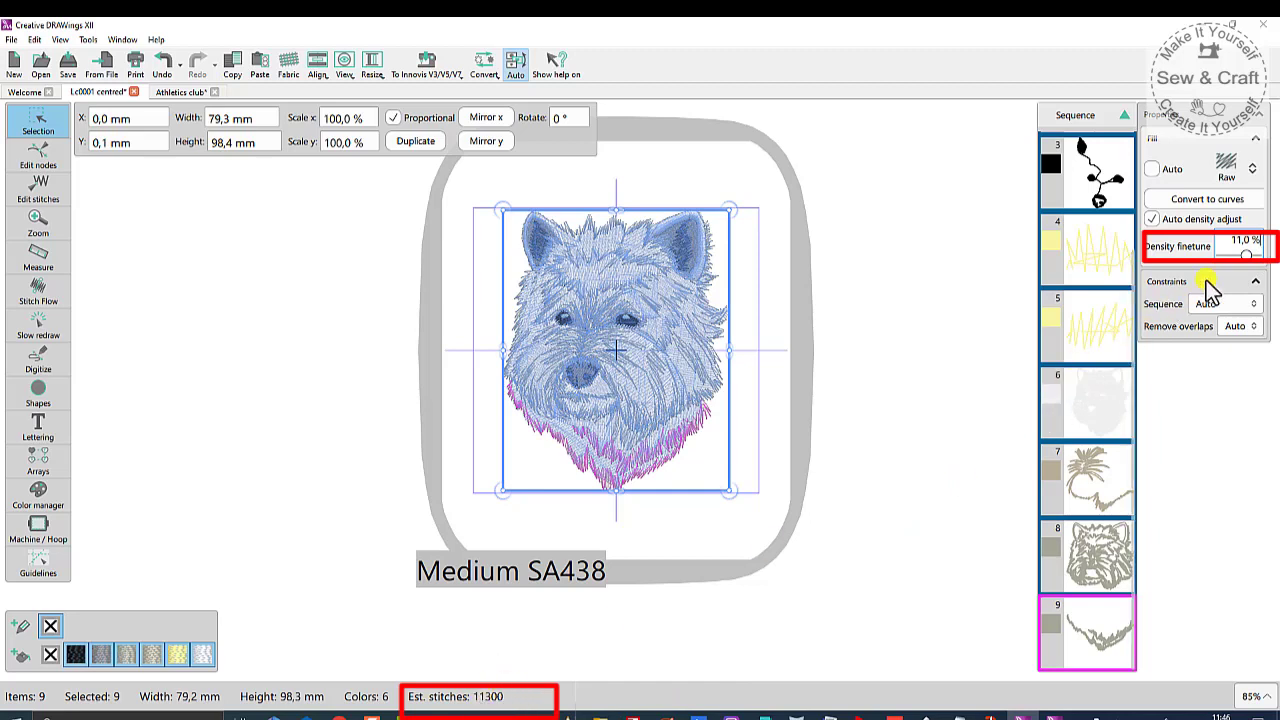
drag(1246, 257, 1234, 258)
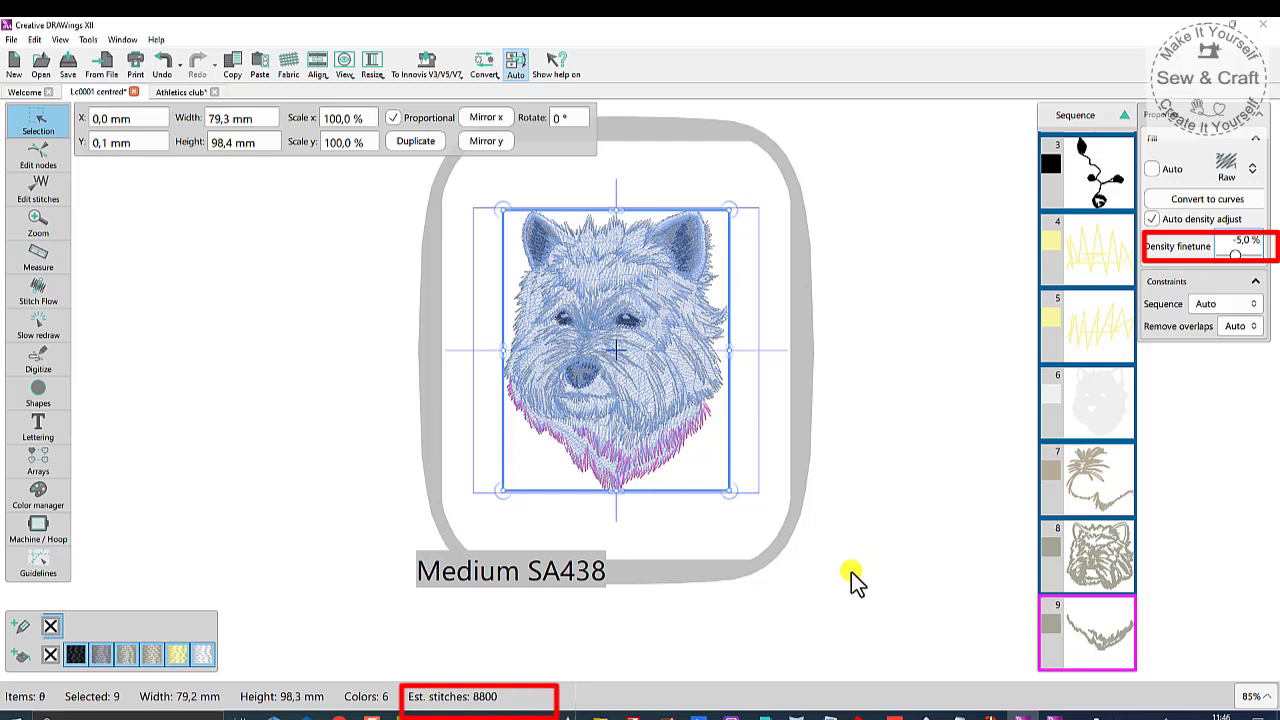
- Switch to the Athletics club design and change the None Smooth fabric's background colour to red
click(175, 93)
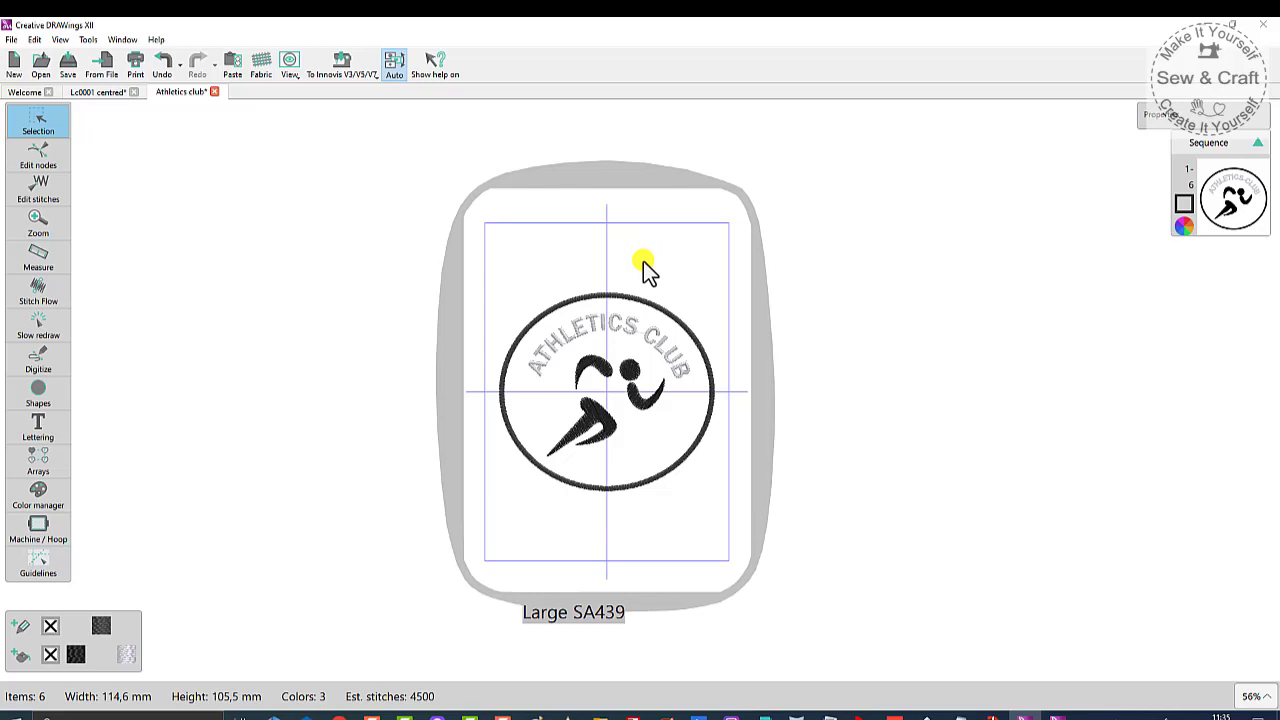
click(261, 64)
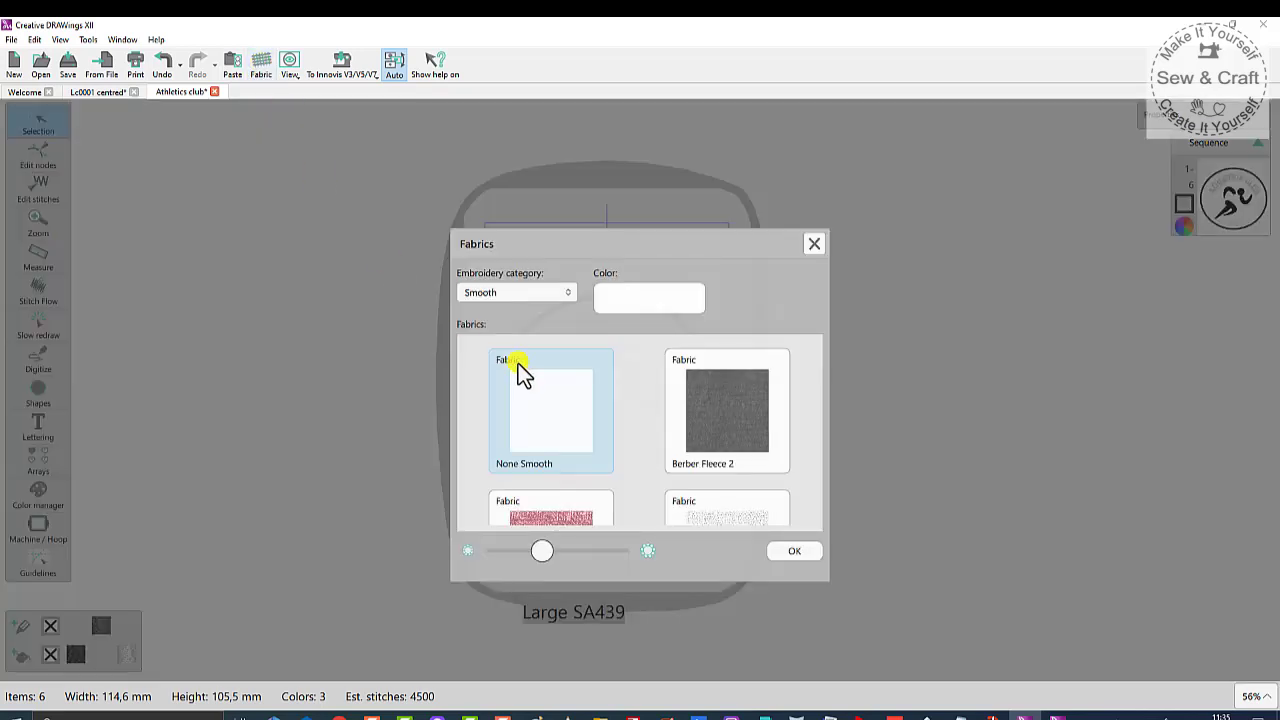
click(684, 306)
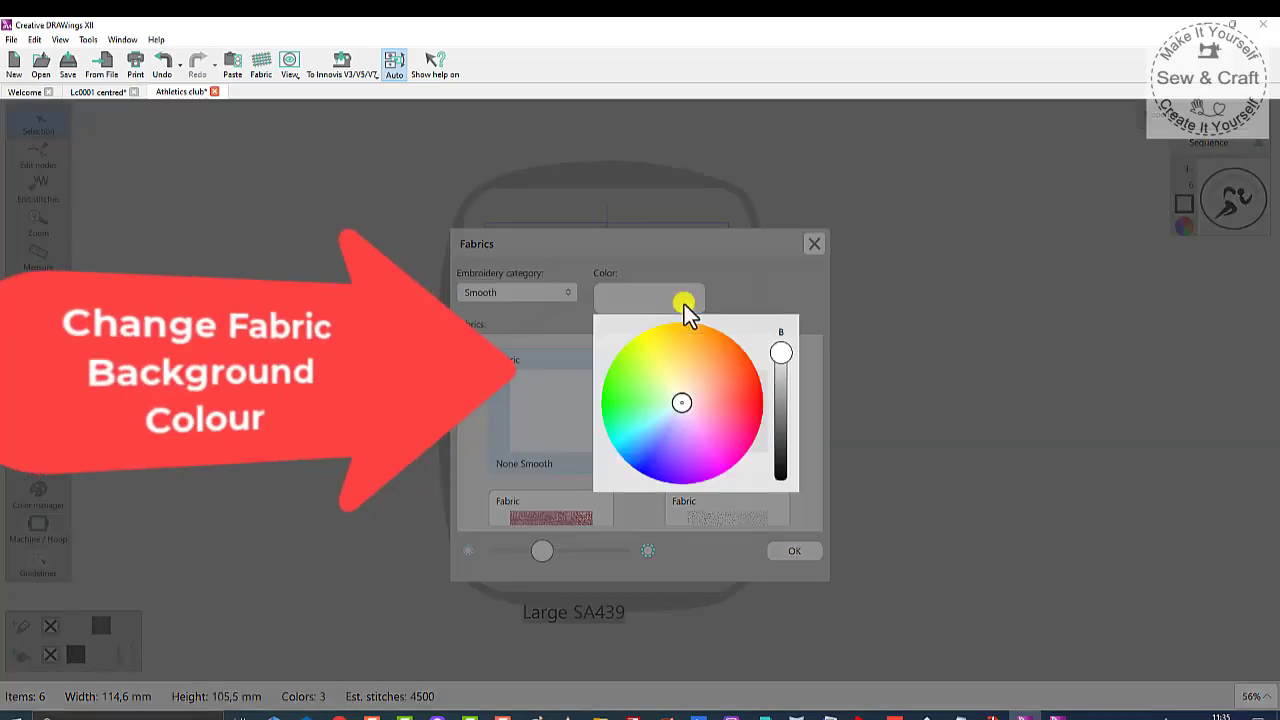
click(750, 408)
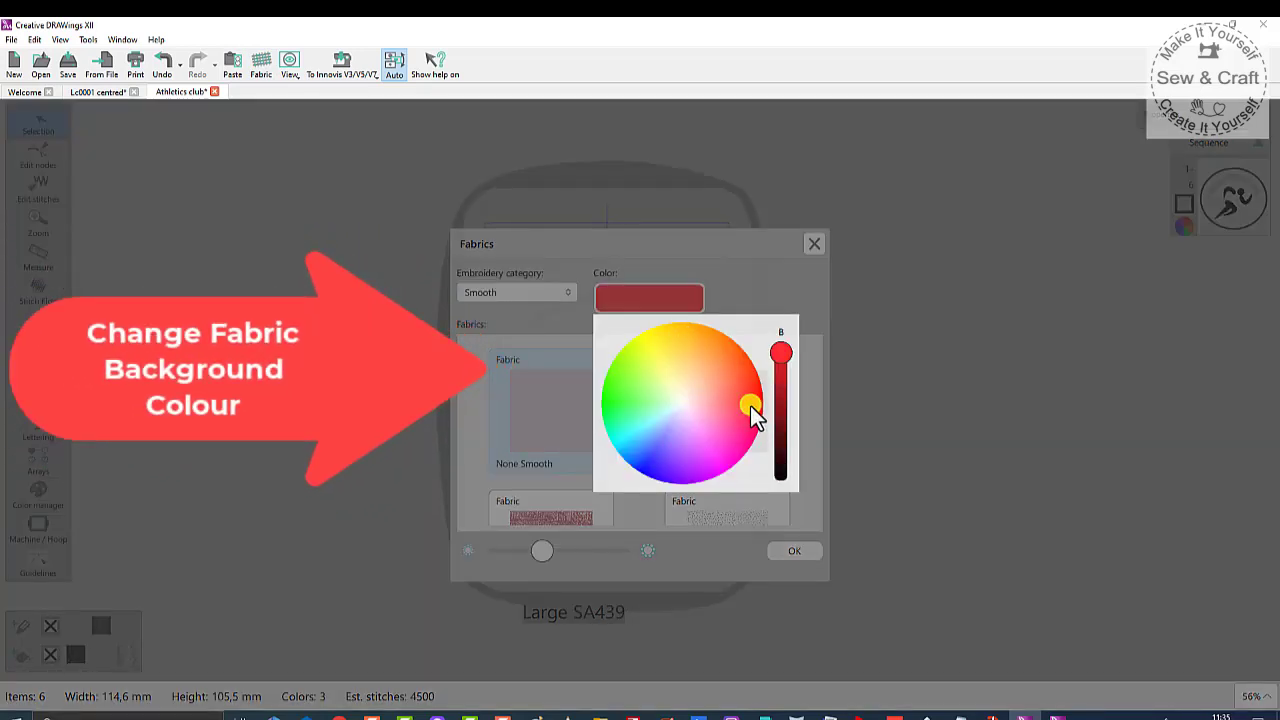
click(800, 554)
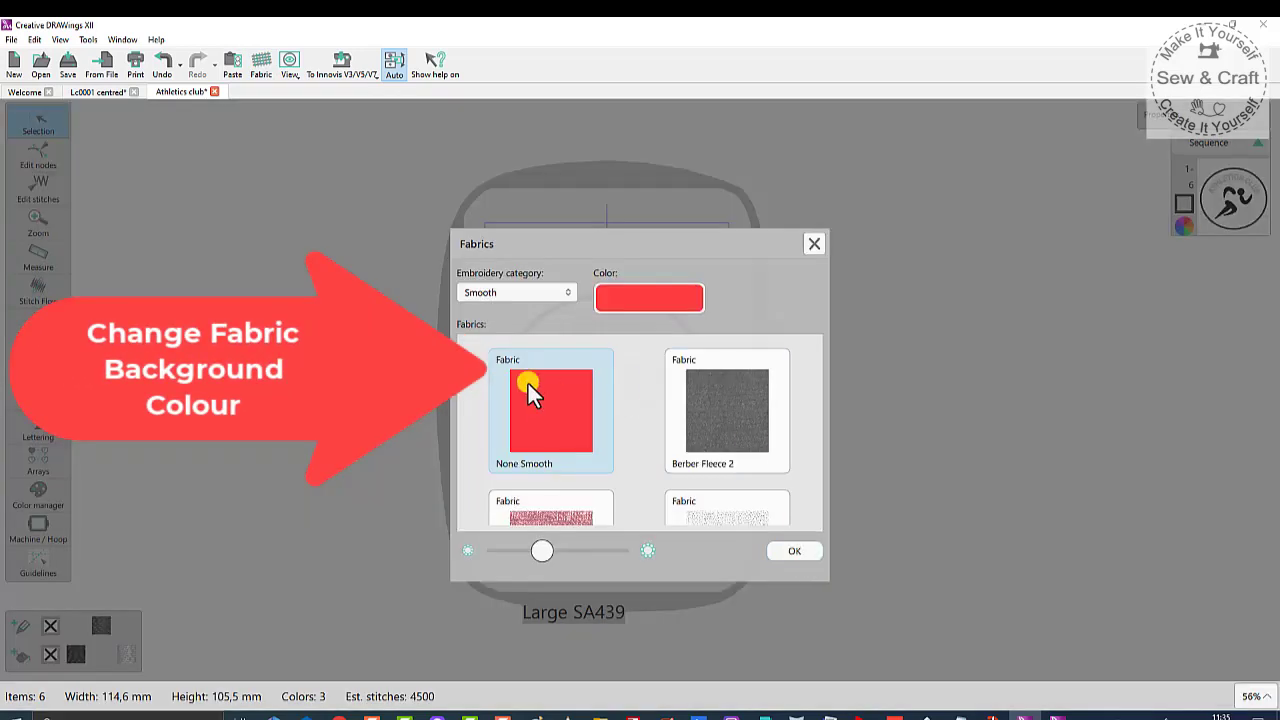
click(793, 550)
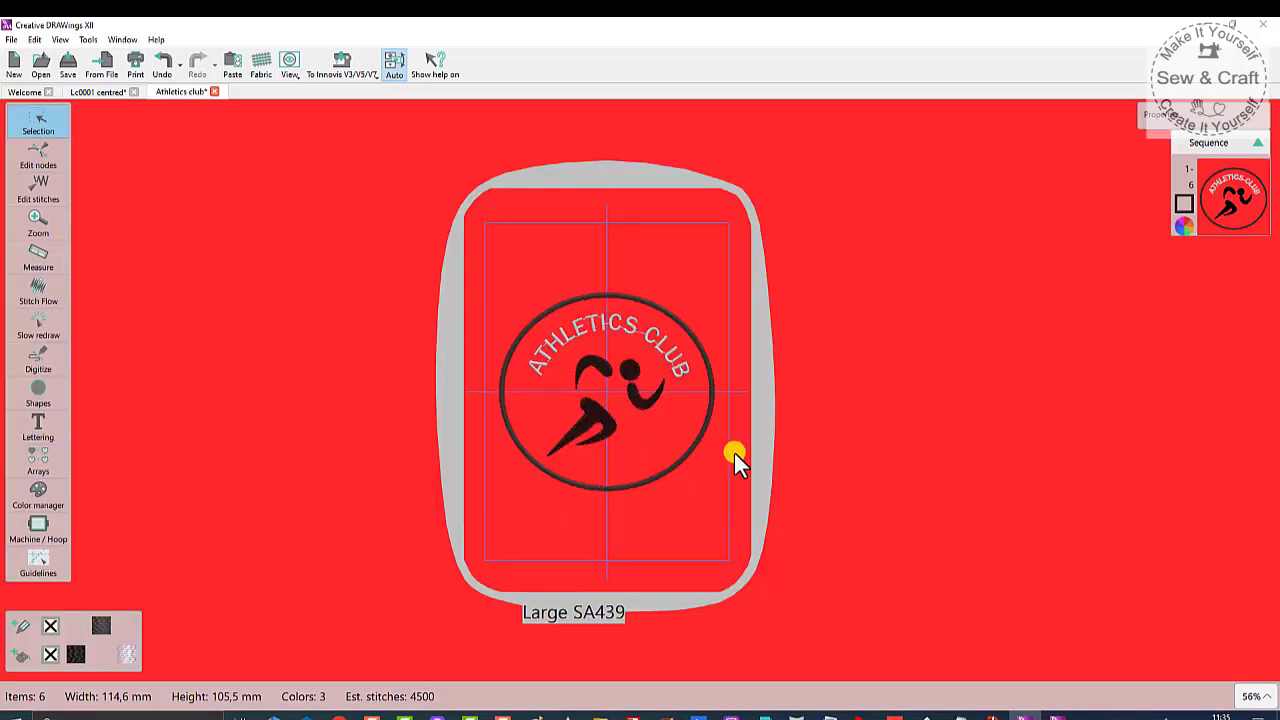
scroll(739, 451, up, 2)
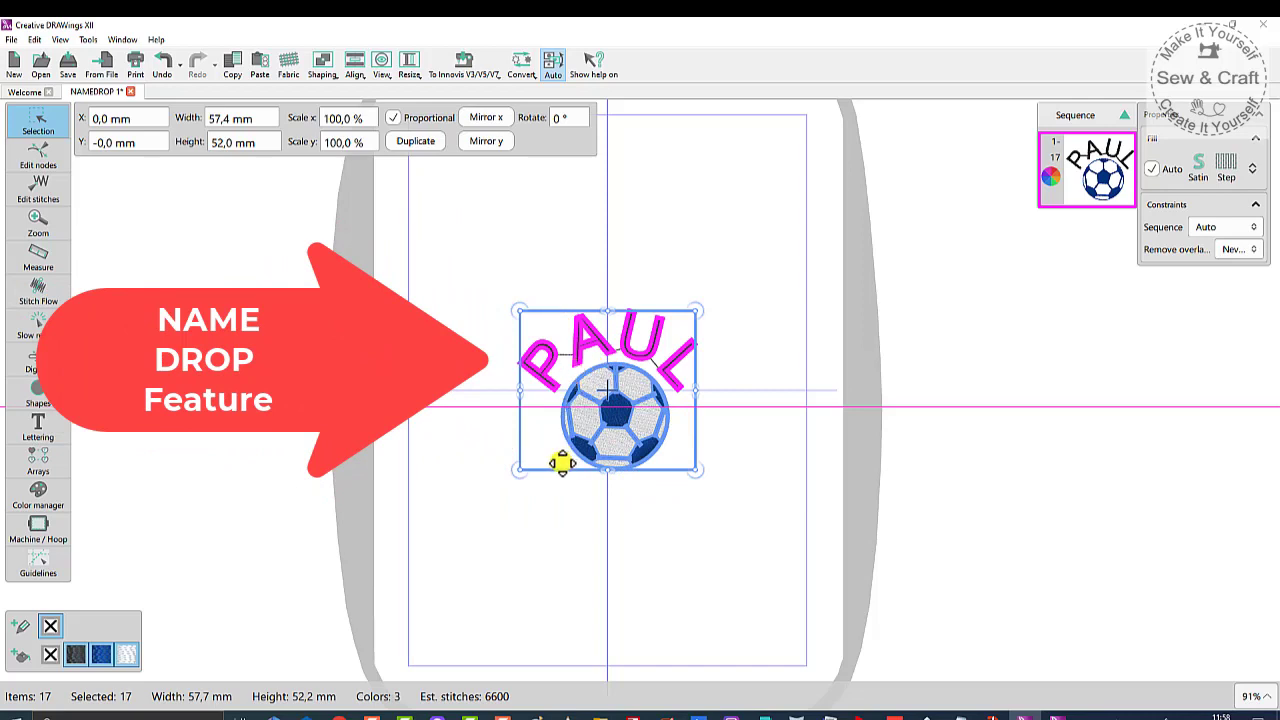
- Apply Name Drop to the selected football design, adding two more first names to its names list
right_click(731, 380)
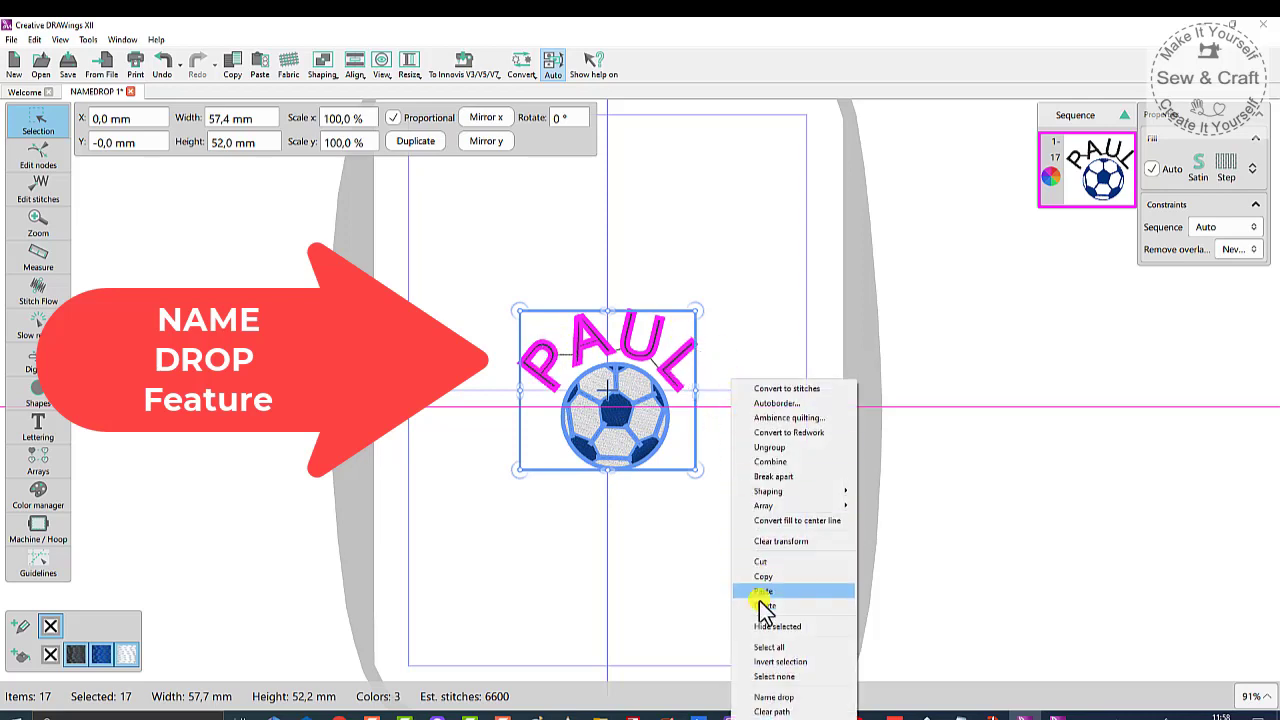
click(770, 697)
click(500, 308)
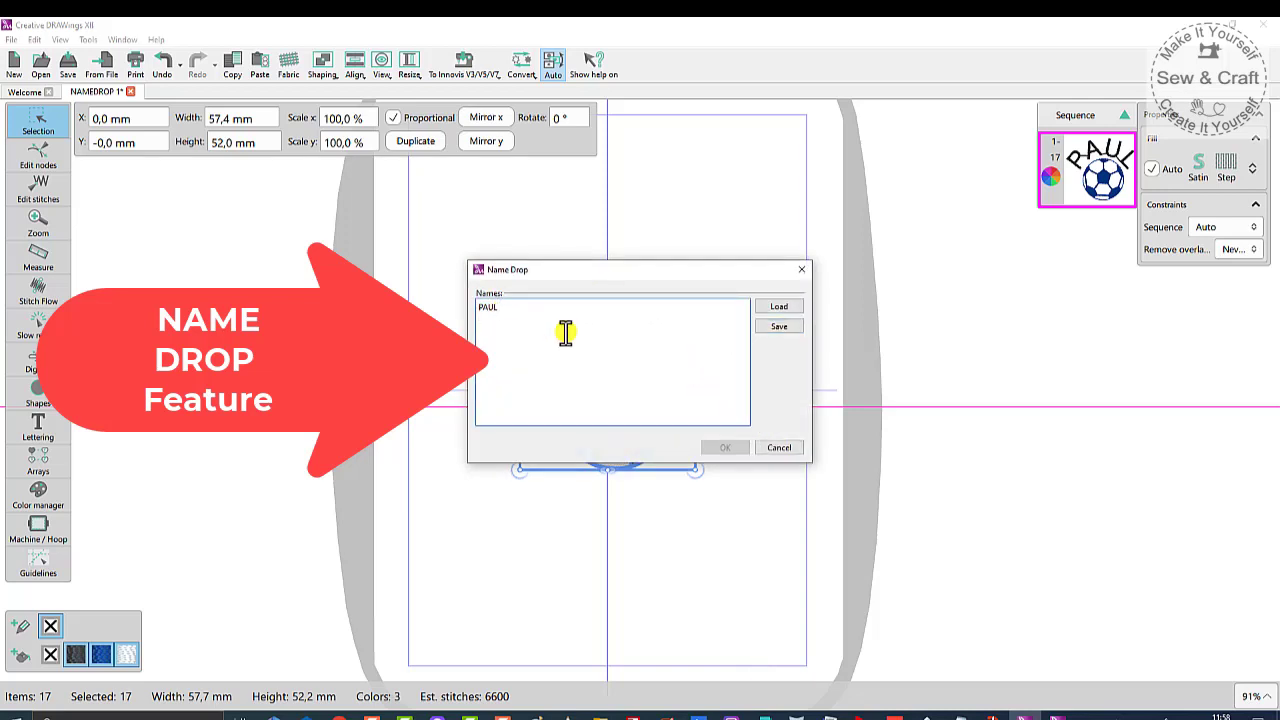
key(Return)
text(GARY )
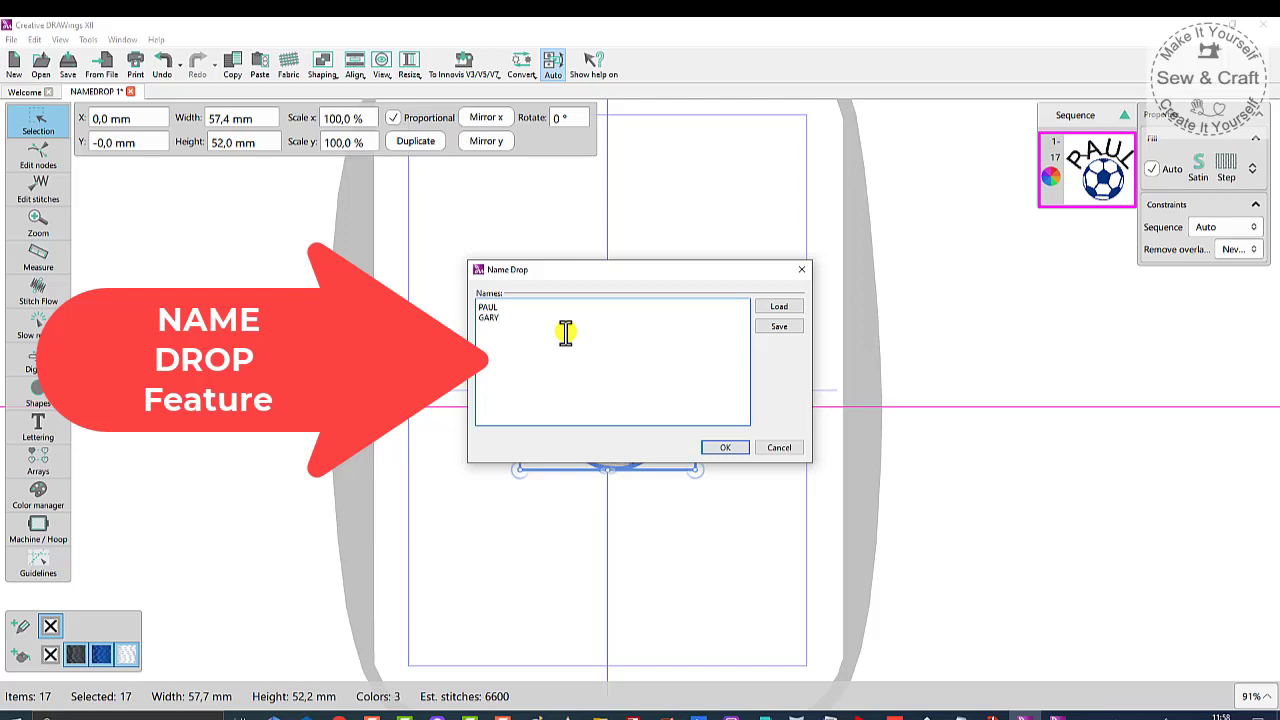
text(JOHN)
click(735, 450)
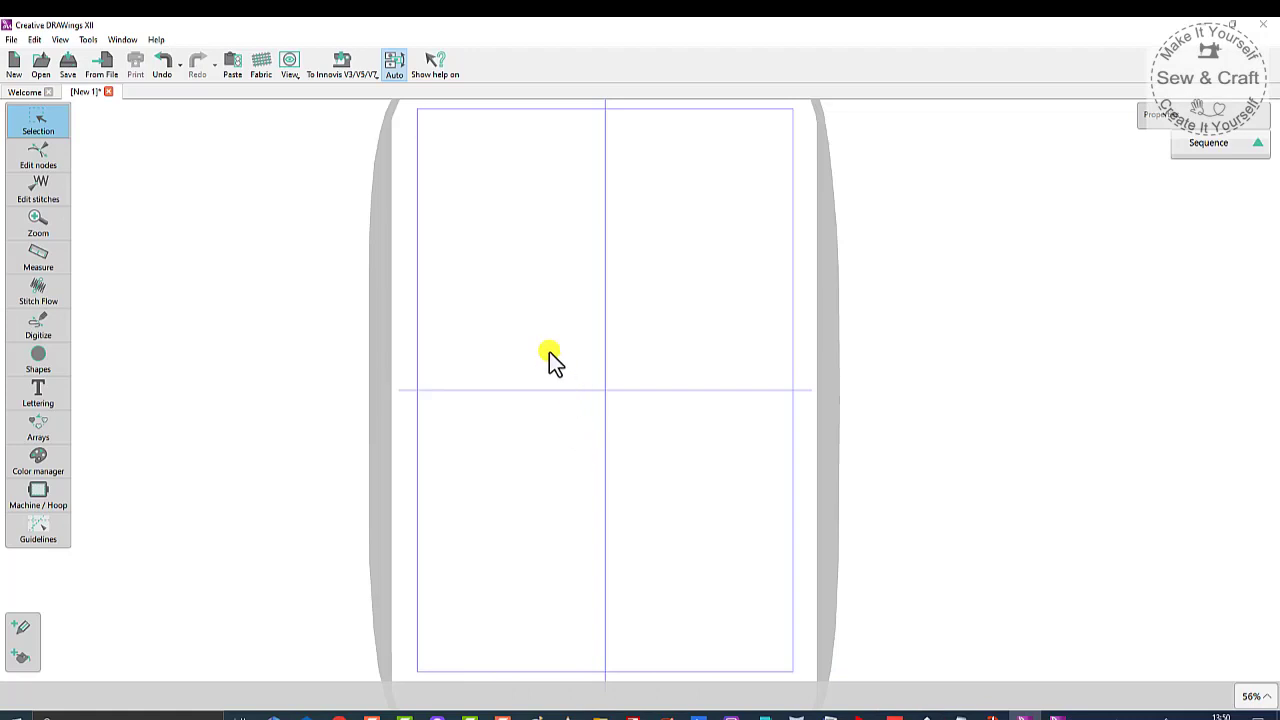
- Insert the Asterias01 starfish from the clipart library above the hoop's centre, about 84 mm wide and 76 mm high
click(87, 41)
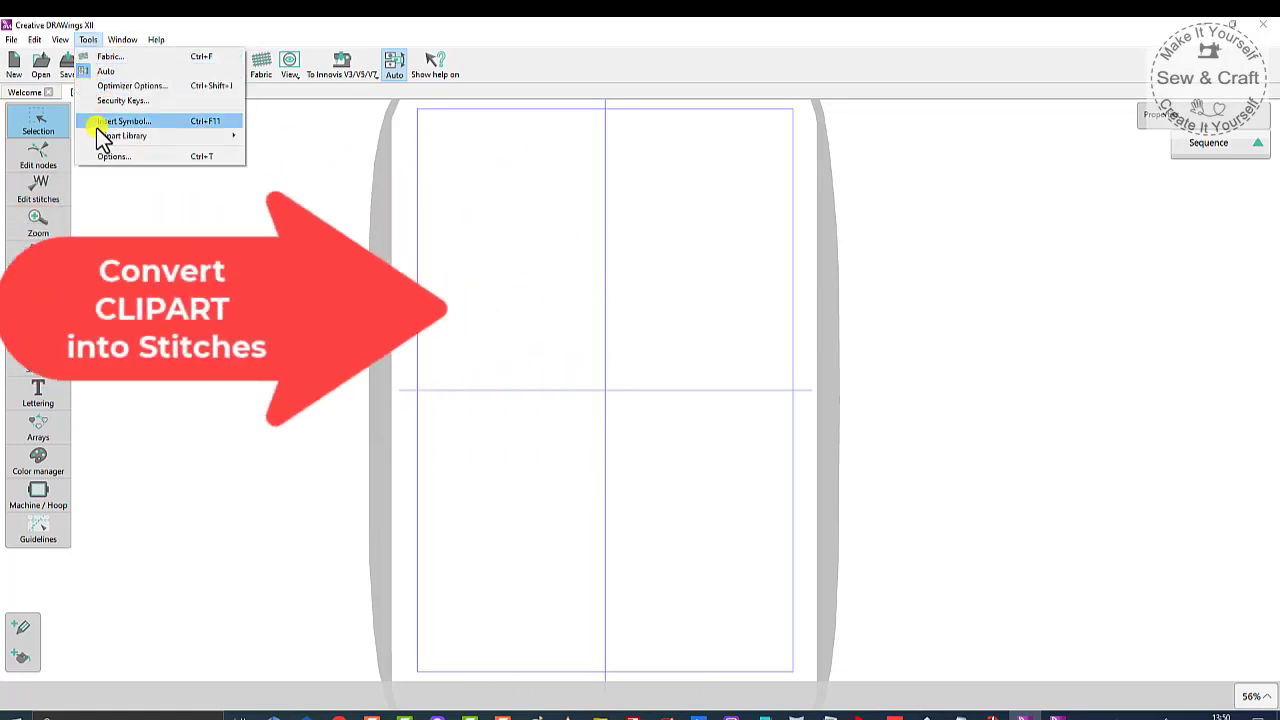
mouse_move(111, 140)
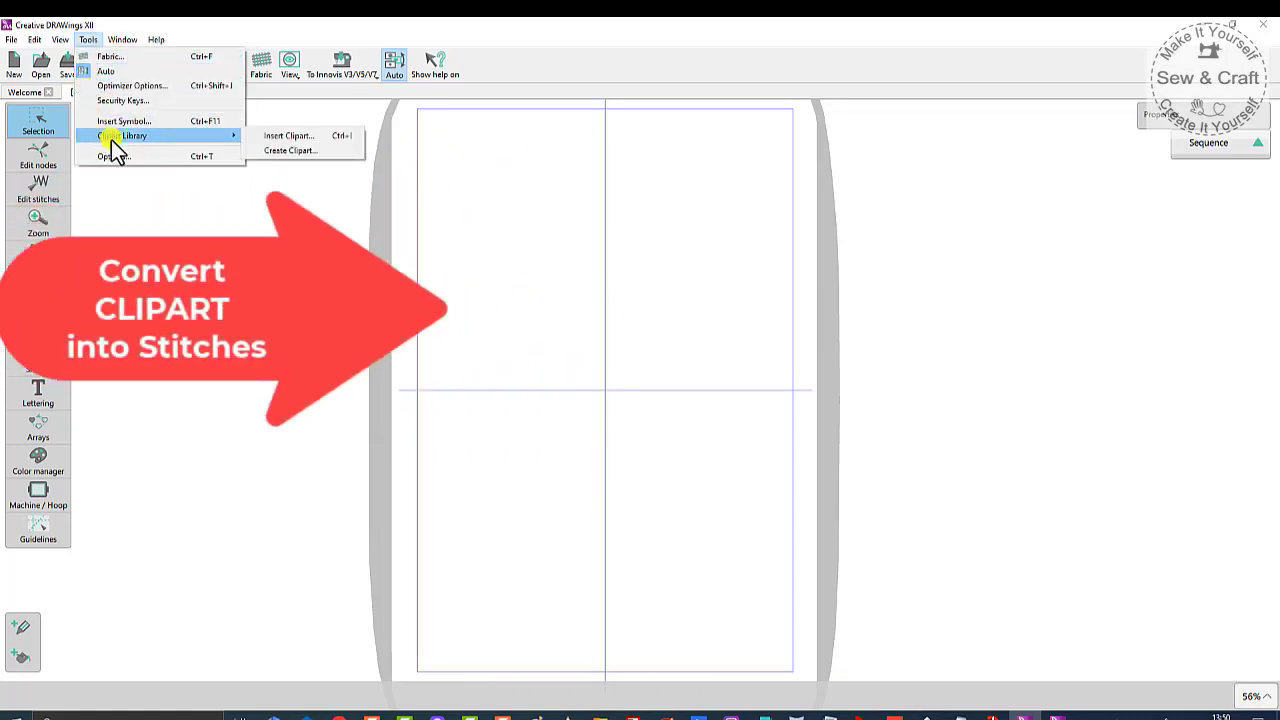
click(290, 135)
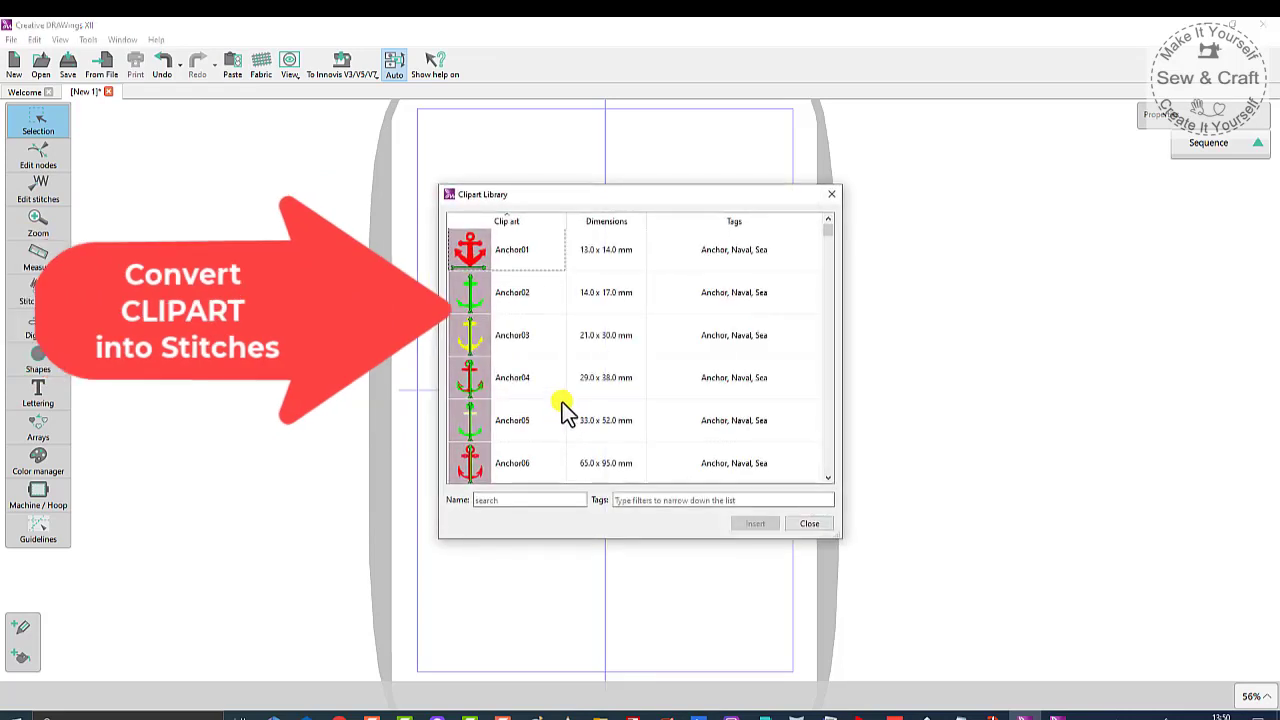
scroll(532, 413, down, 2)
scroll(537, 409, down, 1)
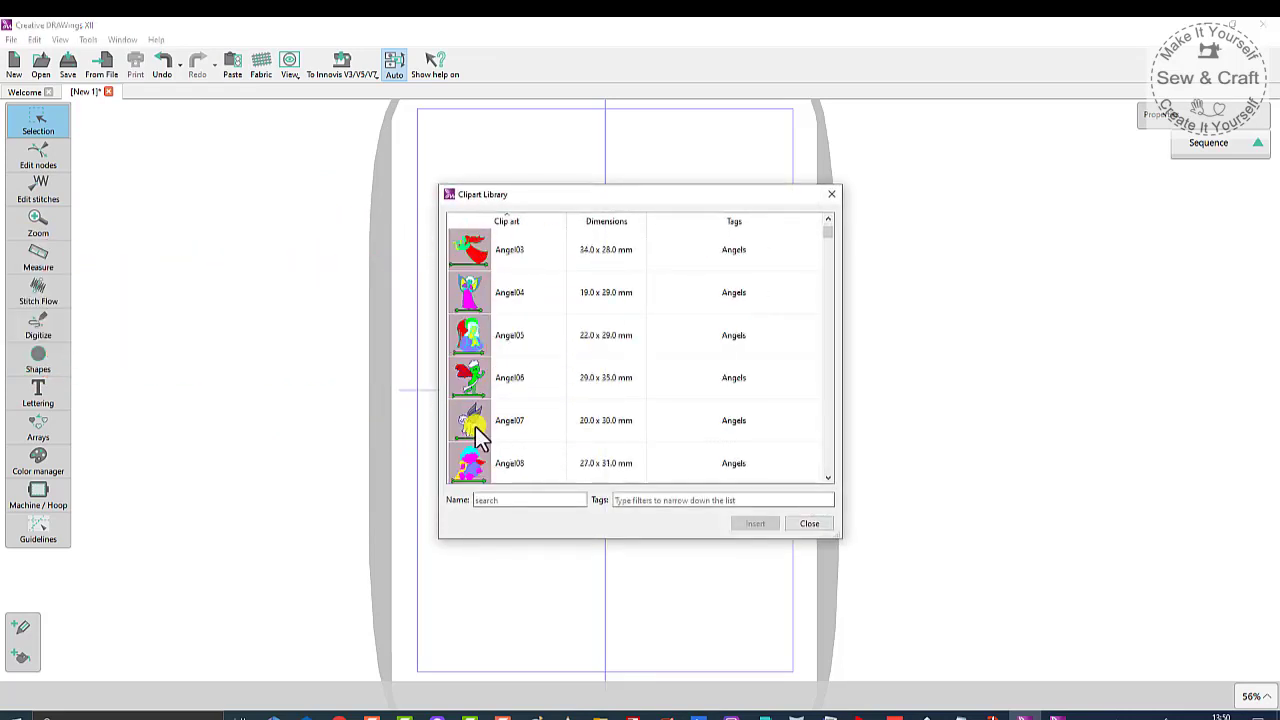
scroll(465, 473, down, 2)
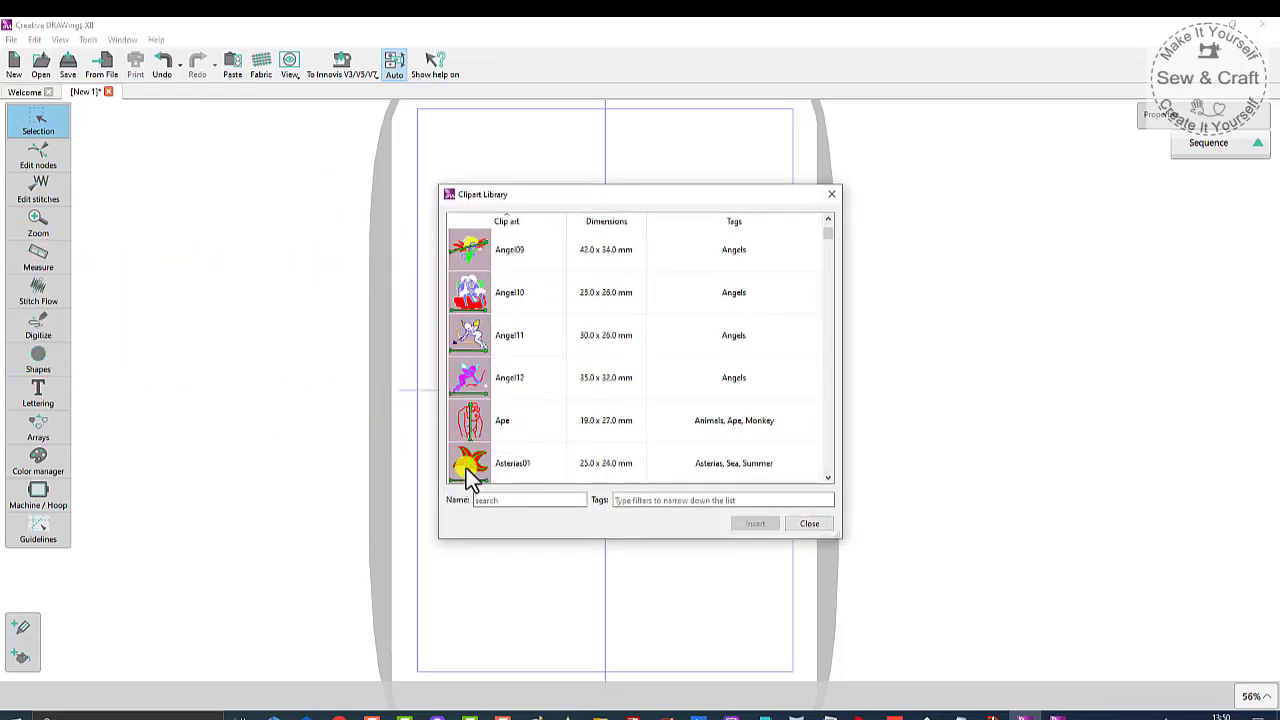
click(466, 466)
click(756, 523)
drag(555, 415, 693, 345)
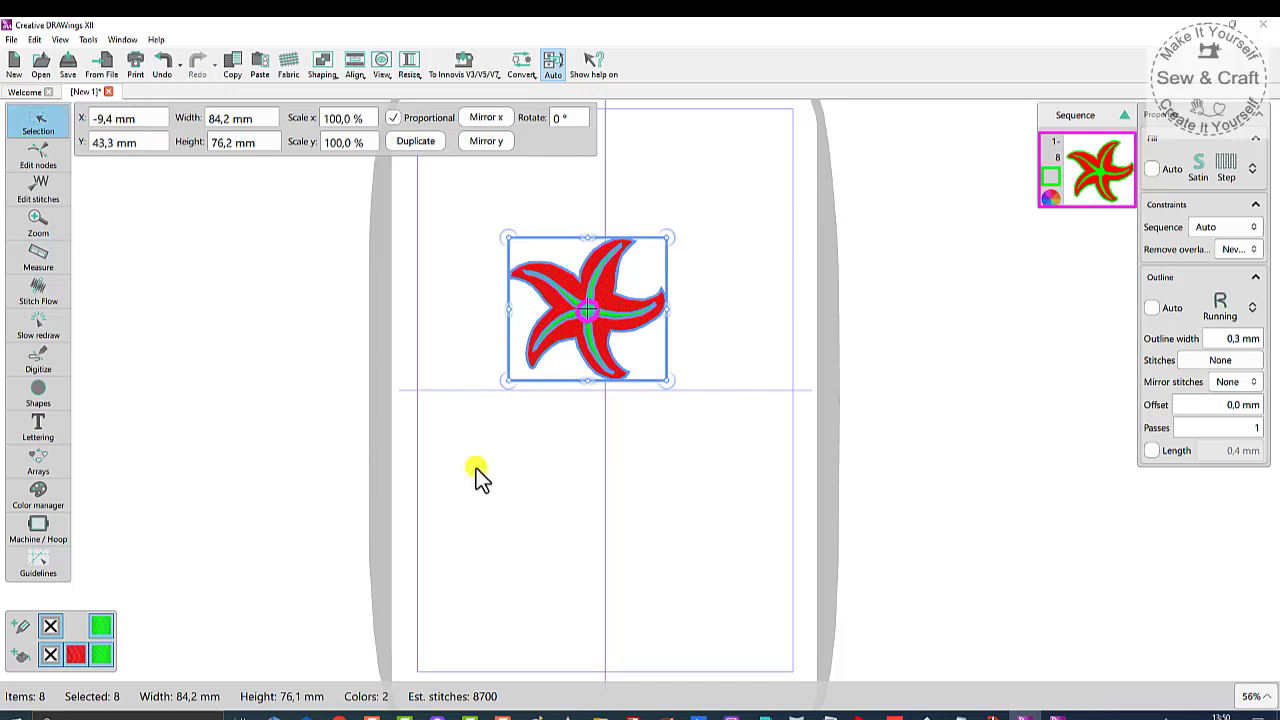
- Select the whole starfish clipart and delete it from the hoop
click(482, 217)
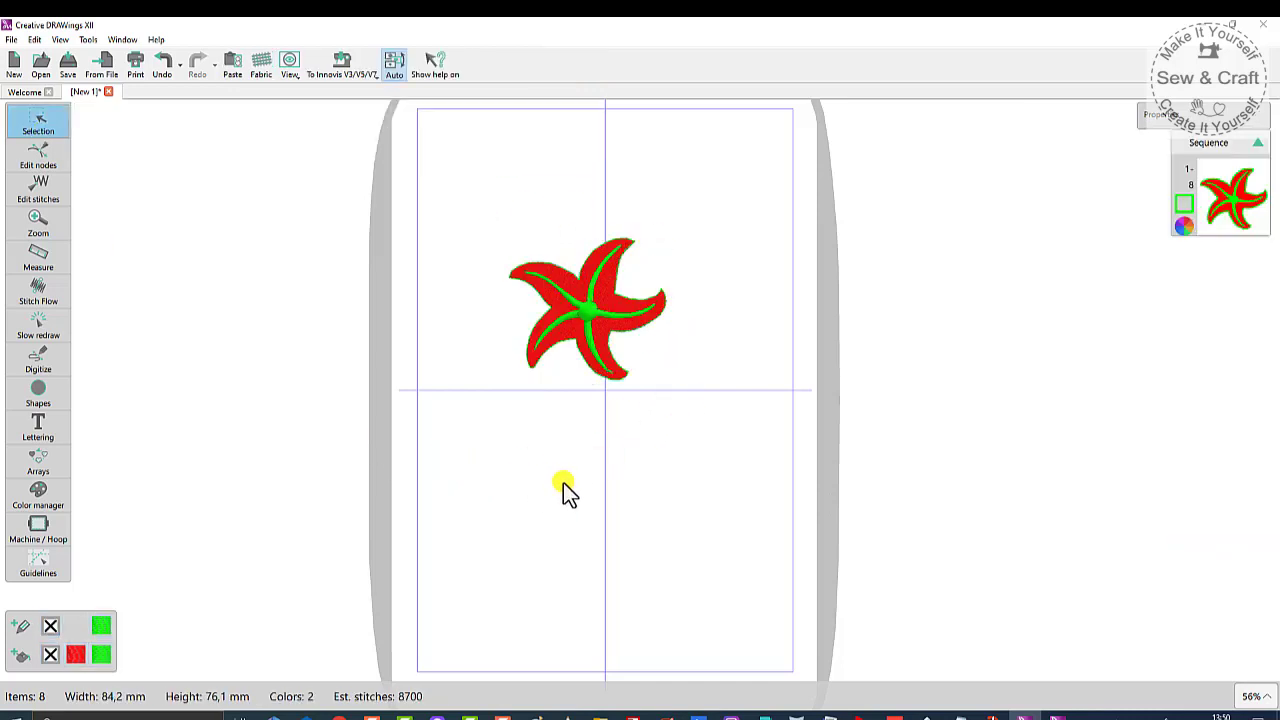
drag(476, 220, 734, 472)
key(Delete)
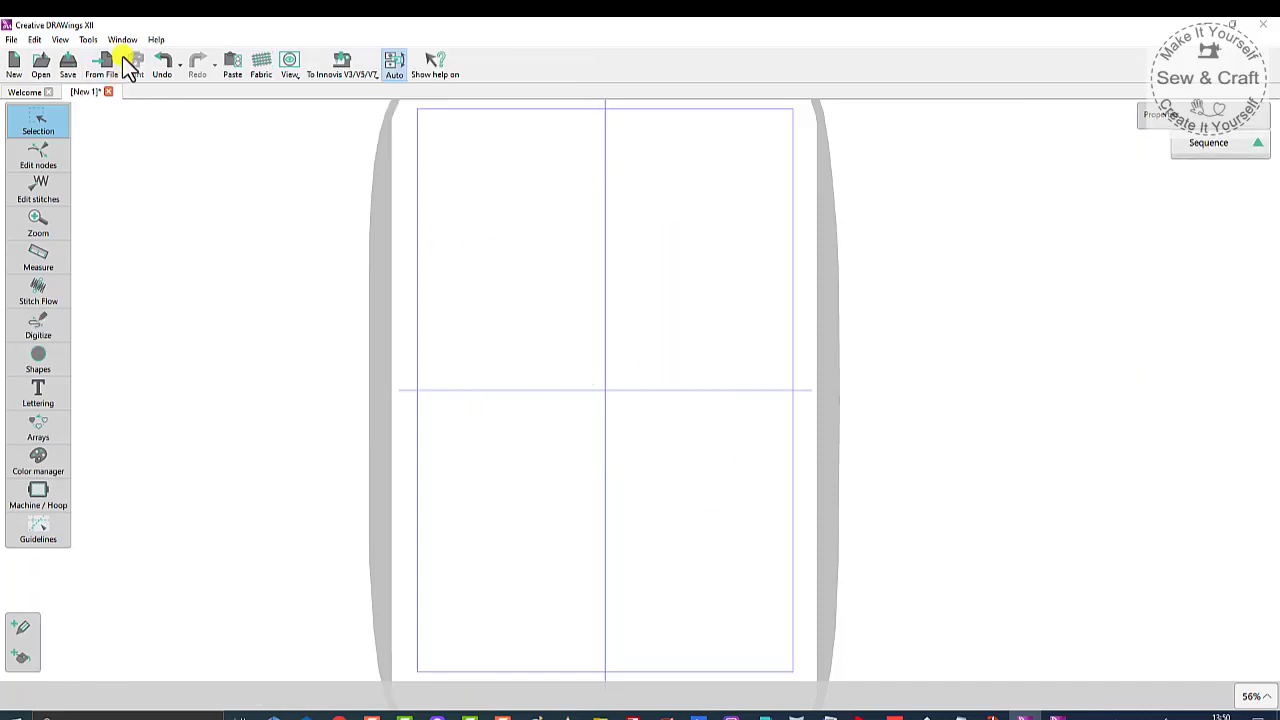
- Open the symbol insertion dialog and browse the available symbols of the Wingdings 2 font
click(88, 40)
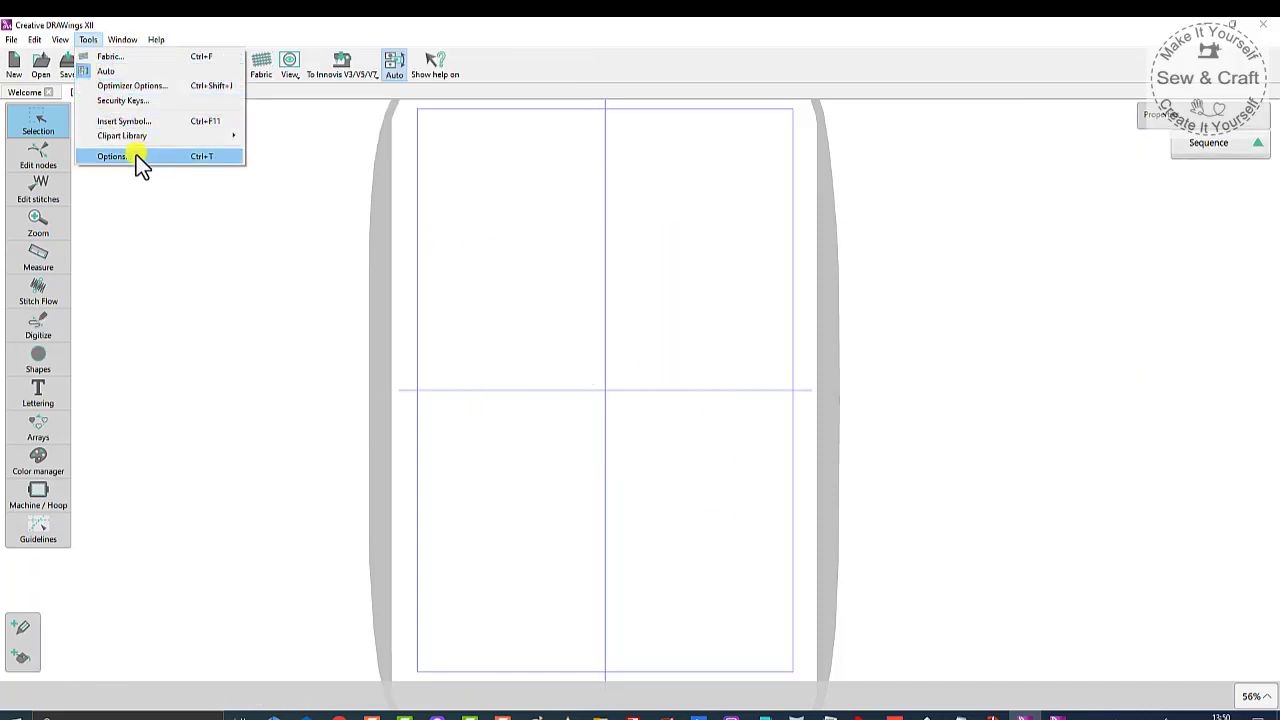
click(122, 121)
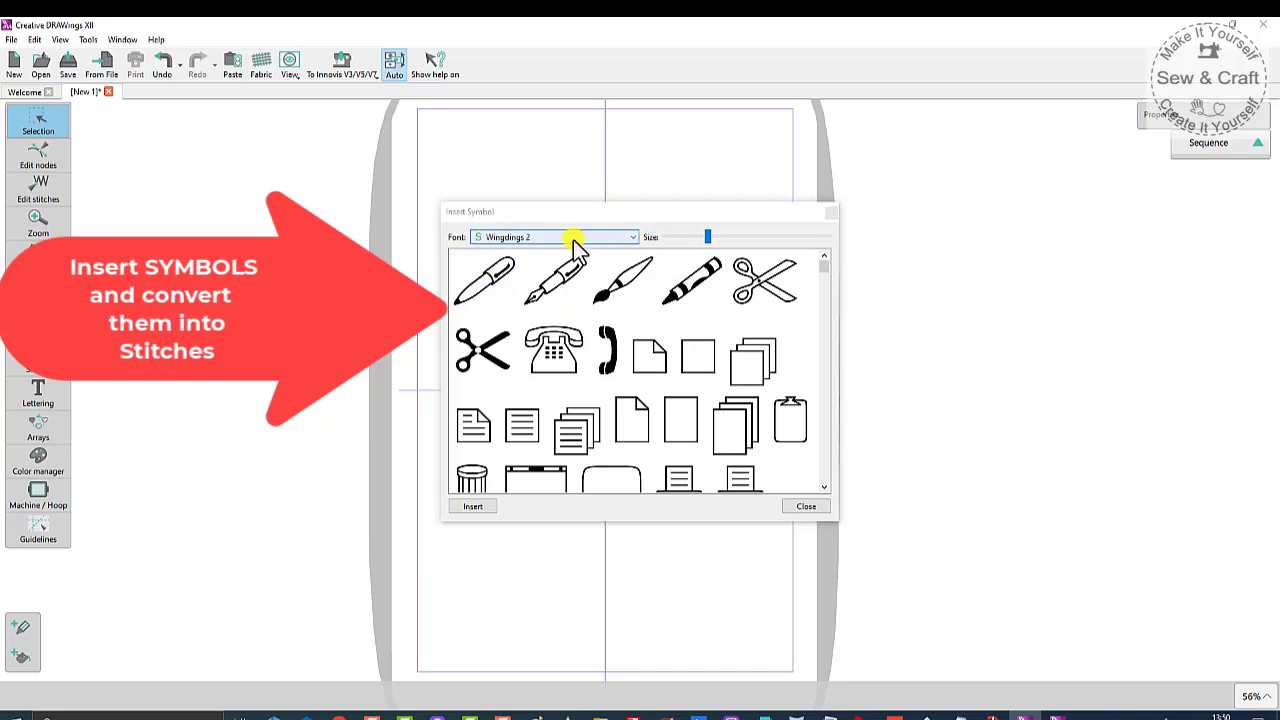
scroll(650, 350, down, 5)
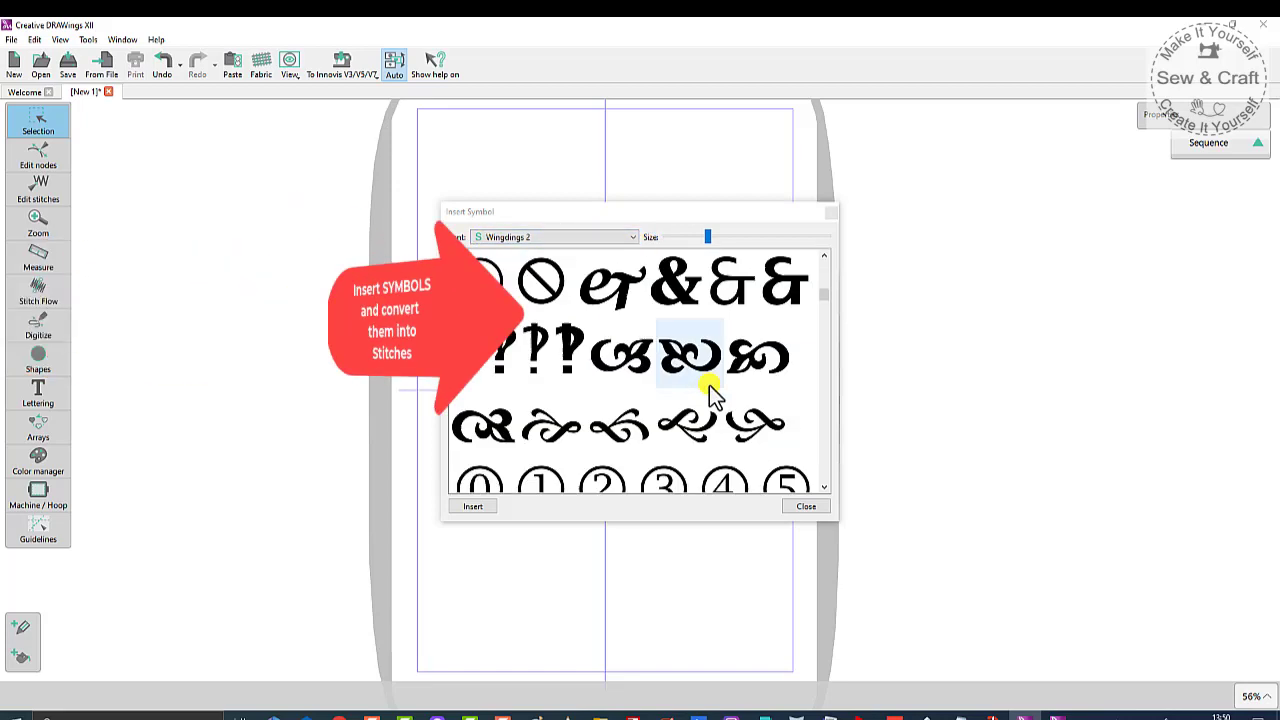
scroll(690, 360, up, 5)
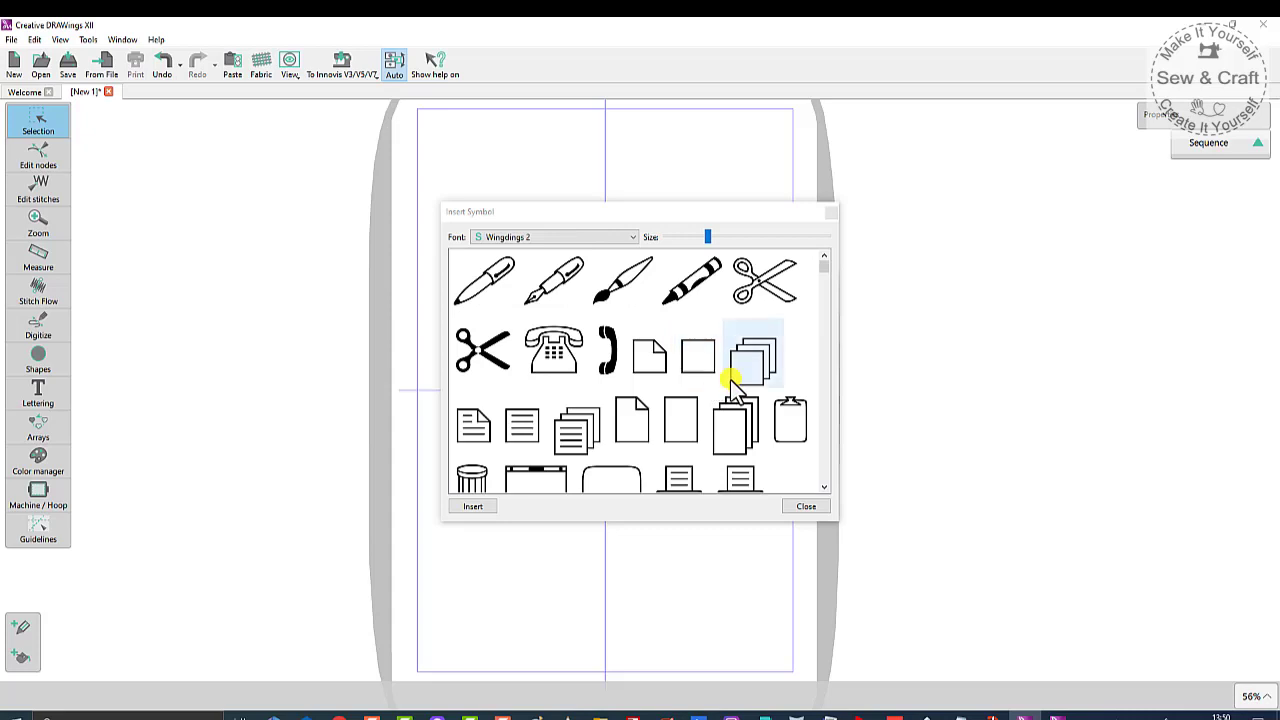
scroll(730, 379, down, 5)
scroll(730, 379, down, 2)
scroll(730, 379, down, 10)
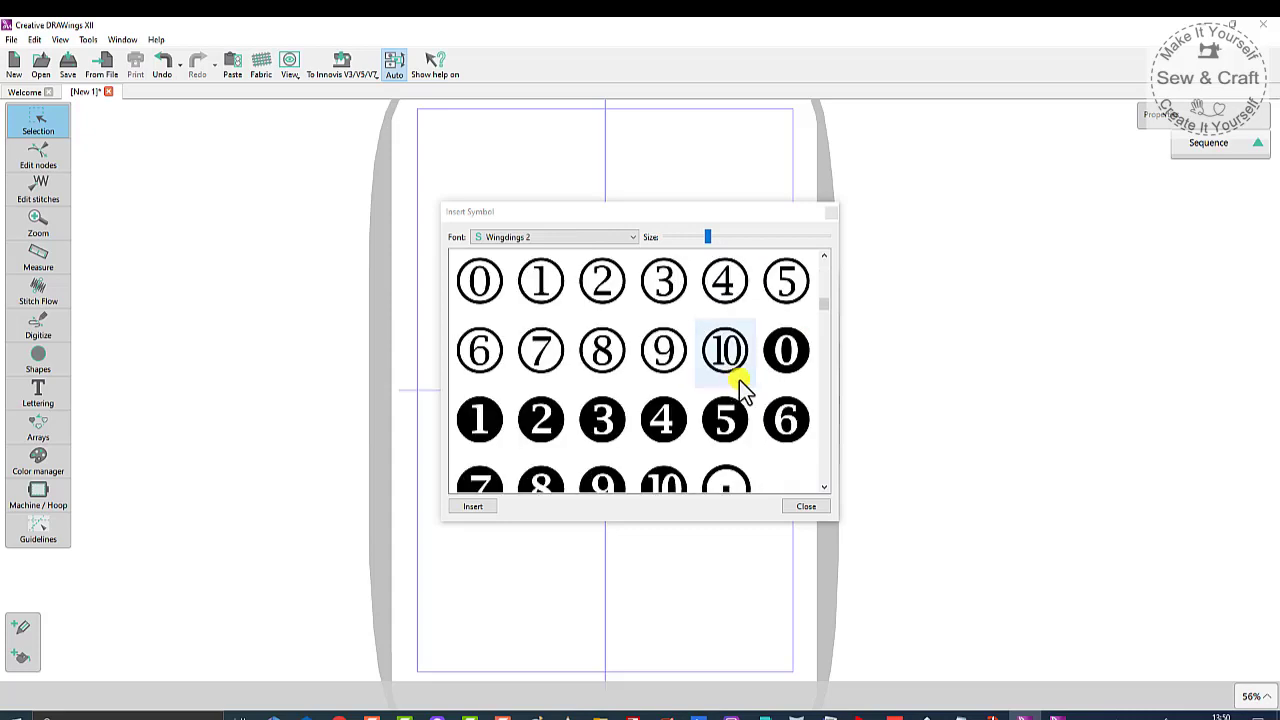
scroll(739, 379, down, 2)
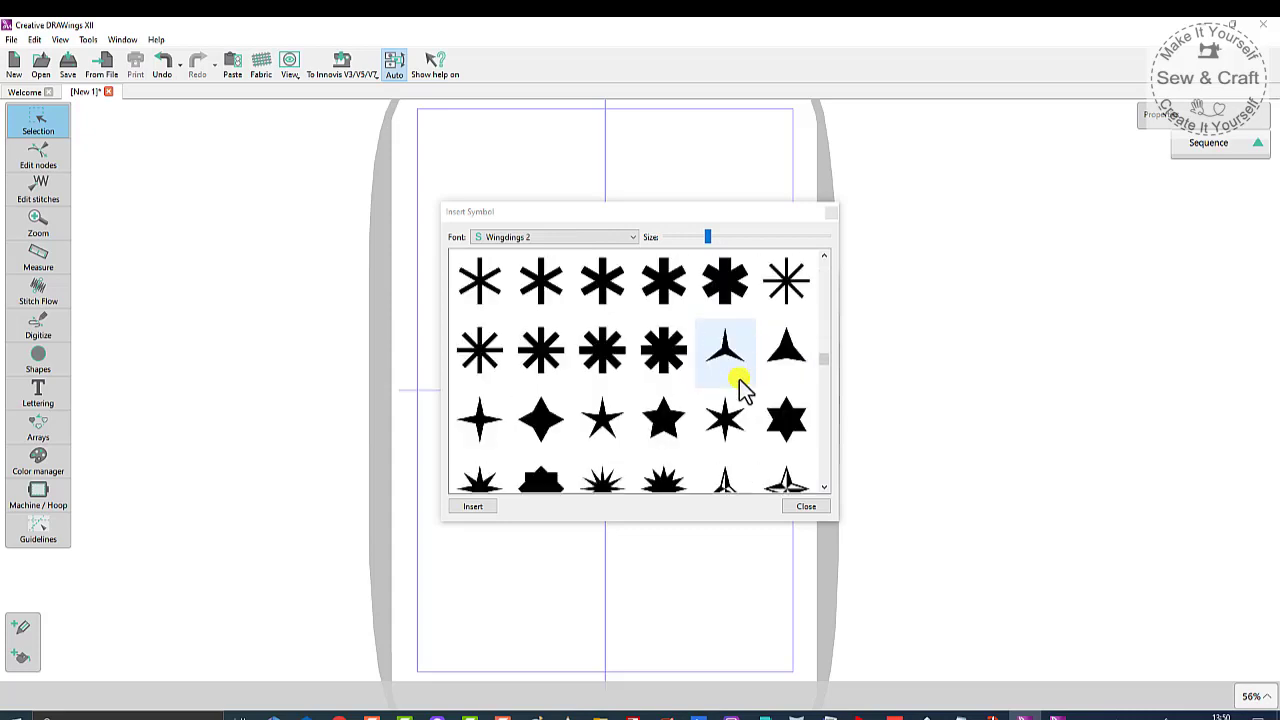
scroll(739, 379, up, 15)
scroll(739, 379, down, 10)
scroll(740, 385, up, 12)
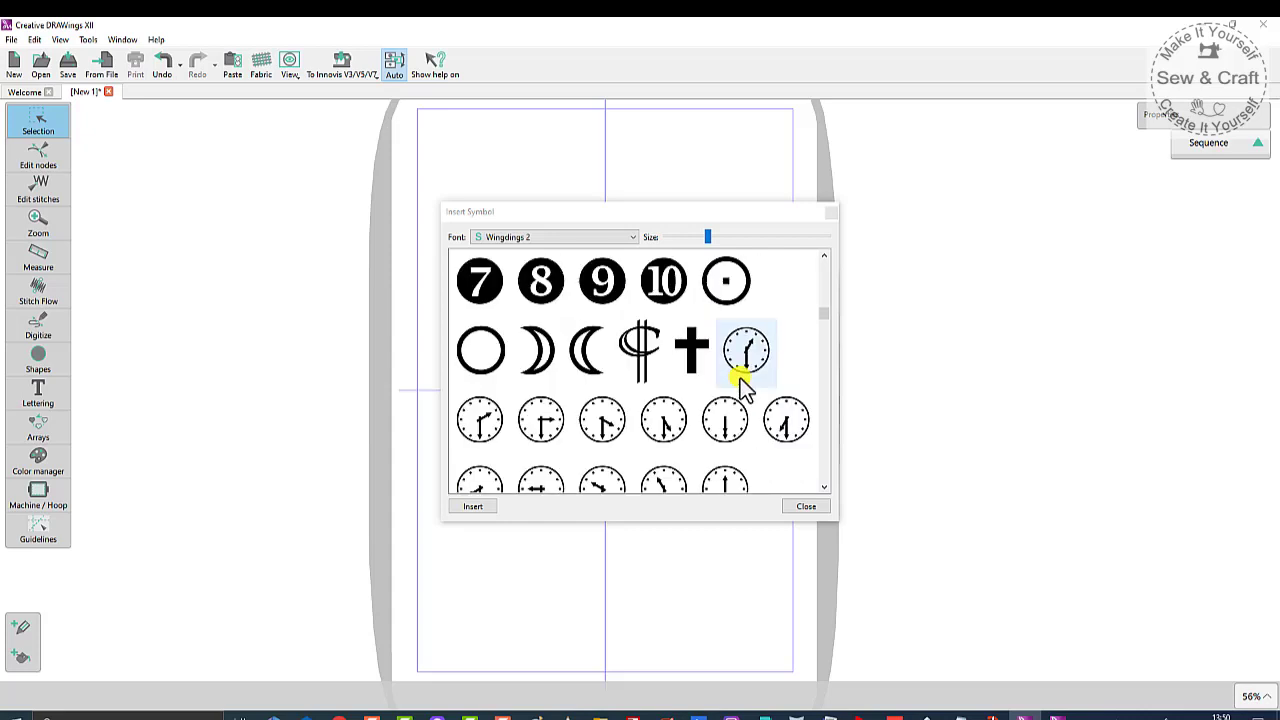
scroll(780, 372, up, 3)
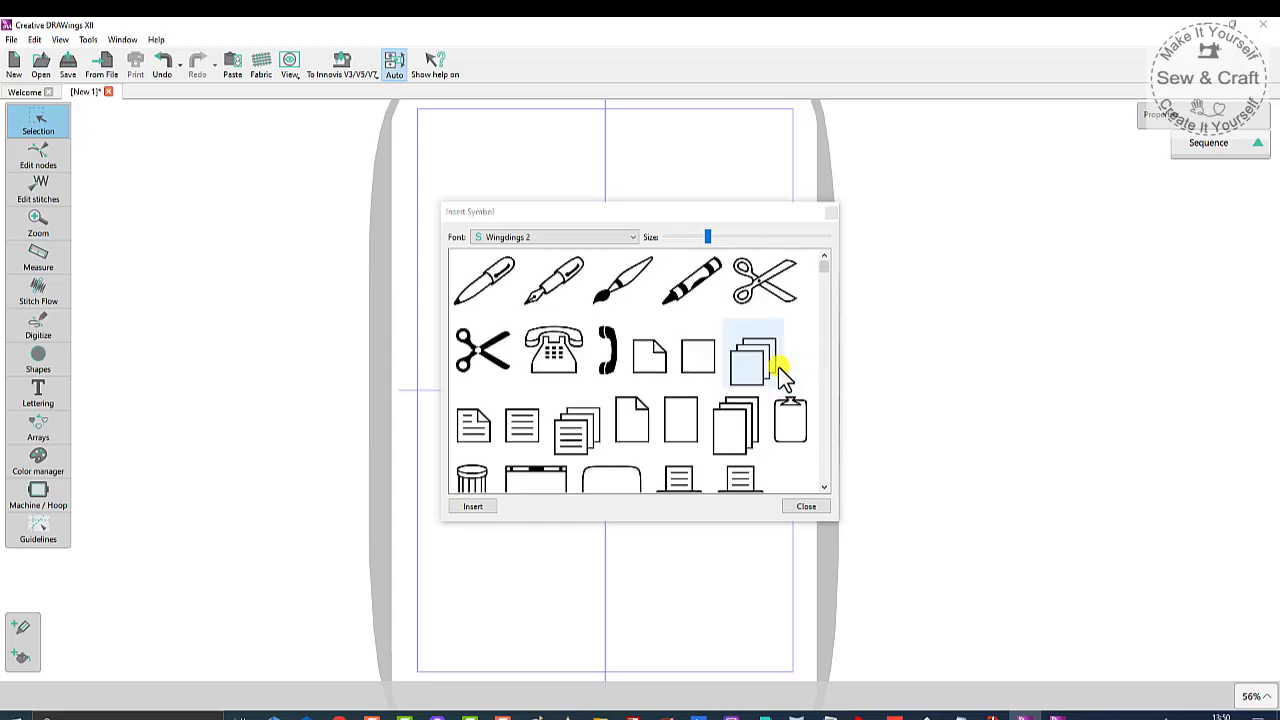
- Insert the last curled ornament before the circled numbers in Wingdings 2 above the hoop's centre, about 49 mm wide and 31 mm high
scroll(778, 366, down, 4)
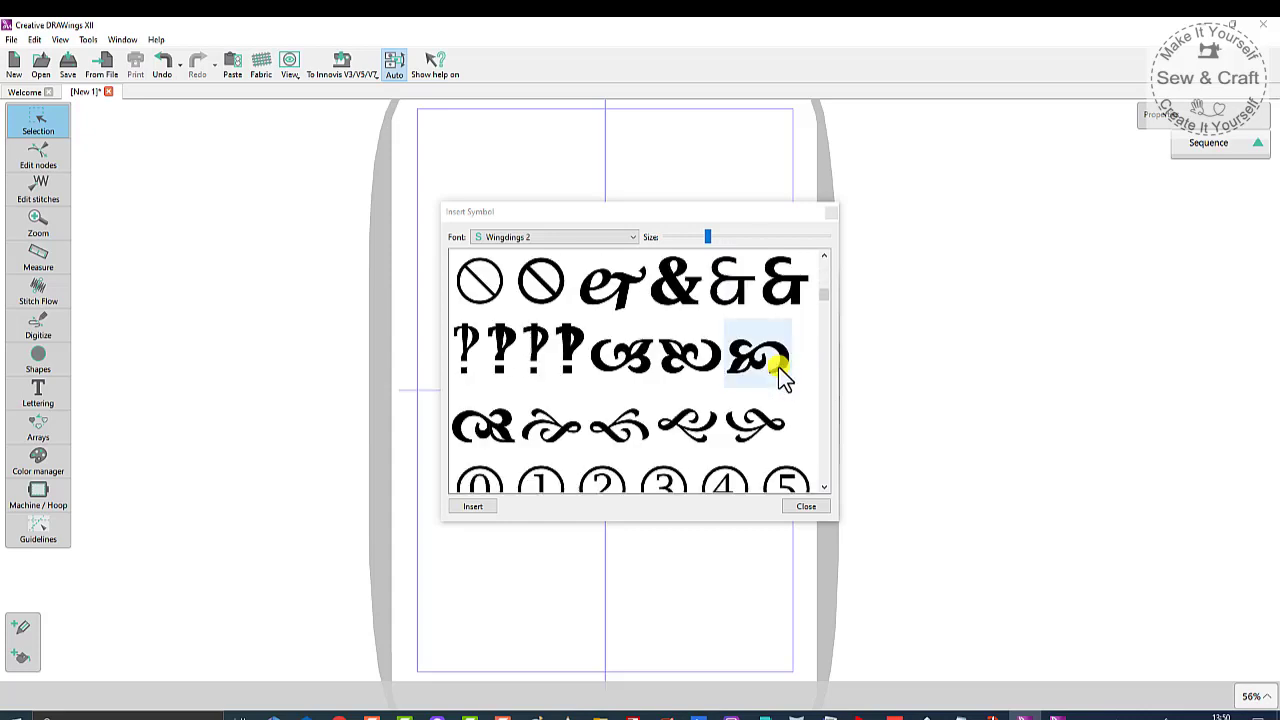
click(757, 427)
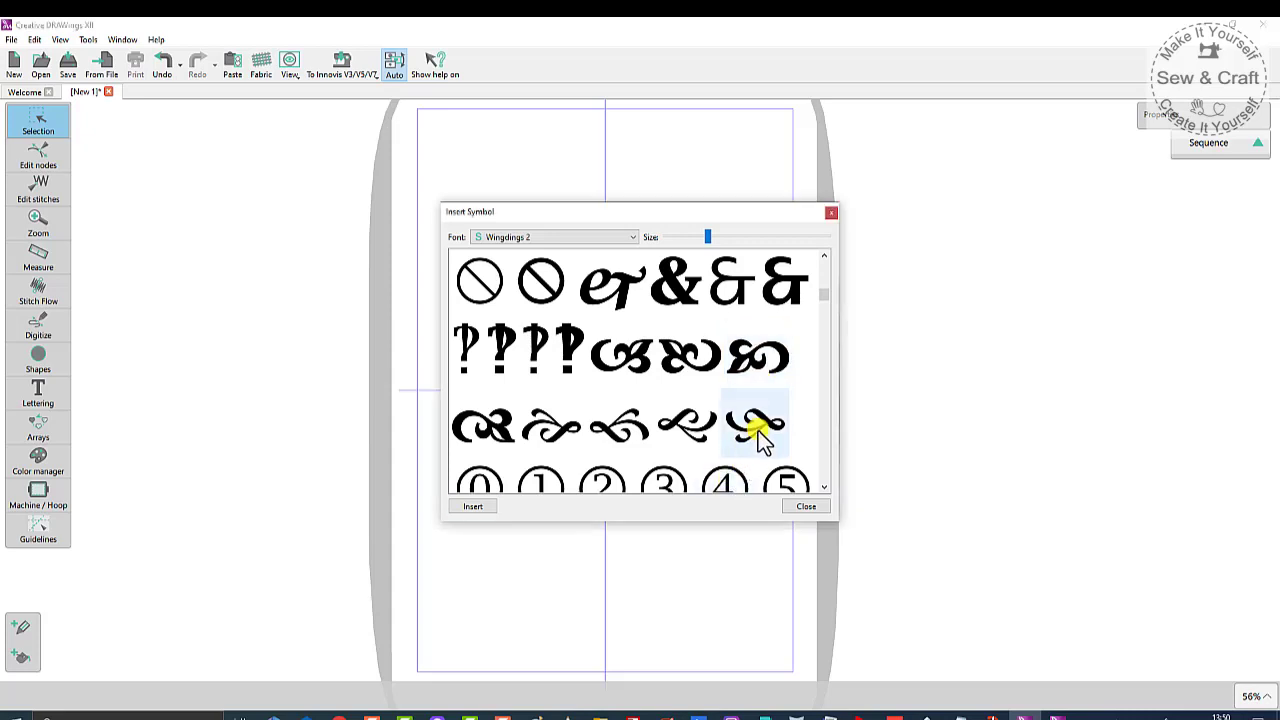
click(478, 507)
drag(519, 309, 608, 280)
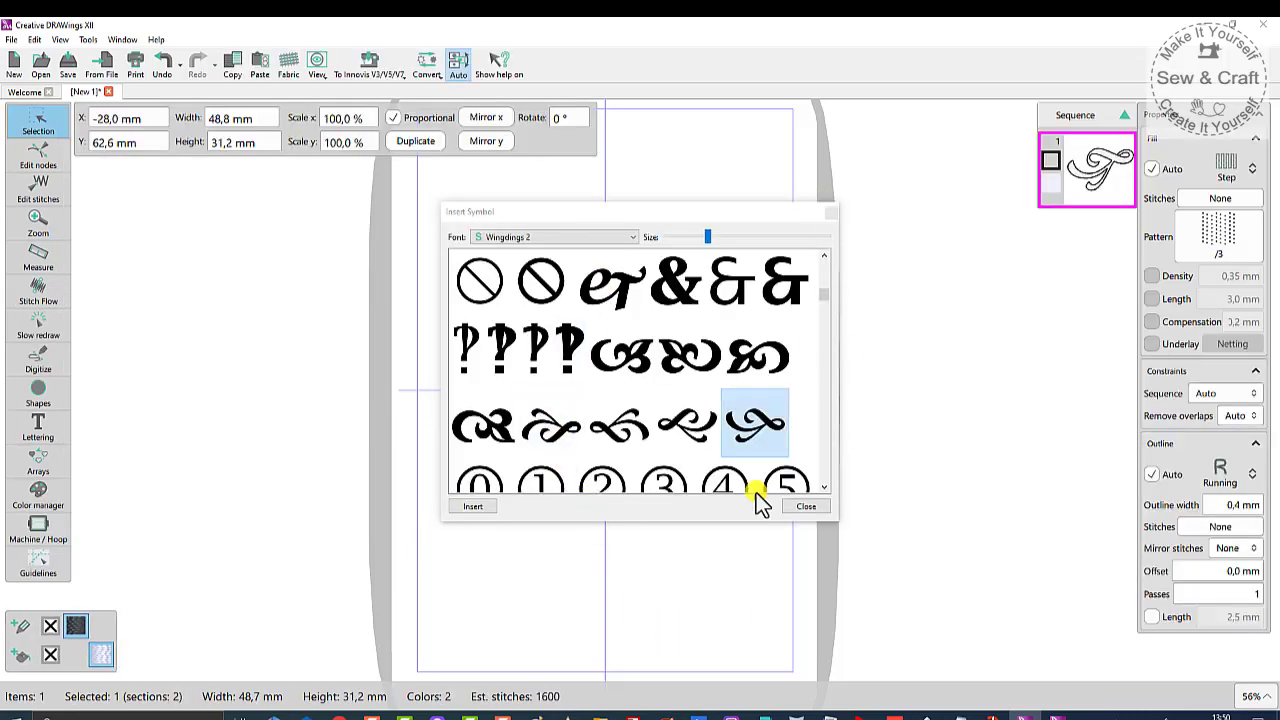
click(806, 507)
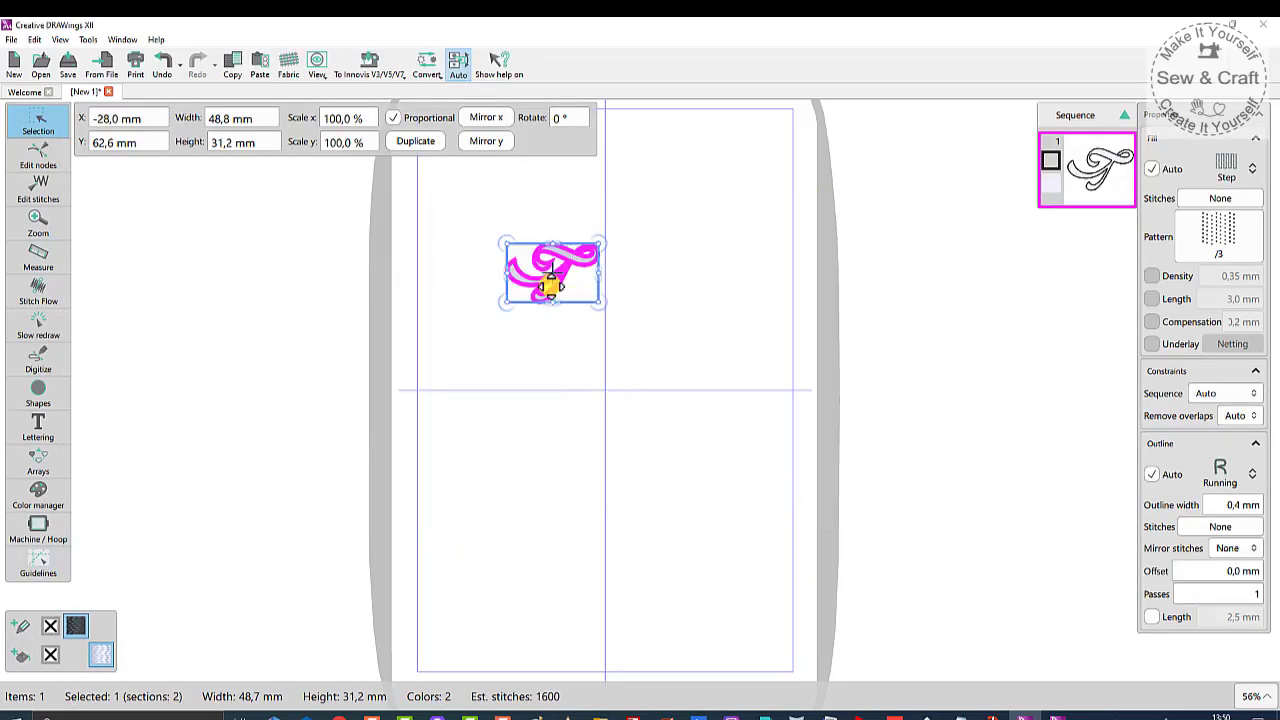
click(557, 400)
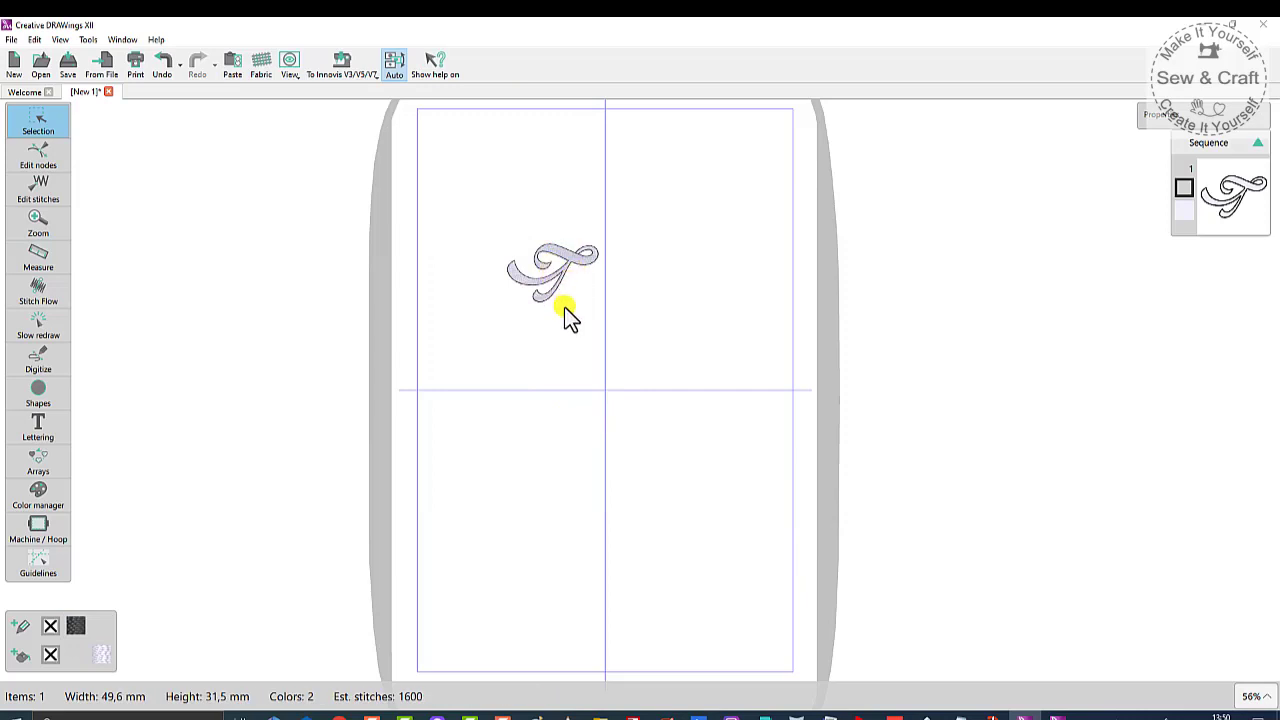
- Clone the ornament into a nine-step circular array around the hoop's centre, about 85 mm wide and 82 mm high
click(578, 265)
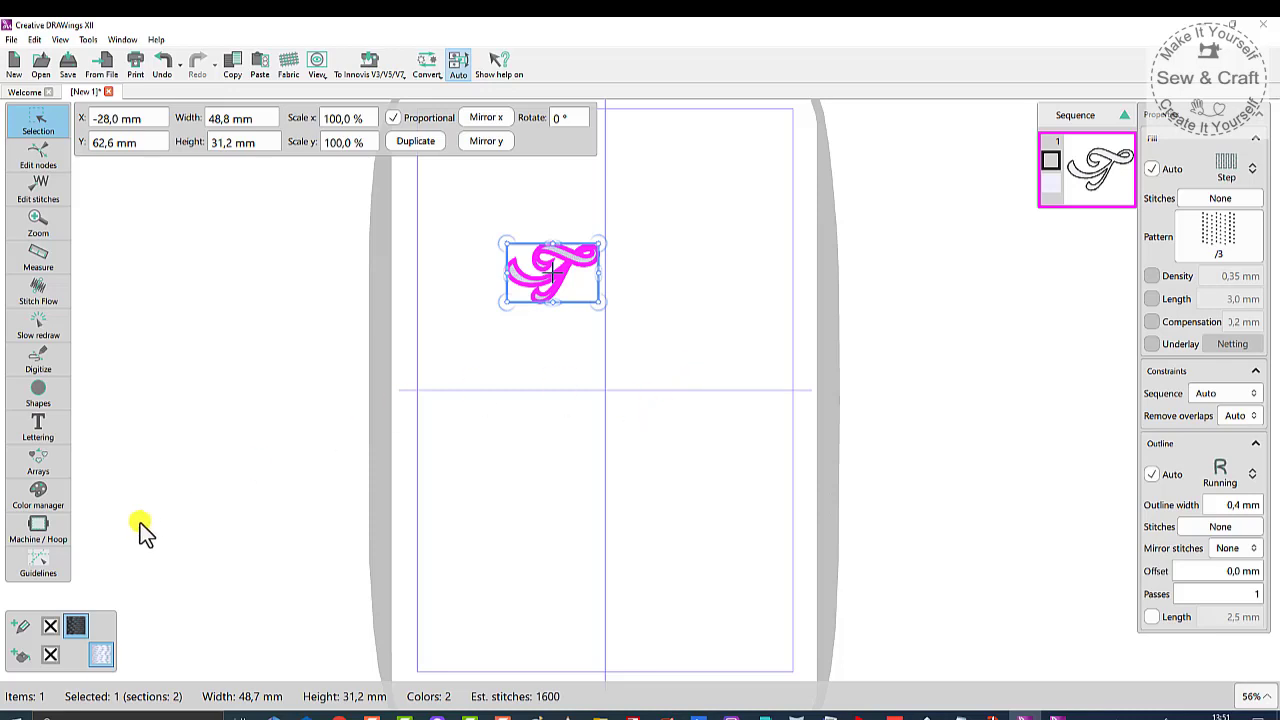
click(38, 455)
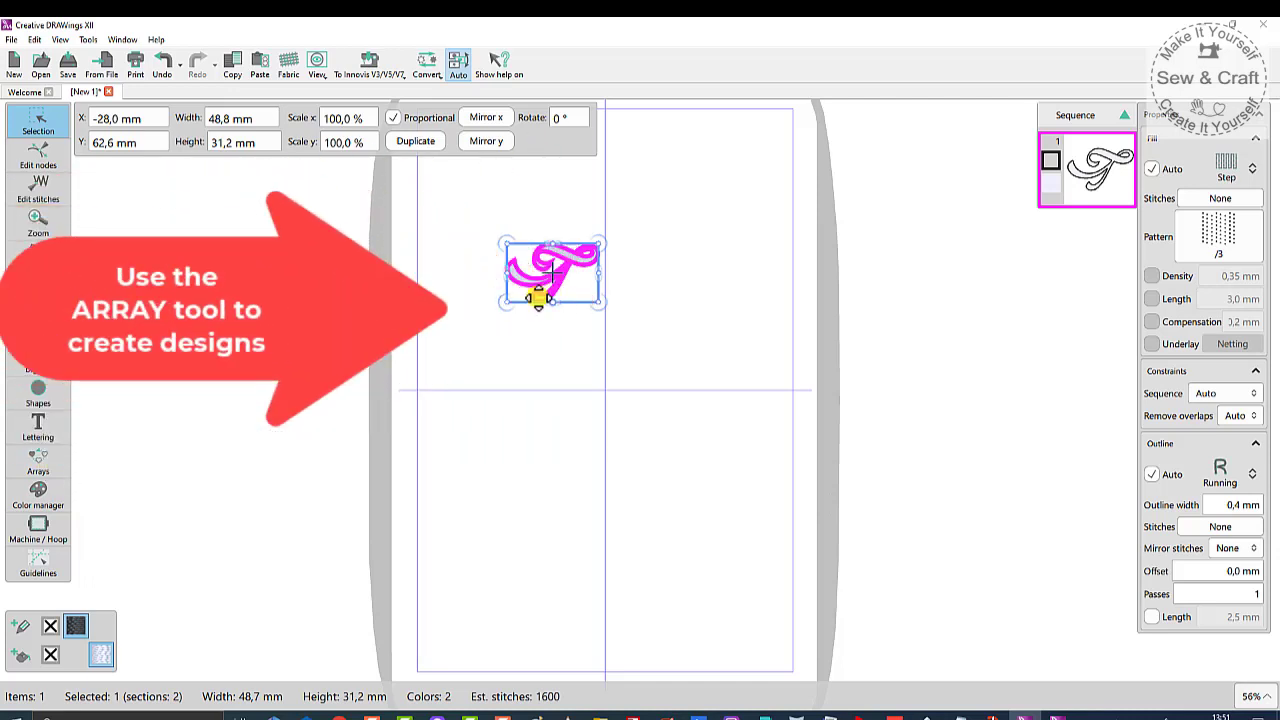
click(45, 458)
click(124, 457)
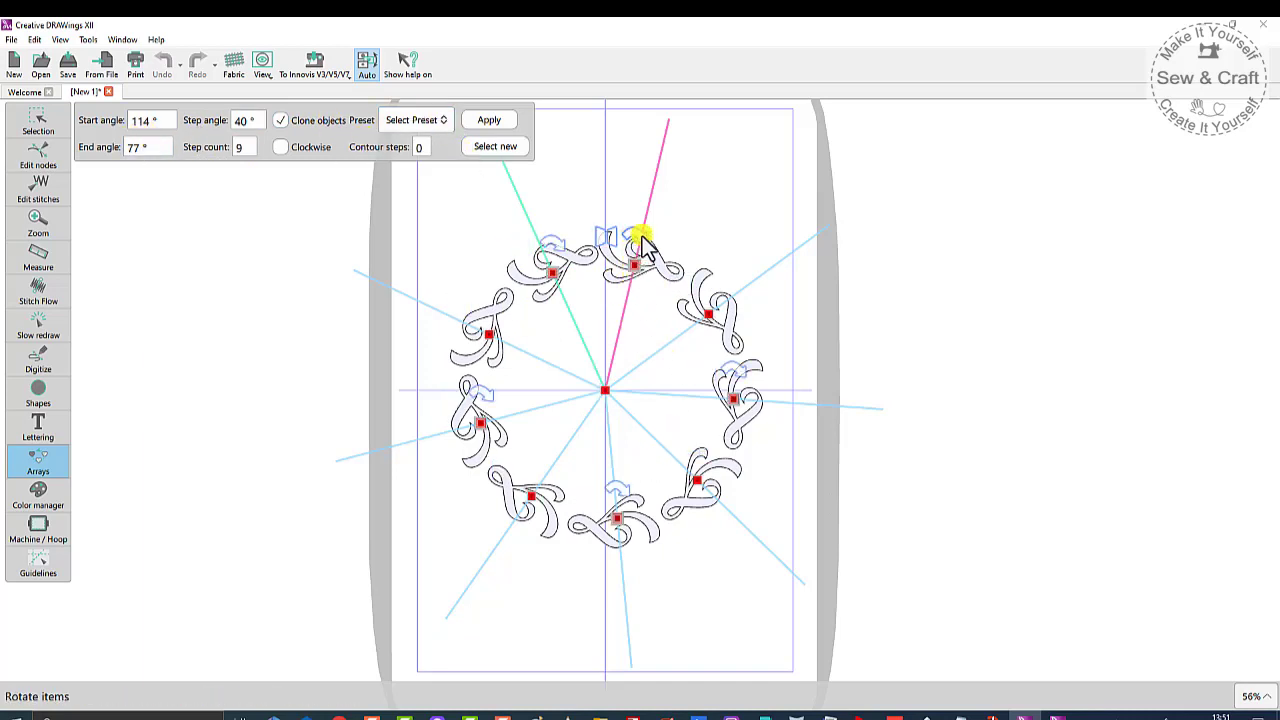
drag(634, 257, 608, 348)
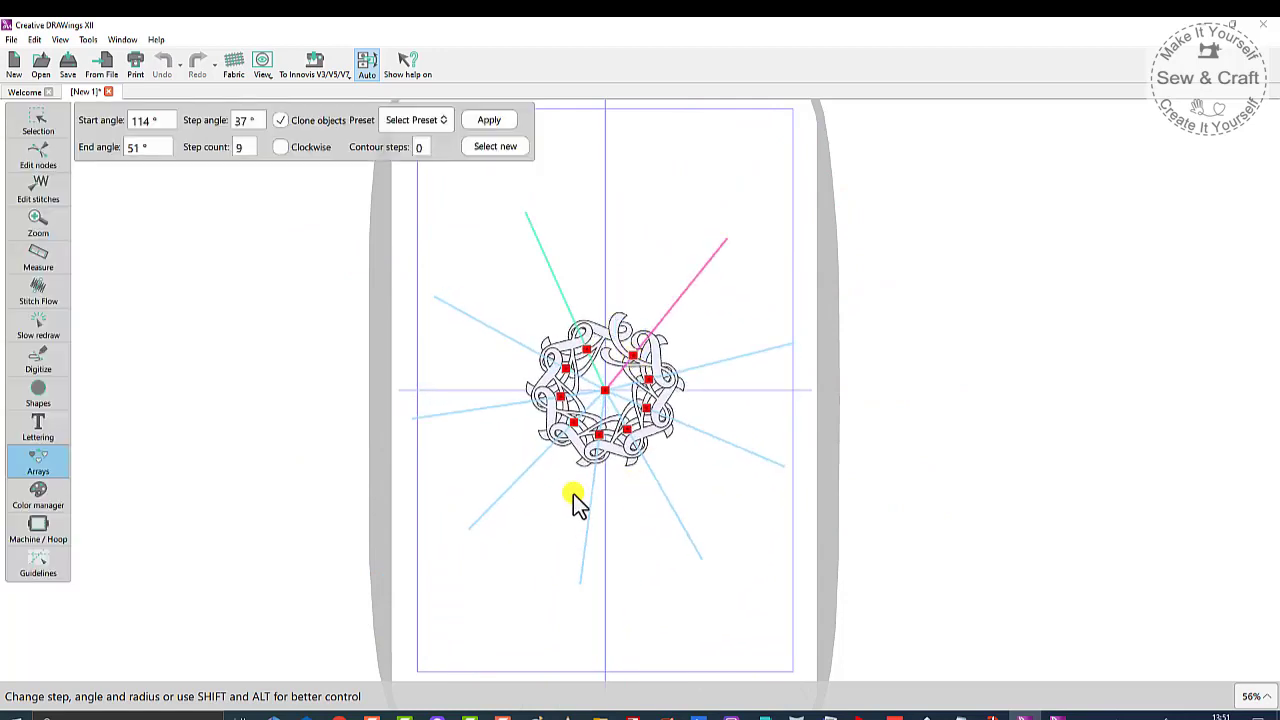
click(620, 378)
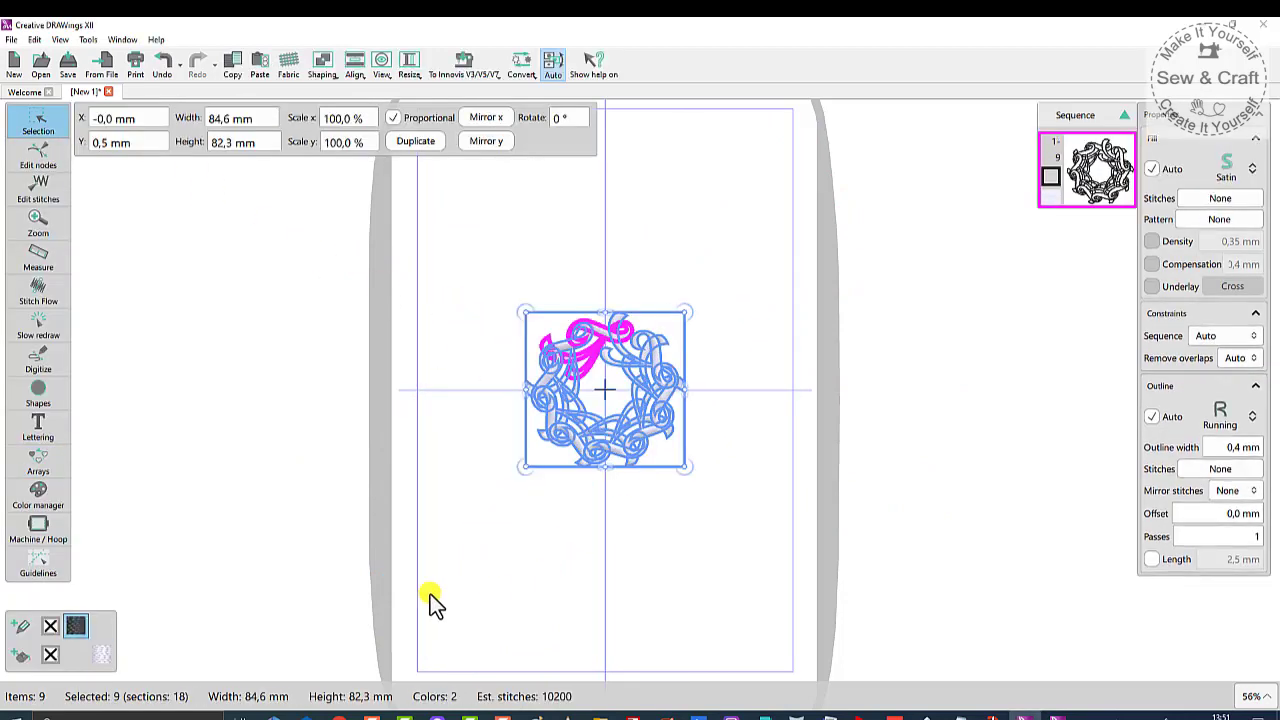
click(689, 583)
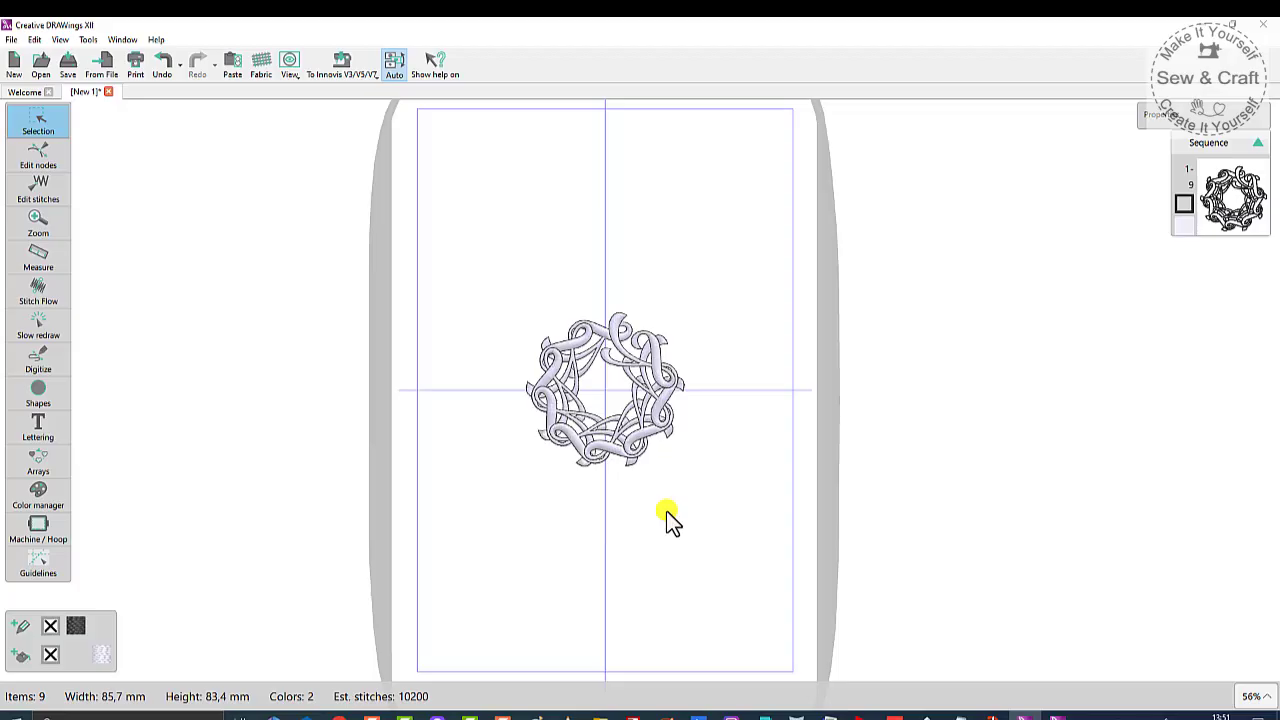
click(38, 455)
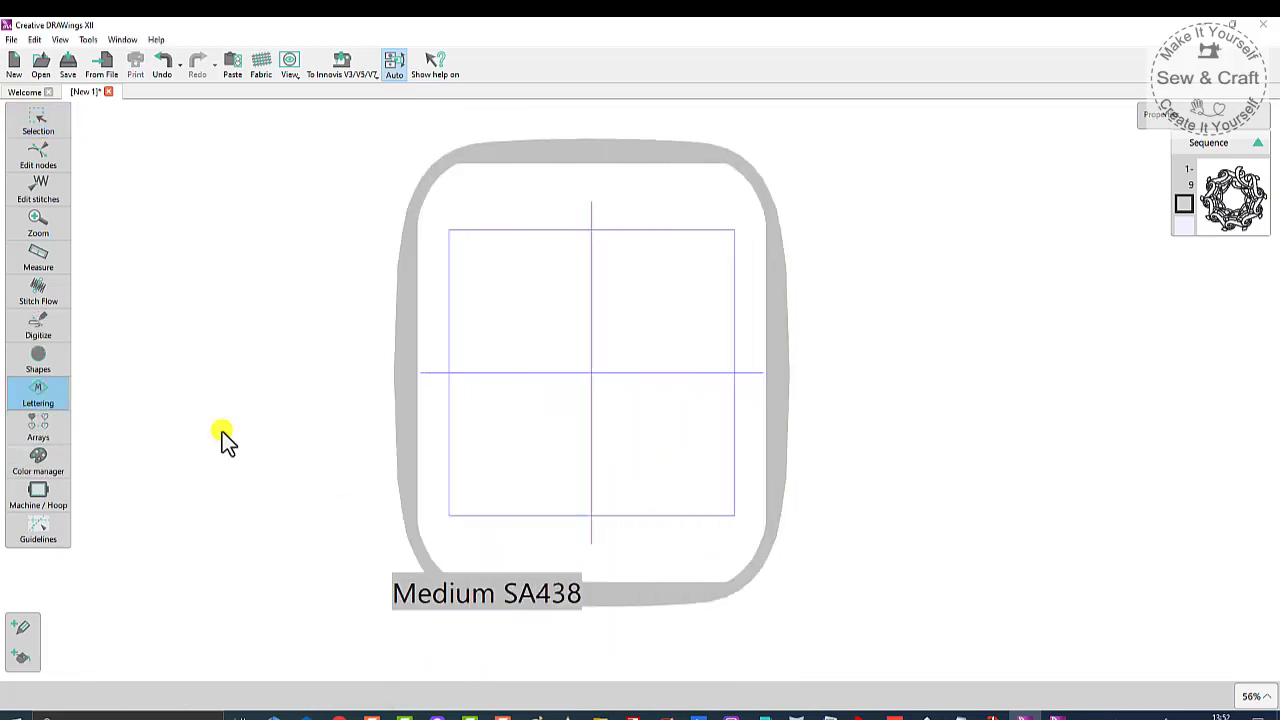
- Create a 60 by 40 mm monogram reading SH in the Storia font with Template 08 and the Borders: 14 frame
click(40, 390)
click(93, 390)
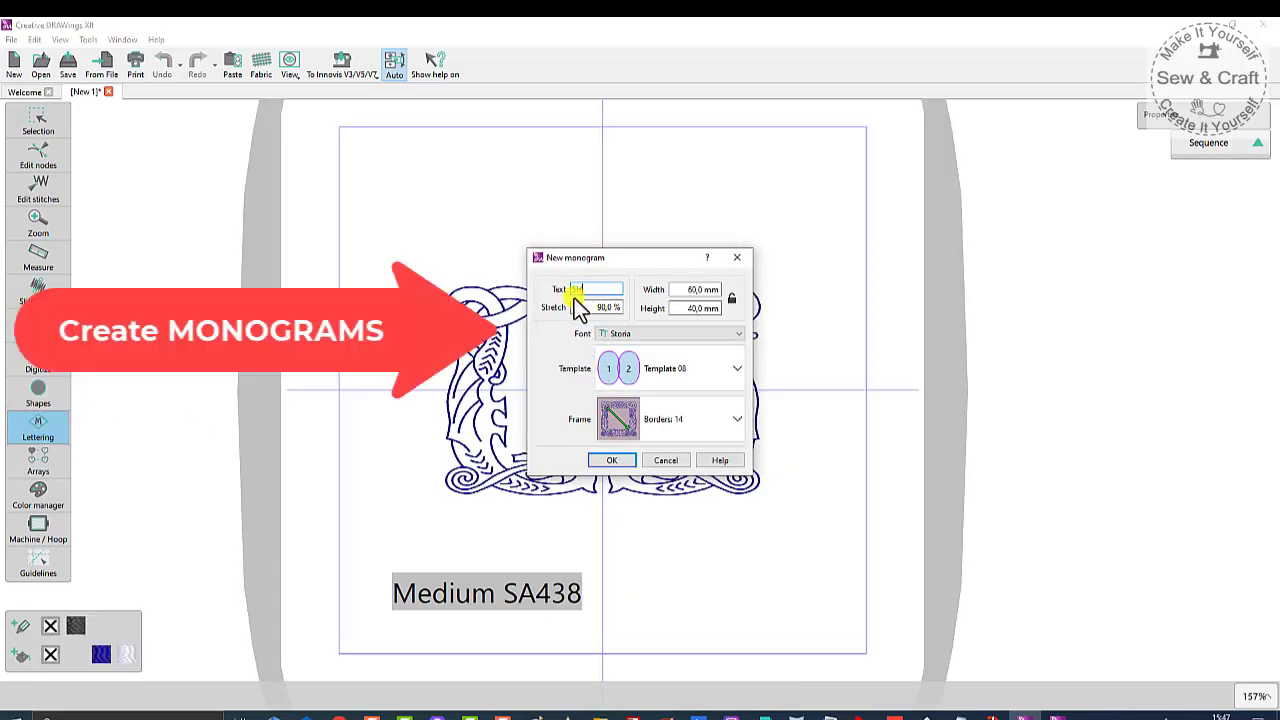
click(607, 291)
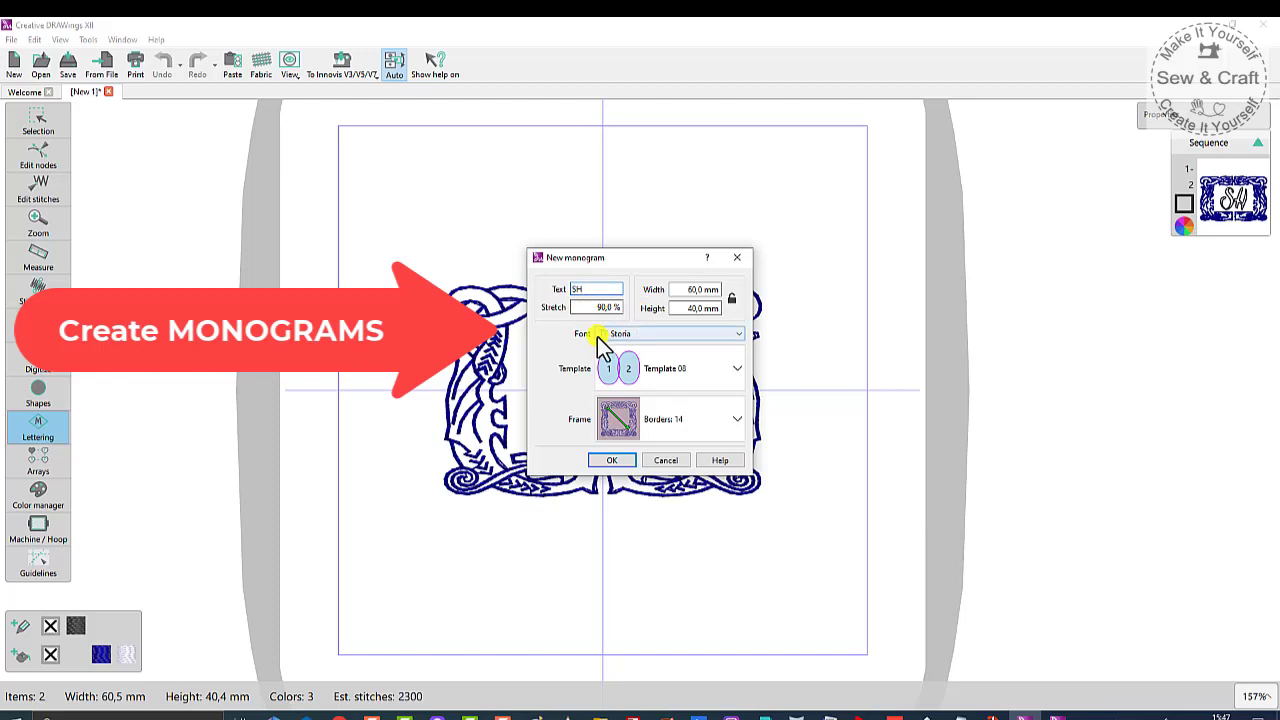
click(740, 369)
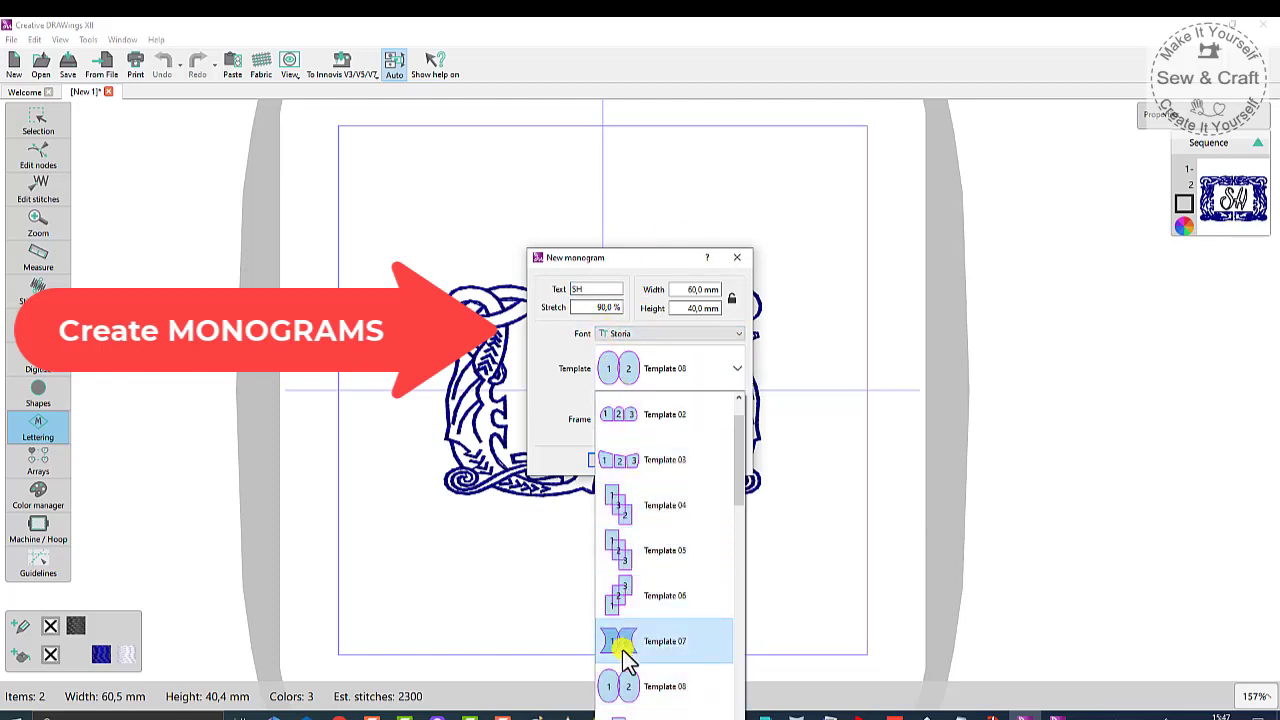
click(559, 399)
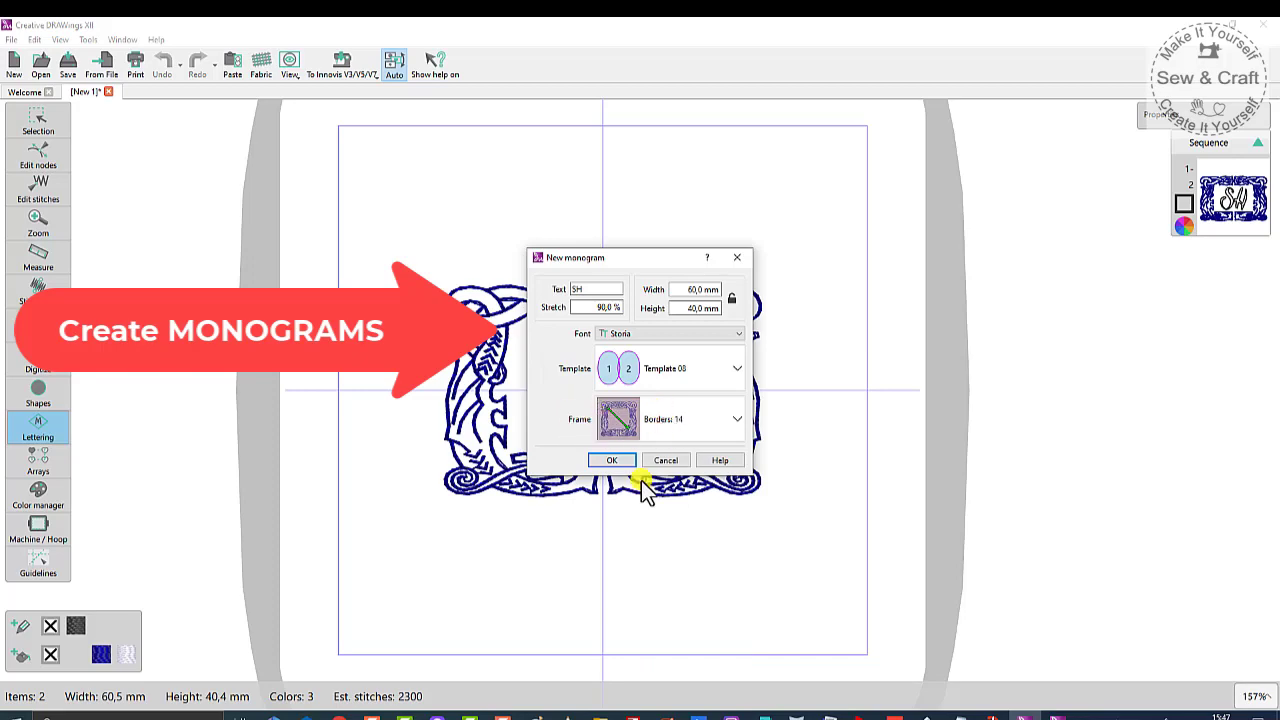
click(603, 461)
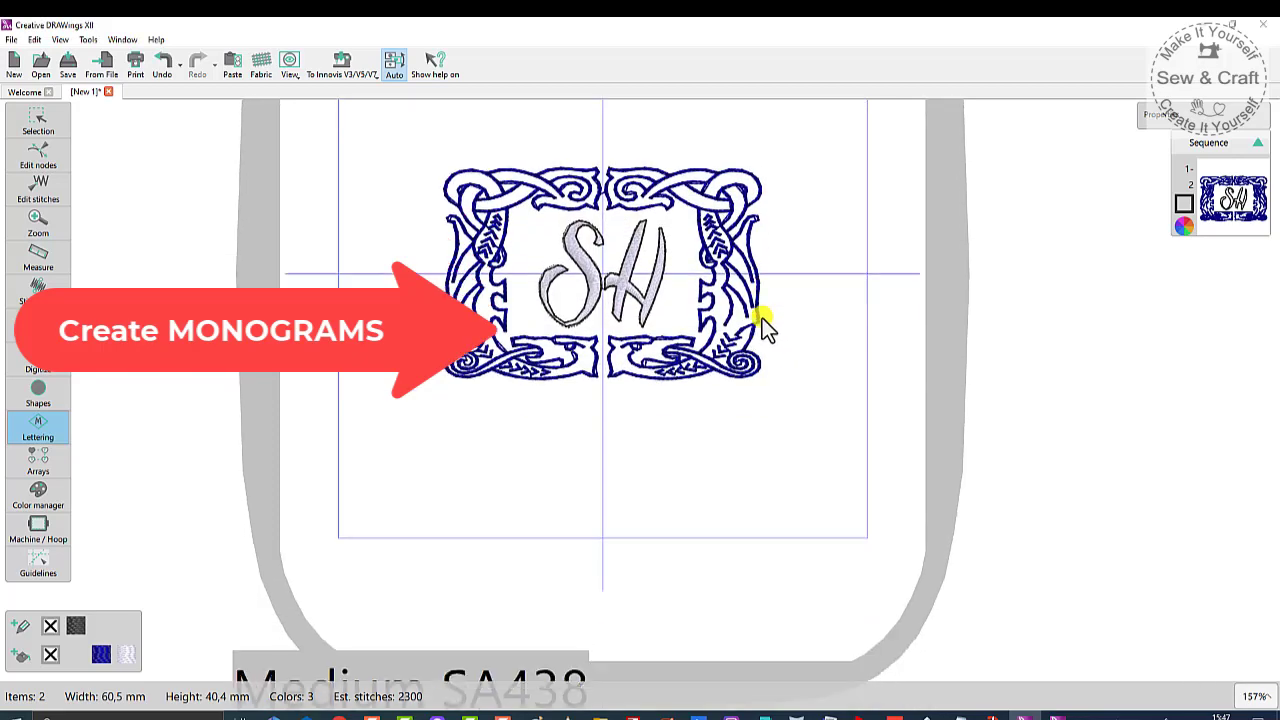
scroll(757, 329, down, 4)
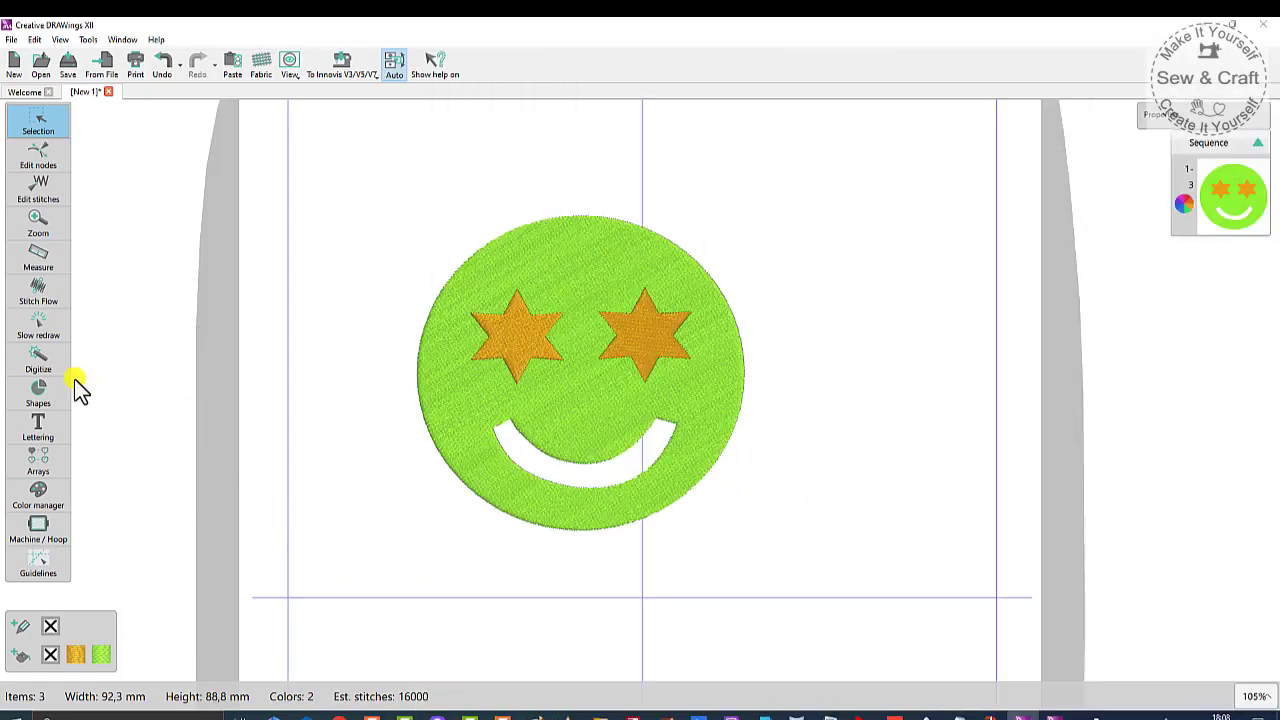
- Create a new shape from the smiley's green face with the Magic wand tool and move it below and to the right of the original
mouse_move(36, 360)
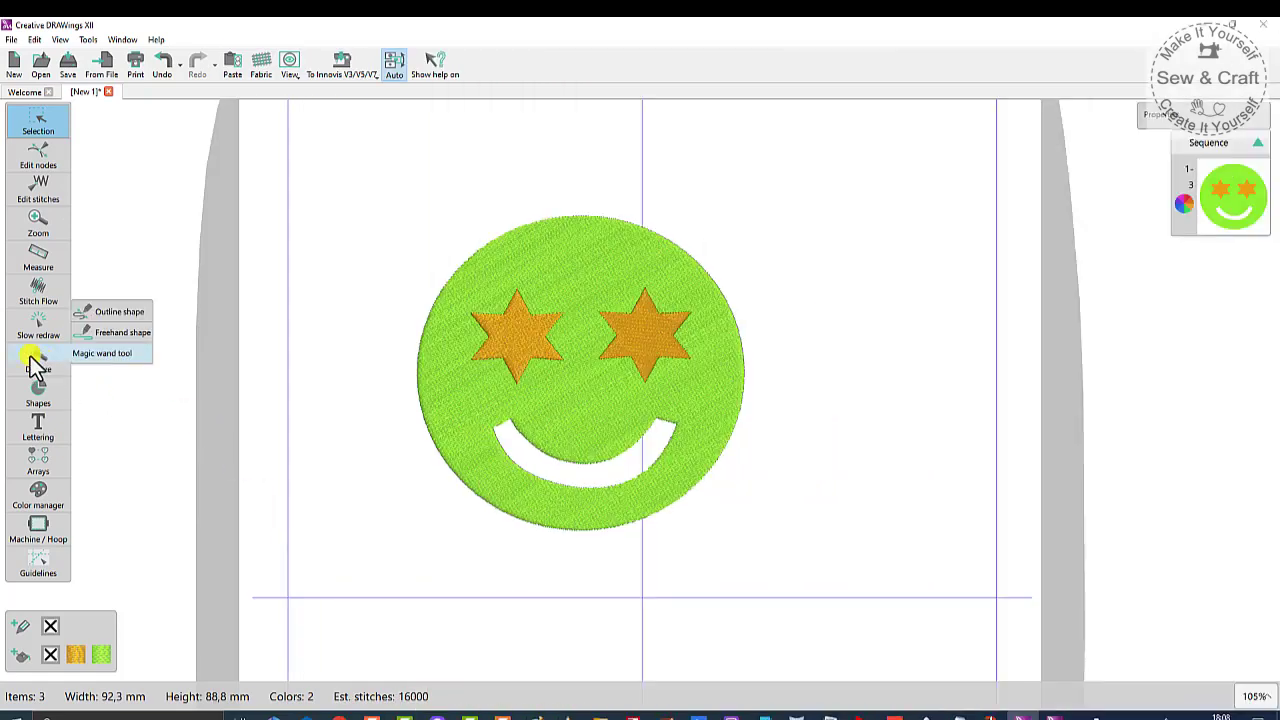
click(143, 354)
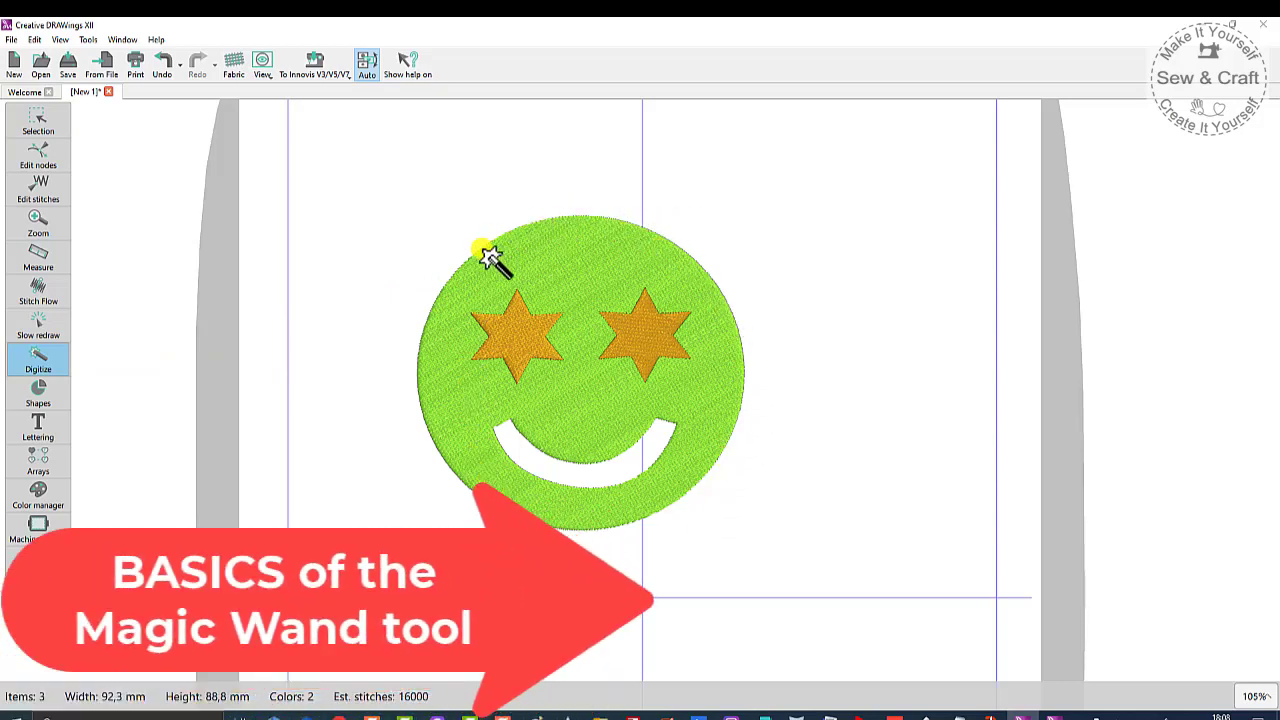
click(575, 280)
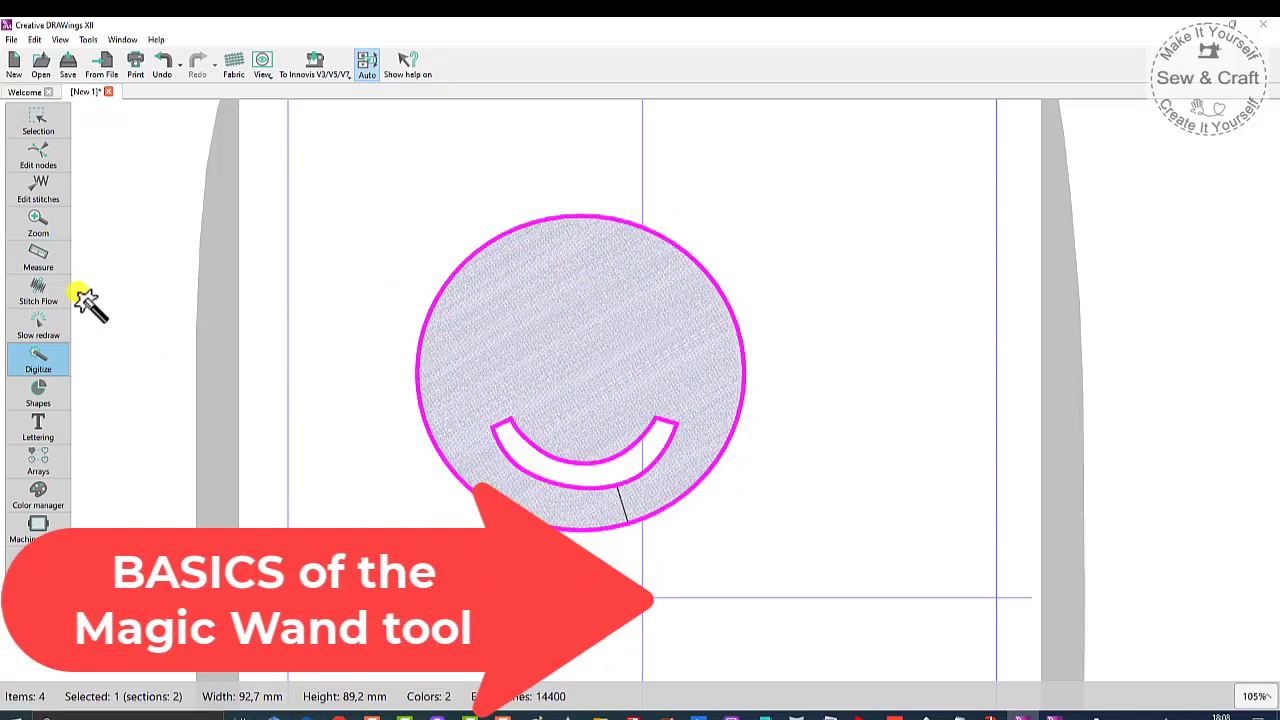
click(38, 118)
drag(666, 354, 912, 540)
scroll(825, 296, down, 3)
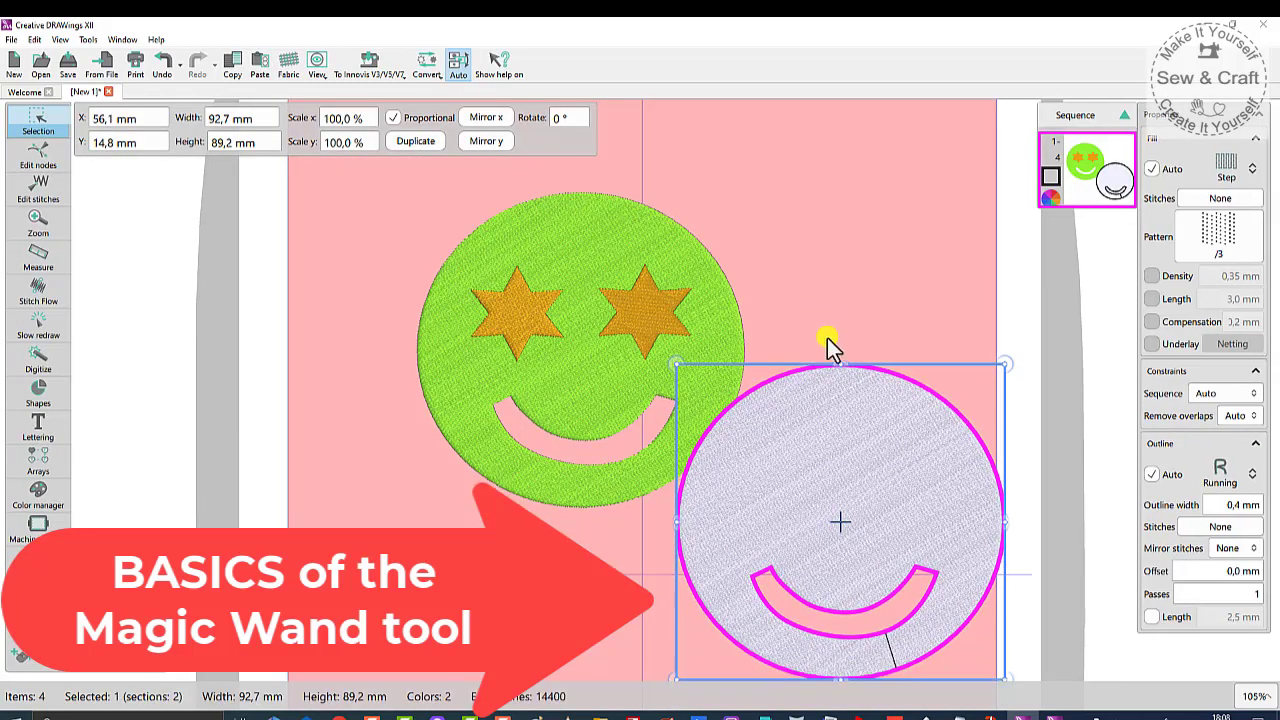
drag(823, 434, 662, 348)
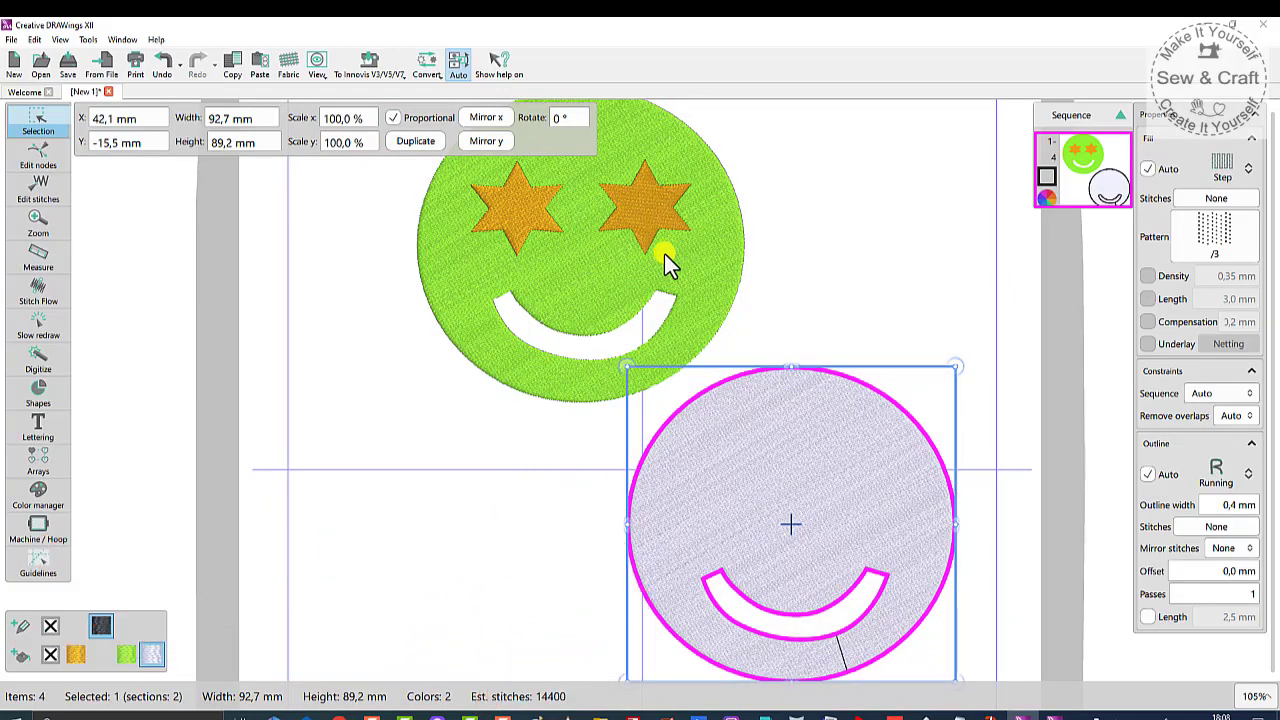
- Delete the separate face shape made with the Magic wand tool
click(841, 284)
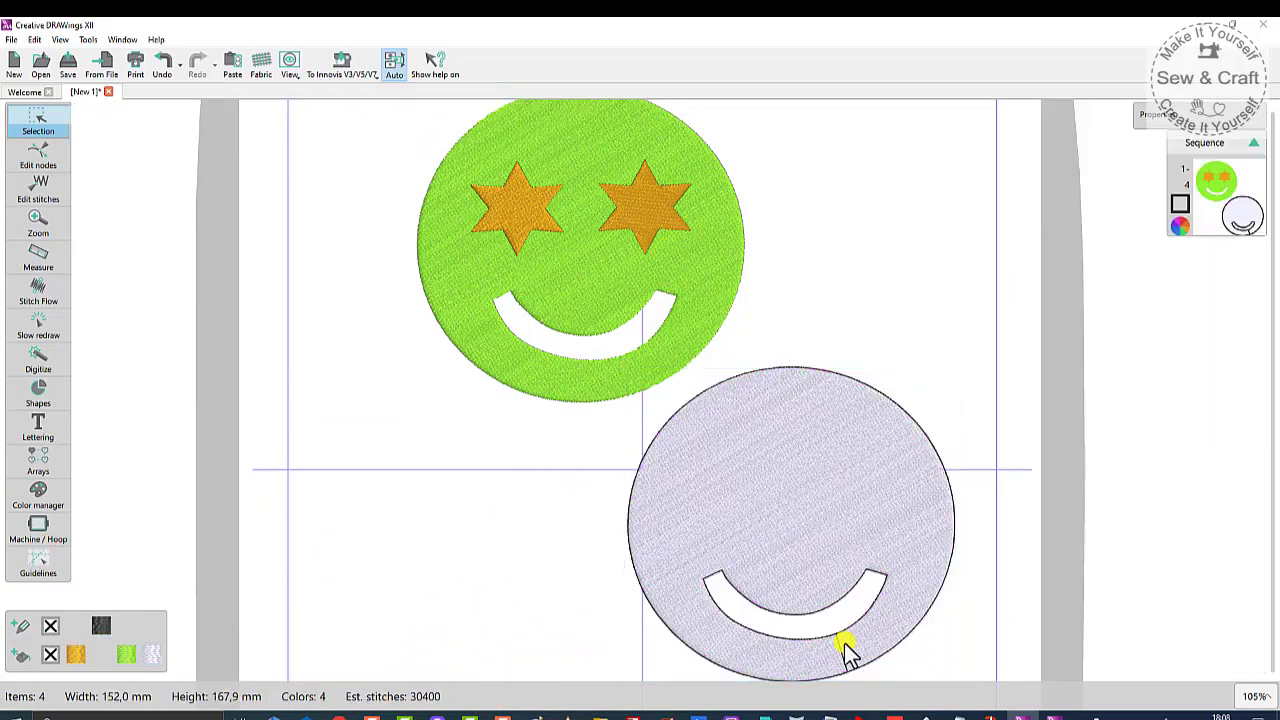
click(854, 565)
key(Delete)
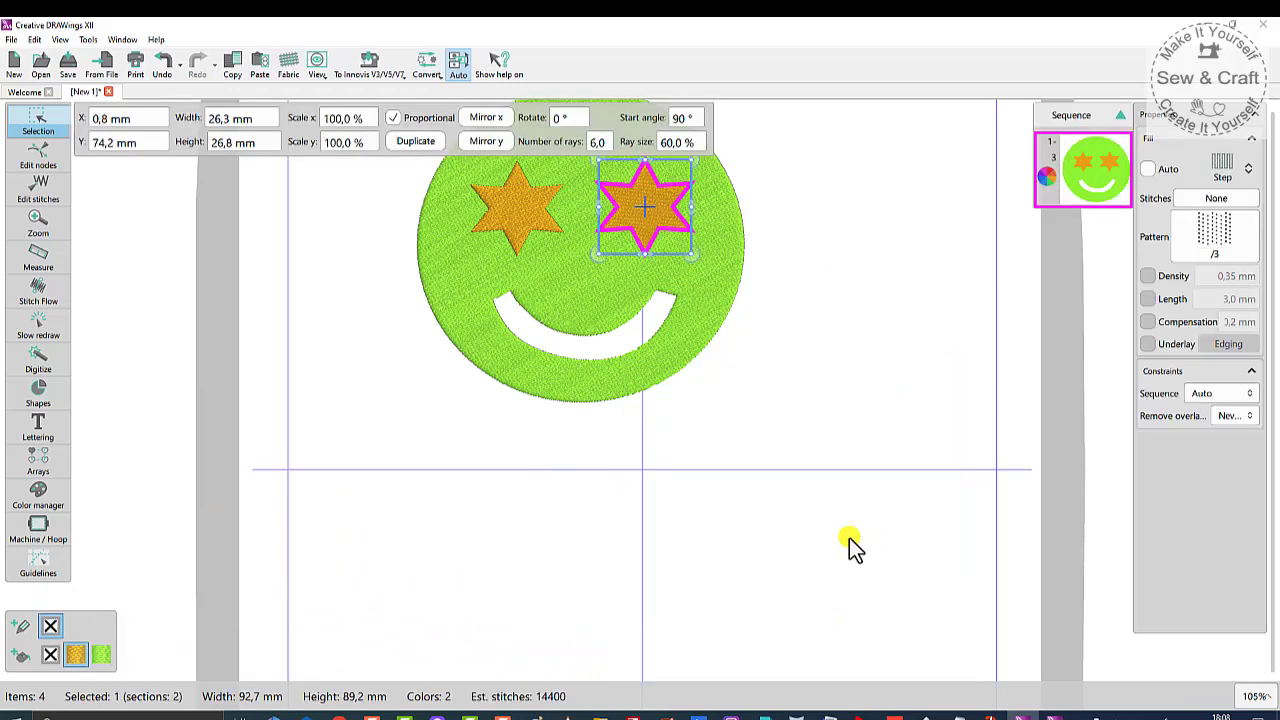
- Create a new shape that fills the smiley's empty mouth opening with the Magic wand tool
mouse_move(40, 365)
click(101, 353)
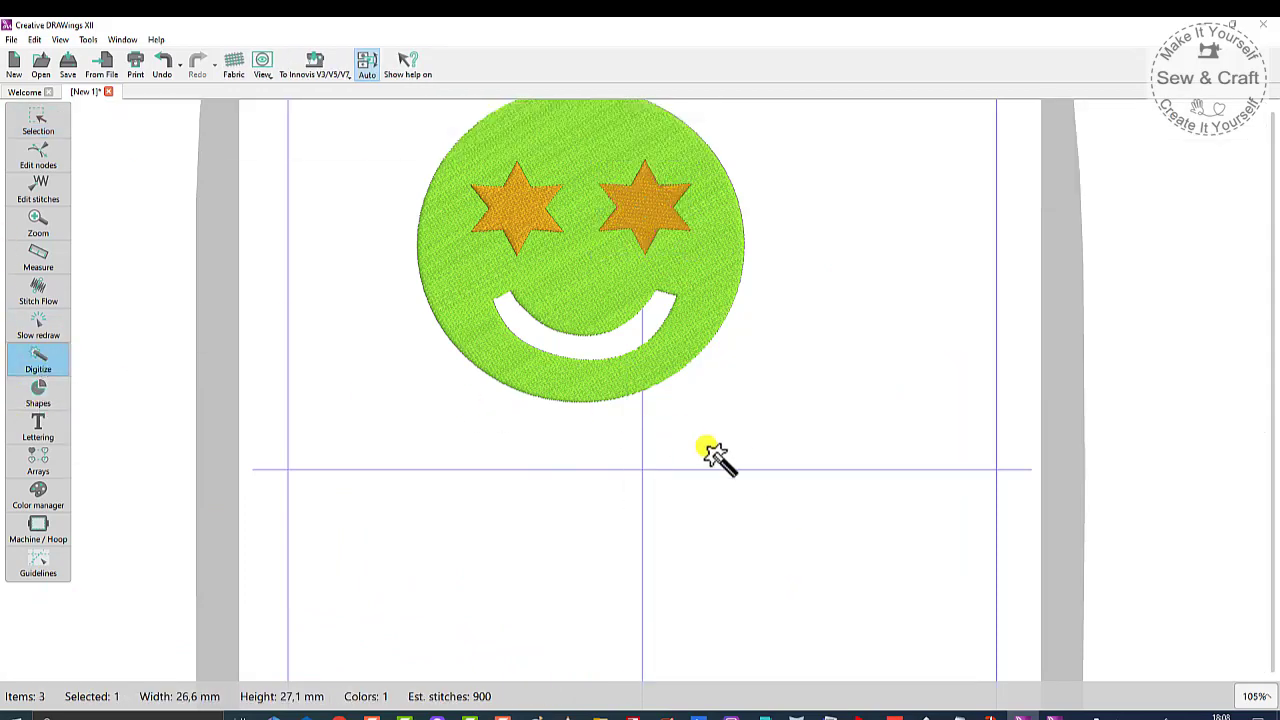
scroll(700, 400, up, 3)
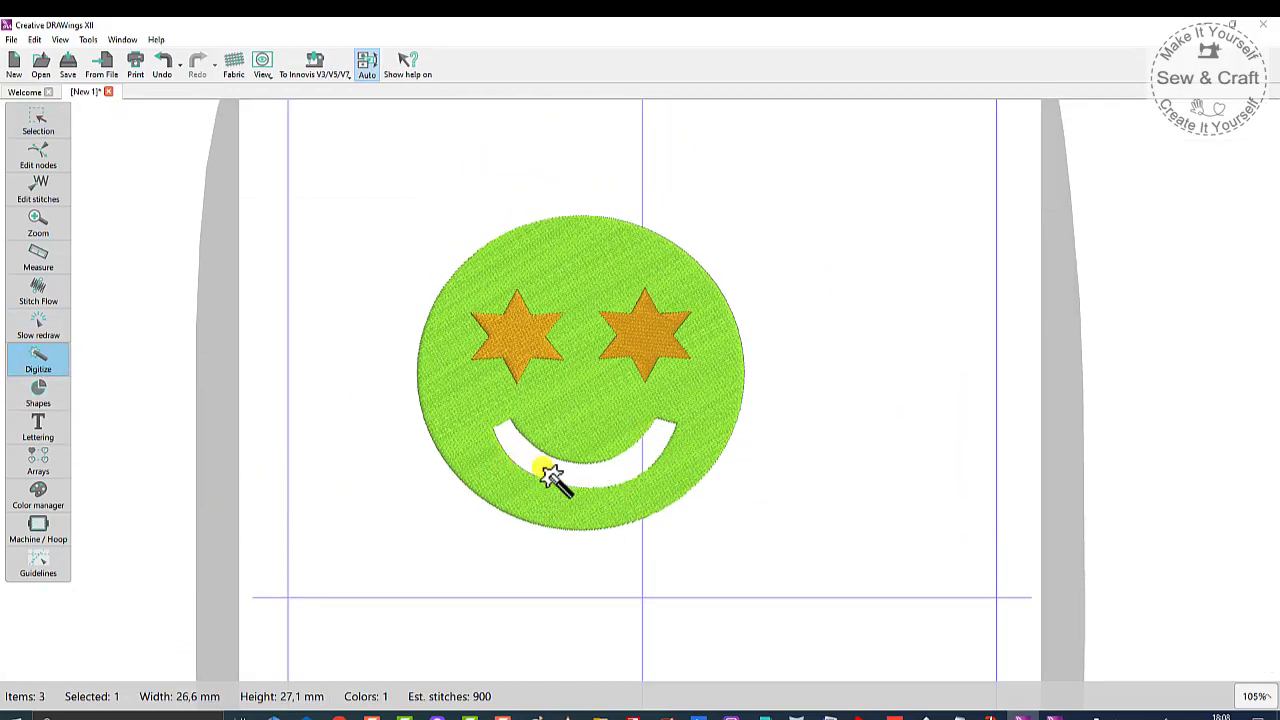
click(636, 465)
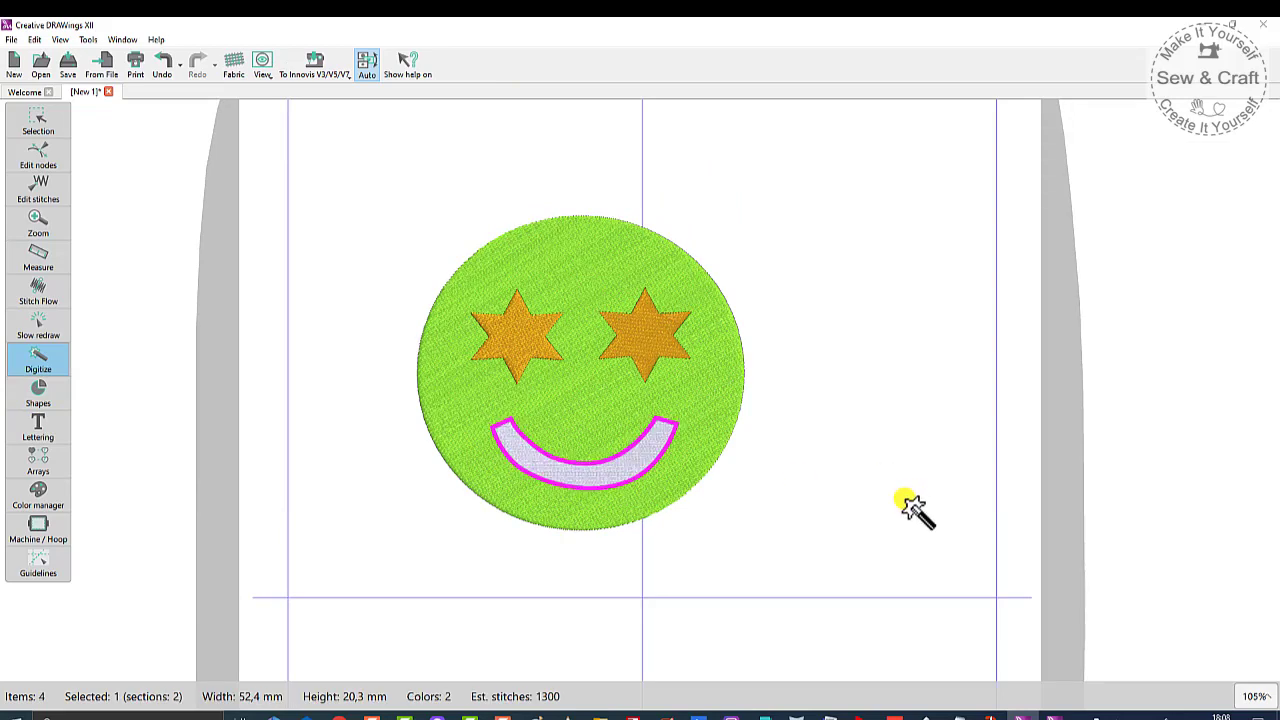
click(49, 129)
click(812, 448)
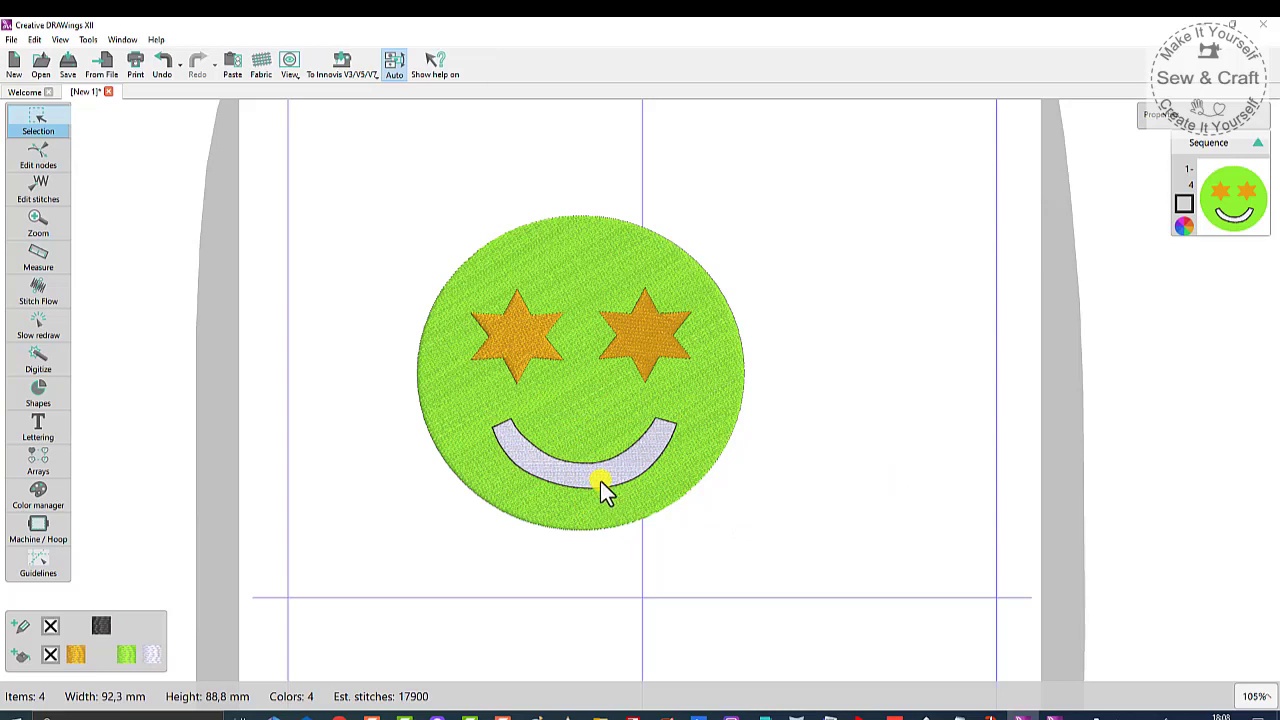
- Remove the outline from the mouth shape and fill it with the same orange as the star eyes
click(603, 490)
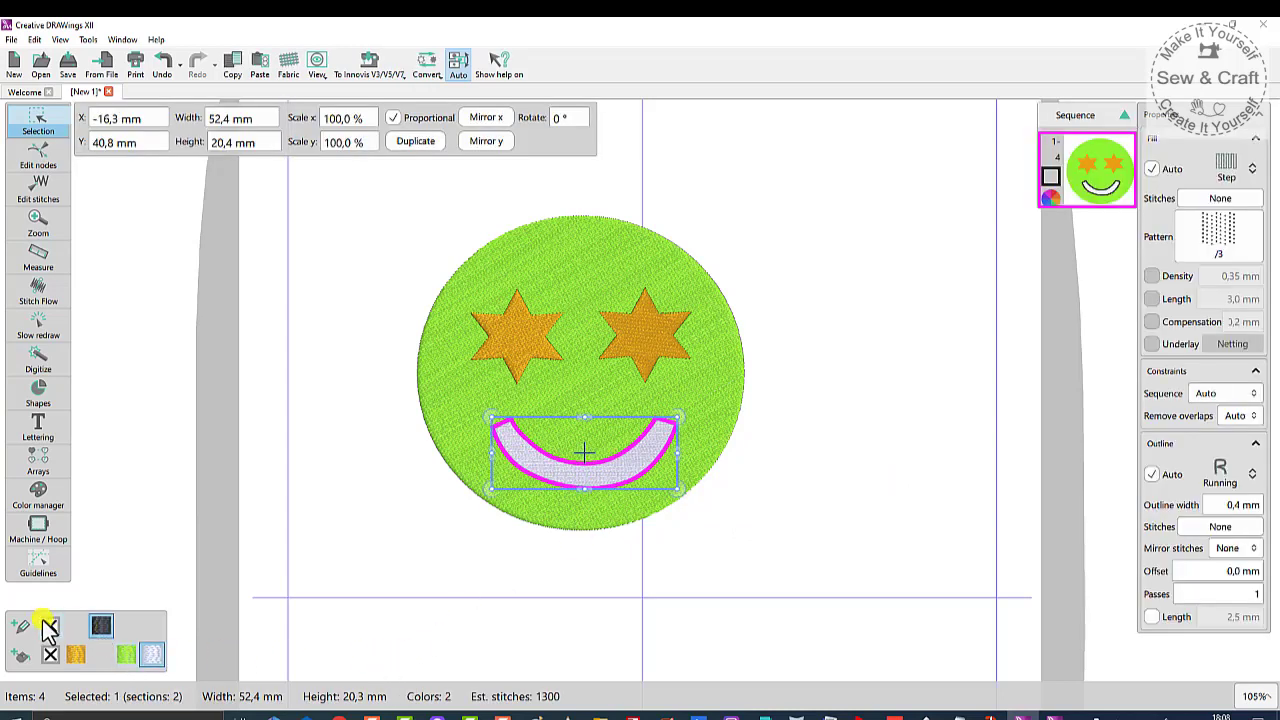
click(50, 626)
click(76, 654)
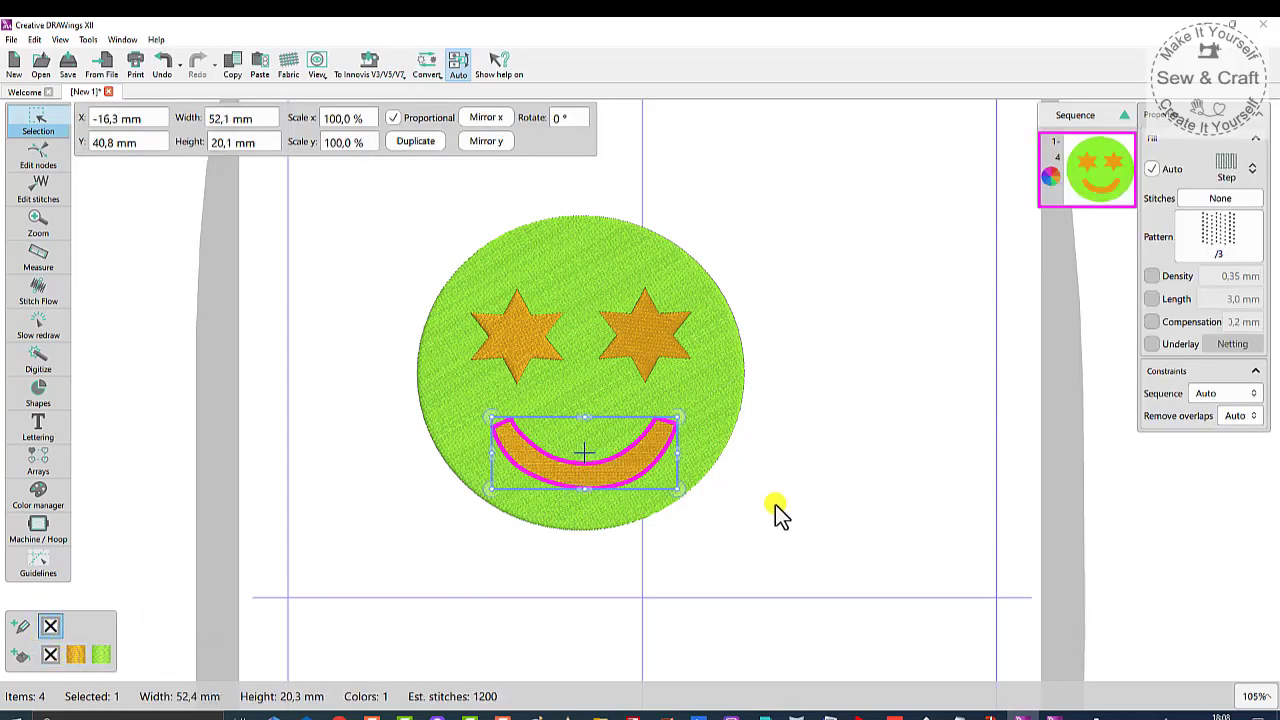
click(908, 453)
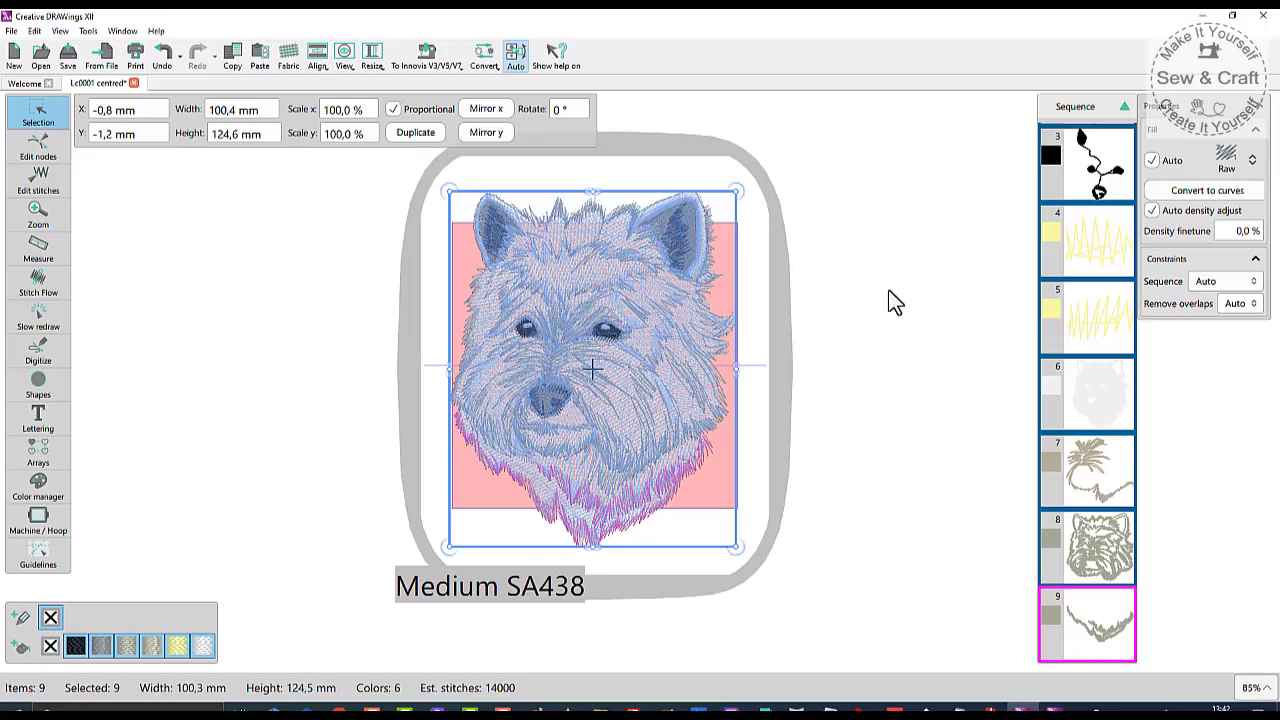
- Fit the selected dog design to the Medium SA438 hoop and deselect it
click(455, 68)
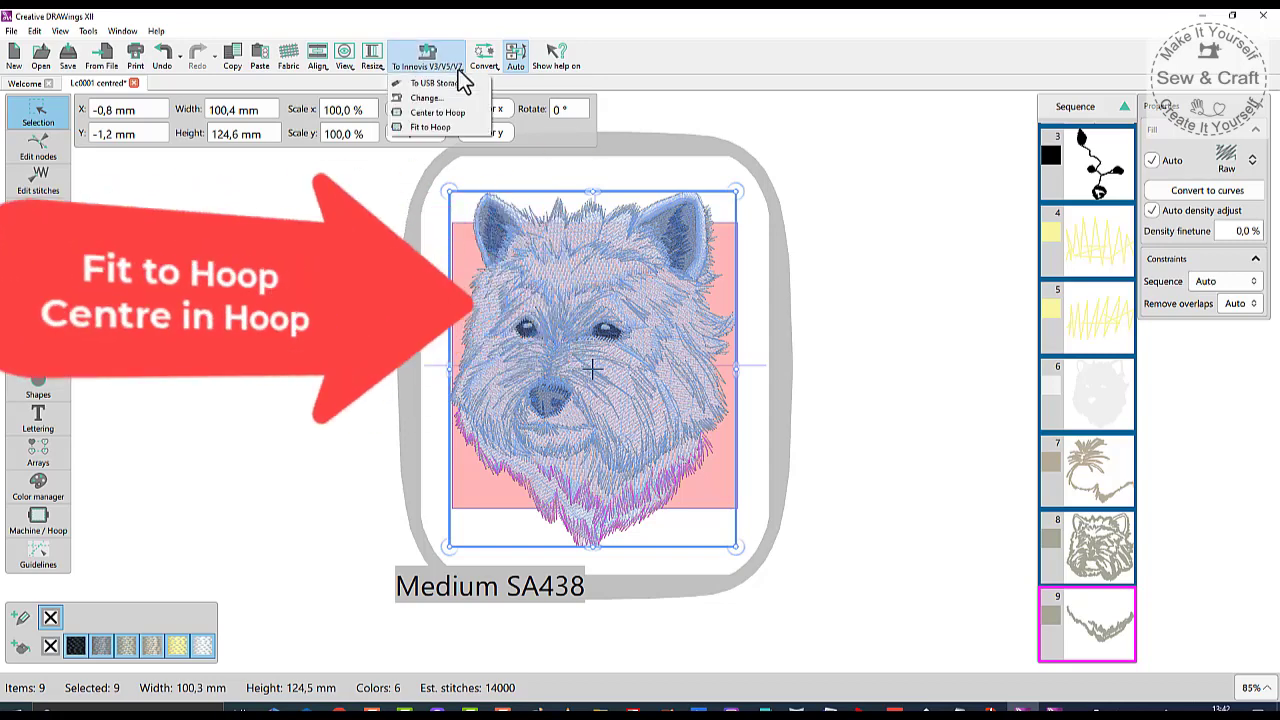
click(446, 130)
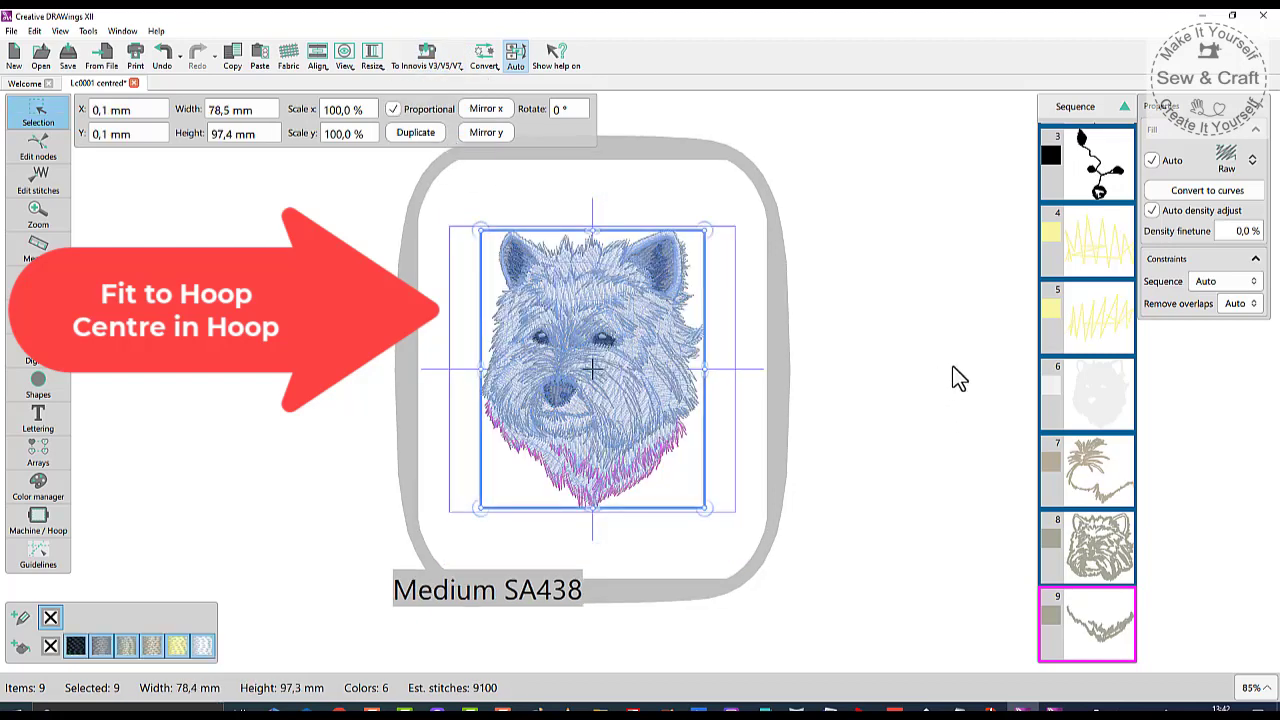
click(952, 378)
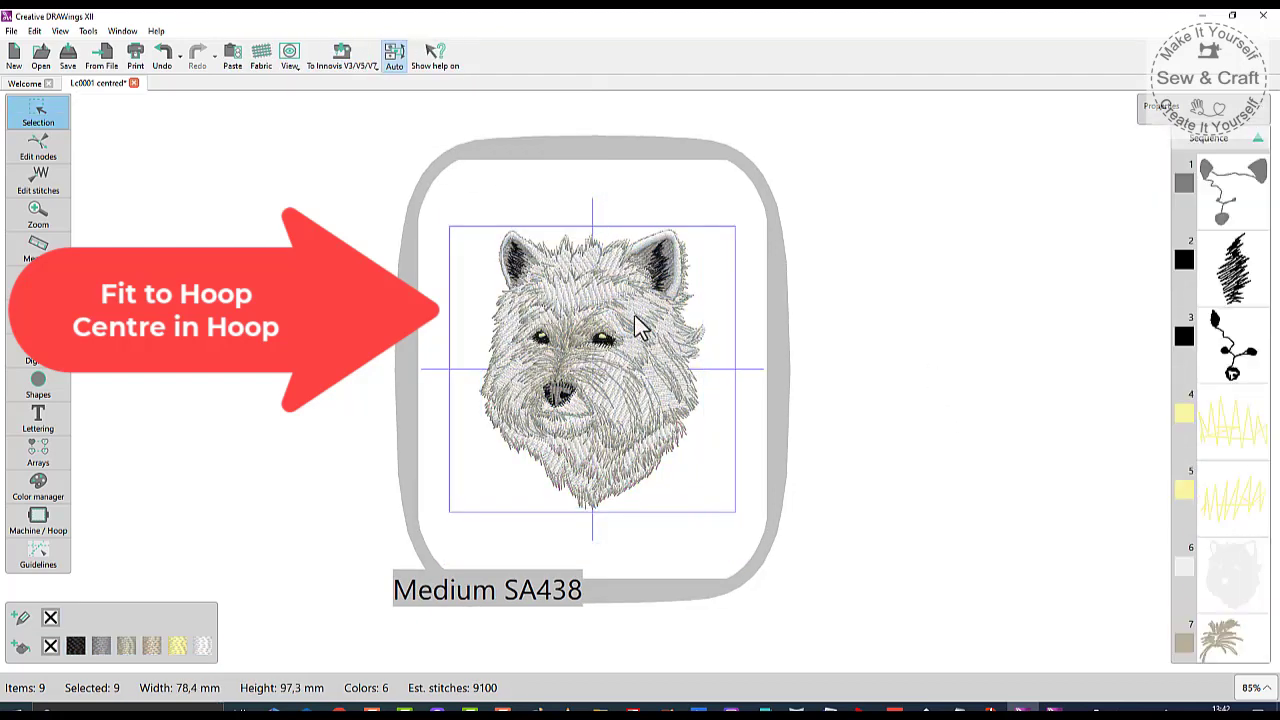
- Select all parts of the dog design, apply Fit to Hoop again, and clear the selection
click(491, 375)
drag(438, 198, 764, 513)
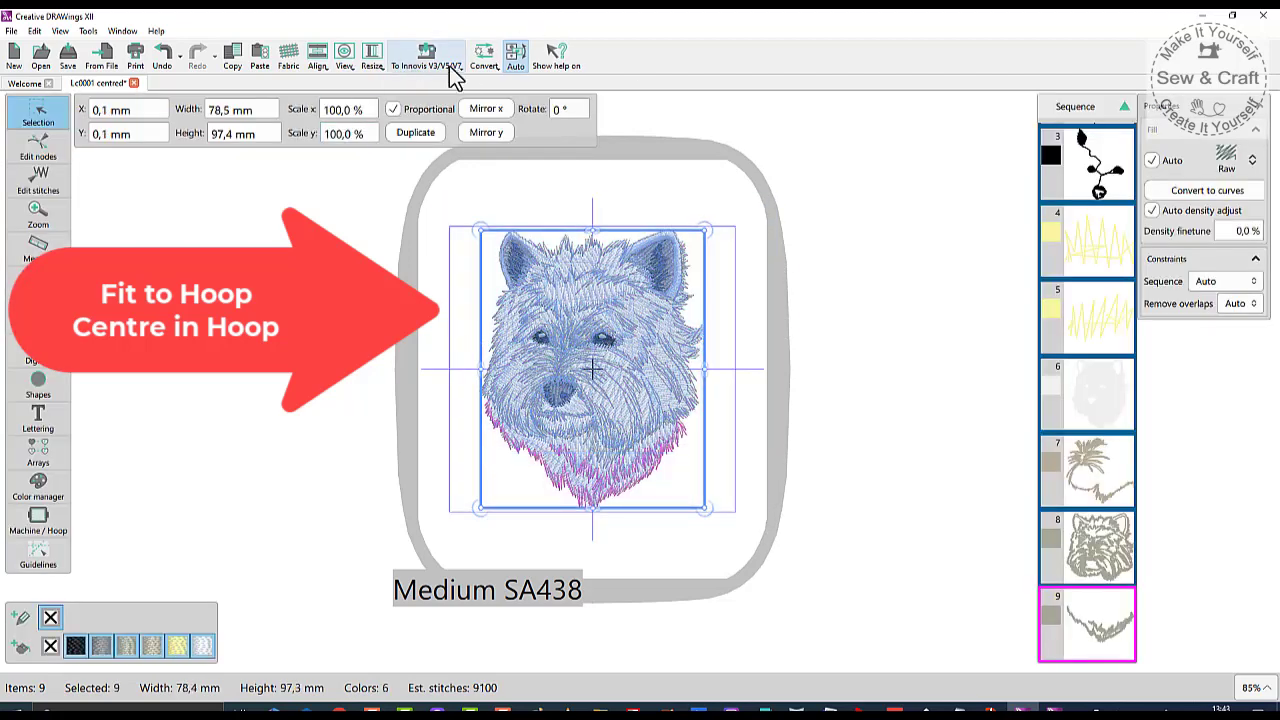
click(458, 70)
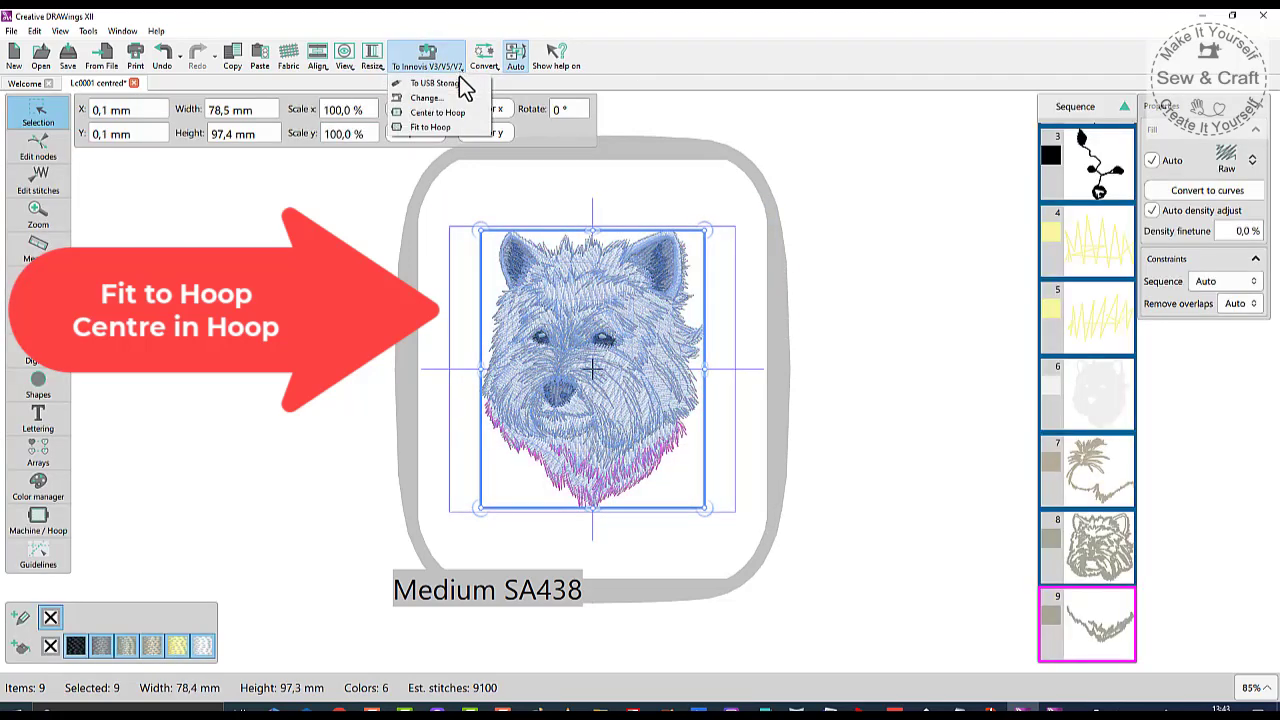
click(438, 124)
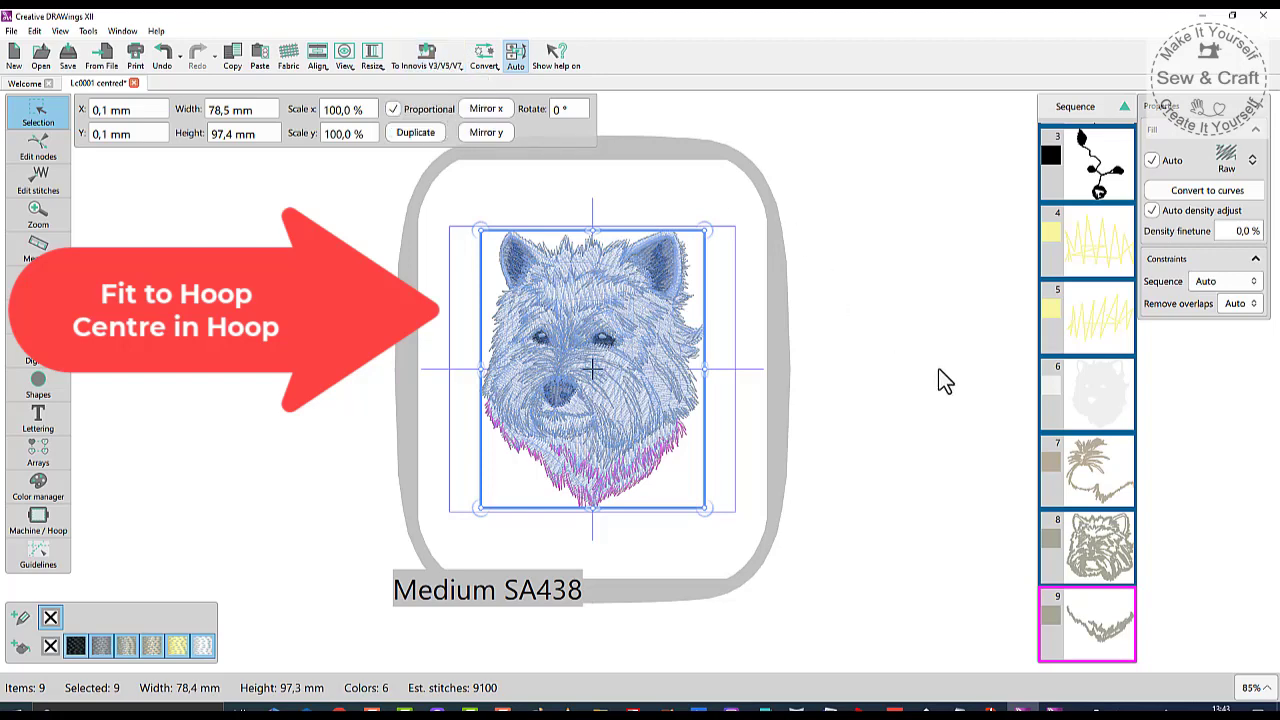
click(914, 360)
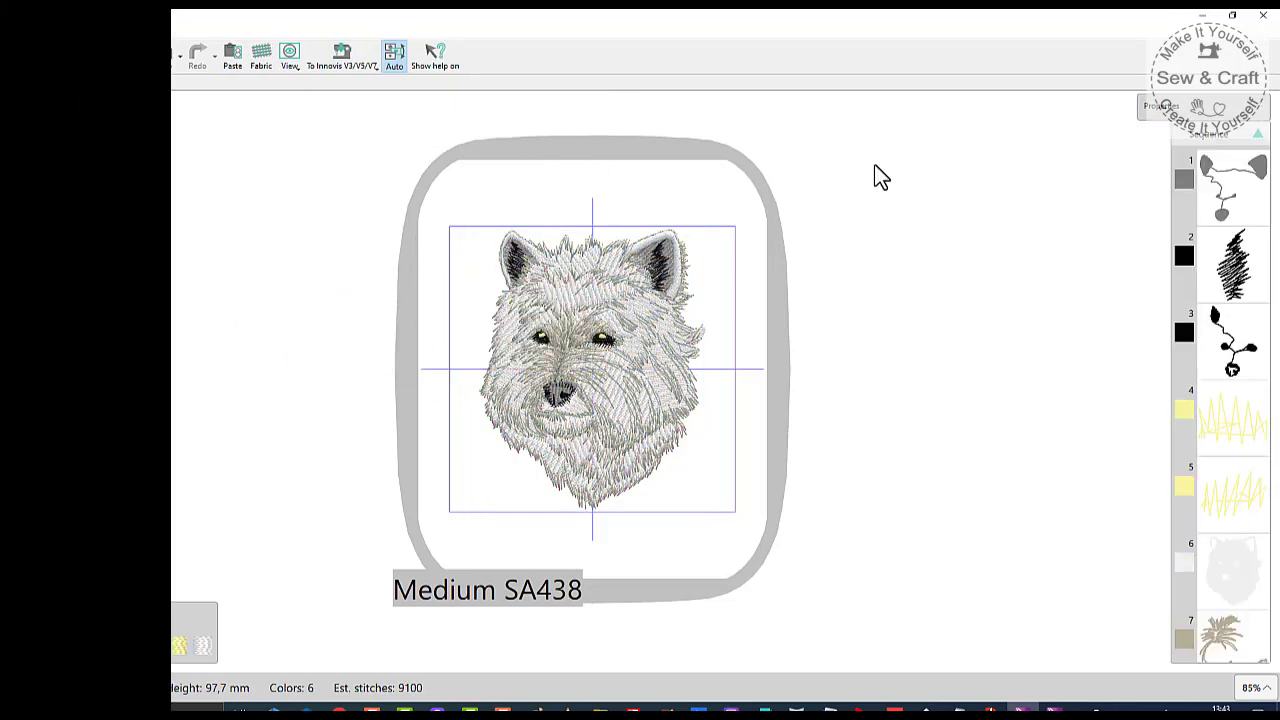
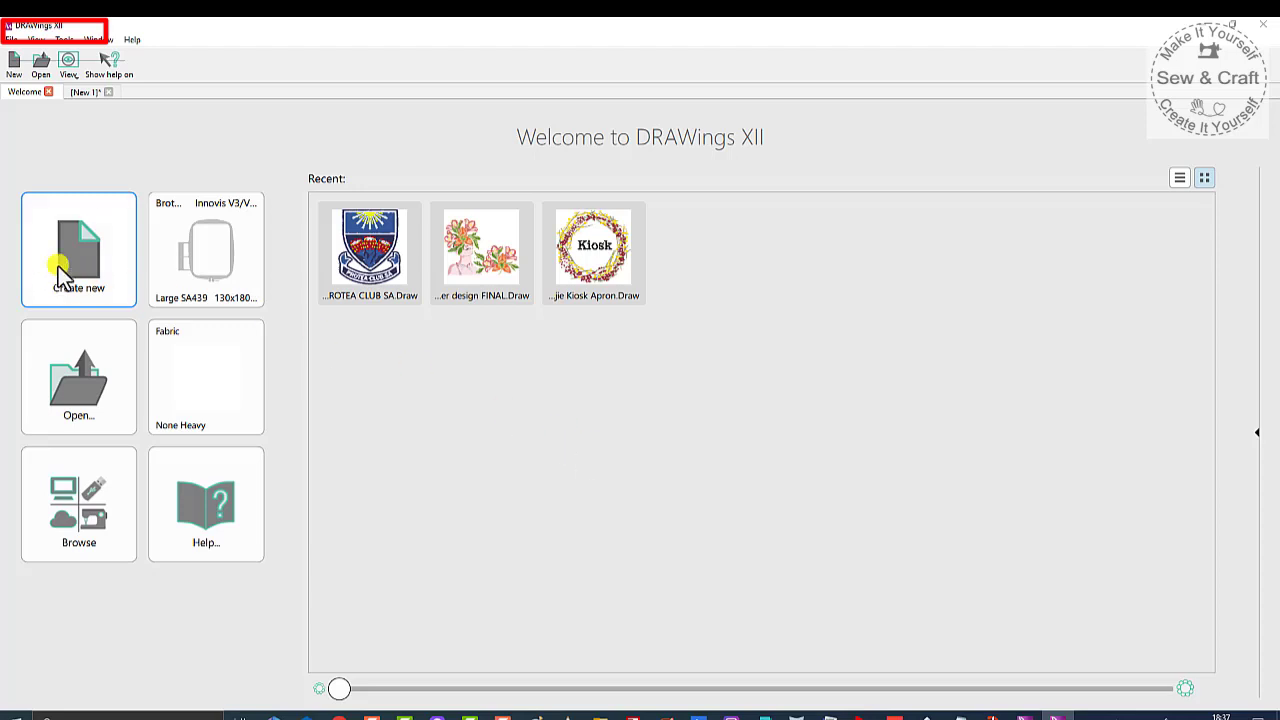
- Start the Text lettering tool in the New 1 design and browse the available pre-digitized fonts
click(82, 91)
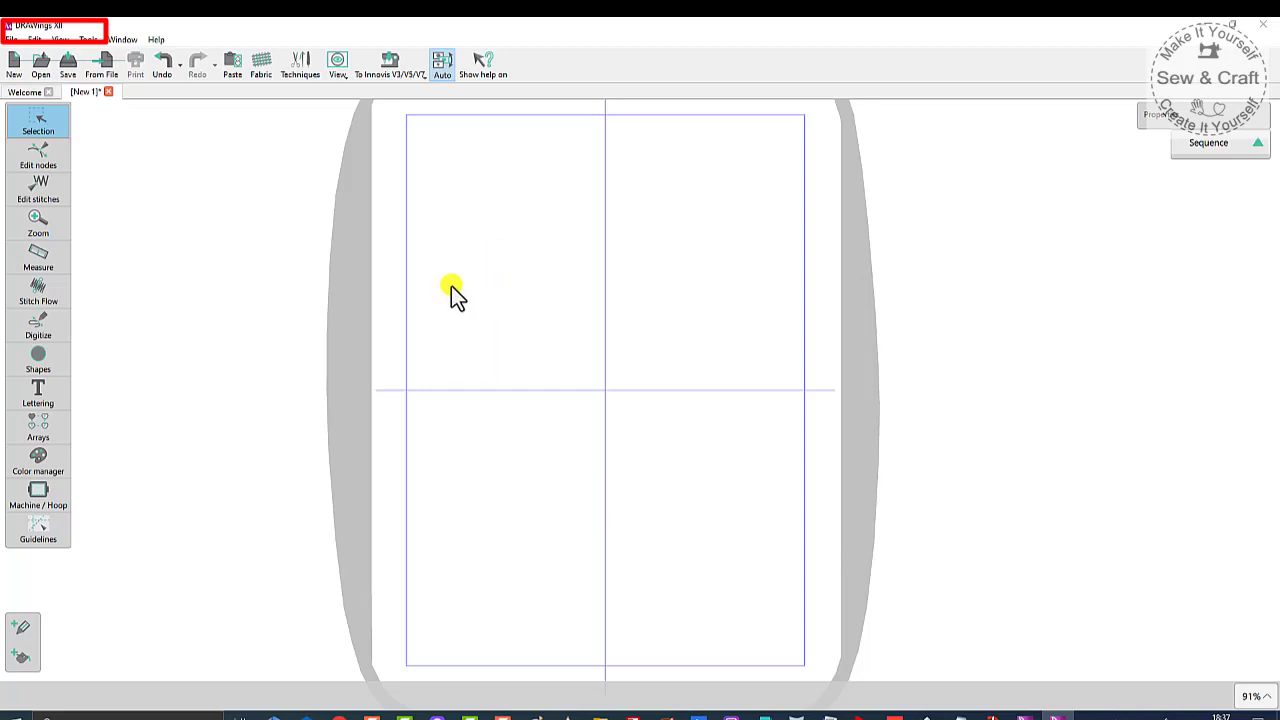
mouse_move(46, 391)
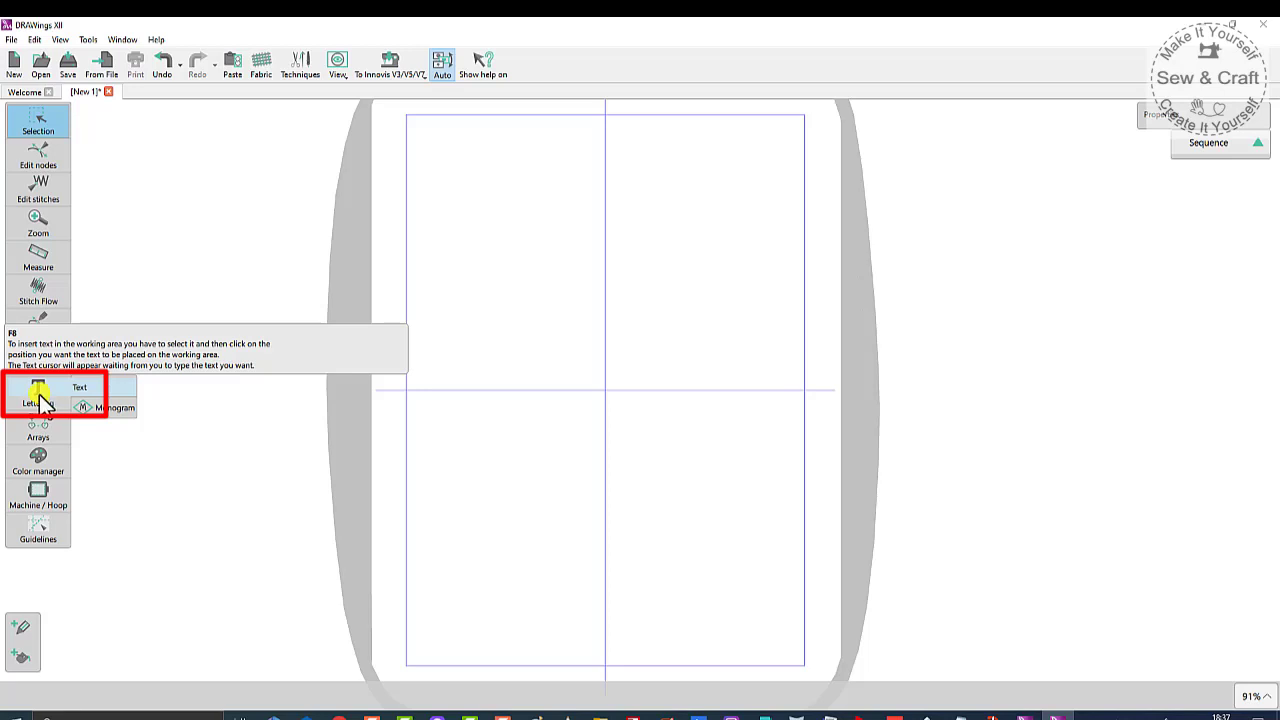
click(42, 399)
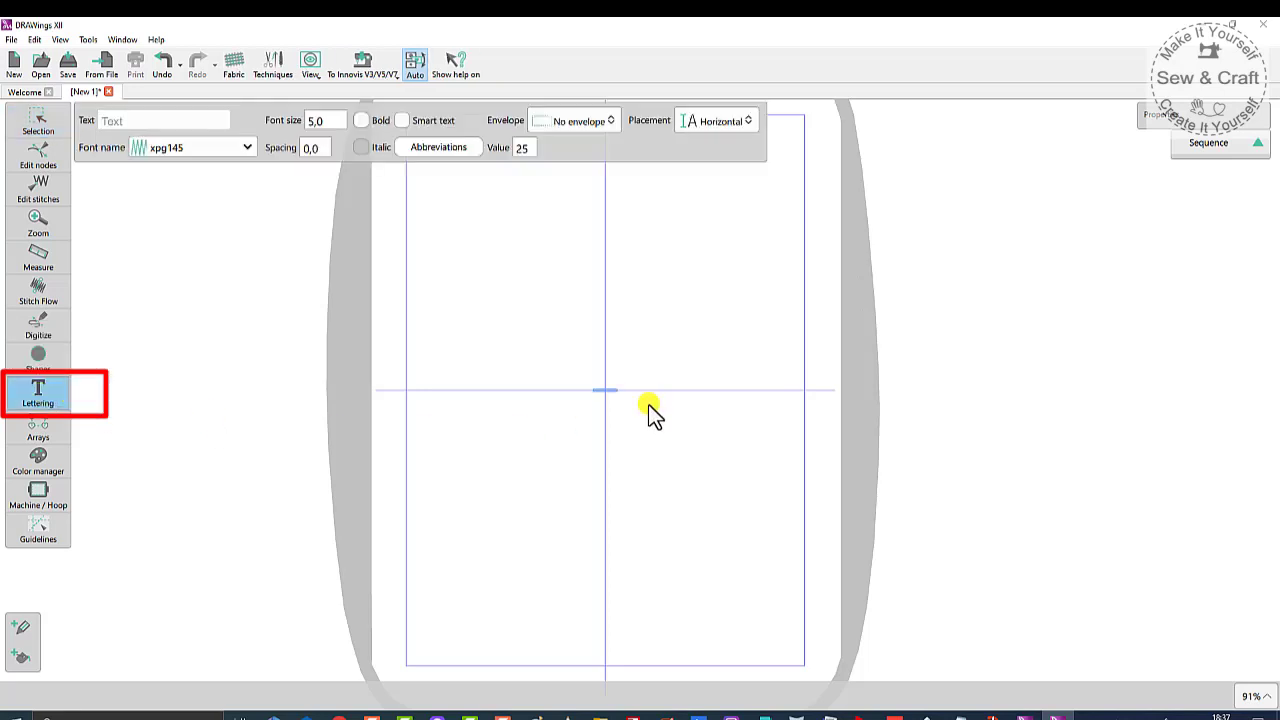
click(248, 149)
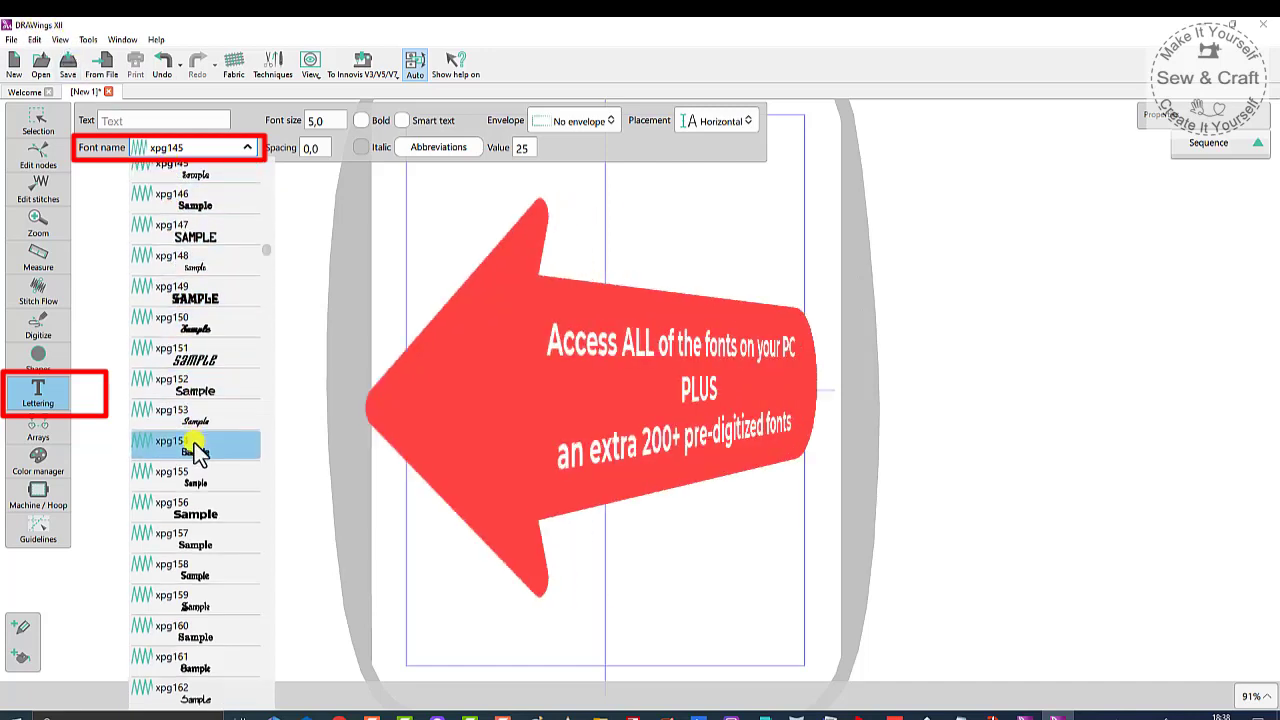
scroll(195, 452, down, 6)
scroll(188, 440, down, 6)
scroll(188, 430, down, 6)
scroll(188, 440, down, 5)
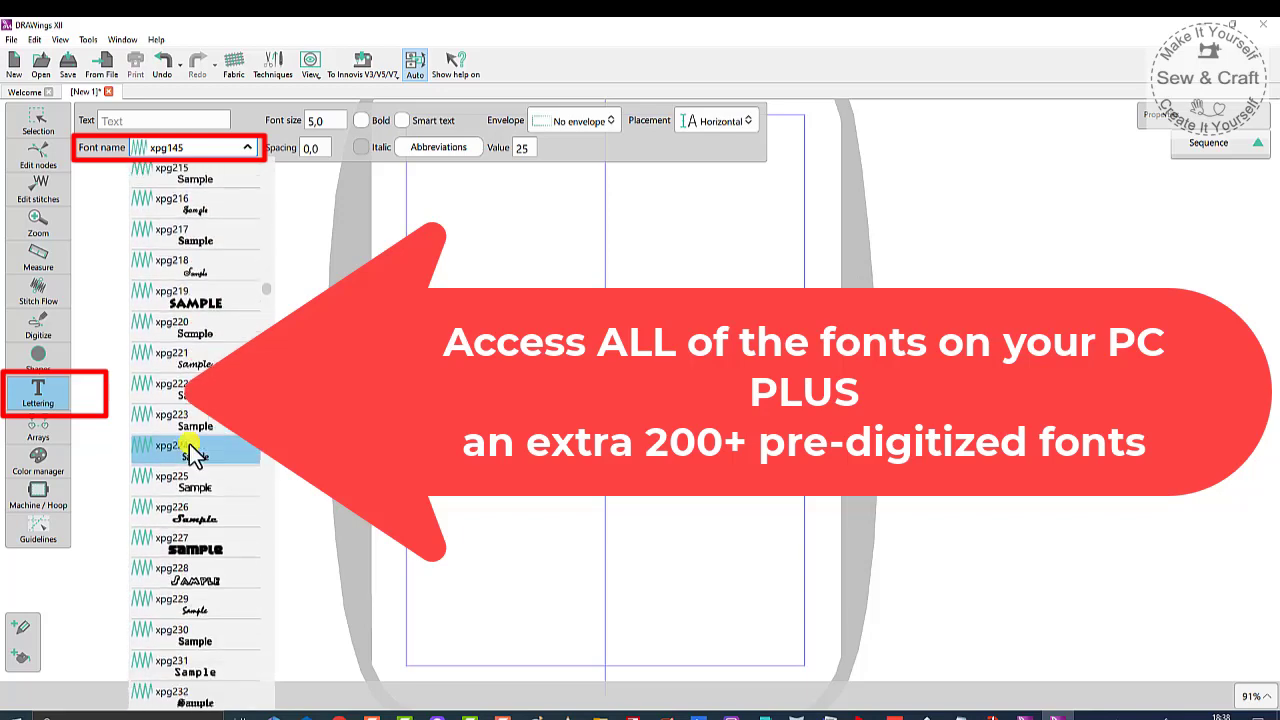
scroll(193, 455, down, 1)
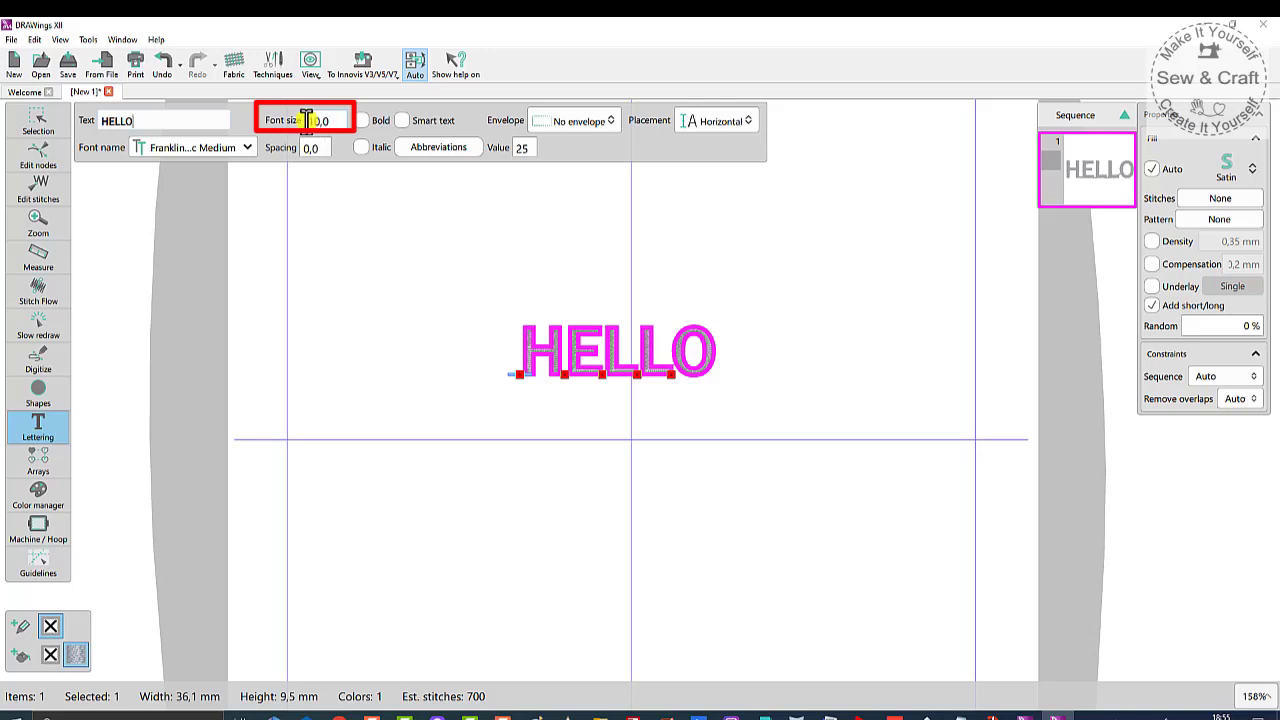
- Set the font size of the HELLO lettering to 5,0 and deselect it
double_click(317, 119)
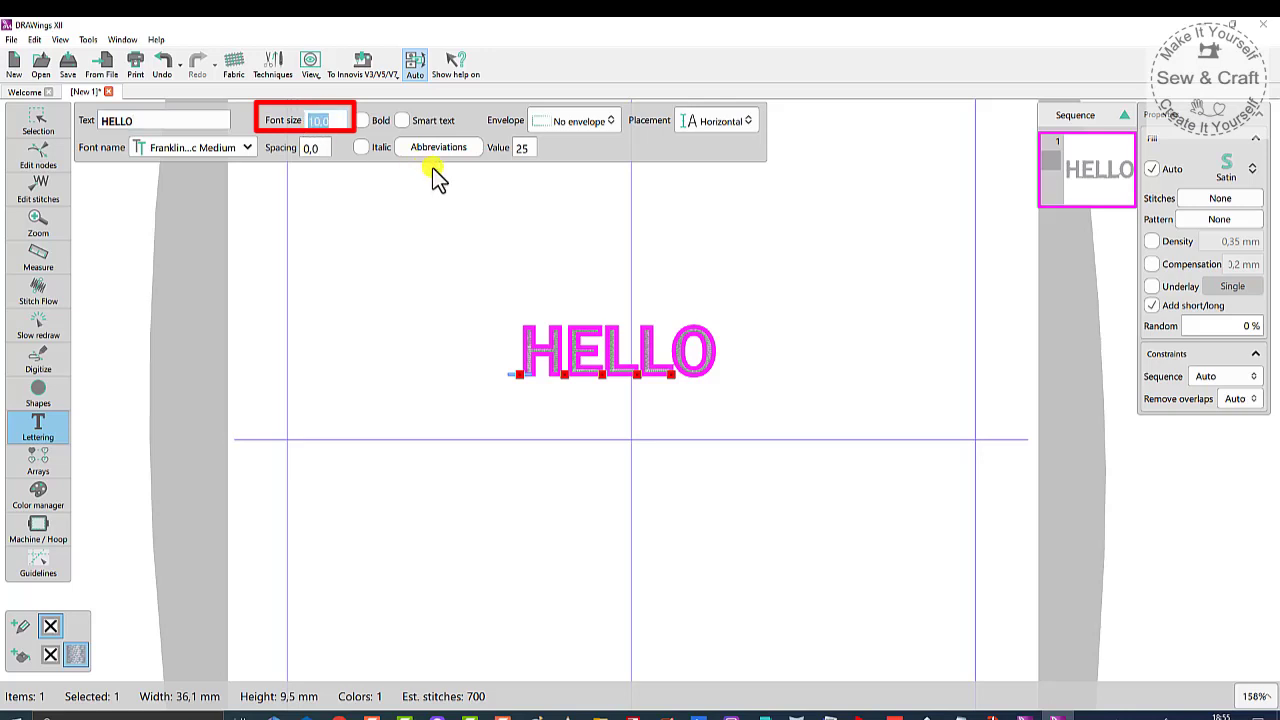
text(5,0)
key(Return)
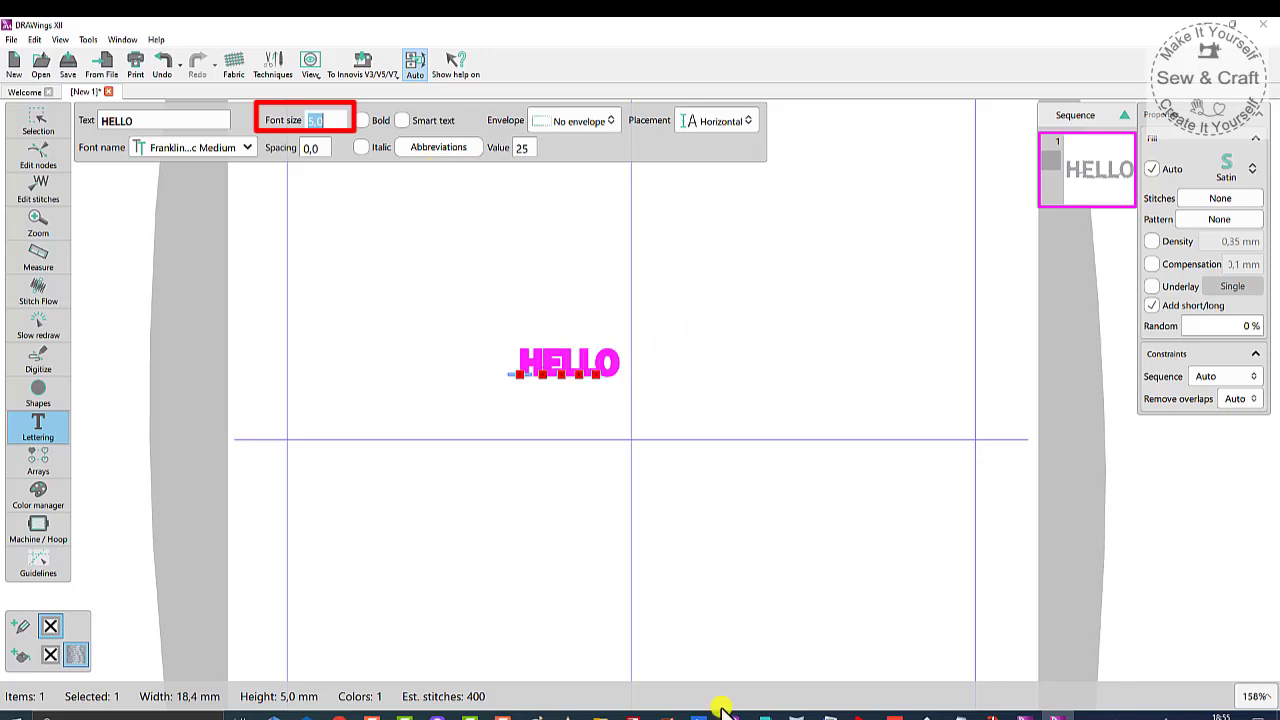
click(514, 498)
scroll(584, 424, up, 3)
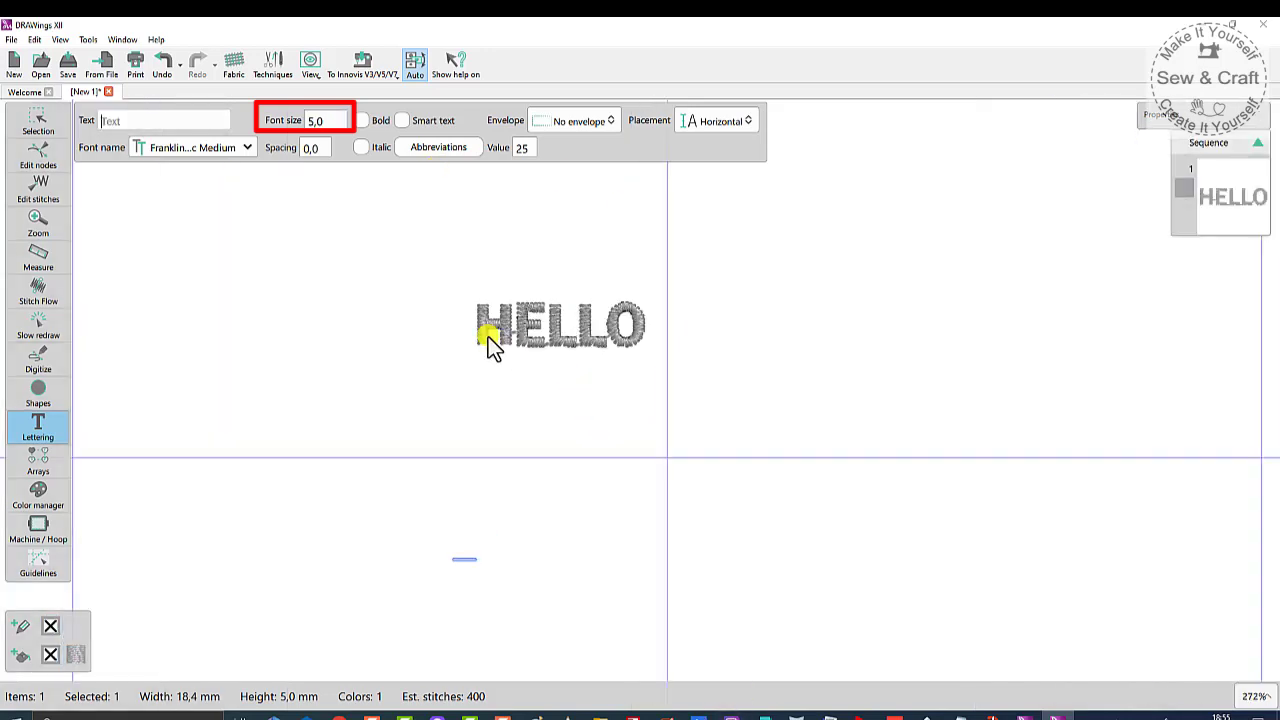
- Select the HELLO lettering and set its letter spacing to 10
click(566, 340)
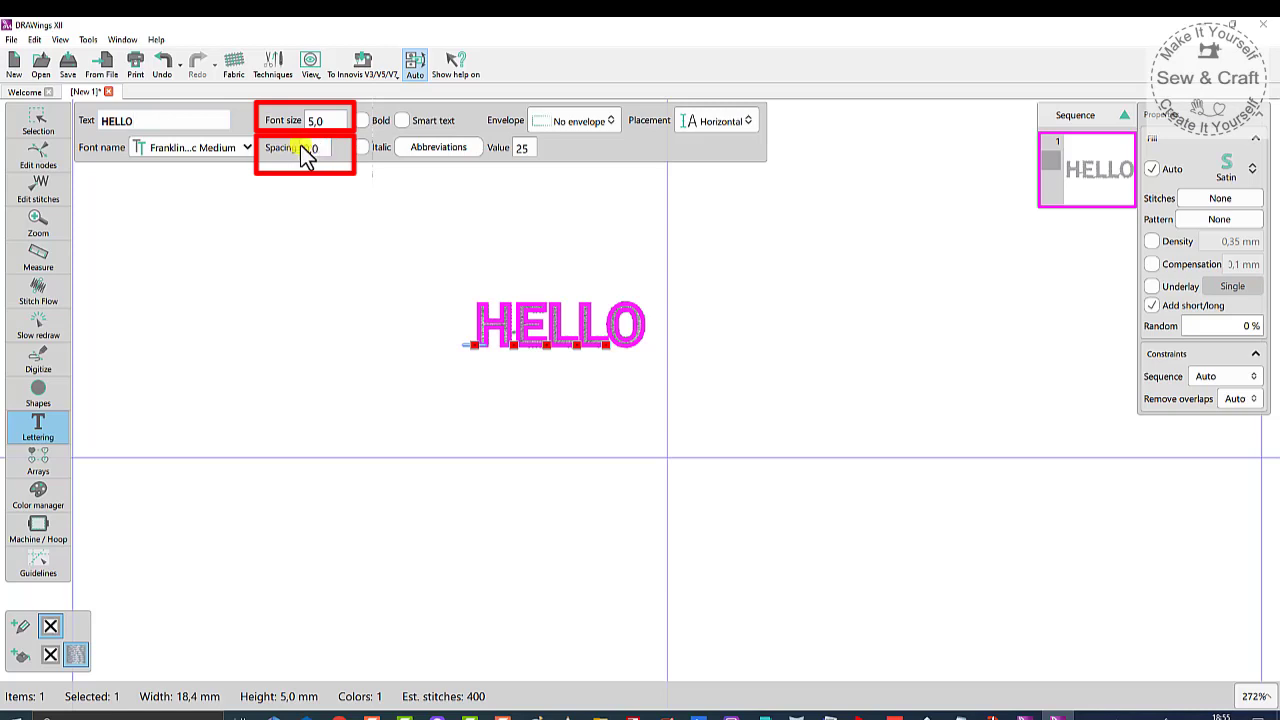
double_click(302, 148)
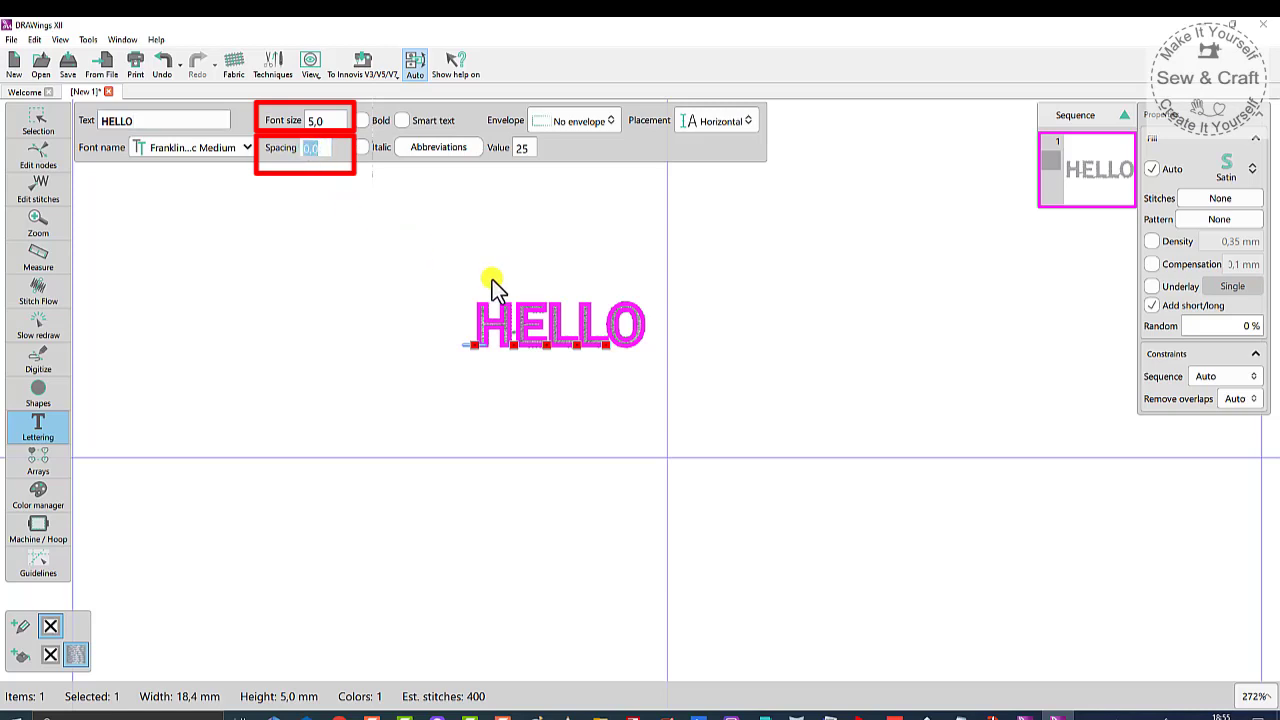
text(10)
key(Return)
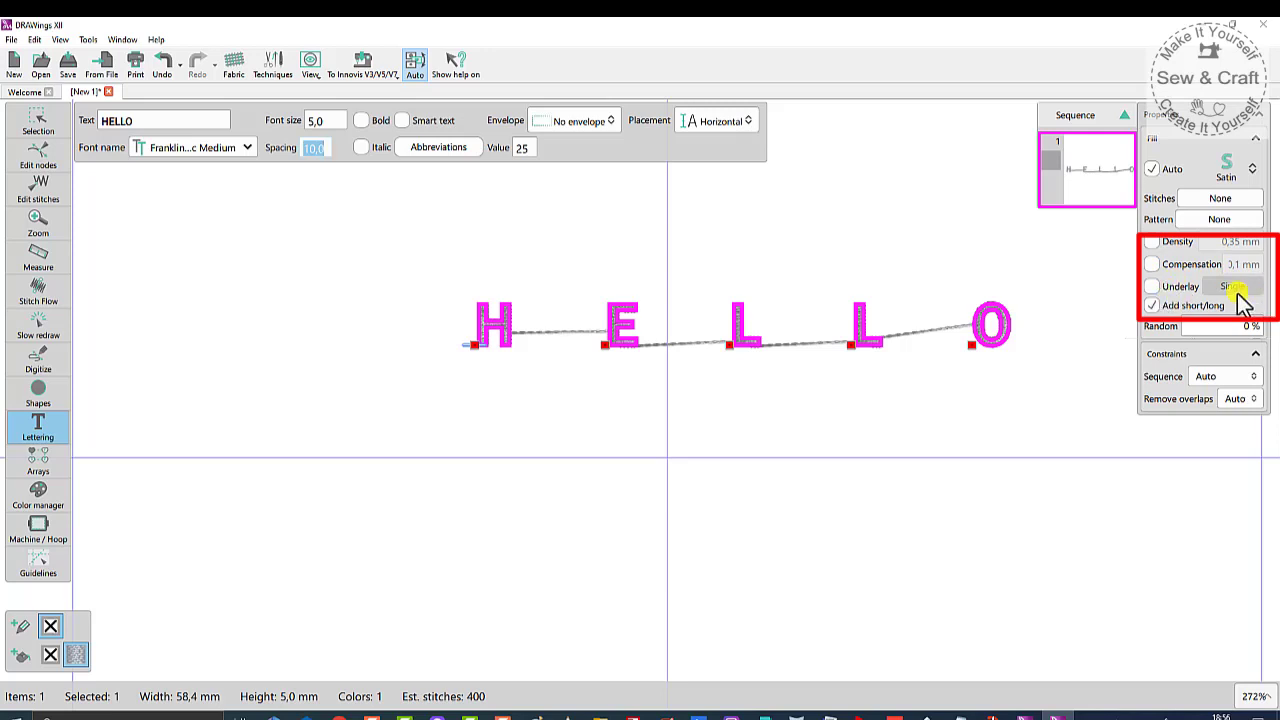
click(1152, 305)
click(1152, 305)
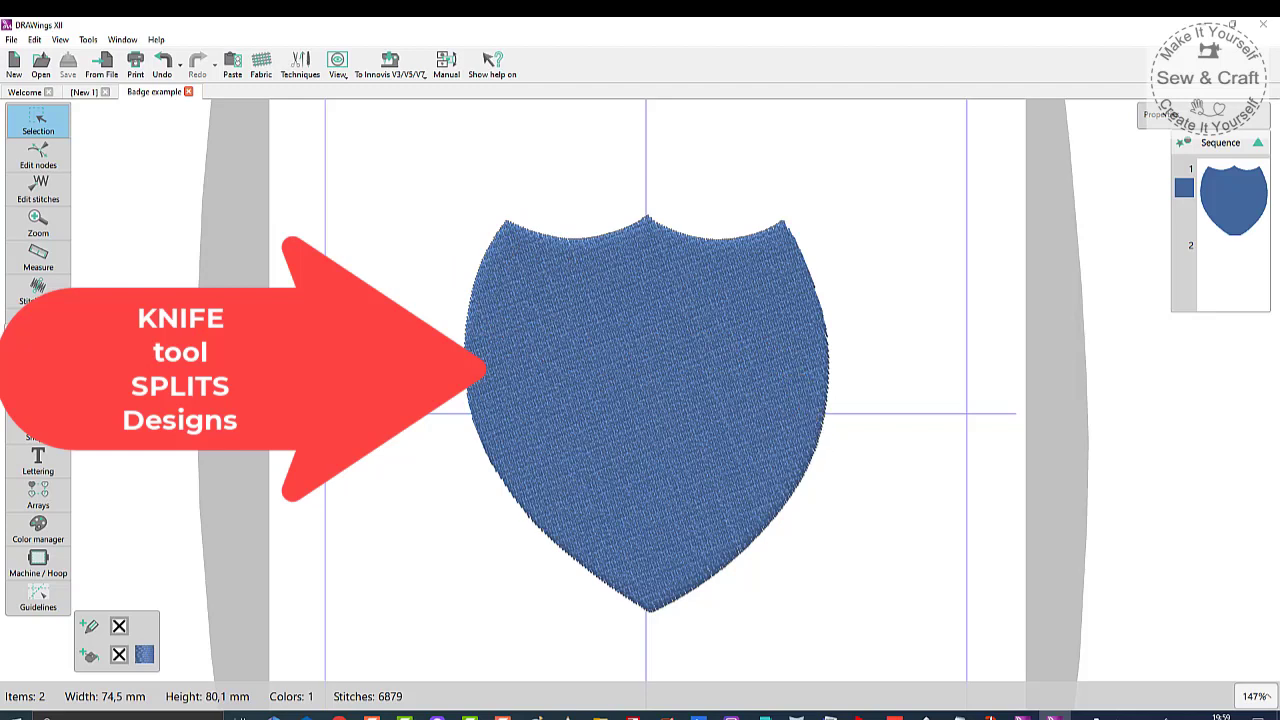
- Draw an open S-shaped curve across the blue badge, starting beyond its left edge and ending beyond its lower right edge
click(38, 360)
click(449, 287)
click(524, 358)
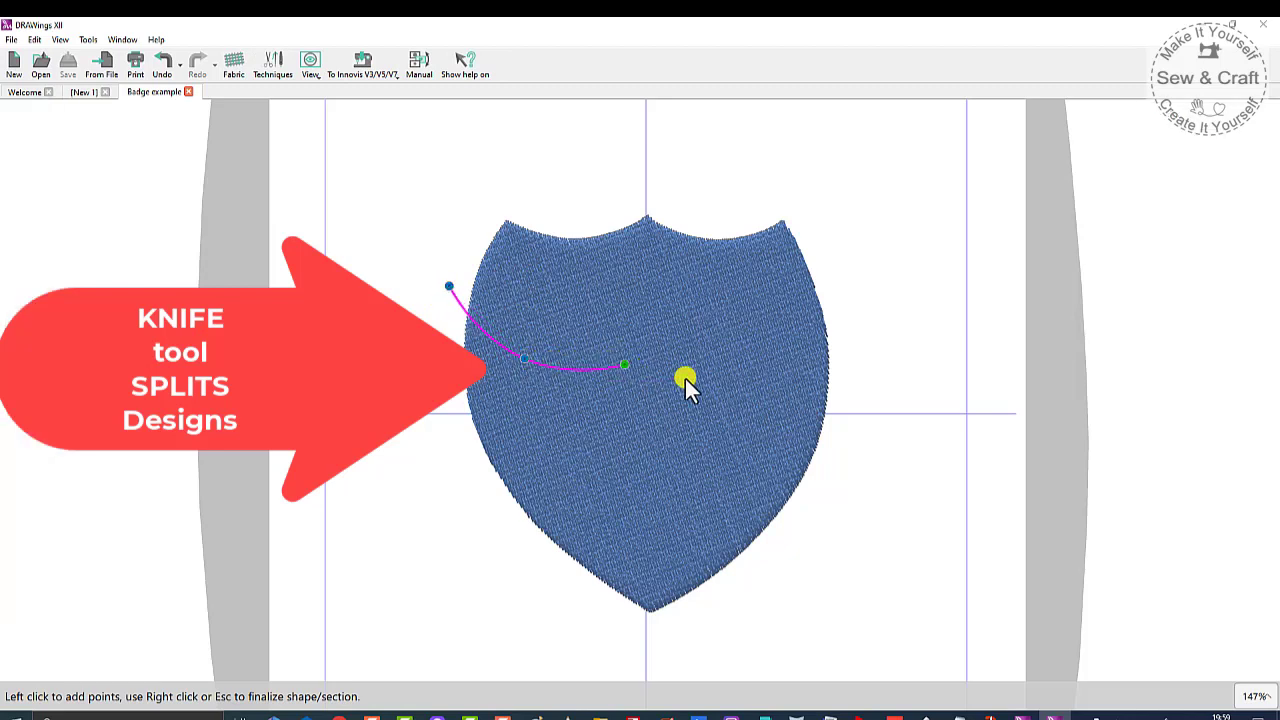
right_click(834, 486)
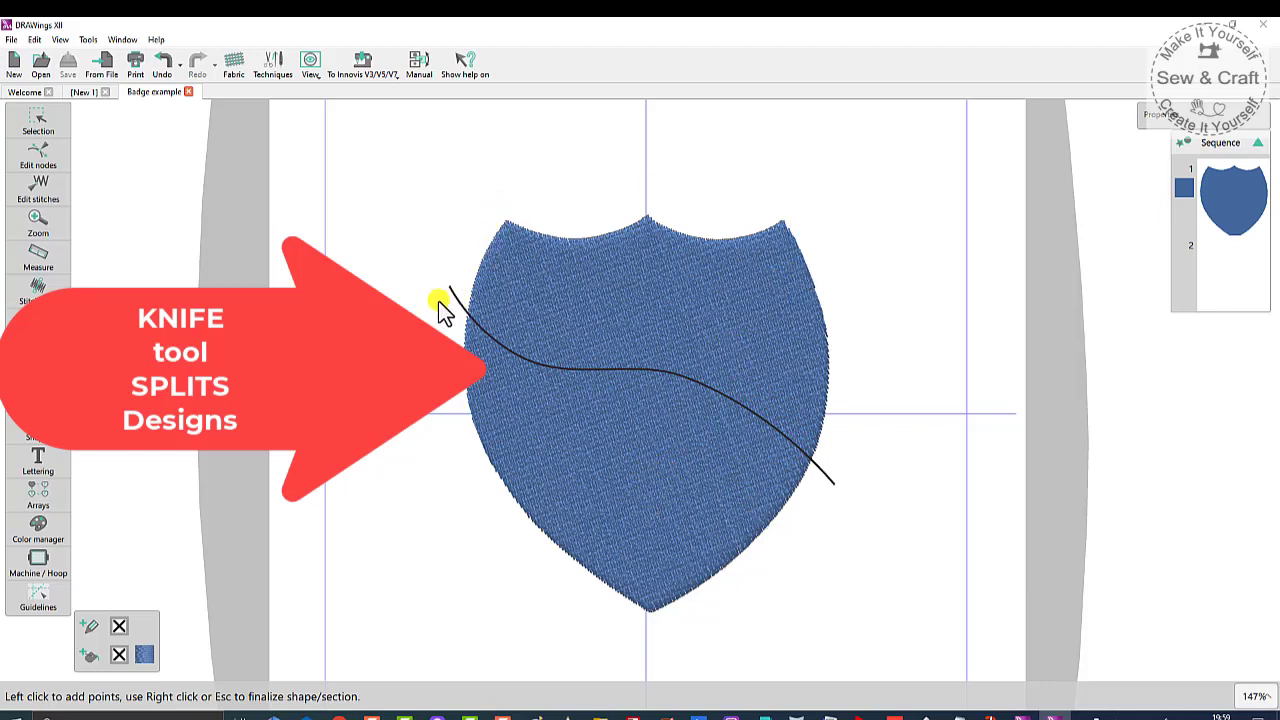
- Select the curve together with the blue badge, split the badge along it with the Knife function, and clear the selection
click(40, 122)
click(580, 372)
shift+click(766, 251)
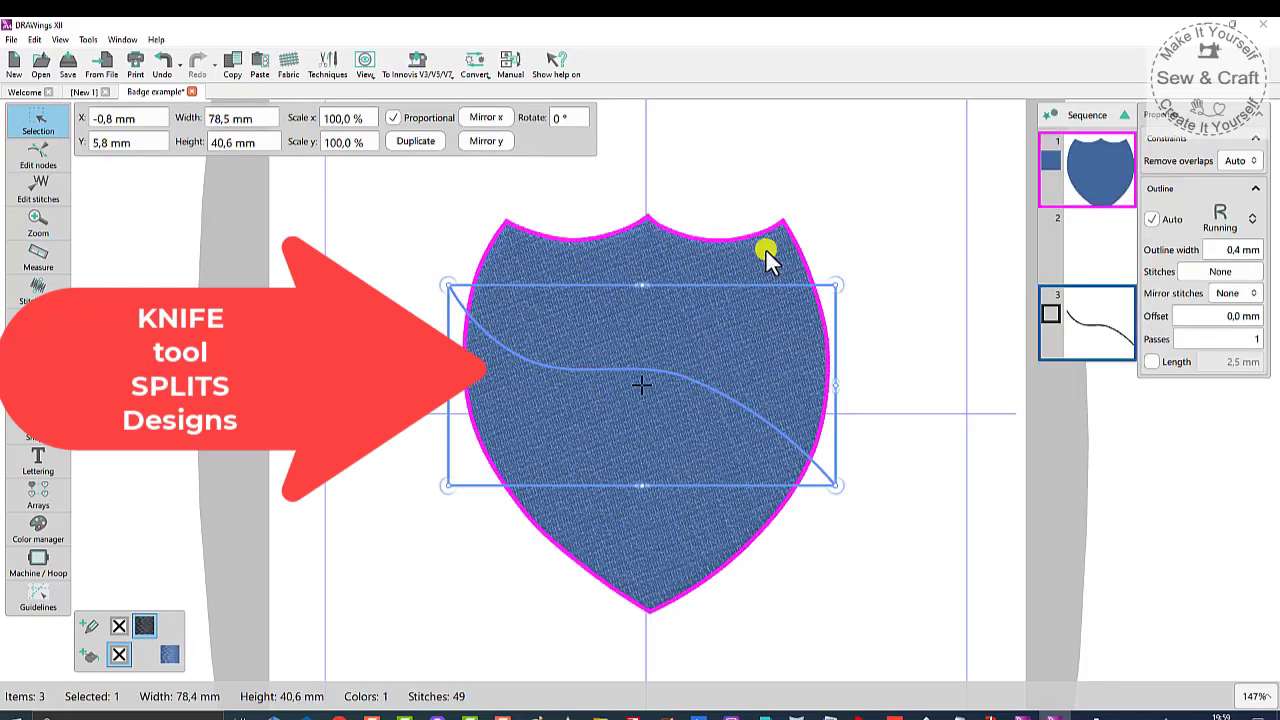
right_click(779, 265)
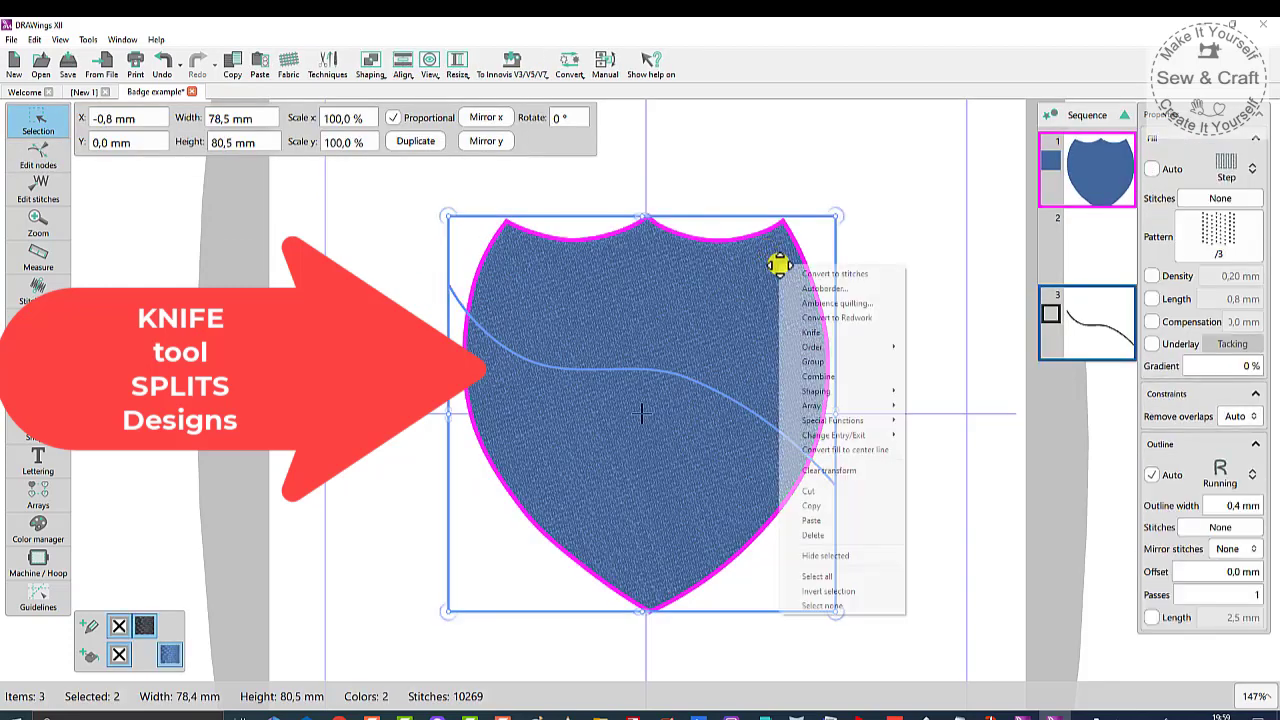
click(808, 335)
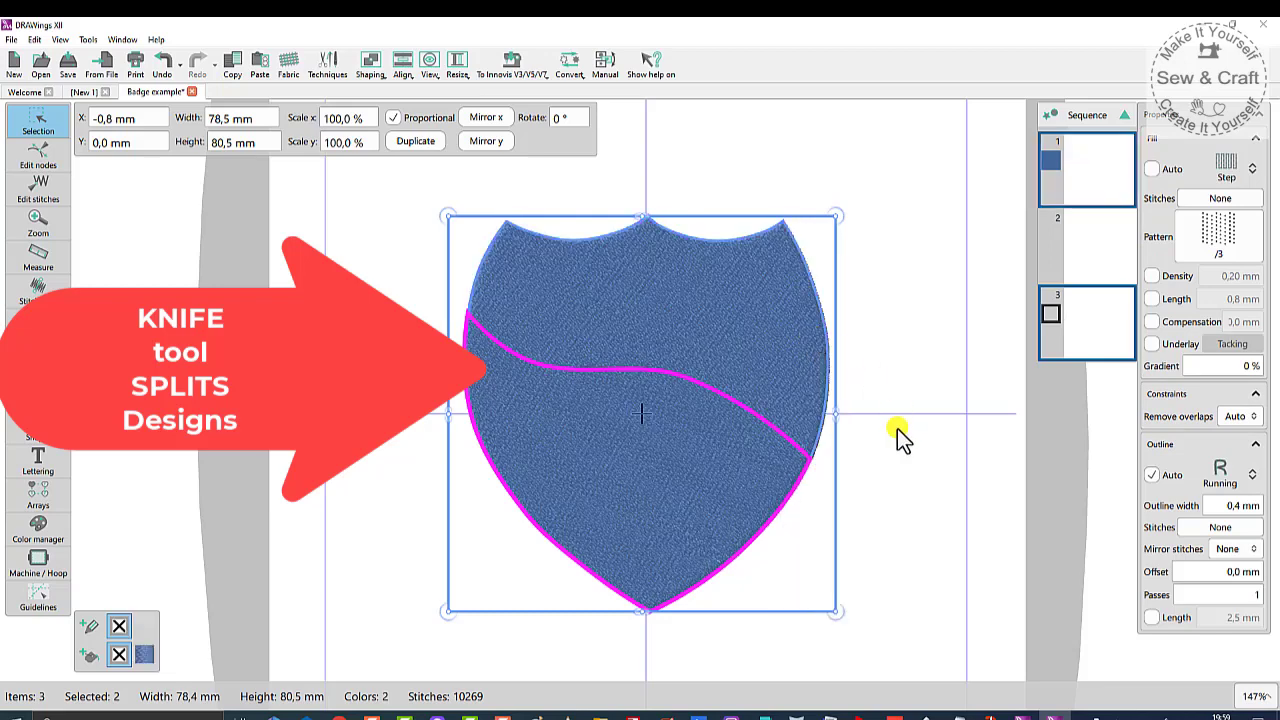
click(894, 451)
- Move the badge's upper piece away from the lower piece and undo the move
click(707, 358)
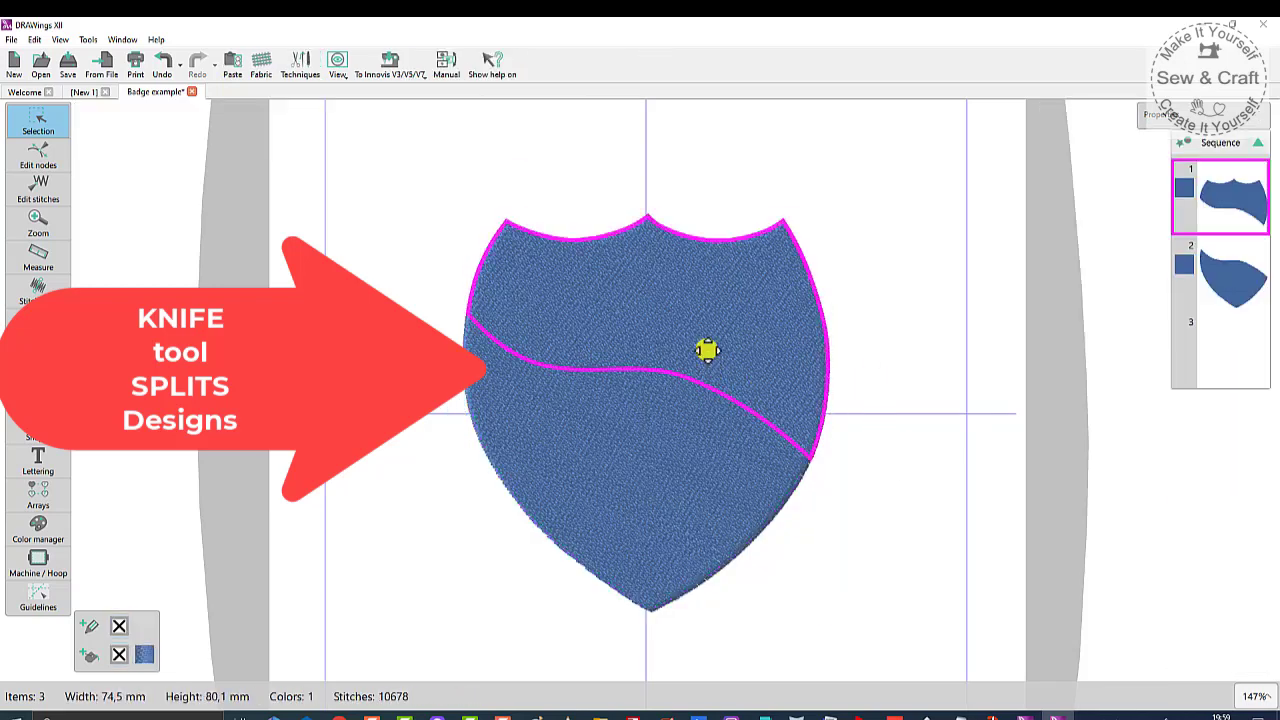
drag(706, 346, 720, 300)
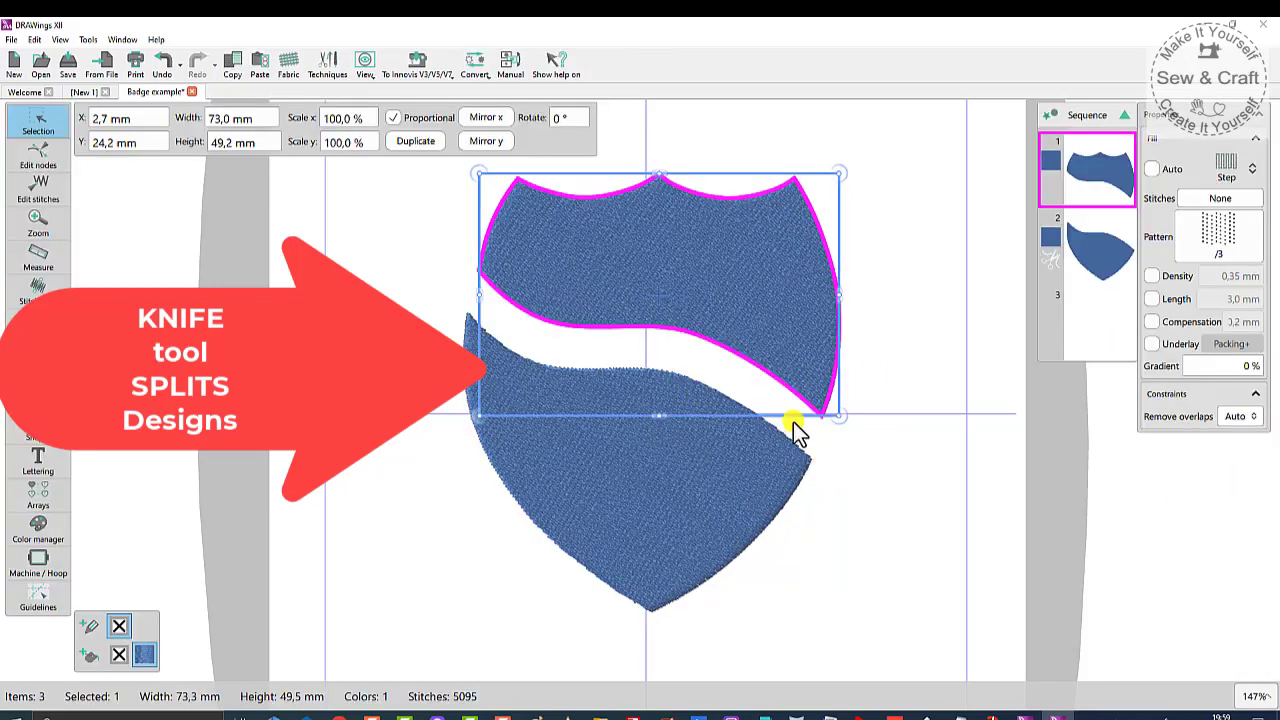
click(163, 60)
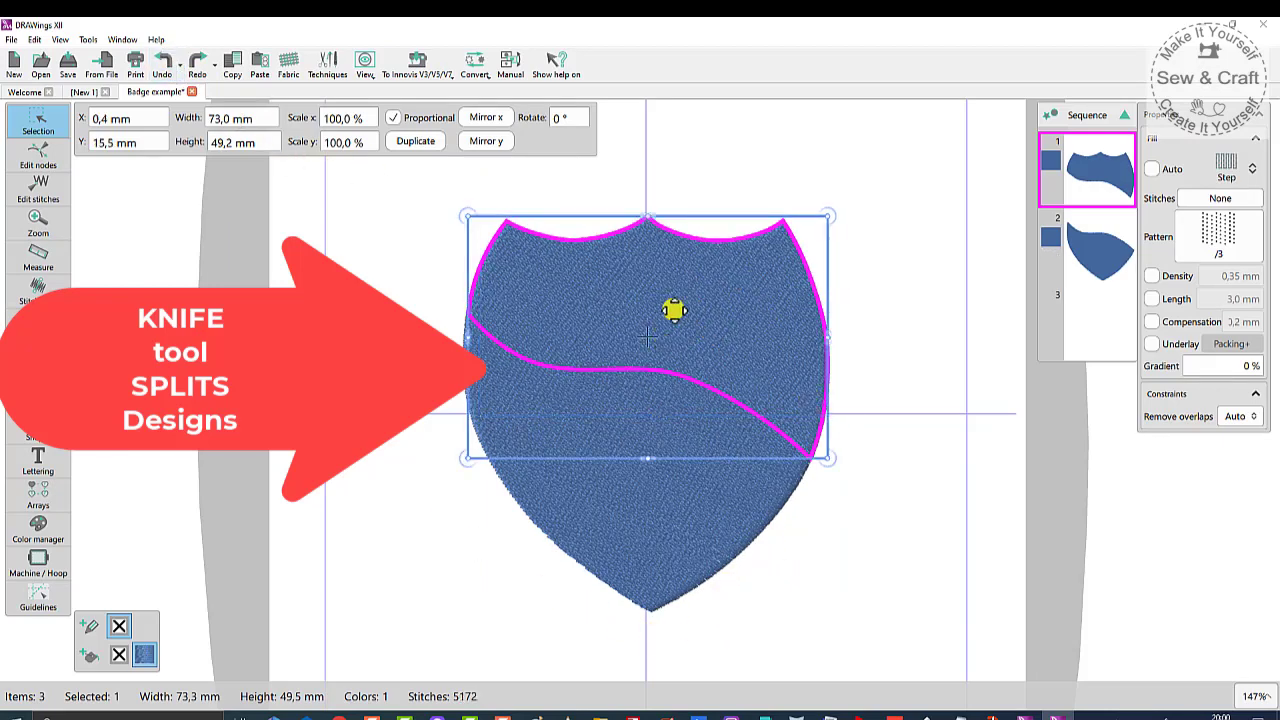
- Fill the badge's upper piece with a dark red swatch from the OESD TIMELESS palette and deselect it
click(90, 656)
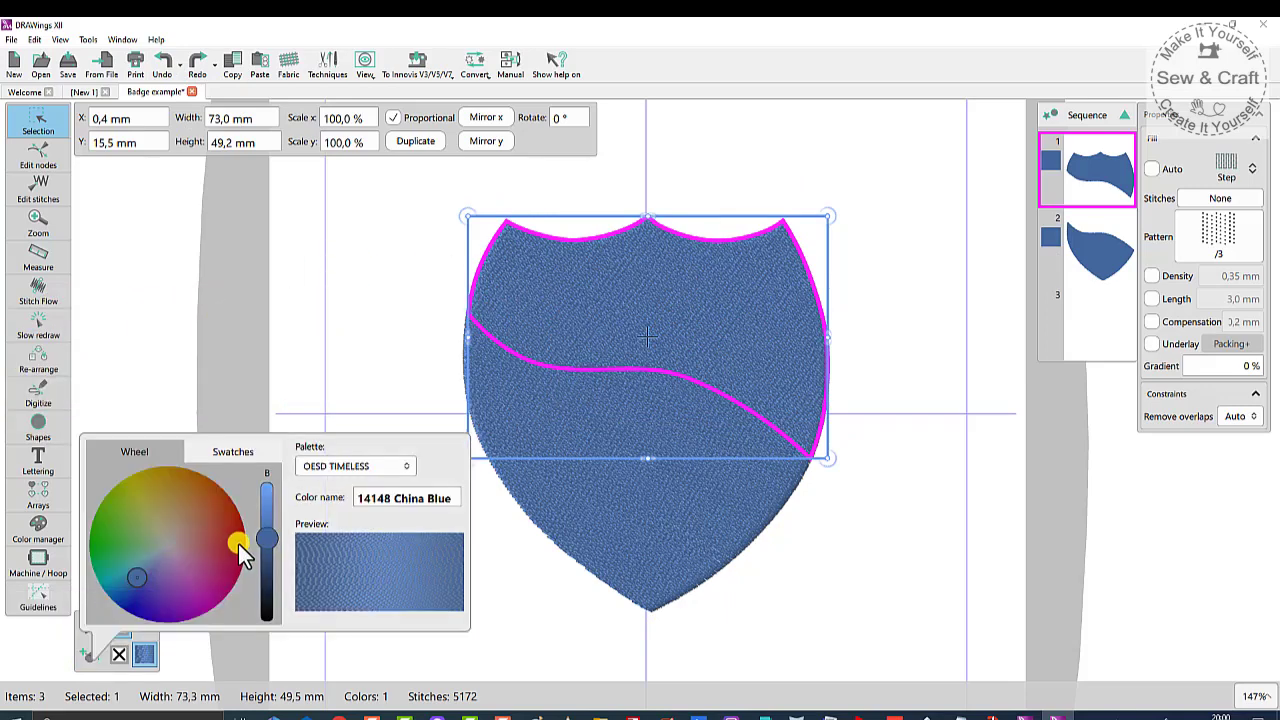
click(248, 460)
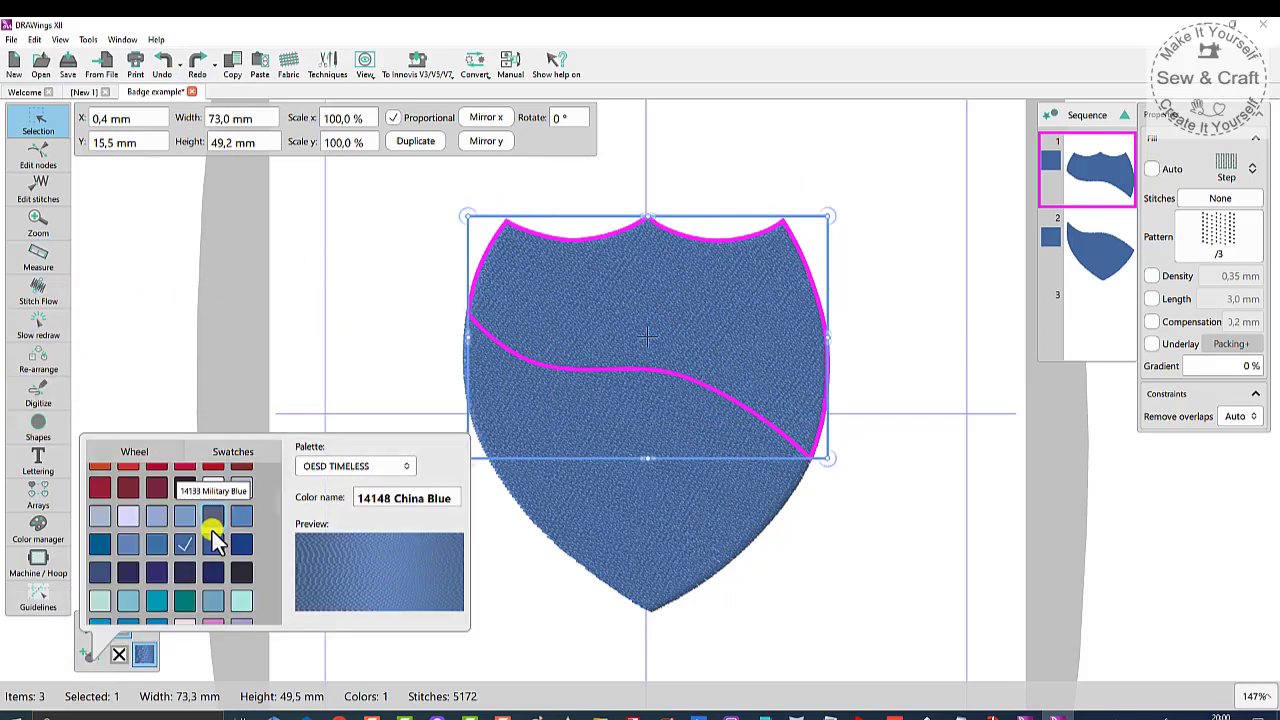
click(104, 490)
click(709, 286)
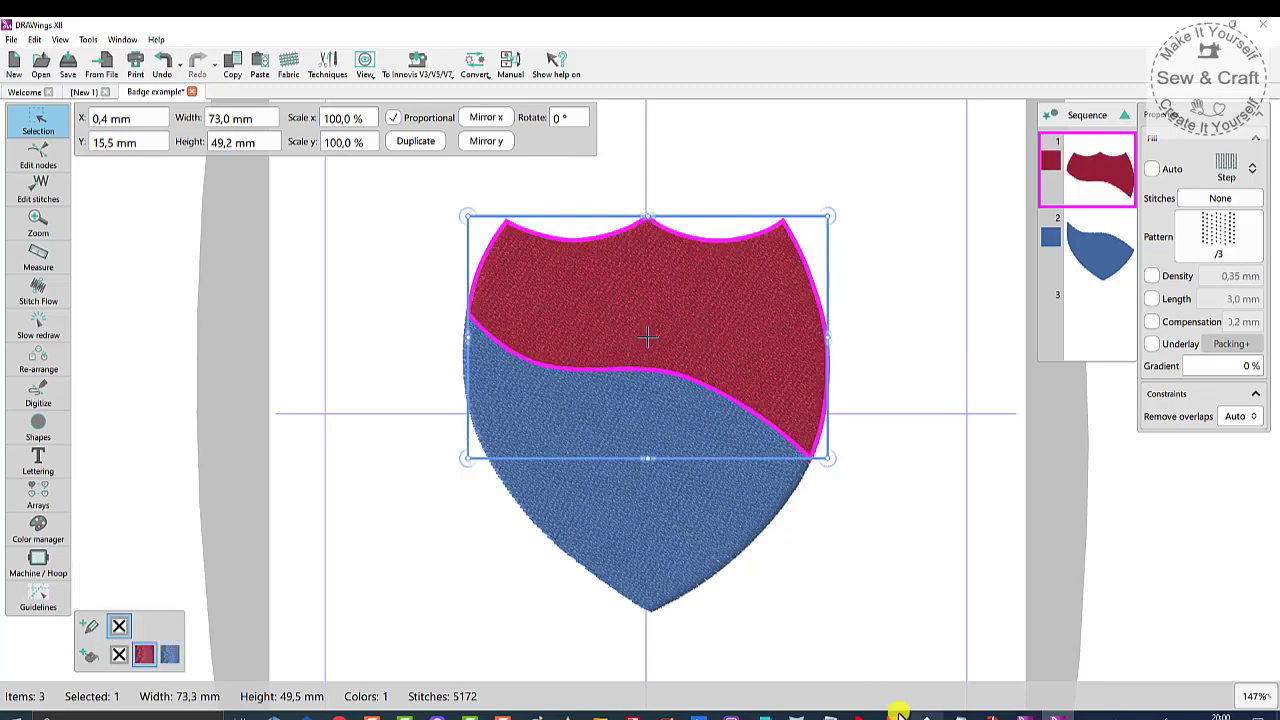
click(852, 527)
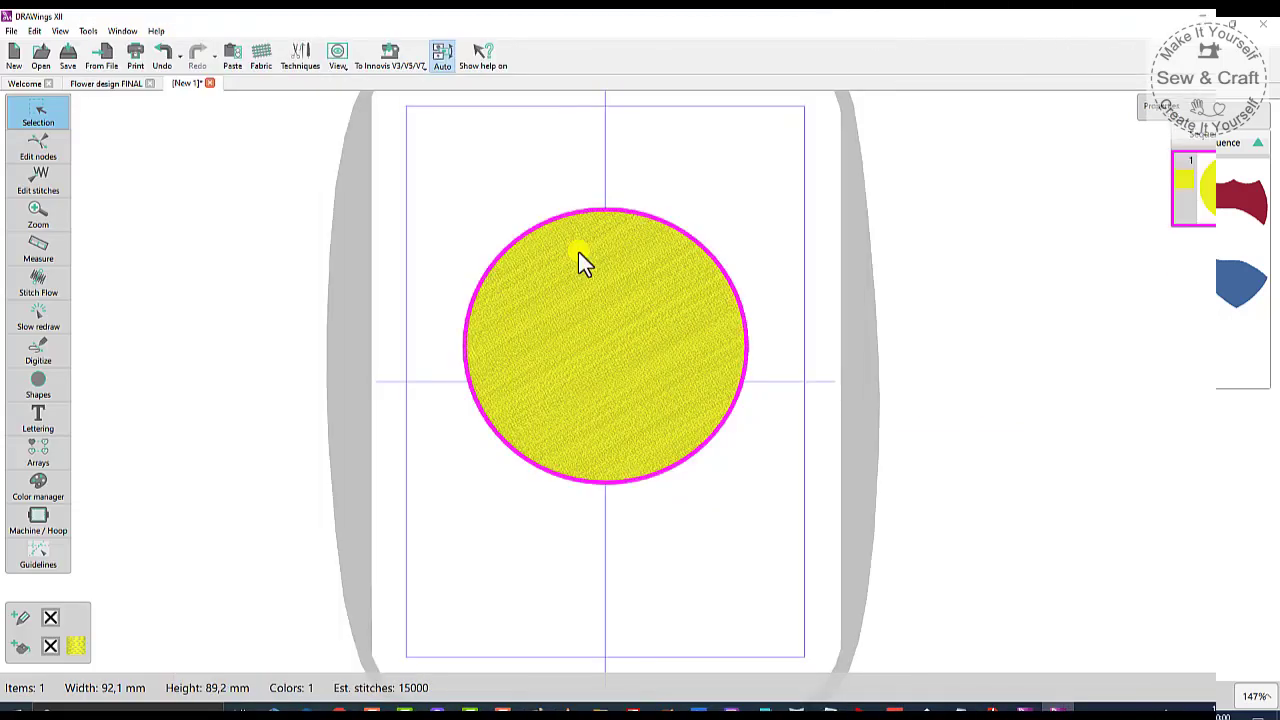
- Set the fill density of the yellow circle to 0,65 mm
click(578, 251)
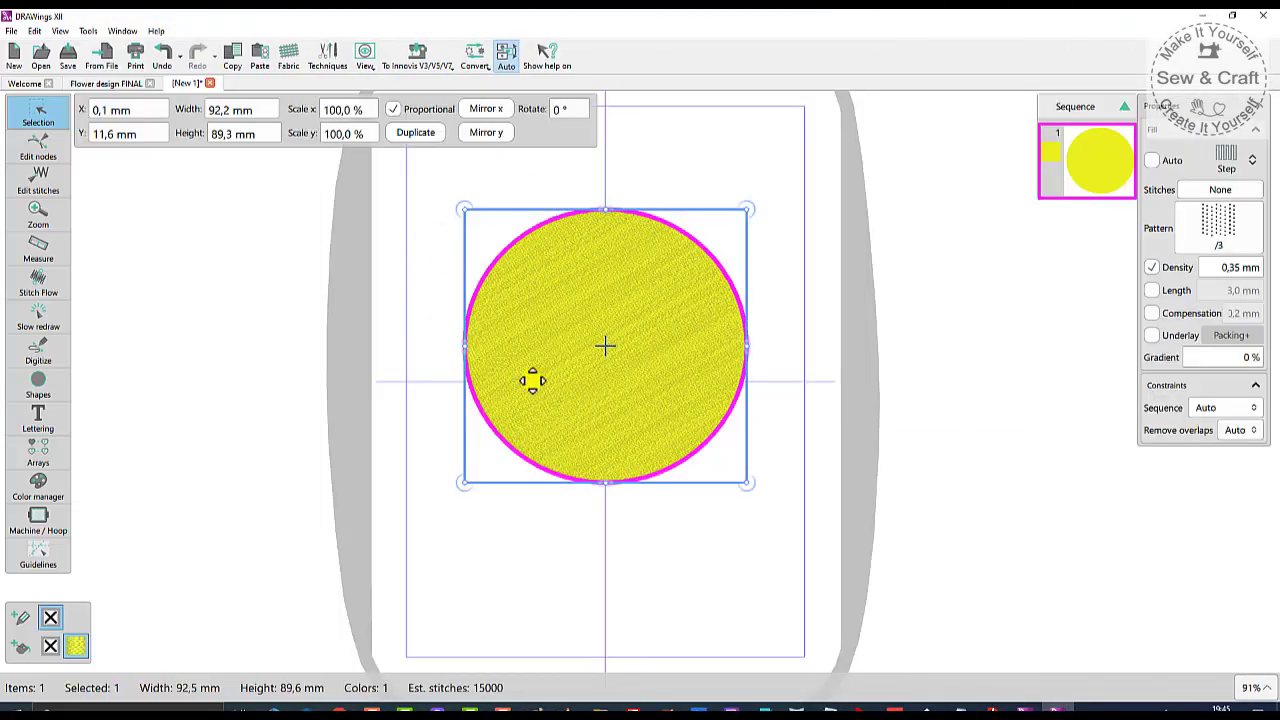
click(1154, 267)
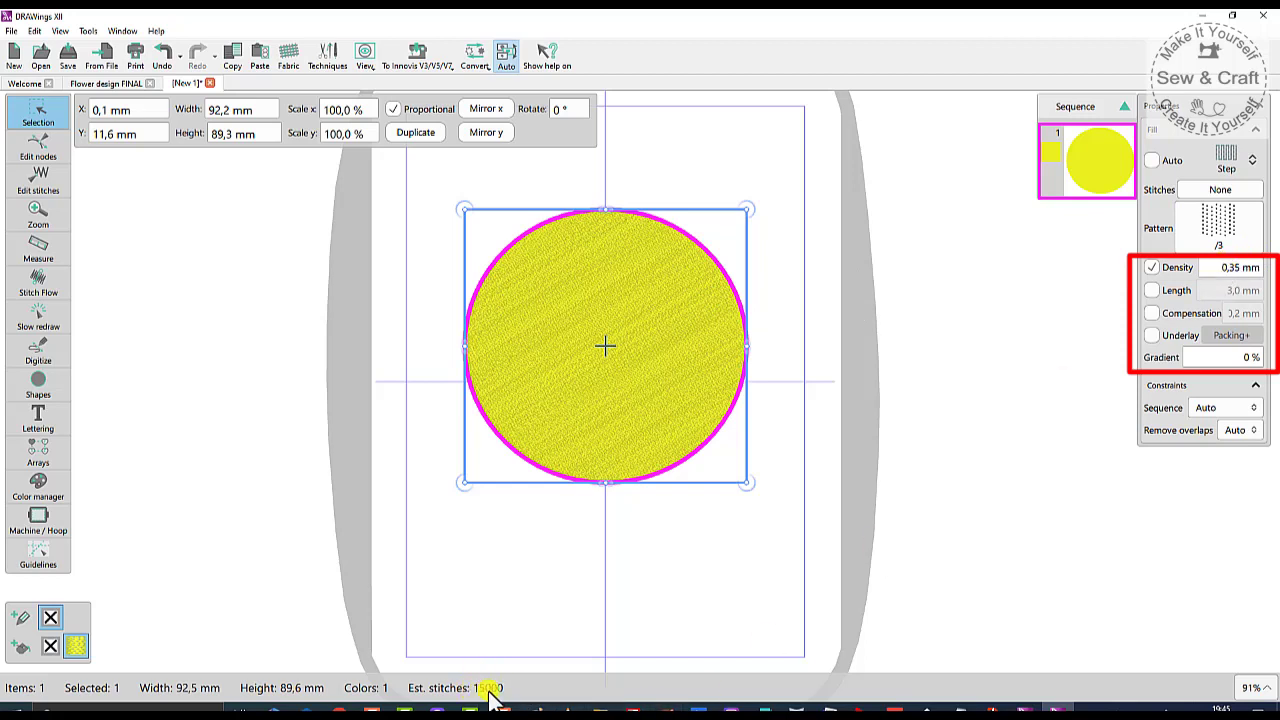
click(1232, 270)
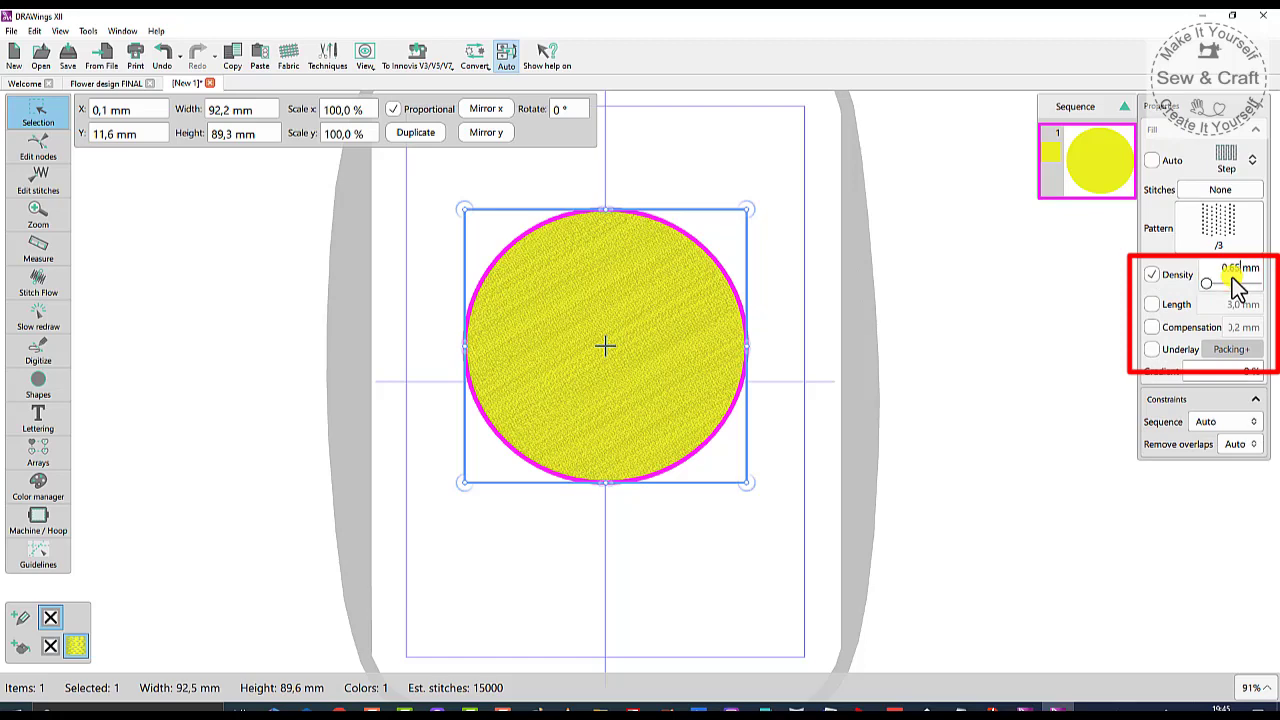
key(Return)
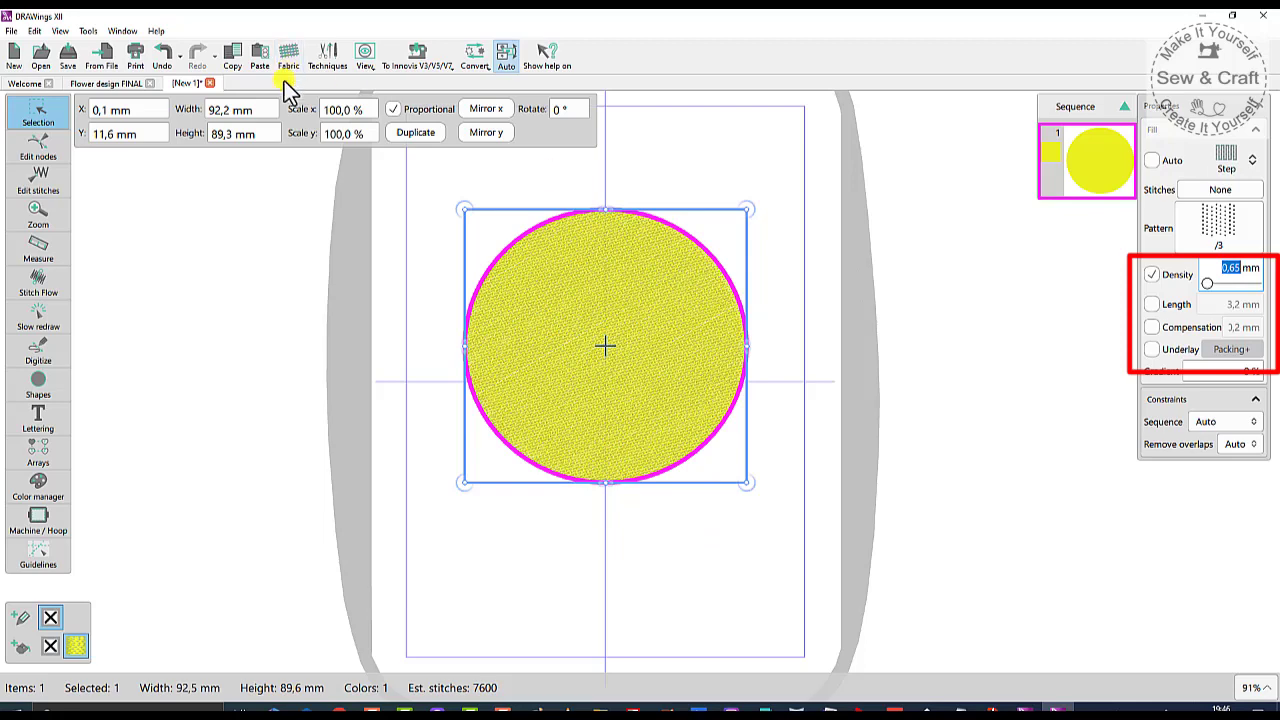
- Switch to the Flower design FINAL document and examine the density setting of the pale pink neck and shoulder fill
click(100, 90)
scroll(570, 430, down, 2)
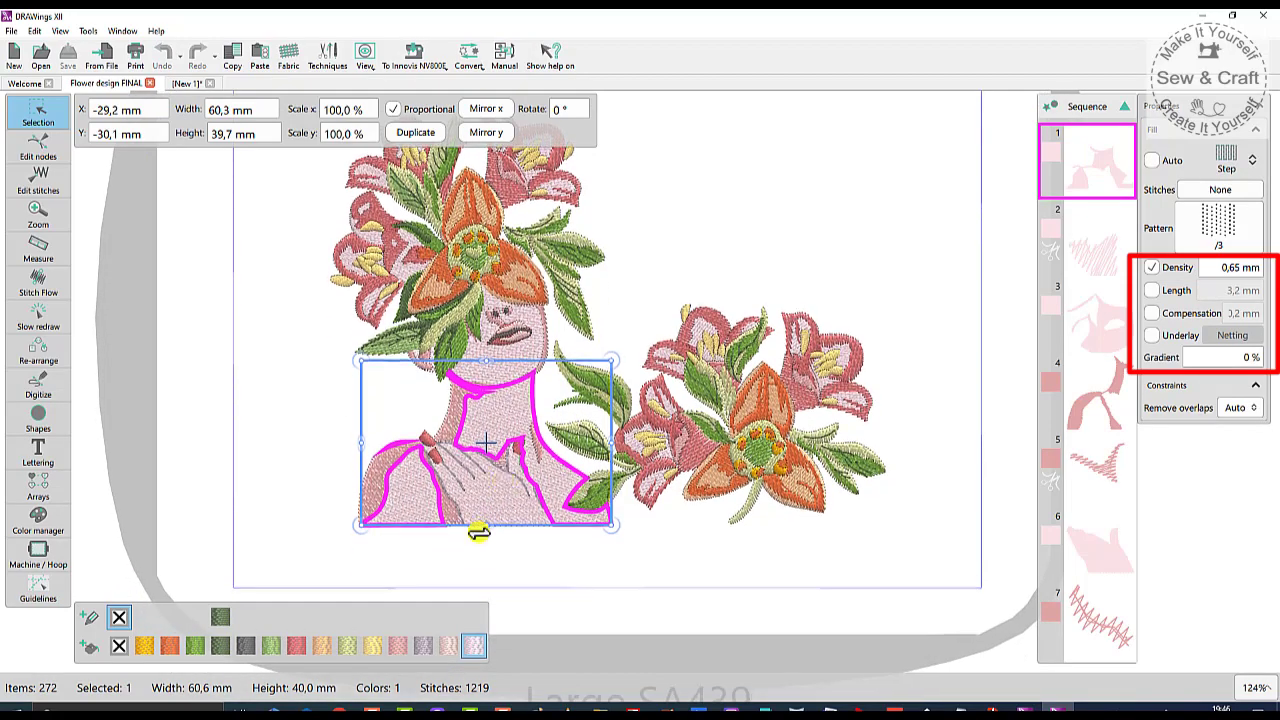
- Examine the stitch spacing of the pale pink neck and shoulder fill in close-up and within the whole flower design
scroll(523, 491, up, 5)
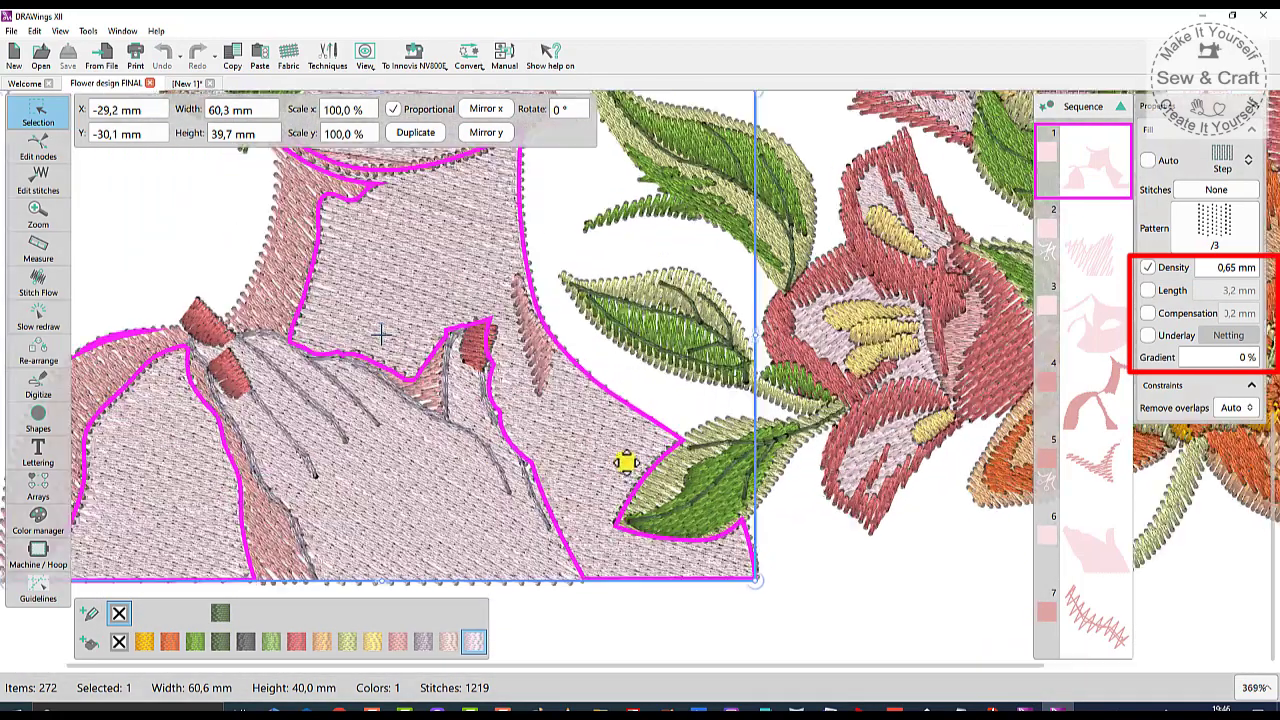
scroll(625, 468, up, 1)
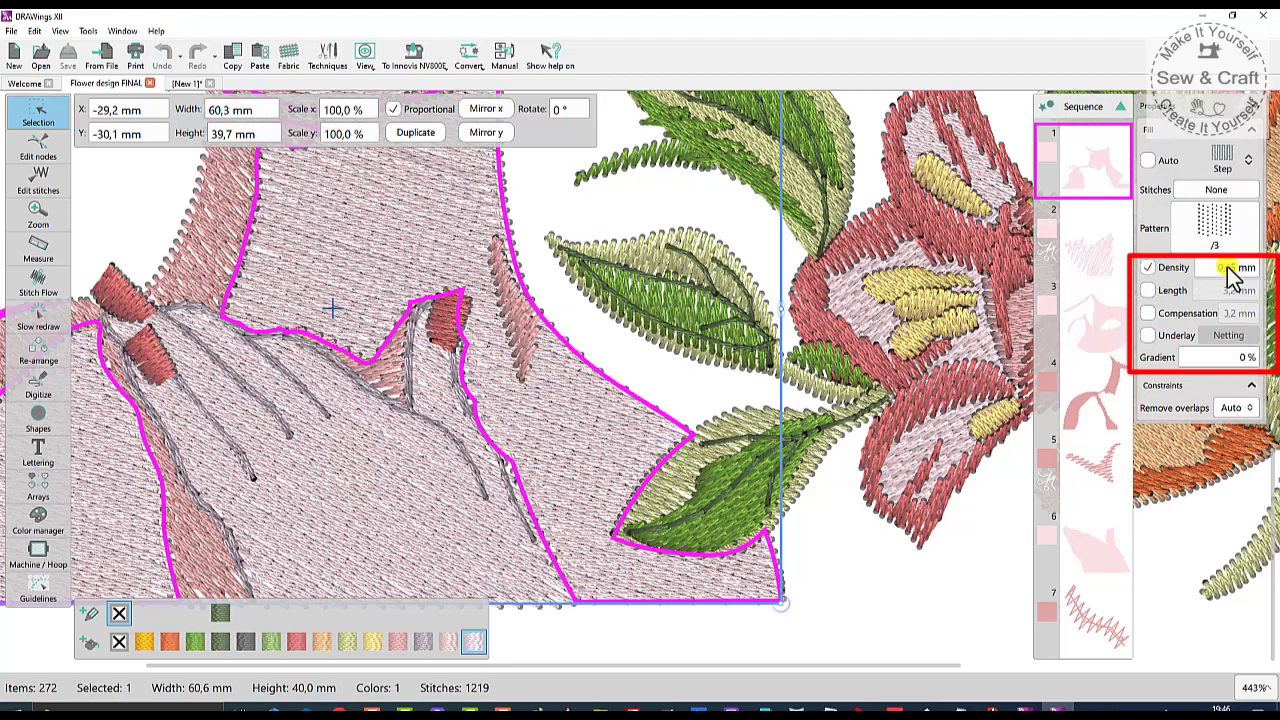
scroll(684, 310, down, 3)
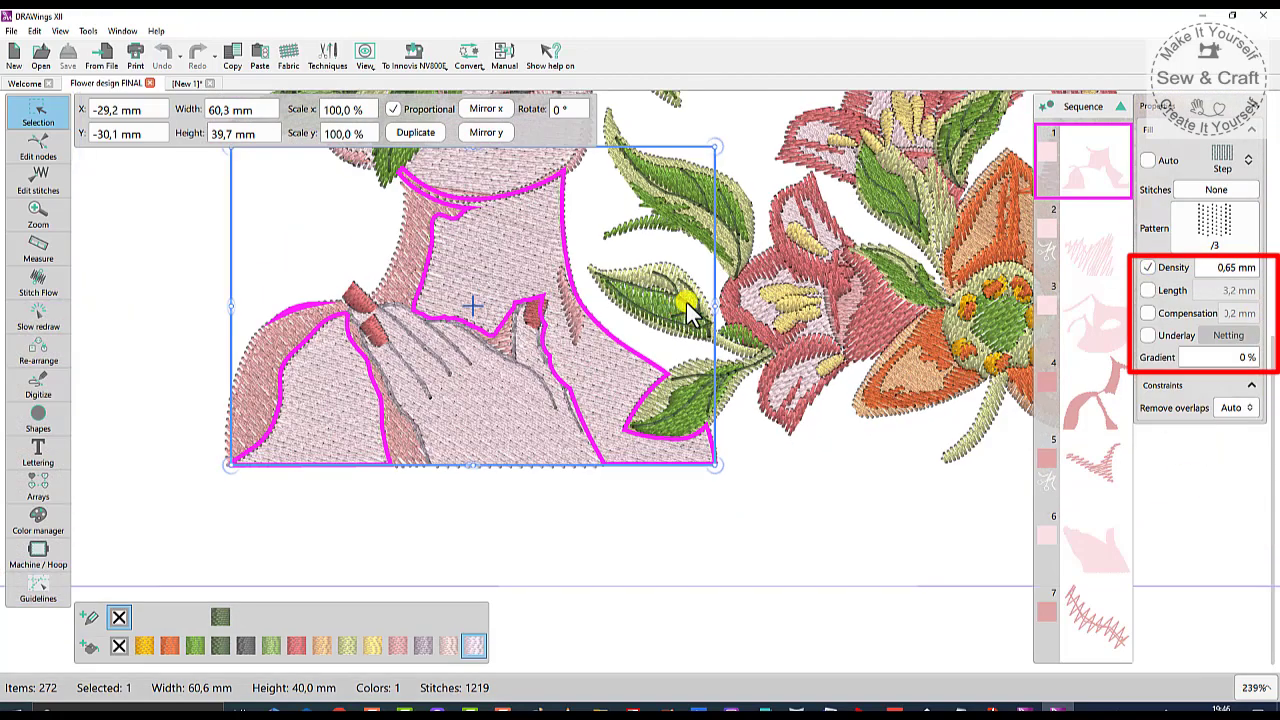
scroll(684, 312, down, 2)
scroll(835, 479, up, 3)
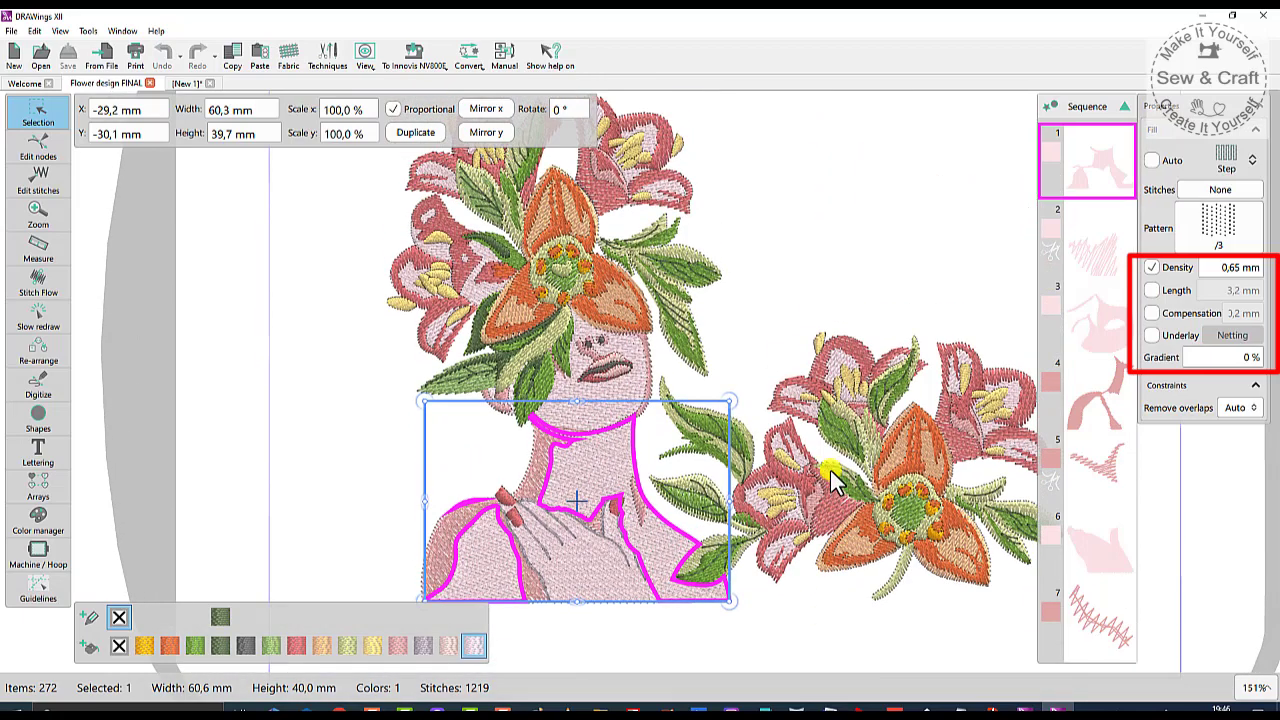
- Return to the new document and set the stitch length of the yellow circle's fill to 5,0 mm
click(190, 83)
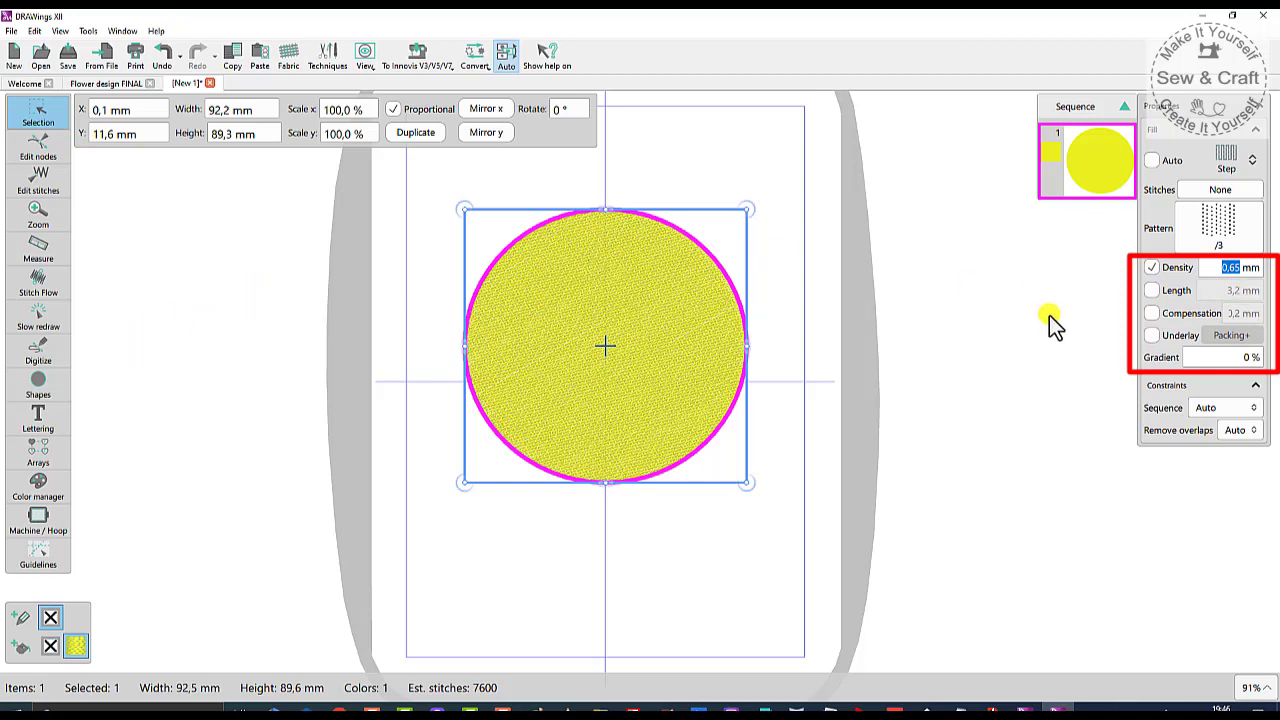
click(1152, 290)
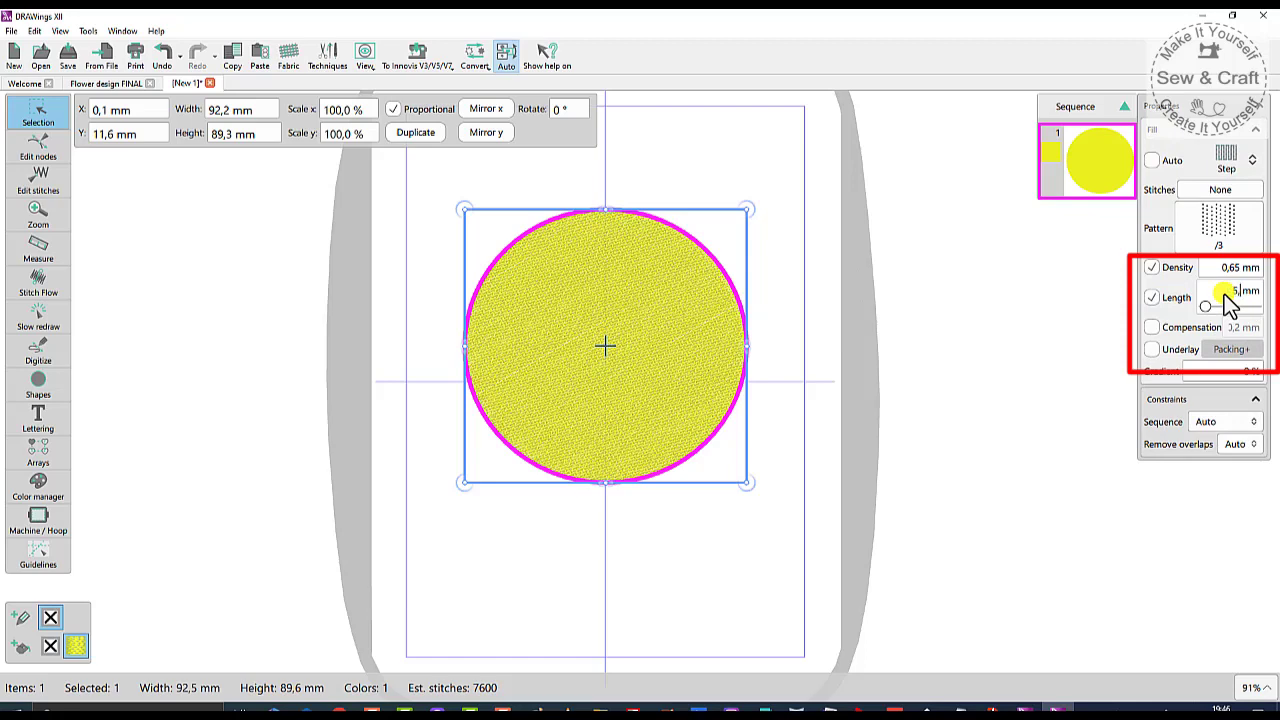
key(Return)
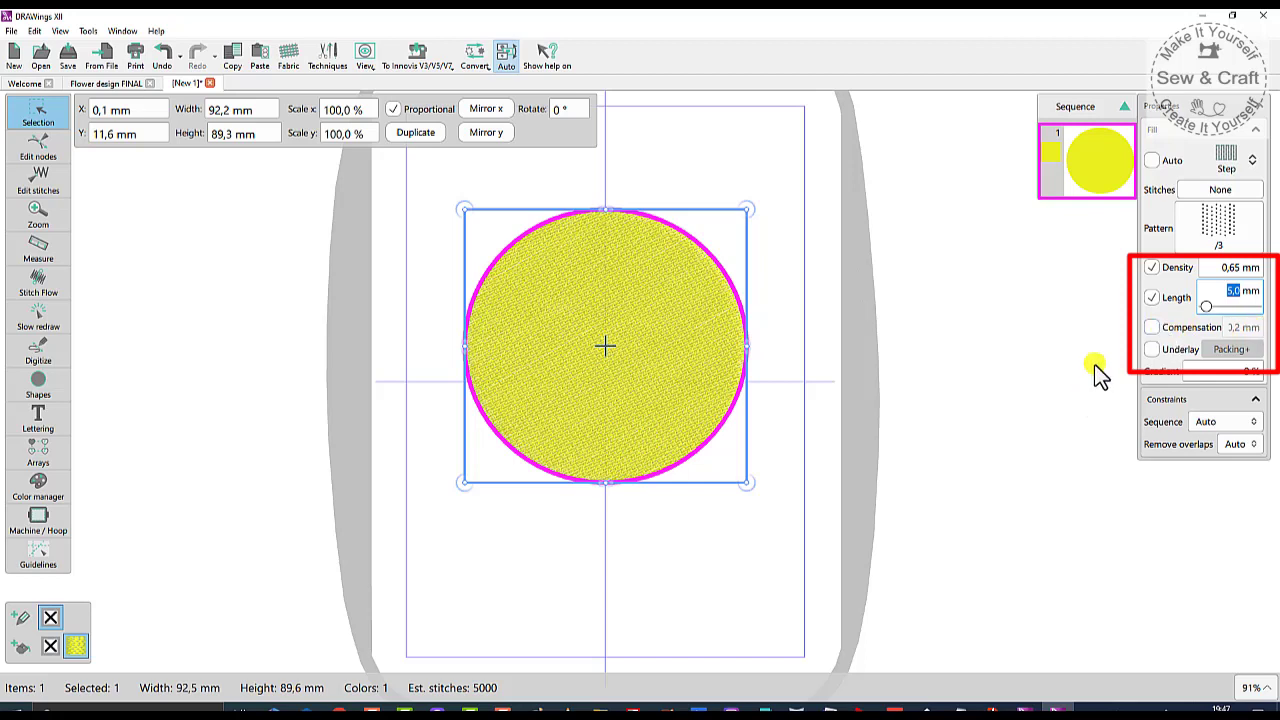
- Enable the custom underlay for the yellow circle's fill and look through the available underlay types
click(1152, 350)
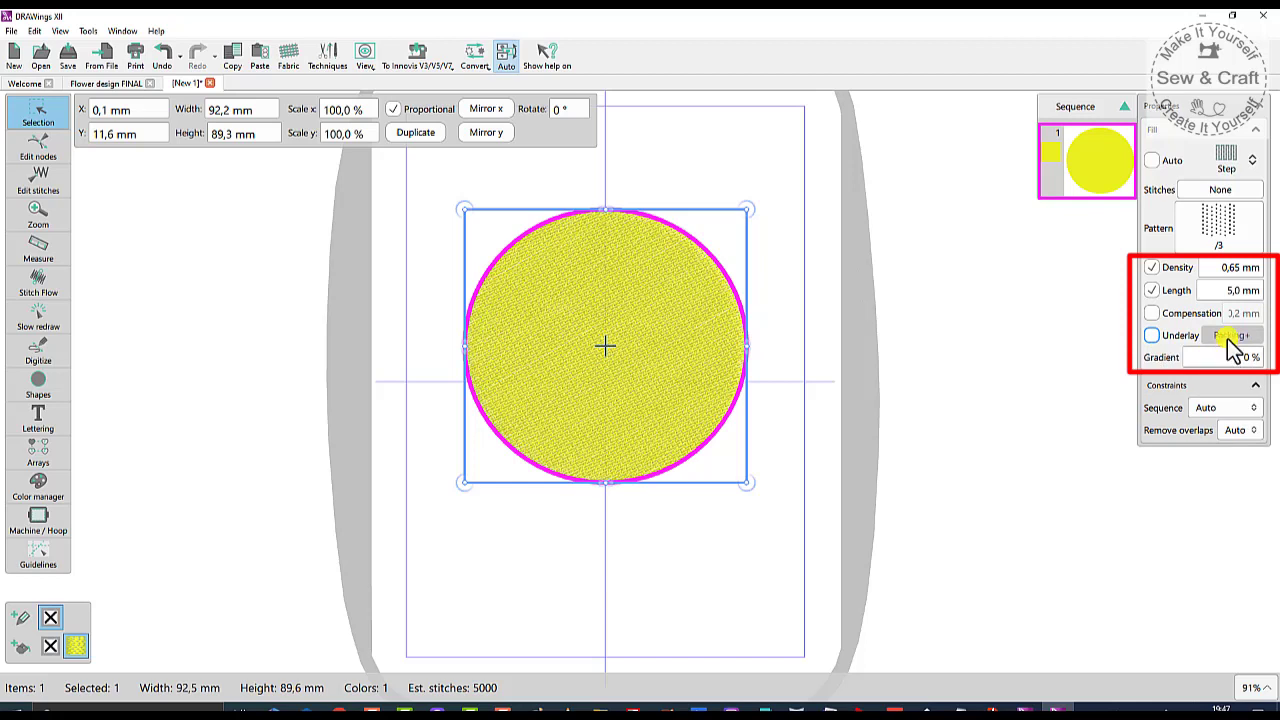
click(1228, 338)
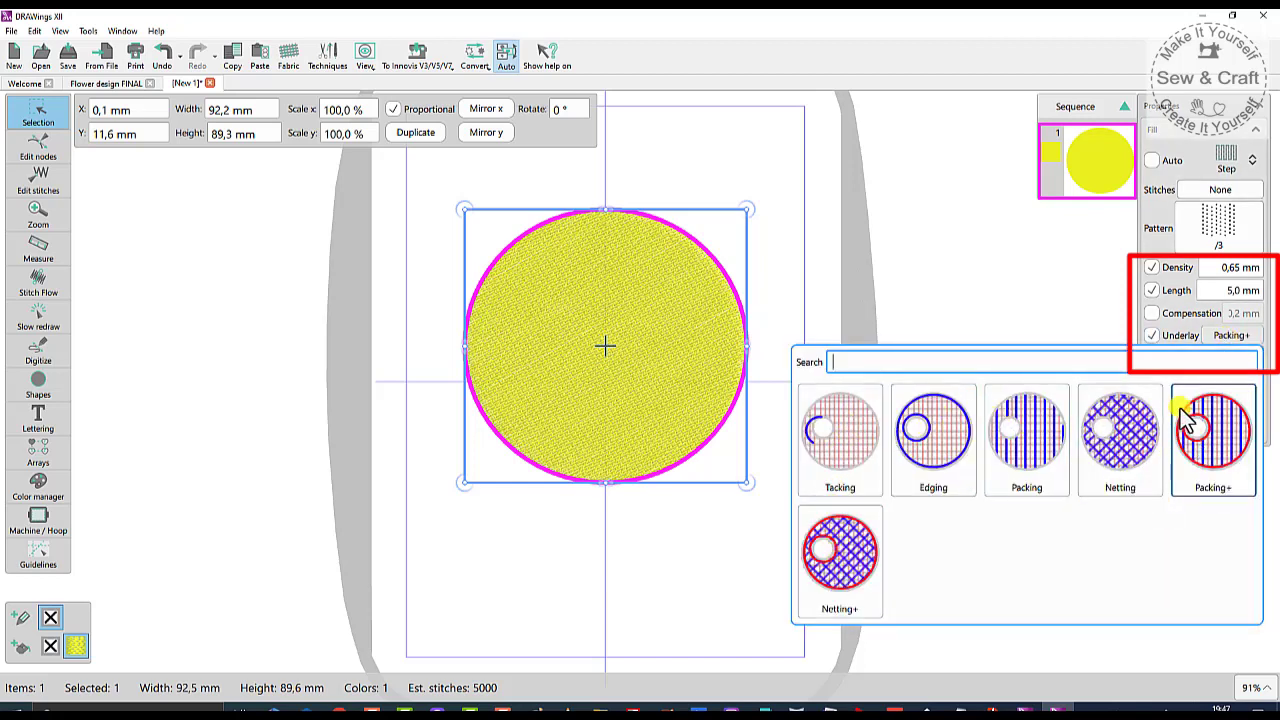
click(640, 603)
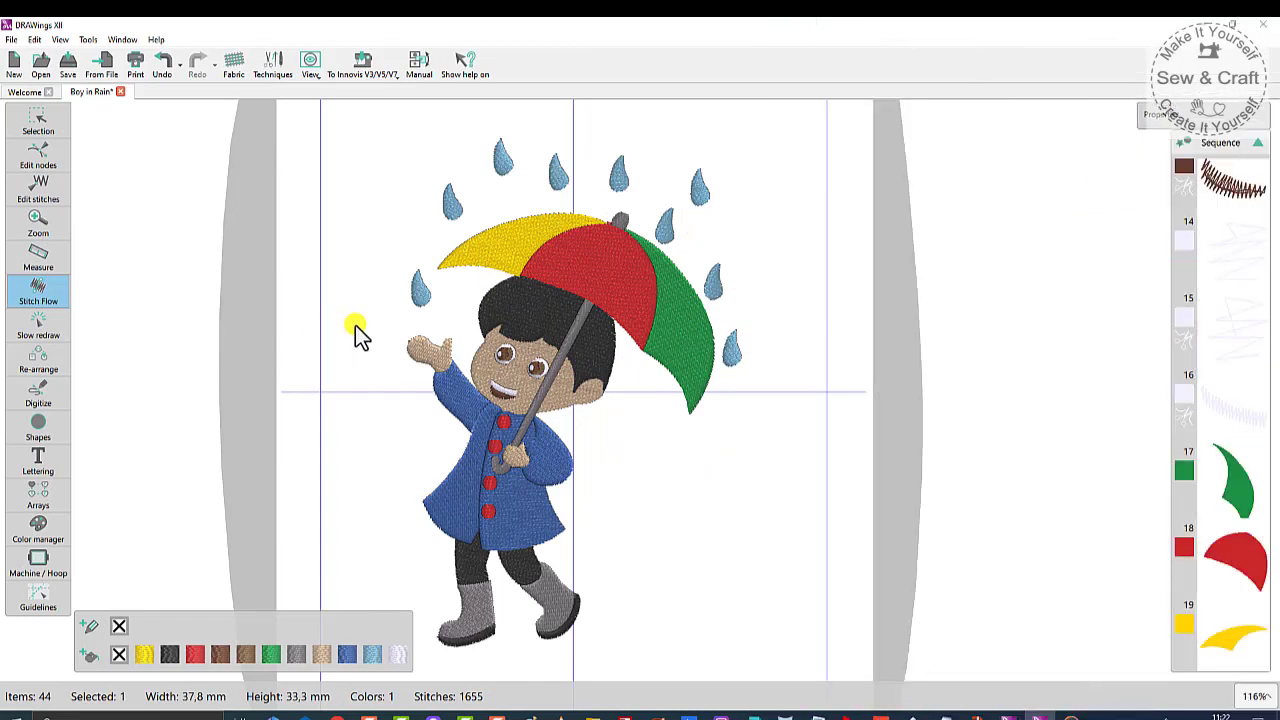
- Use Stitch Flow to bend the stitch direction line of the yellow umbrella panel into a curve
click(24, 290)
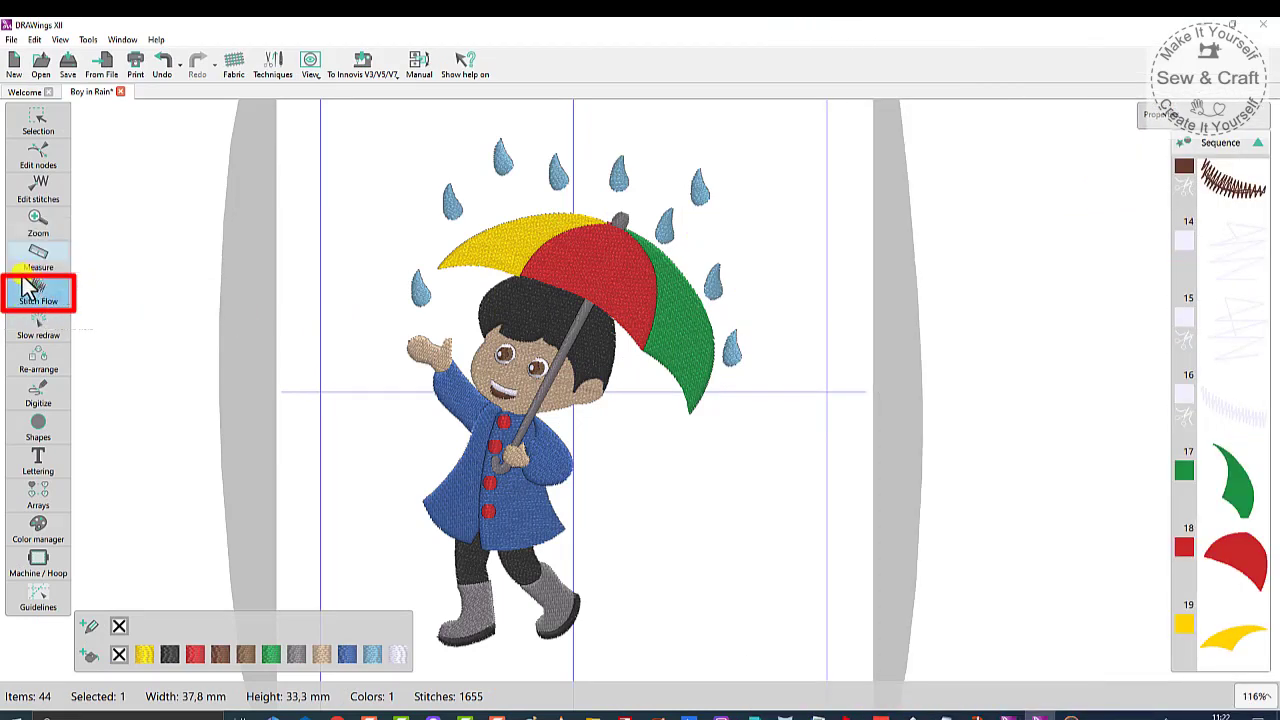
click(483, 250)
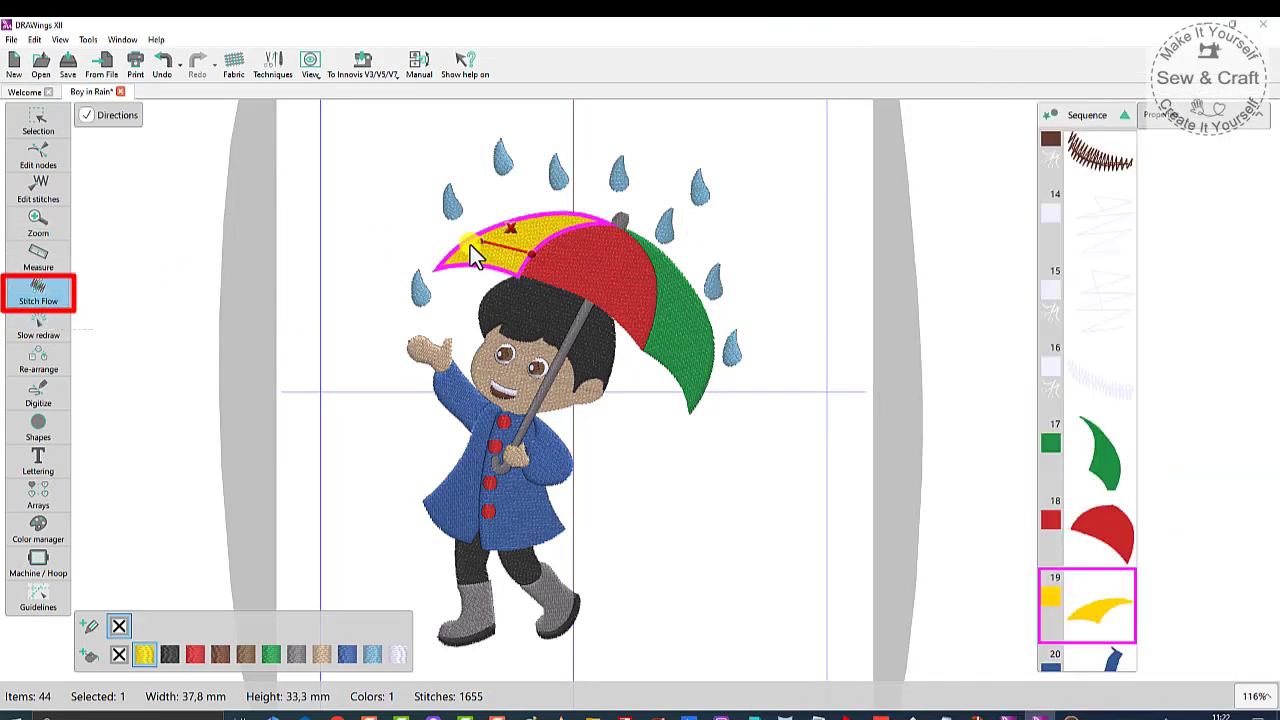
drag(480, 242, 536, 260)
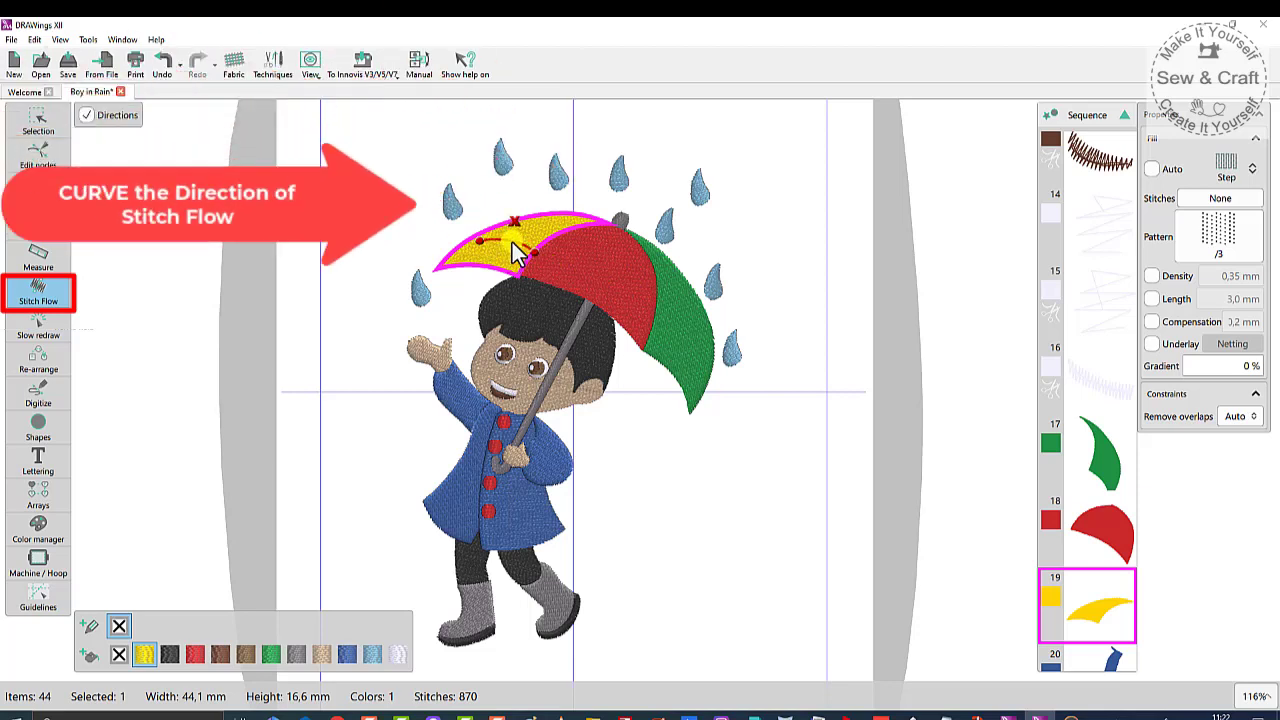
drag(509, 246, 512, 242)
- Check the red umbrella panel's stitch direction, and draw a curved direction line across the green panel
click(592, 288)
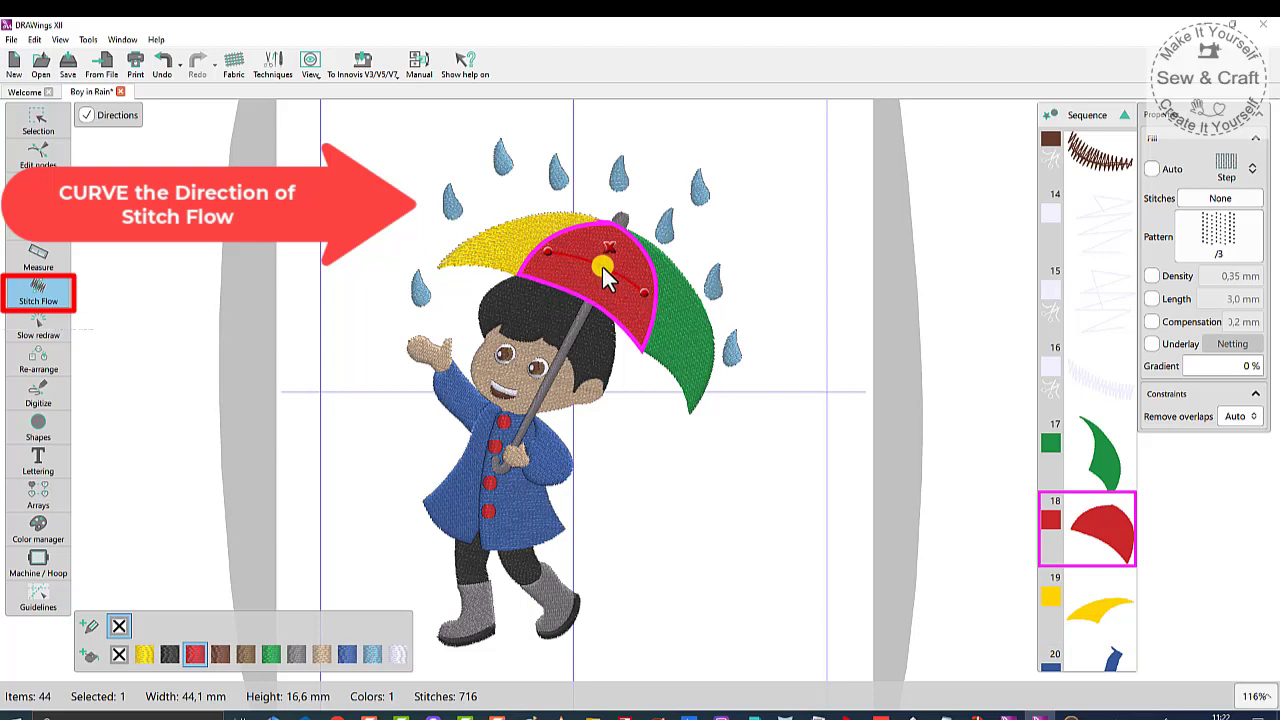
click(676, 354)
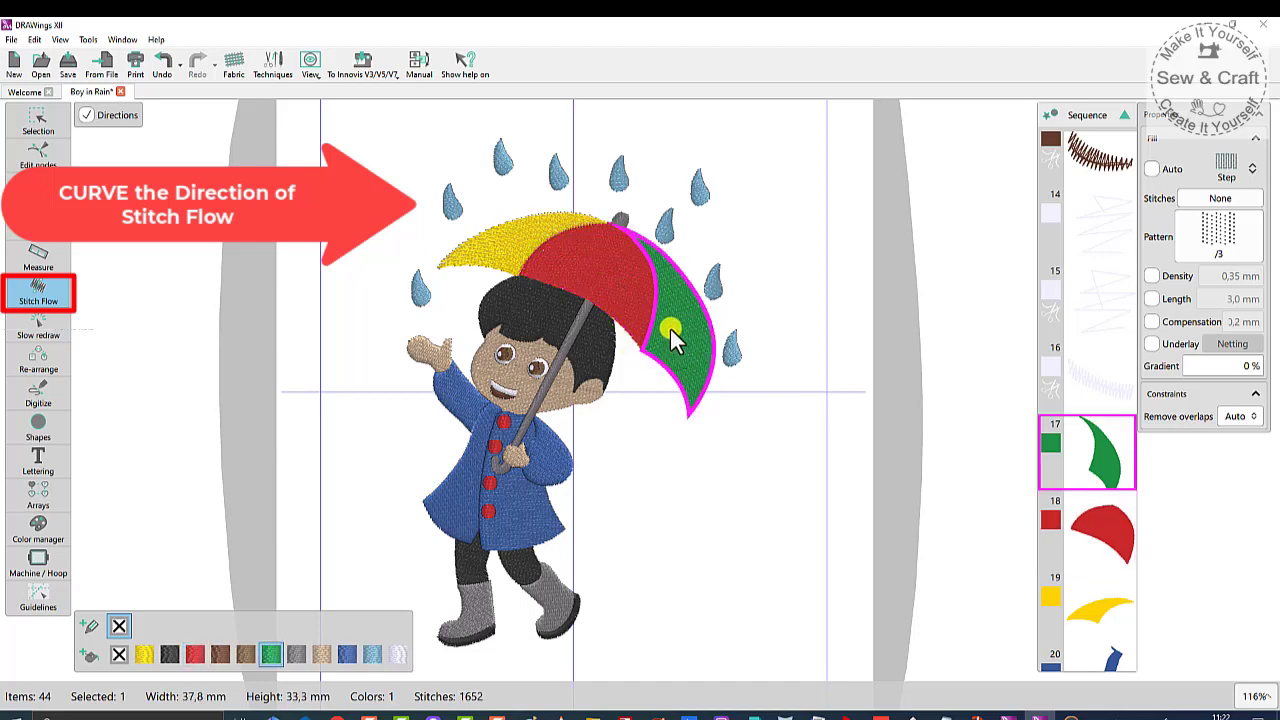
drag(659, 321, 701, 351)
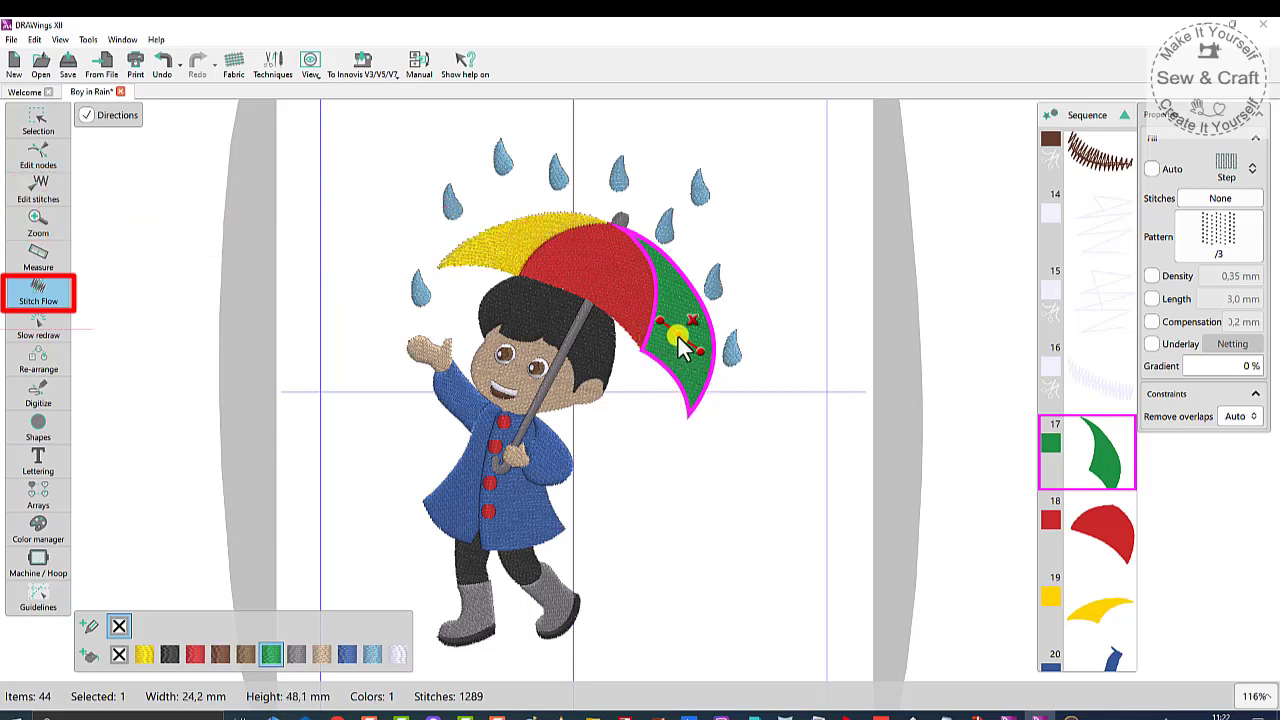
drag(679, 330, 663, 268)
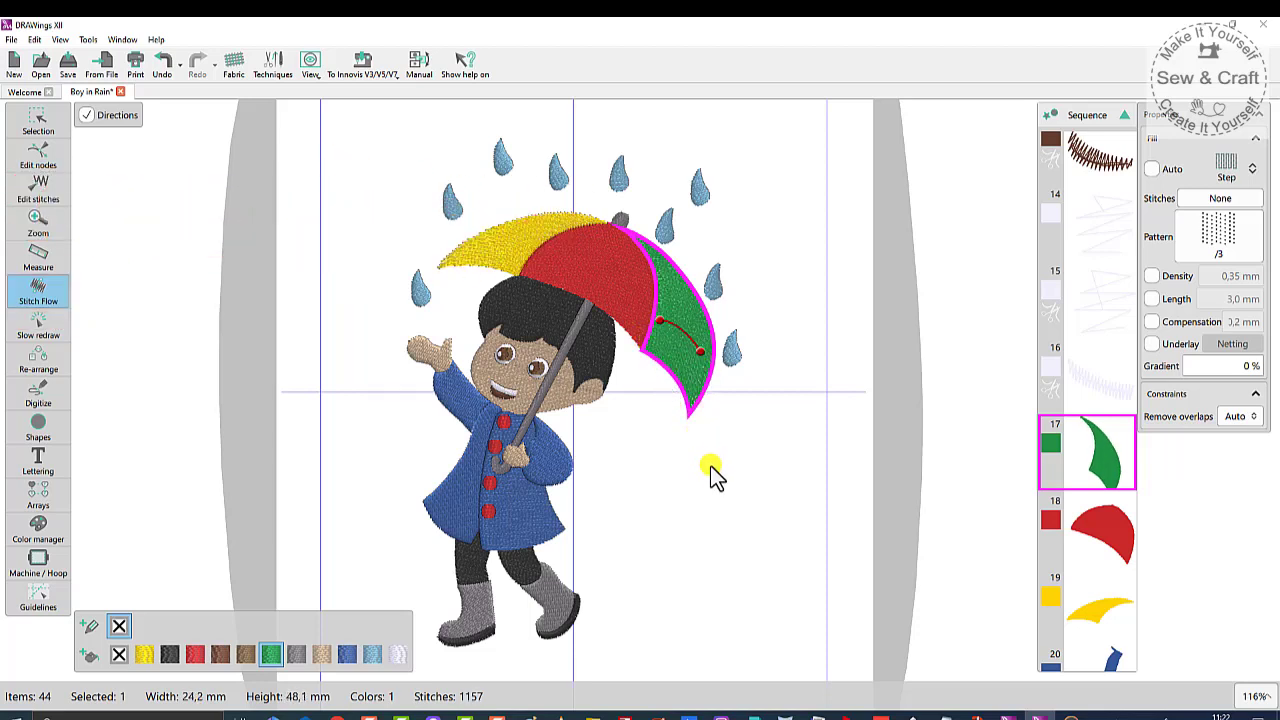
click(775, 490)
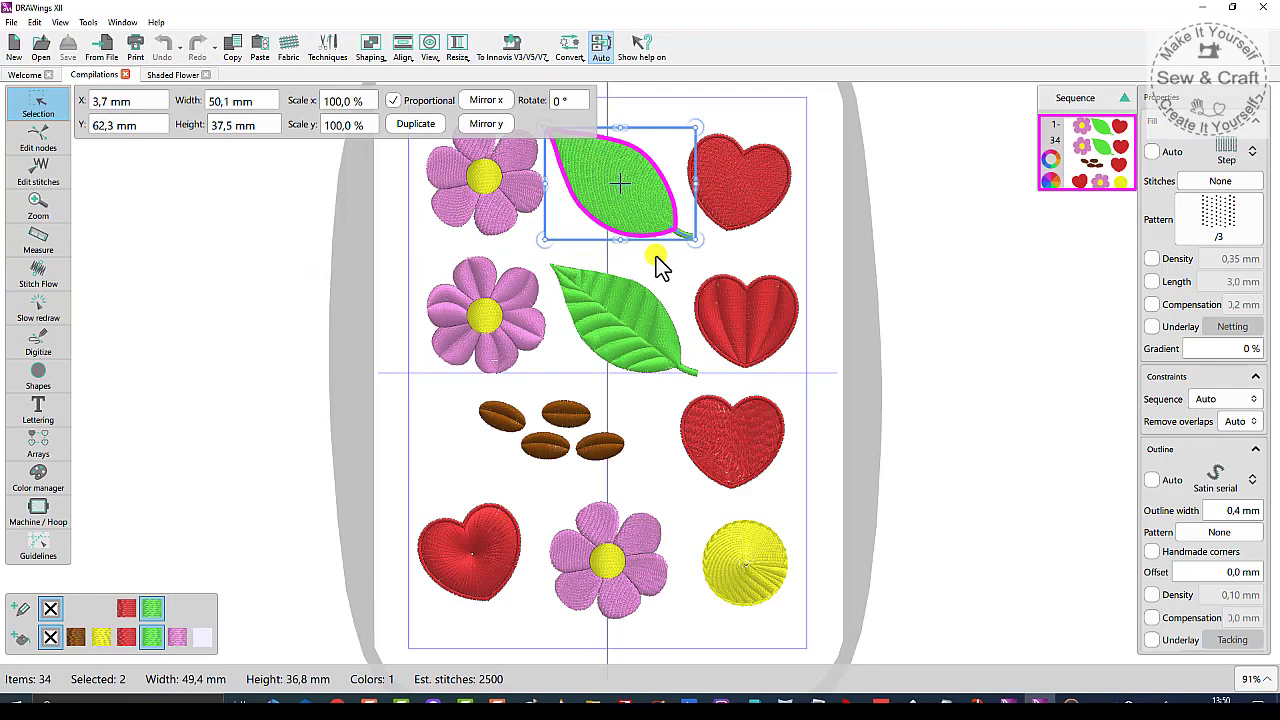
- Examine with Stitch Flow the curved stitch directions of the top-row green leaf and red heart in the Compilations design
scroll(656, 256, up, 2)
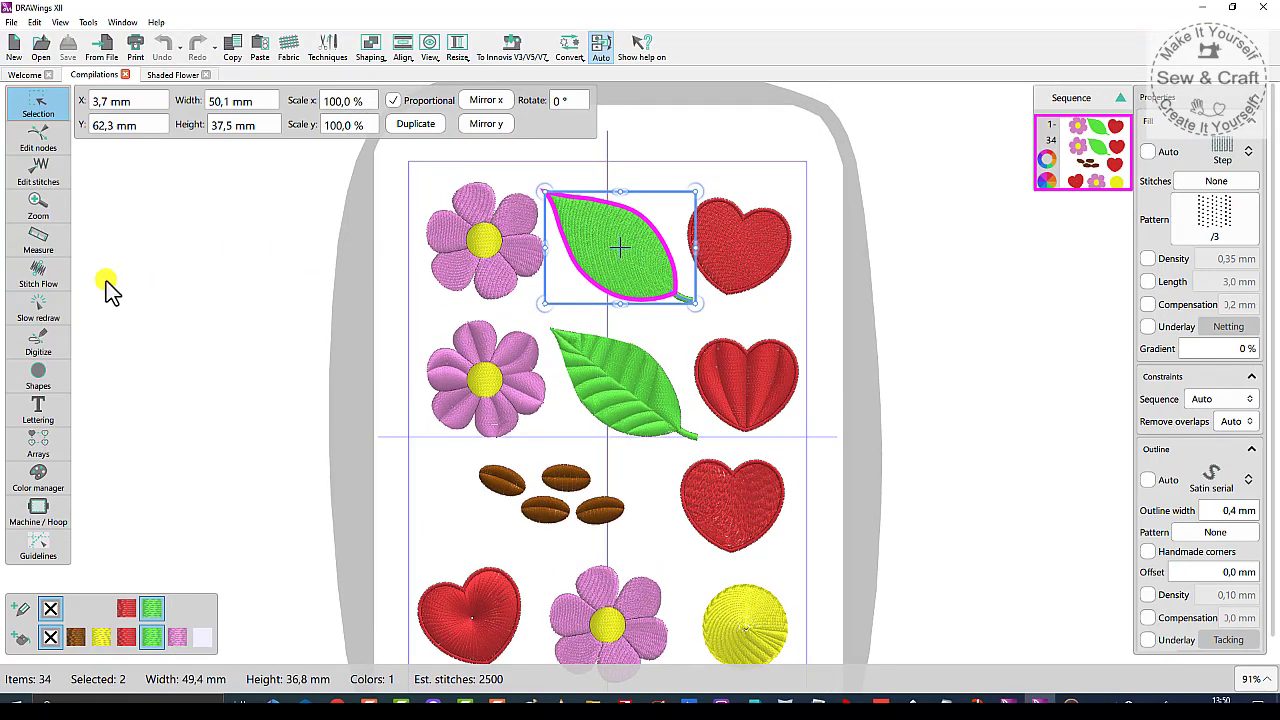
click(48, 273)
click(618, 251)
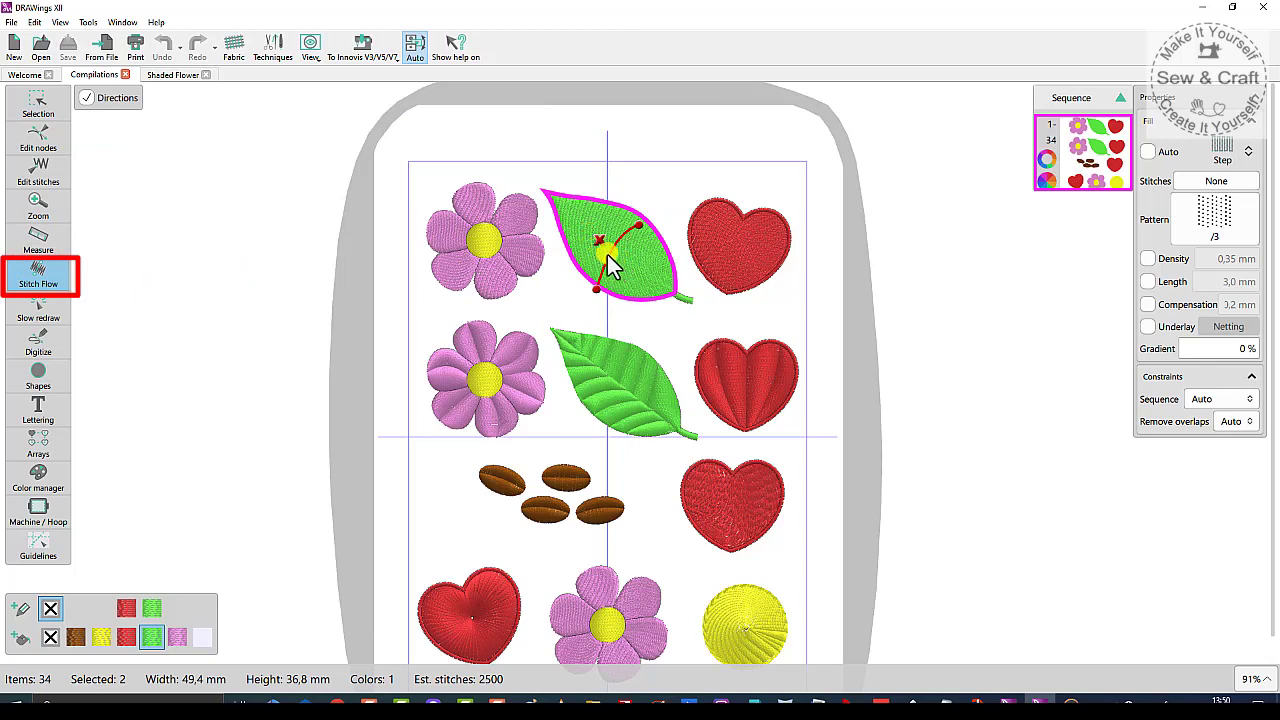
click(546, 242)
scroll(756, 251, up, 1)
click(744, 245)
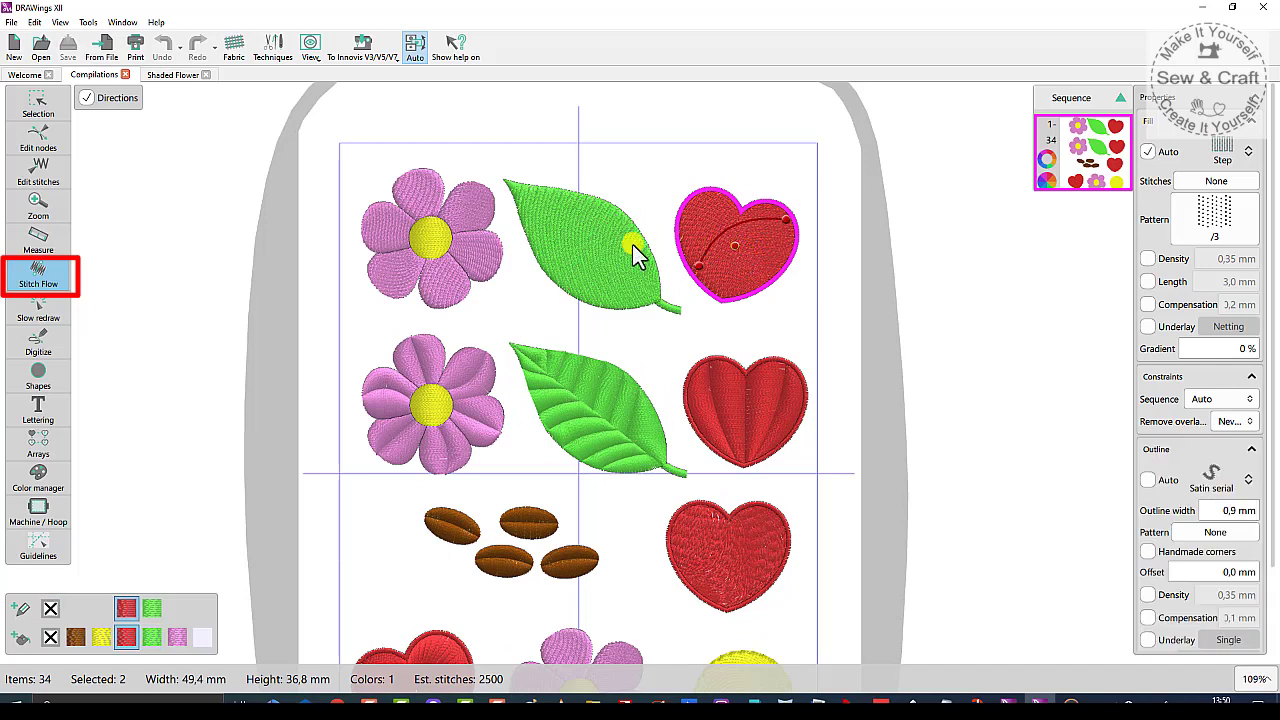
- Adjust the curve of the stitch direction line in the right-hand petal of the top-row pink flower
click(472, 221)
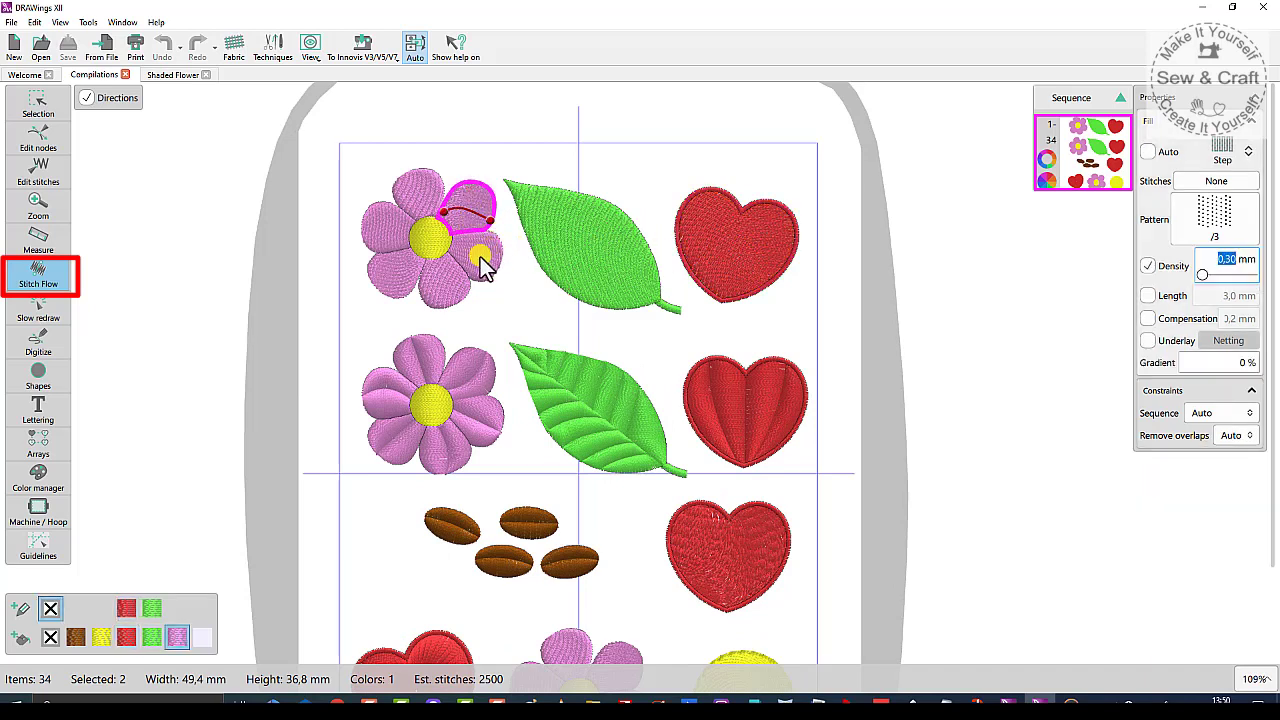
click(479, 256)
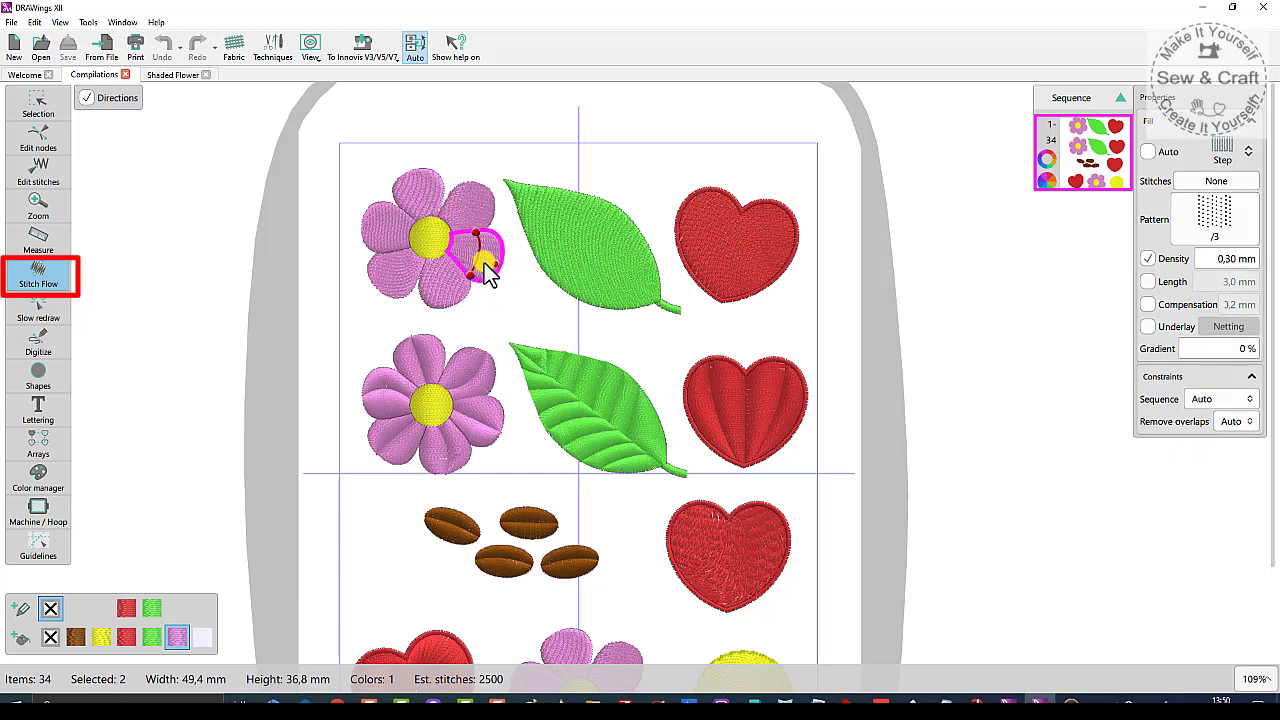
click(481, 253)
click(689, 169)
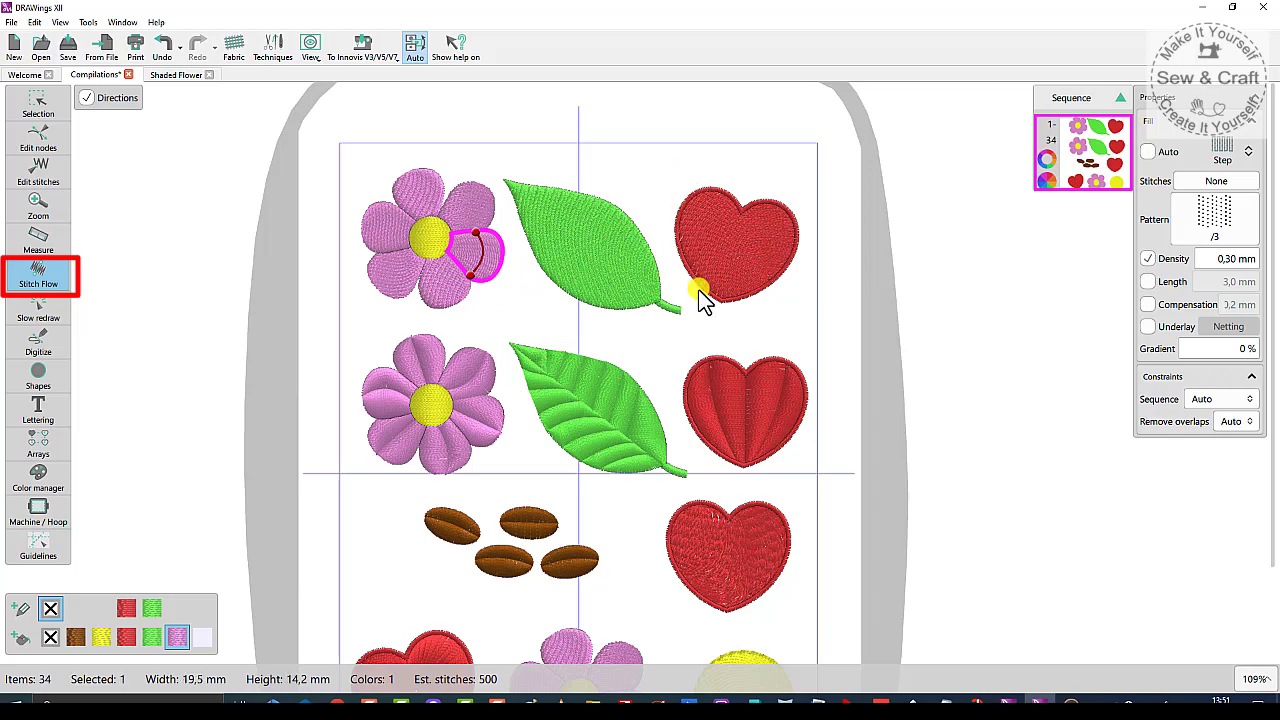
- Activate the Divide mode for a petal of the second-row pink flower and examine the divide lines of the second-row leaf
scroll(700, 300, down, 2)
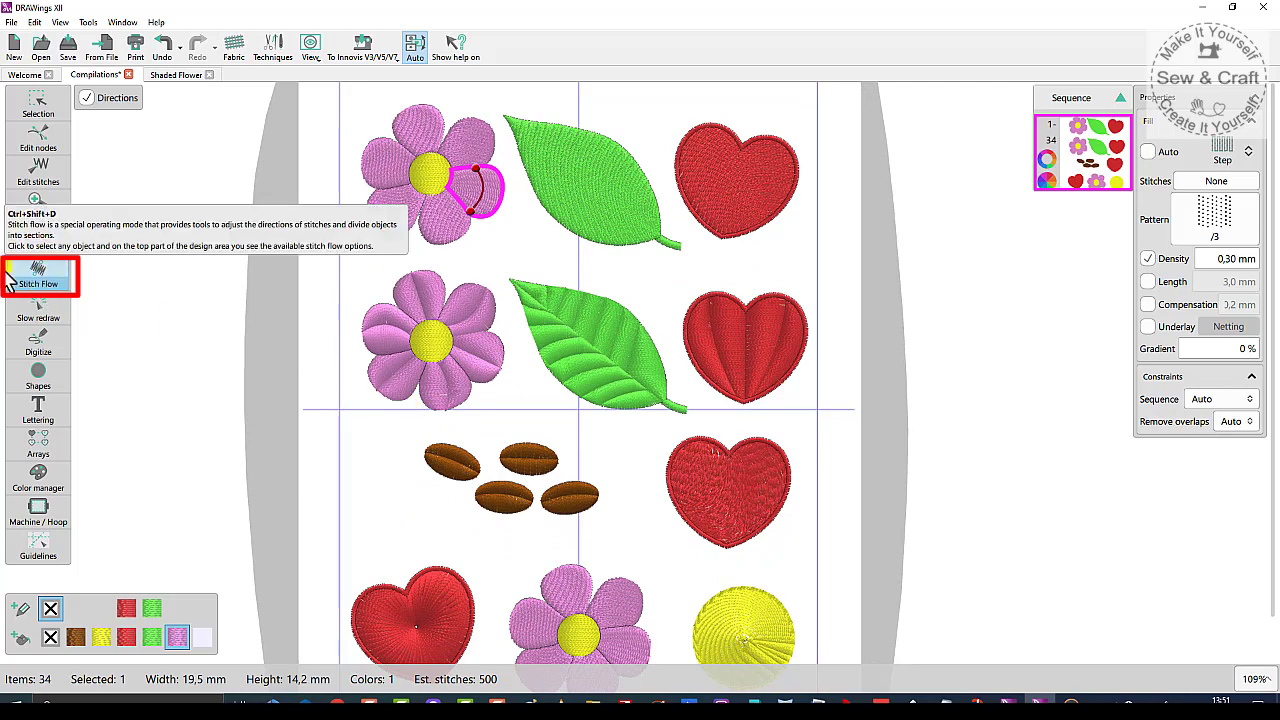
click(415, 378)
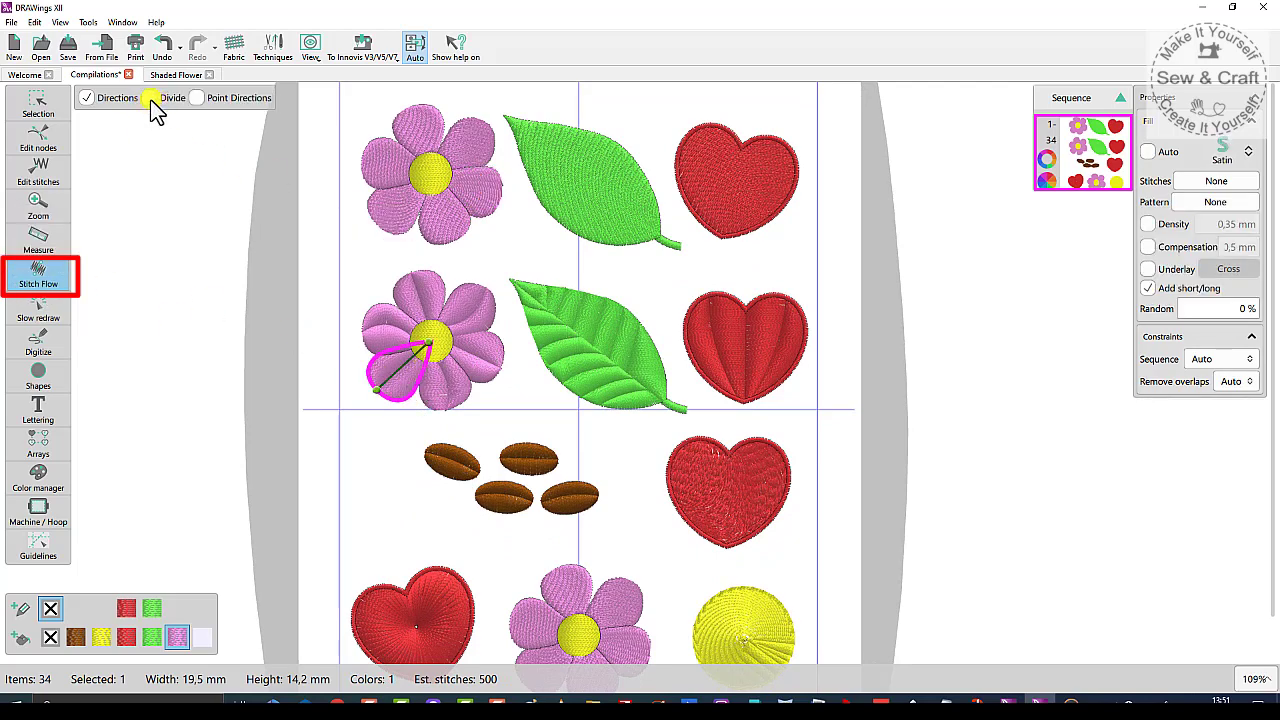
scroll(637, 378, up, 1)
click(649, 368)
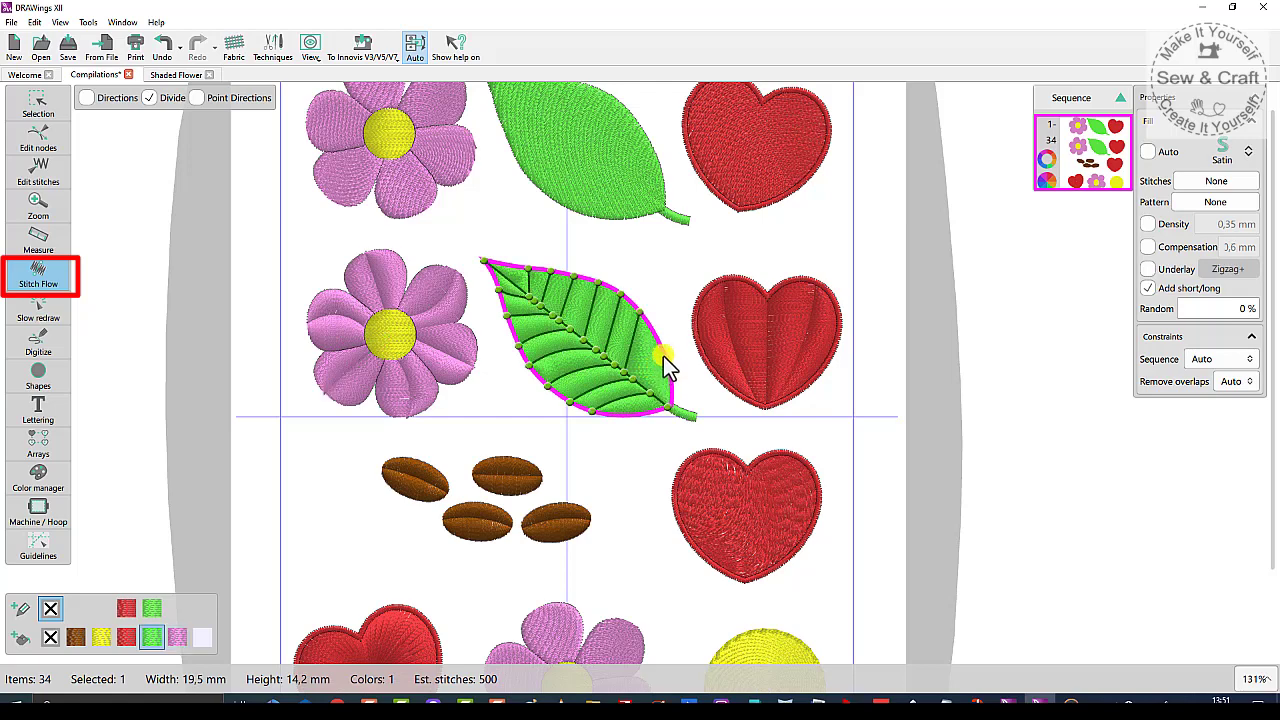
click(649, 382)
click(637, 384)
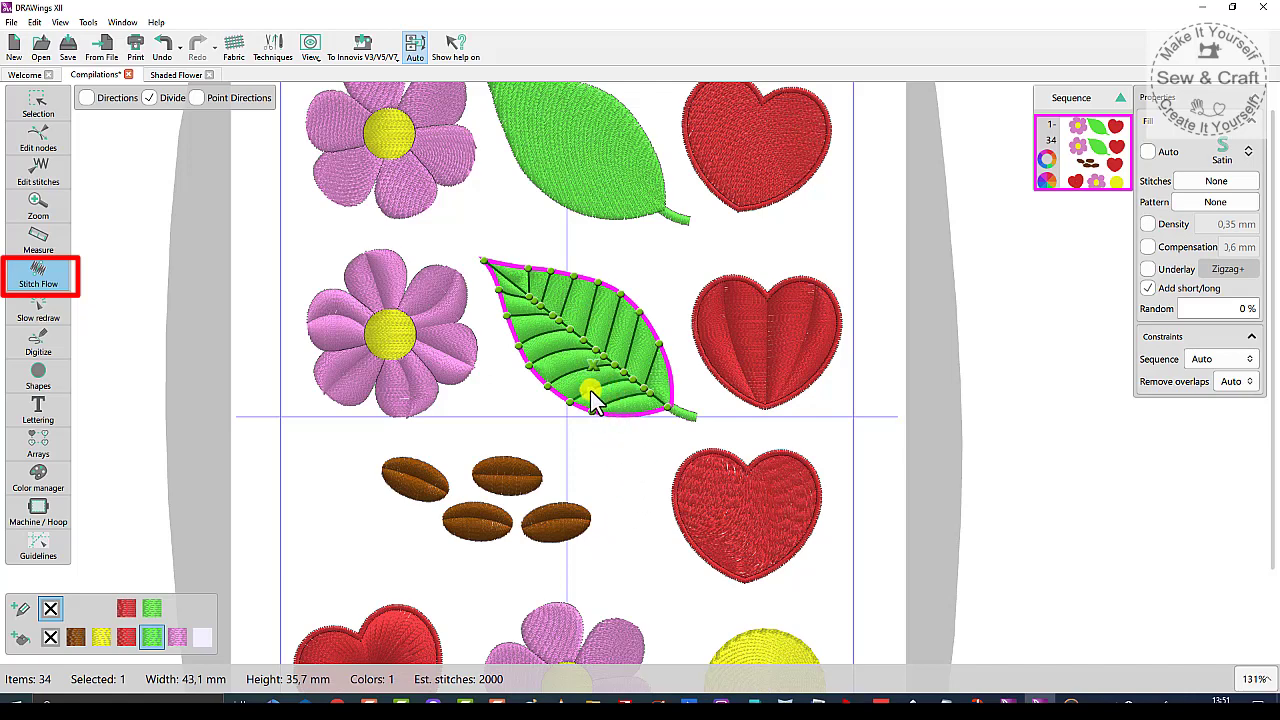
drag(590, 392, 557, 352)
click(627, 570)
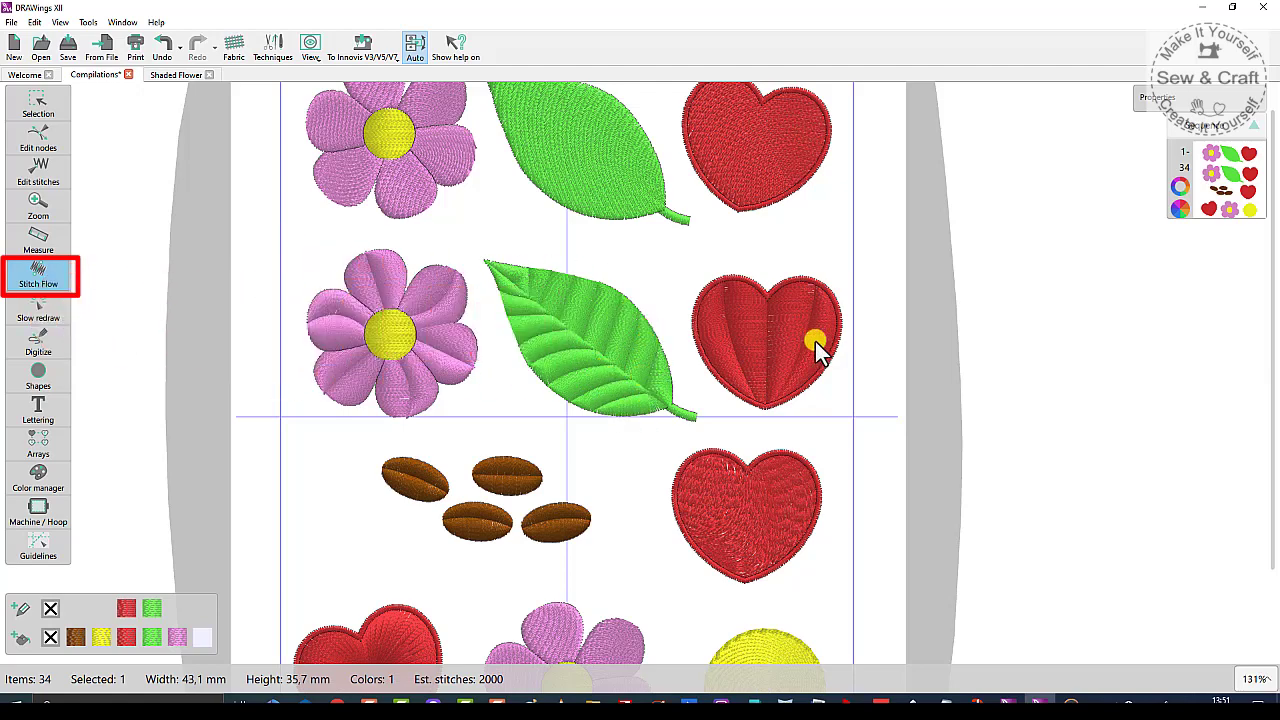
- Examine the curved divide lines in the second-row red heart and in the upper-right coffee bean
click(789, 316)
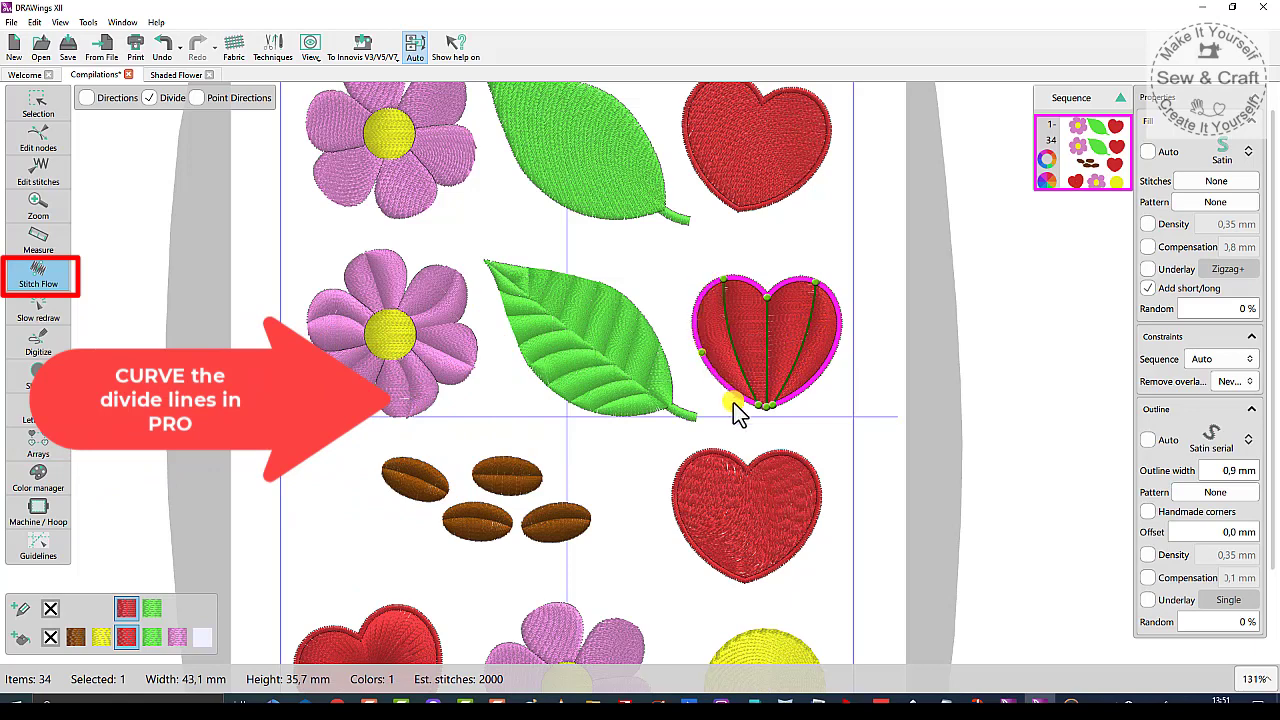
scroll(680, 428, down, 3)
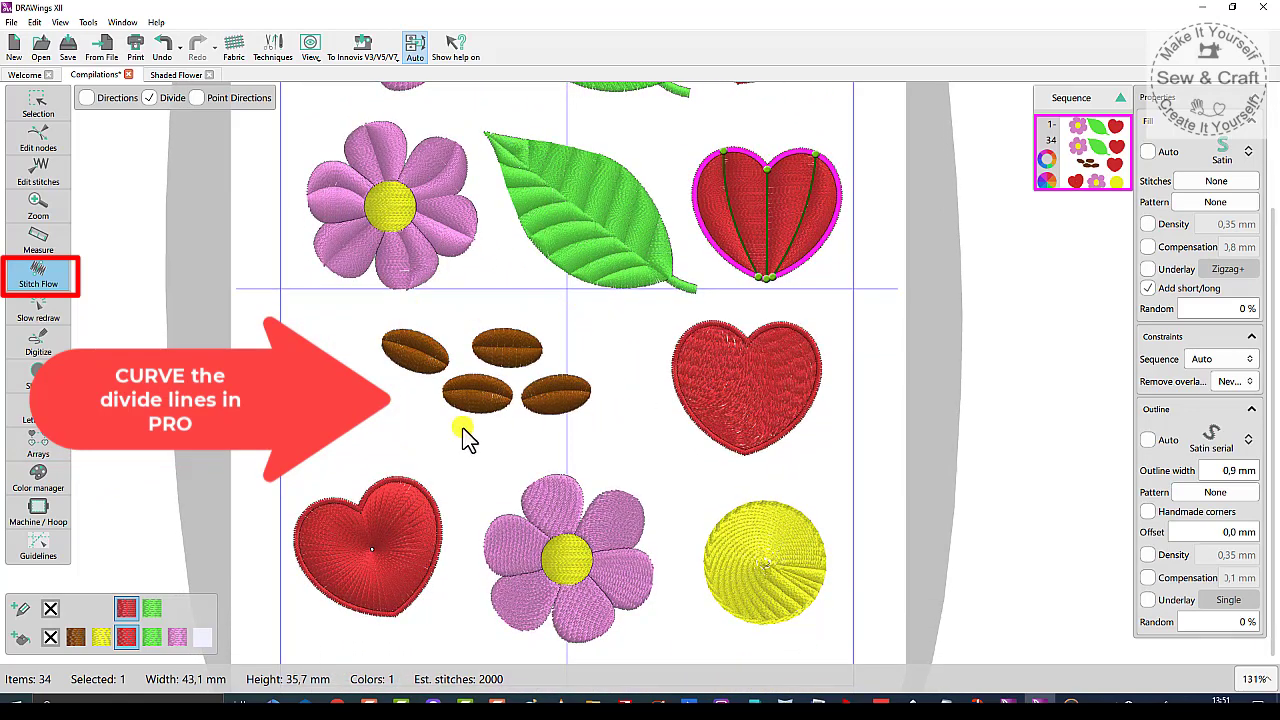
click(508, 354)
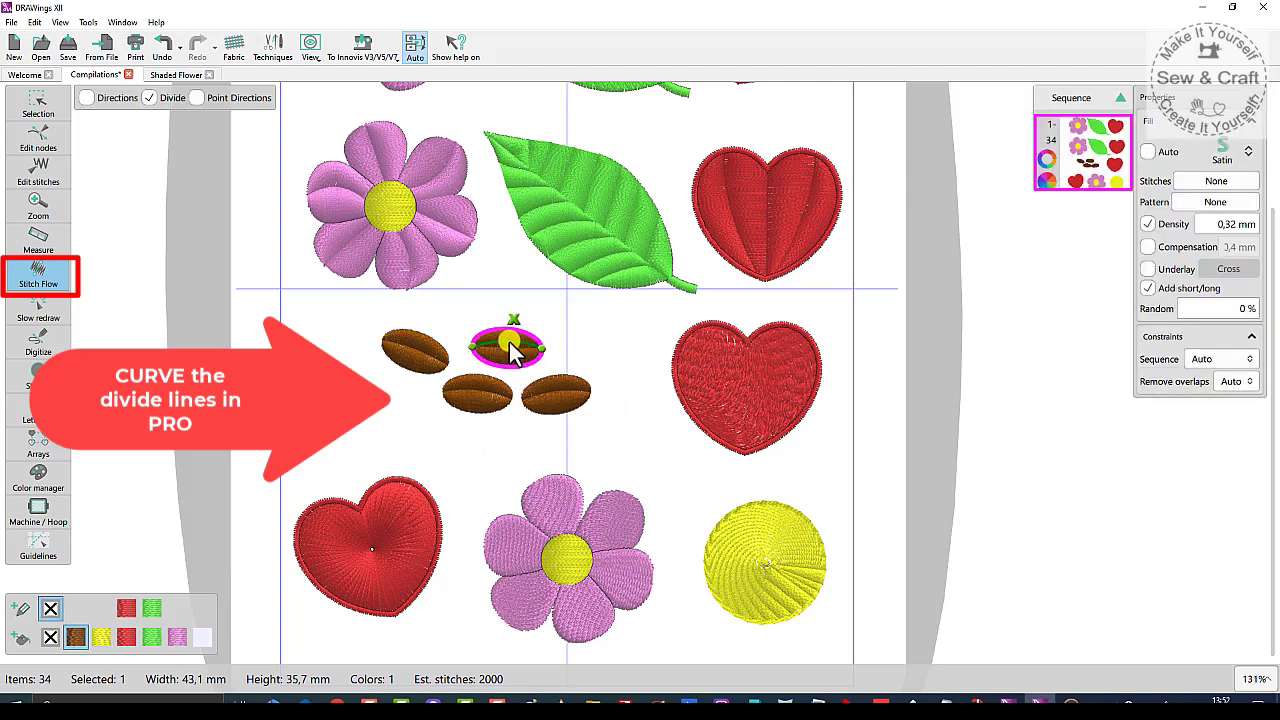
click(509, 342)
click(614, 414)
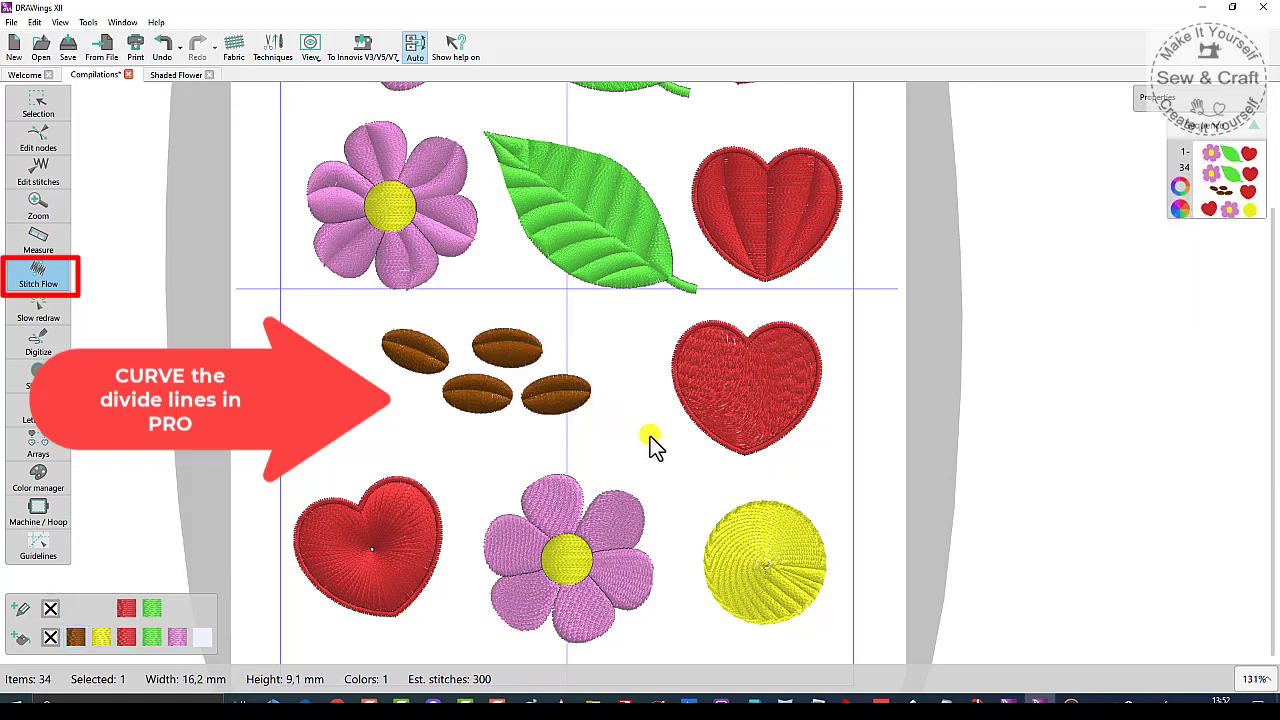
- Examine the two curved divide lines in the piping-filled red heart beside the coffee beans
click(746, 410)
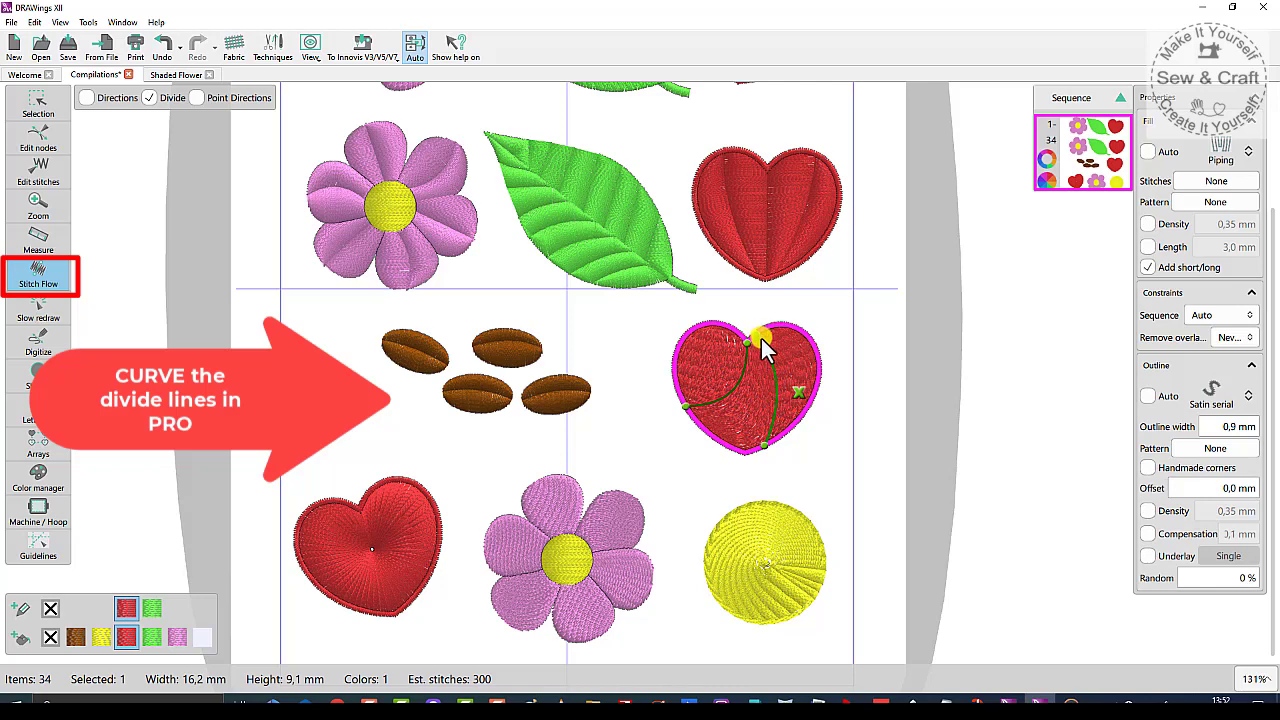
drag(766, 434, 746, 340)
scroll(650, 432, down, 2)
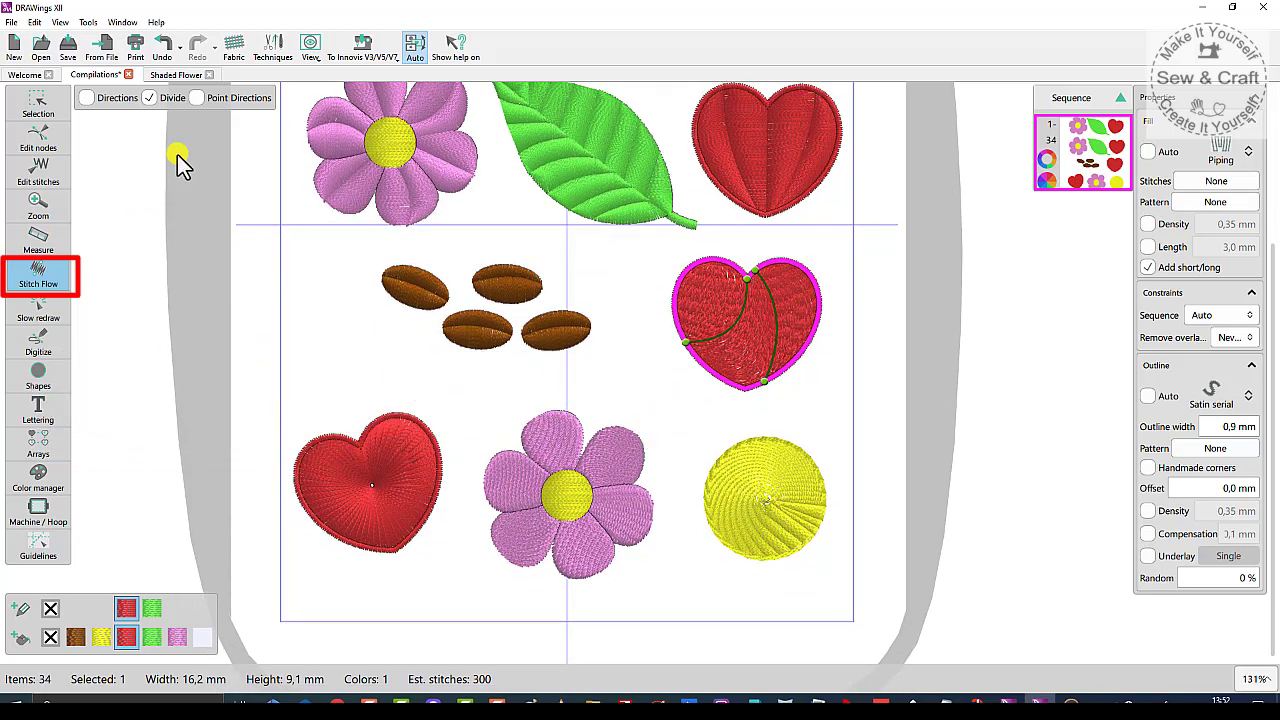
- Switch Stitch Flow to Point Directions and examine the direction points of the bottom-row flower's yellow centre and the yellow circle
click(196, 98)
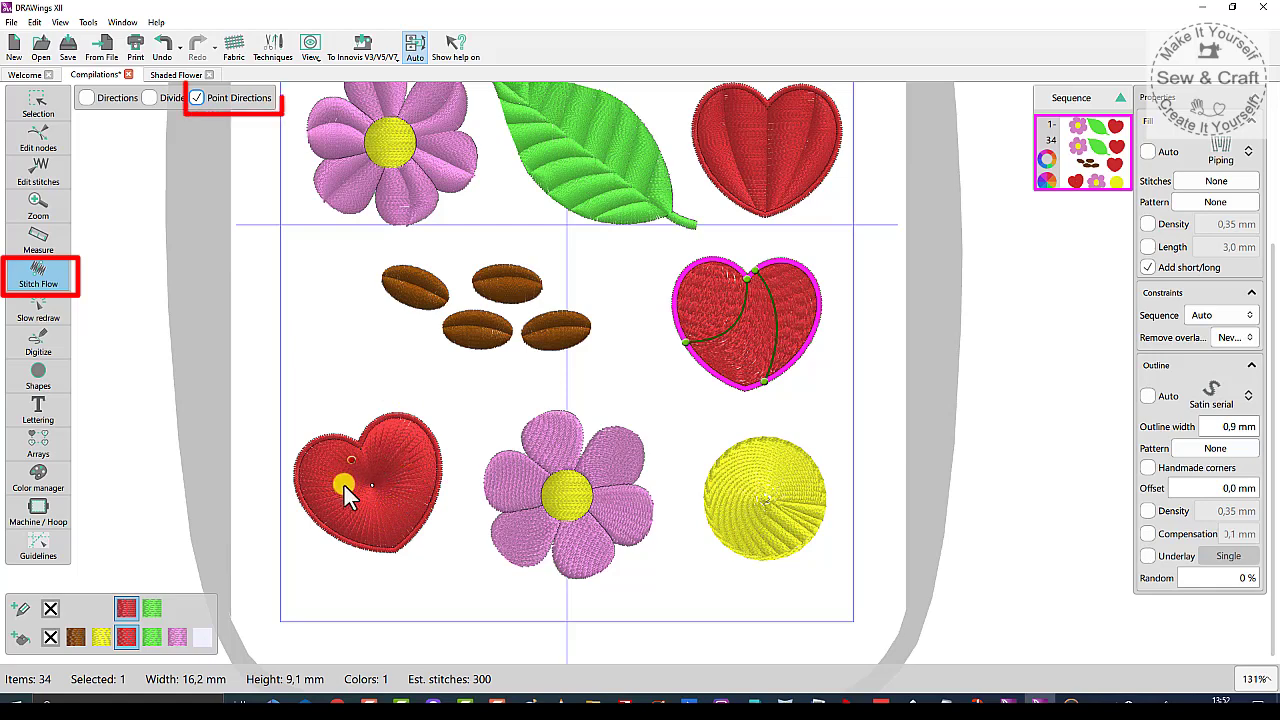
click(567, 496)
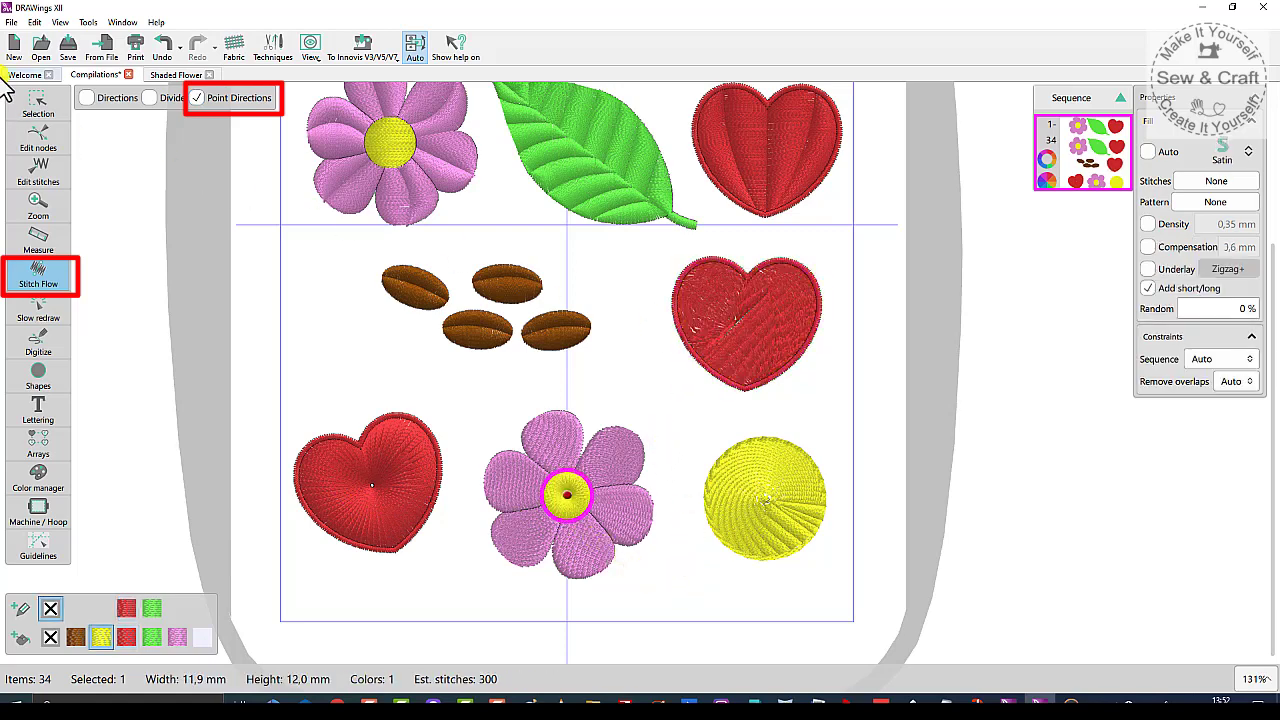
click(38, 100)
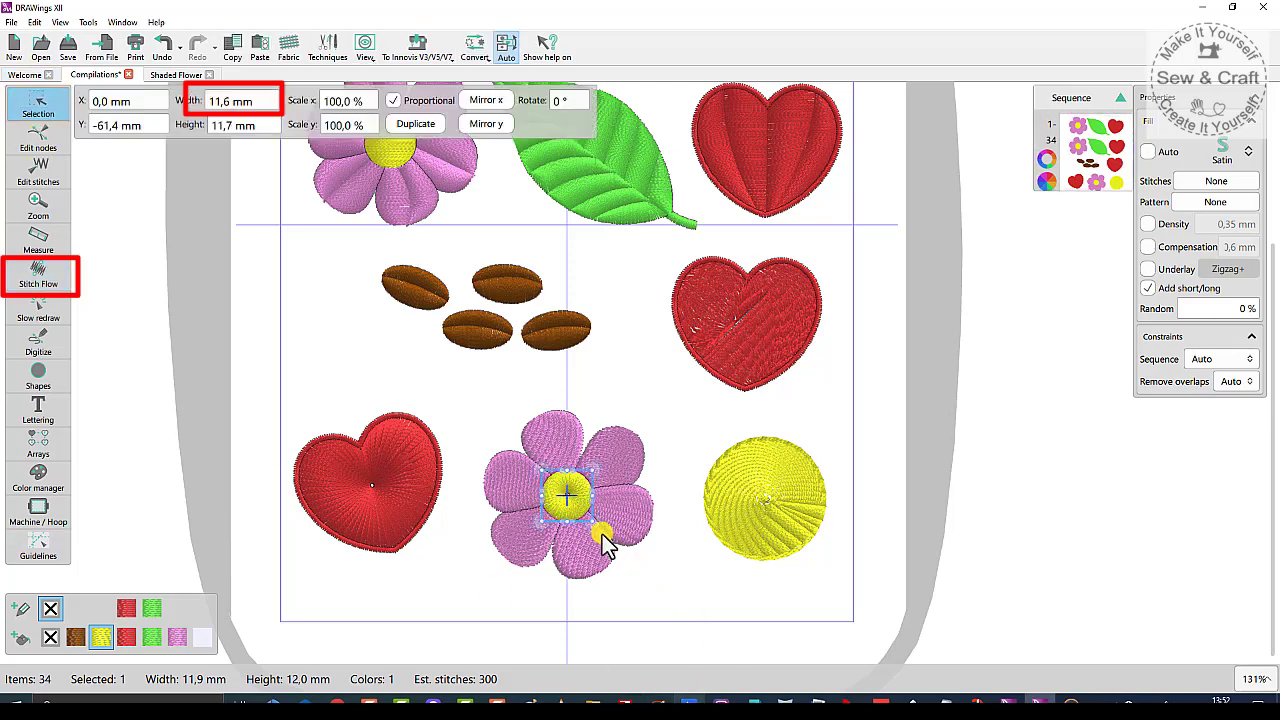
key(Escape)
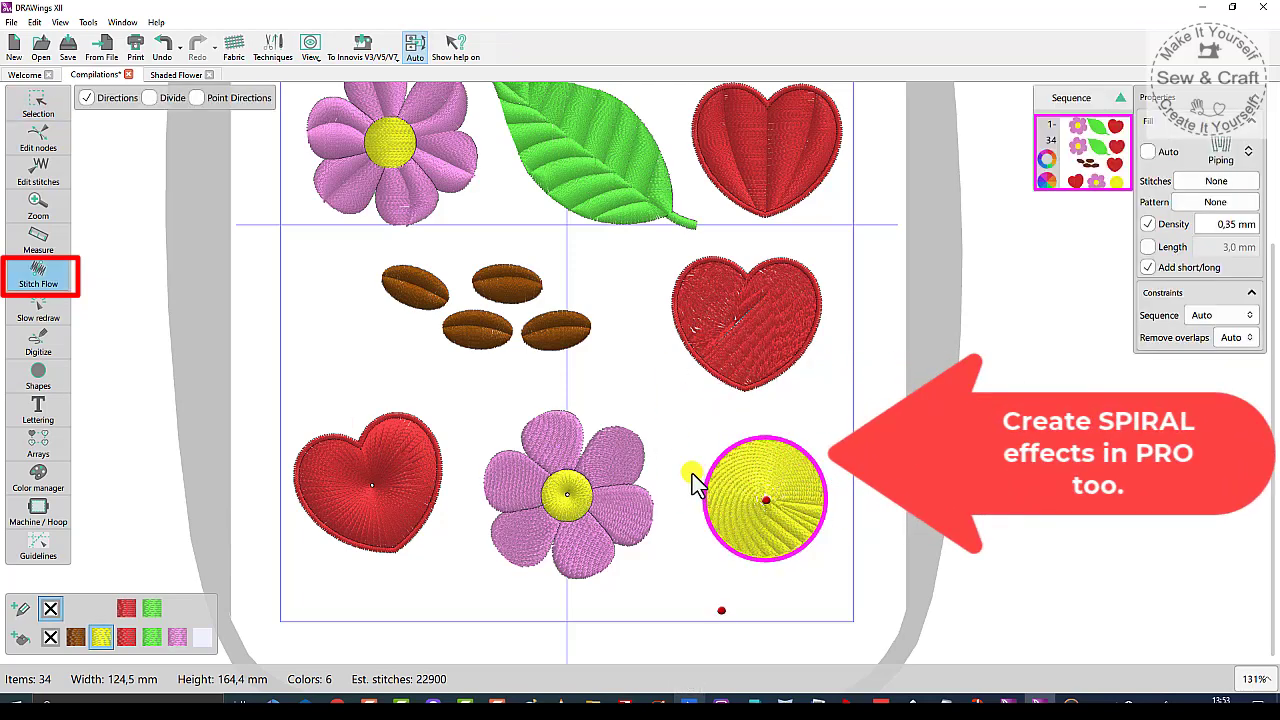
click(35, 104)
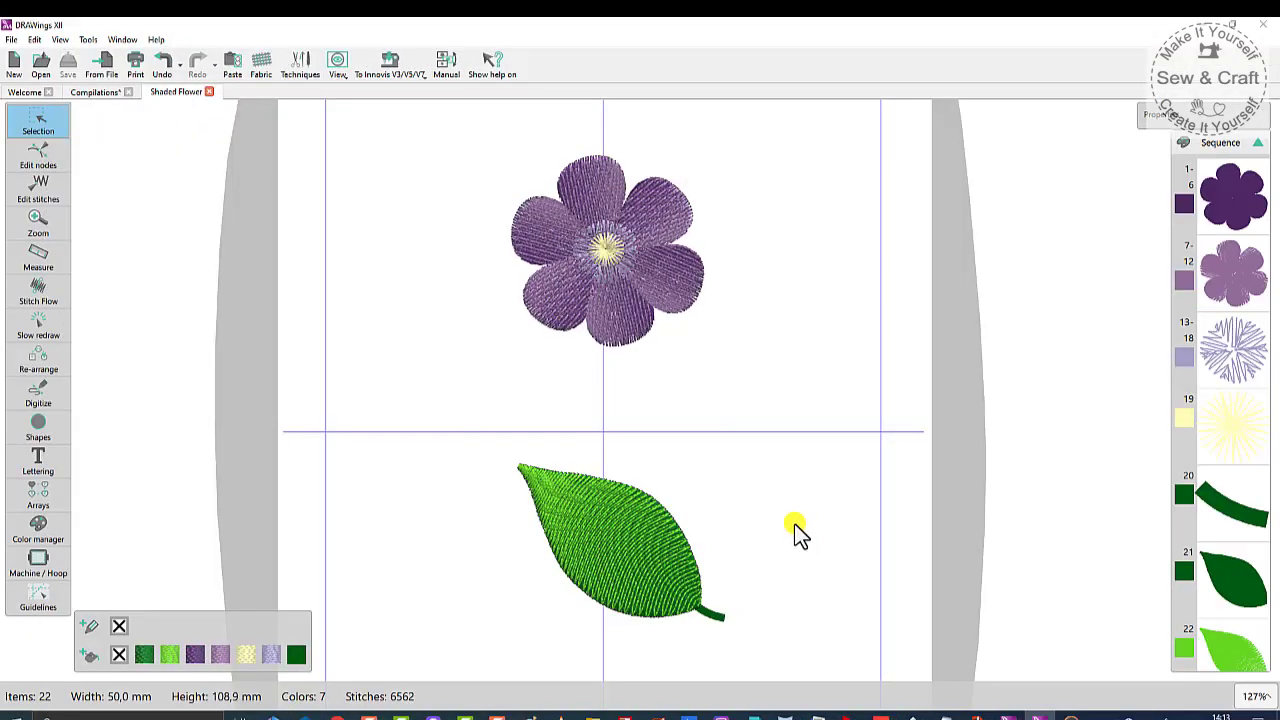
- Examine the colour shading of the purple flower and the green leaf in the Shaded Flower design
scroll(796, 529, down, 3)
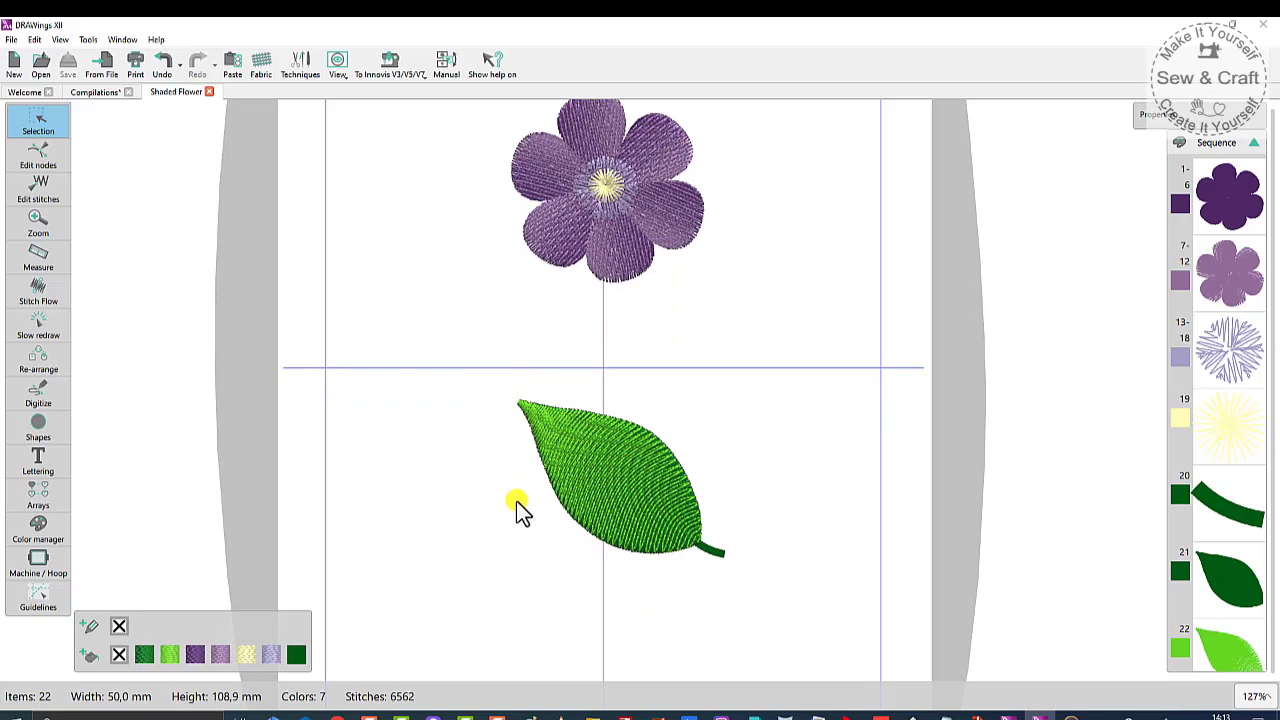
scroll(684, 565, up, 3)
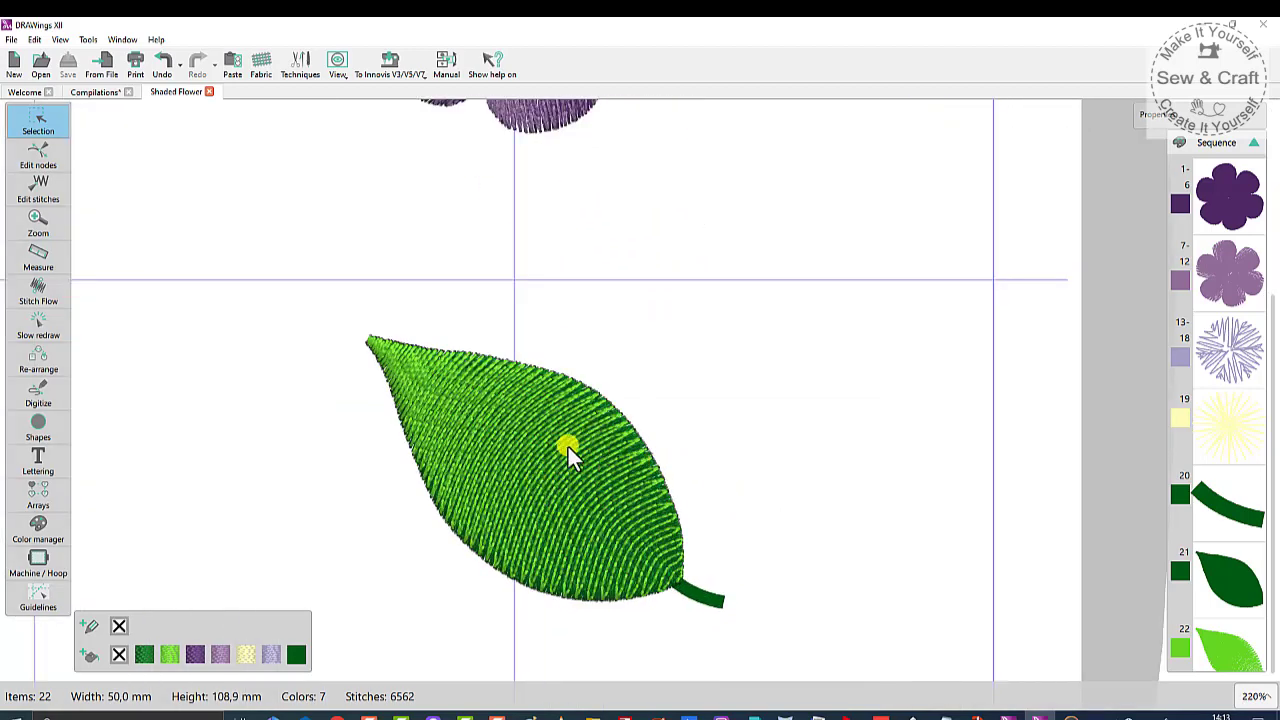
scroll(837, 485, down, 1)
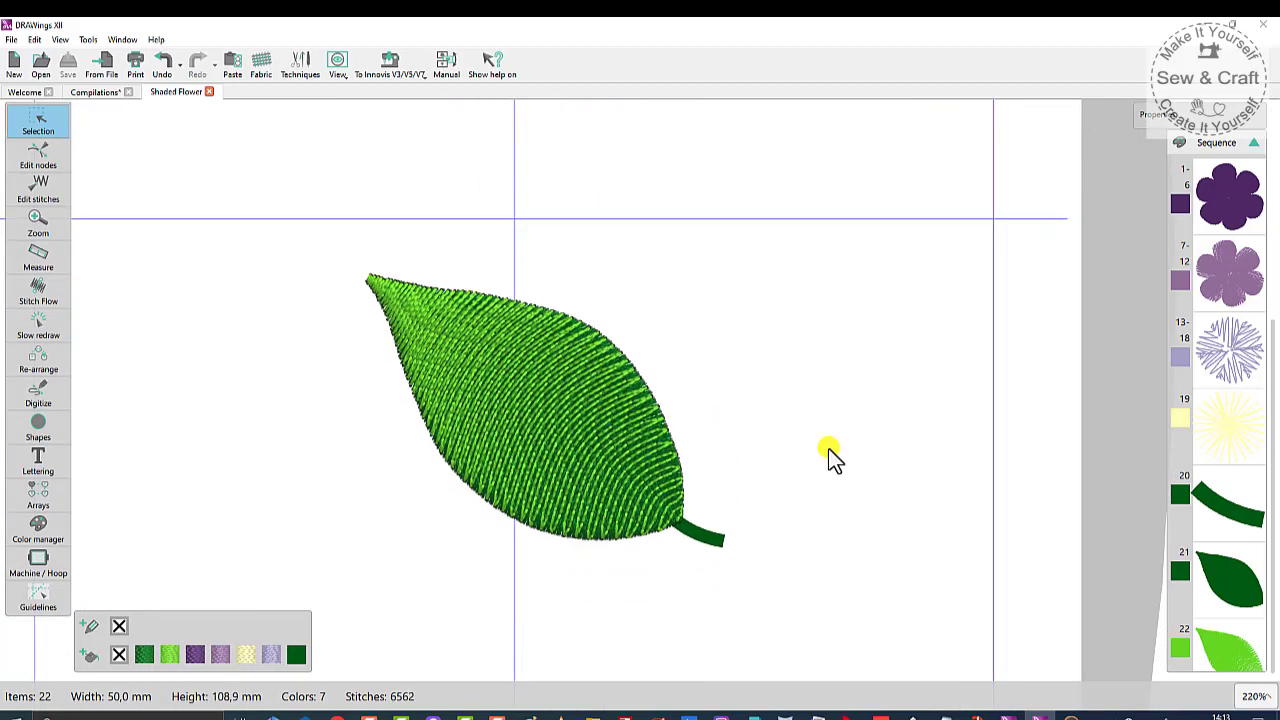
scroll(767, 435, up, 4)
scroll(754, 460, up, 4)
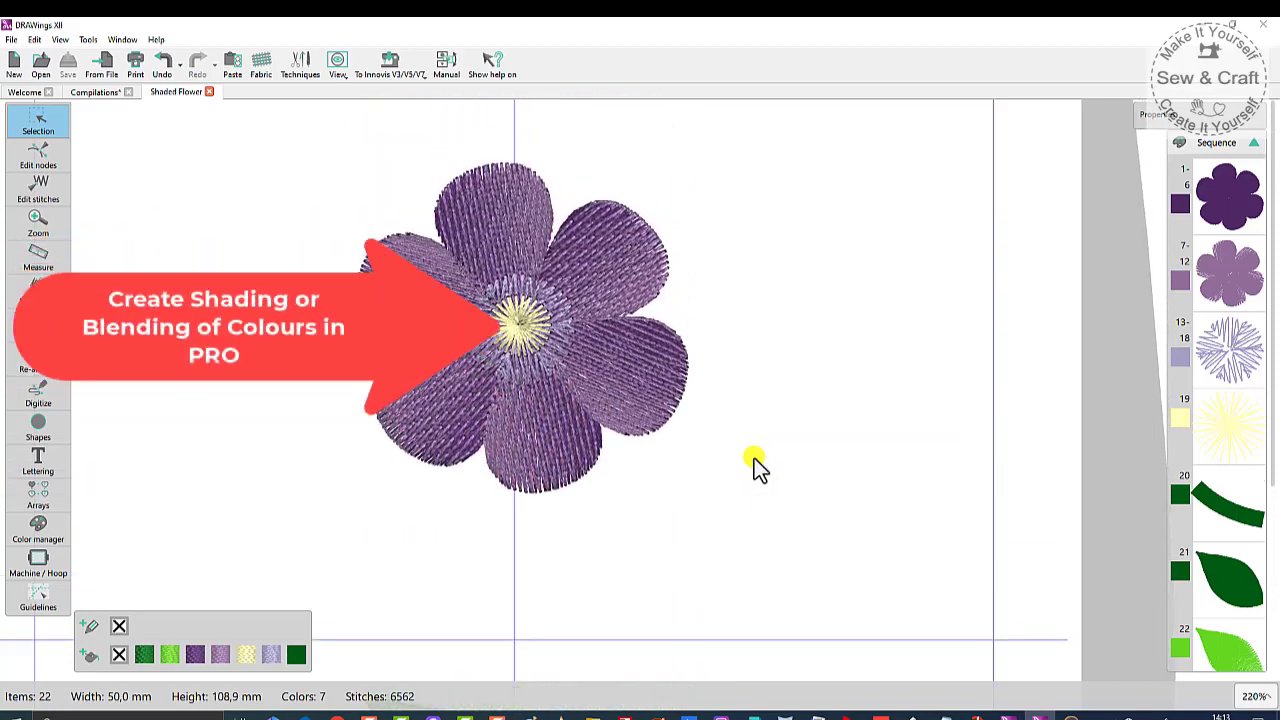
scroll(740, 448, down, 1)
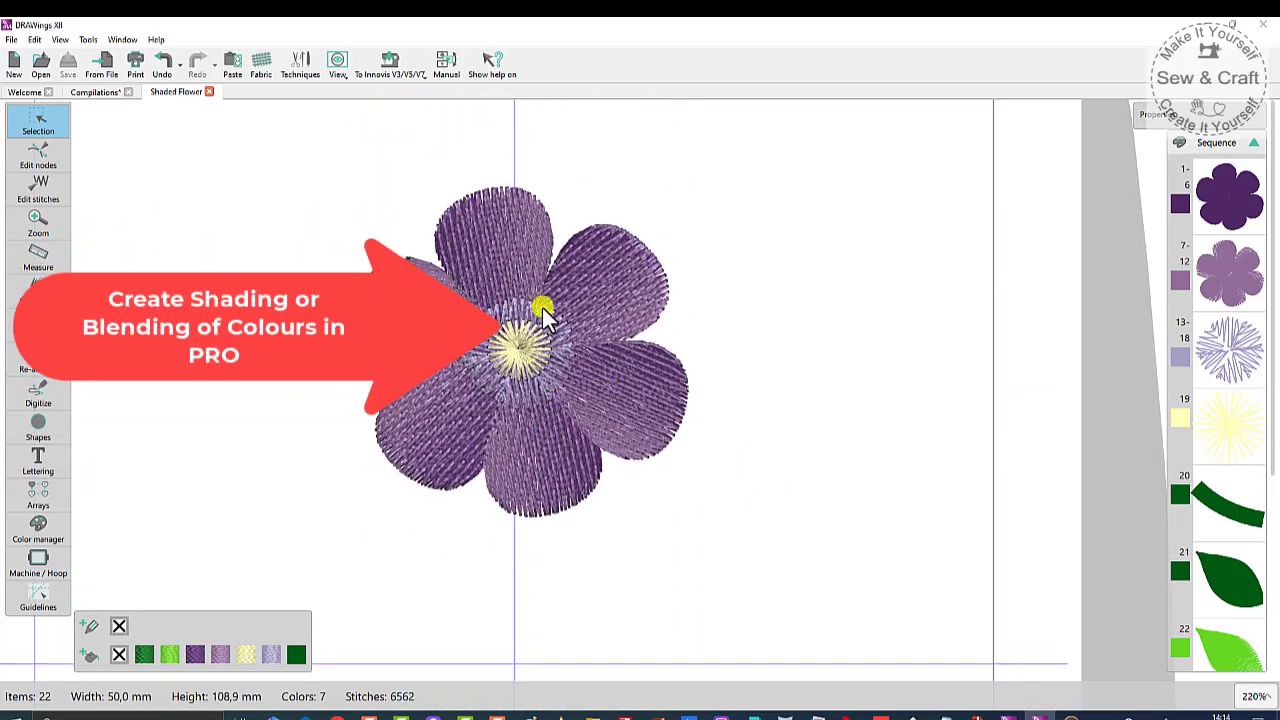
scroll(830, 355, down, 2)
scroll(864, 350, down, 5)
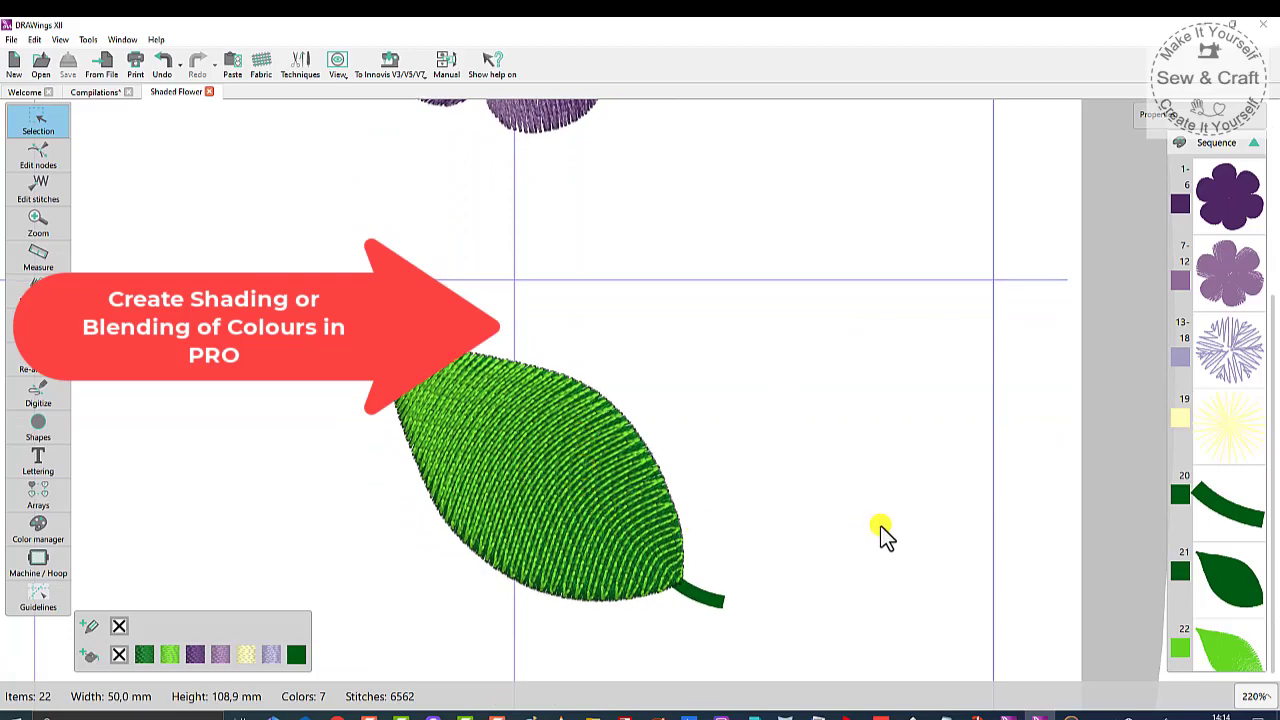
- Apply Ambience quilting of the Echo type around the whole Boy in Rain design
drag(443, 180, 730, 520)
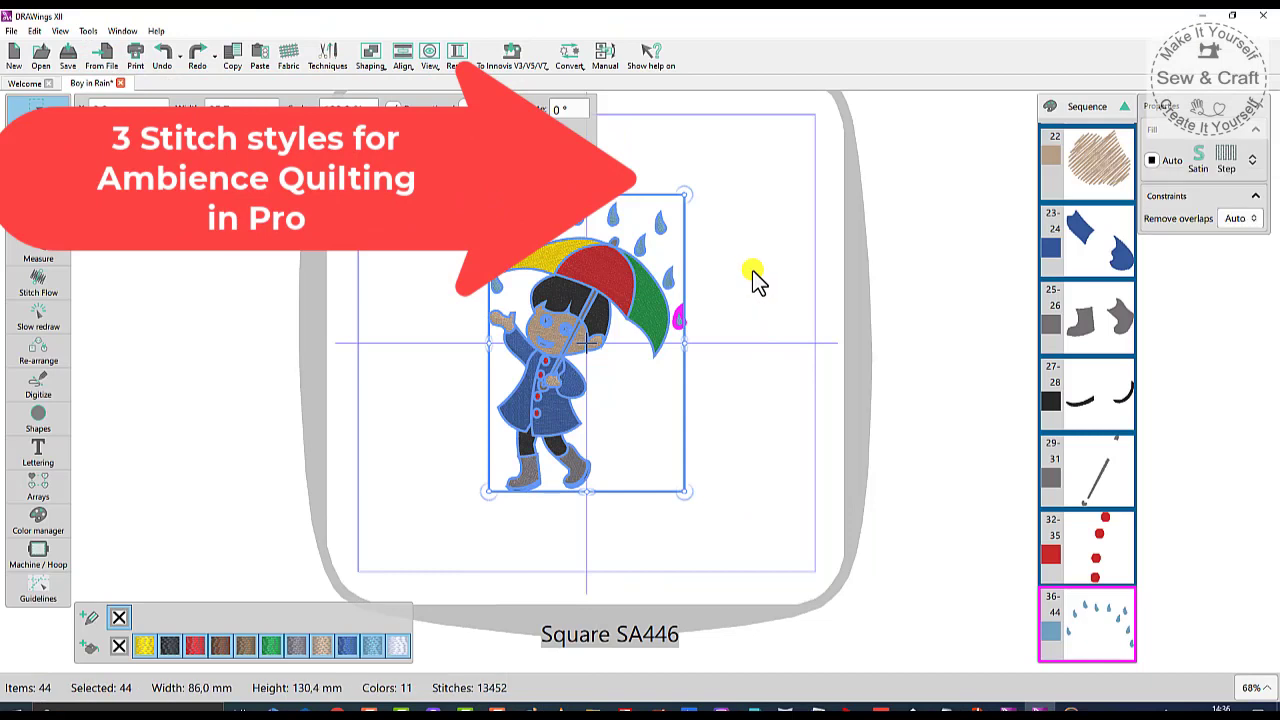
right_click(737, 266)
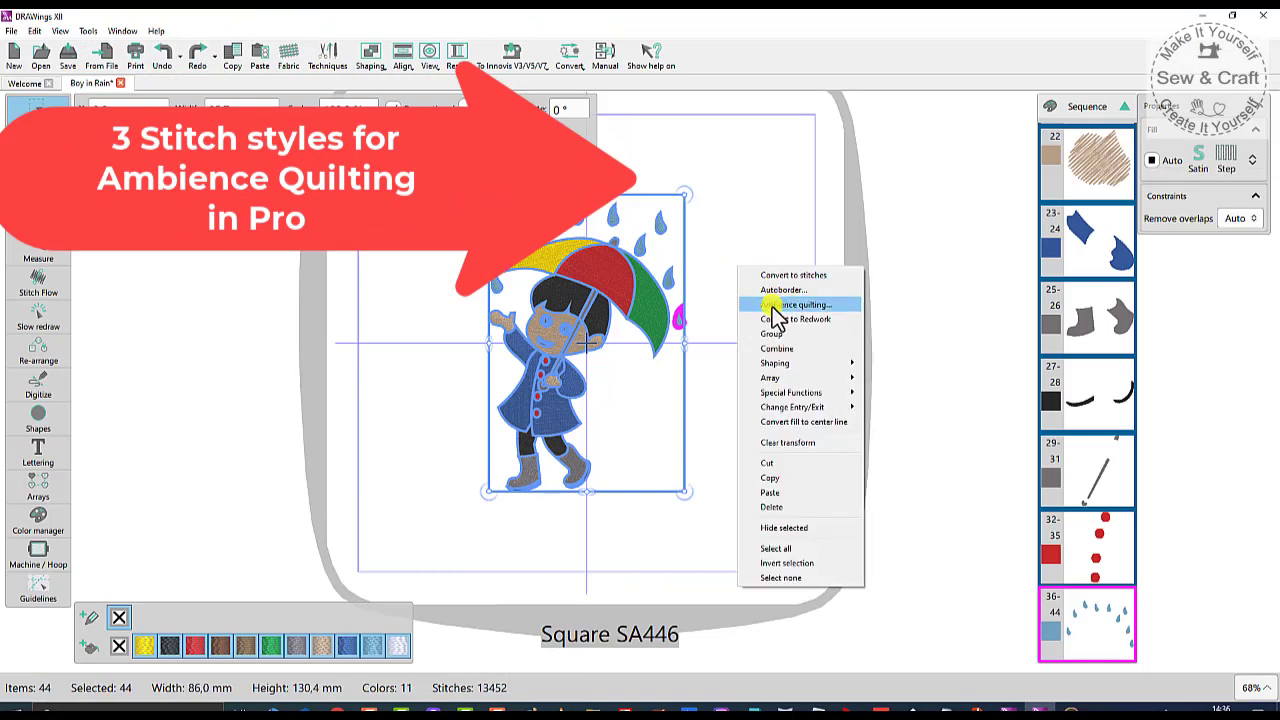
click(773, 307)
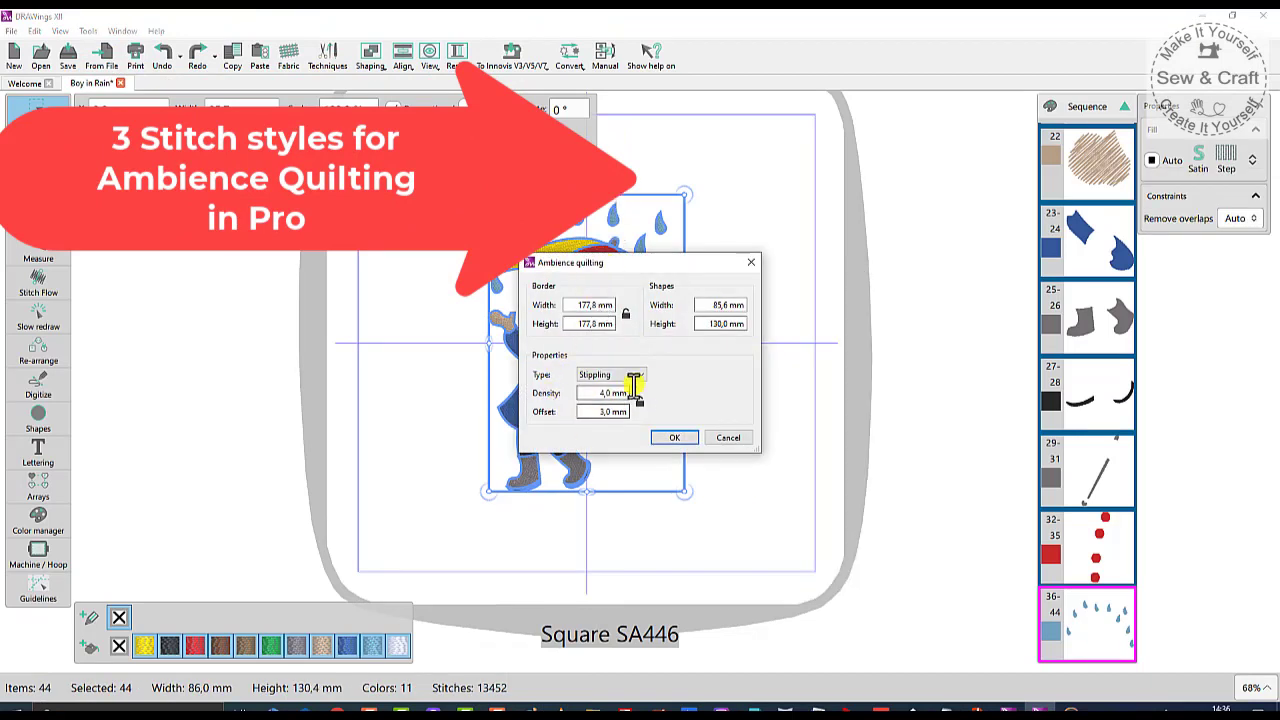
click(638, 377)
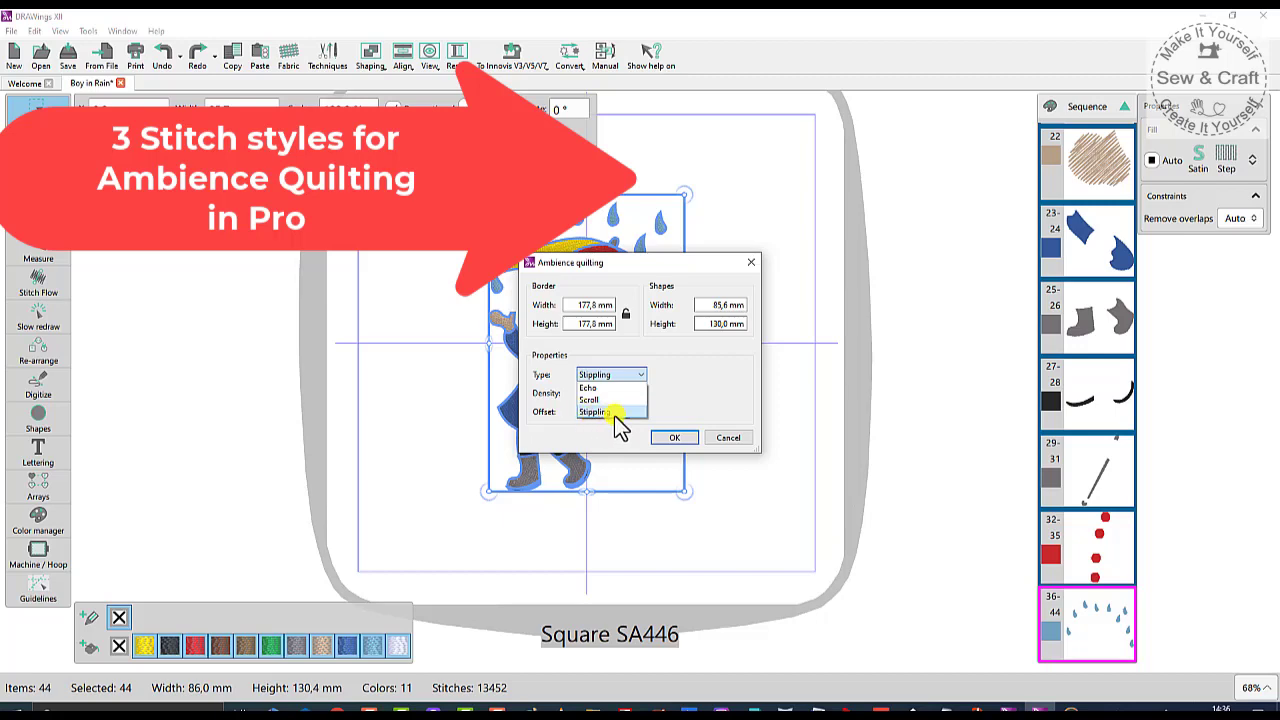
click(590, 388)
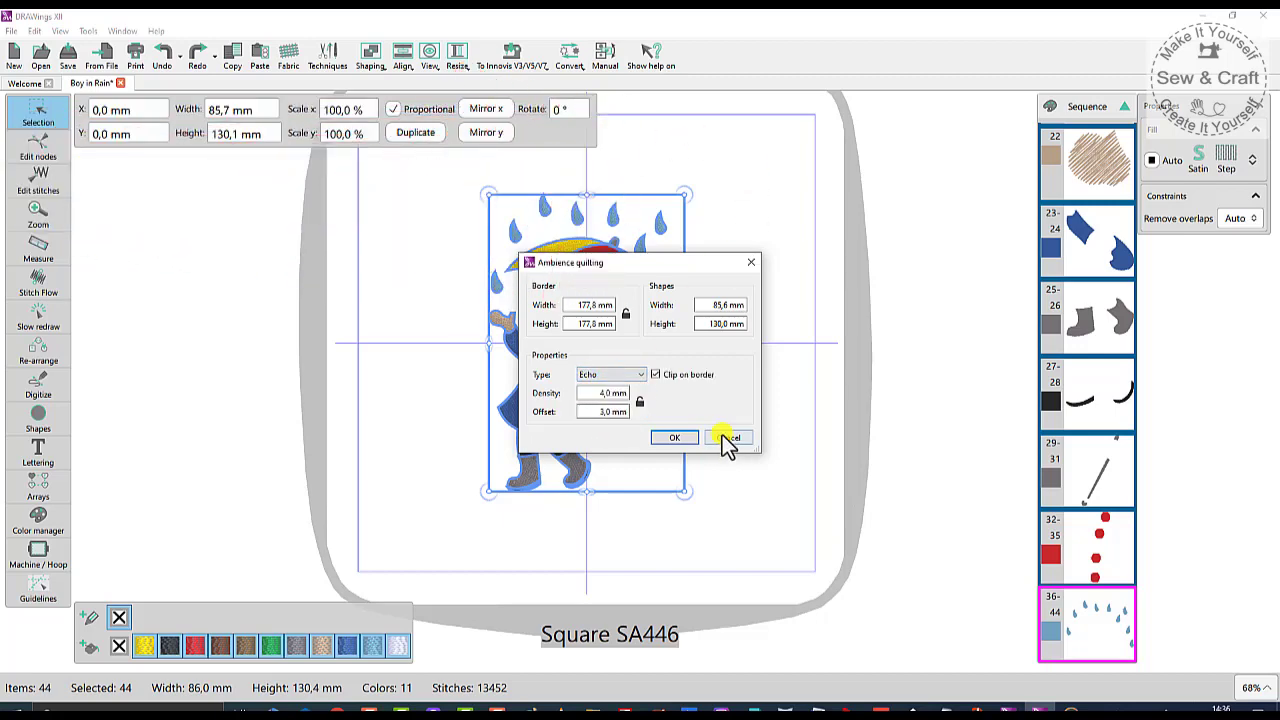
click(676, 440)
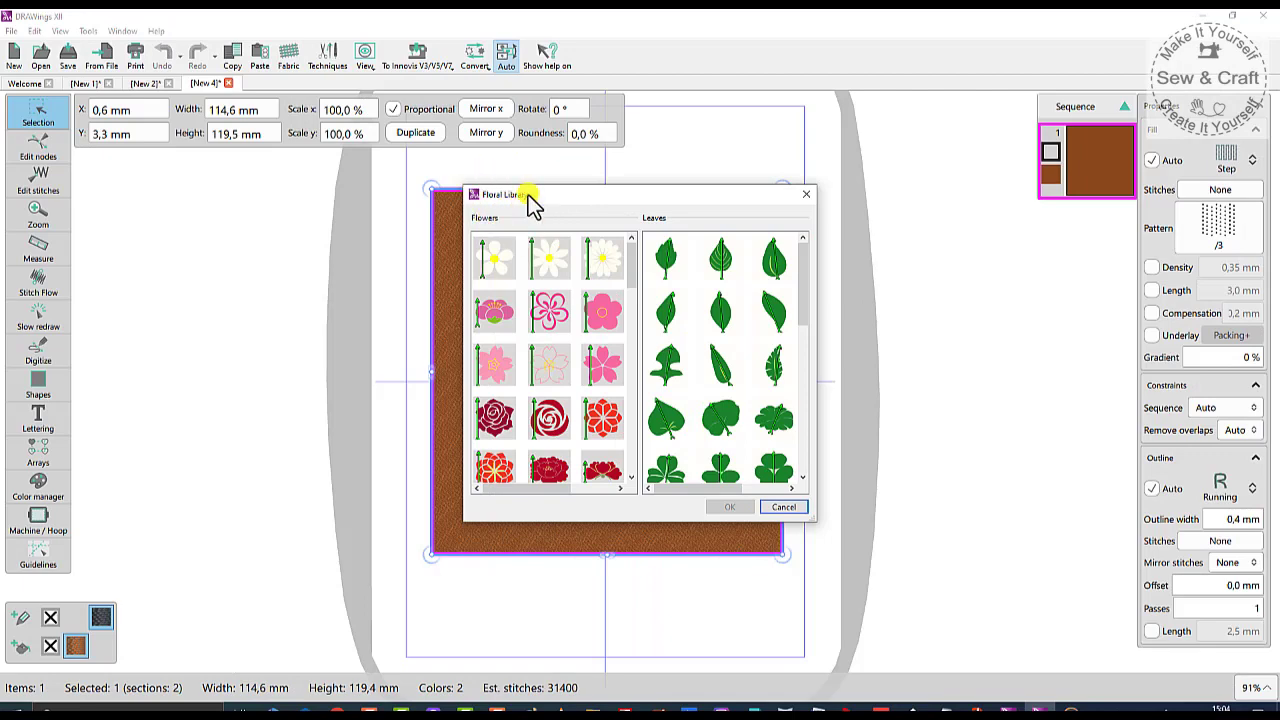
- Fill the brown square with a floral vine using the pink five-petal blossom and the pointed multi-lobed leaf from the Floral Library
scroll(550, 360, down, 3)
scroll(666, 366, down, 4)
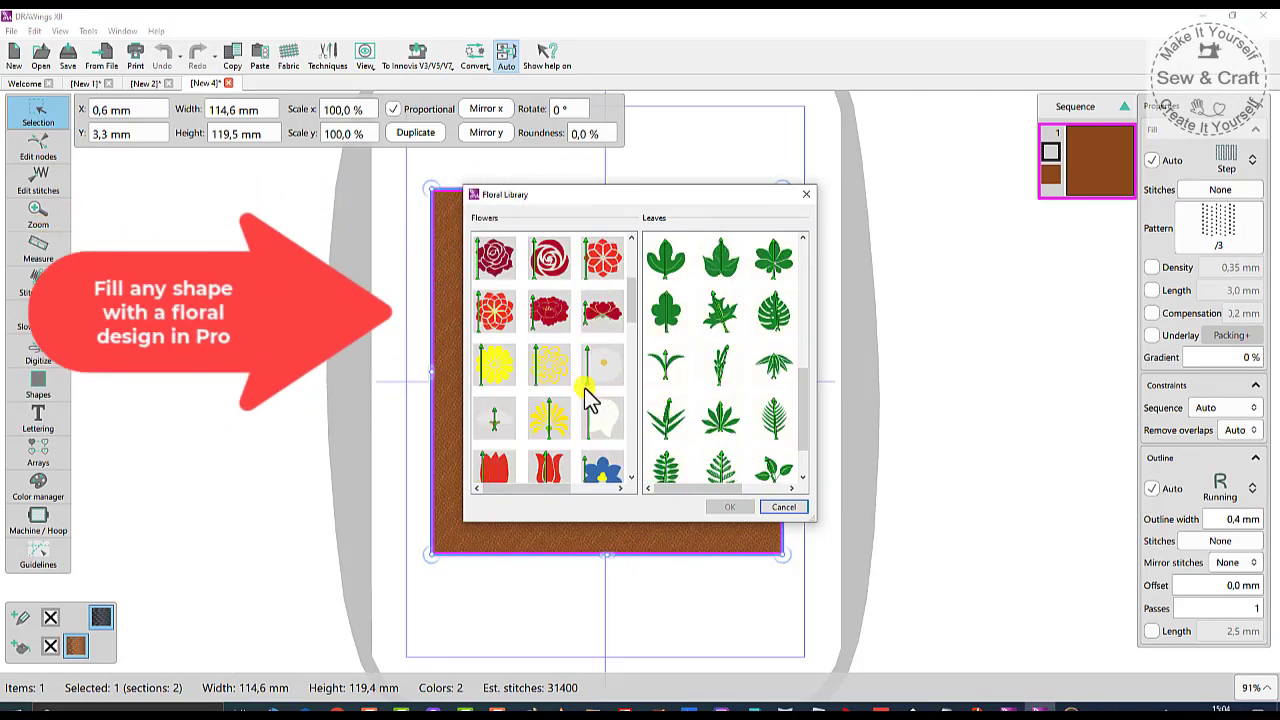
scroll(578, 393, down, 3)
scroll(580, 385, up, 6)
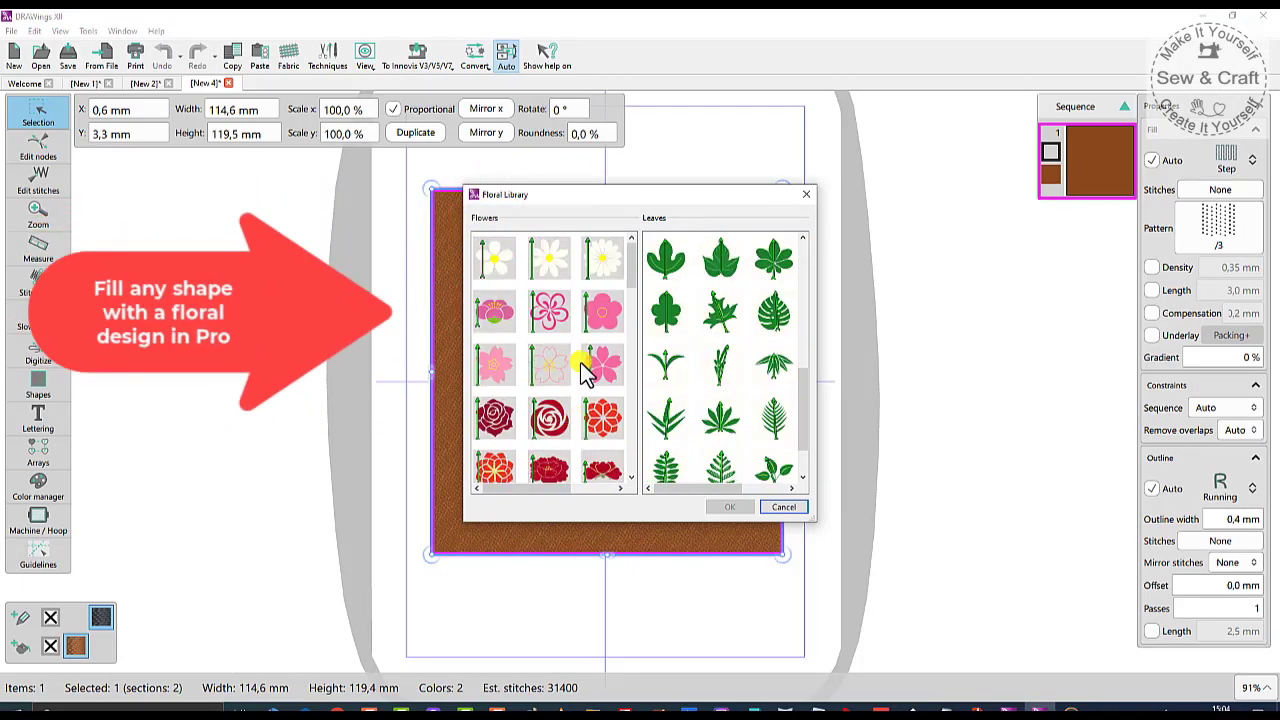
click(596, 362)
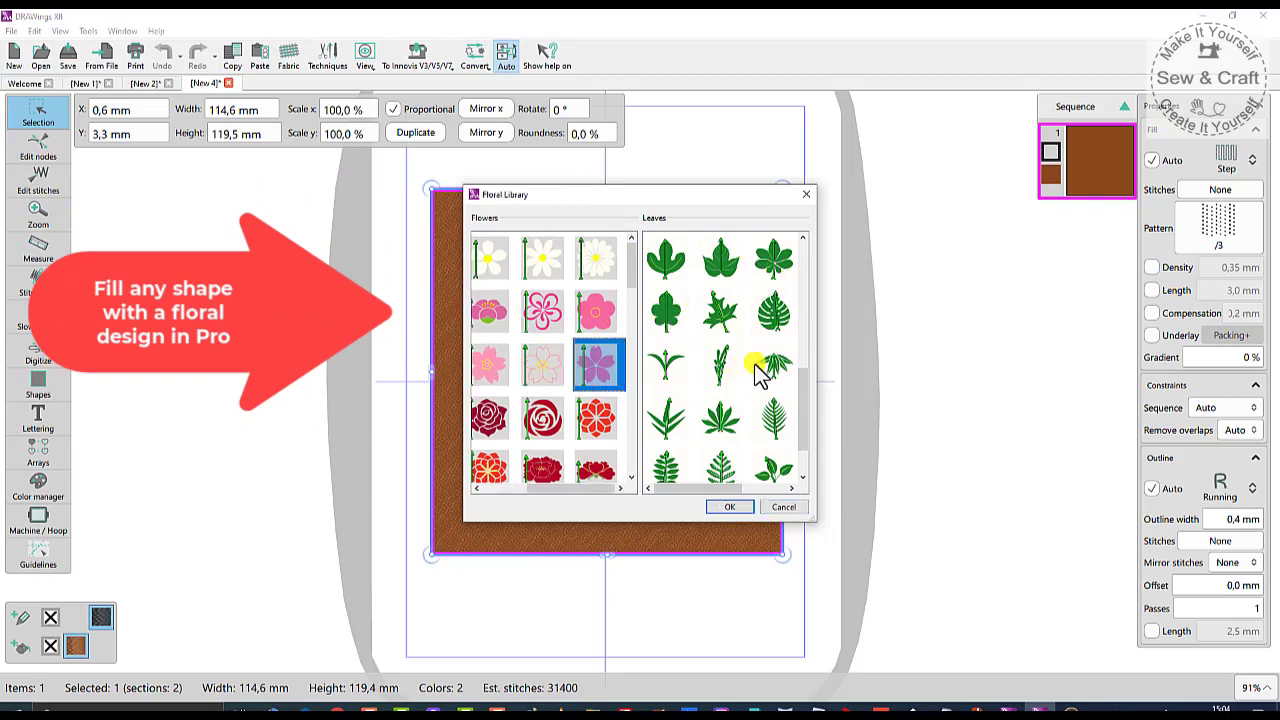
click(720, 418)
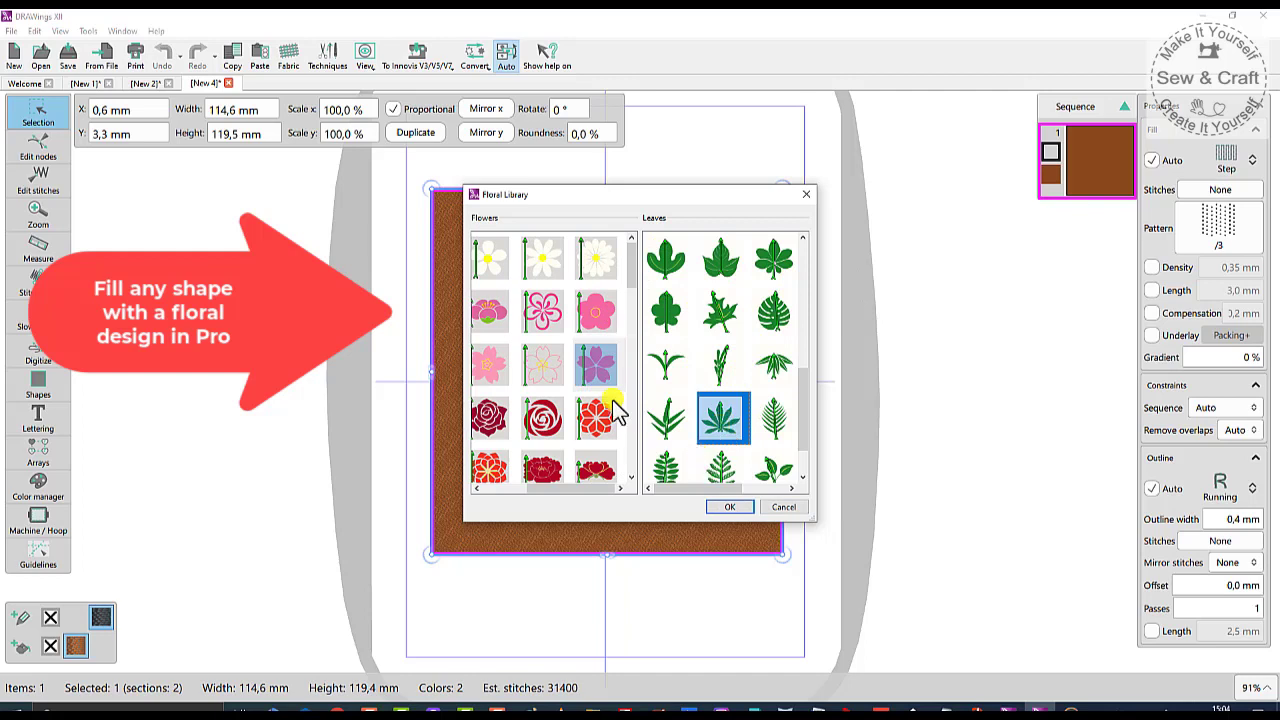
click(737, 507)
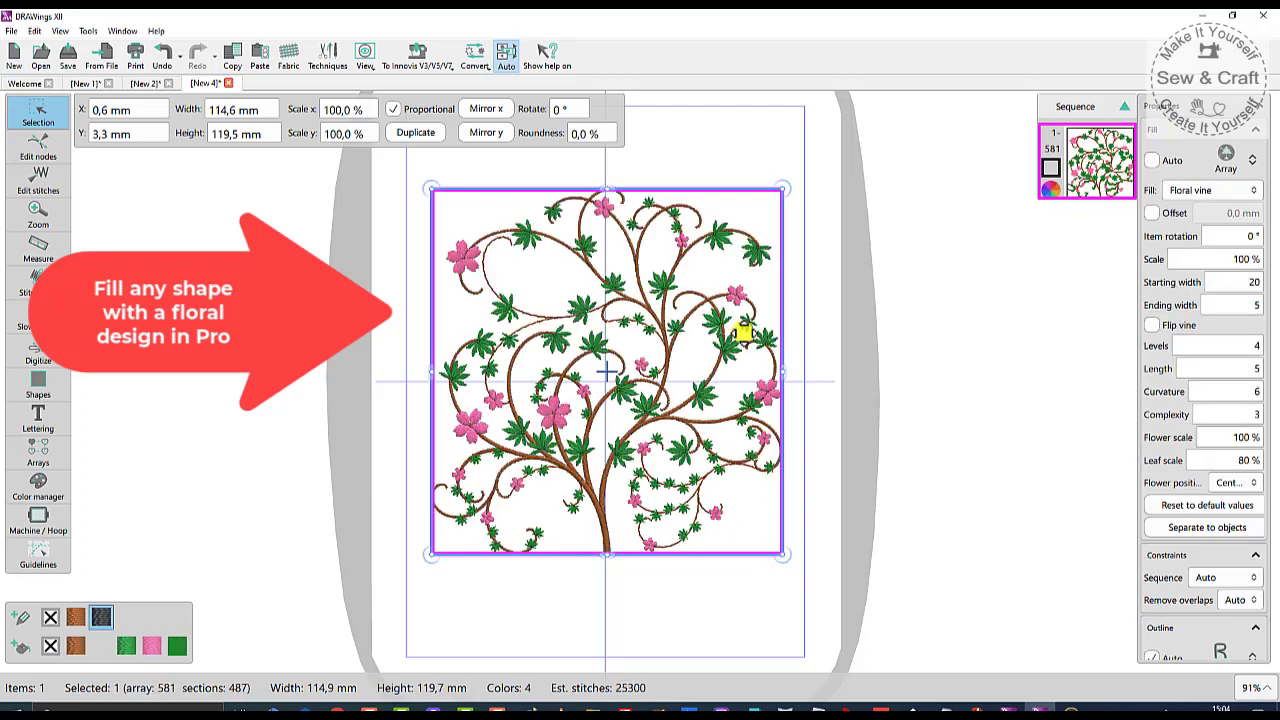
- View the floral fills in the New 2 and New 1 documents and pick the upper orange circle in the gradient example
click(146, 84)
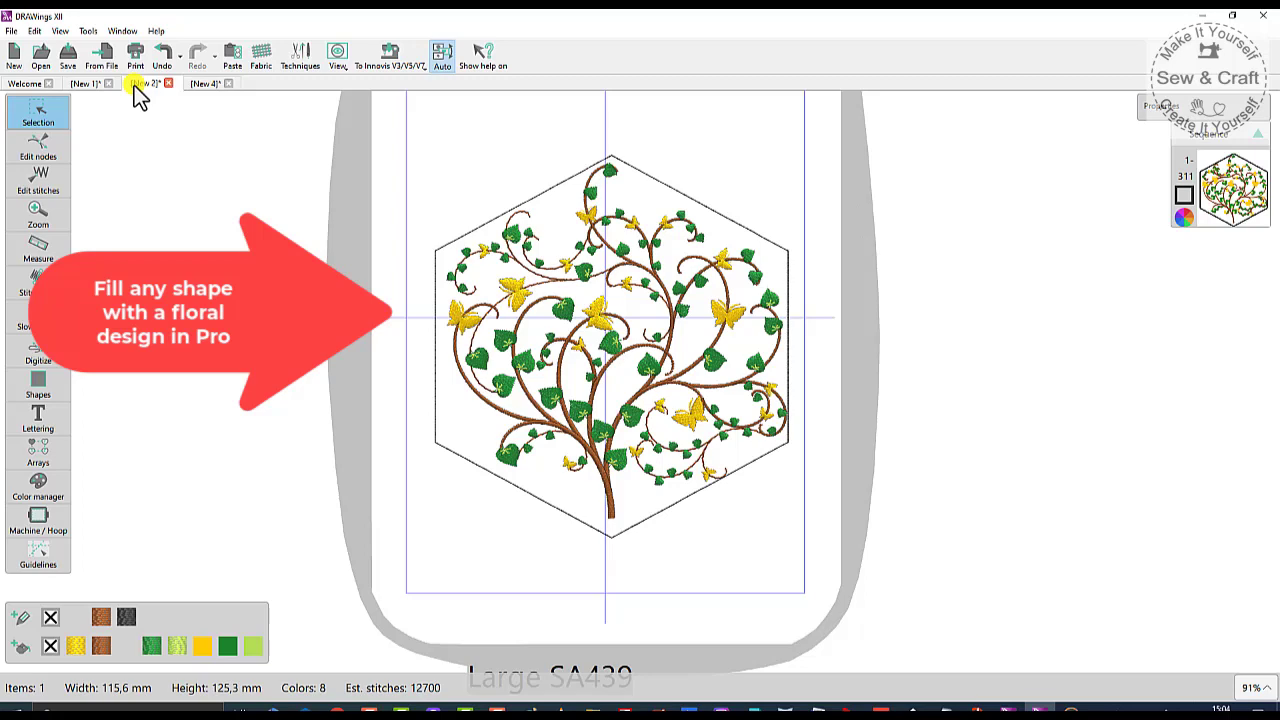
click(76, 84)
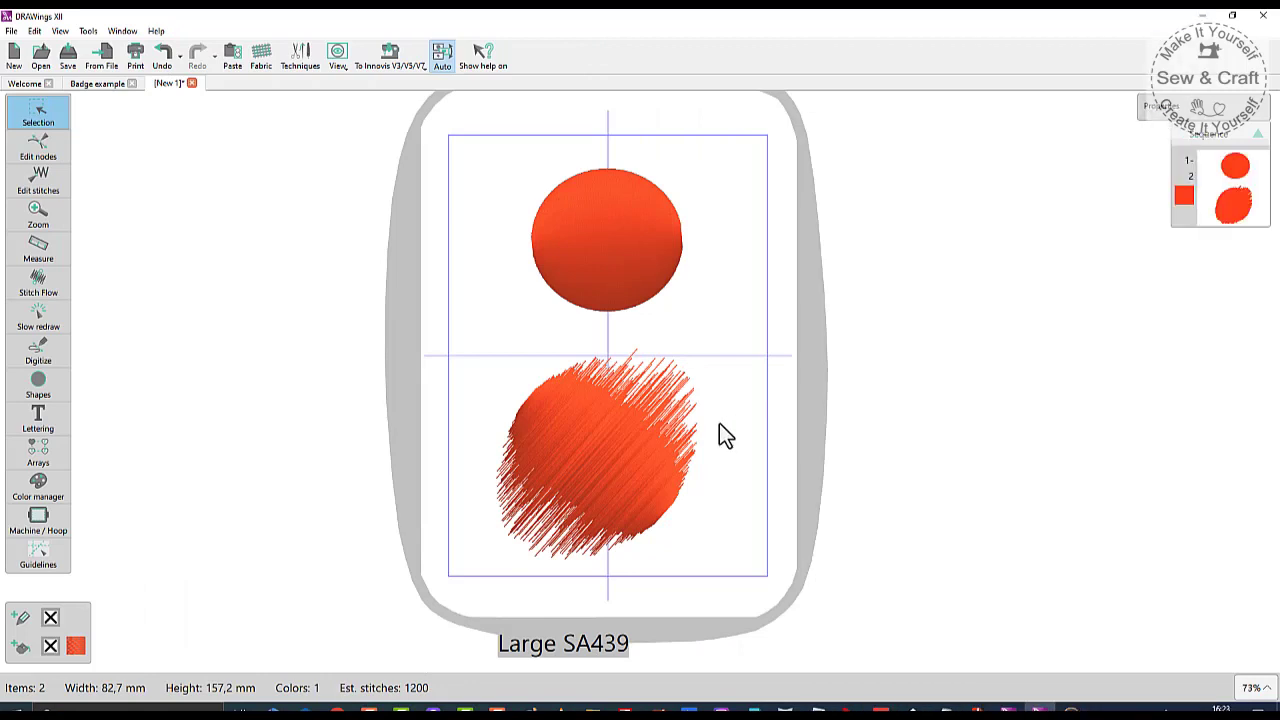
click(624, 272)
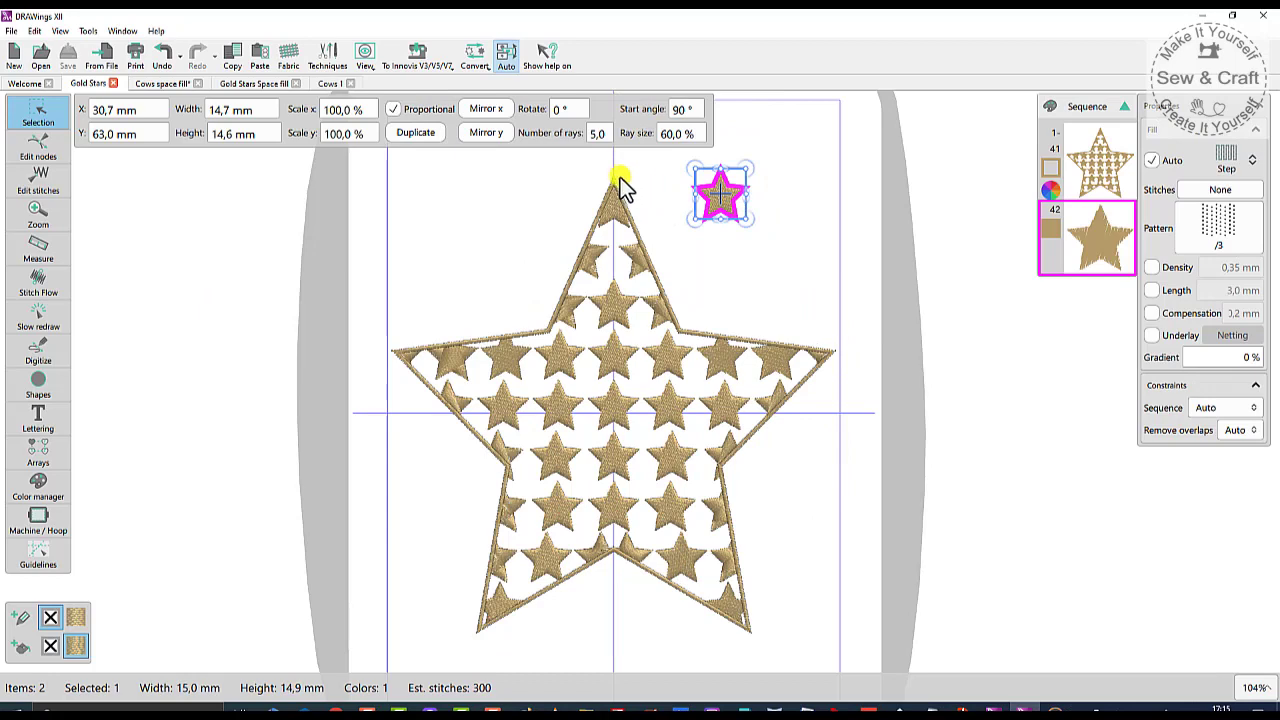
- Select the small source star beside the star-filled shape and view the Gold Stars Space fill version
click(779, 214)
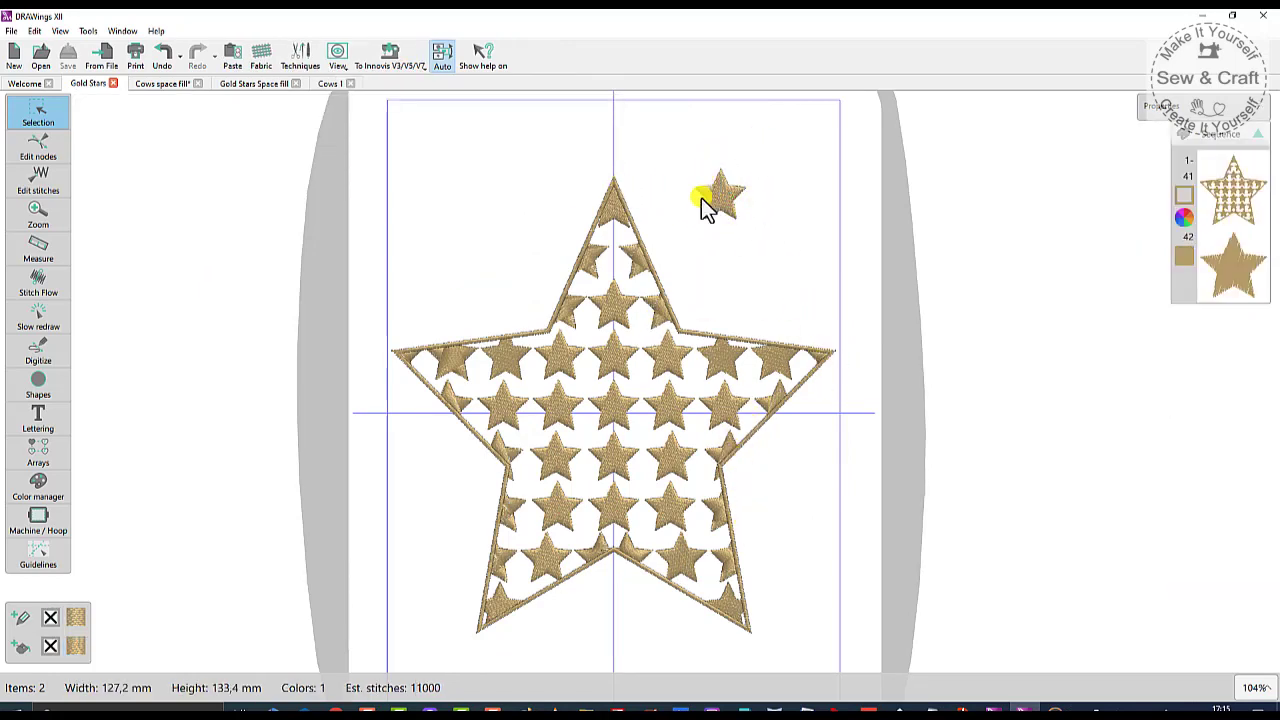
click(731, 208)
click(741, 218)
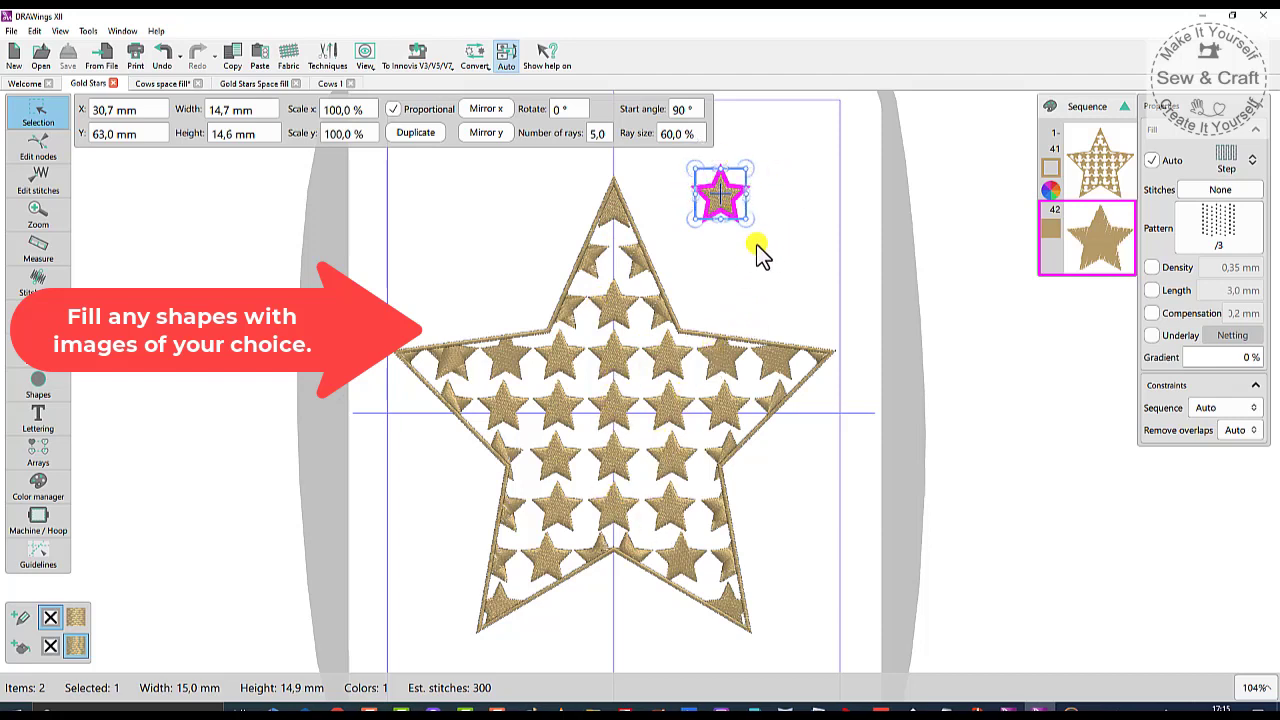
click(245, 84)
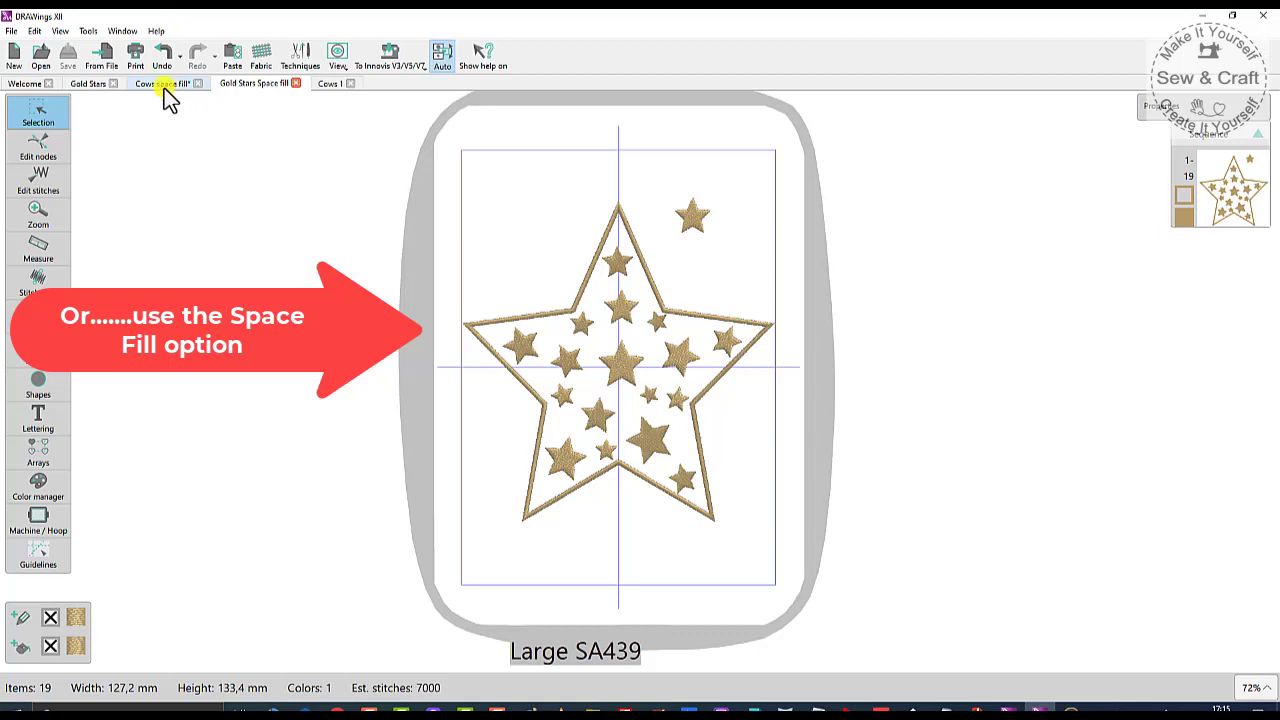
- Give the cow-filled circle in the Cows 1 design a black outline
click(328, 87)
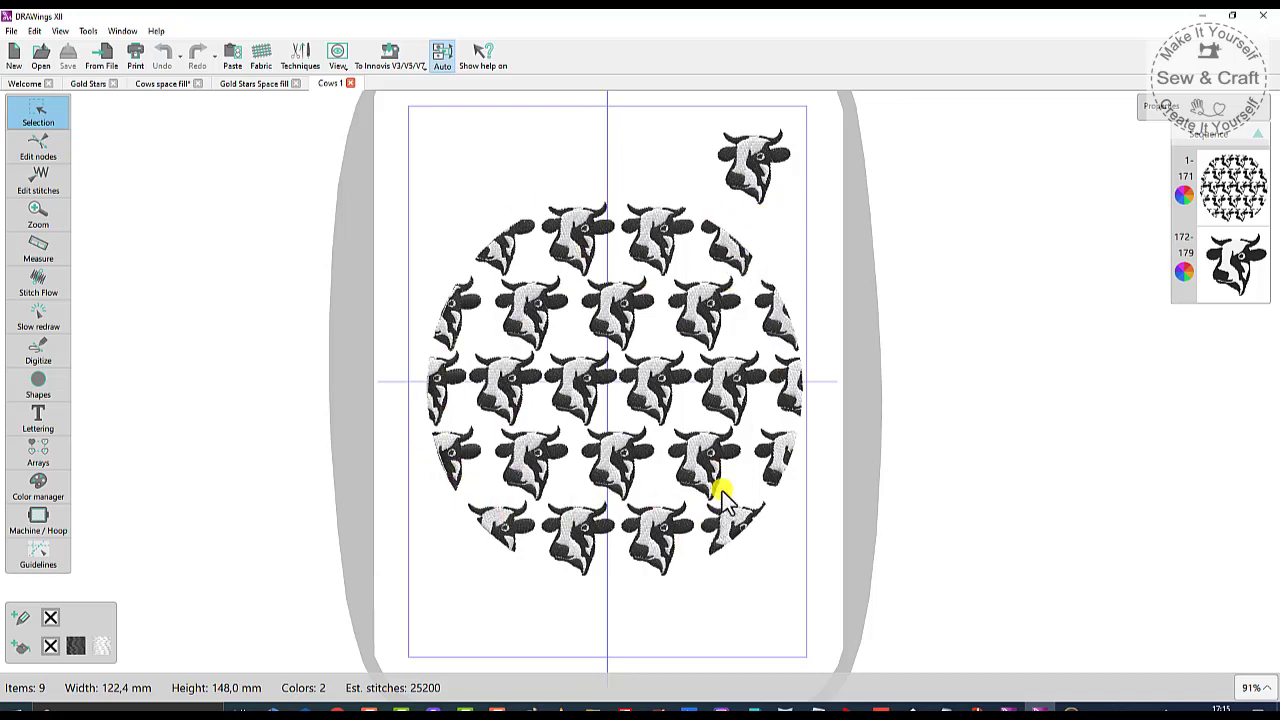
click(540, 215)
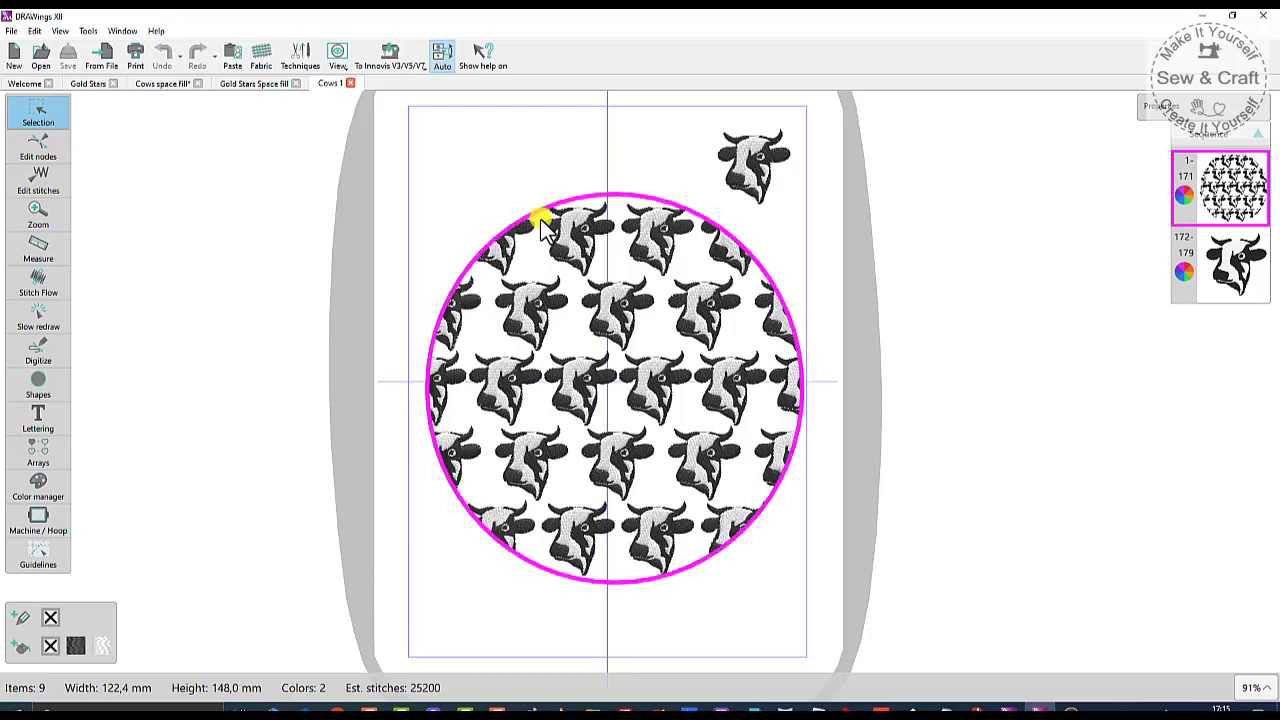
click(78, 618)
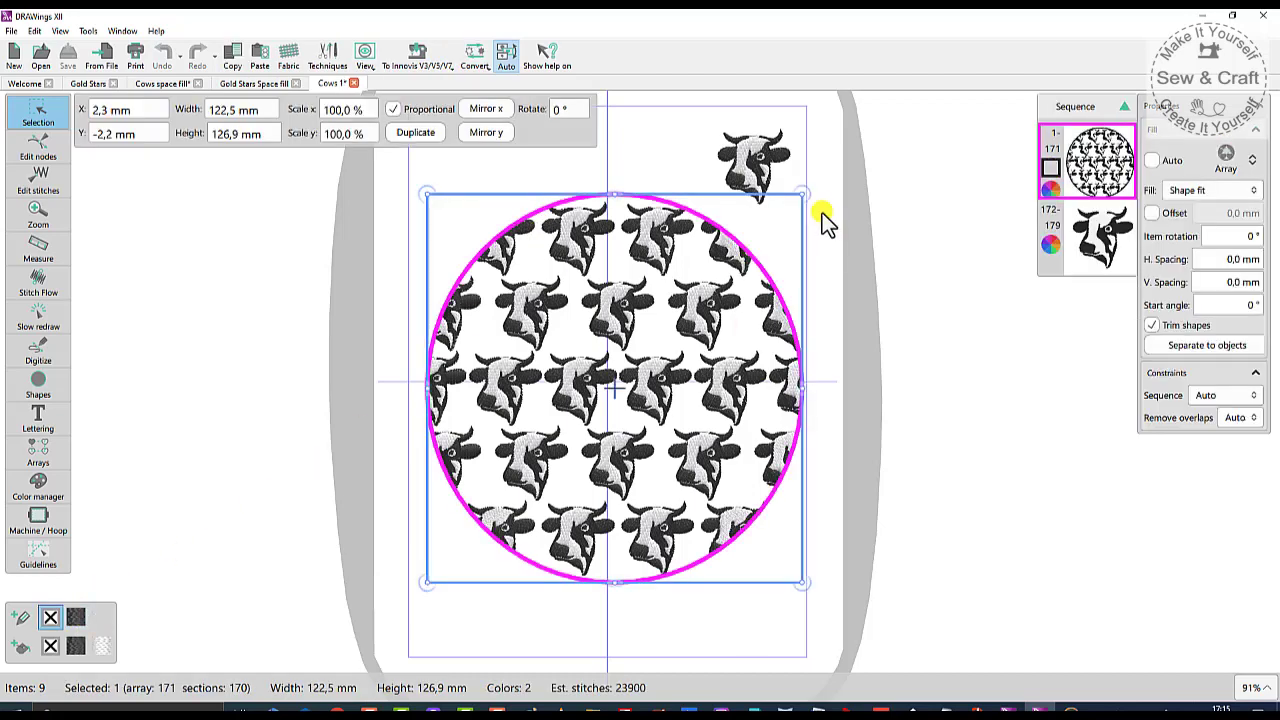
click(679, 155)
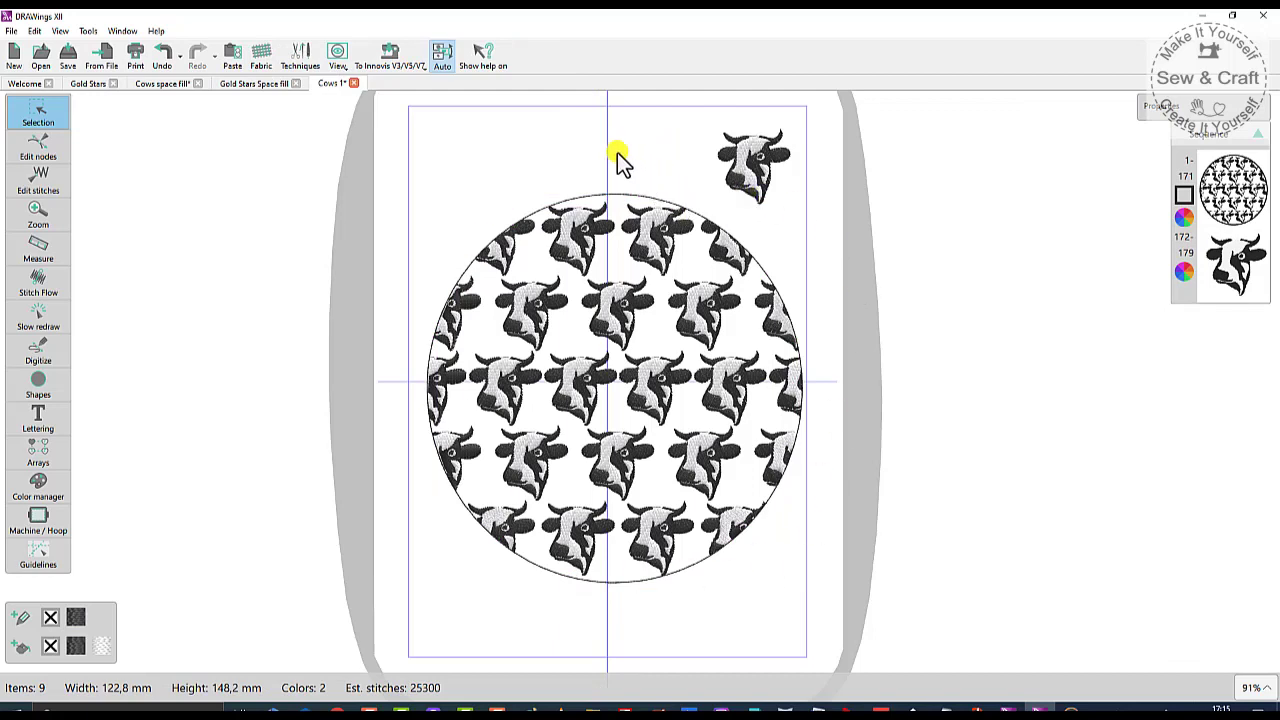
- Examine the varied cow-head arrangement in the Cows space fill design
click(141, 84)
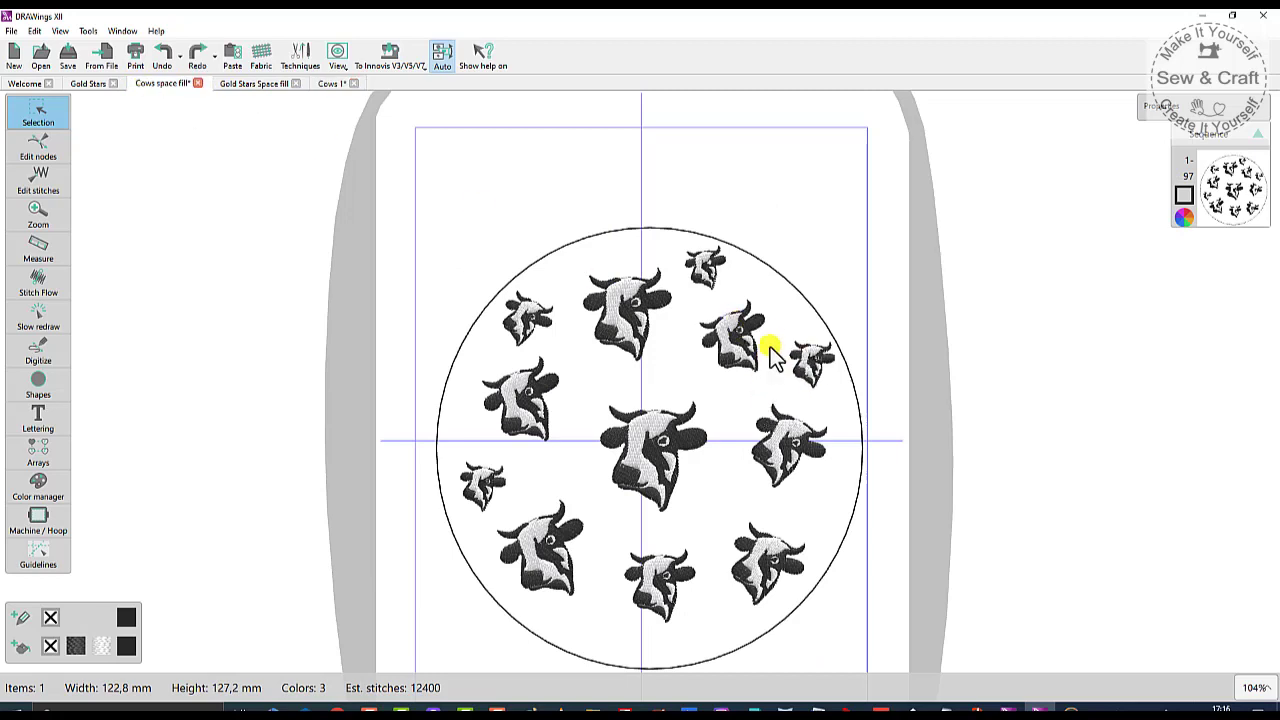
scroll(730, 270, down, 1)
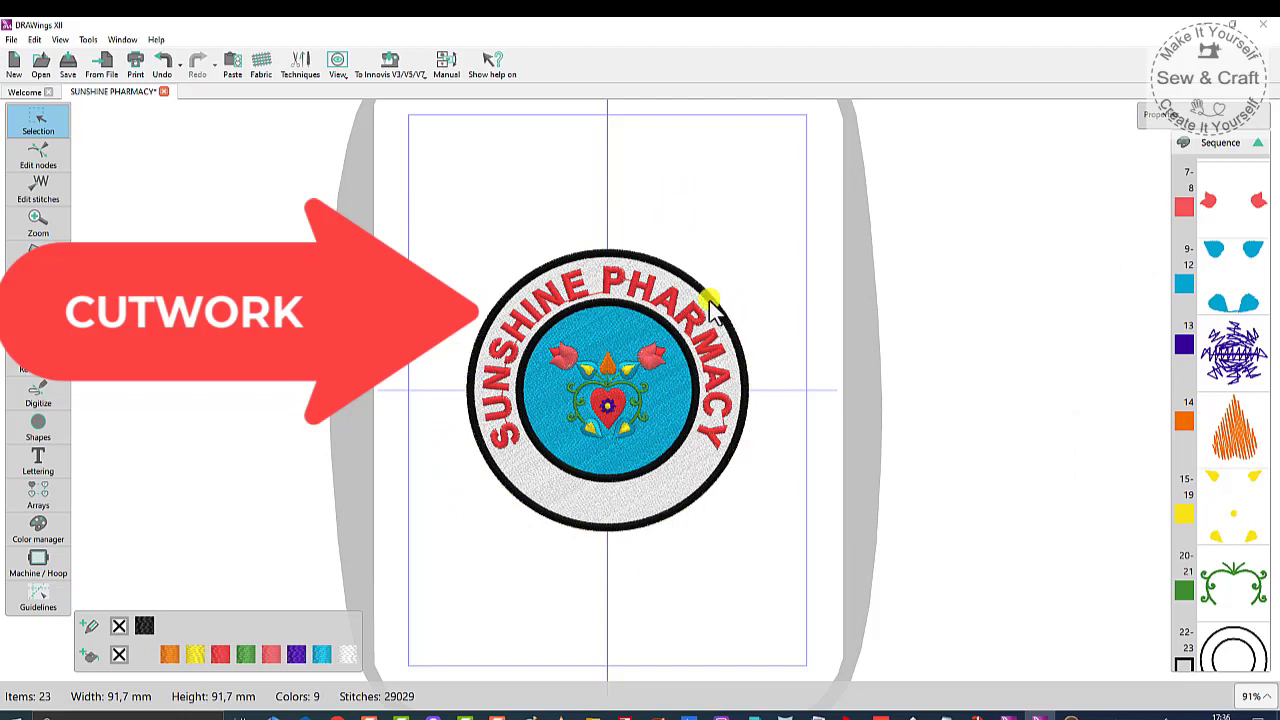
- Change the outer black circle's outline on the Sunshine Pharmacy badge from satin to Cutwork
click(735, 268)
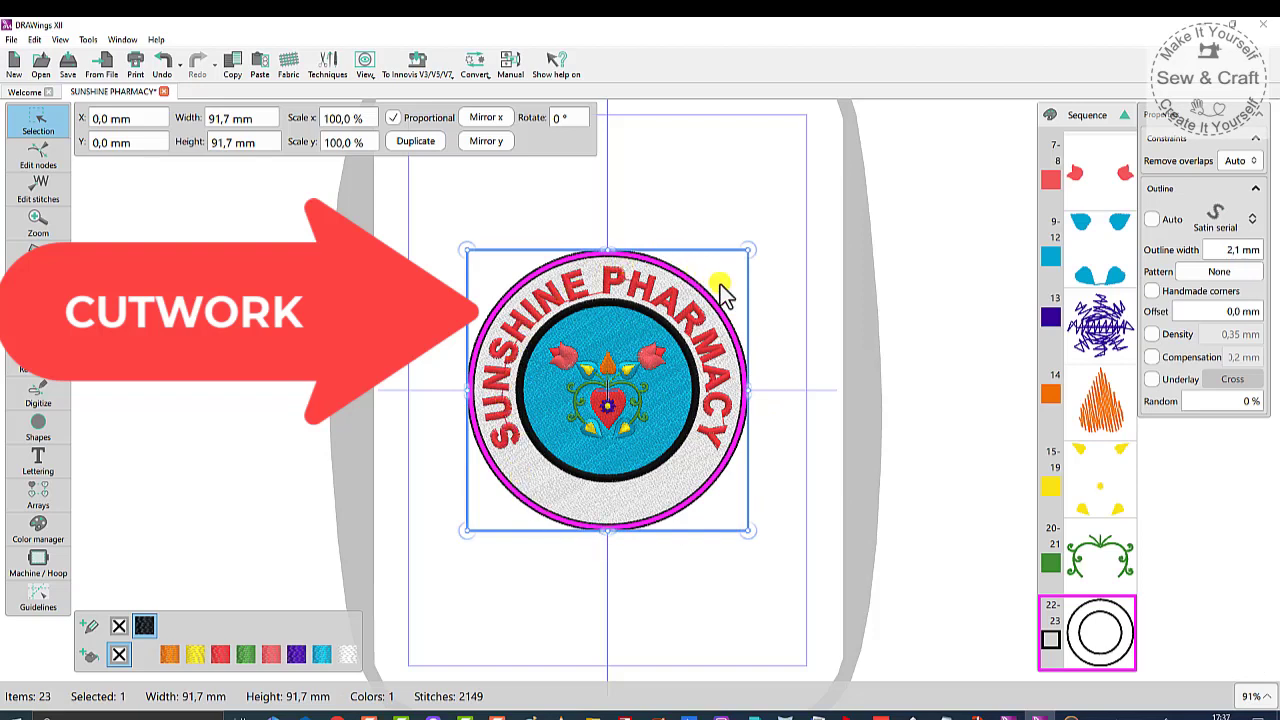
click(1245, 218)
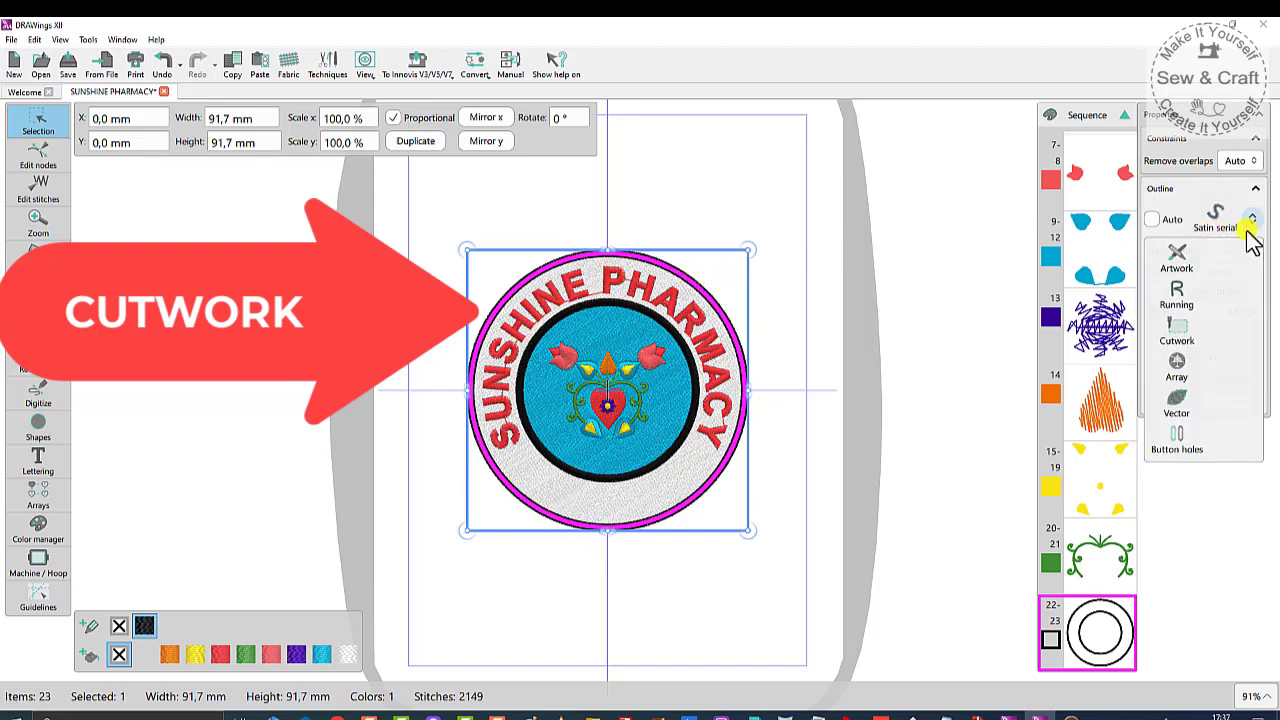
click(1179, 332)
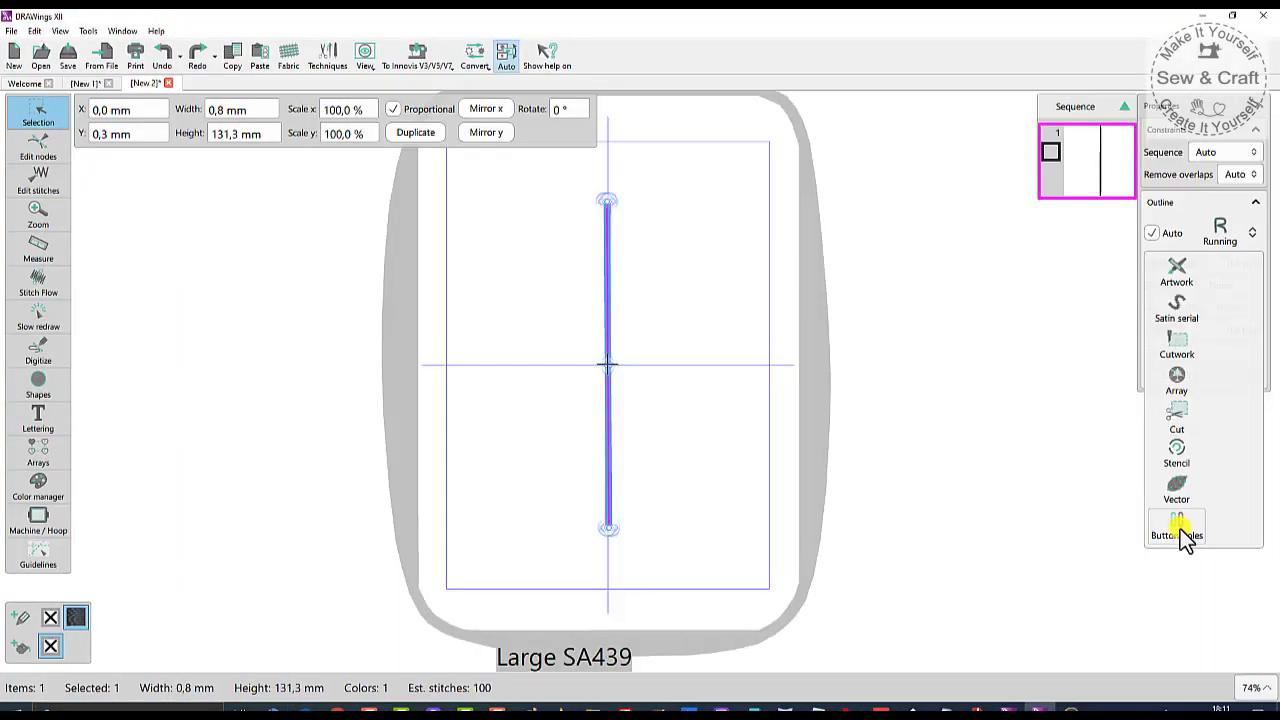
- Convert the vertical line to a Button holes outline with the Start 2 and End 2 shapes, and deselect it
click(1176, 525)
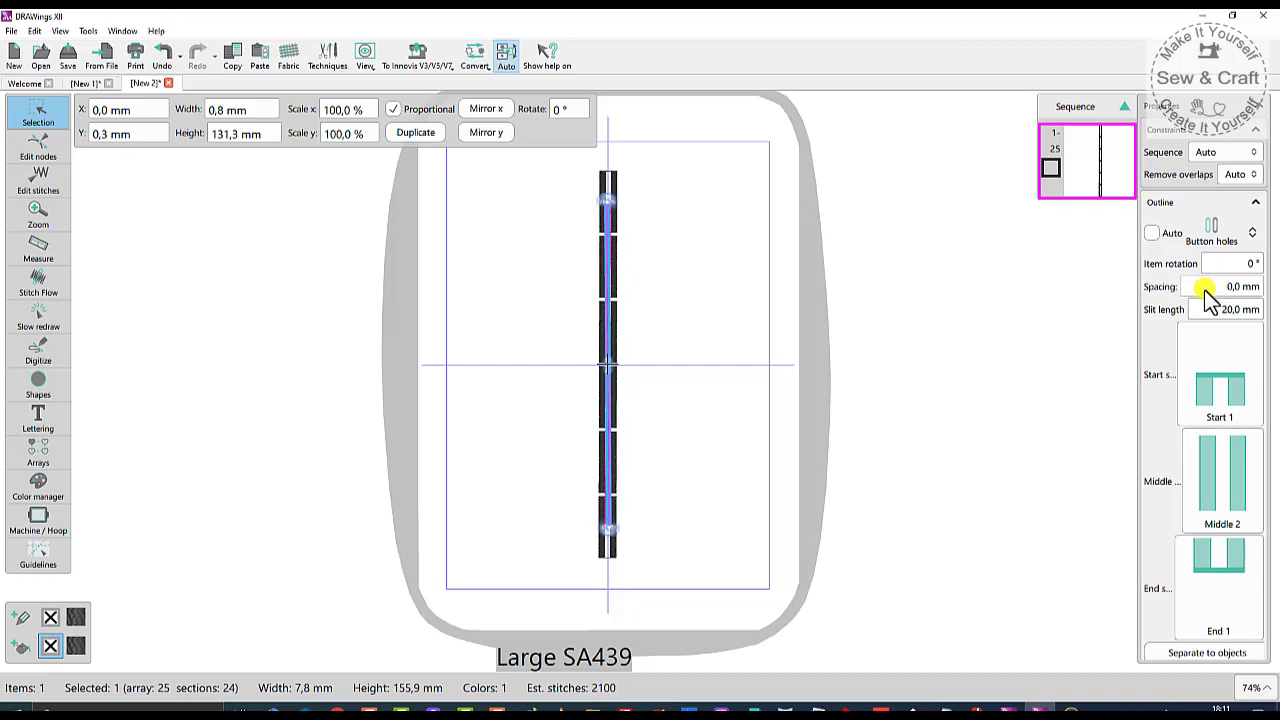
click(1197, 392)
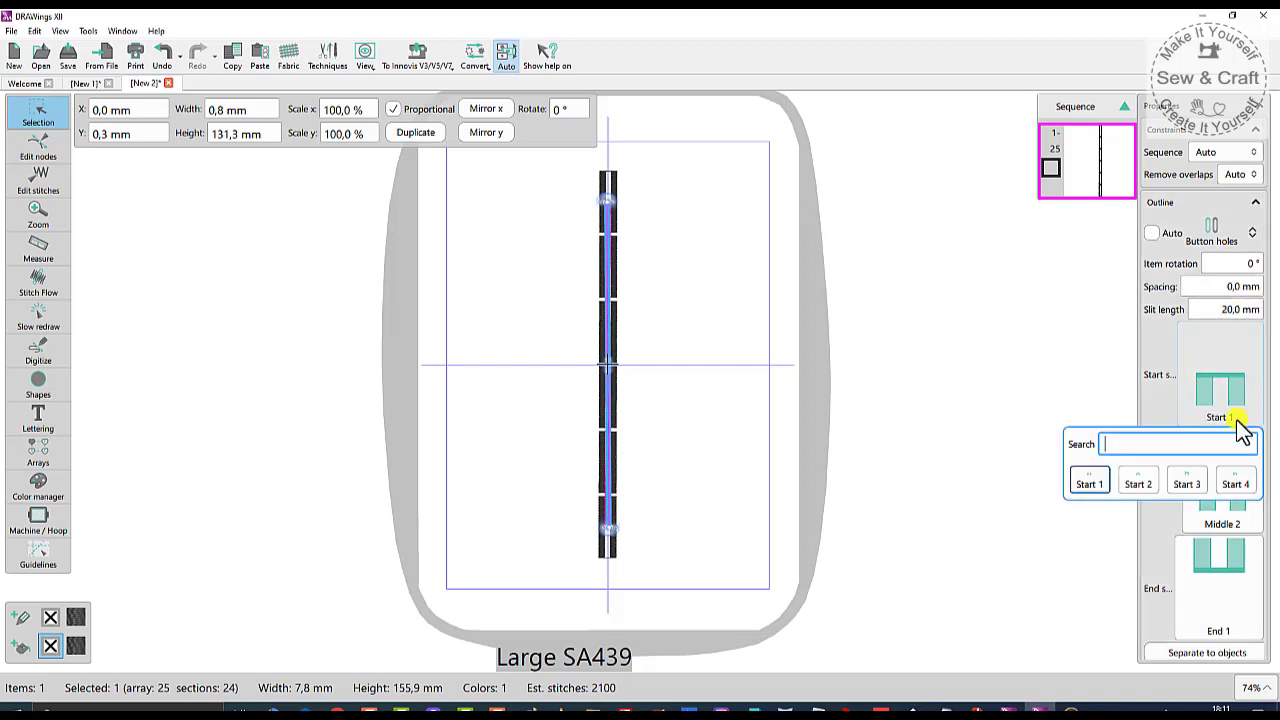
click(1138, 484)
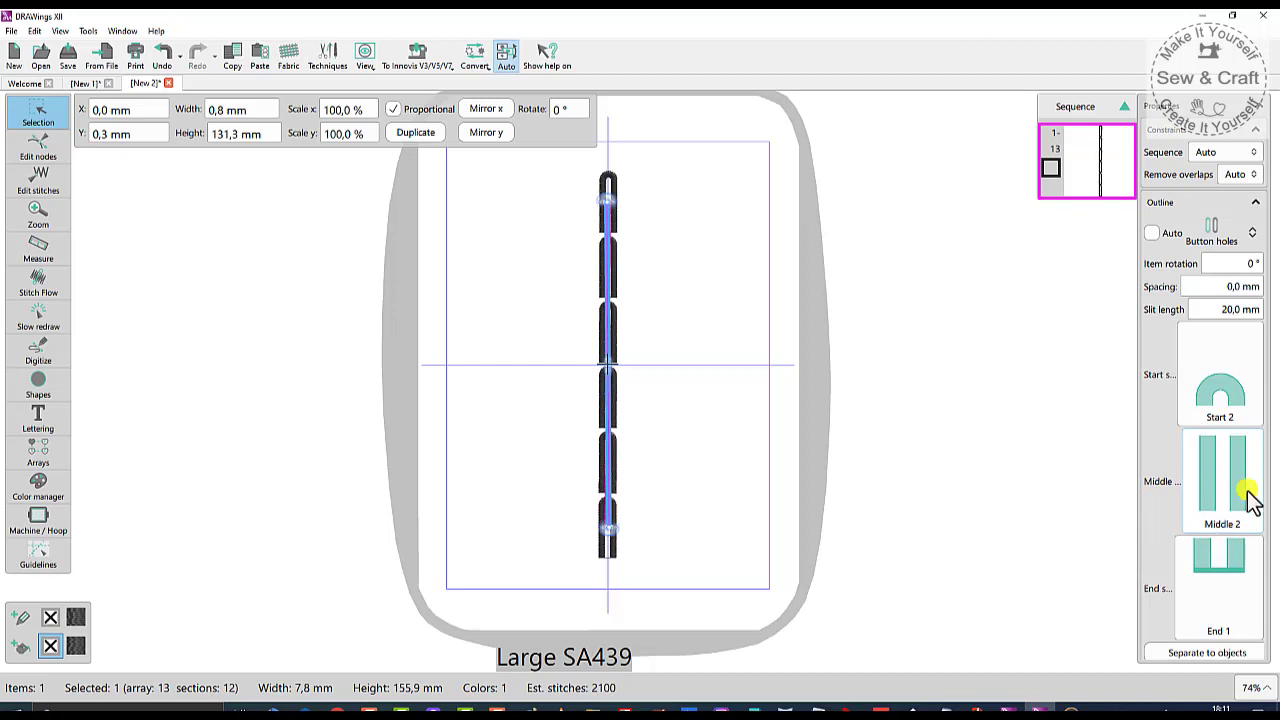
click(1213, 565)
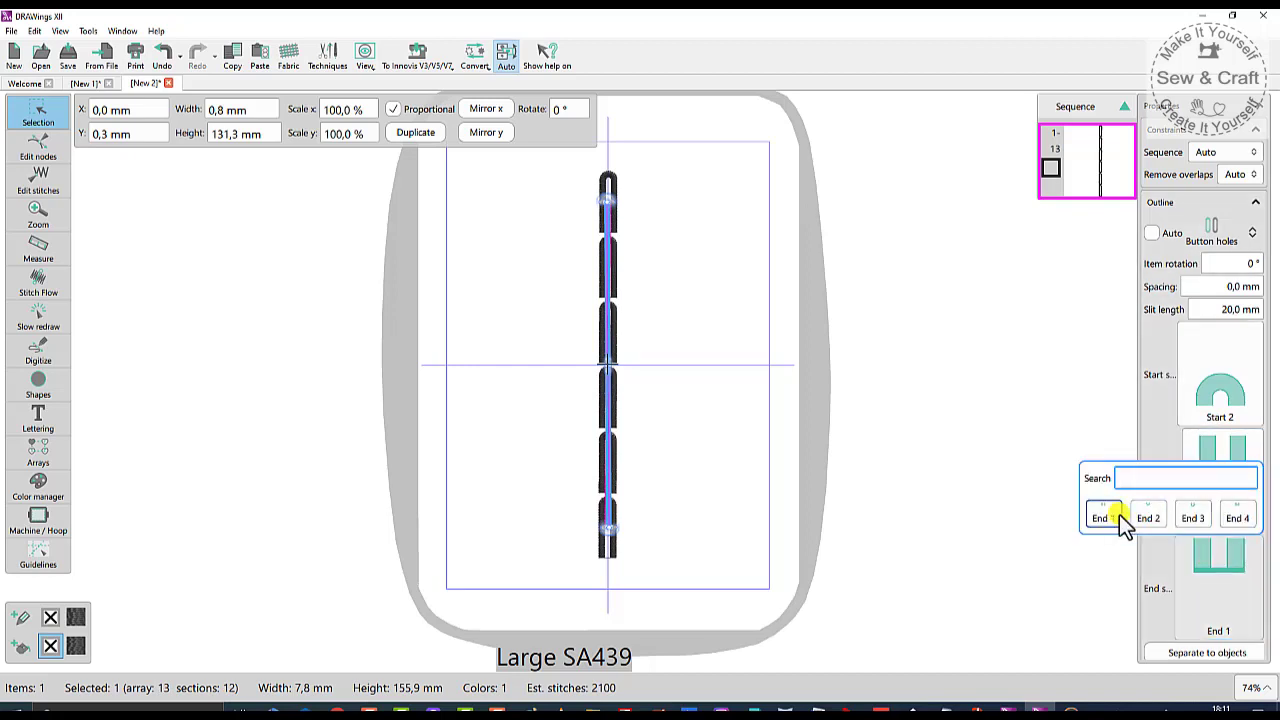
click(1150, 514)
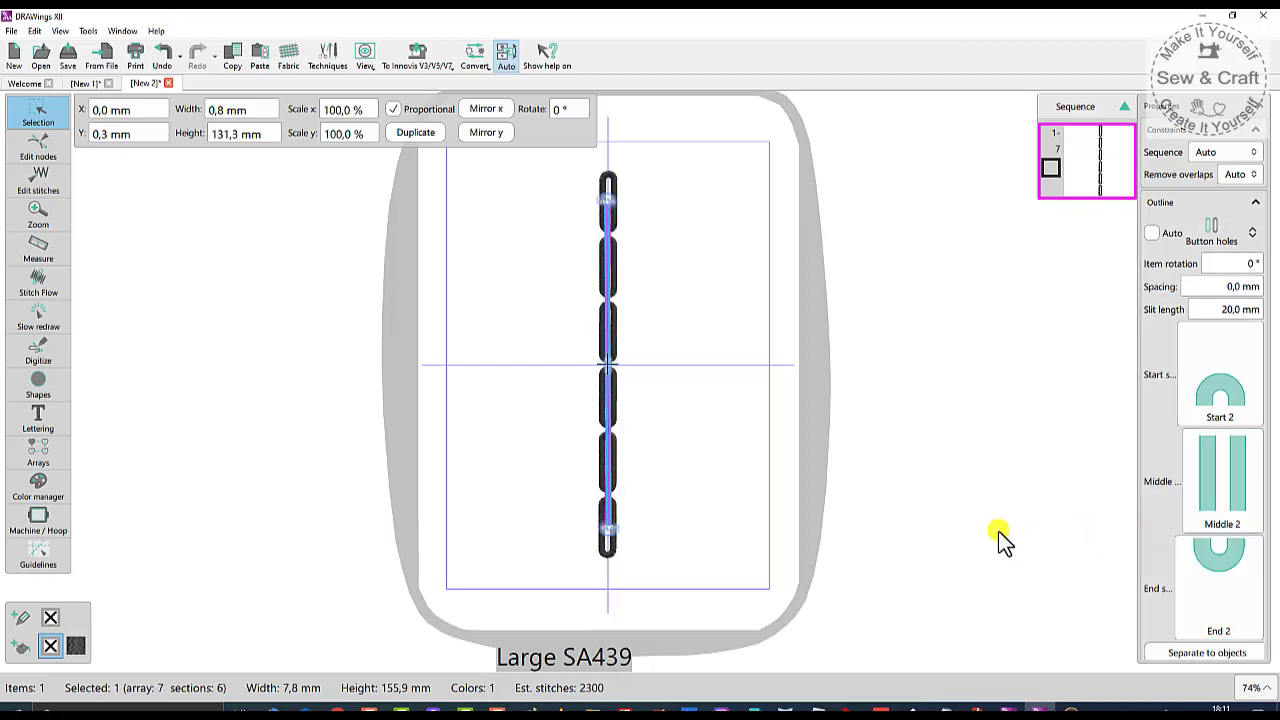
click(726, 451)
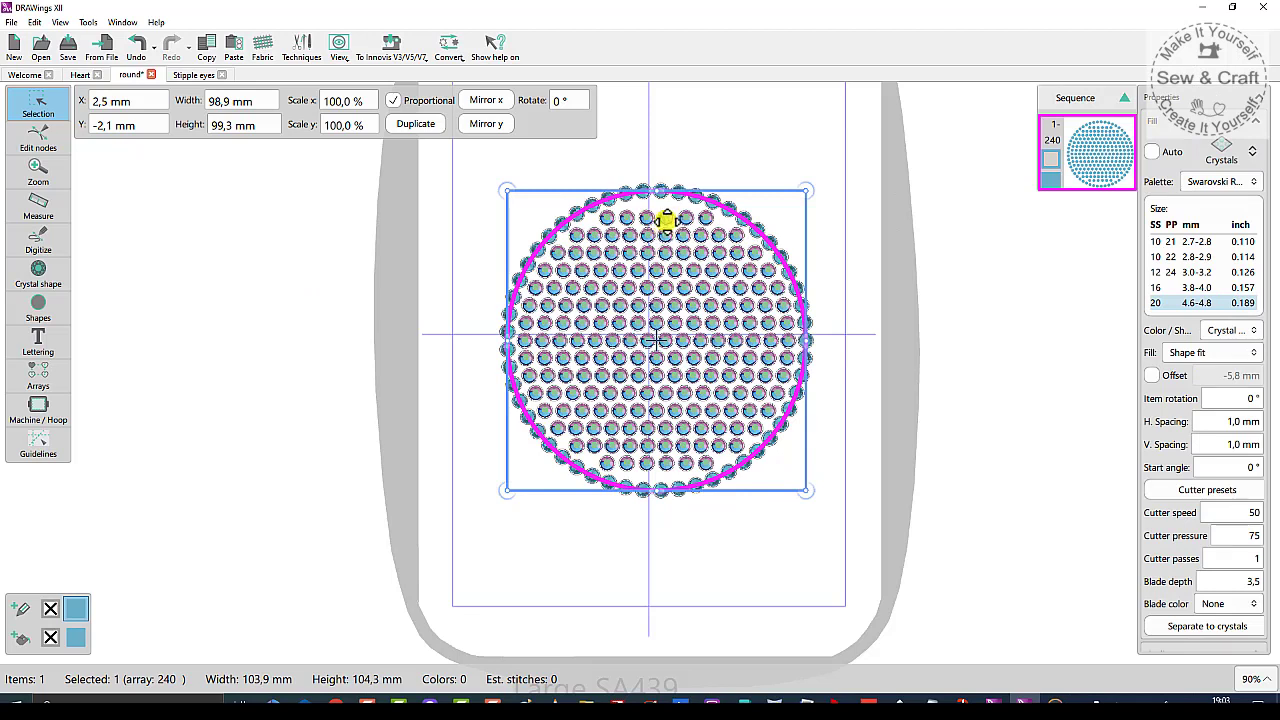
- Review the available techniques for the crystal-filled circle, keeping Crystals active
scroll(670, 190, up, 3)
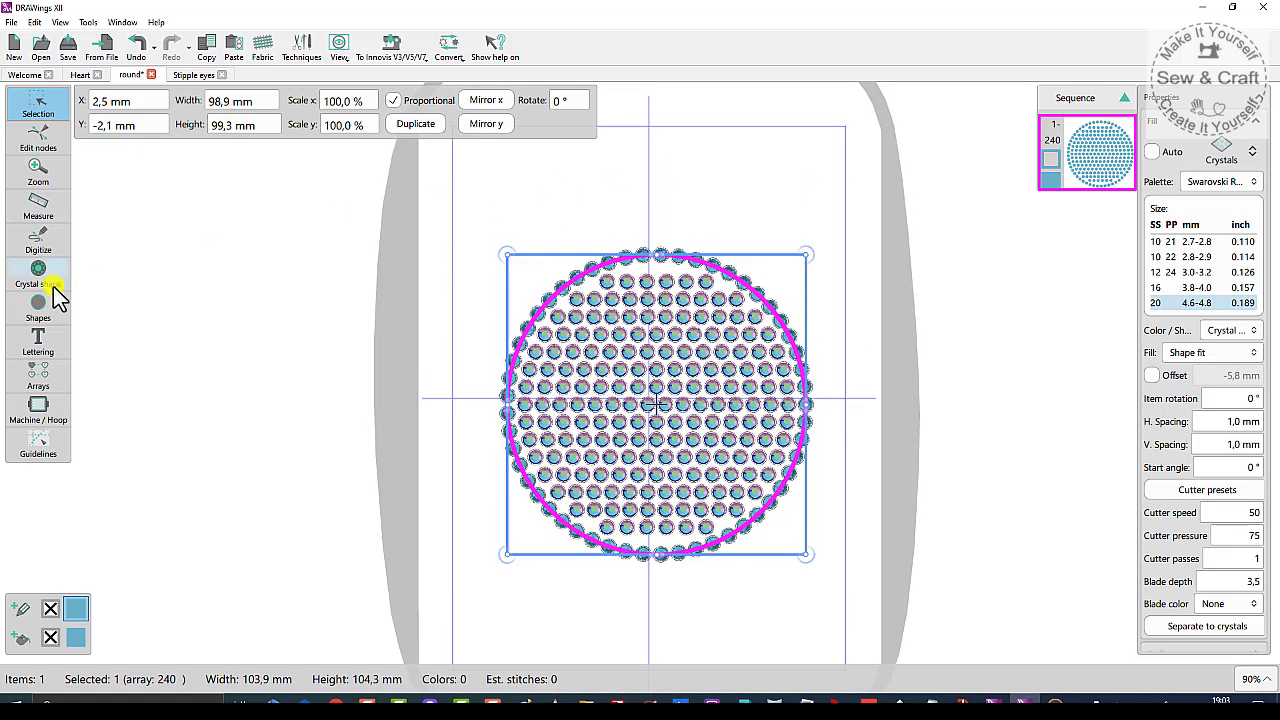
click(301, 45)
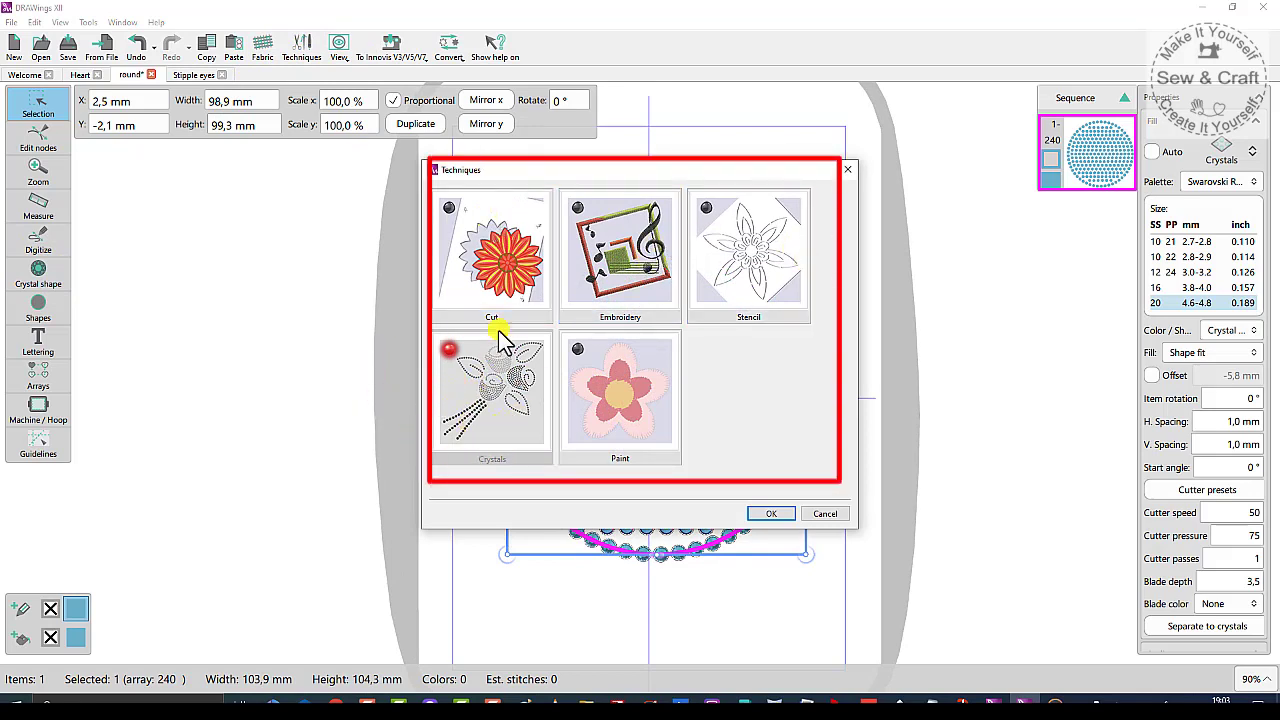
click(778, 515)
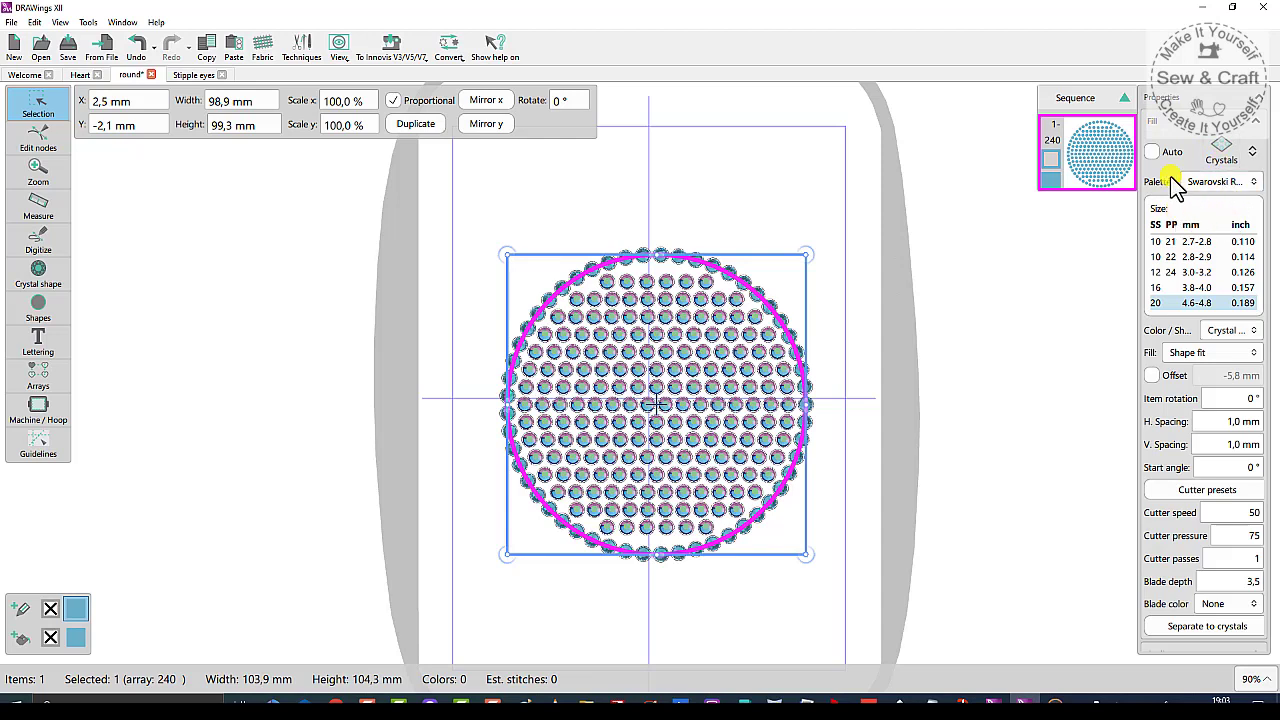
- Check the crystal palettes and try size SS 16 in the circle's fill, returning it to SS 20
click(1254, 183)
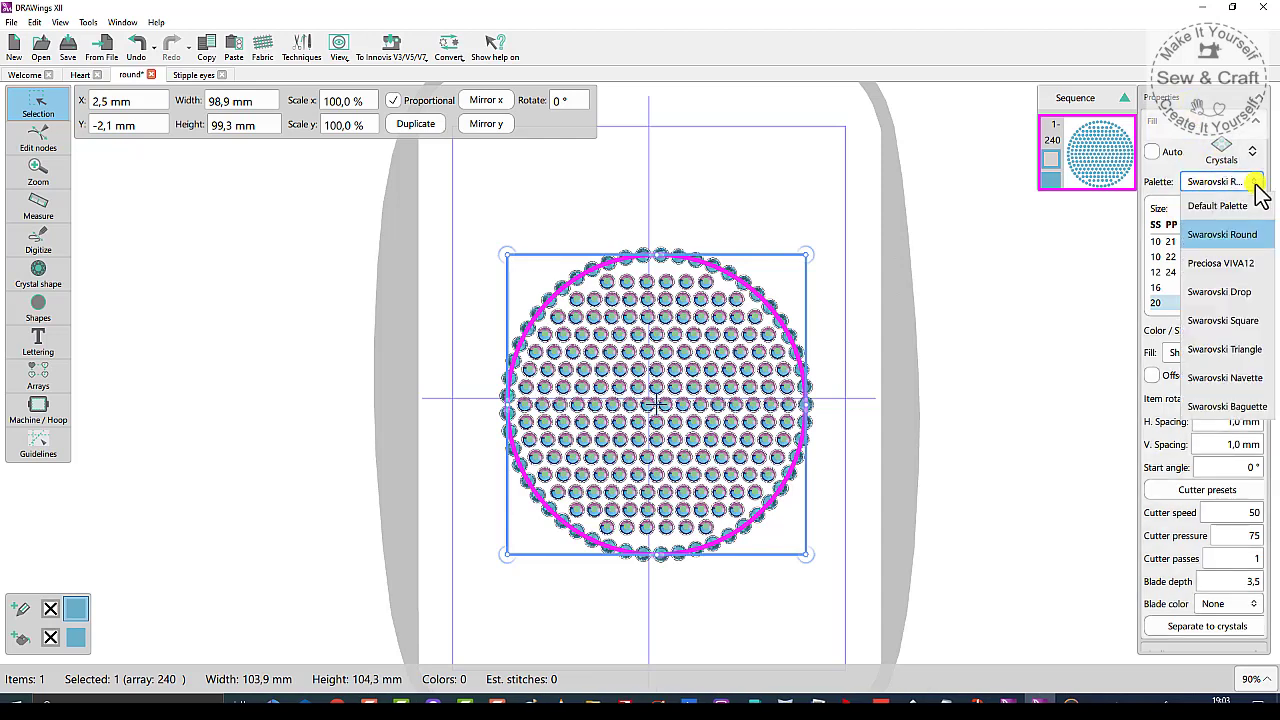
click(1254, 184)
click(1157, 291)
click(1157, 302)
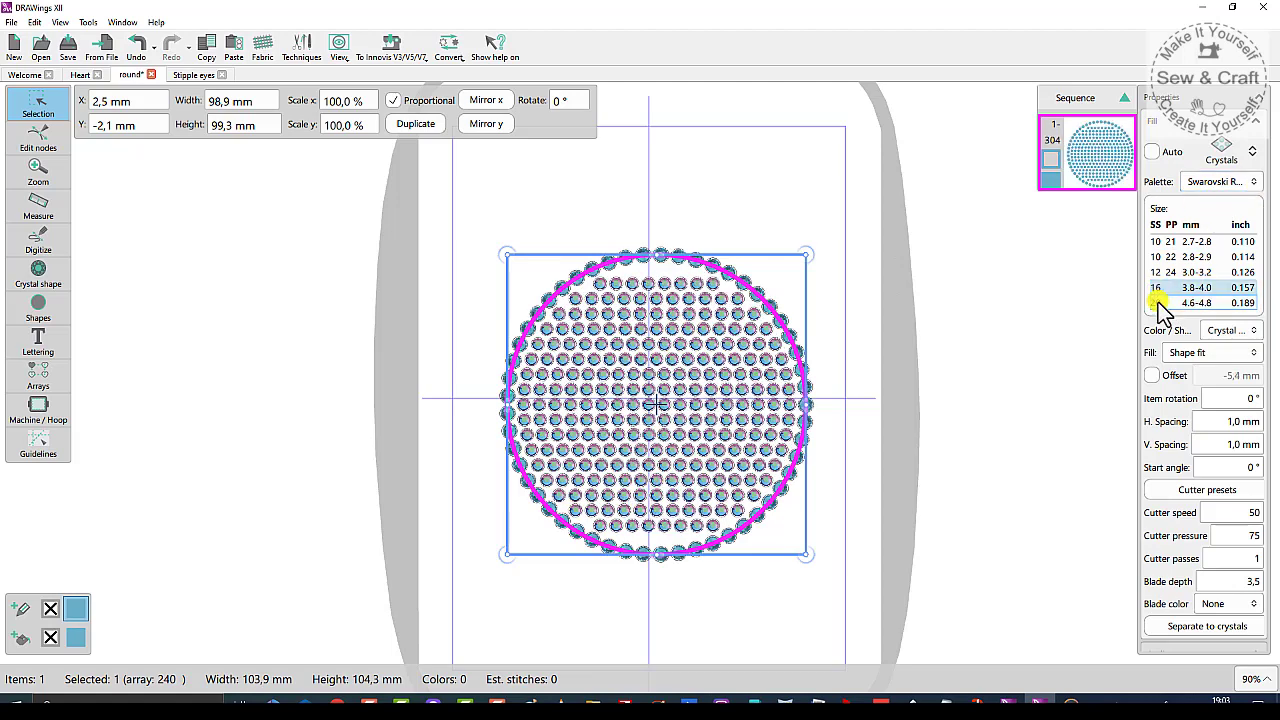
click(1259, 330)
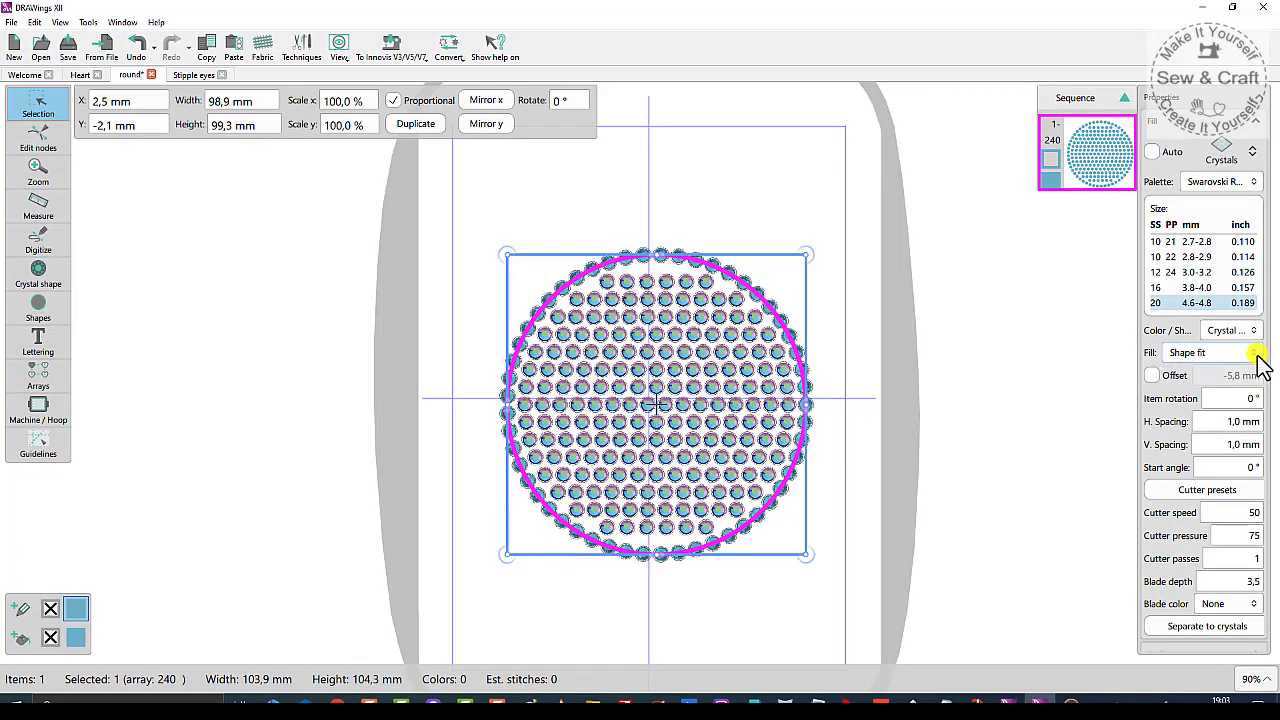
- Try the Rectangle arrangement for the circle's crystal fill and settle on Circular
click(1257, 355)
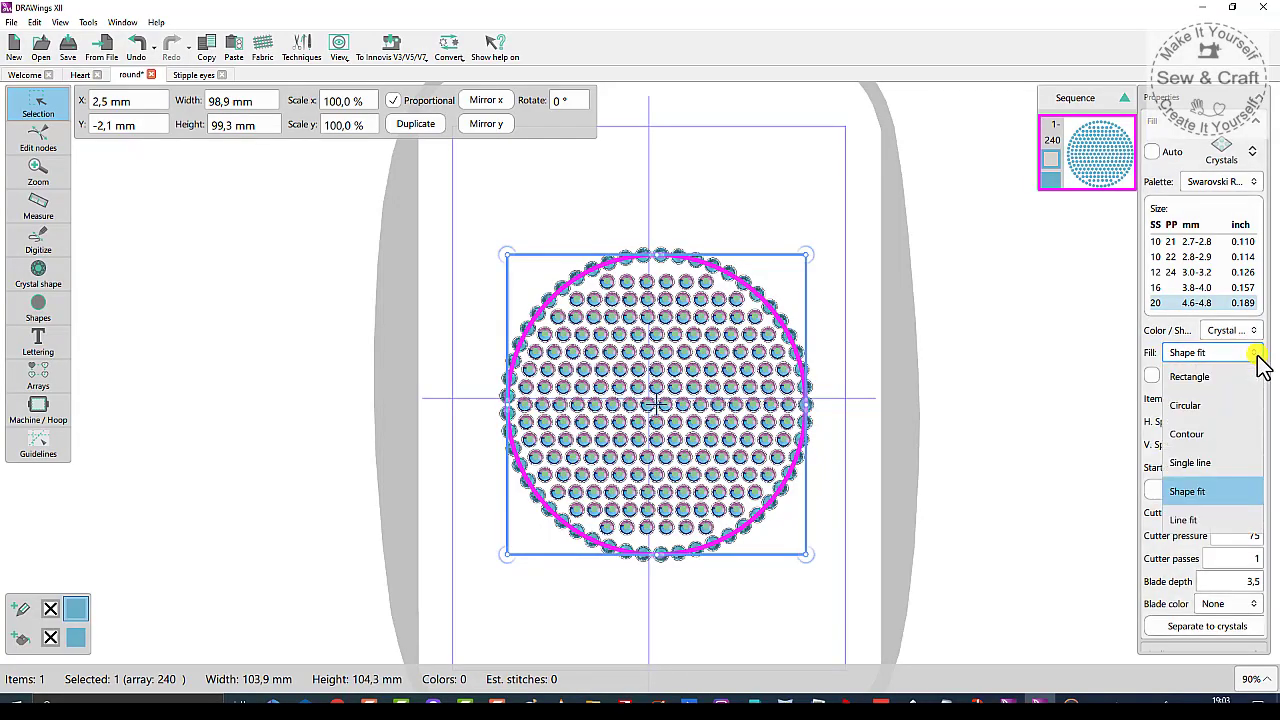
click(1212, 379)
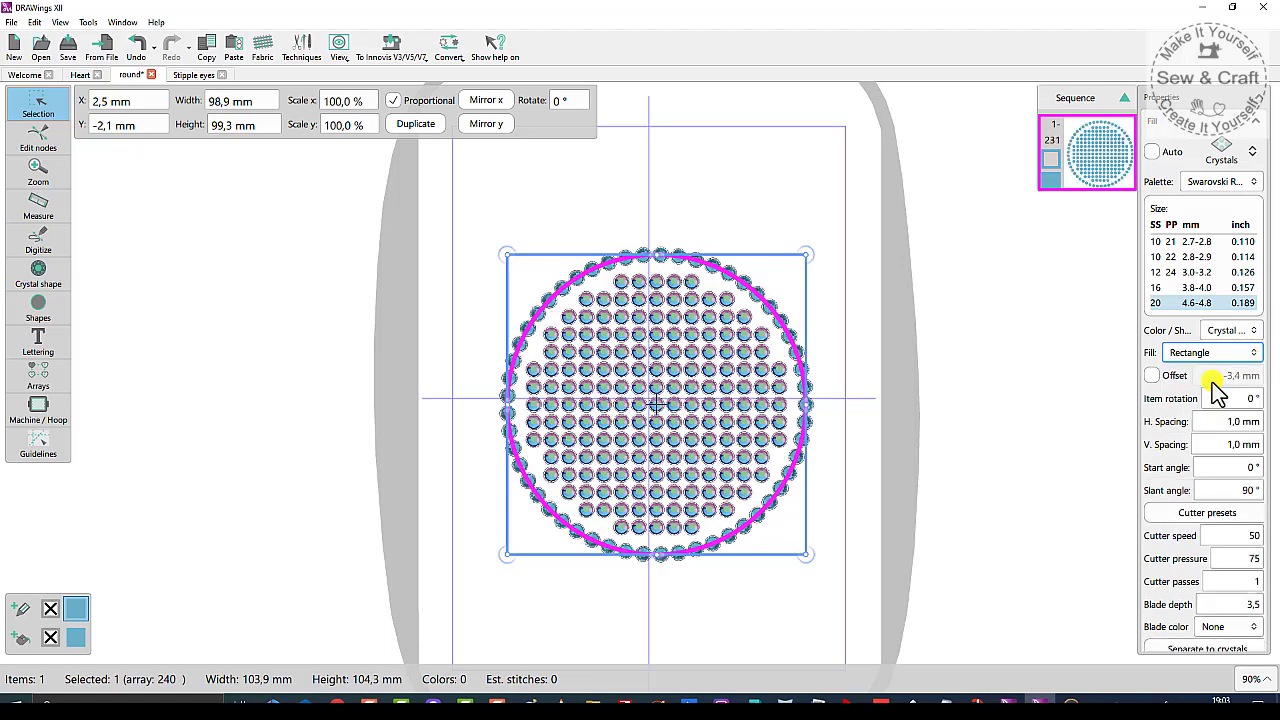
click(1255, 353)
click(1200, 407)
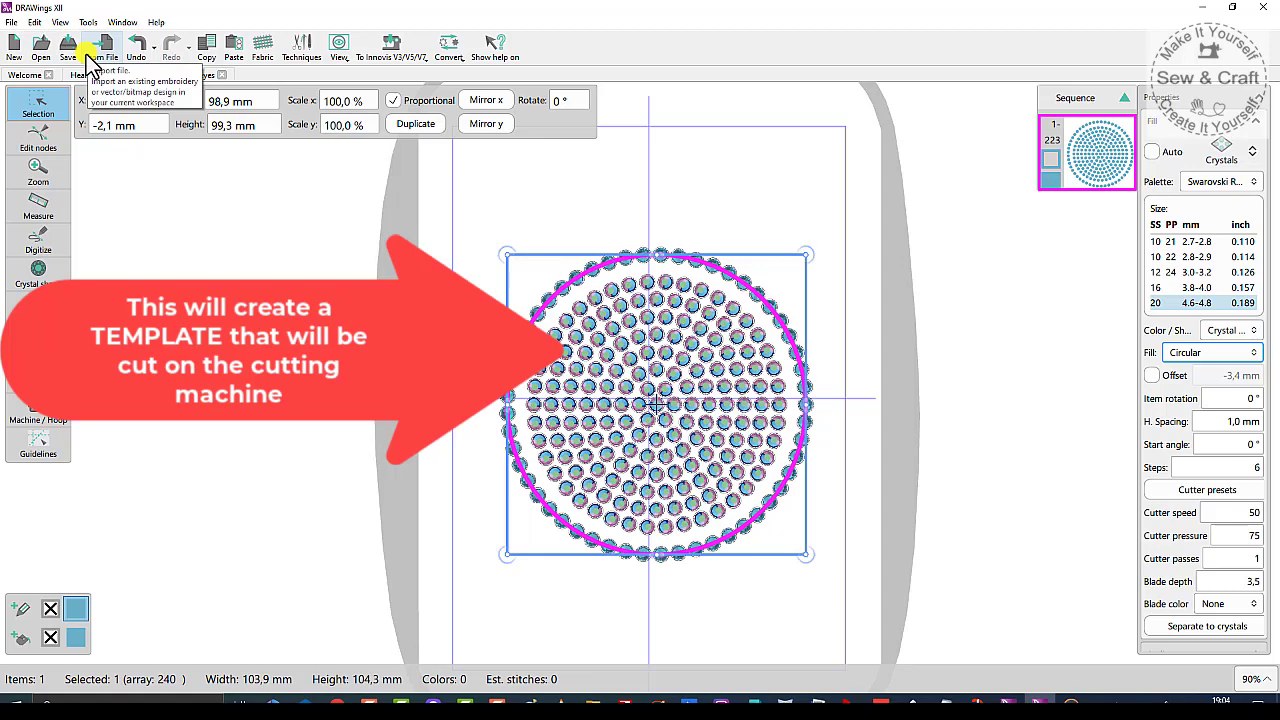
- View the cutters and file formats offered for exporting the crystal template, and leave without exporting
click(11, 22)
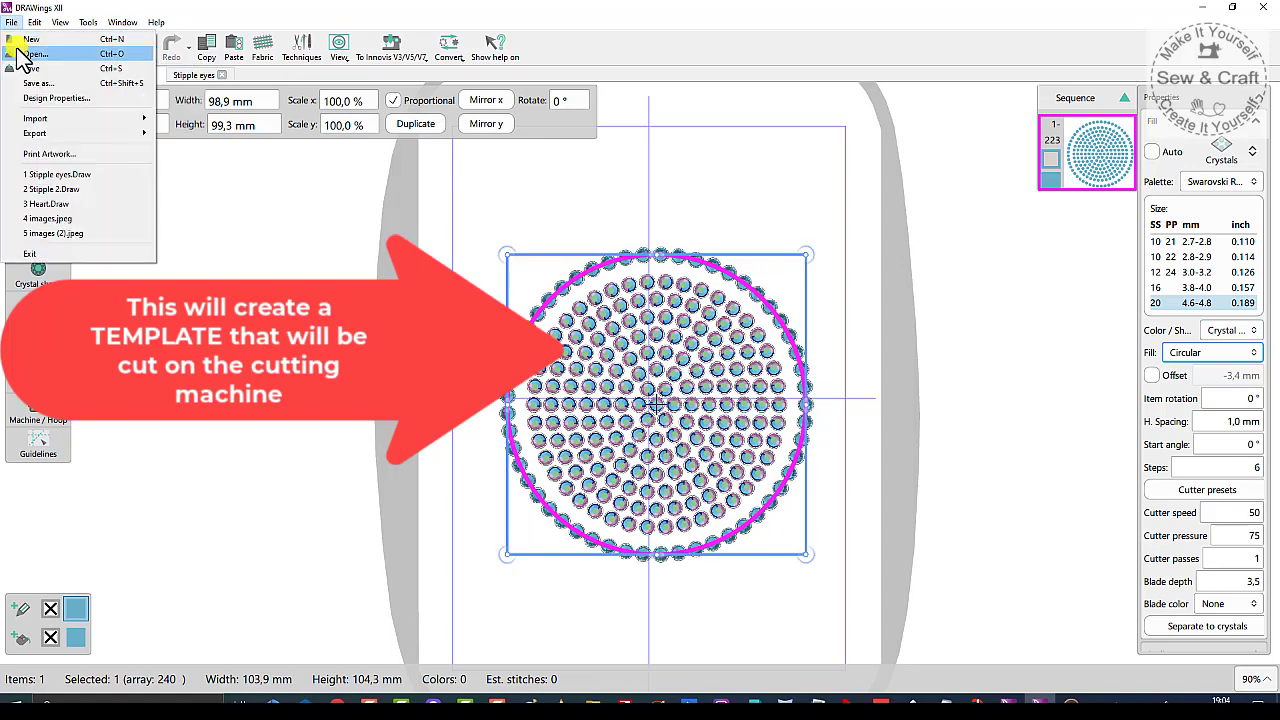
mouse_move(40, 135)
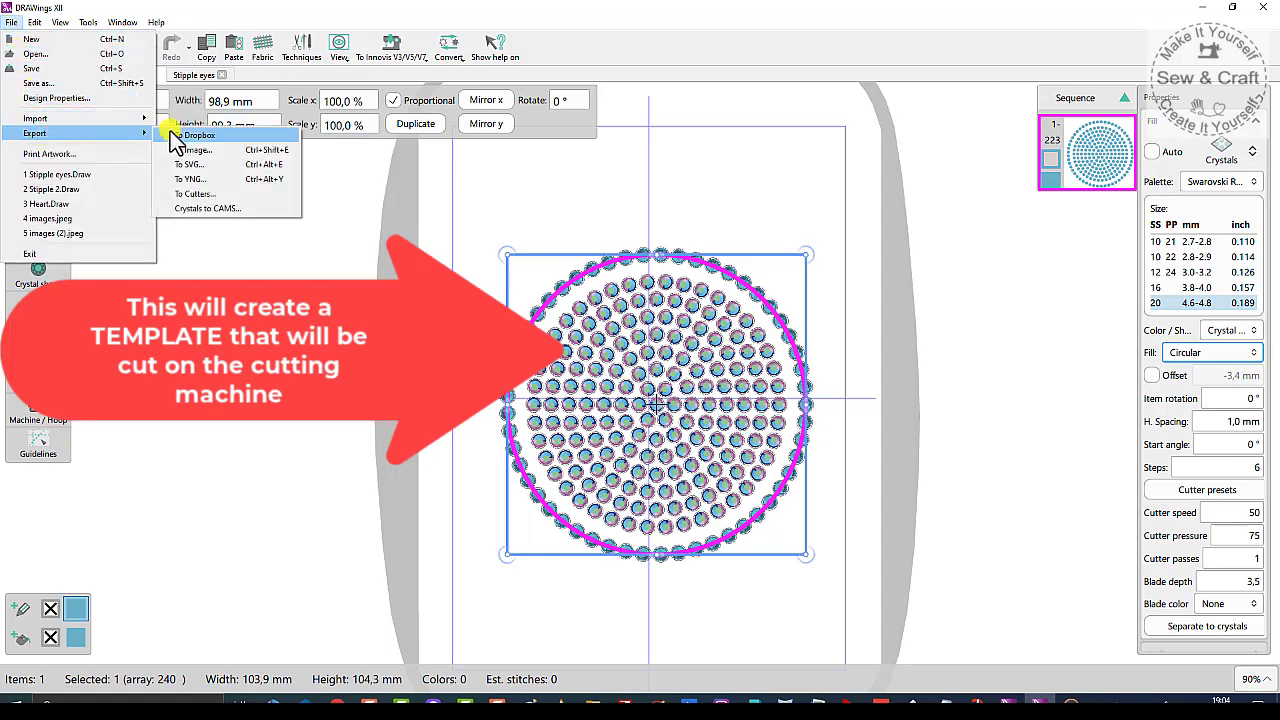
click(196, 193)
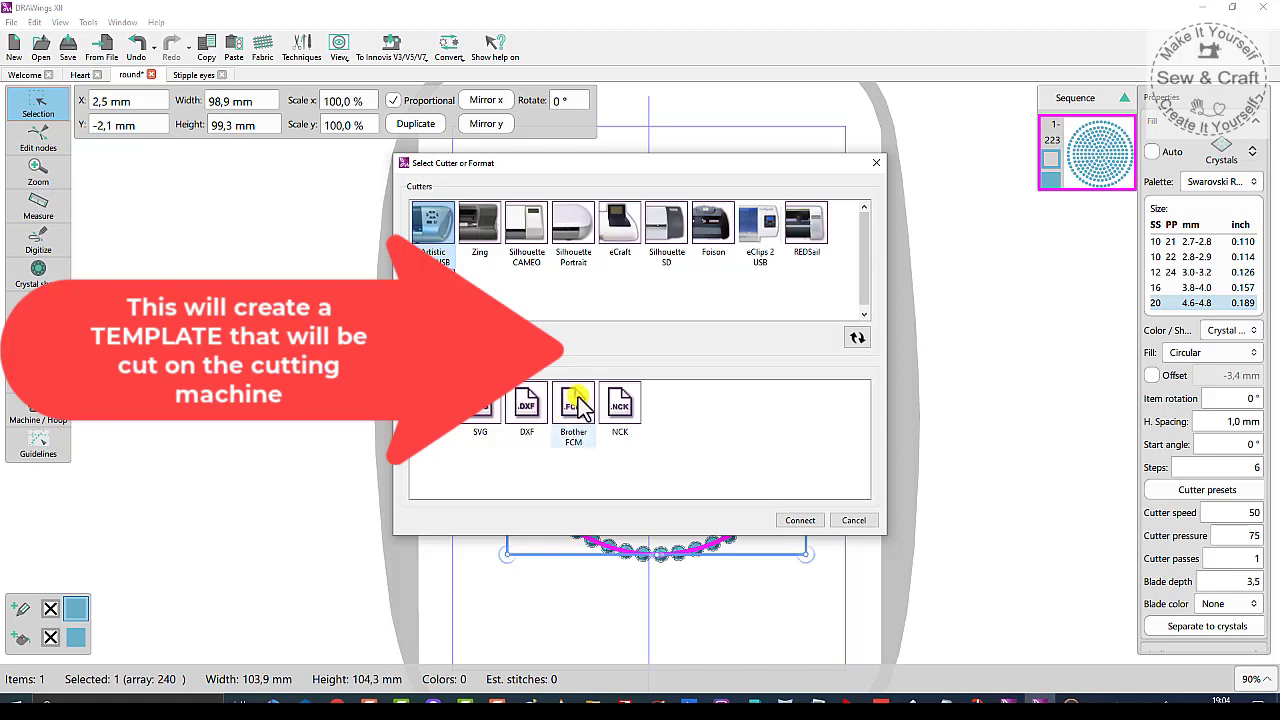
click(866, 521)
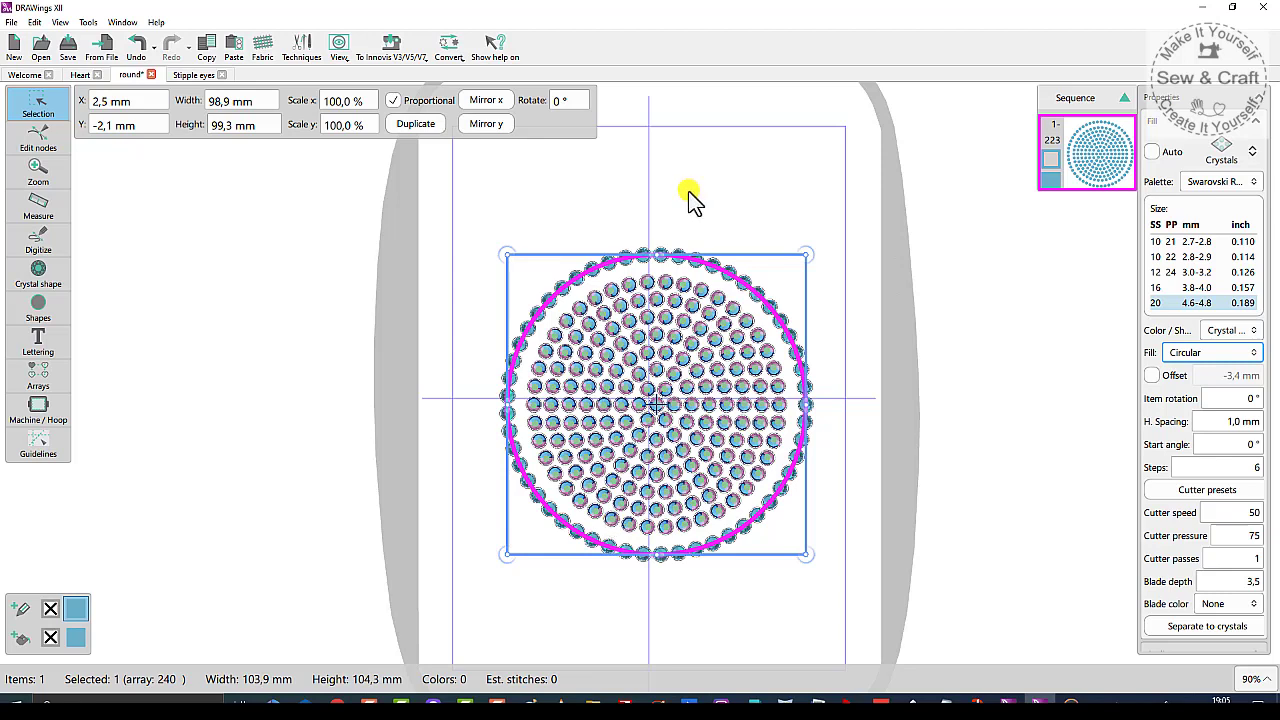
- Examine the crystal-filled Heart design on its cutting mat and the mat options, and return to the round design
click(81, 76)
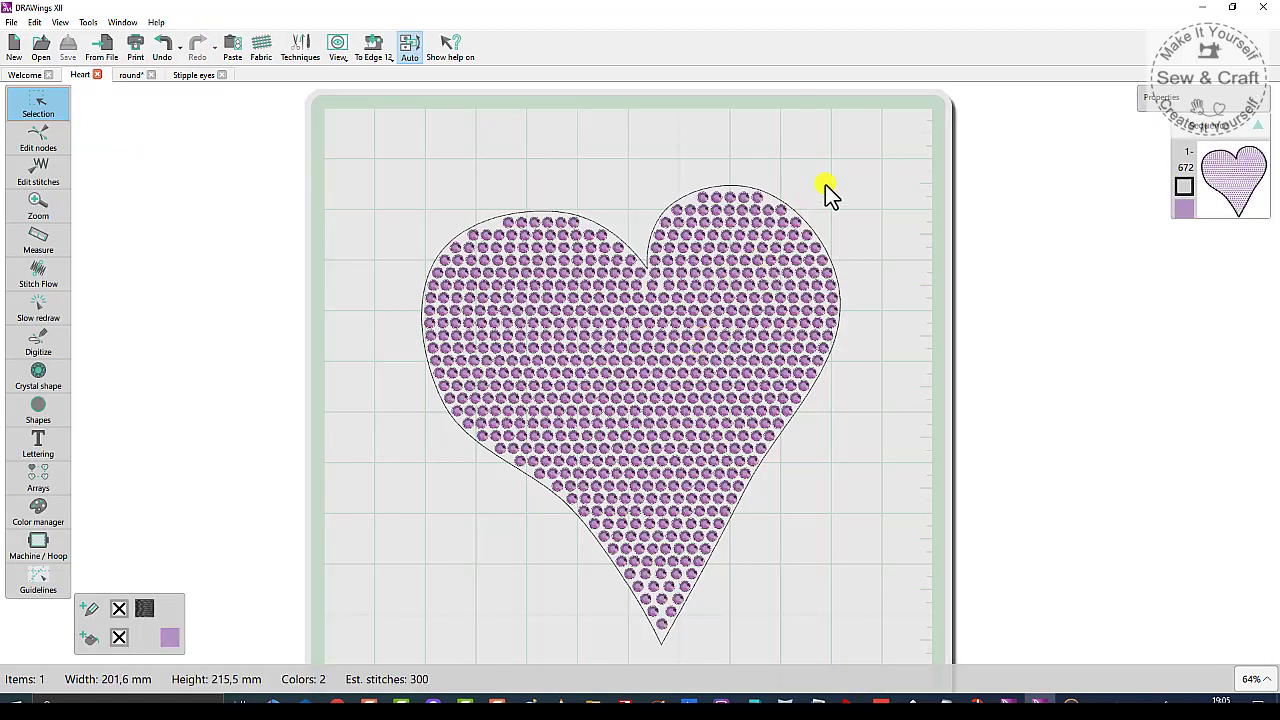
scroll(596, 140, down, 1)
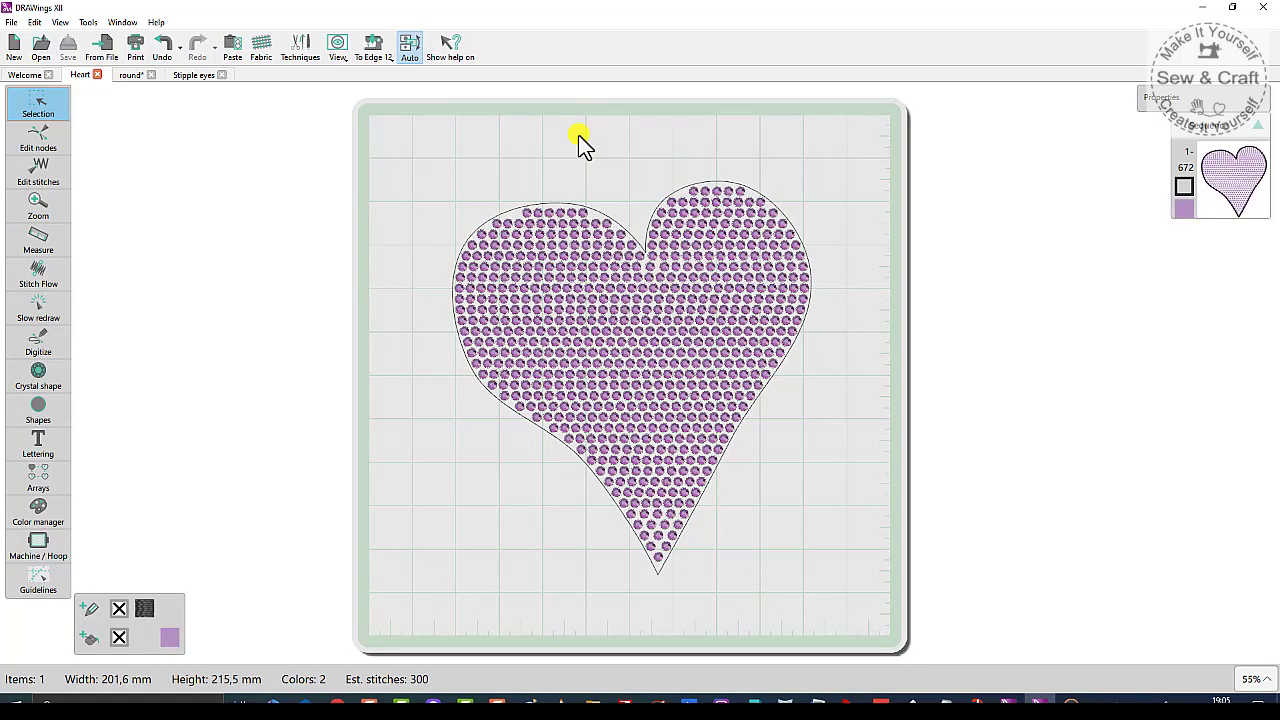
click(360, 46)
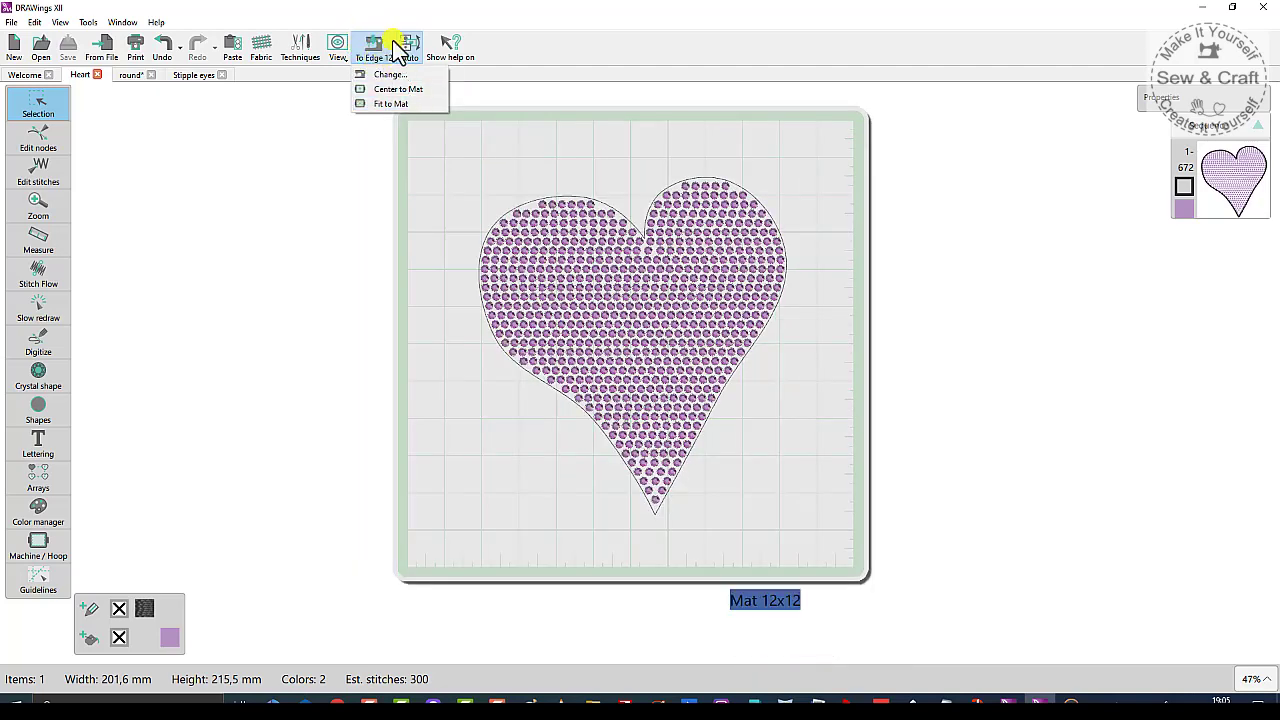
click(410, 171)
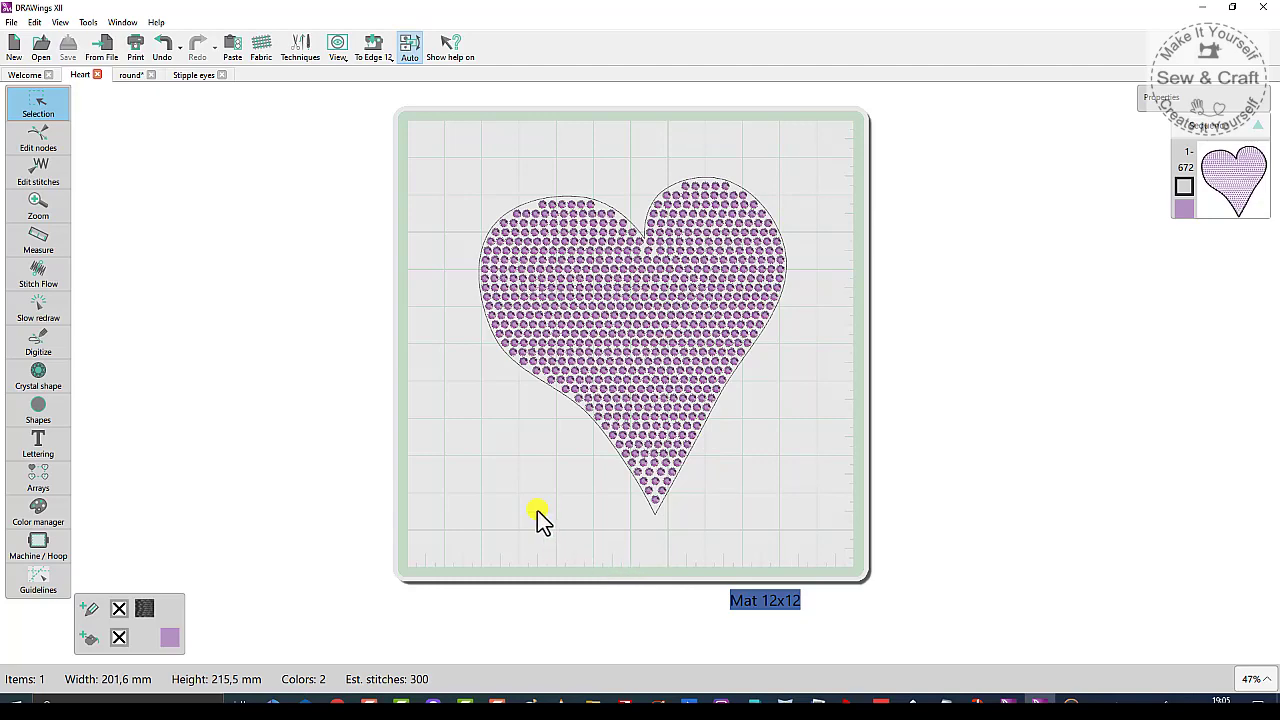
click(129, 77)
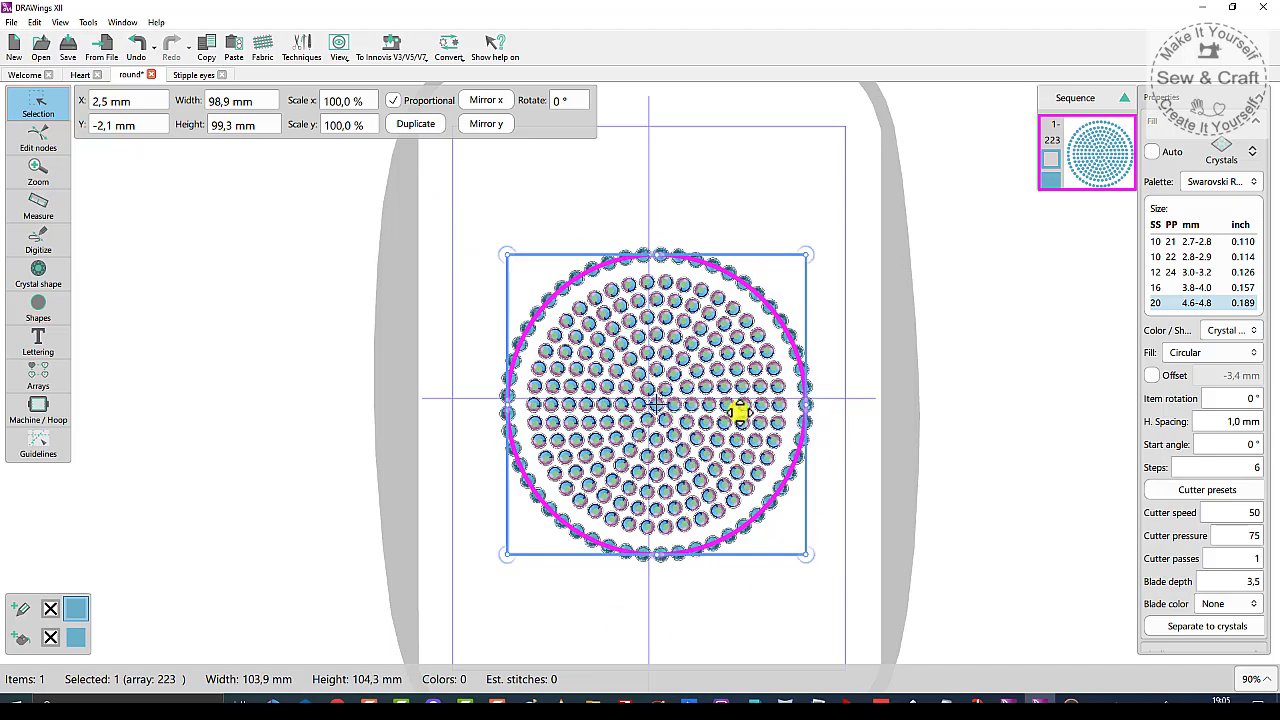
- In the Stipple eyes design, extend the crystal row over the right-hand eye outward with two SS 20 Swarovski Round Crystal MBL crystals
click(197, 78)
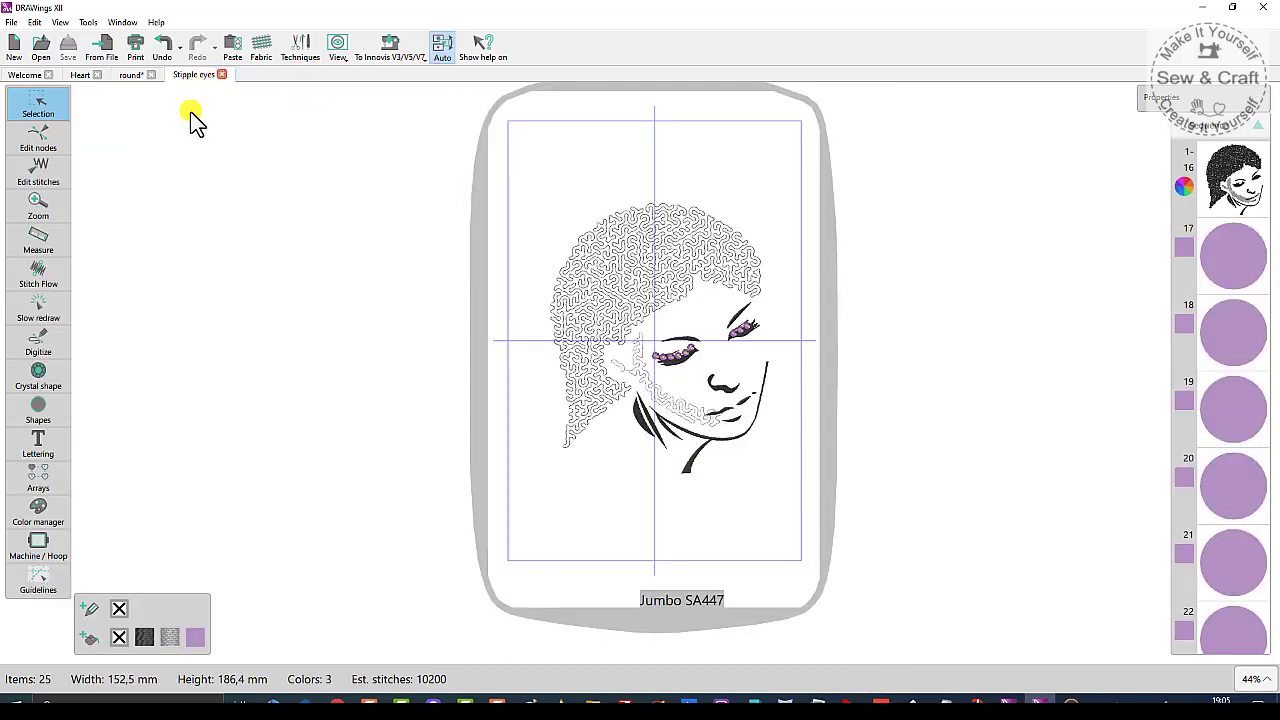
scroll(765, 450, up, 4)
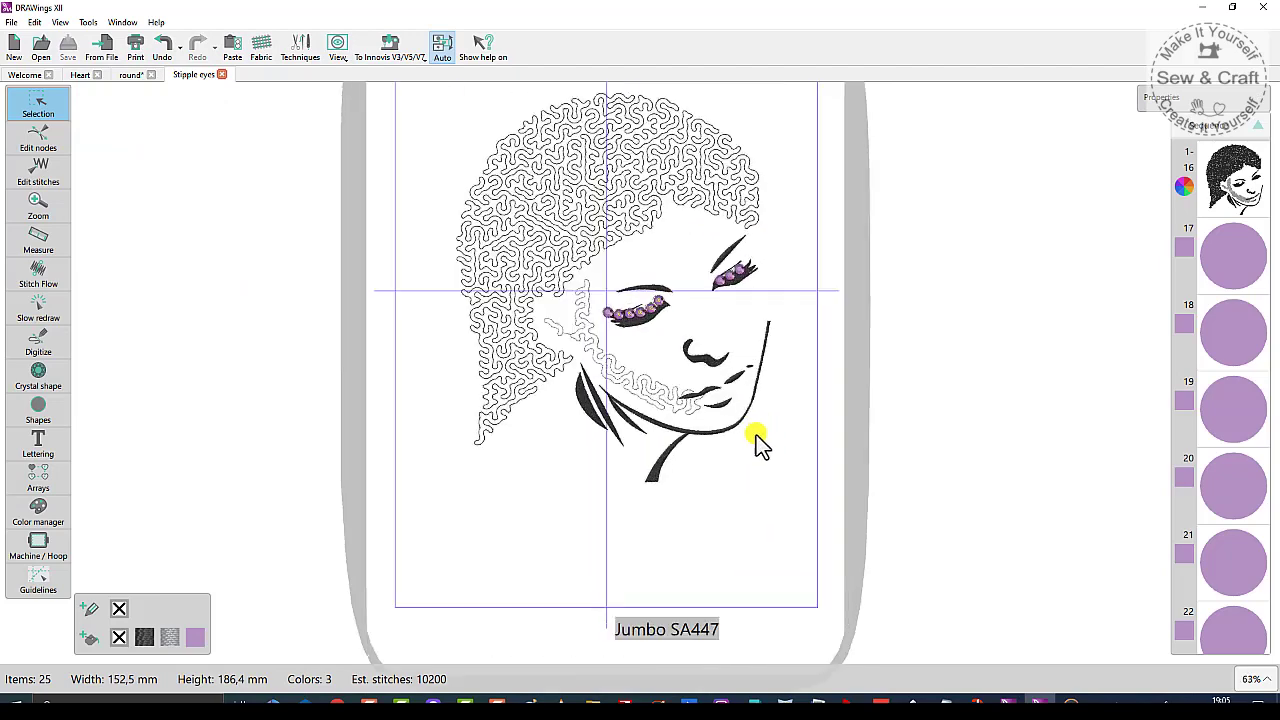
scroll(667, 272, up, 3)
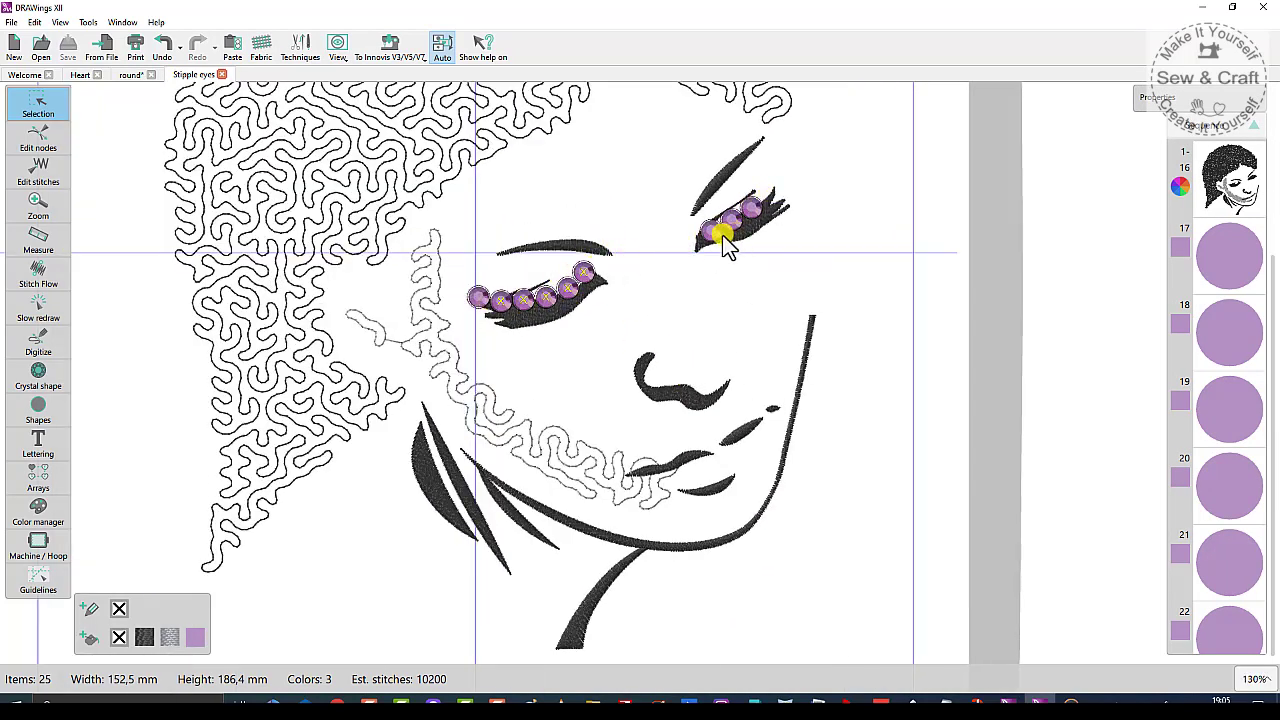
click(38, 378)
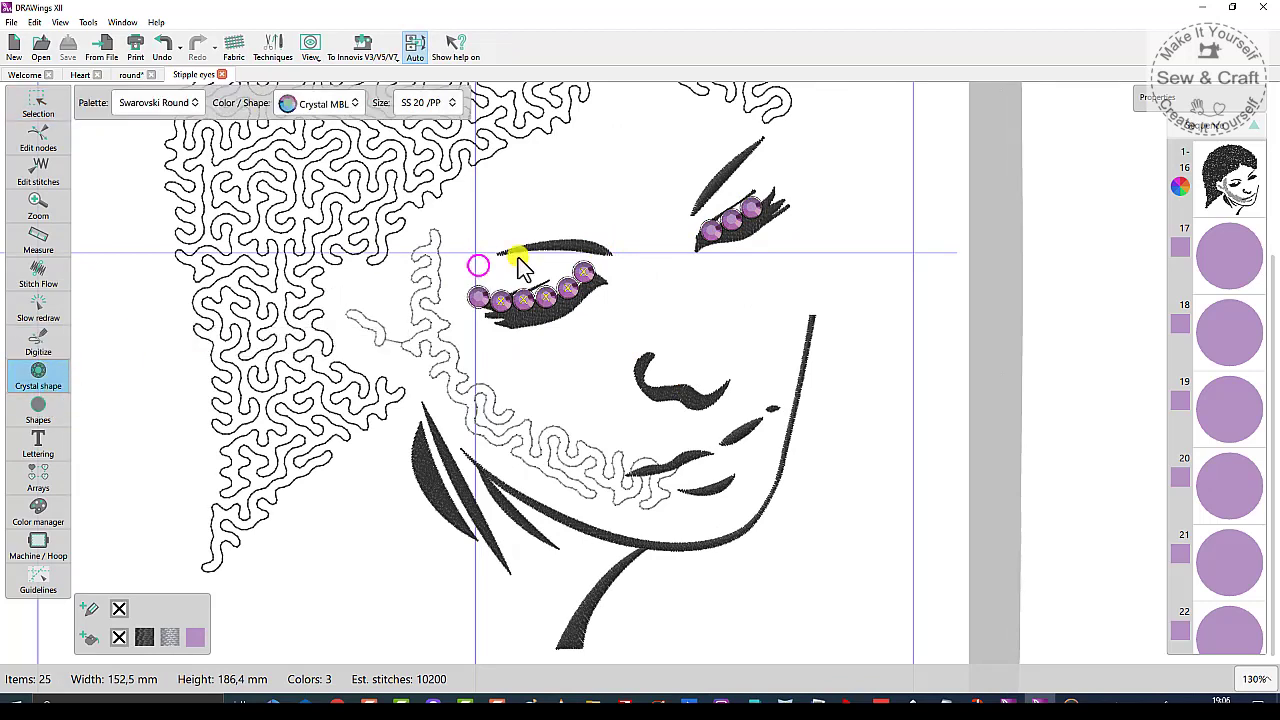
click(770, 194)
click(770, 193)
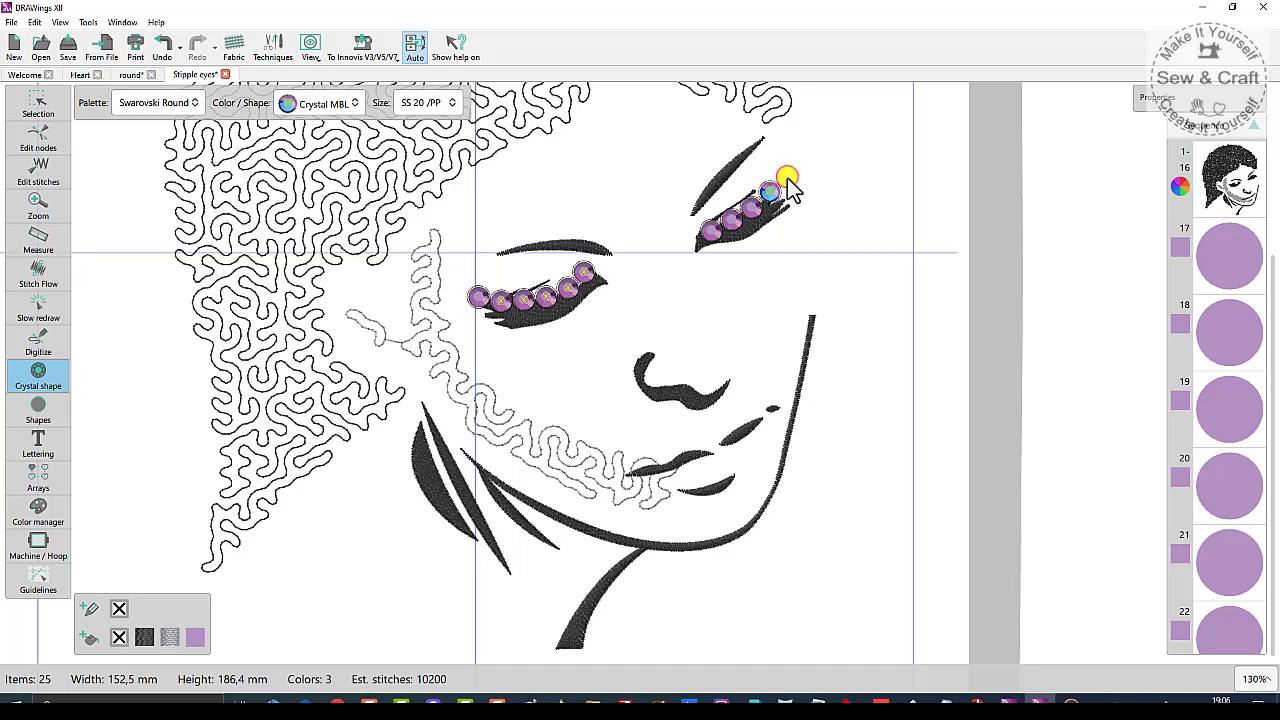
click(788, 180)
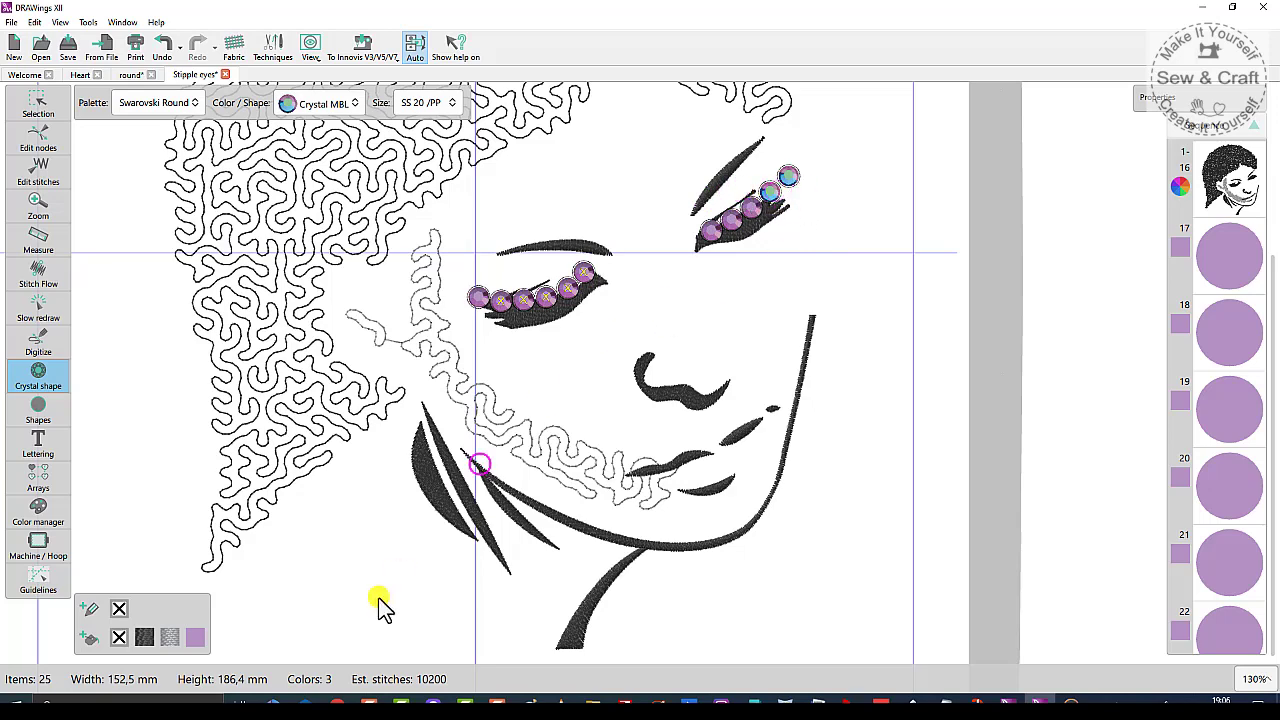
scroll(397, 583, down, 3)
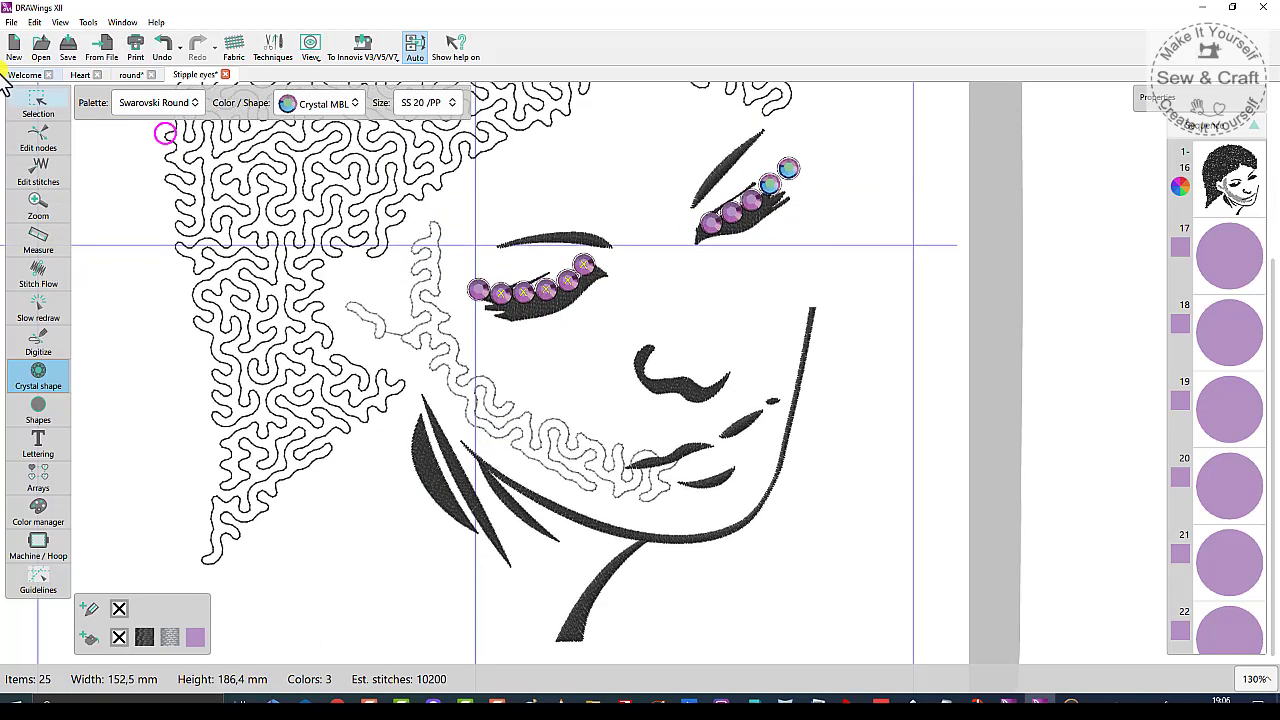
click(36, 101)
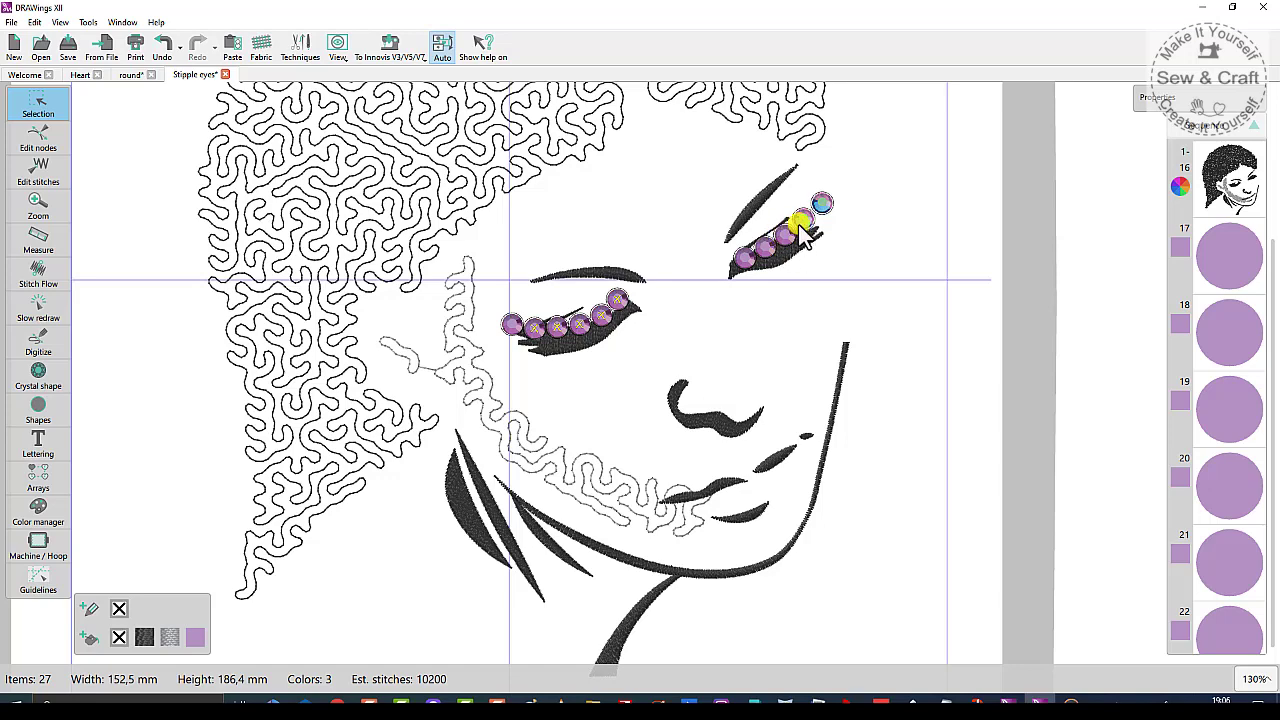
- Apply the row's purple crystal colour to the two outermost crystals over the right-hand eye
click(803, 218)
click(195, 640)
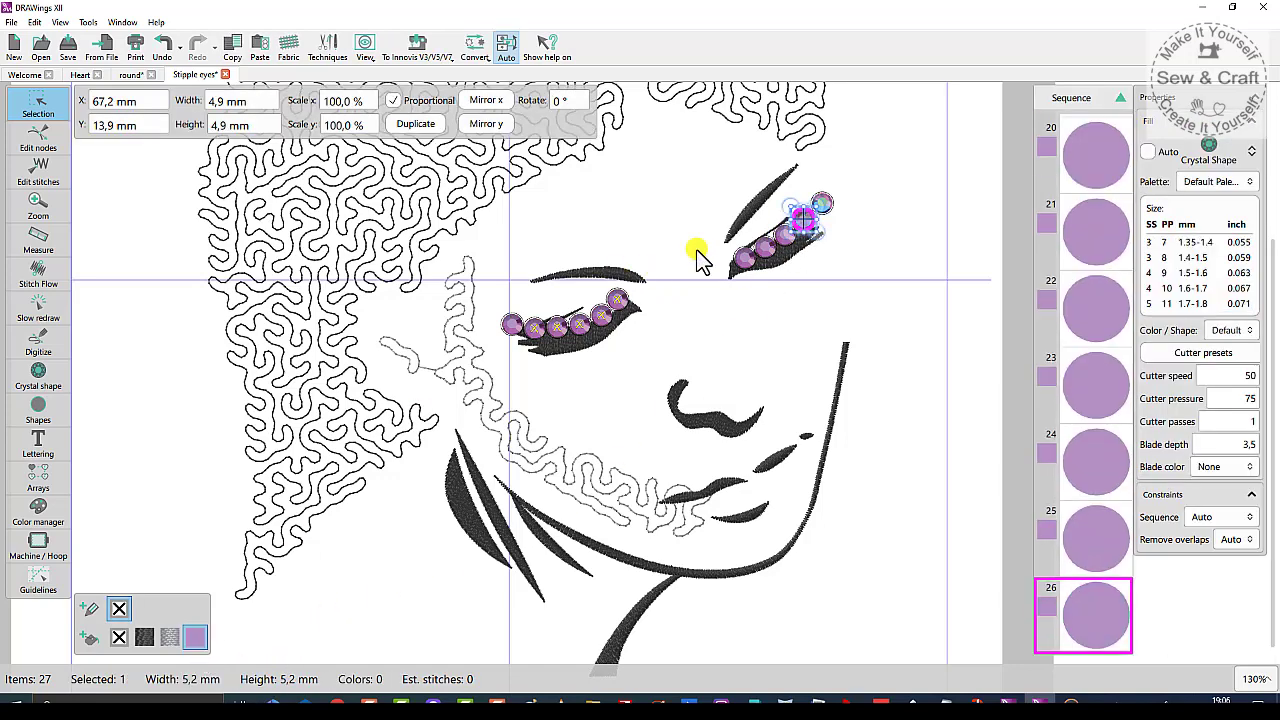
click(822, 205)
click(195, 640)
click(796, 335)
scroll(809, 288, down, 4)
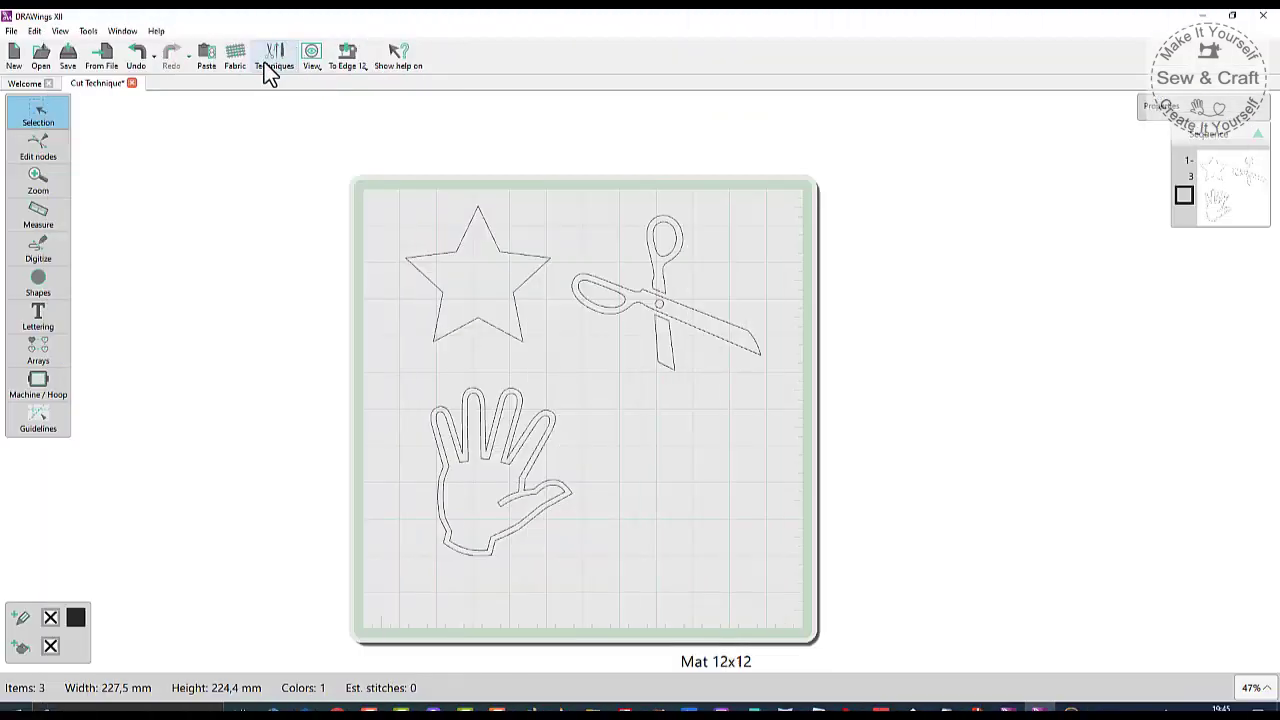
- Check the available techniques for the Cut Technique design and accept the dialog with Cut in use
click(268, 62)
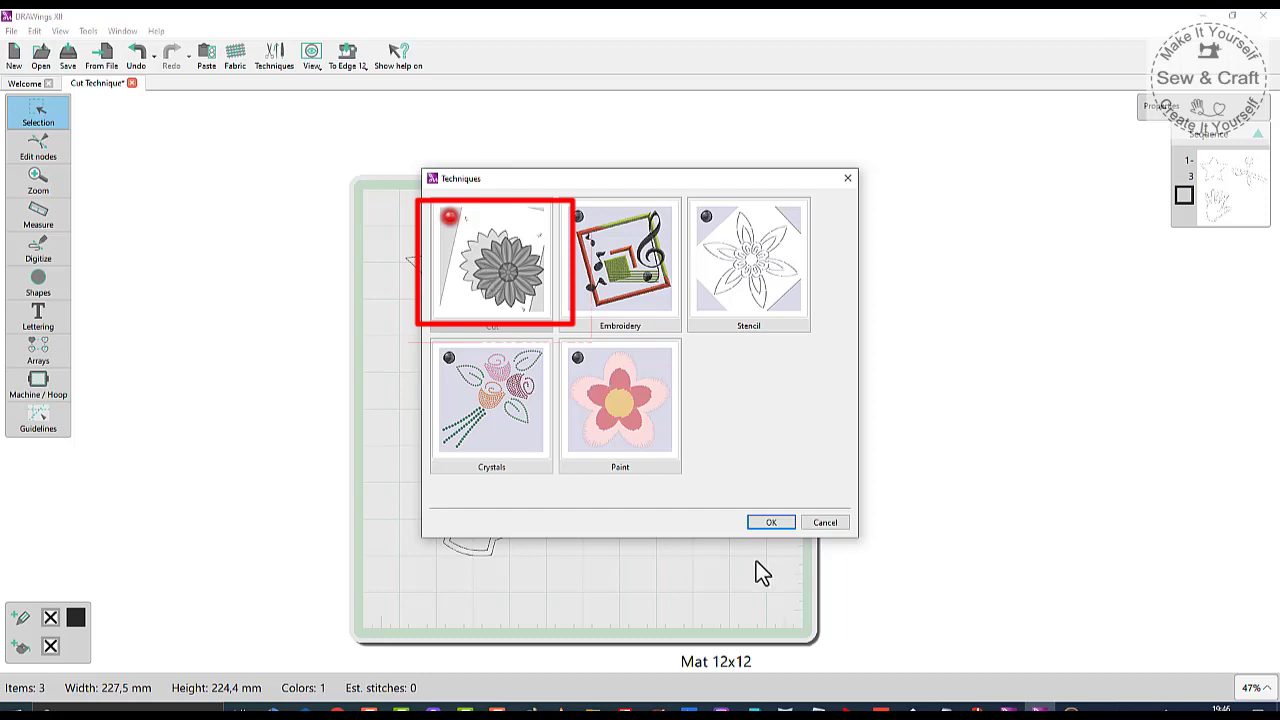
click(771, 522)
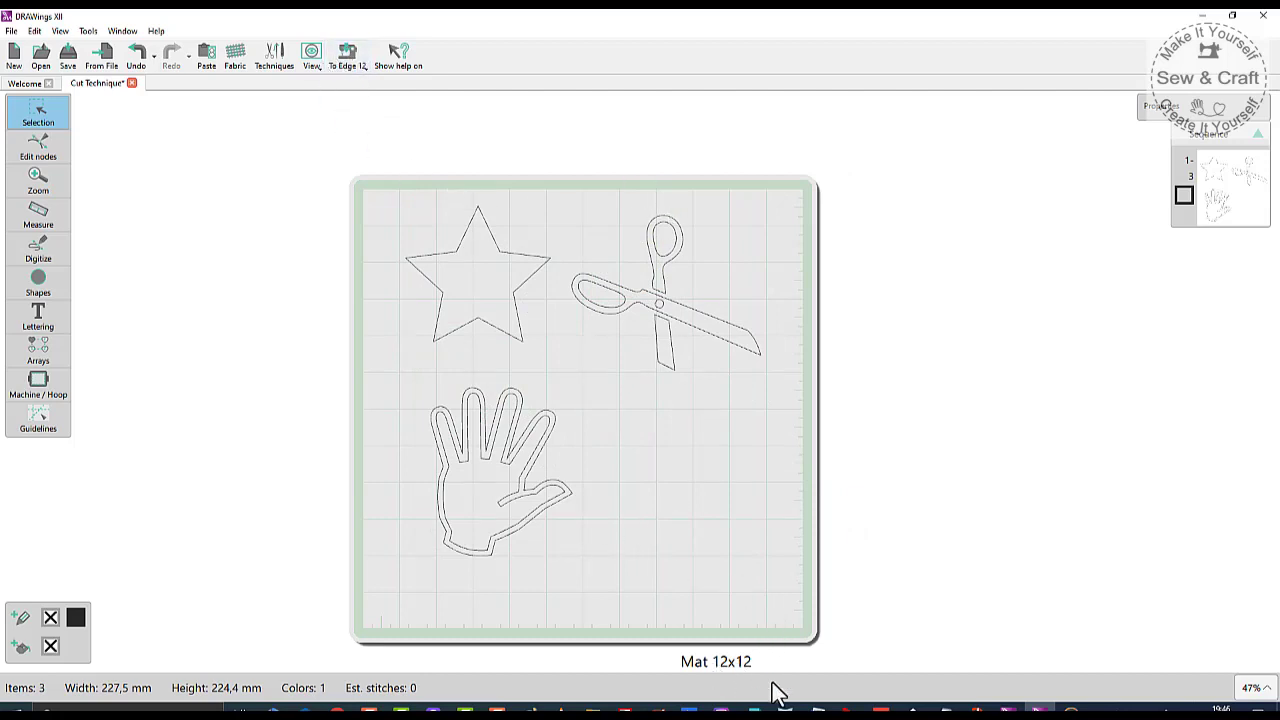
scroll(671, 410, down, 2)
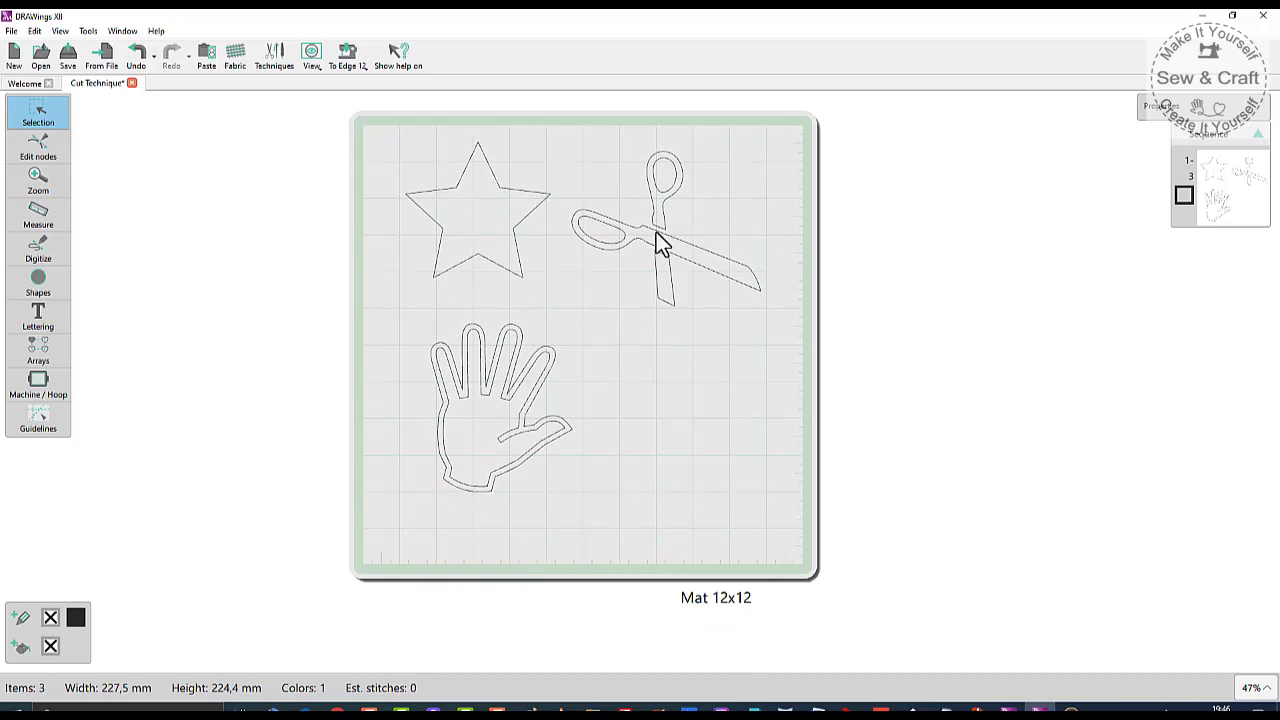
- Insert the smiling face symbol from the Wingdings font onto the cutting mat
click(66, 284)
click(88, 31)
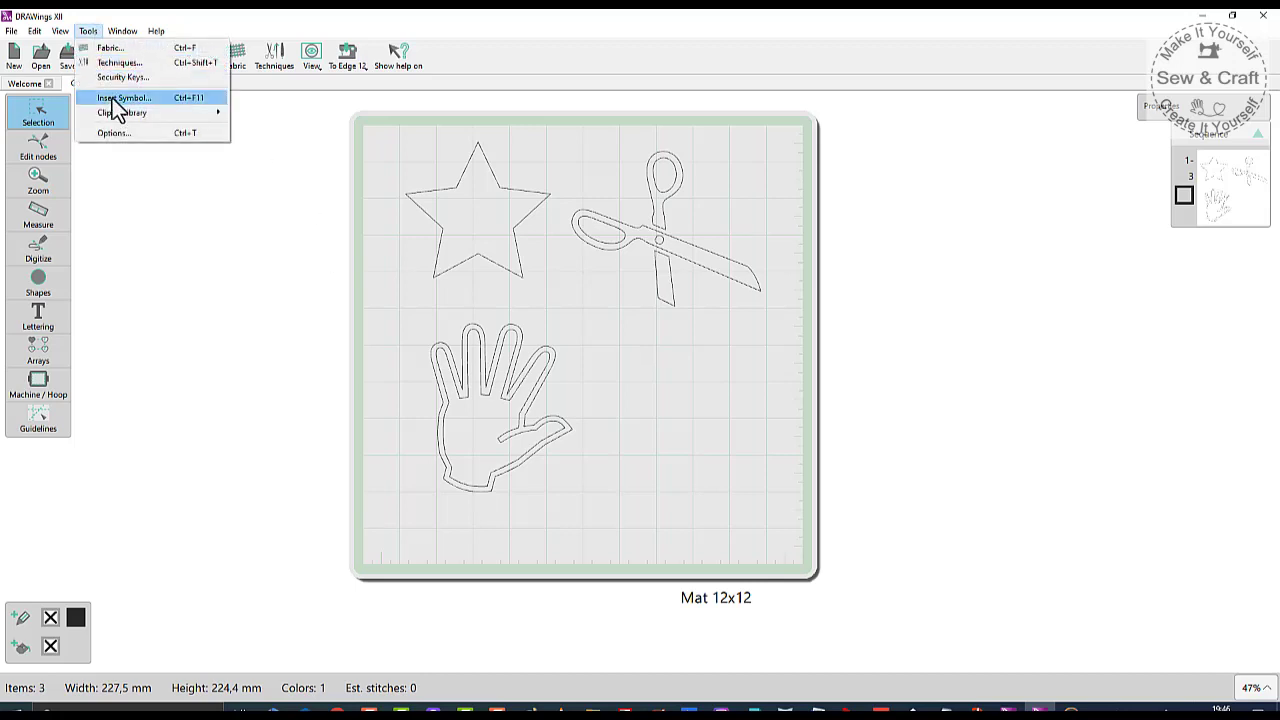
click(110, 99)
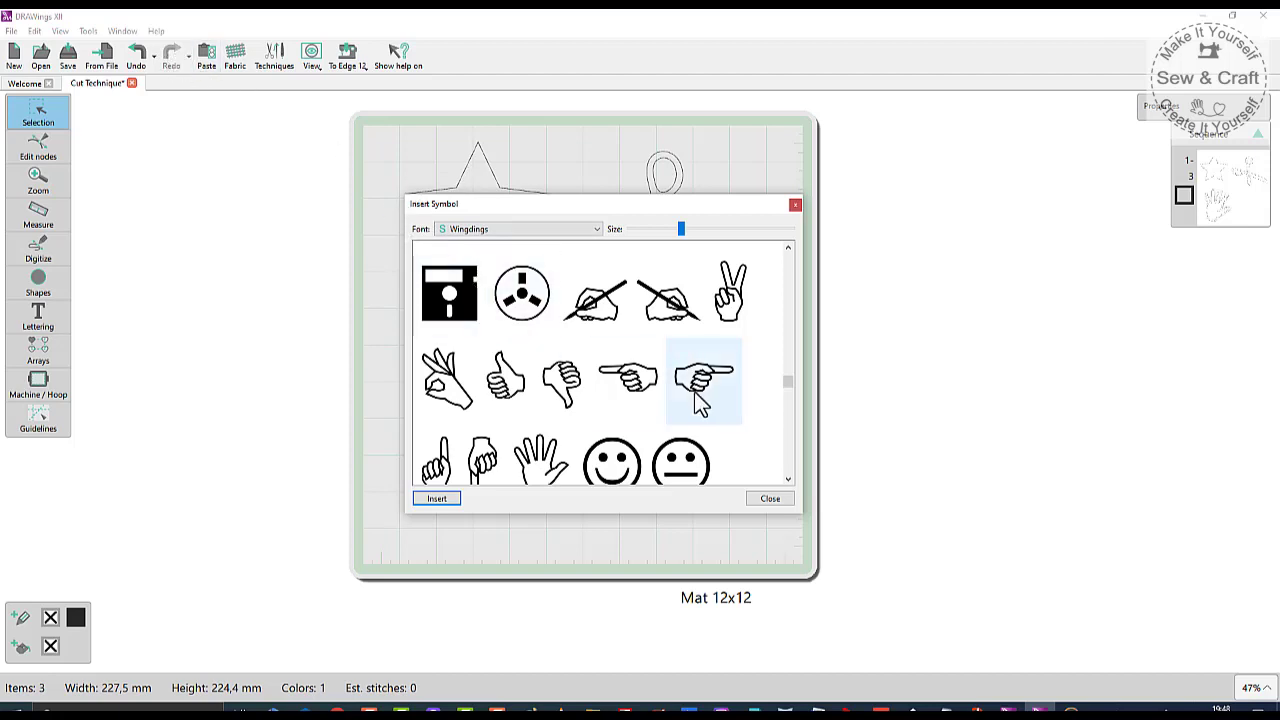
scroll(700, 402, down, 2)
scroll(657, 300, up, 2)
click(622, 458)
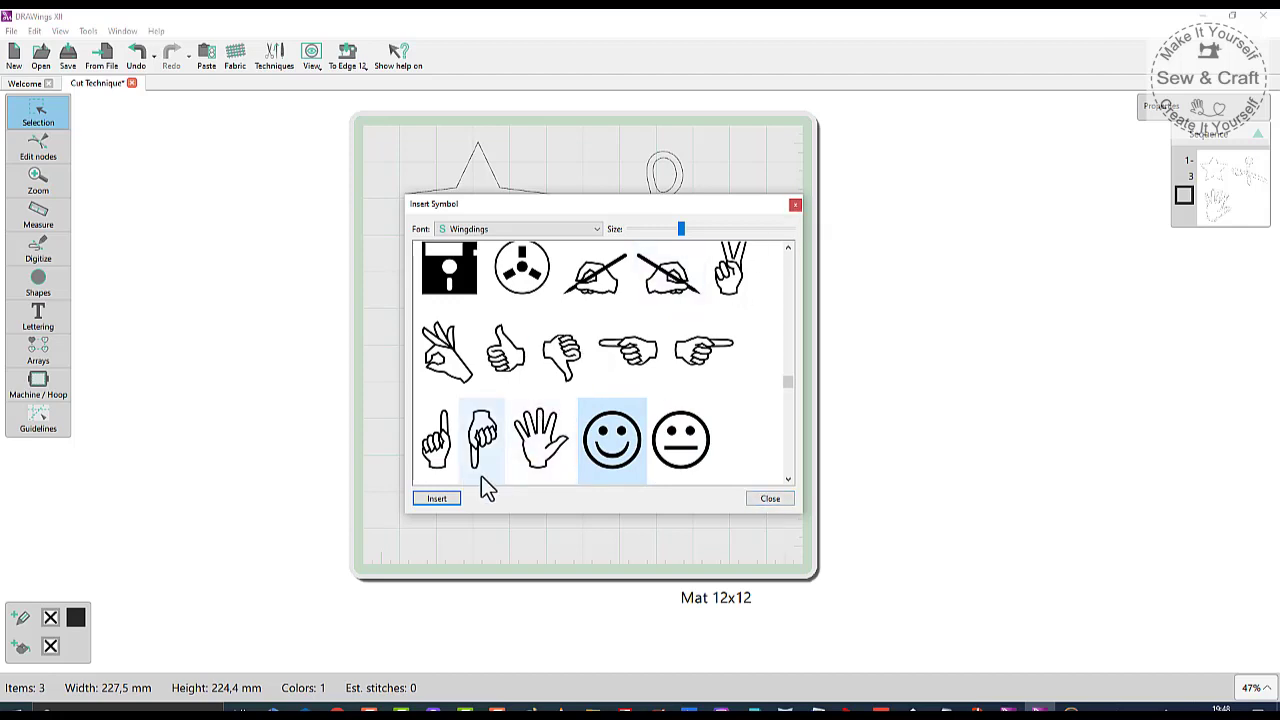
click(446, 500)
drag(737, 337, 611, 443)
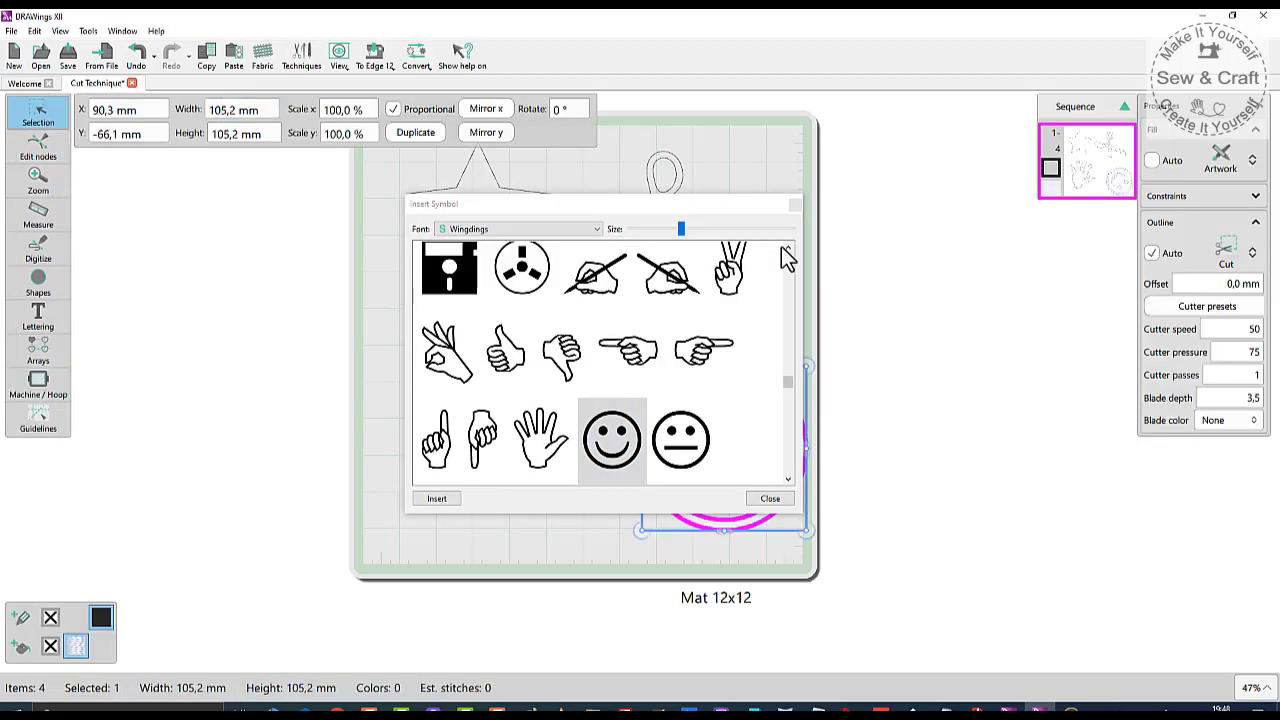
click(774, 502)
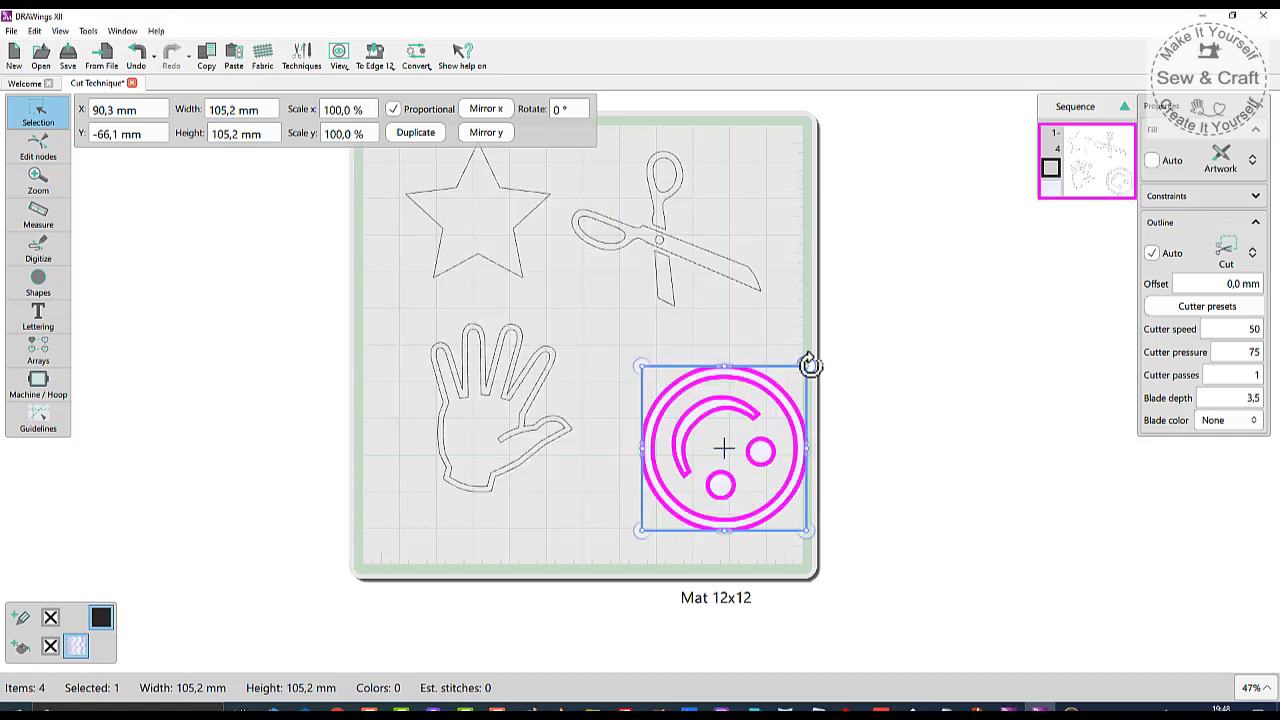
- Rotate the smiling face upright beside the hand, below the scissors, and remove its fill
drag(829, 509, 716, 369)
drag(695, 425, 654, 393)
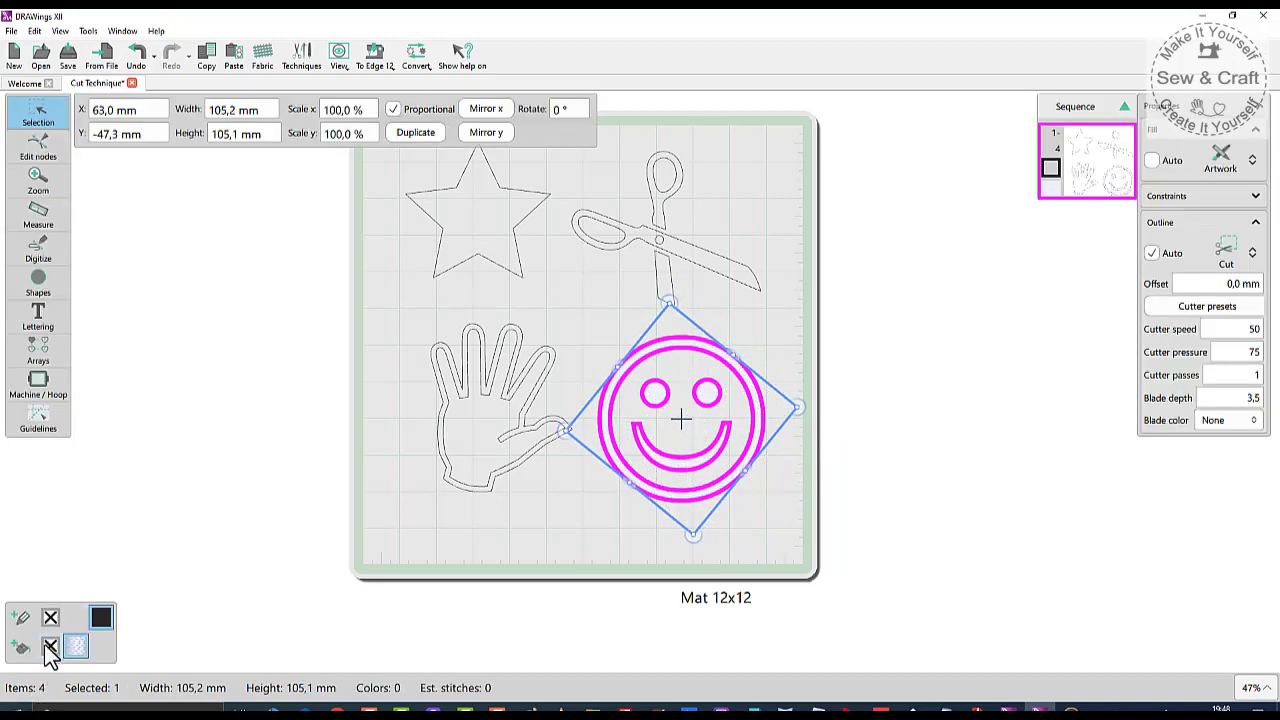
click(637, 366)
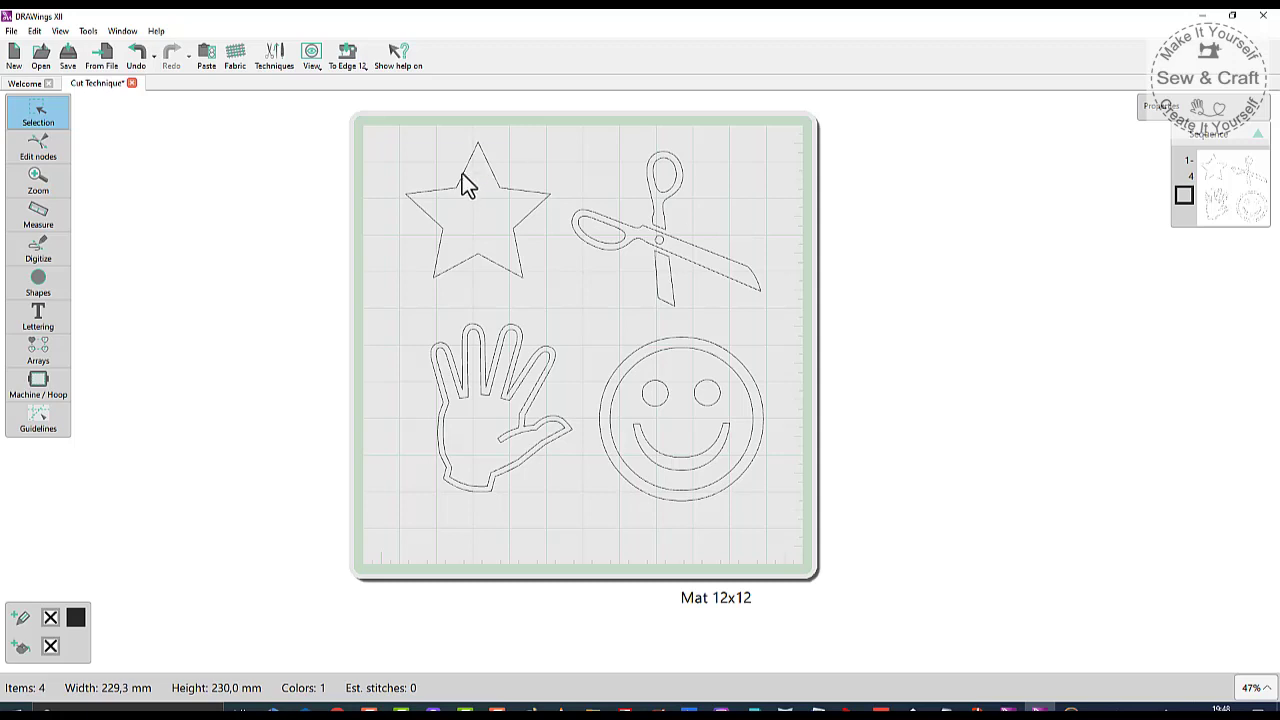
- View the cutters and file formats available for exporting the cut design, and leave without exporting
click(12, 31)
mouse_move(55, 142)
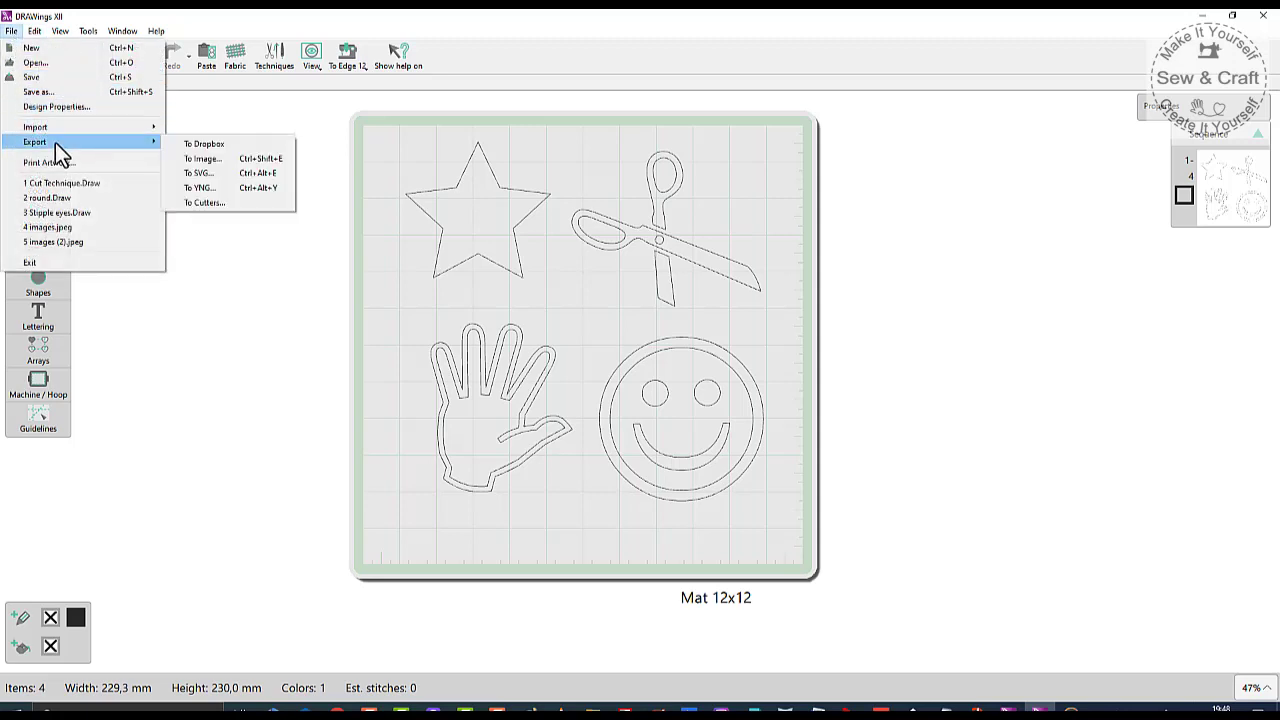
click(200, 203)
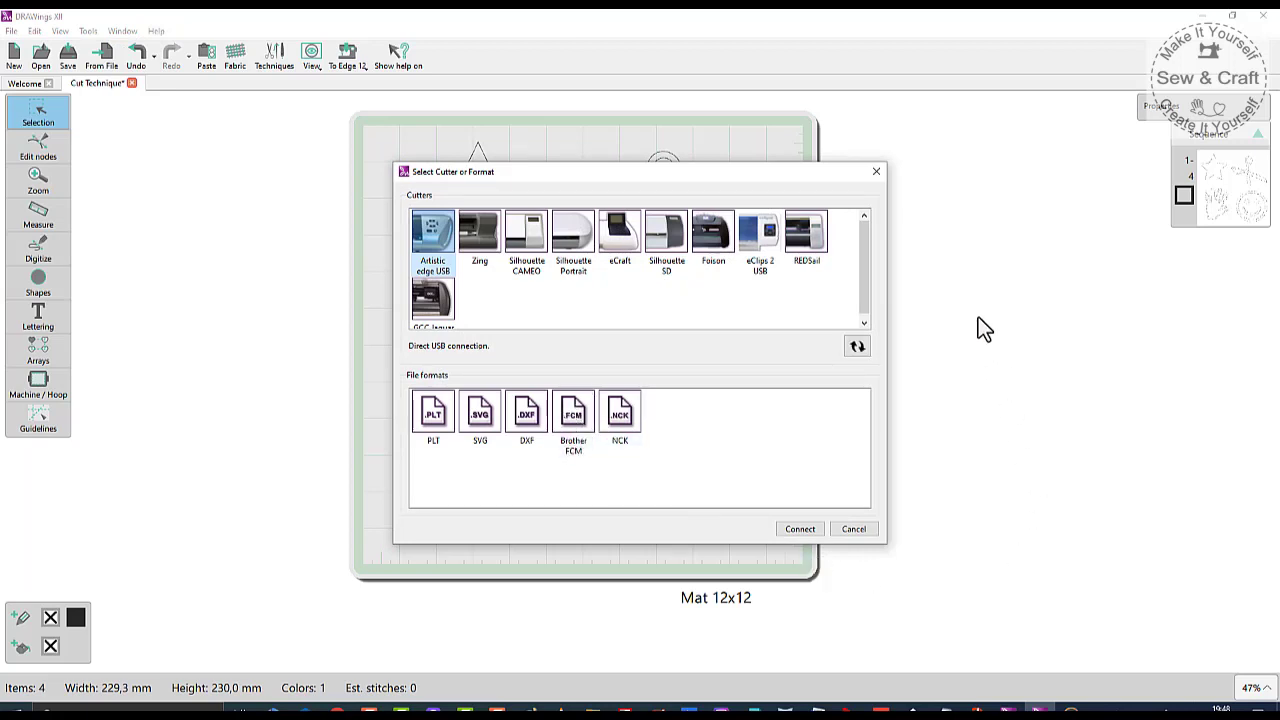
click(876, 173)
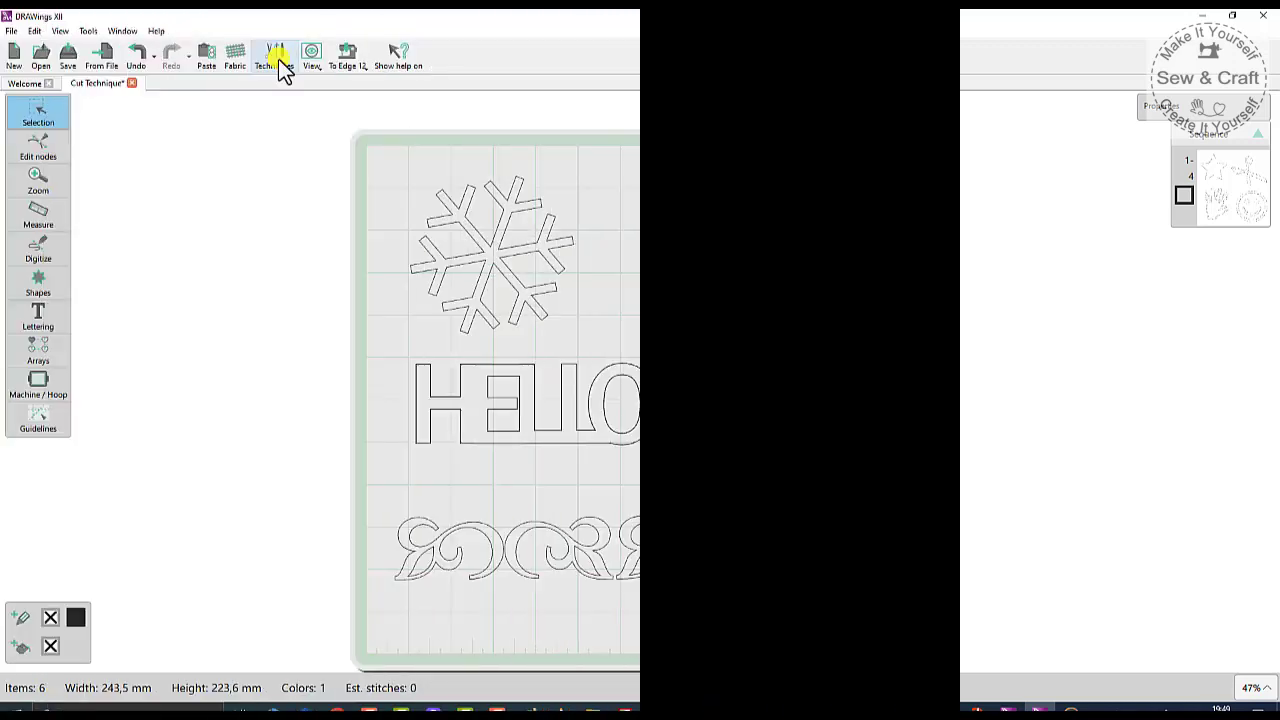
- Accept the Stencil technique for the snowflake and HELLO design, and insert the third scissors symbol from Wingdings
click(279, 60)
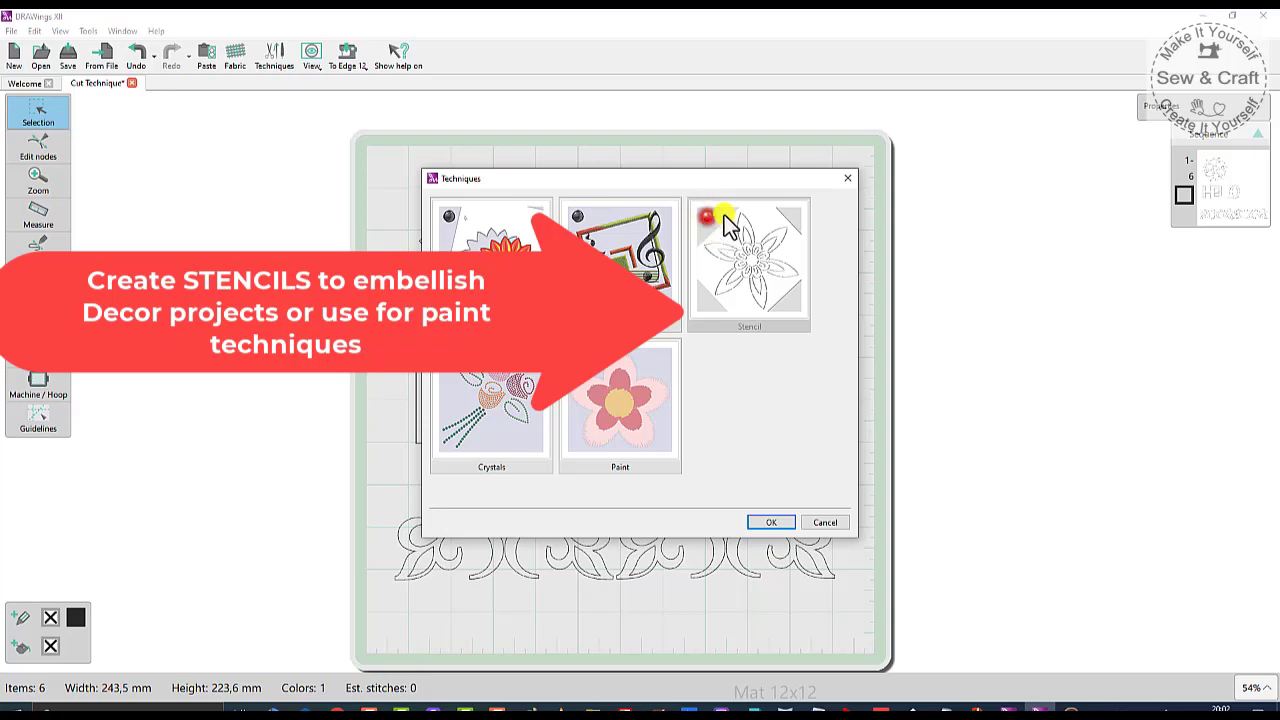
click(770, 522)
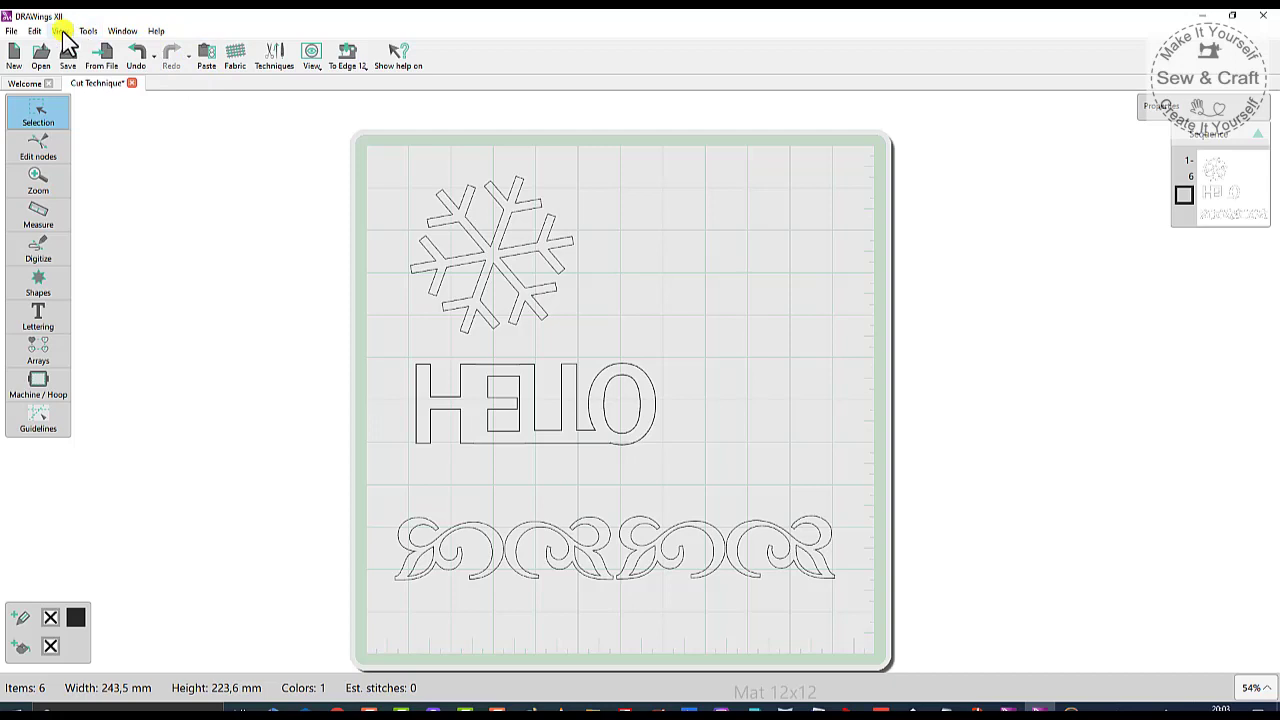
click(94, 32)
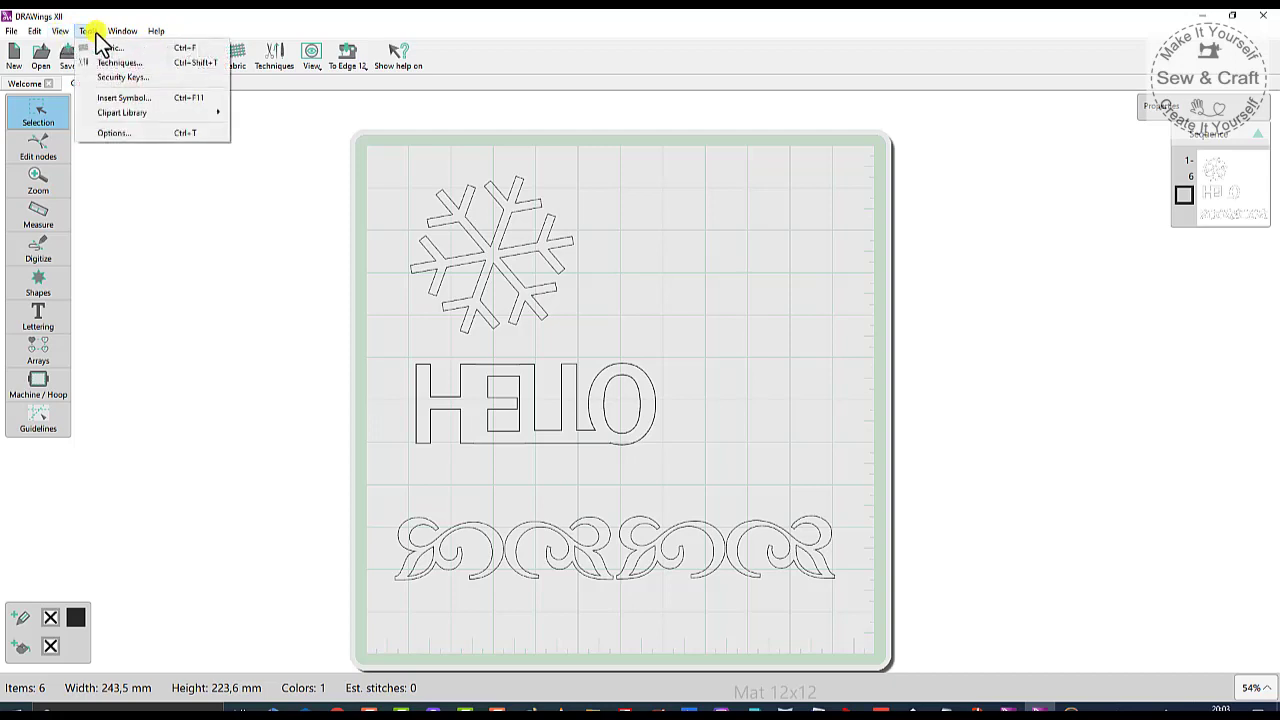
click(115, 98)
click(640, 297)
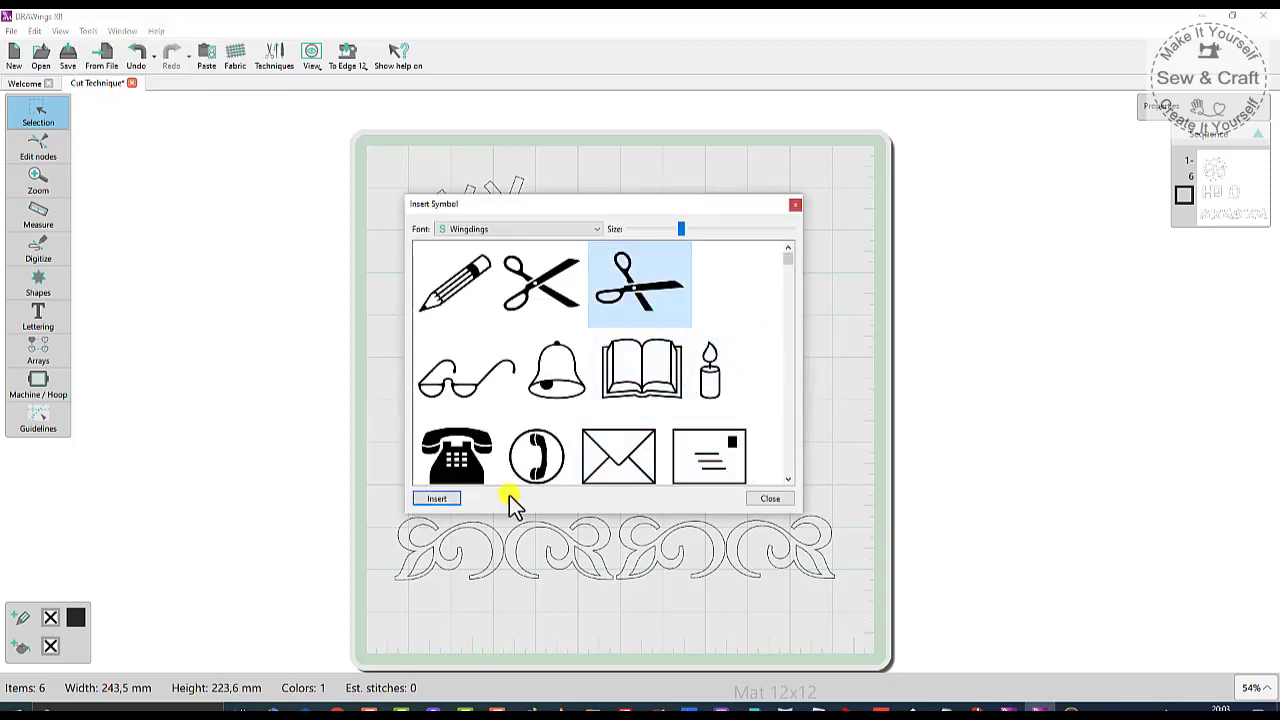
click(437, 498)
drag(796, 207, 572, 232)
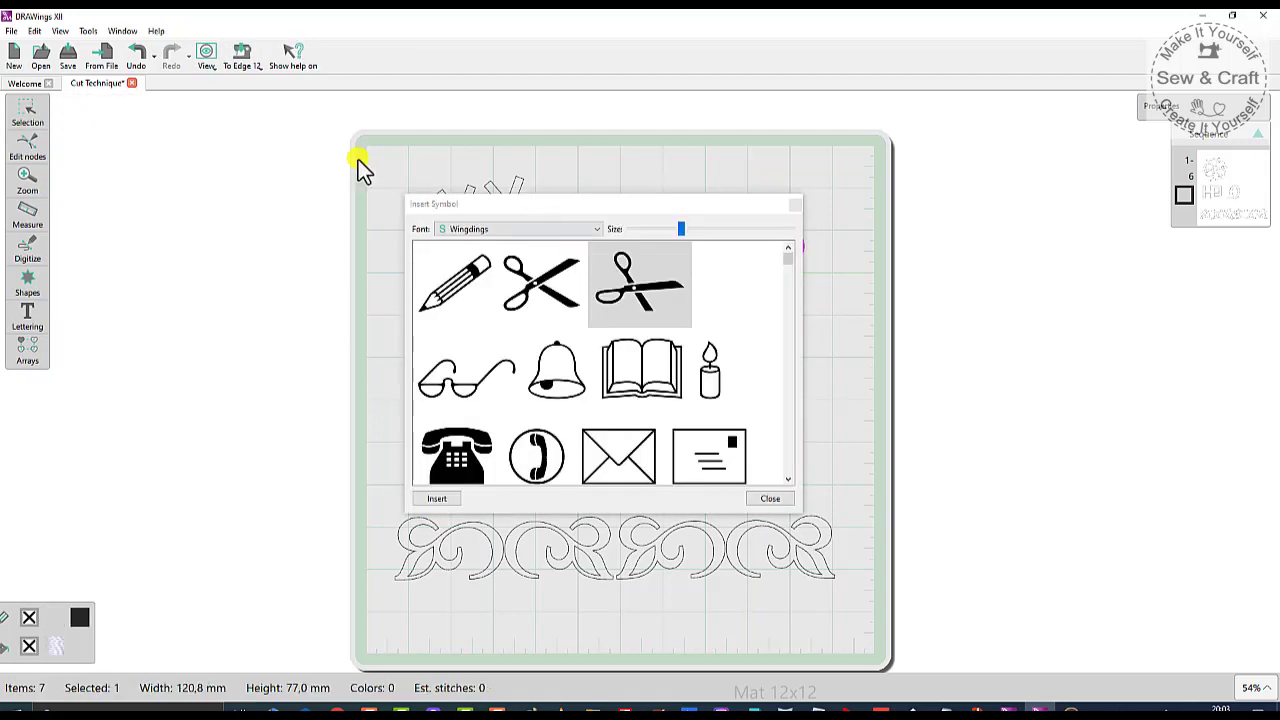
click(770, 499)
- Rotate the scissors so they point diagonally downward beside the snowflake, and remove their fill
drag(805, 369, 658, 168)
drag(734, 334, 756, 313)
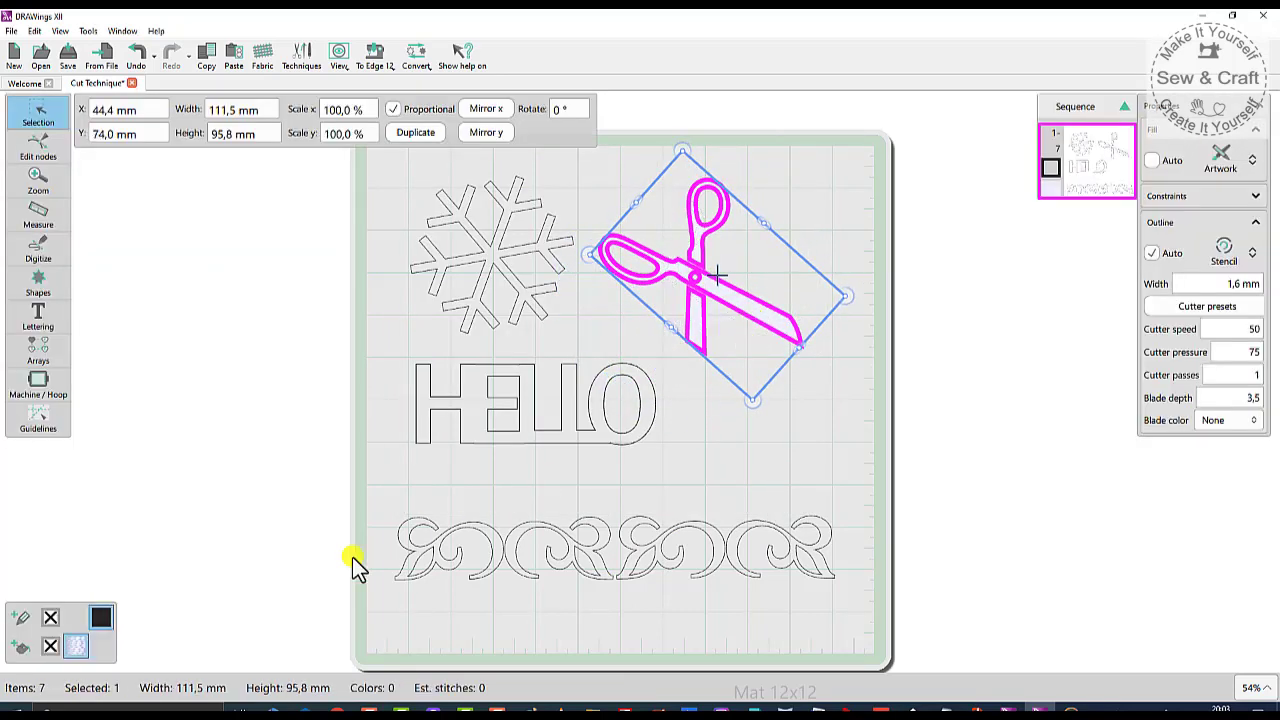
click(52, 647)
click(757, 258)
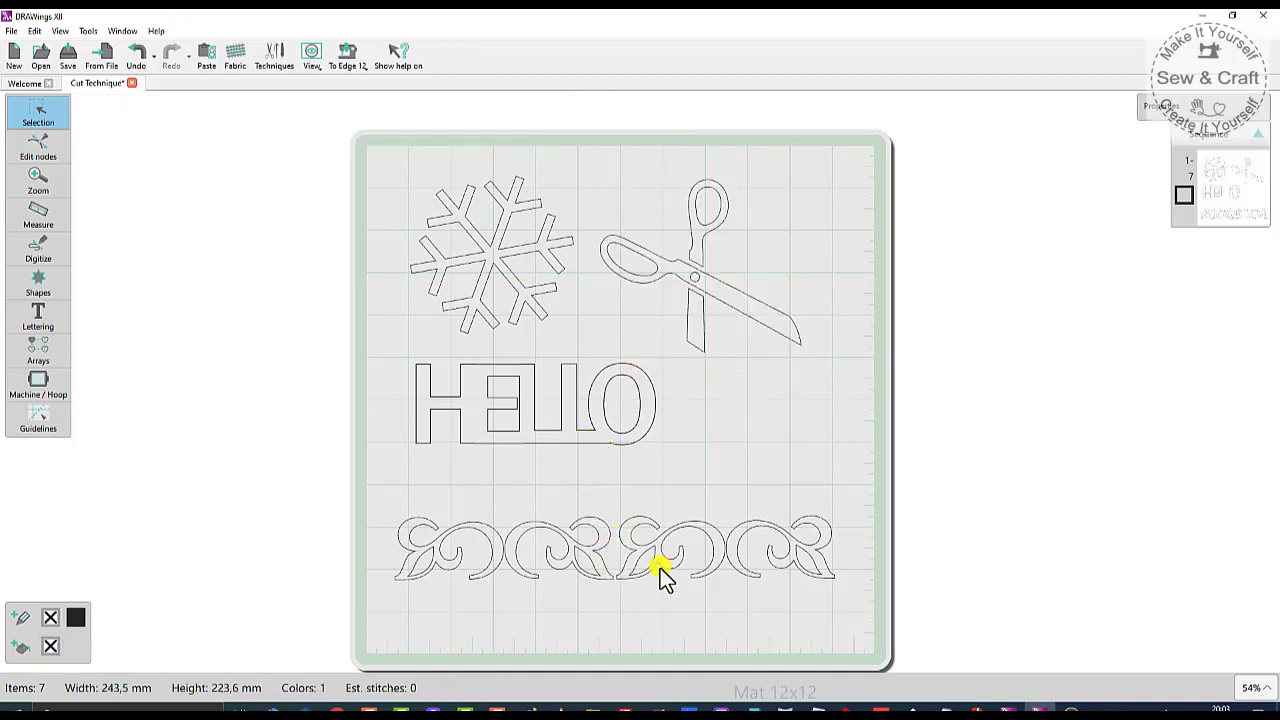
- View the cutters and file formats available for exporting the stencil design, and leave without exporting
click(12, 31)
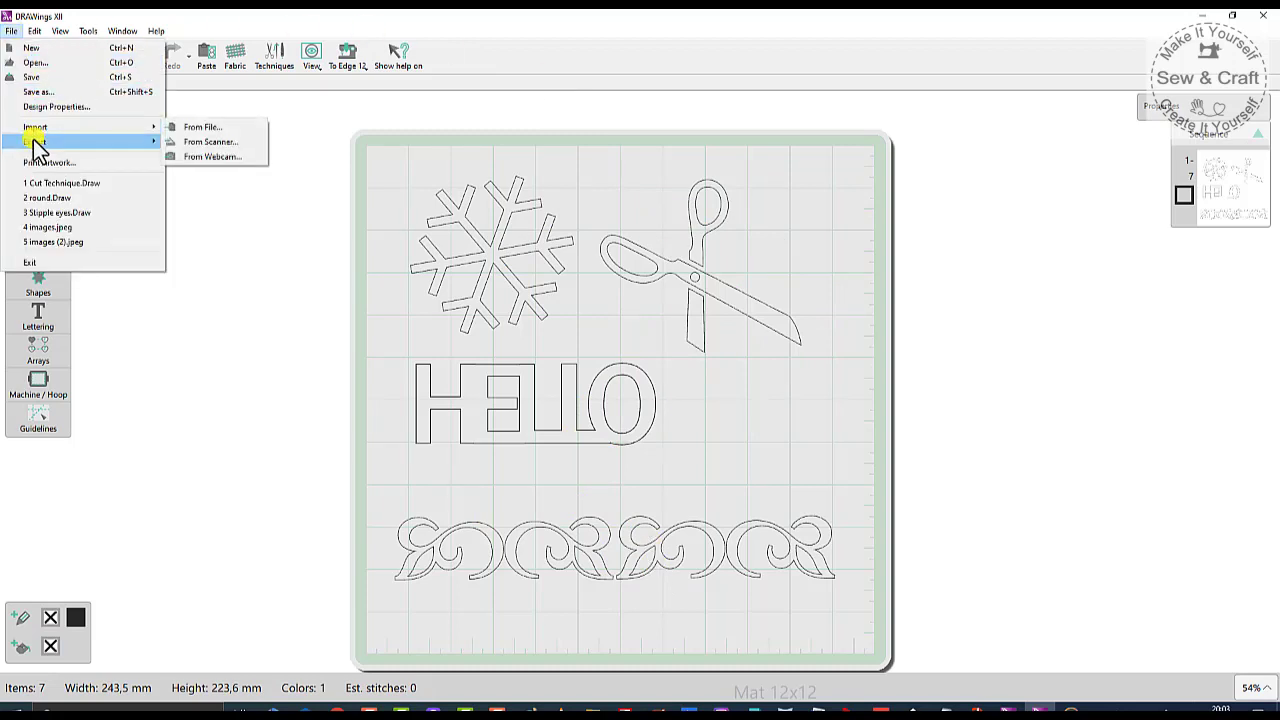
mouse_move(34, 141)
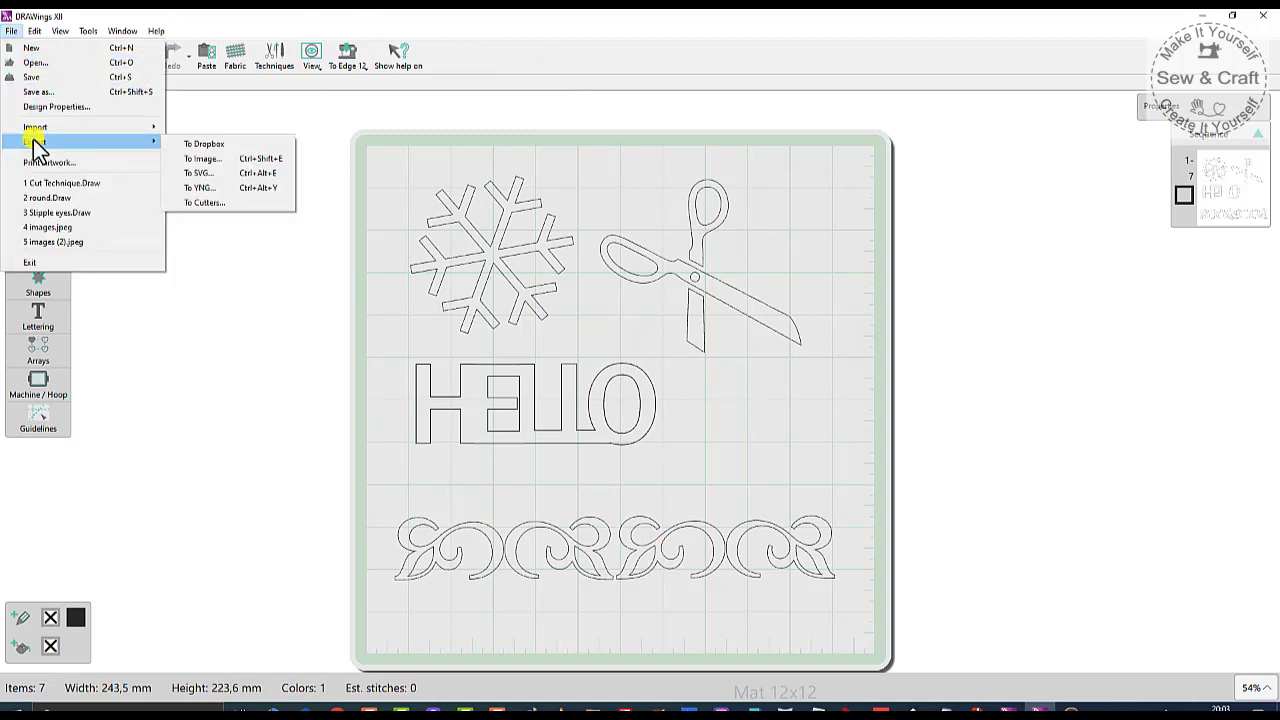
click(205, 205)
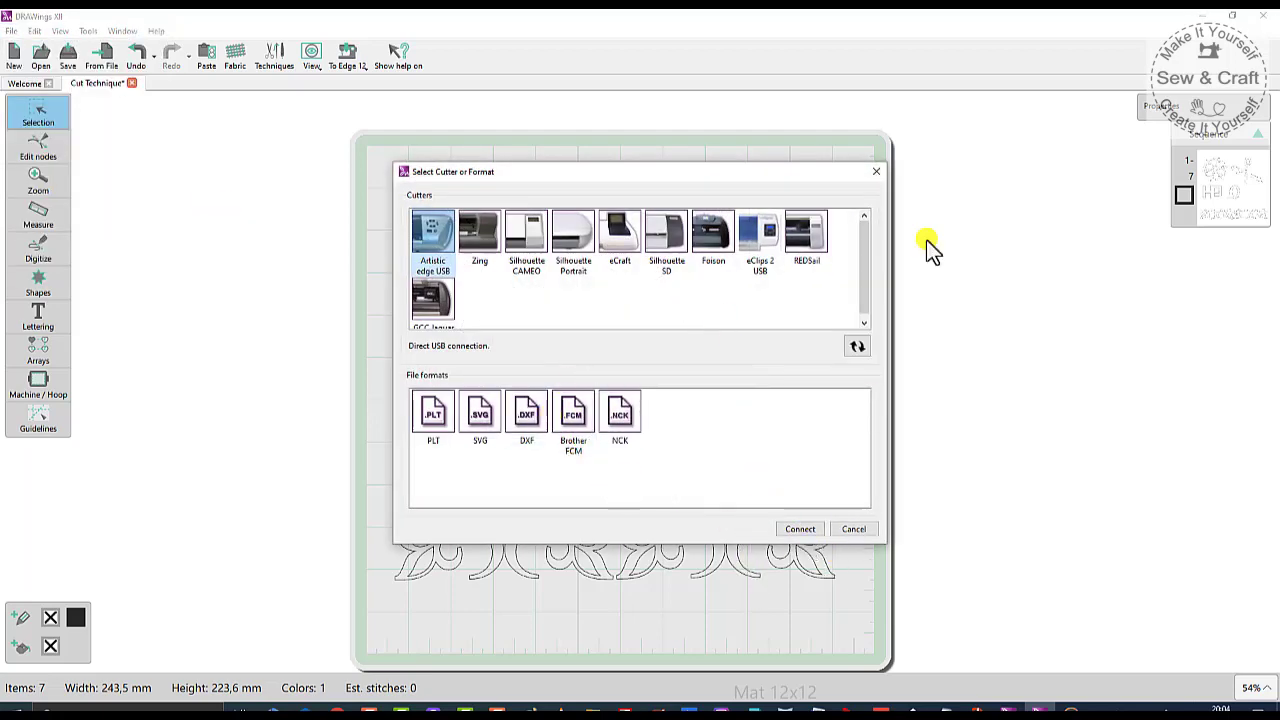
click(878, 172)
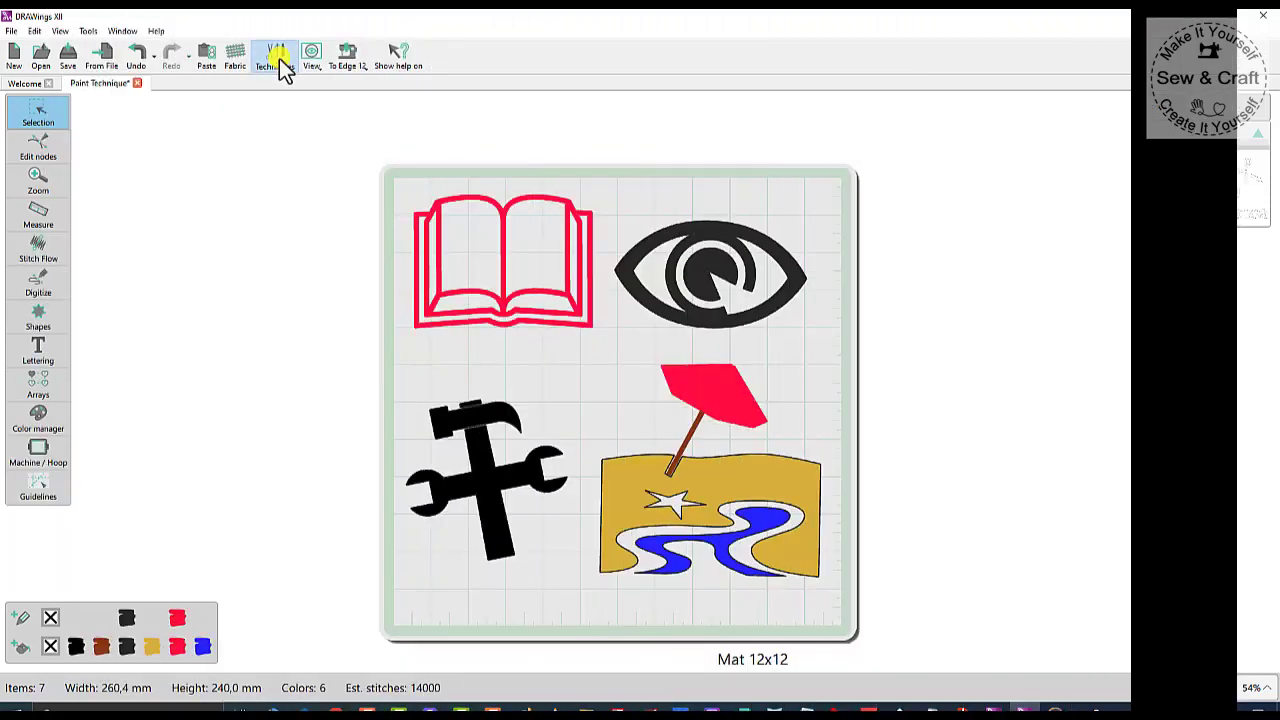
- Check the technique choices for the Paint Technique design and accept the dialog with Paint in use
click(283, 68)
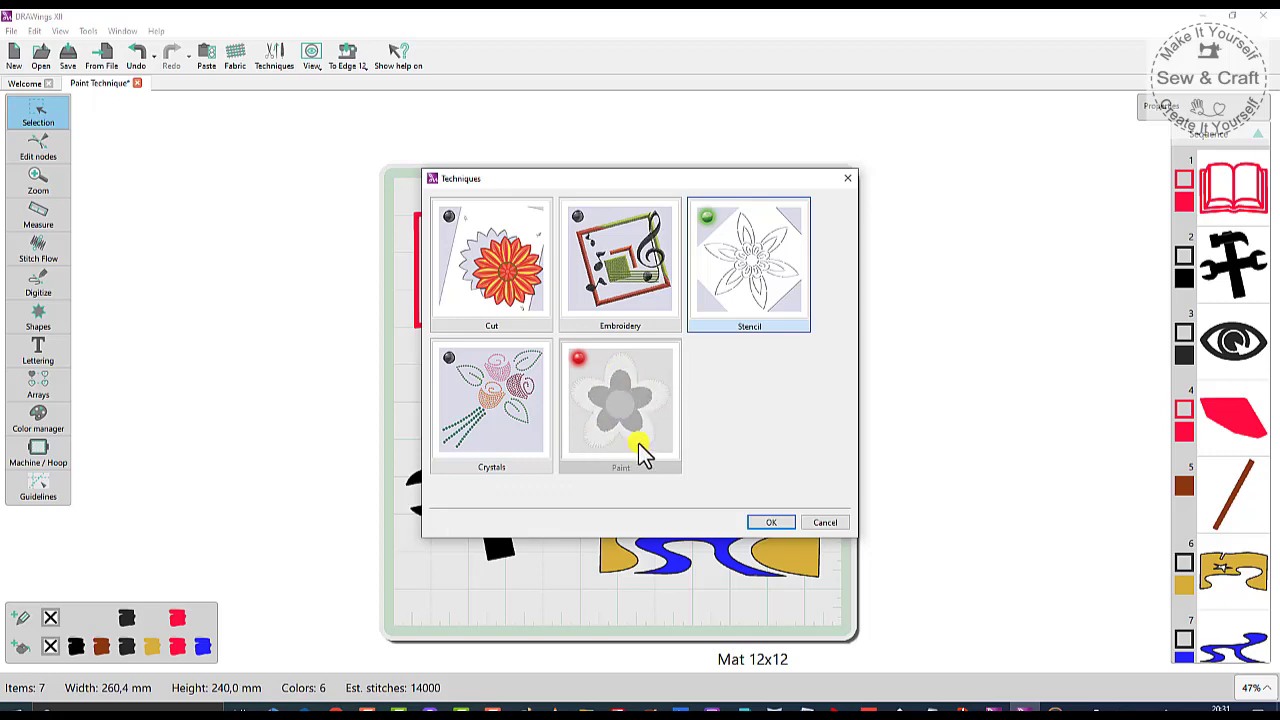
click(771, 523)
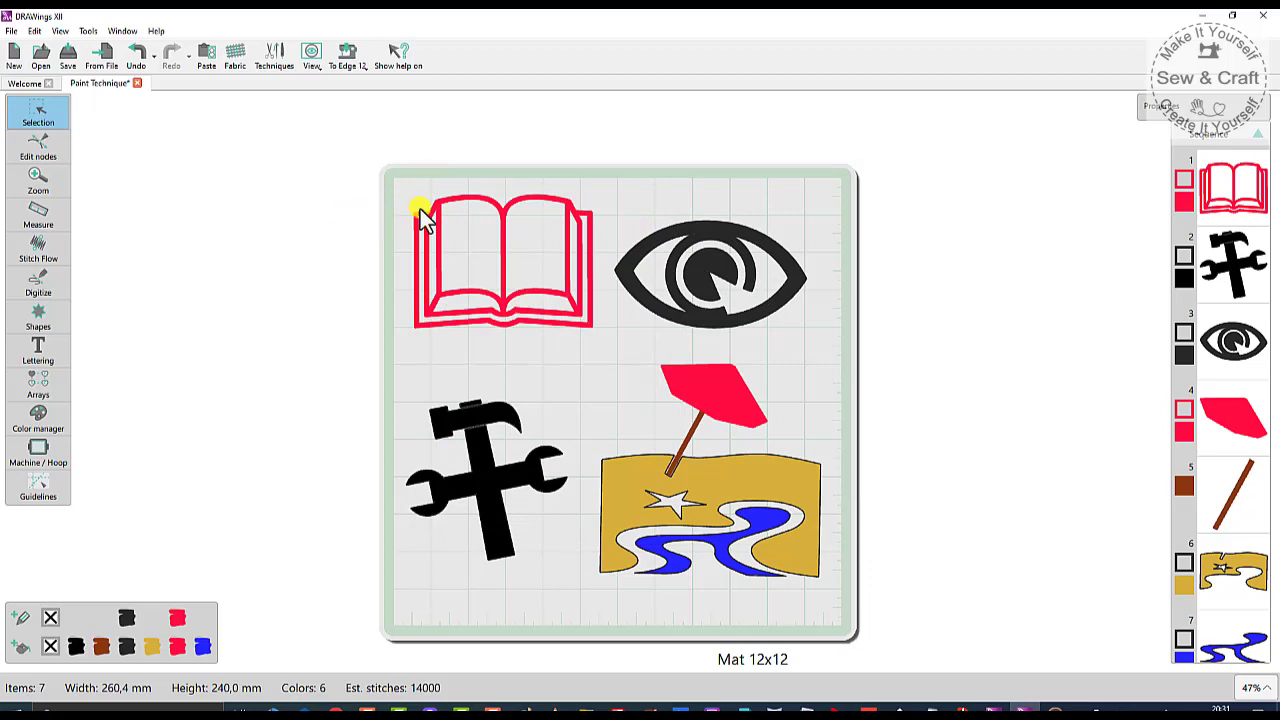